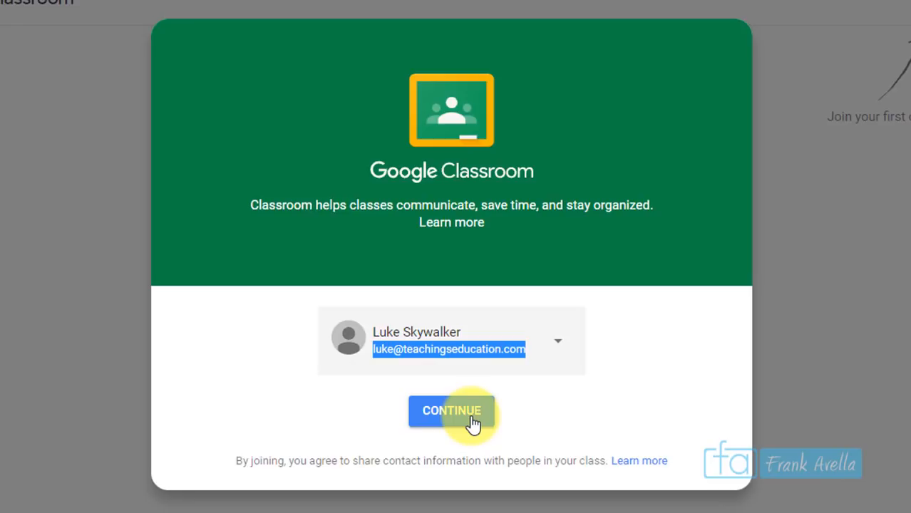
Continue into Classroom with the signed-in account and pick the teacher role
left_click(472, 423)
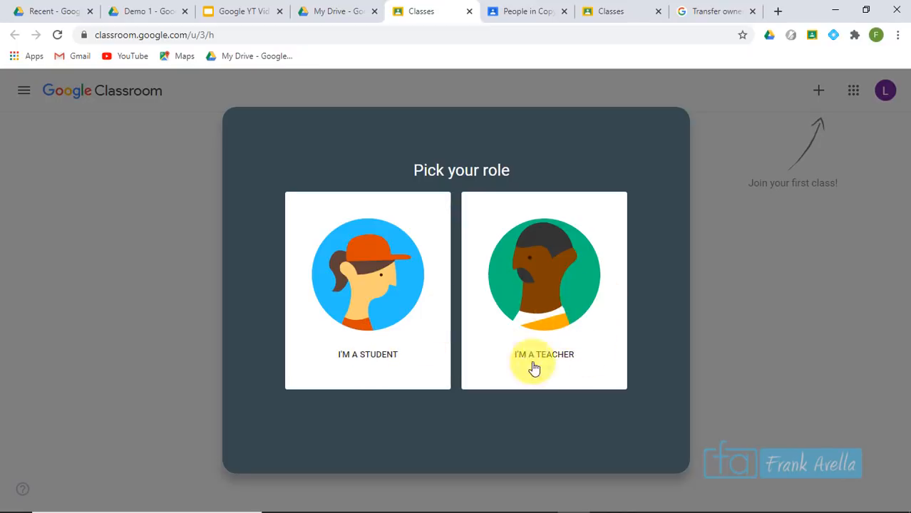
left_click(563, 320)
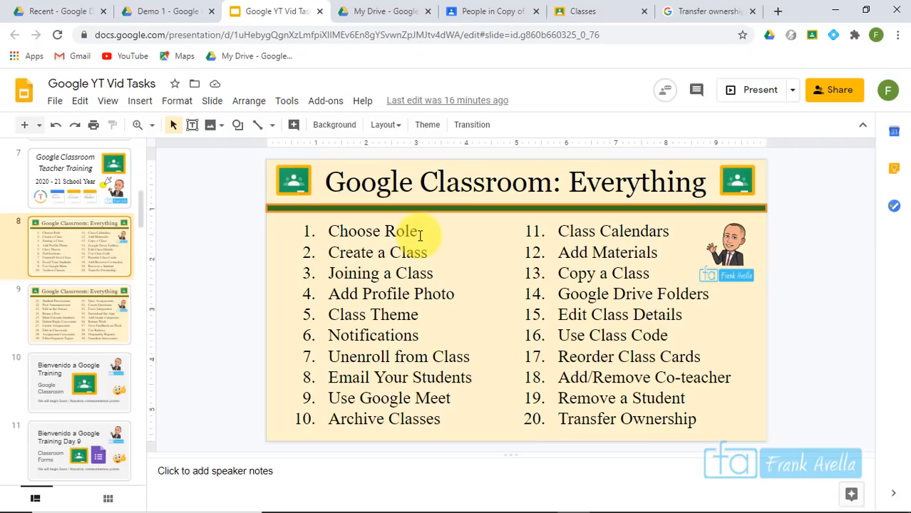
On the Google Classroom: Everything slide, highlight the Choose Role task, then Create a Class
left_click_drag(421, 235, 342, 235)
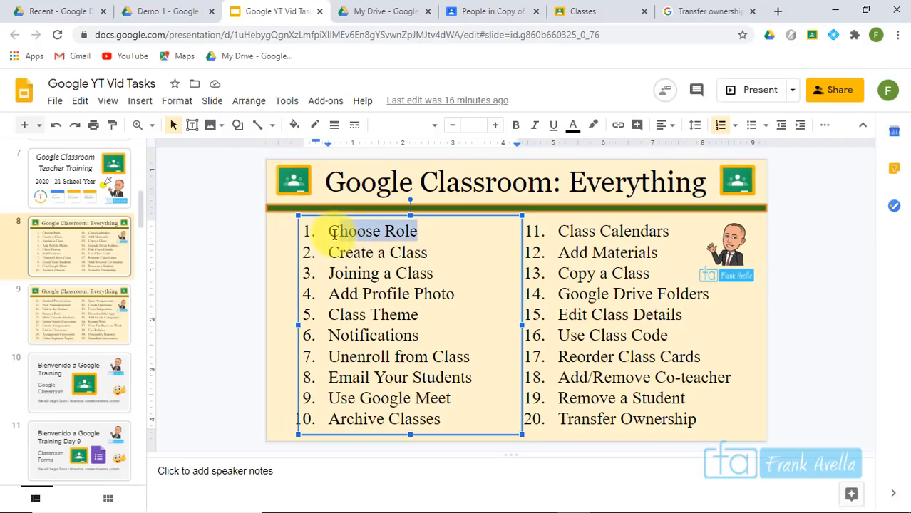
left_click_drag(333, 232, 327, 232)
left_click(407, 232)
left_click(427, 257)
left_click_drag(370, 252, 336, 249)
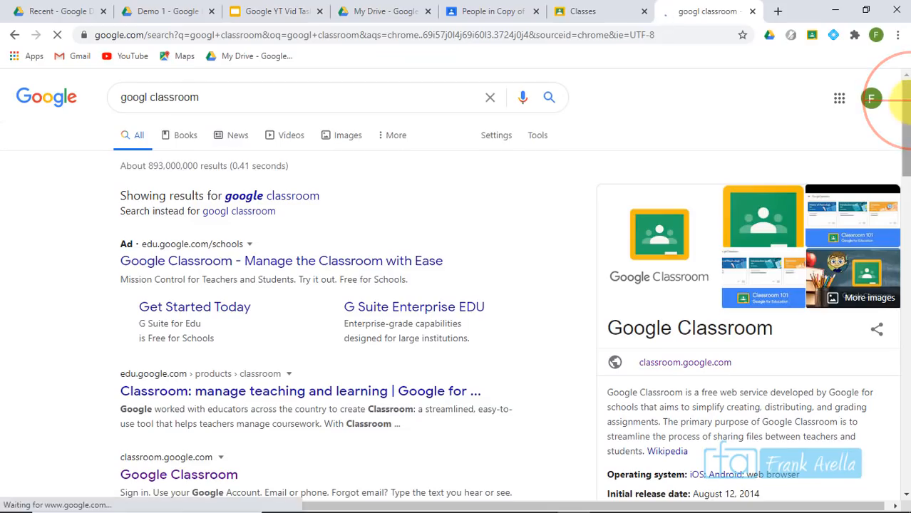
Scroll the 'googl classroom' results and open the classroom.google.com Google Classroom link
scroll(903, 107, "down", 1)
scroll(904, 142, "down", 1)
scroll(907, 162, "down", 2)
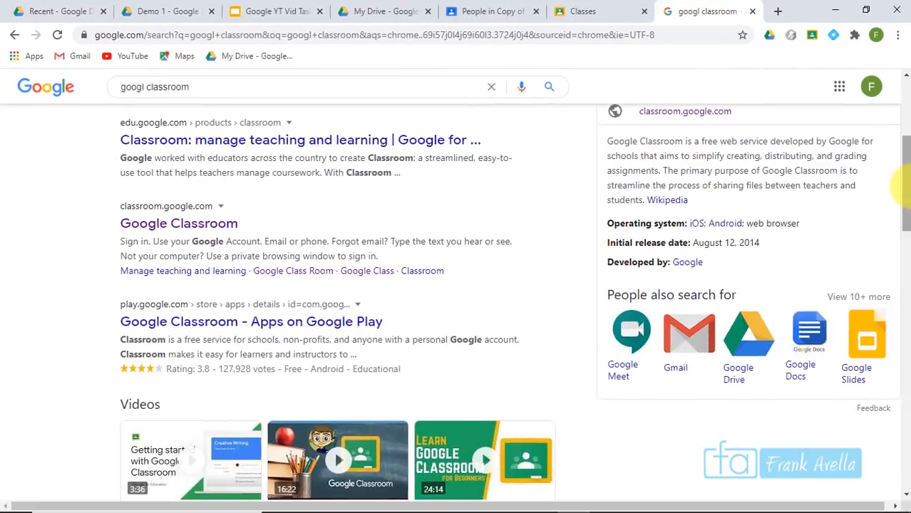
left_click_drag(905, 185, 896, 71)
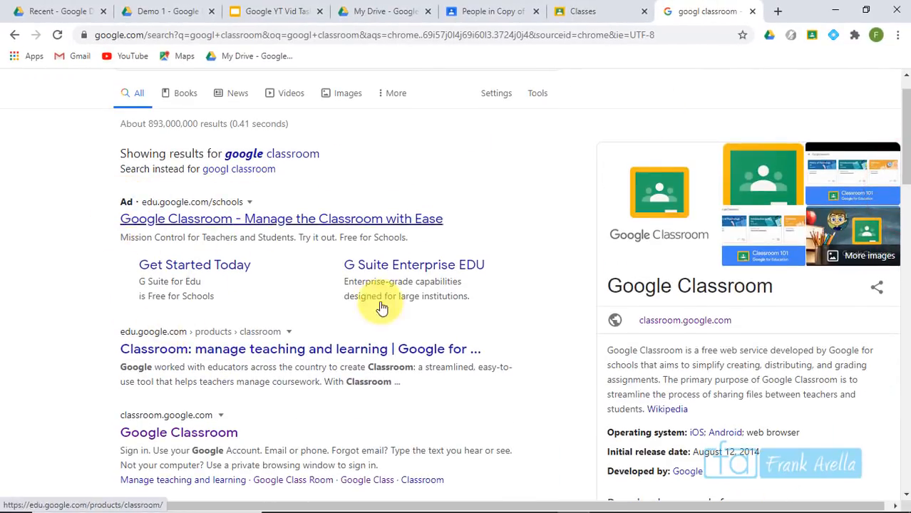
left_click_drag(903, 158, 903, 208)
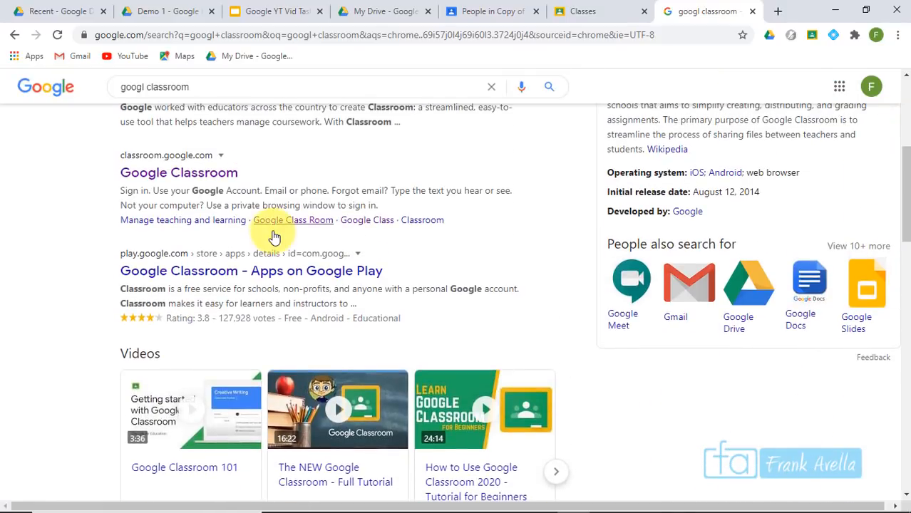
left_click(178, 175)
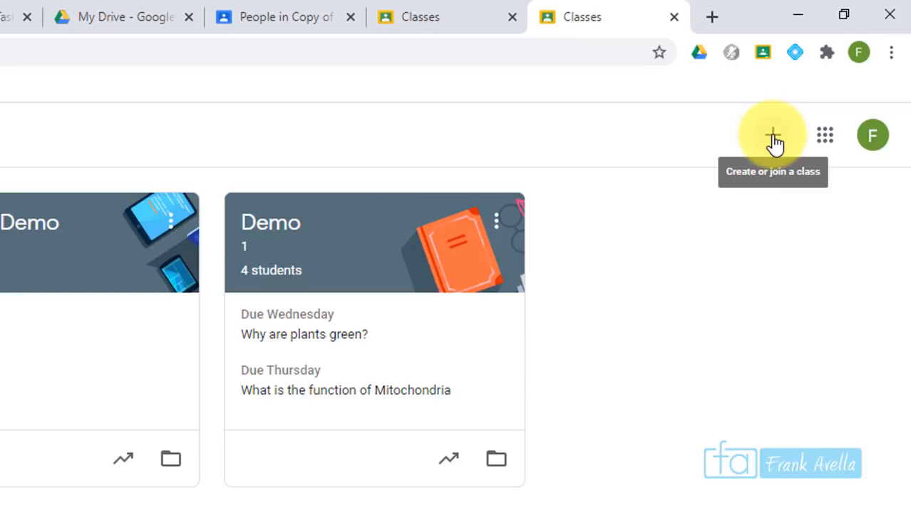
Create a Biology class with section 07, subject Science and room 316
left_click(774, 141)
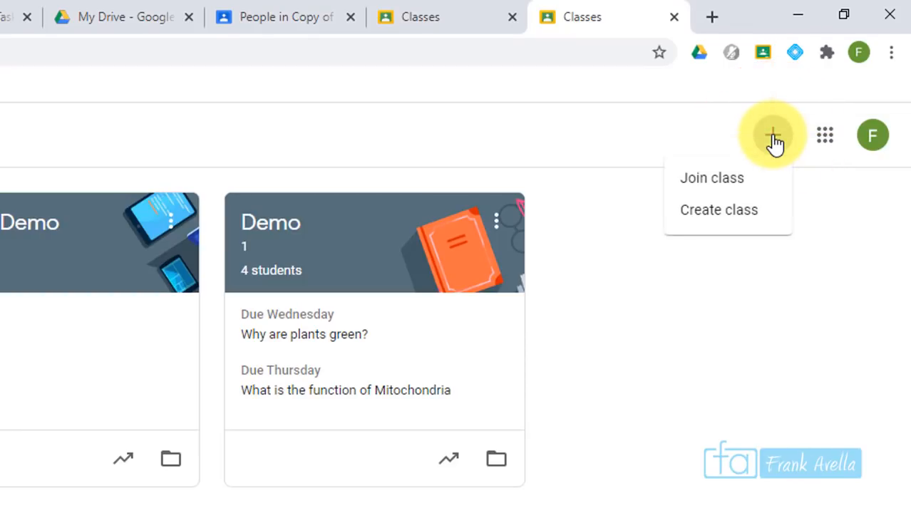
left_click(718, 226)
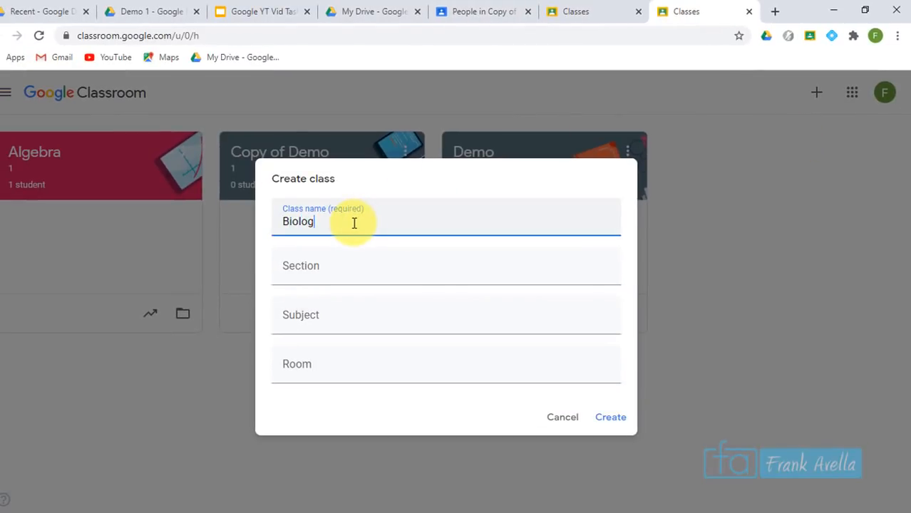
key("Tab")
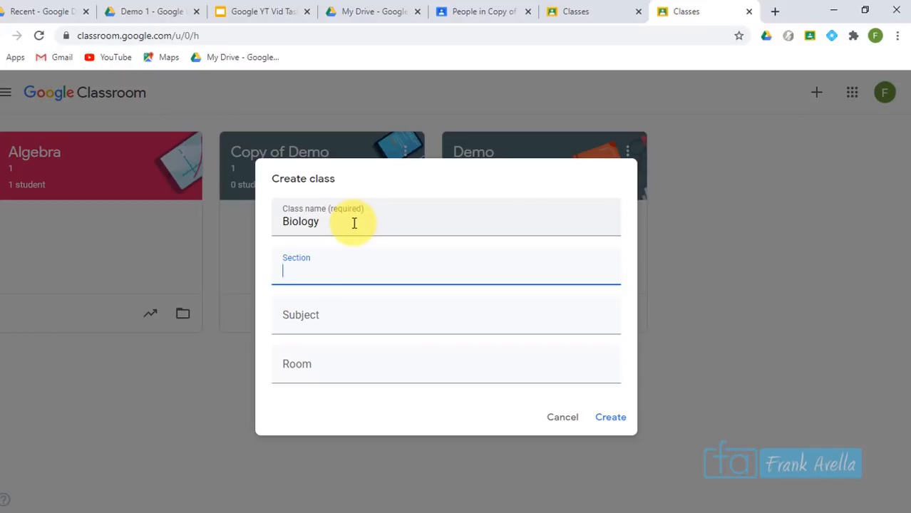
left_click(295, 276)
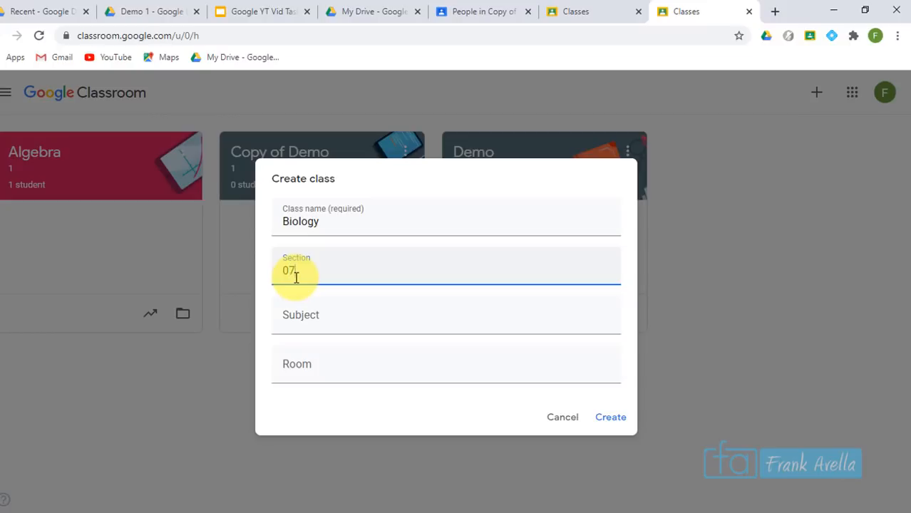
key("Tab")
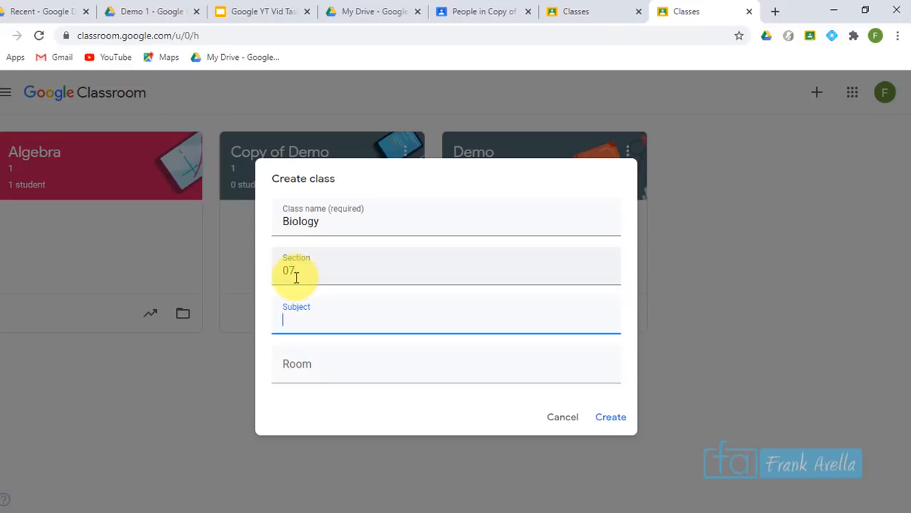
type("Sc")
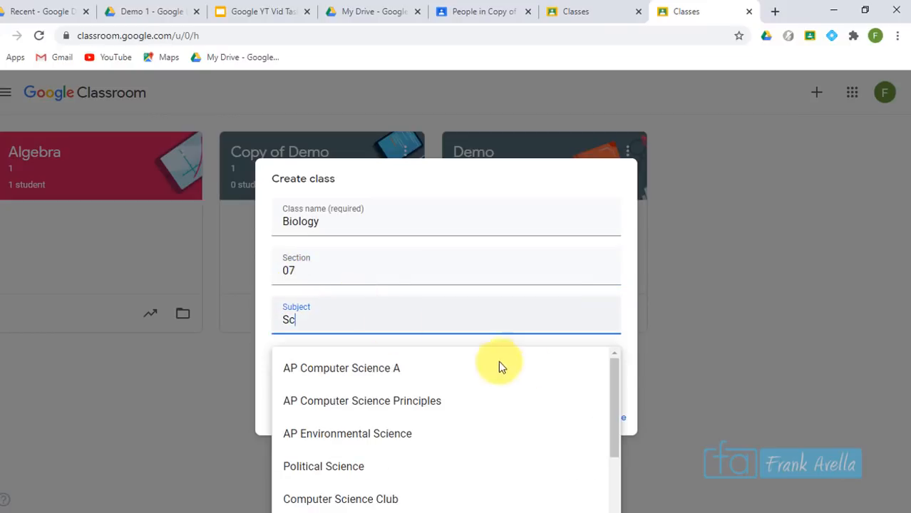
left_click_drag(616, 373, 605, 402)
type("ience")
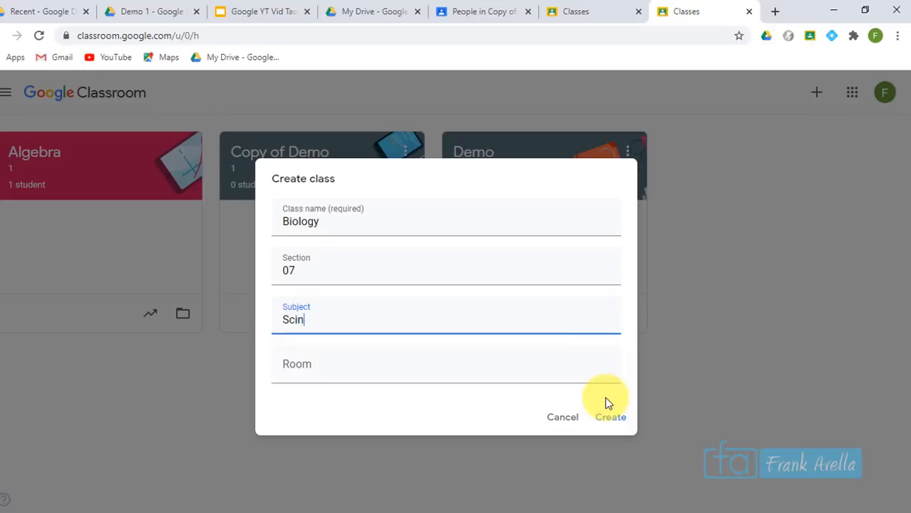
key("Tab")
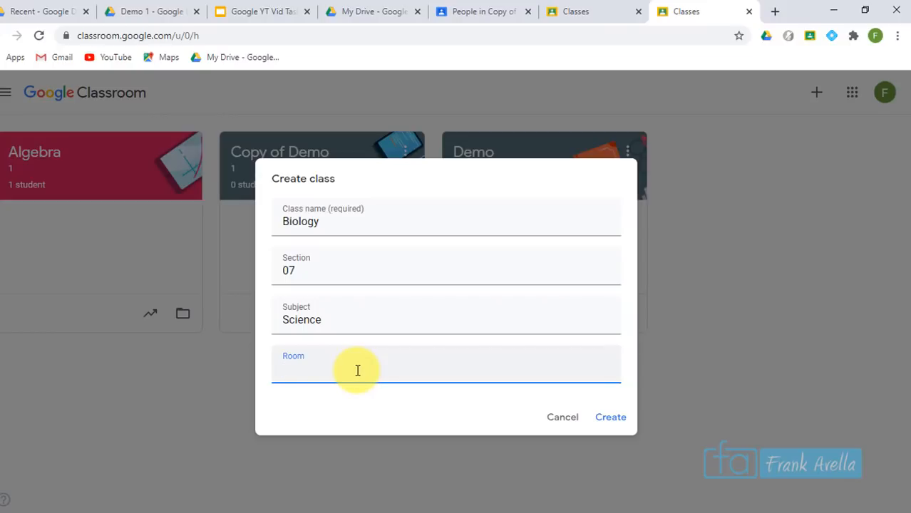
type("316")
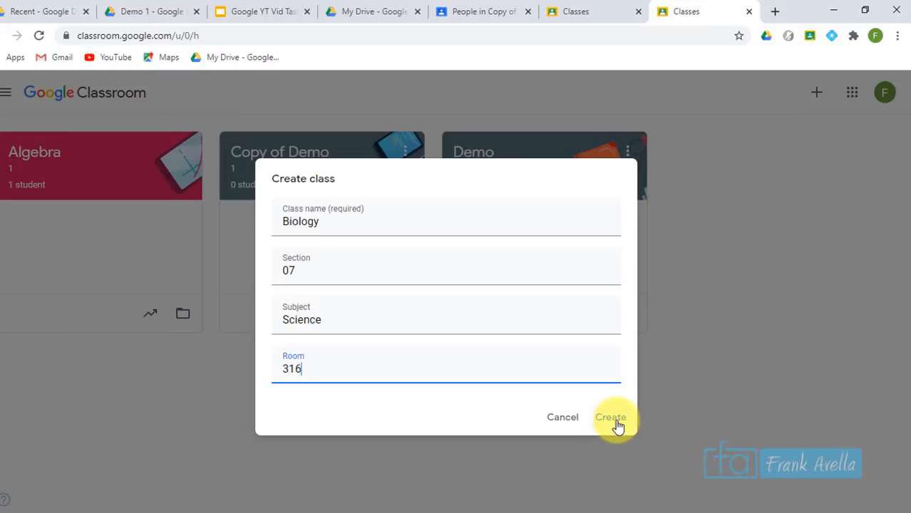
left_click(616, 421)
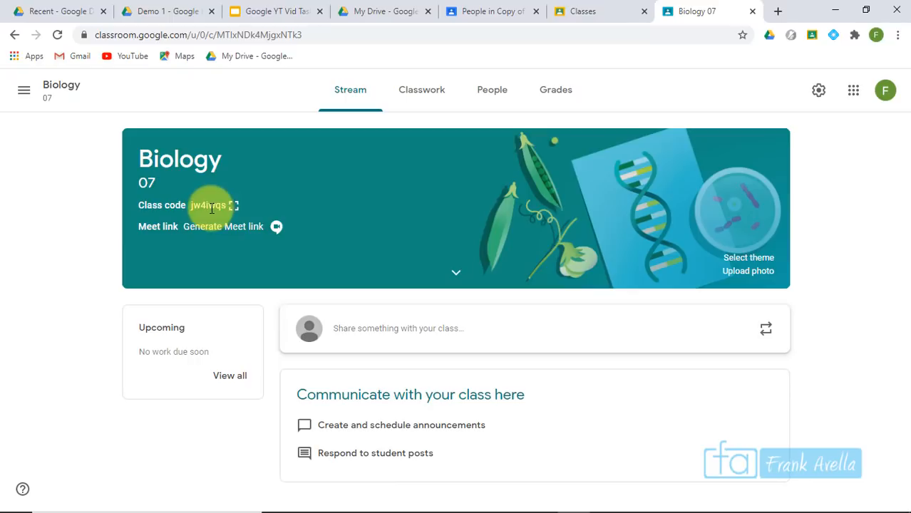
View the Biology class code enlarged, close it, and go to the People list
left_click(234, 207)
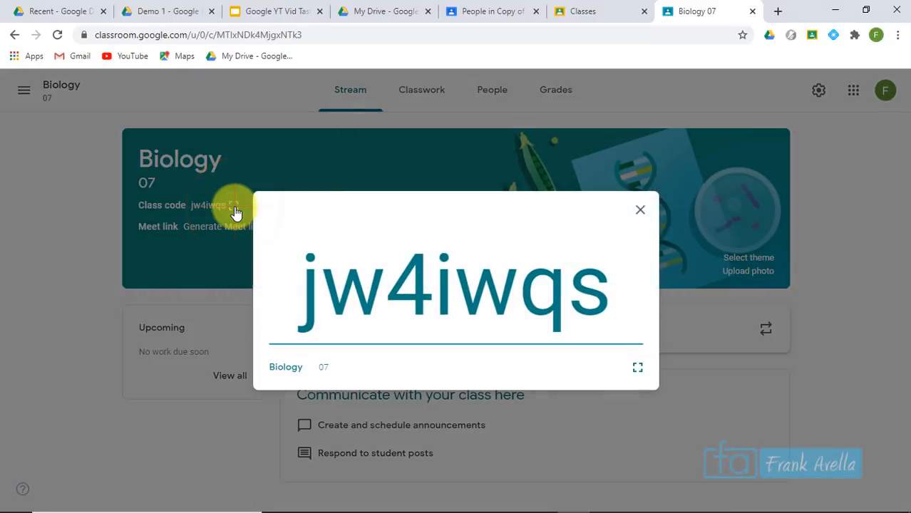
left_click(640, 207)
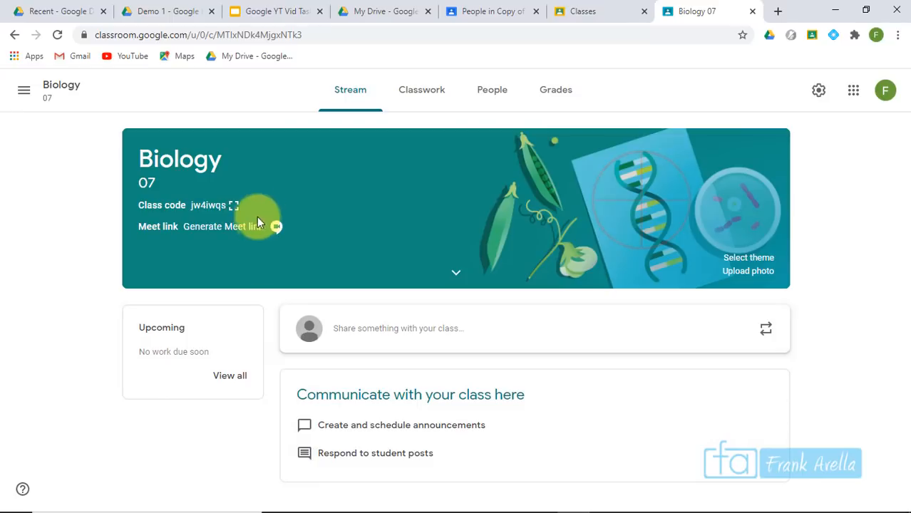
left_click(432, 104)
left_click(494, 102)
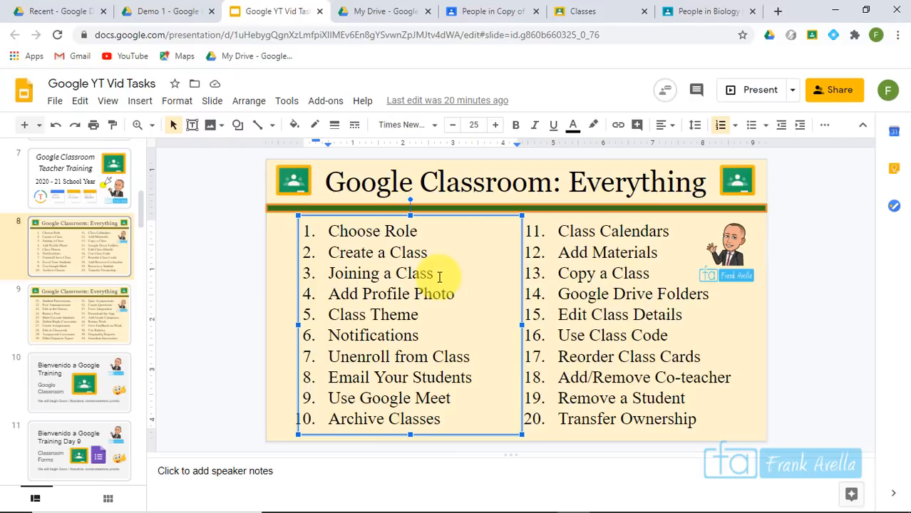
Reword task item 3 as 'Students Joining a Class' and return to the Classroom tab
left_click_drag(439, 277, 332, 272)
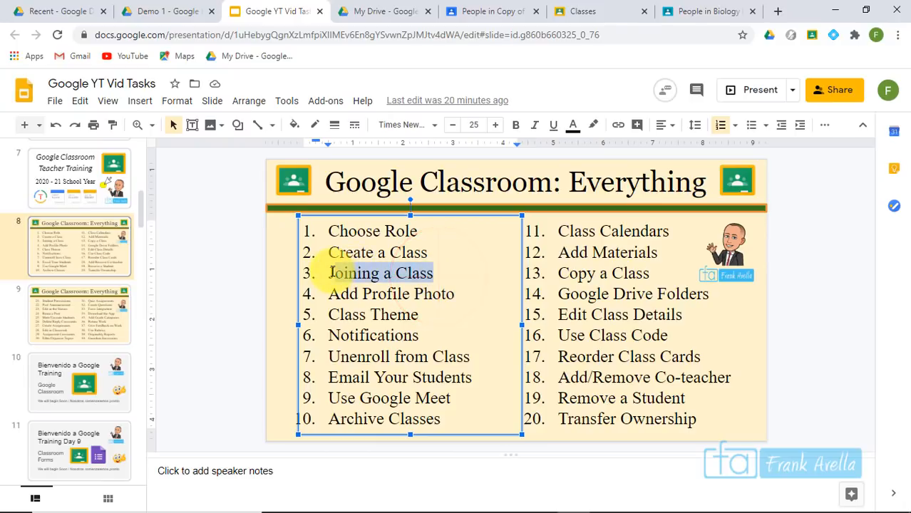
left_click(433, 275)
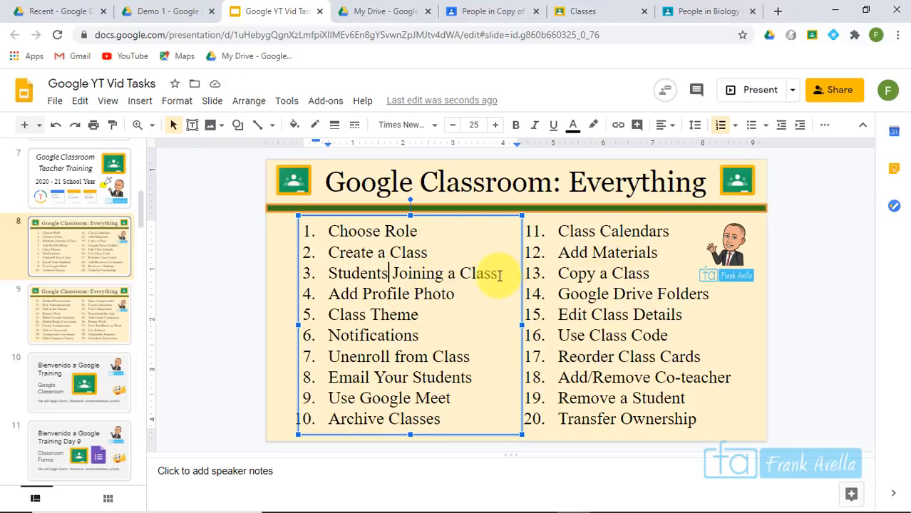
left_click_drag(499, 276, 327, 273)
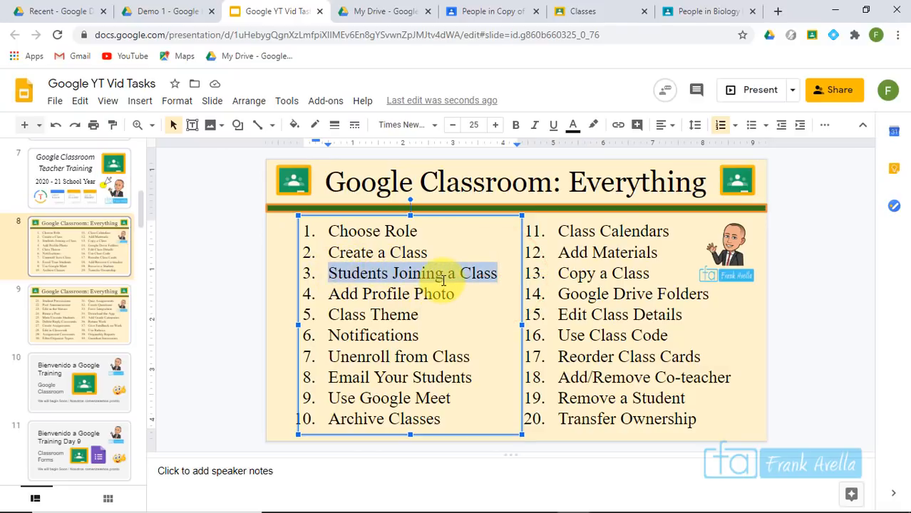
left_click(396, 315)
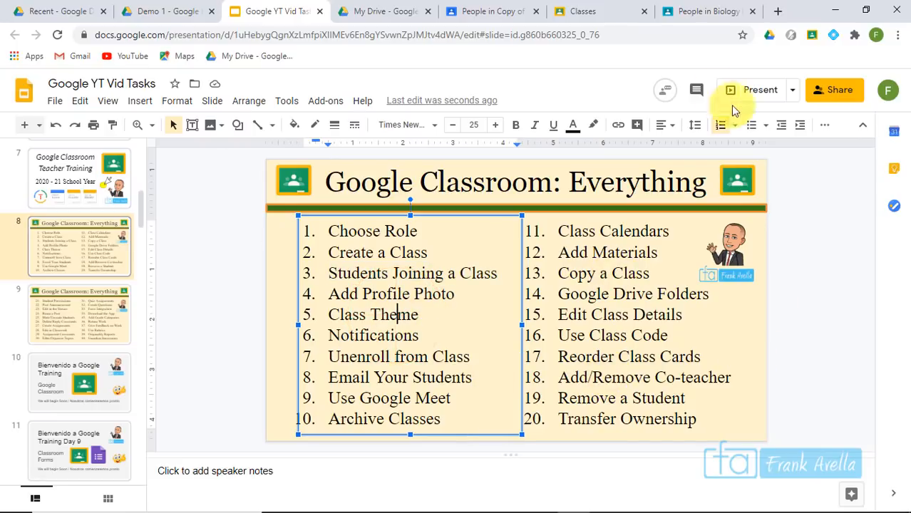
left_click(589, 16)
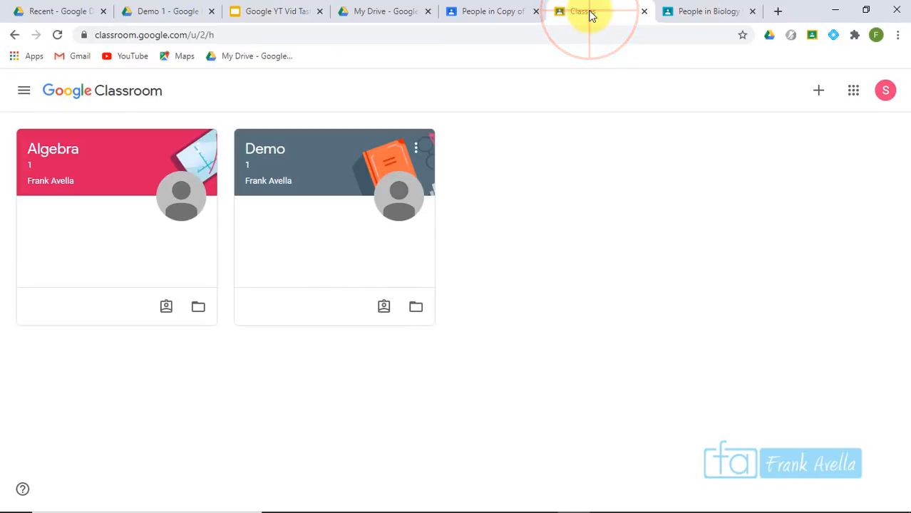
In the teacher's class list, open the Biology class's People page
key("ctrl+Tab")
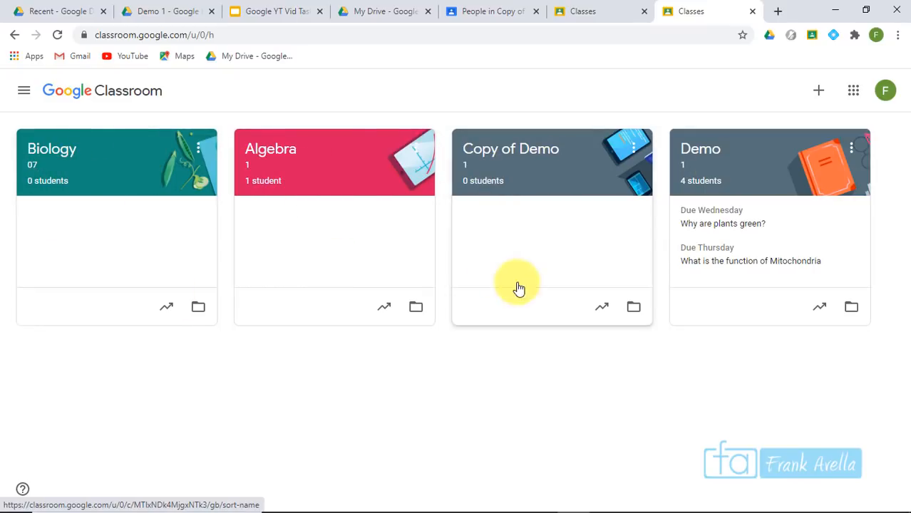
left_click(55, 150)
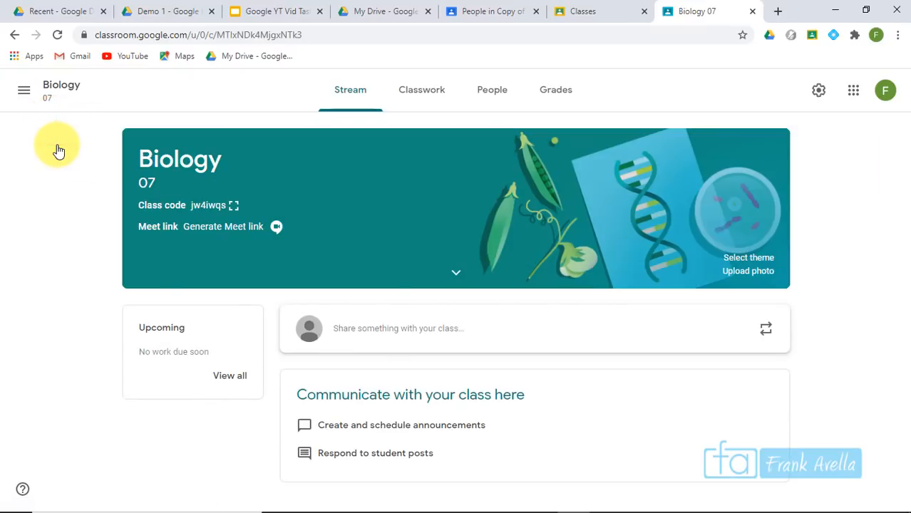
left_click(492, 90)
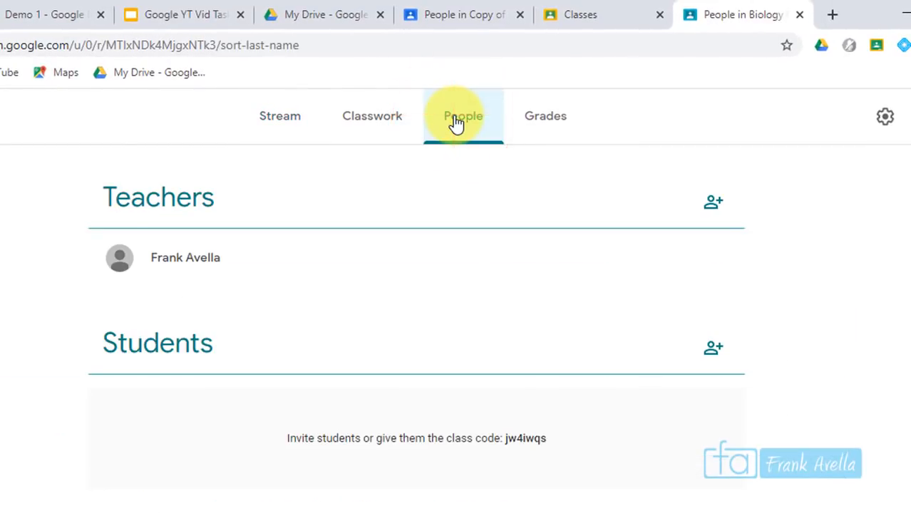
left_click(295, 265)
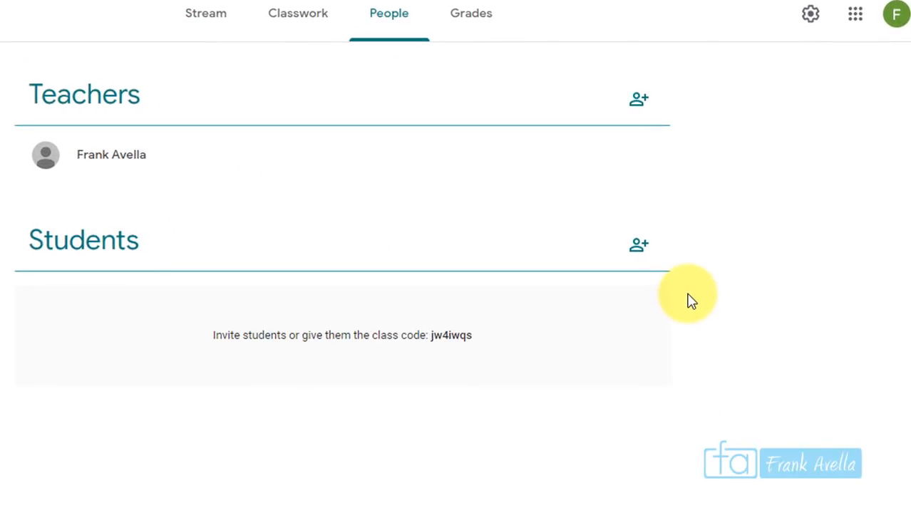
Invite a student to Biology by searching 'stude', adding the result and sending the invite
left_click(637, 246)
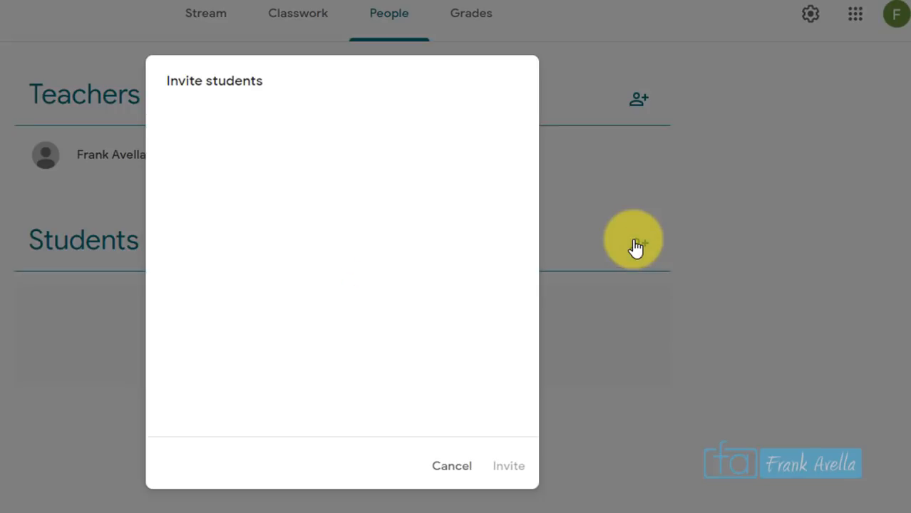
left_click(257, 134)
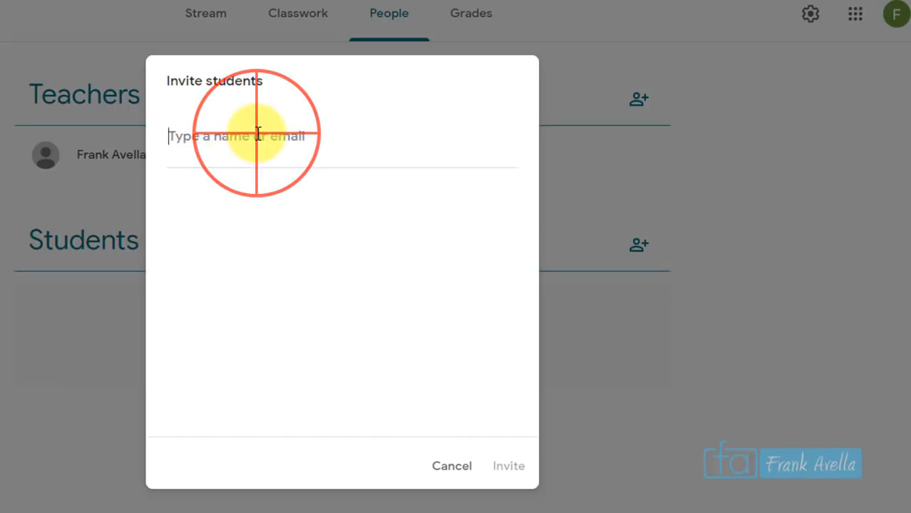
type("stude")
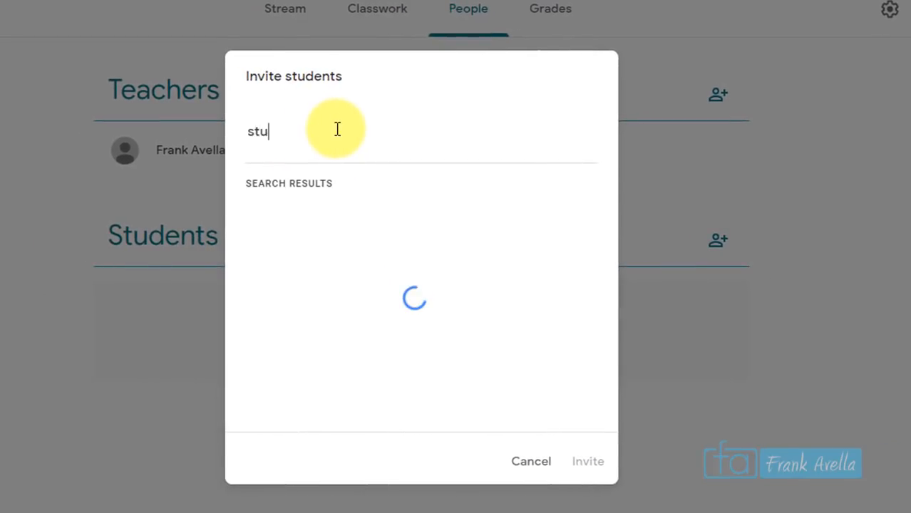
left_click(396, 229)
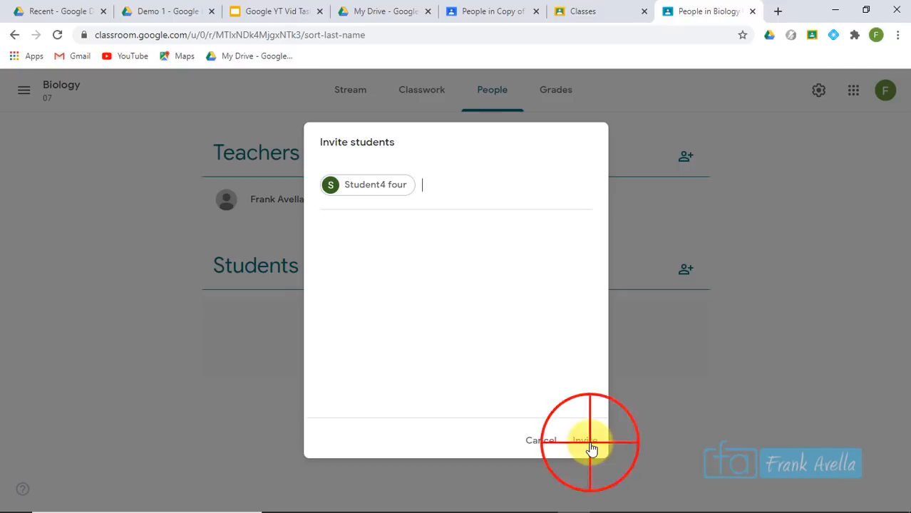
left_click(584, 440)
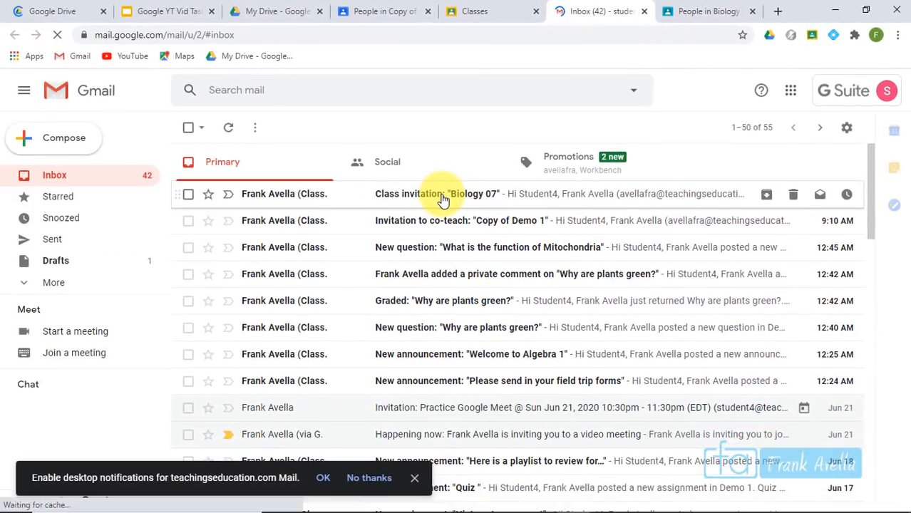
Open the 'Class invitation: Biology 07' email and scroll down to its JOIN button
left_click(492, 198)
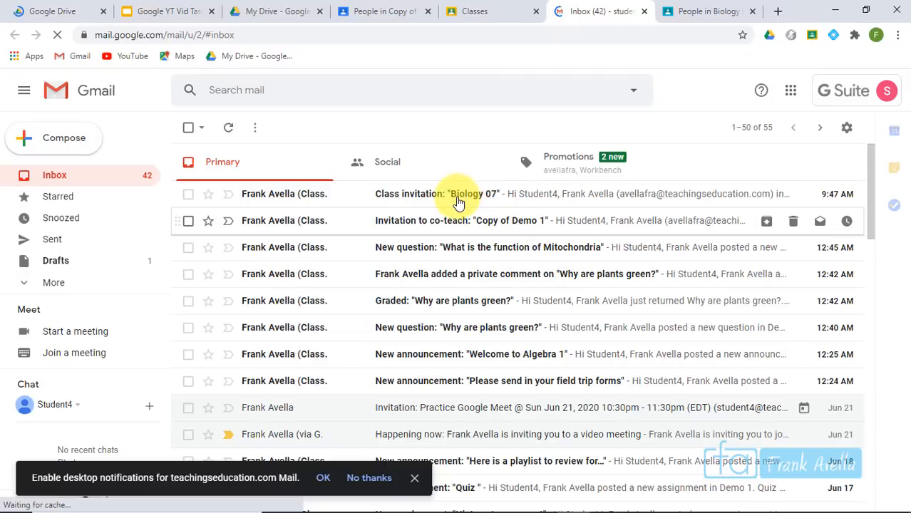
left_click(458, 203)
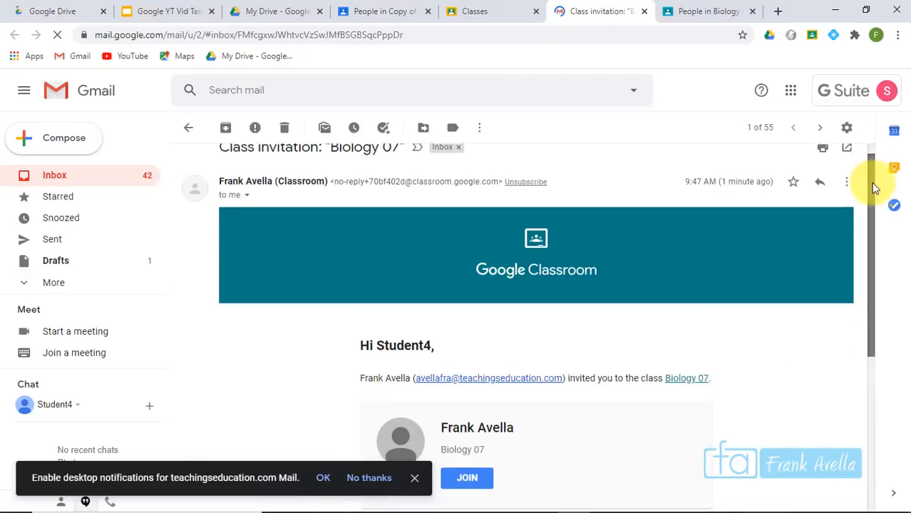
scroll(871, 182, "down", 3)
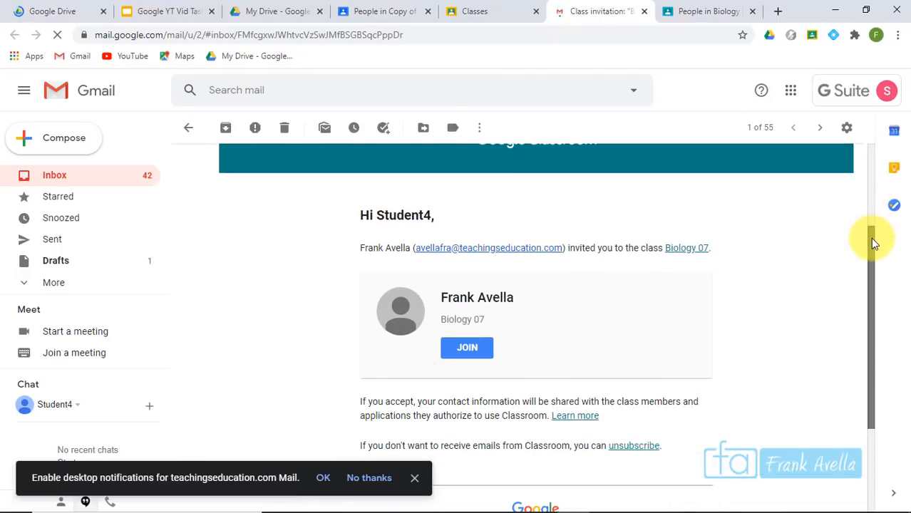
left_click_drag(870, 237, 869, 240)
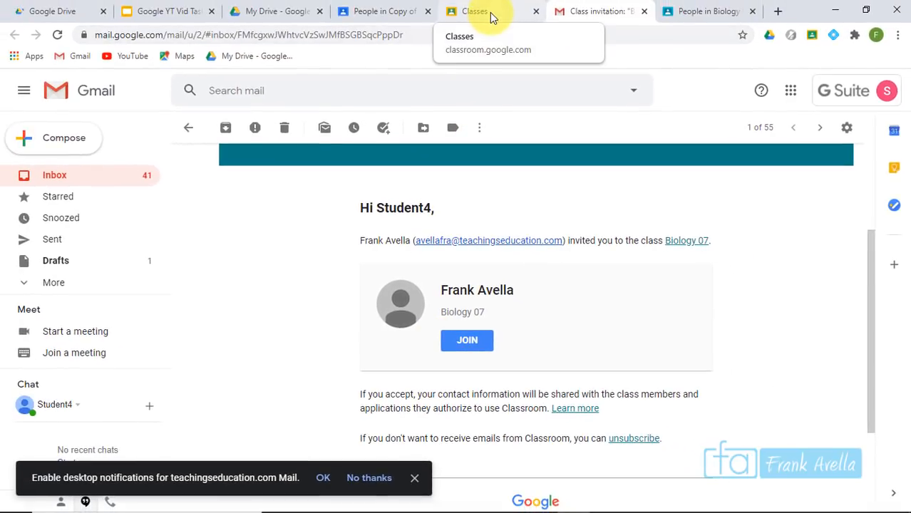
On the student's Classes page, decline the Biology invitation and confirm
left_click(490, 17)
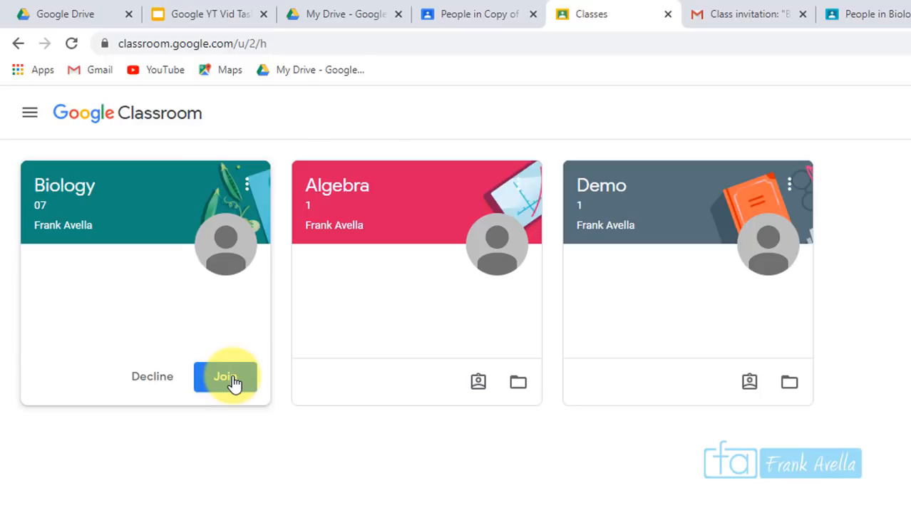
left_click(145, 384)
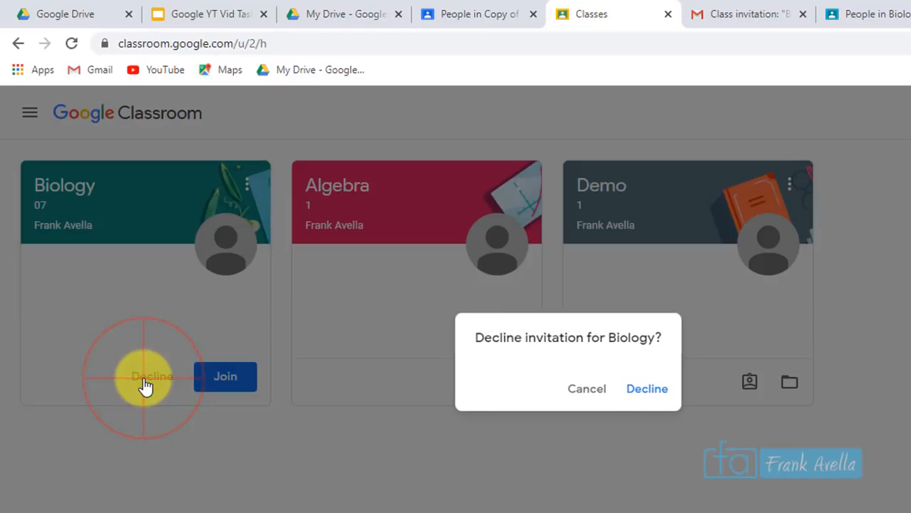
left_click(649, 399)
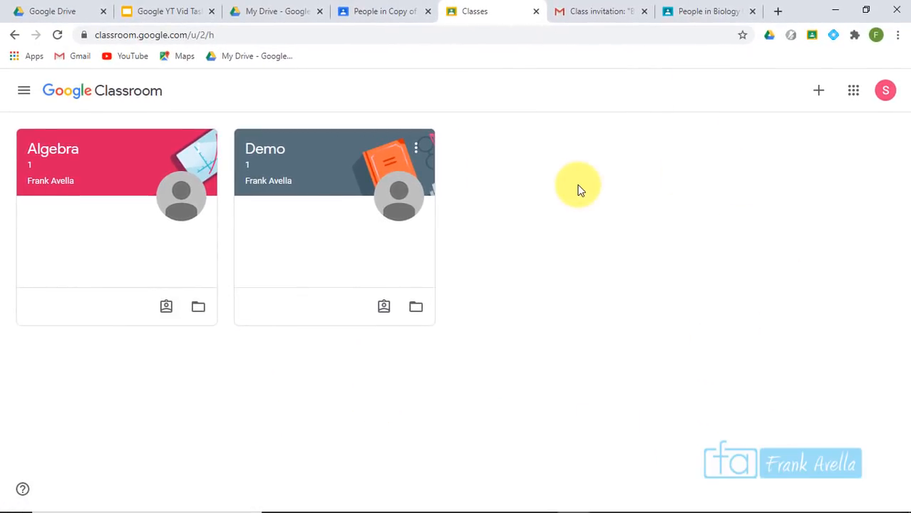
Back in the teacher's tab, open the Biology class stream from the classes menu
left_click(695, 12)
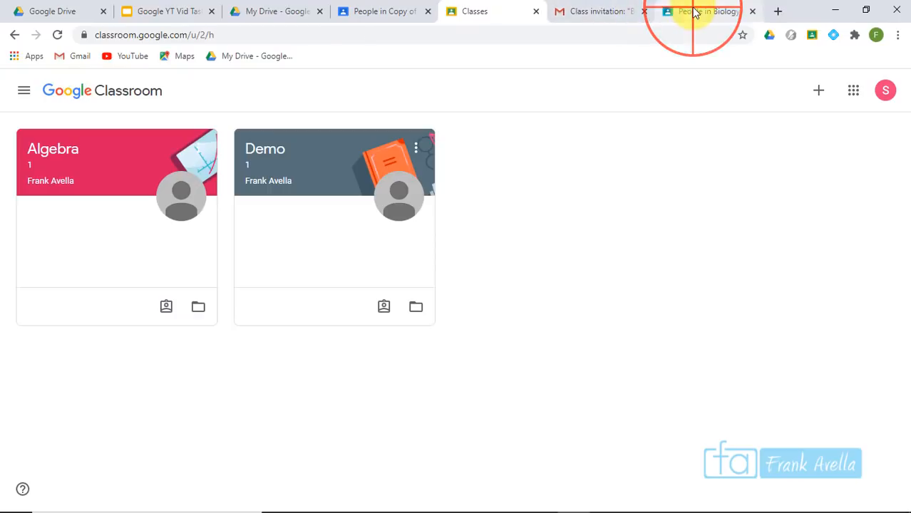
left_click(25, 93)
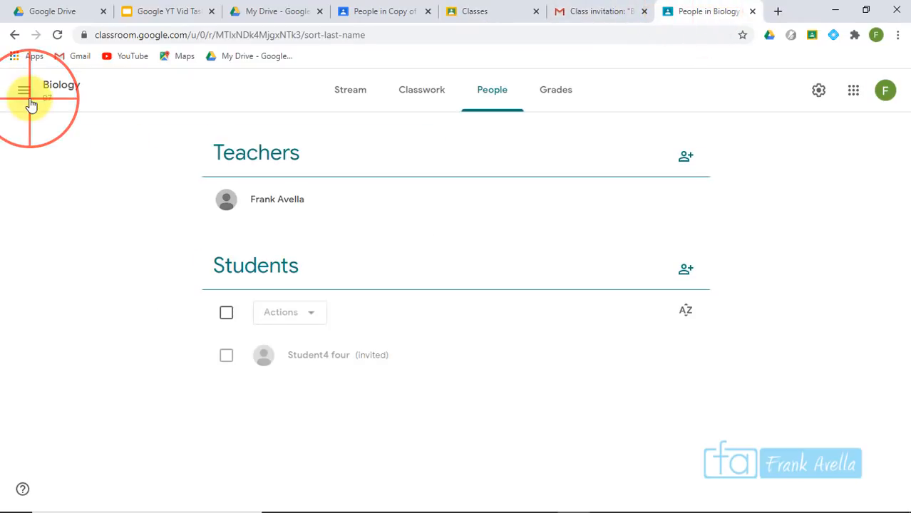
left_click(61, 244)
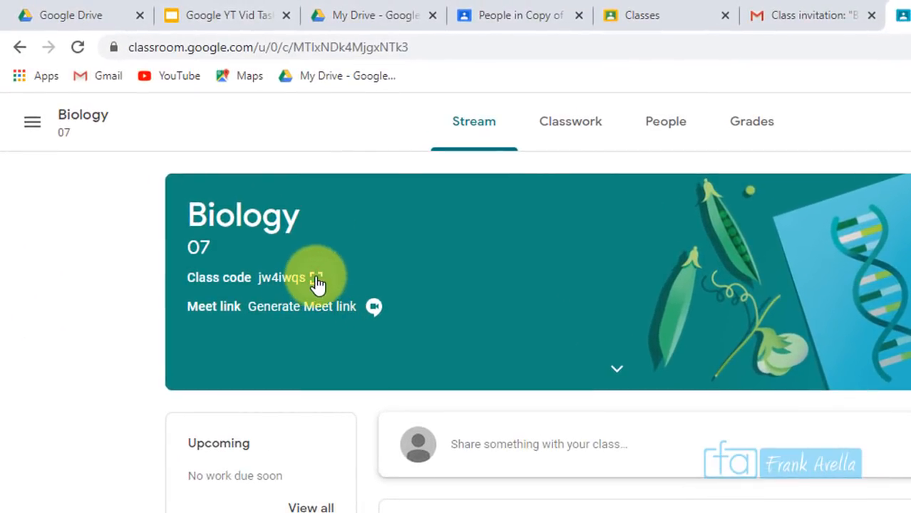
Show the Biology 07 class code enlarged, select and copy it, then close the display
left_click(264, 233)
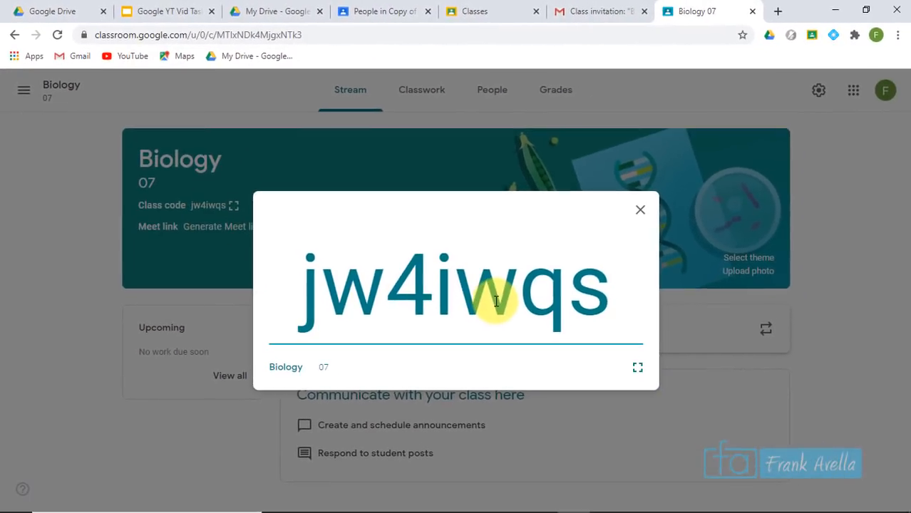
left_click_drag(610, 291, 299, 303)
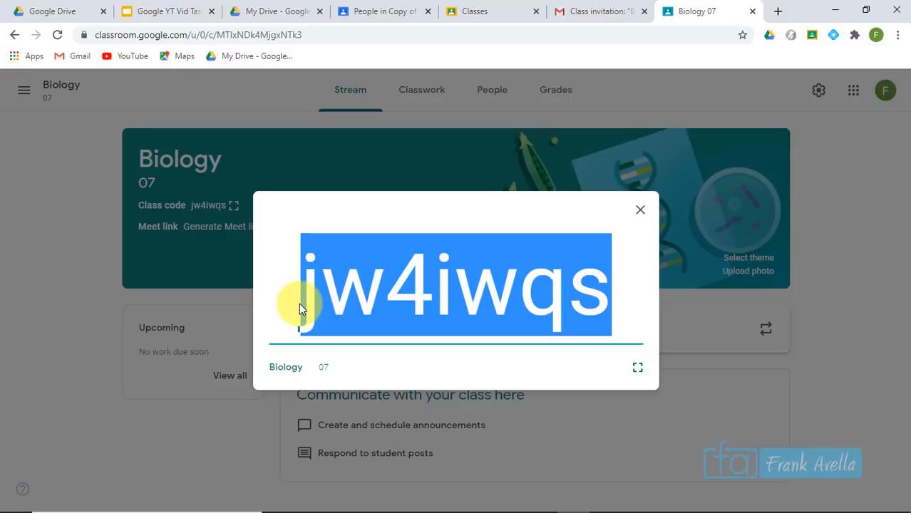
right_click(422, 296)
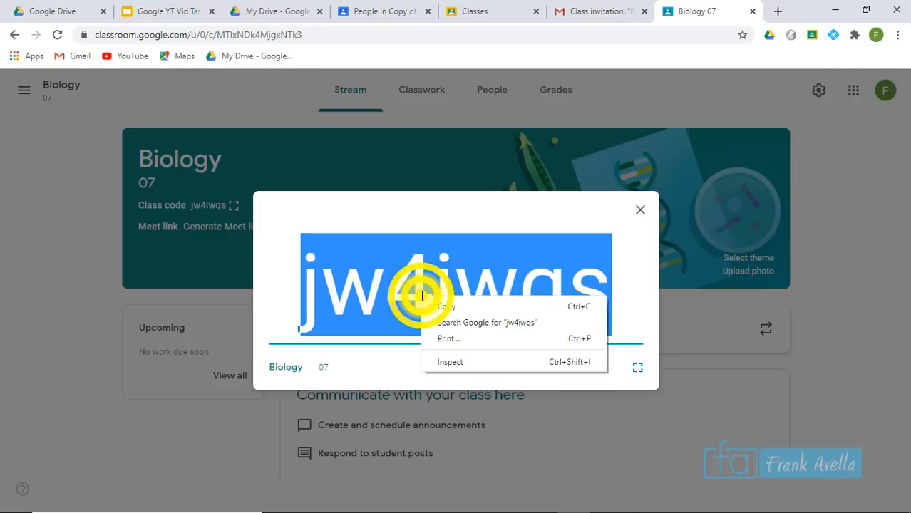
left_click(473, 313)
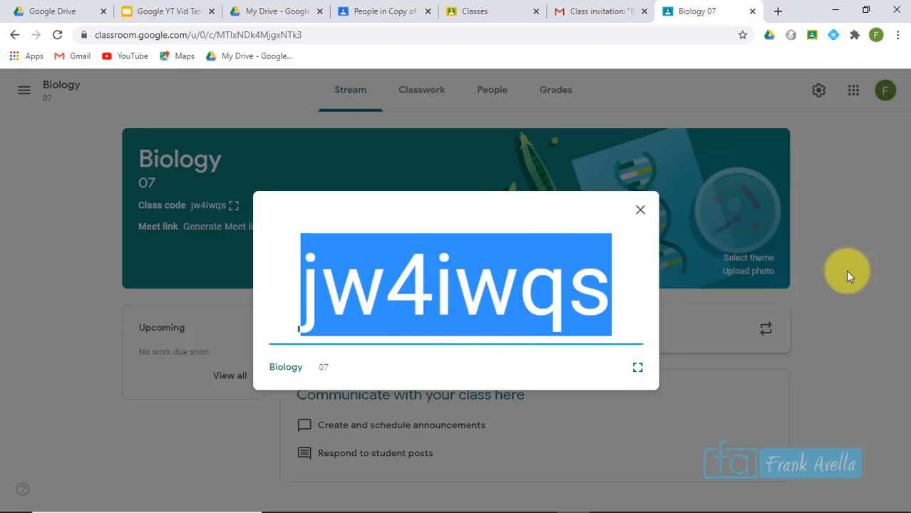
left_click(846, 270)
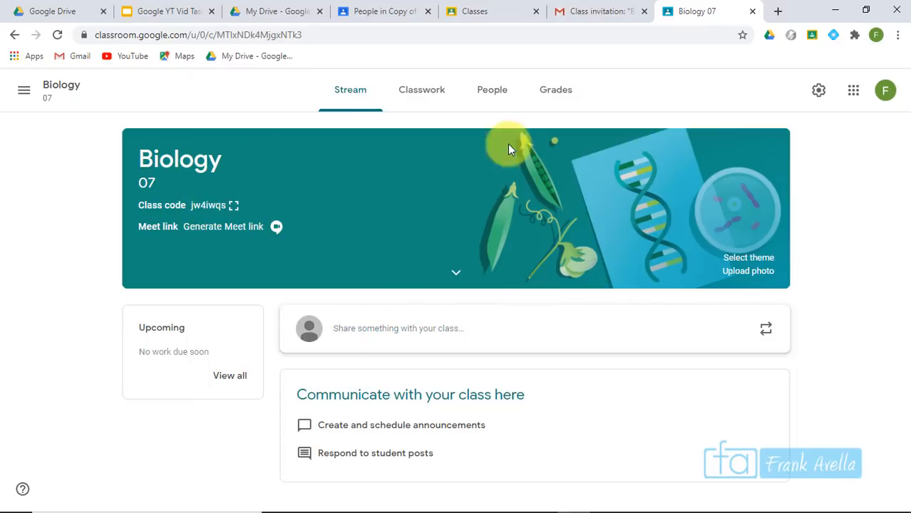
As the student, paste the copied class code into Join class and join Biology 07
left_click(515, 12)
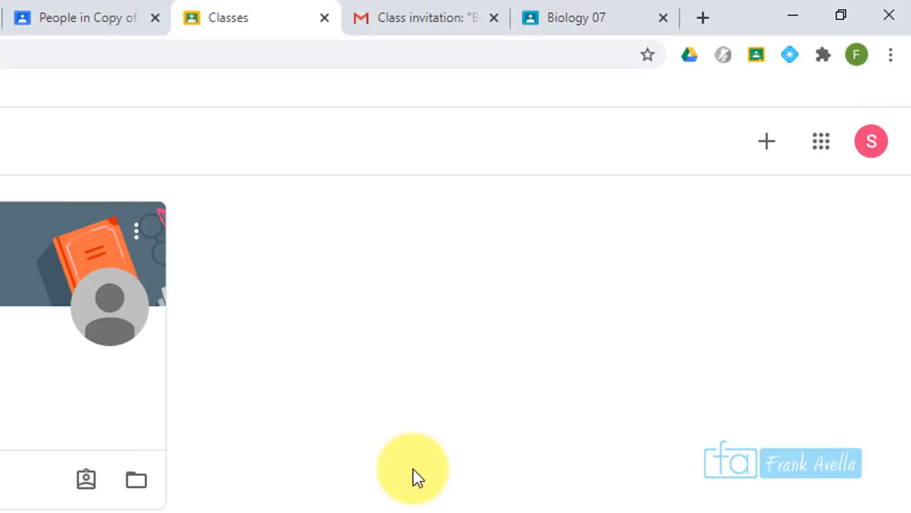
left_click(767, 145)
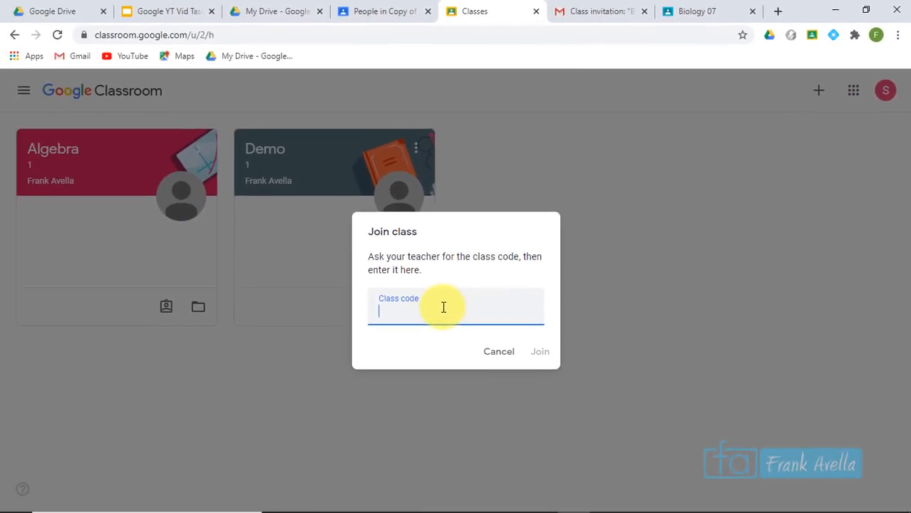
right_click(430, 312)
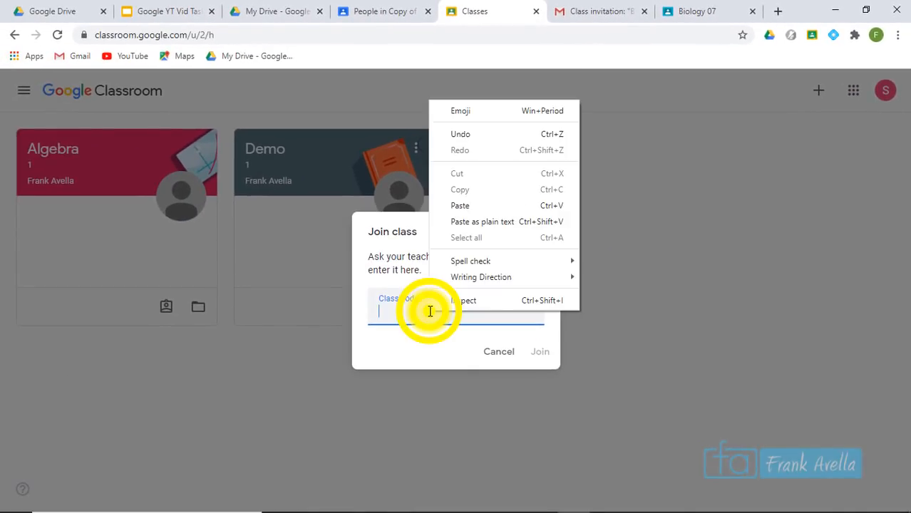
left_click(456, 205)
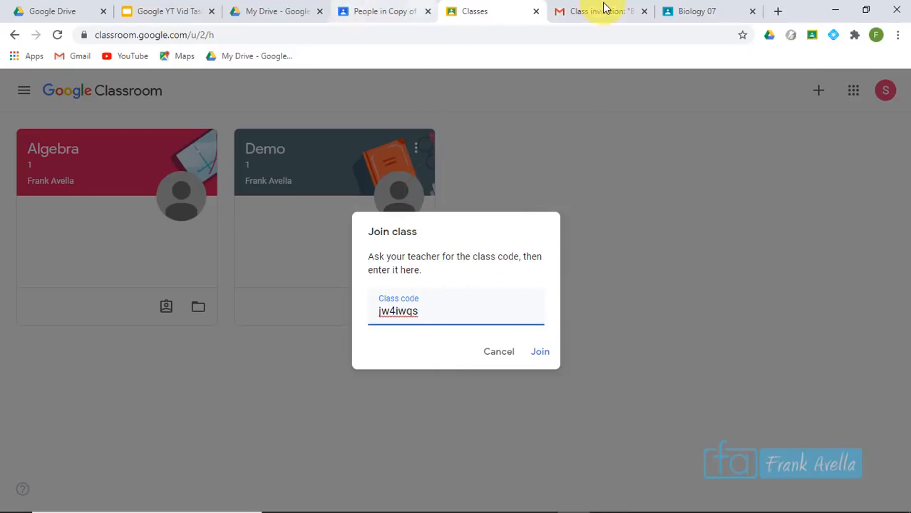
left_click(704, 11)
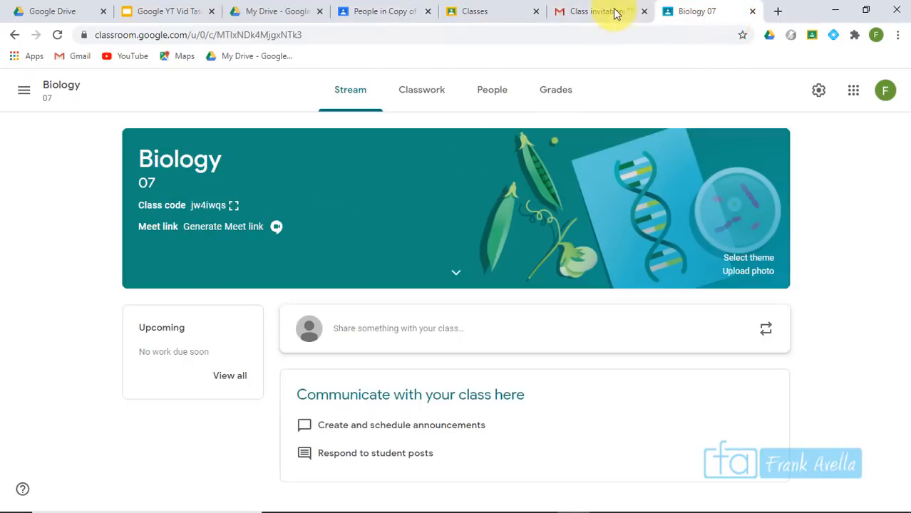
left_click(453, 17)
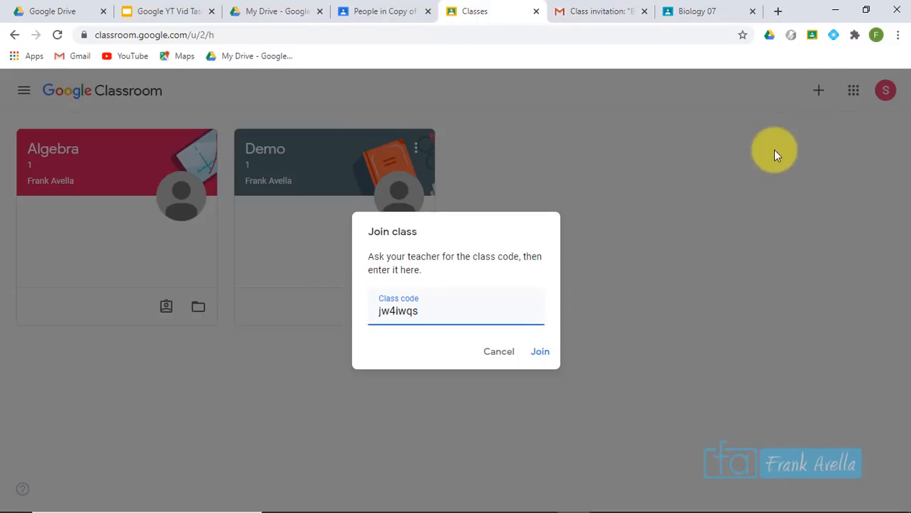
left_click(540, 351)
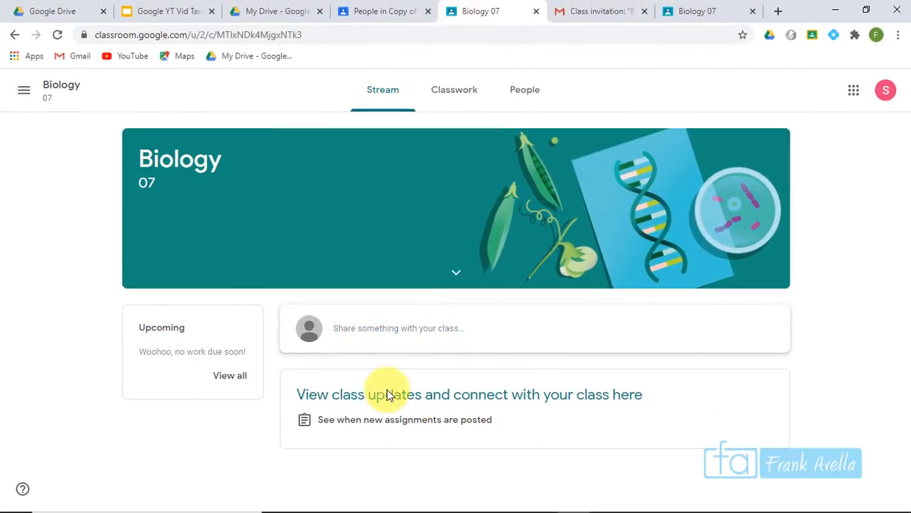
Reload the Biology 07 people page to show its newly enrolled student
left_click(688, 10)
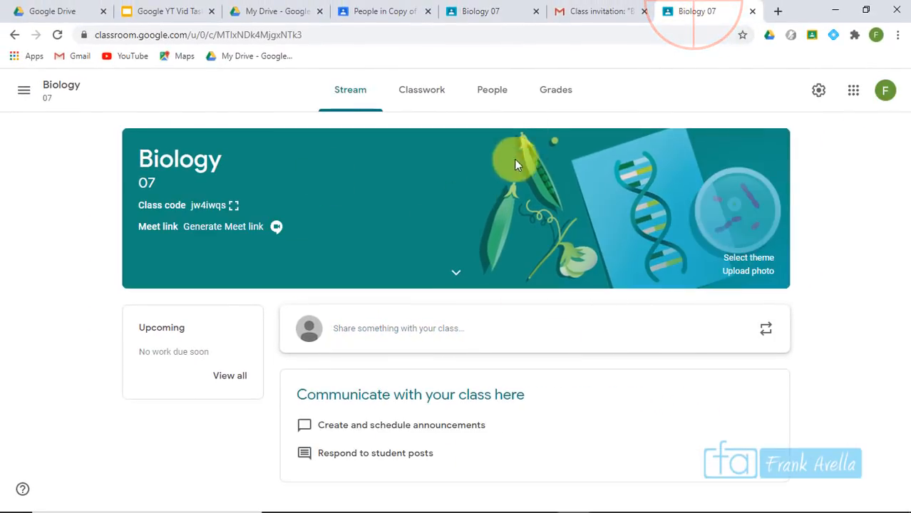
left_click(493, 96)
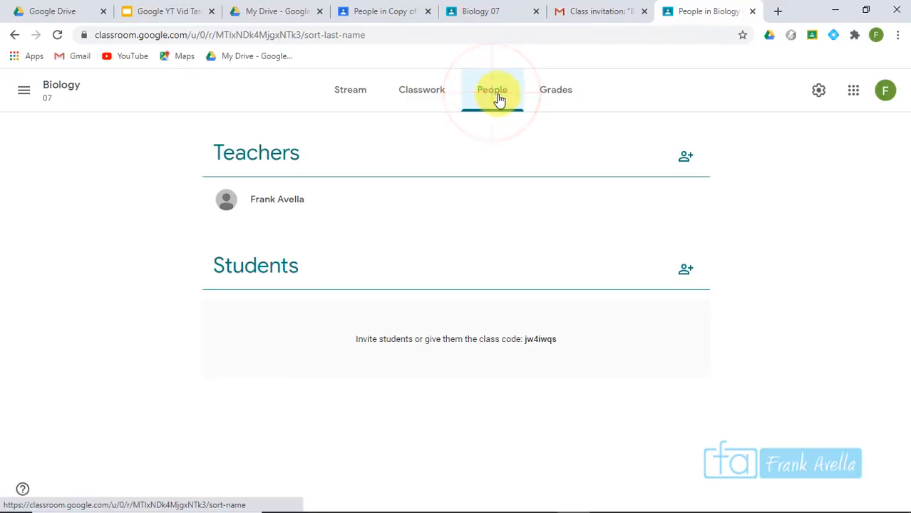
left_click(403, 37)
key("Return")
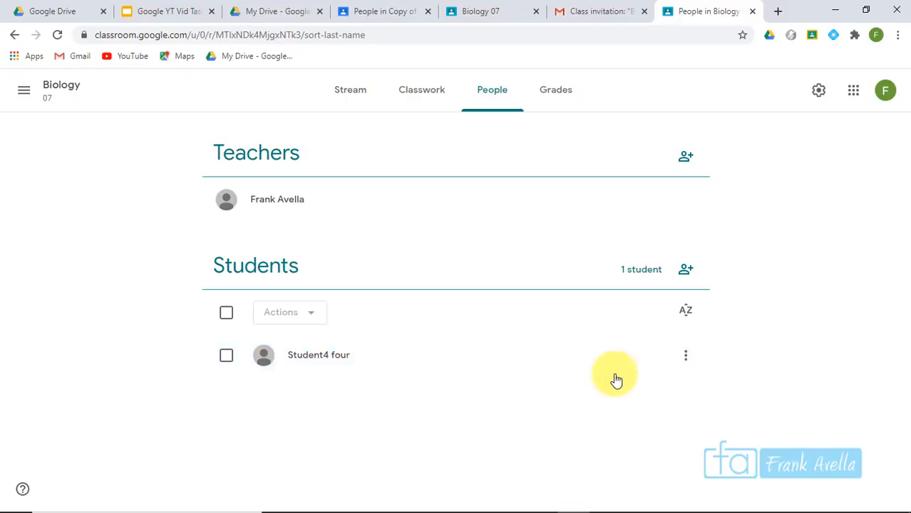
Back on the Slides task list, highlight the 'Add Profile Photo' topic
key("ctrl+2")
left_click(416, 230)
left_click(455, 299)
left_click_drag(455, 300, 312, 293)
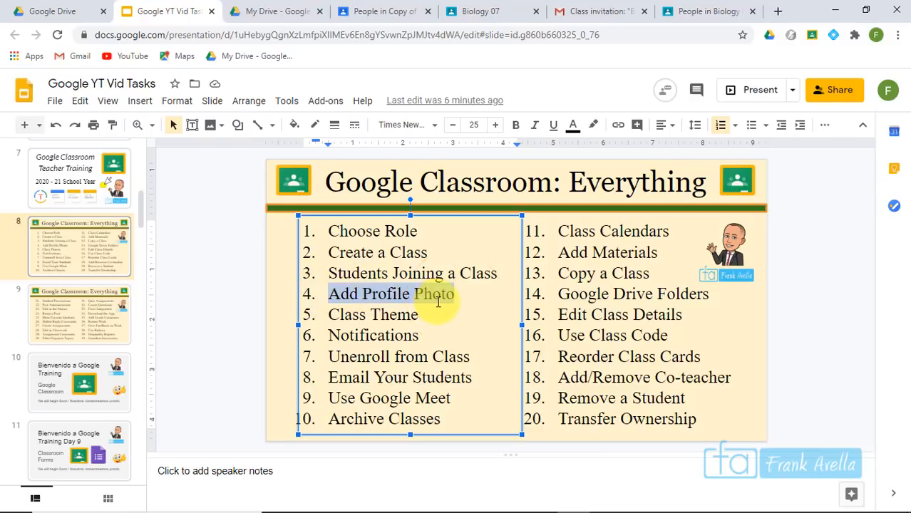
Deselect the 'Add Profile Photo' text and return to the Classroom classes page
left_click(456, 296)
left_click(501, 12)
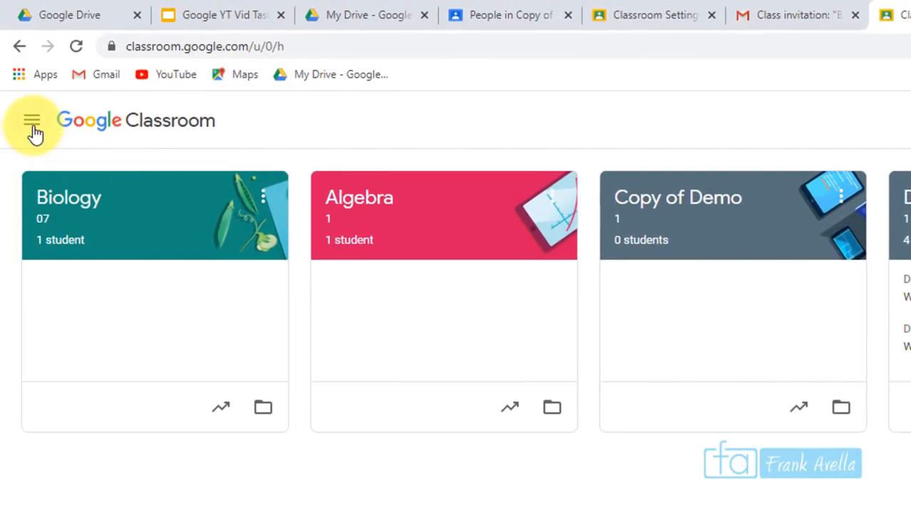
Go to Classroom Settings from the navigation drawer to see profile and notification options
left_click(32, 124)
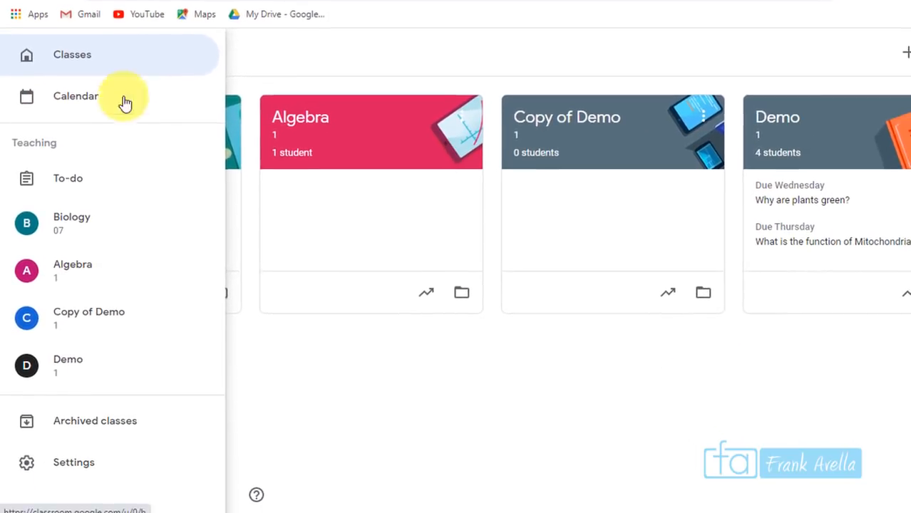
left_click(74, 469)
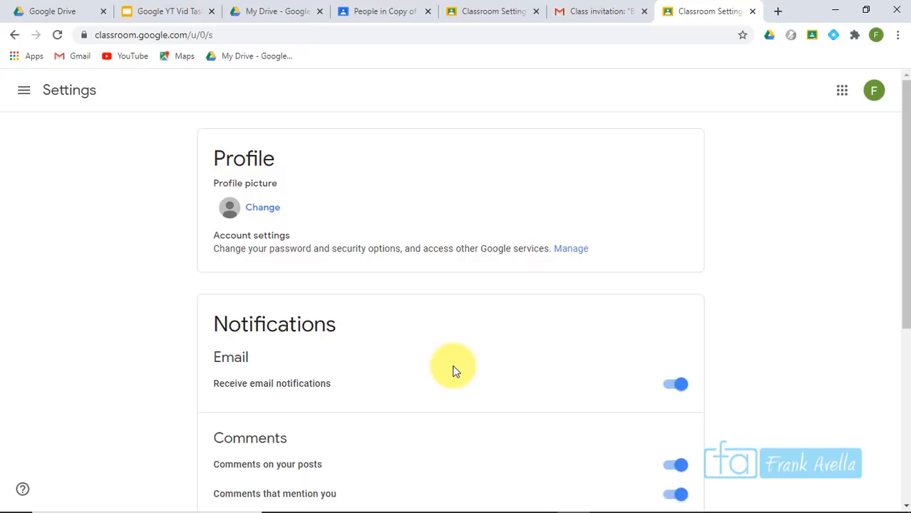
left_click(256, 213)
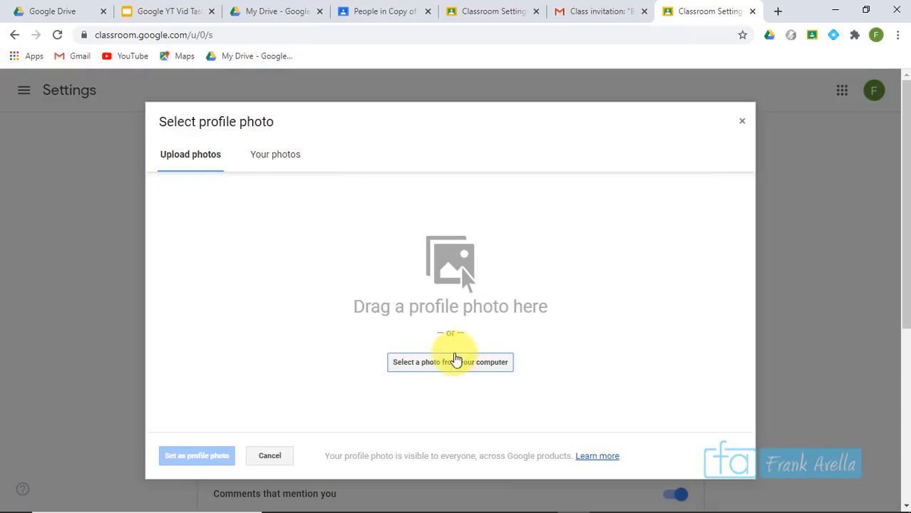
left_click(444, 364)
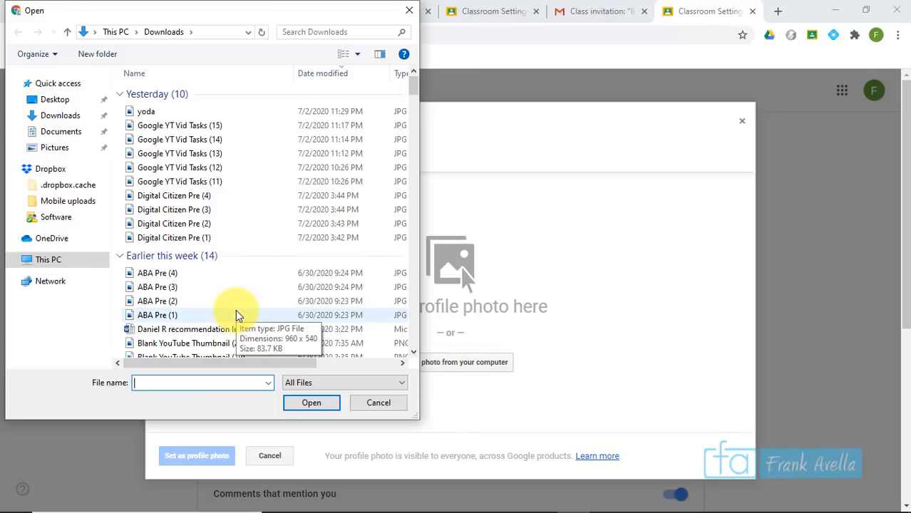
left_click(57, 100)
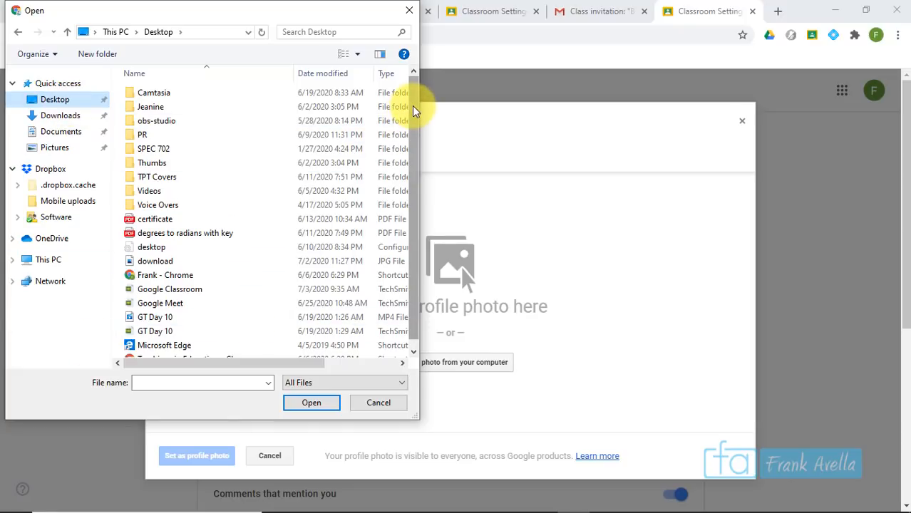
left_click_drag(415, 106, 421, 155)
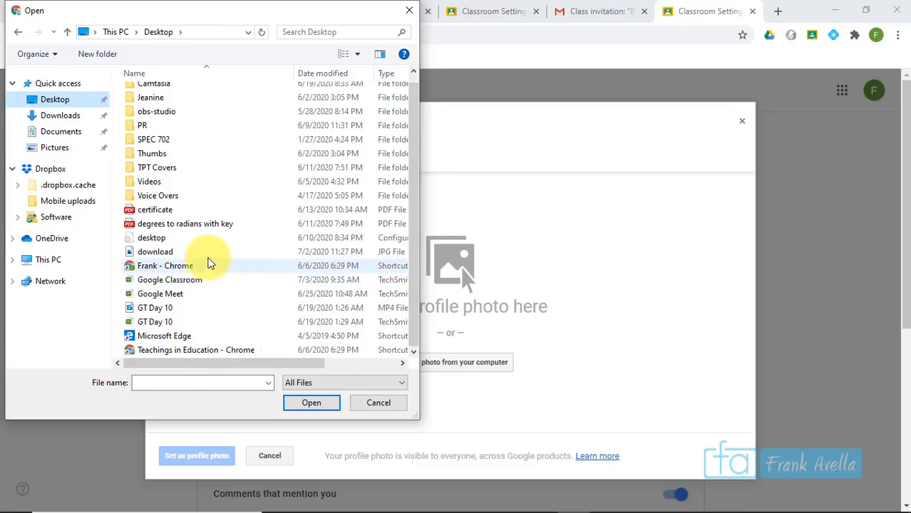
left_click(180, 253)
double_click(181, 253)
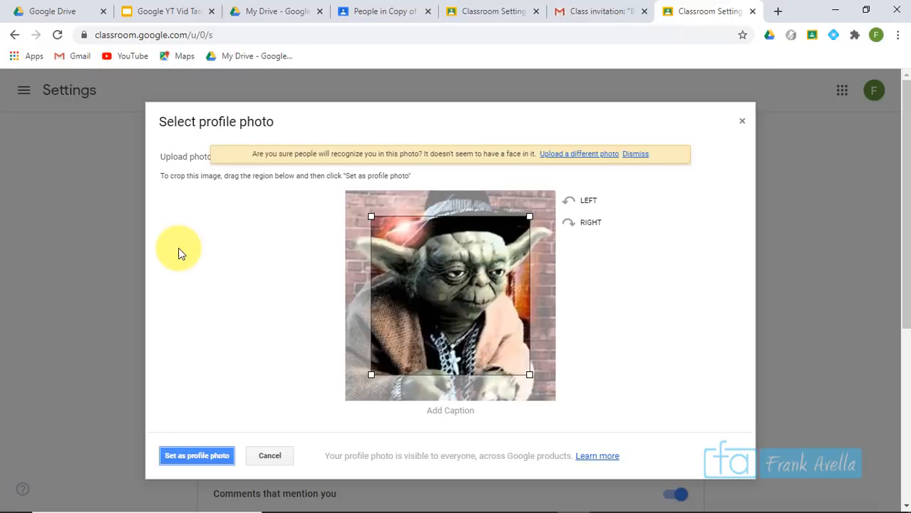
left_click_drag(528, 376, 551, 409)
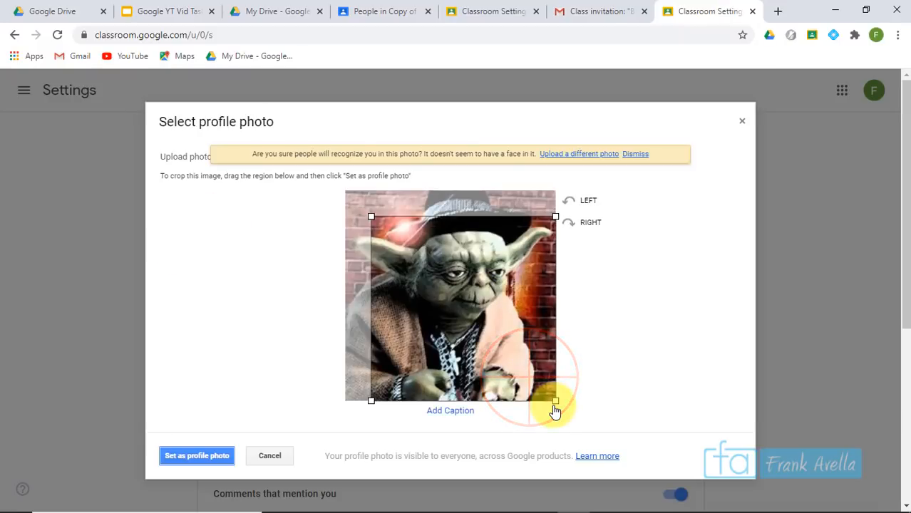
left_click_drag(371, 218, 348, 193)
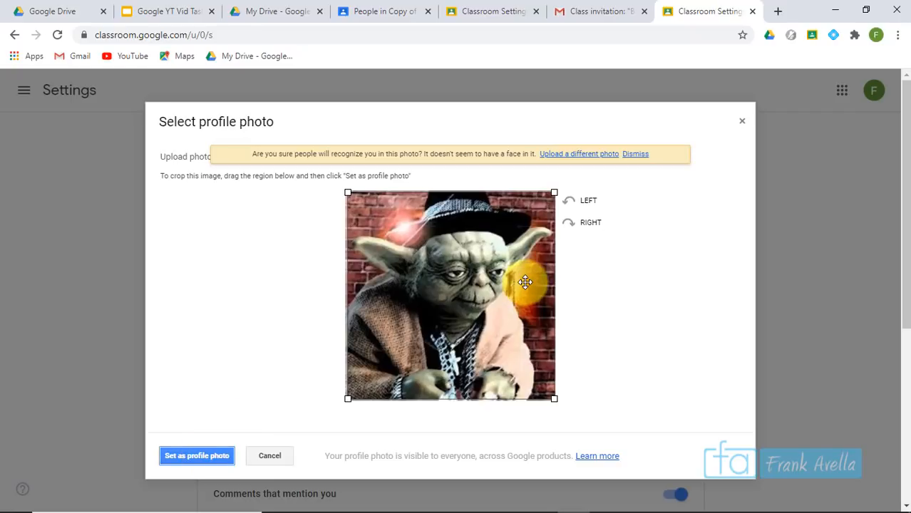
left_click(741, 124)
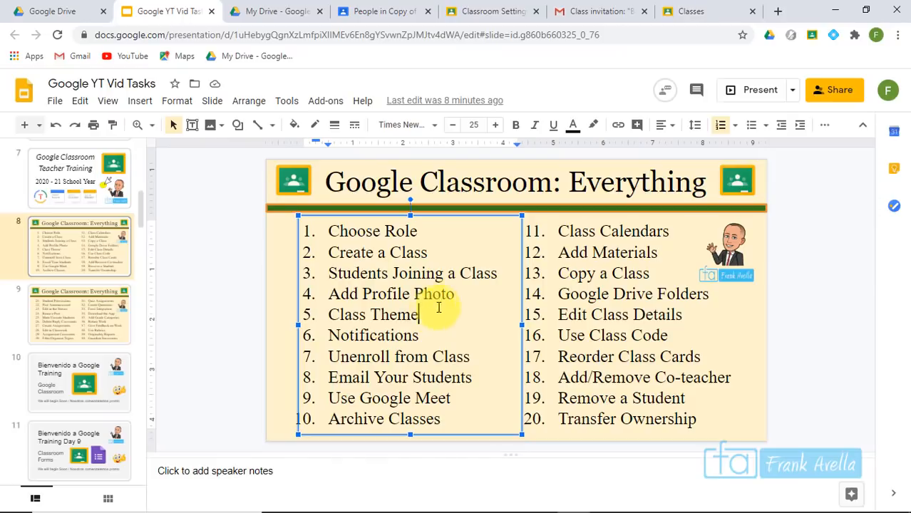
Highlight 'Class Theme' in the agenda, then open the Biology 07 class in Classroom
left_click(456, 298)
left_click(415, 321)
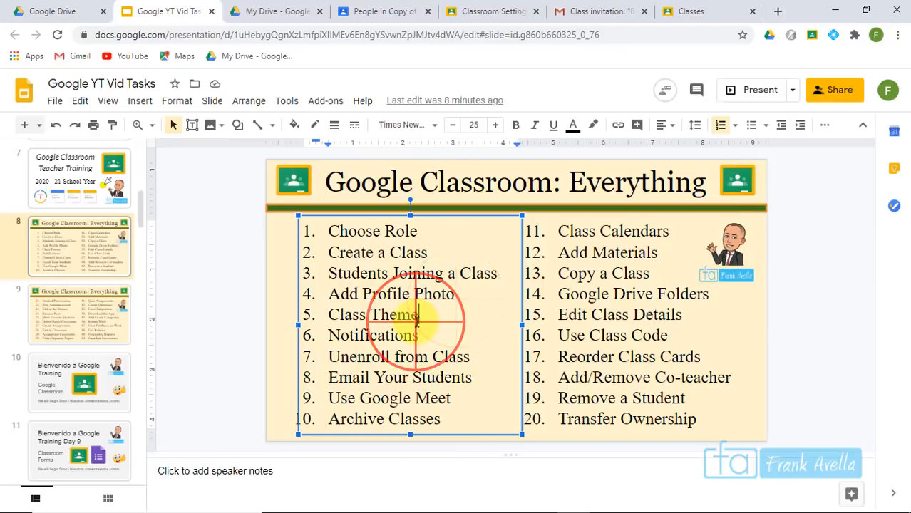
left_click_drag(403, 322, 340, 317)
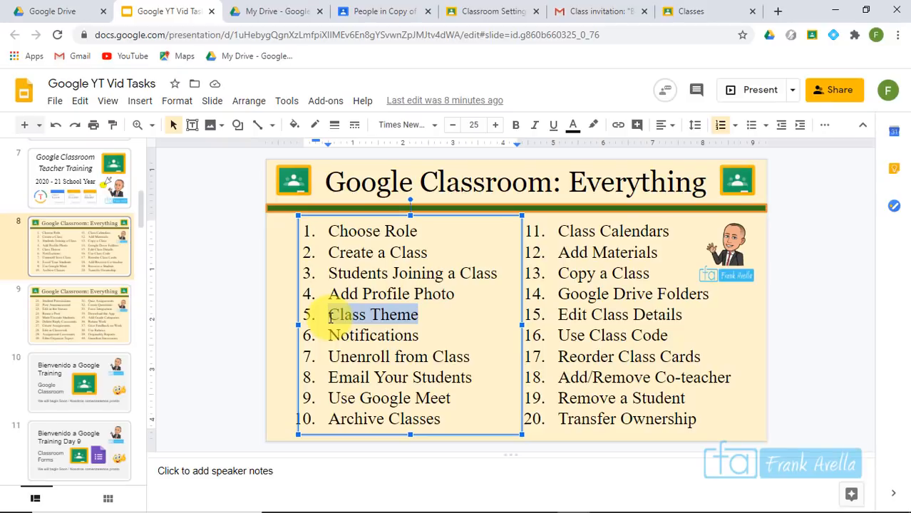
left_click(691, 11)
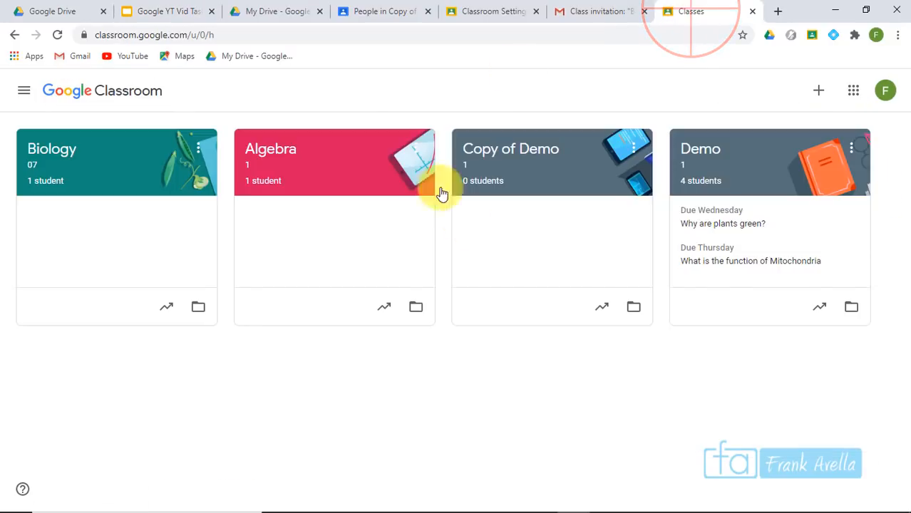
left_click(57, 151)
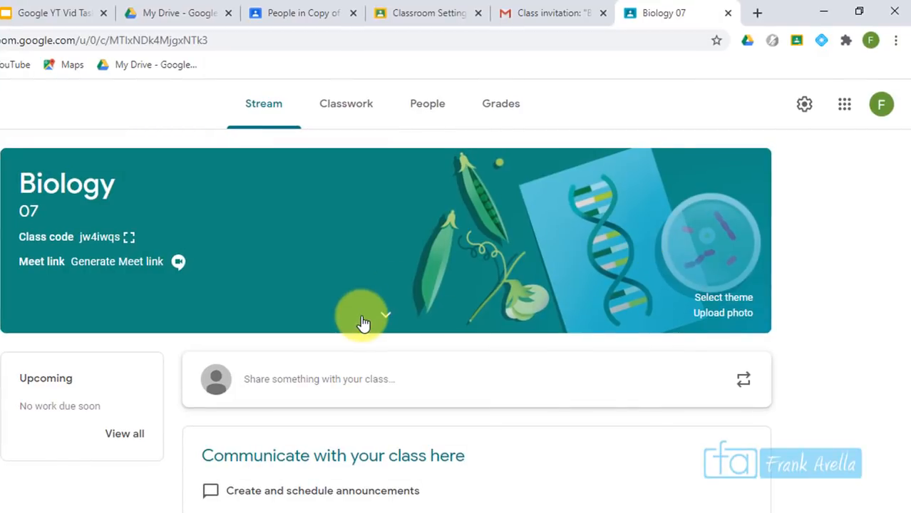
Apply the grey notebook-and-glasses theme from Math & Science to Biology 07
left_click(724, 299)
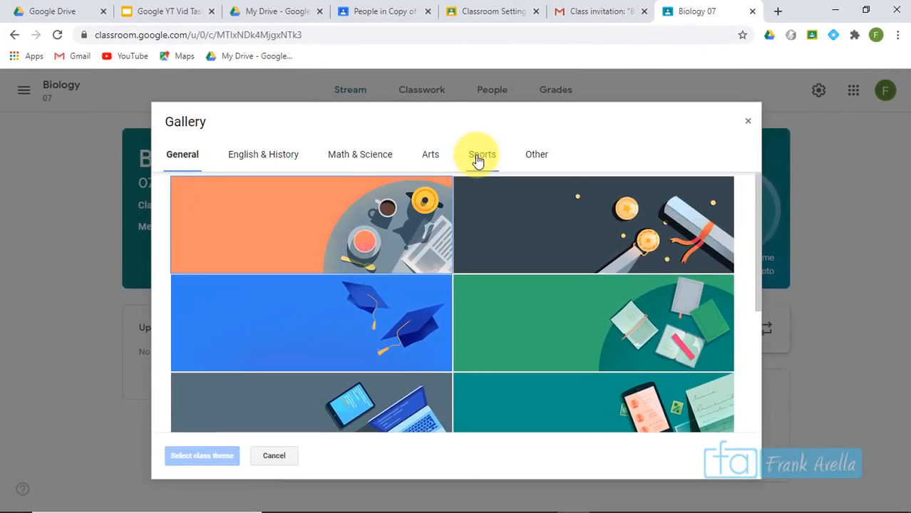
left_click(477, 158)
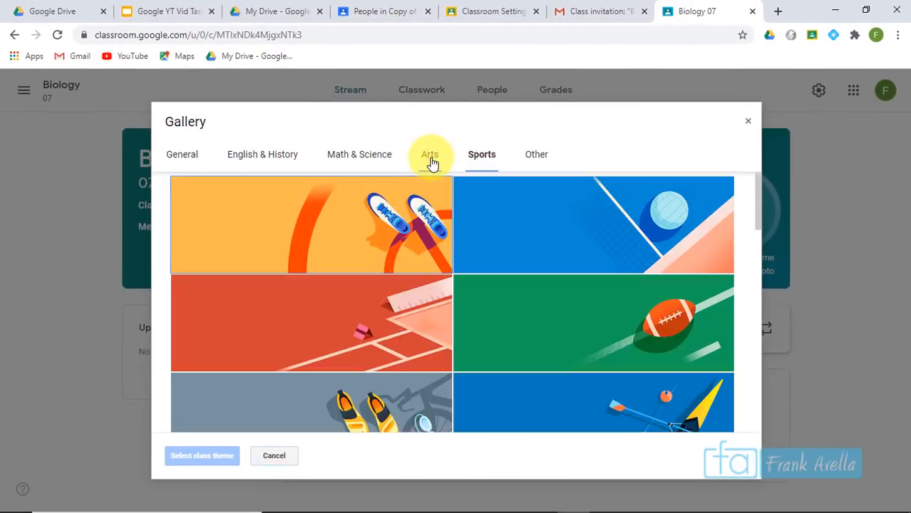
left_click(431, 161)
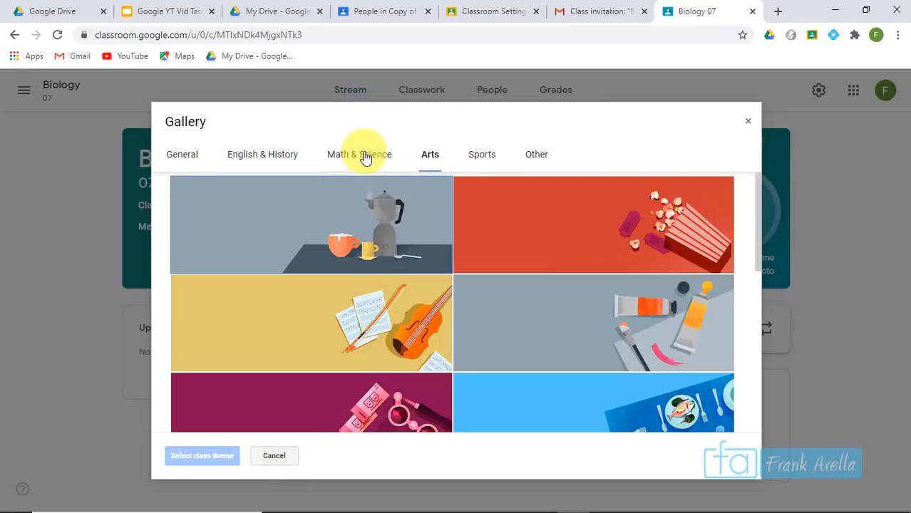
left_click(362, 157)
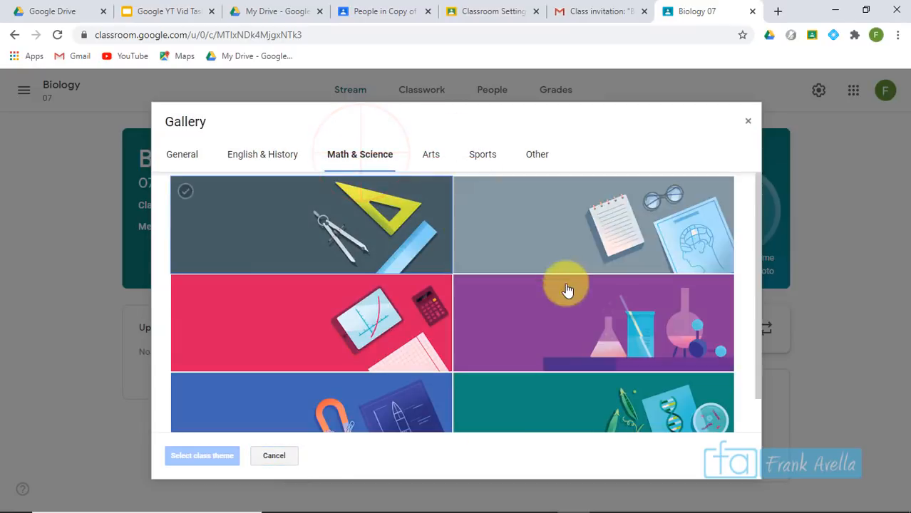
left_click_drag(757, 223, 762, 257)
left_click(712, 349)
left_click_drag(758, 342, 754, 326)
left_click(646, 235)
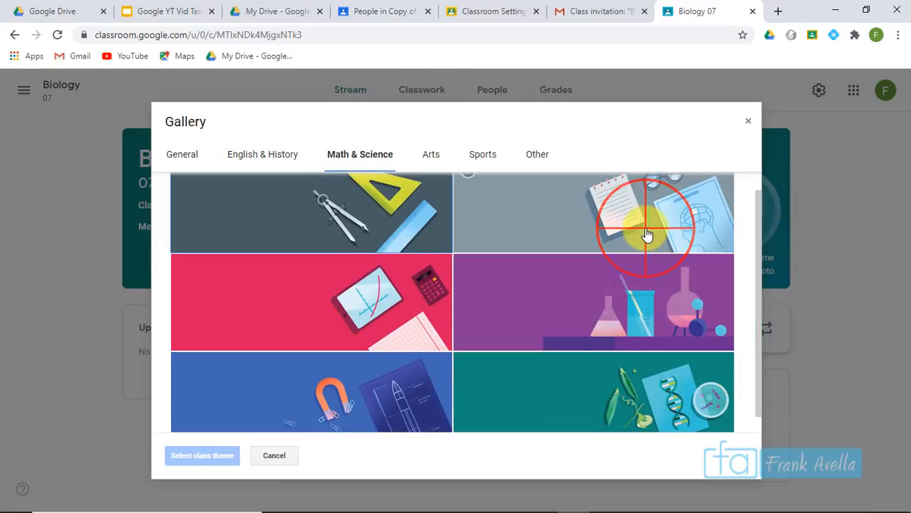
left_click(214, 456)
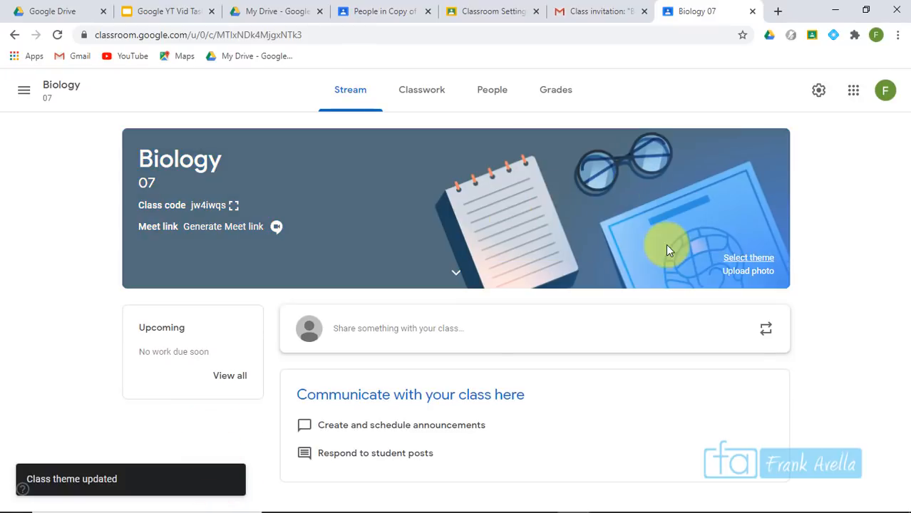
Start a custom banner photo upload, then cancel it without changes
left_click(757, 275)
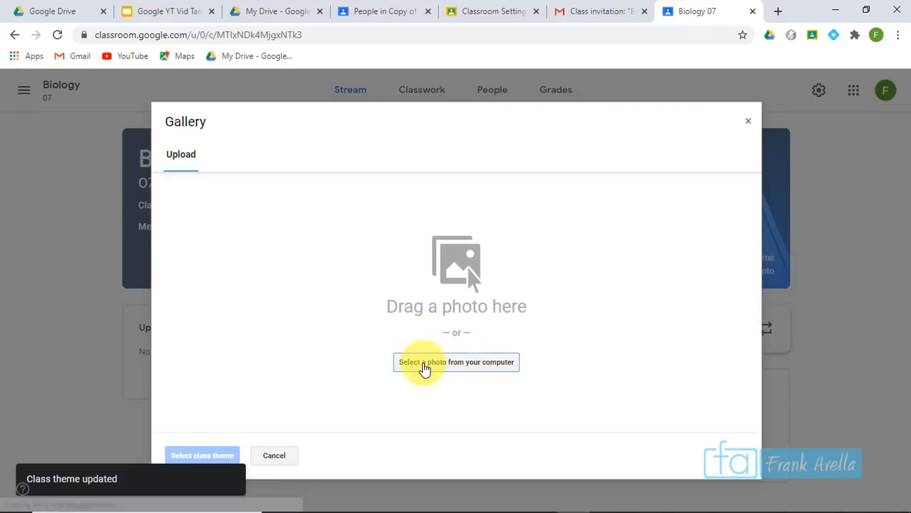
left_click(424, 368)
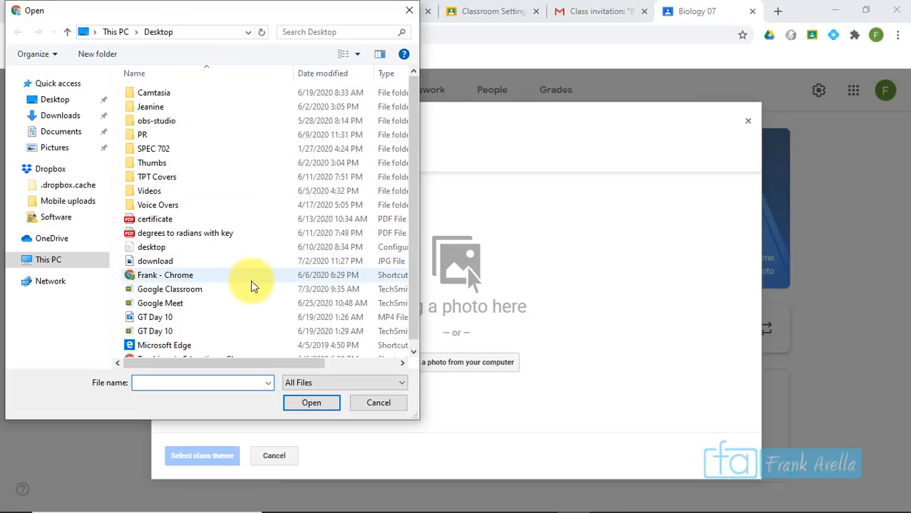
left_click(411, 12)
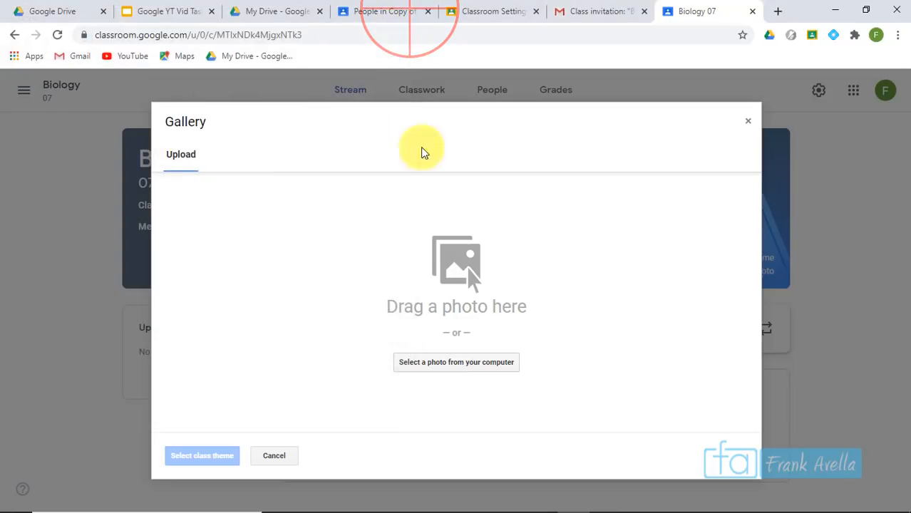
left_click(748, 121)
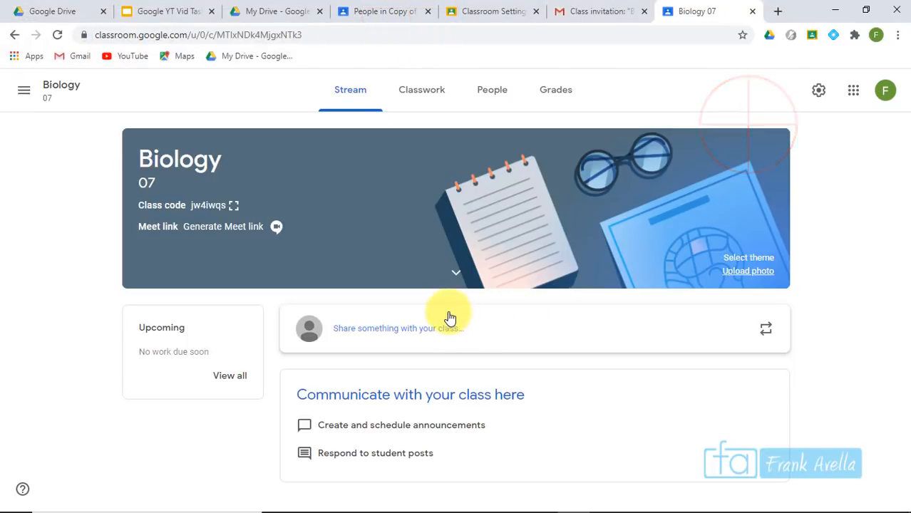
Expand the banner to show subject Science and room 316, then return to Slides
left_click(456, 278)
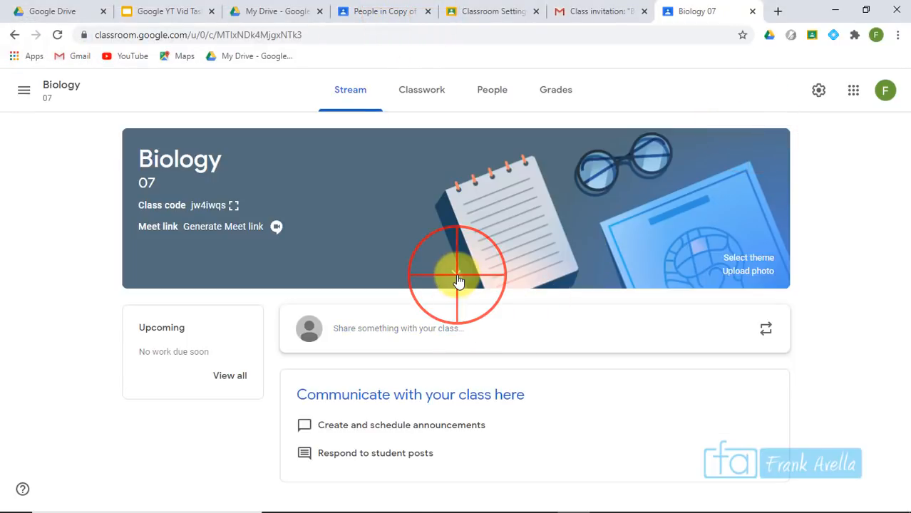
left_click_drag(176, 326, 130, 305)
left_click(200, 329)
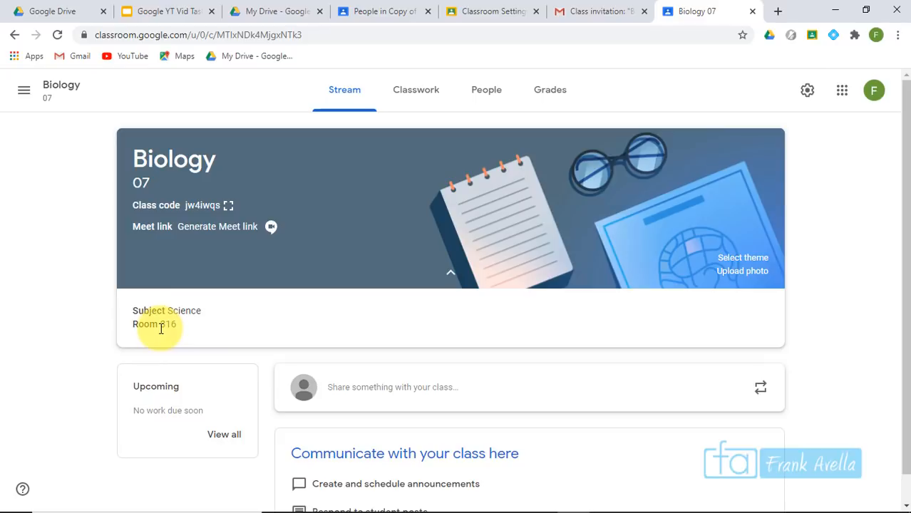
key("ctrl+2")
Select 'Notifications', agenda item 6, on the task list slide
left_click(421, 336)
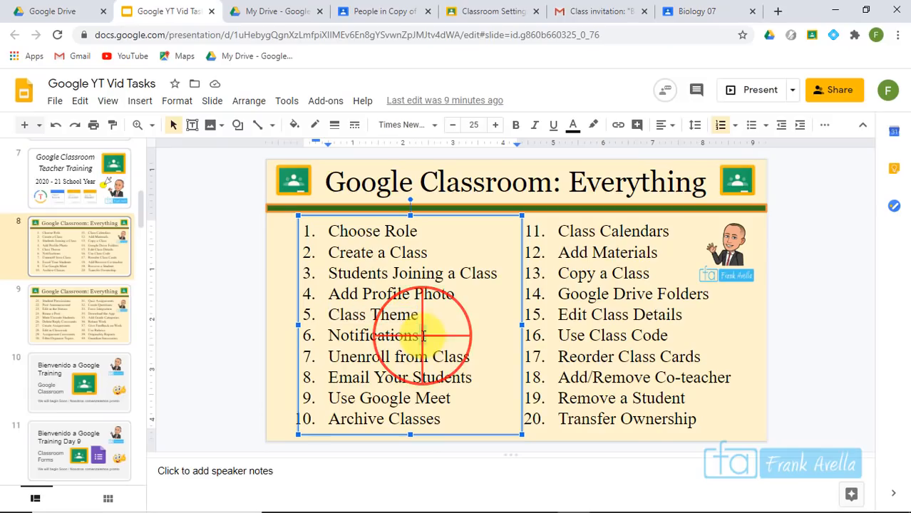
key("shift+Home")
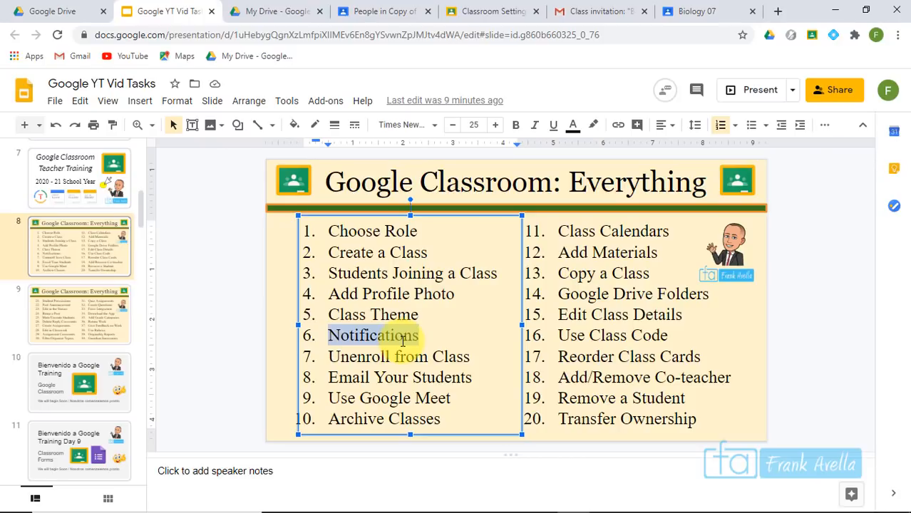
Open Classroom Settings from the side navigation and scroll to the Notifications section
left_click(713, 12)
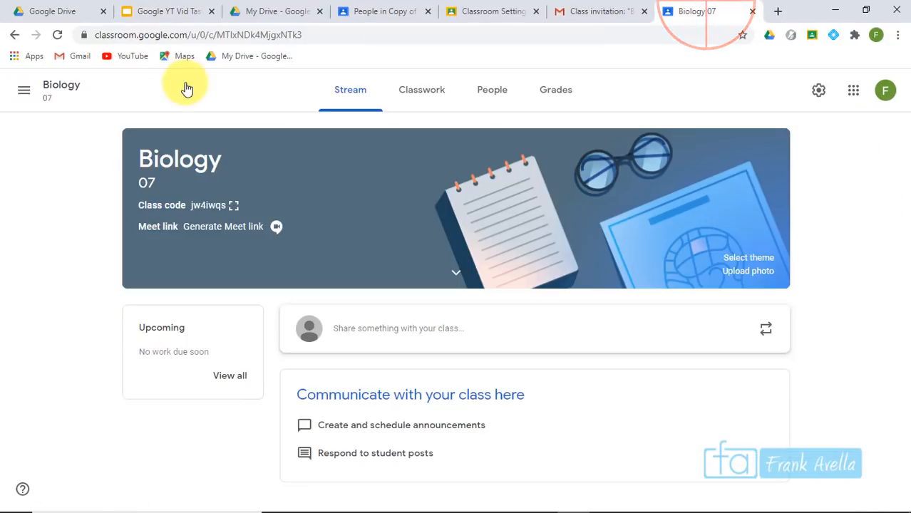
left_click(25, 91)
left_click(103, 96)
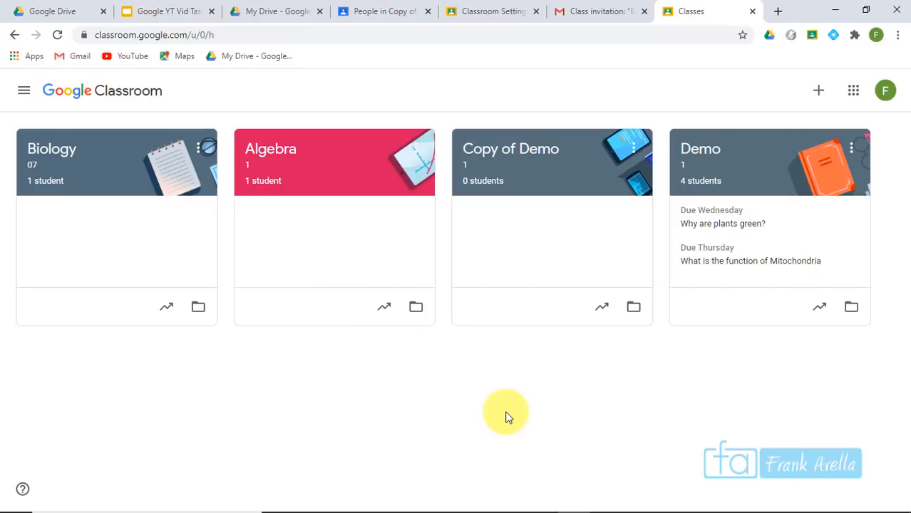
left_click(22, 91)
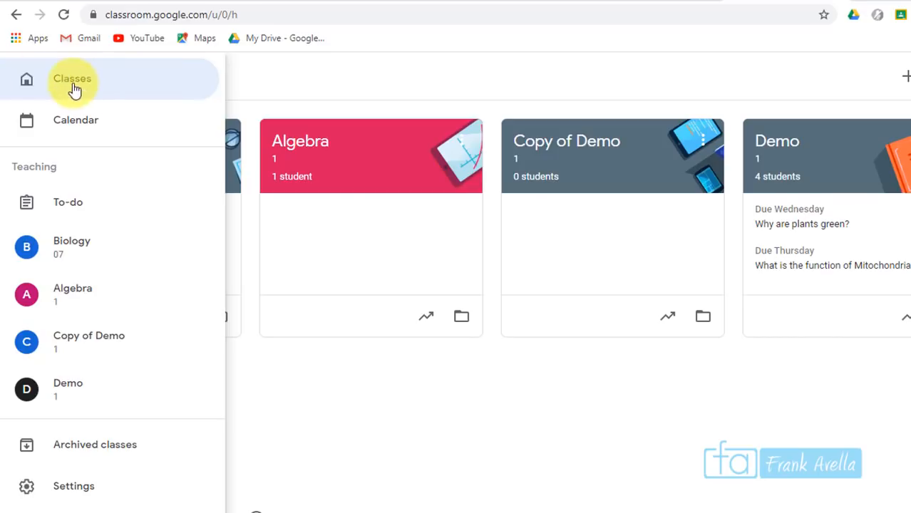
left_click(99, 485)
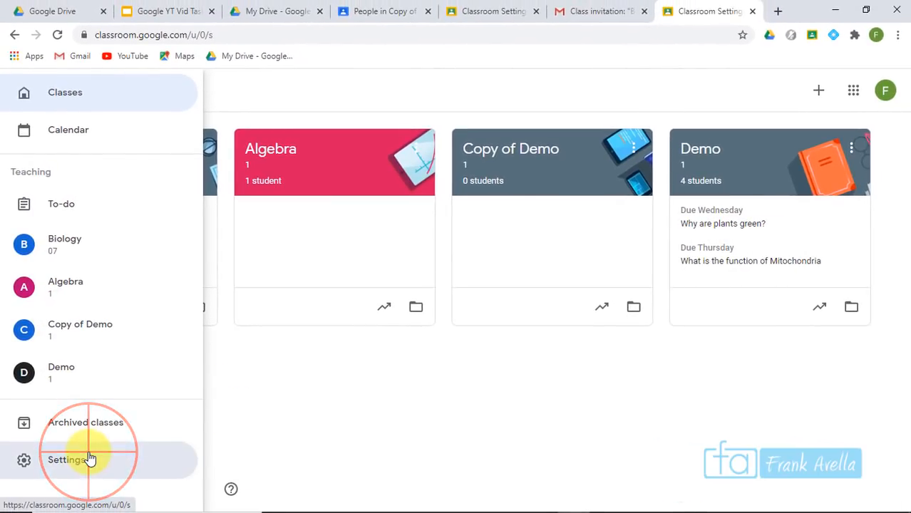
left_click_drag(904, 203, 903, 292)
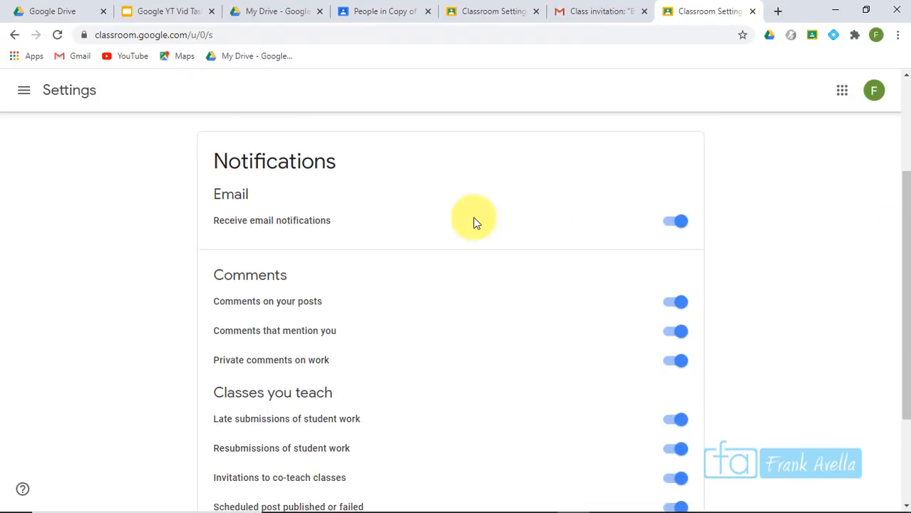
Turn Receive email notifications off and back on
left_click(216, 195)
left_click_drag(261, 209, 295, 234)
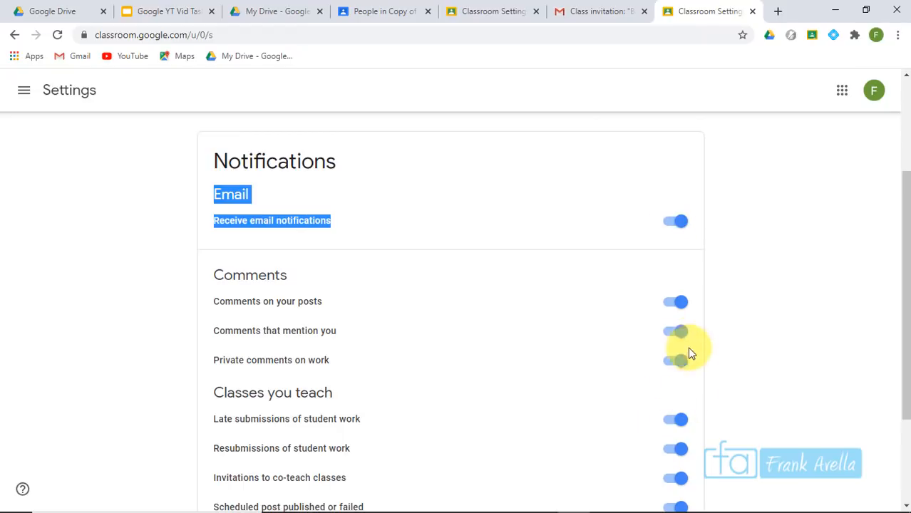
left_click(676, 224)
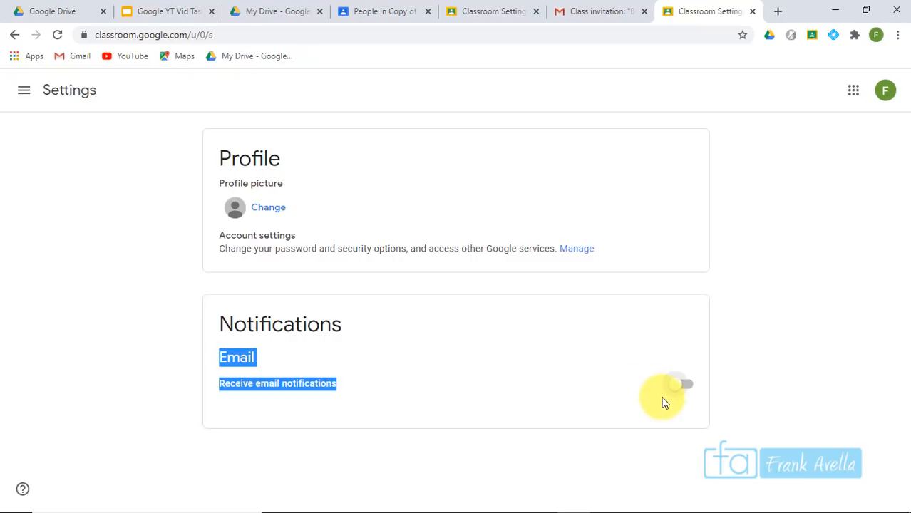
left_click(685, 389)
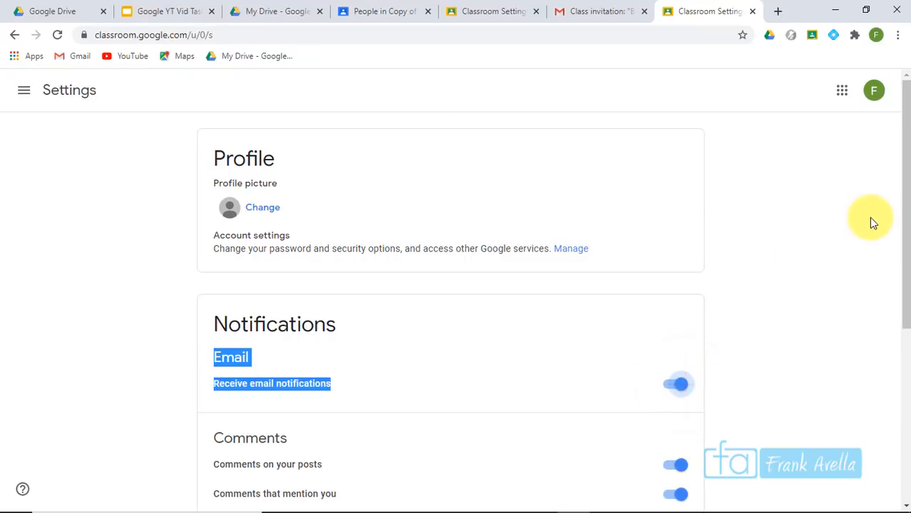
left_click_drag(900, 149, 904, 367)
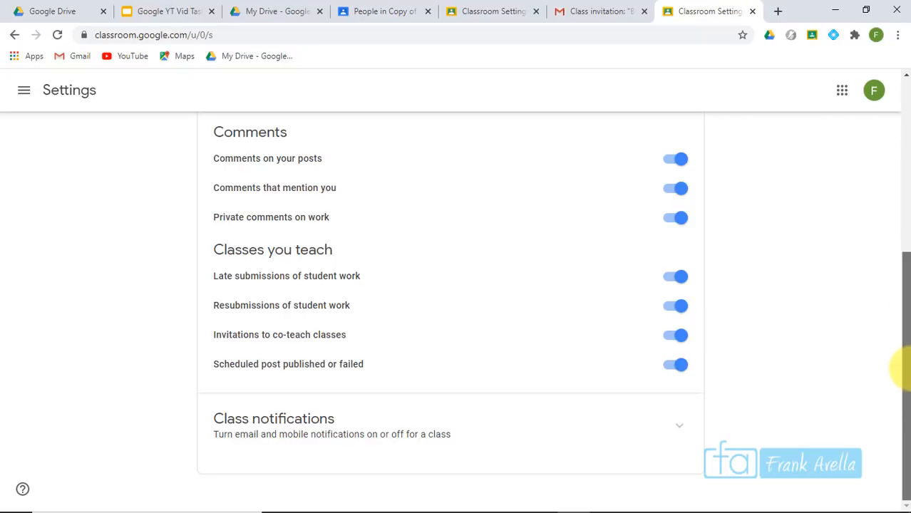
scroll(264, 211, "up", 1)
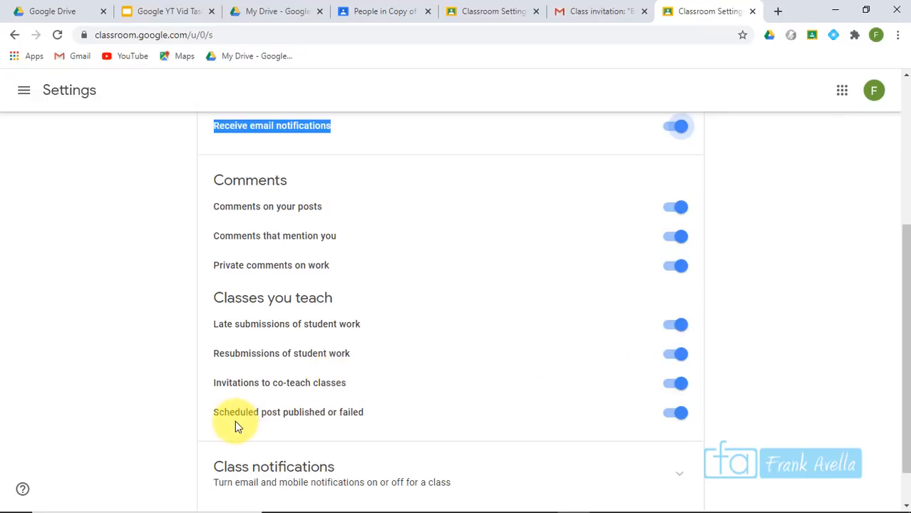
left_click_drag(902, 267, 904, 350)
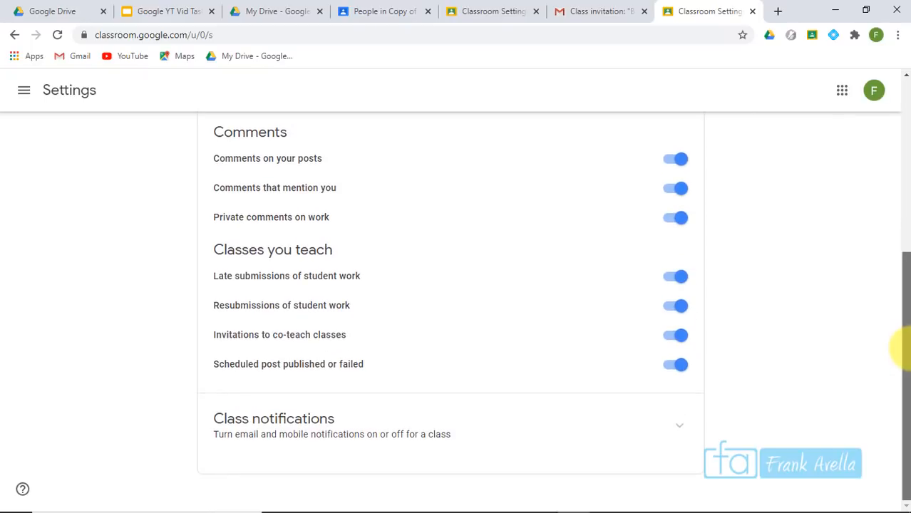
Expand Class notifications and toggle Biology and Copy of Demo off and back on
left_click(680, 429)
left_click_drag(903, 273, 903, 337)
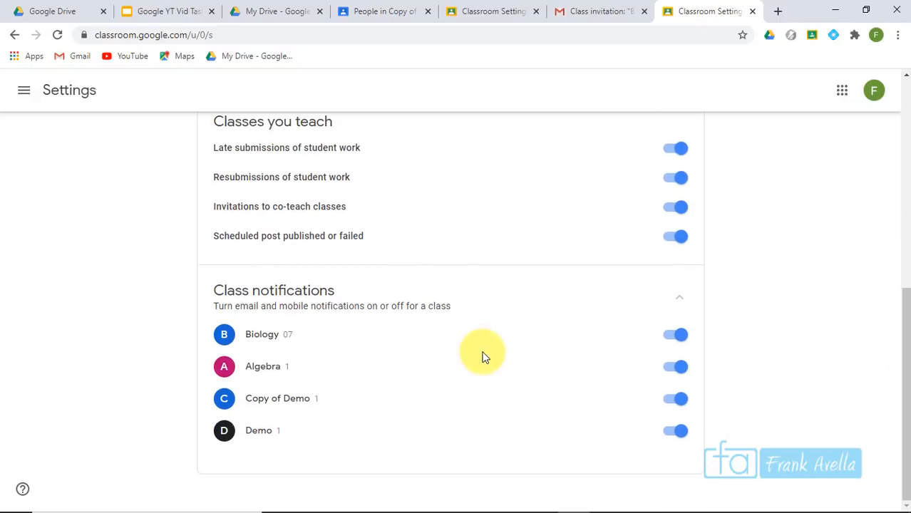
left_click(678, 334)
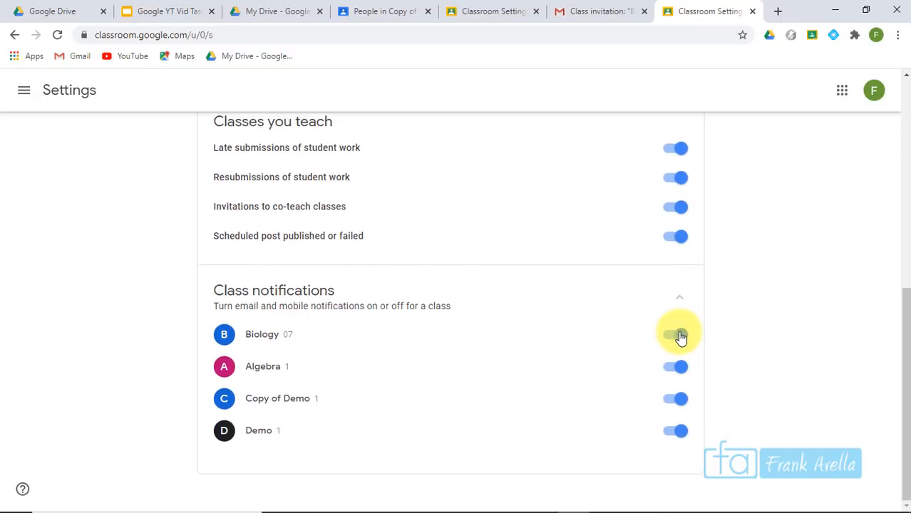
left_click(674, 401)
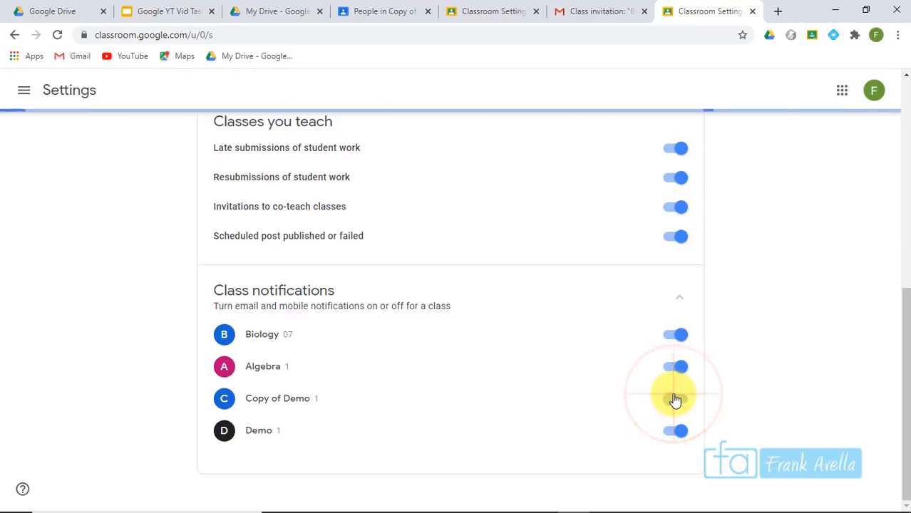
left_click(675, 401)
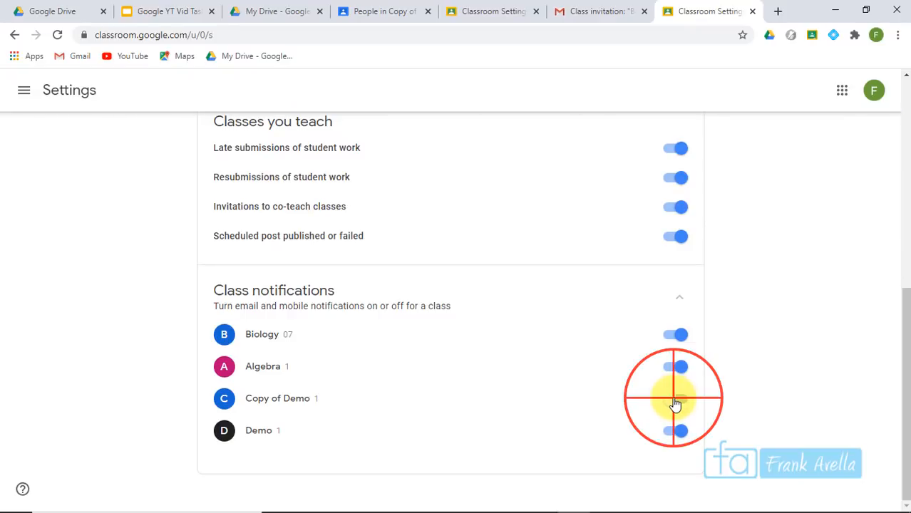
left_click(678, 335)
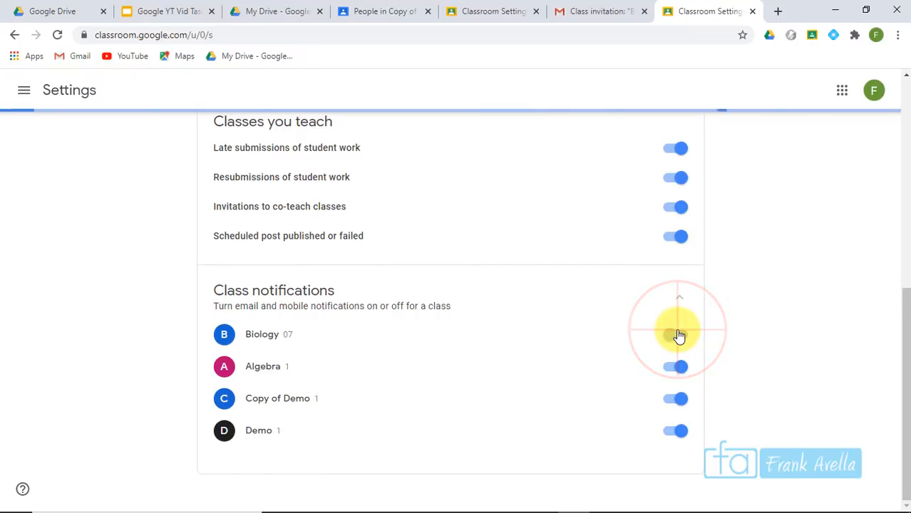
left_click(677, 335)
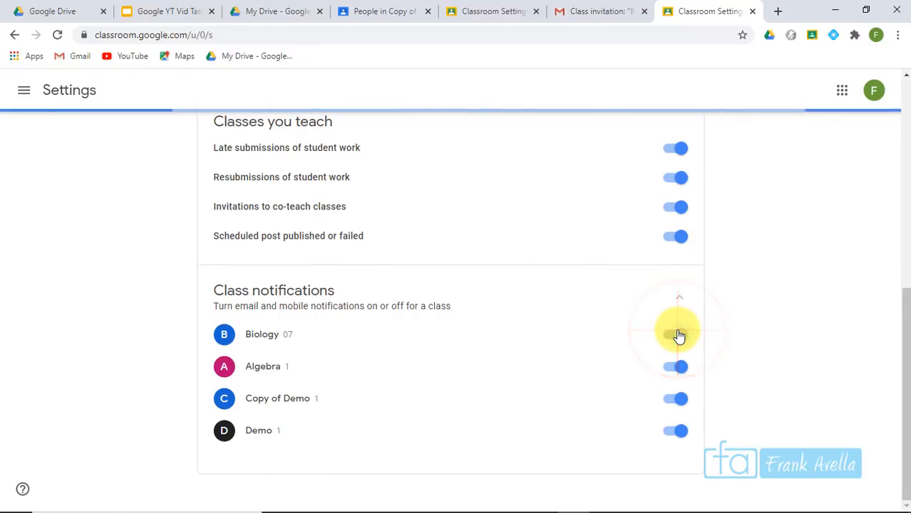
left_click(409, 250)
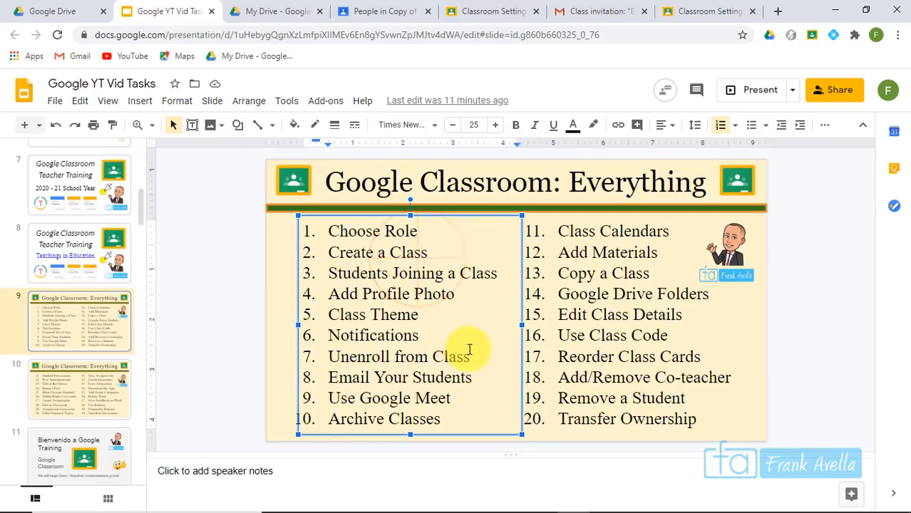
left_click(437, 322)
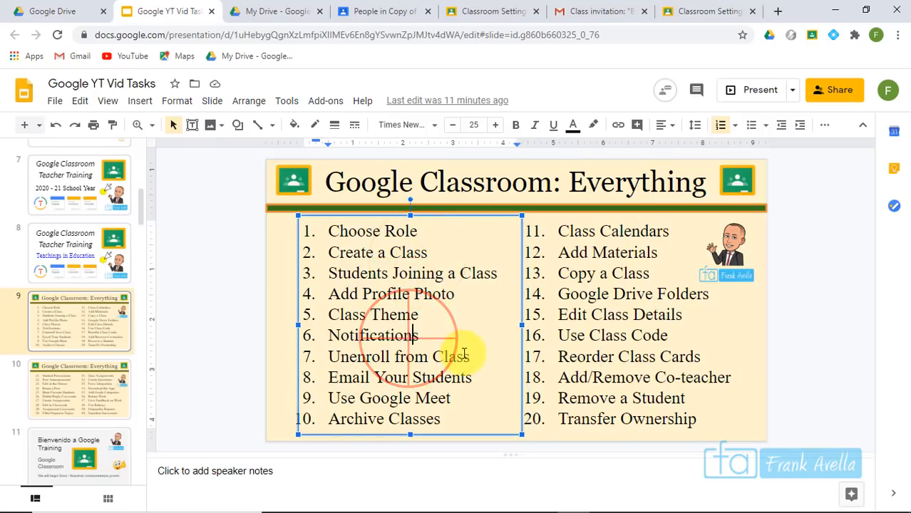
Select 'Unenroll from Class', item 7 on the agenda slide
left_click(473, 356)
left_click_drag(473, 357, 327, 356)
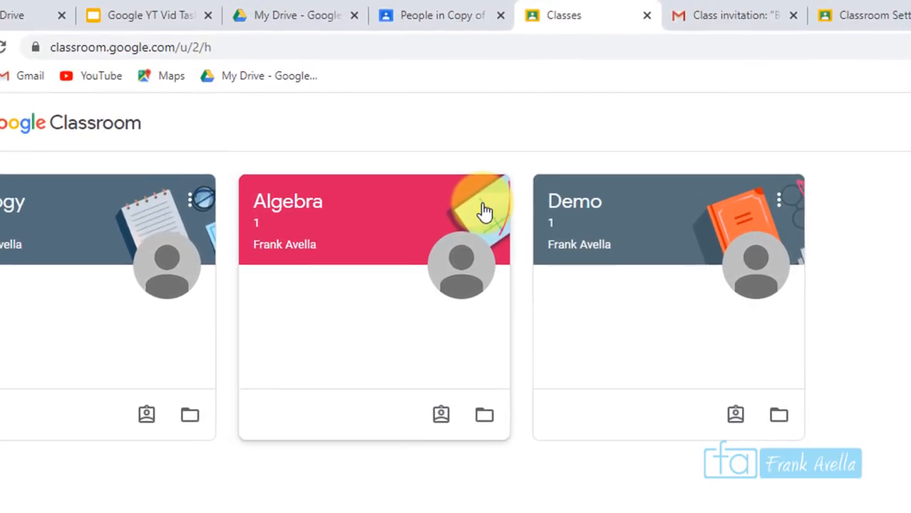
Unenroll from the Algebra class from its card menu and confirm the removal
left_click(484, 210)
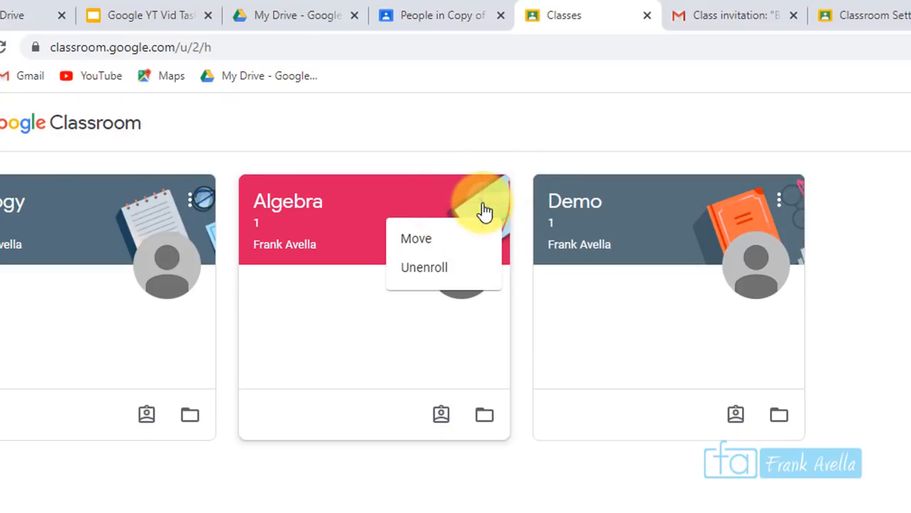
left_click(431, 278)
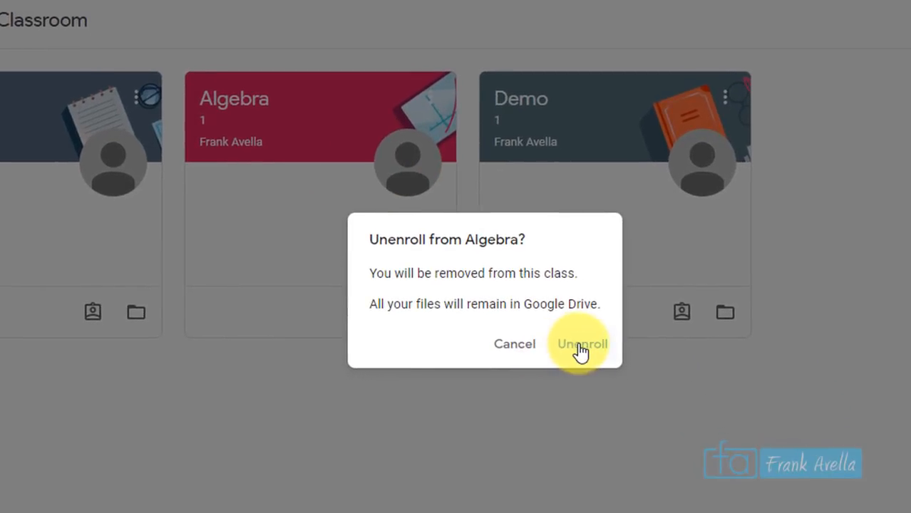
left_click(579, 348)
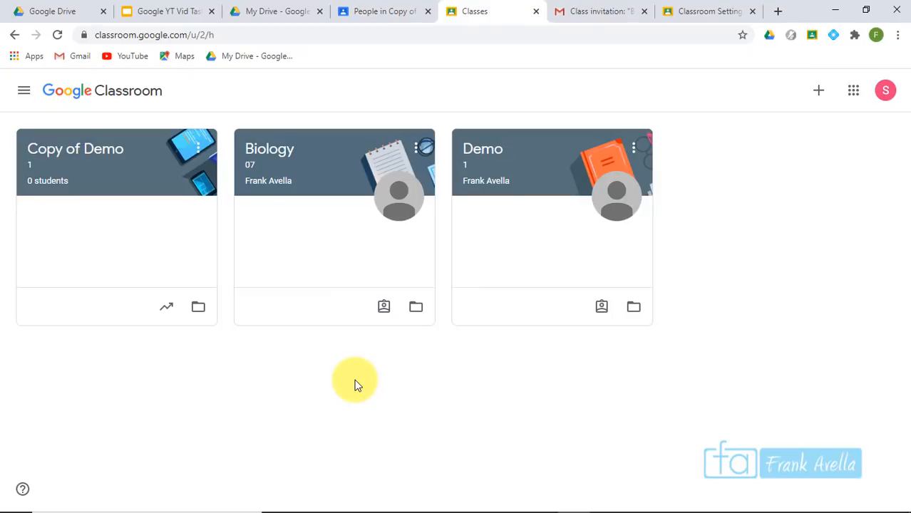
Check the People list of Copy of Demo, then return to the classes list
left_click(95, 155)
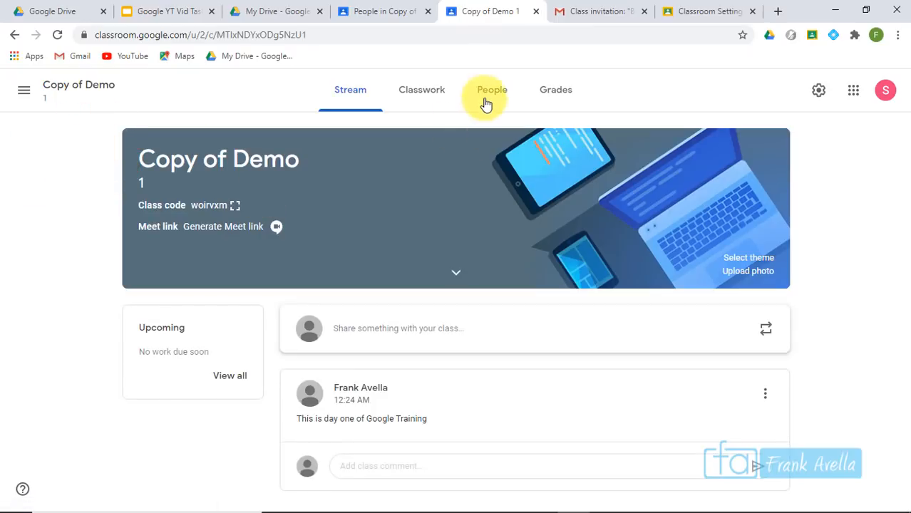
left_click(485, 102)
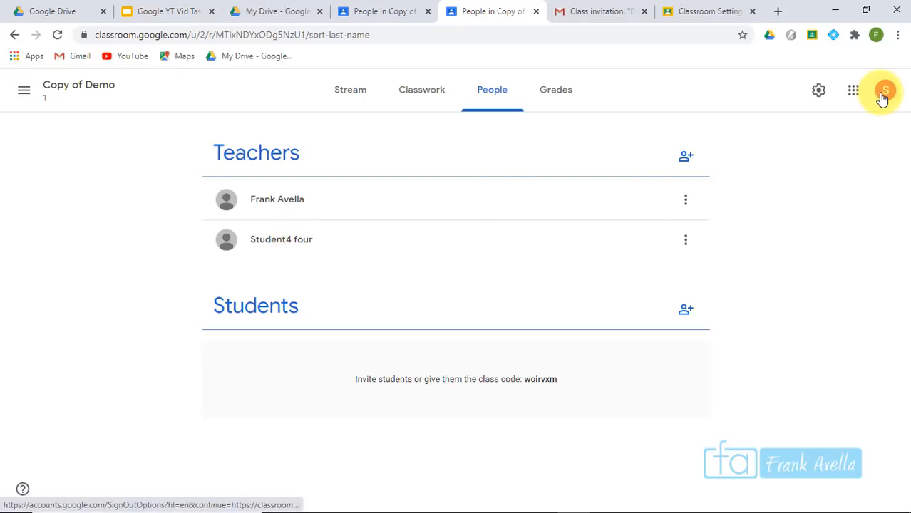
left_click_drag(301, 153, 203, 156)
left_click(200, 156)
left_click(24, 93)
left_click(87, 92)
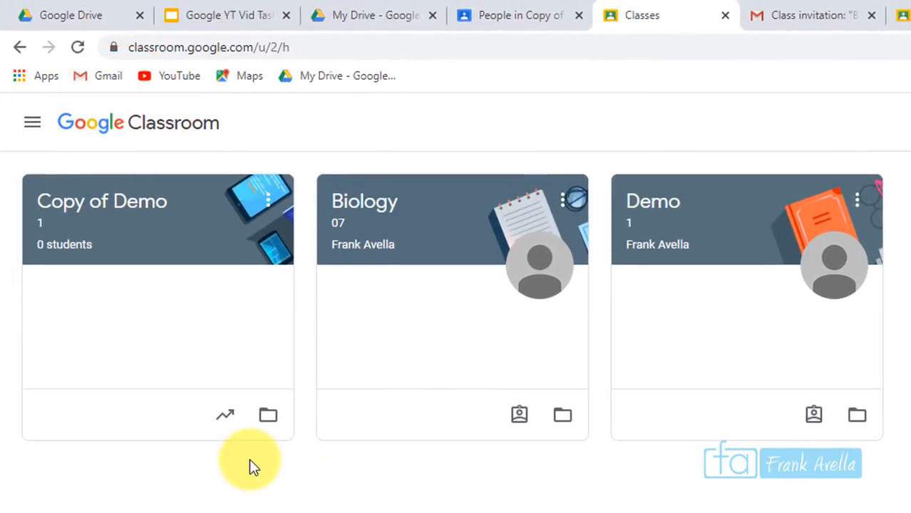
Leave the Copy of Demo class and confirm the warning
left_click(275, 205)
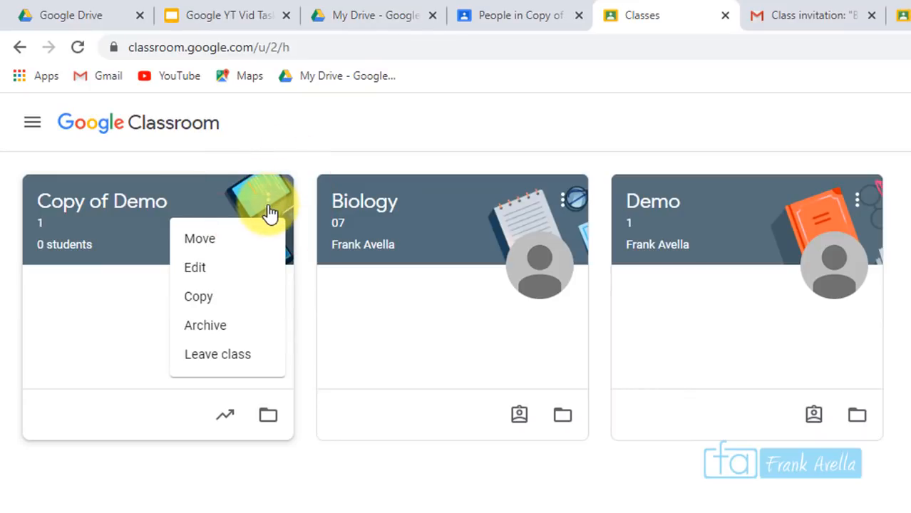
left_click(239, 360)
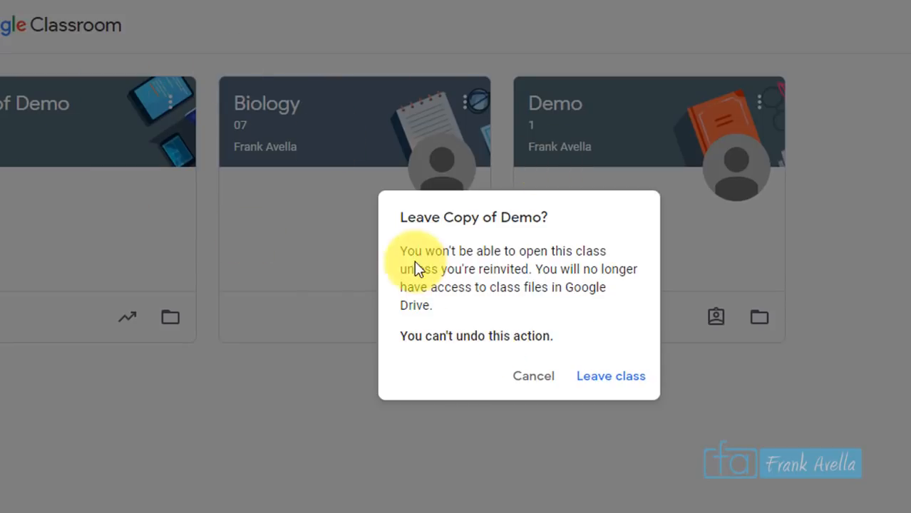
left_click_drag(406, 256, 464, 321)
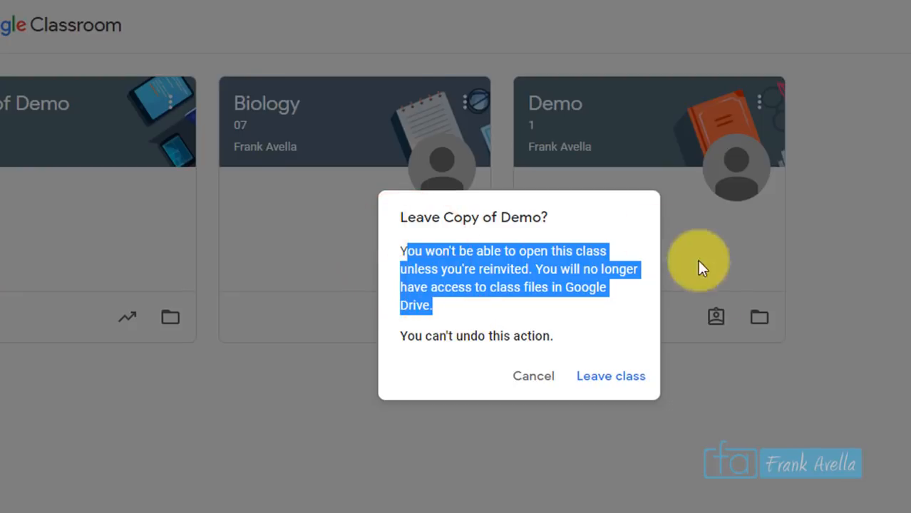
left_click(609, 378)
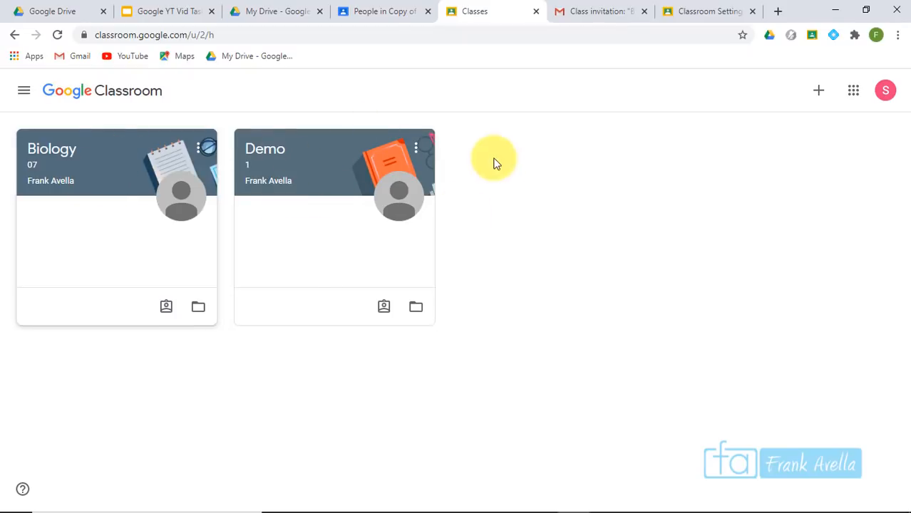
Highlight agenda item 8 'Your Students' in the slides, then open the Demo class
left_click(169, 10)
left_click(435, 396)
left_click(470, 377)
left_click_drag(471, 376, 333, 378)
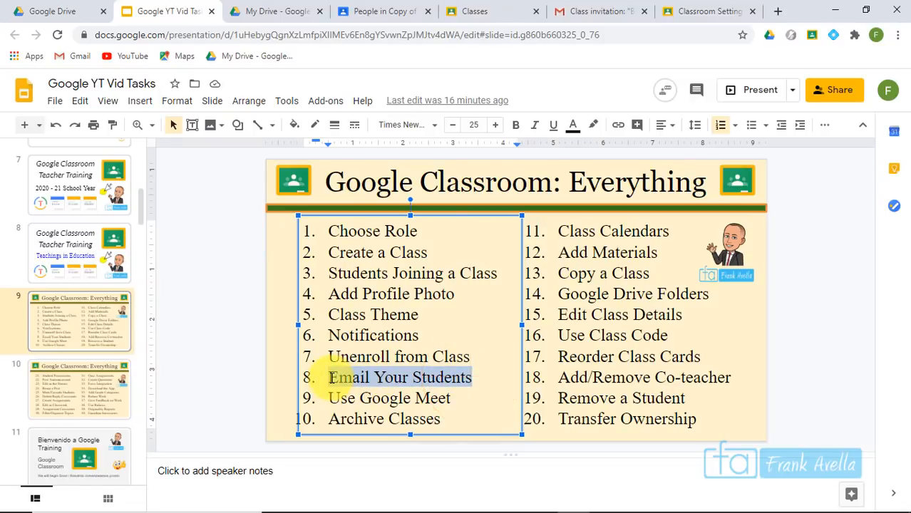
left_click(691, 9)
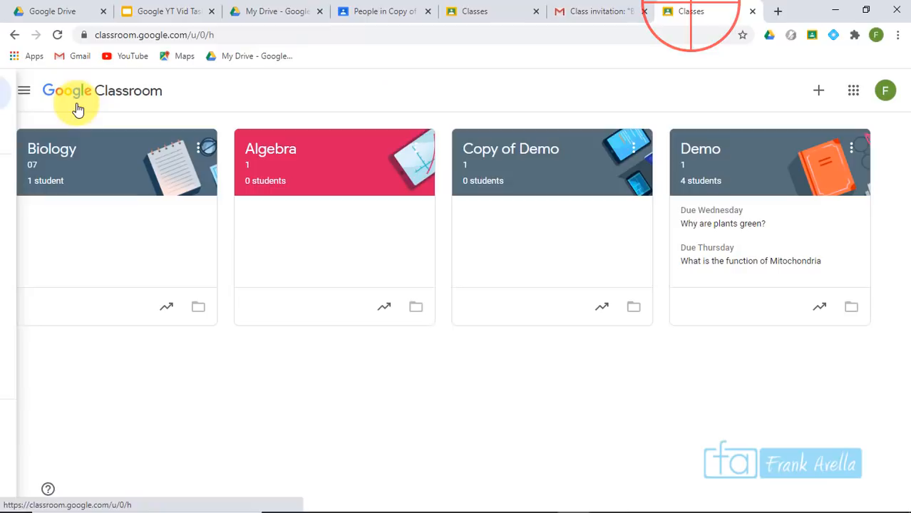
left_click(693, 151)
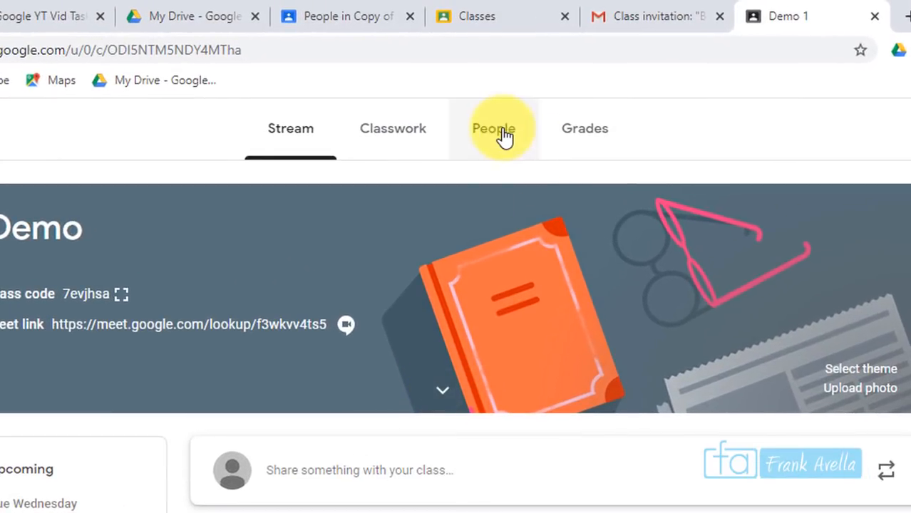
From the Demo class People list, start an email to the first listed student
left_click(504, 137)
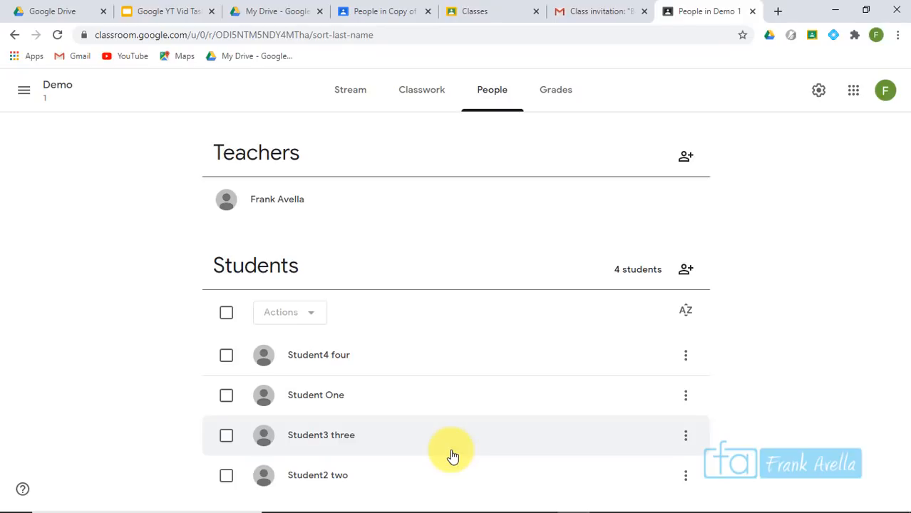
left_click(685, 355)
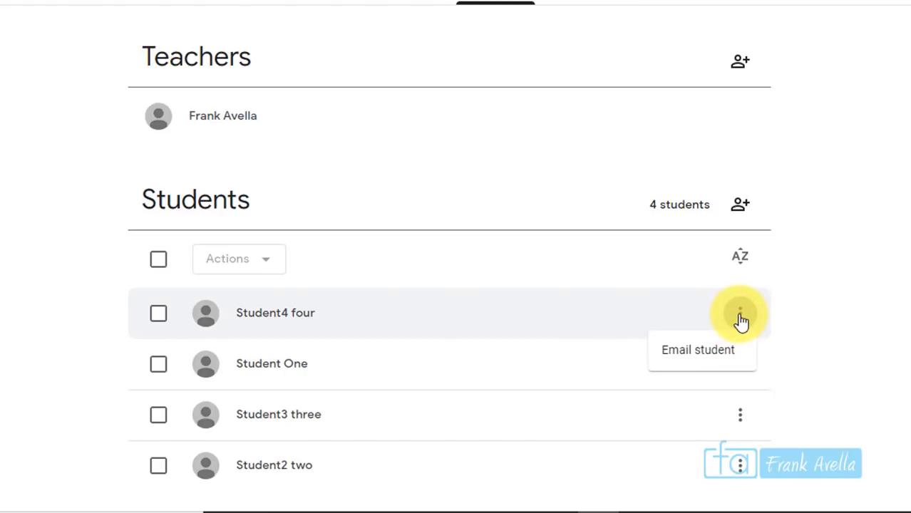
left_click(693, 352)
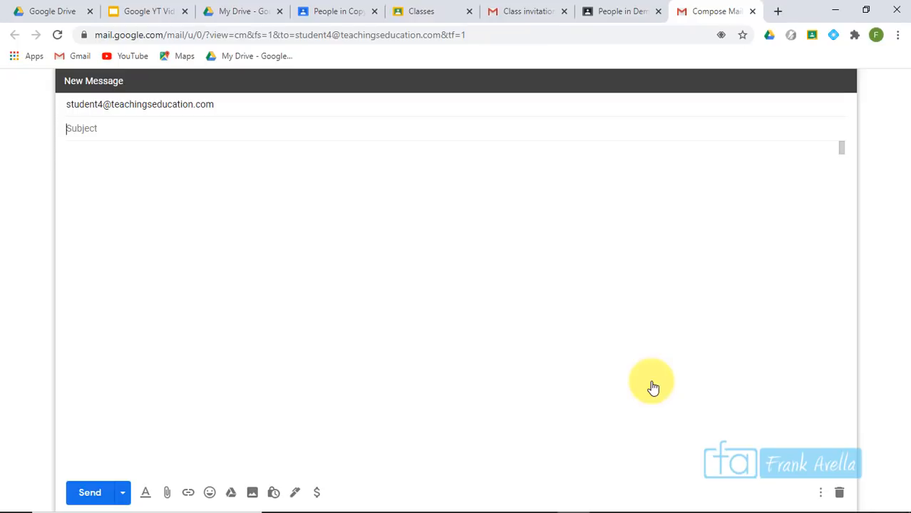
Send the email with subject 'Missing Work' about being late on assignment 7
left_click(191, 128)
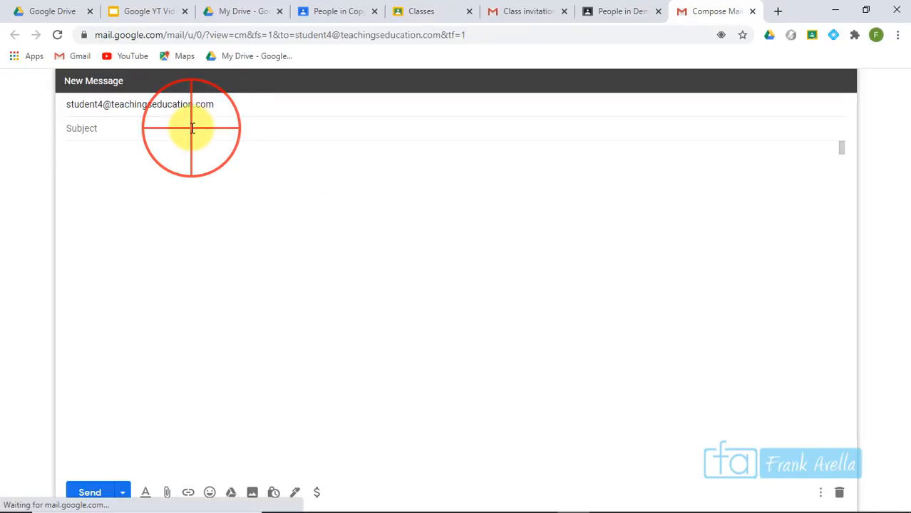
type("Mi")
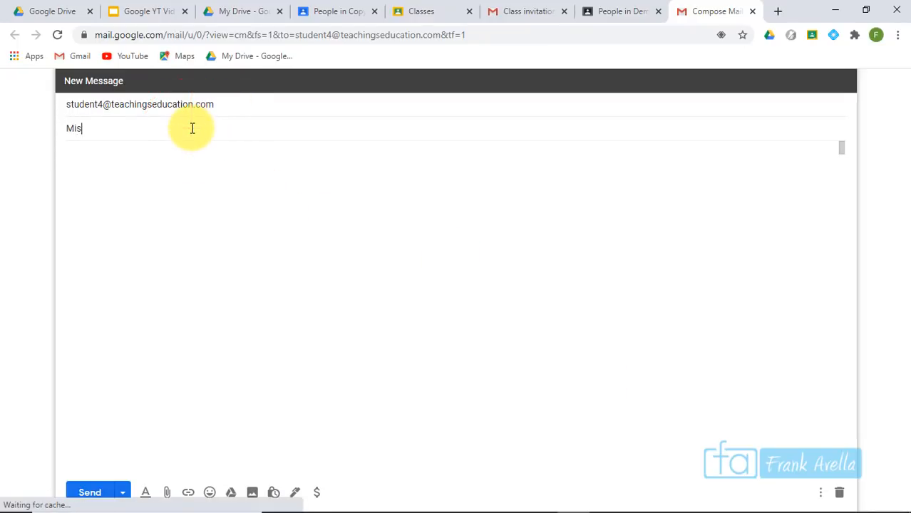
type("sing Work")
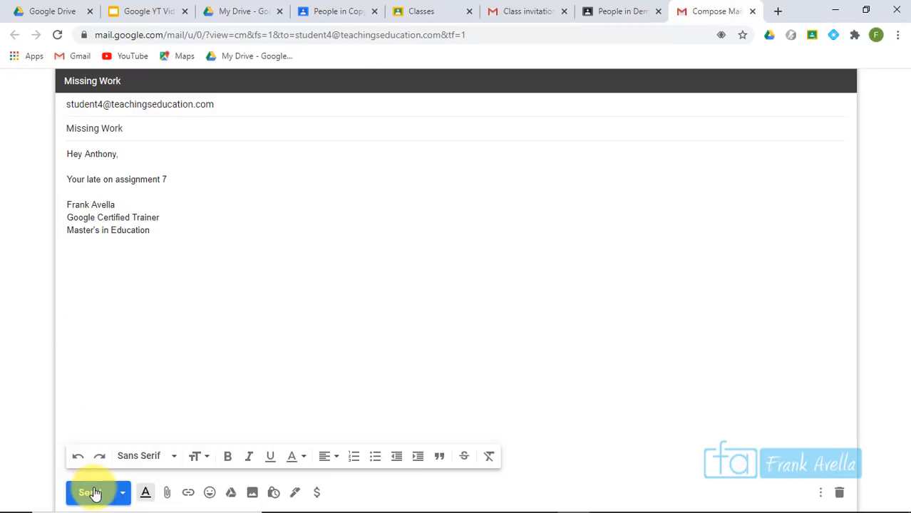
left_click(93, 492)
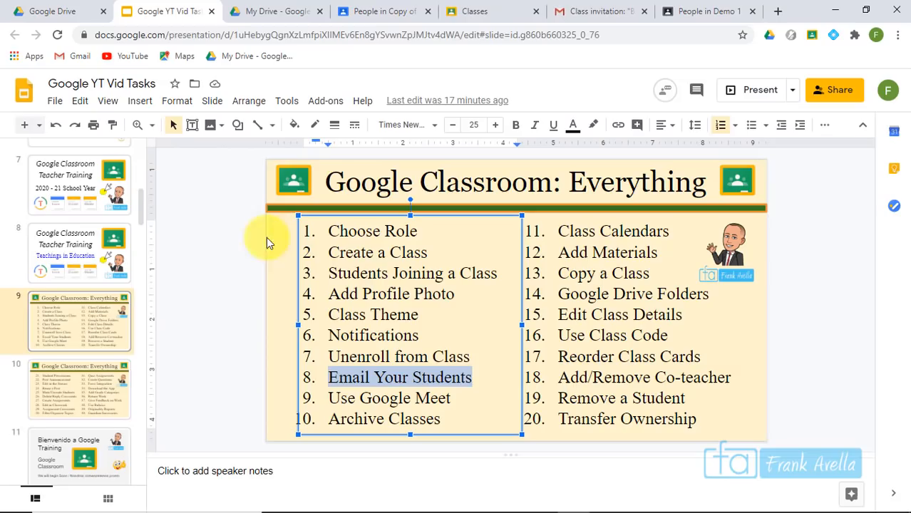
Highlight item 9 'Use Google Meet' in the slides topic list, then return to Classroom
left_click(467, 362)
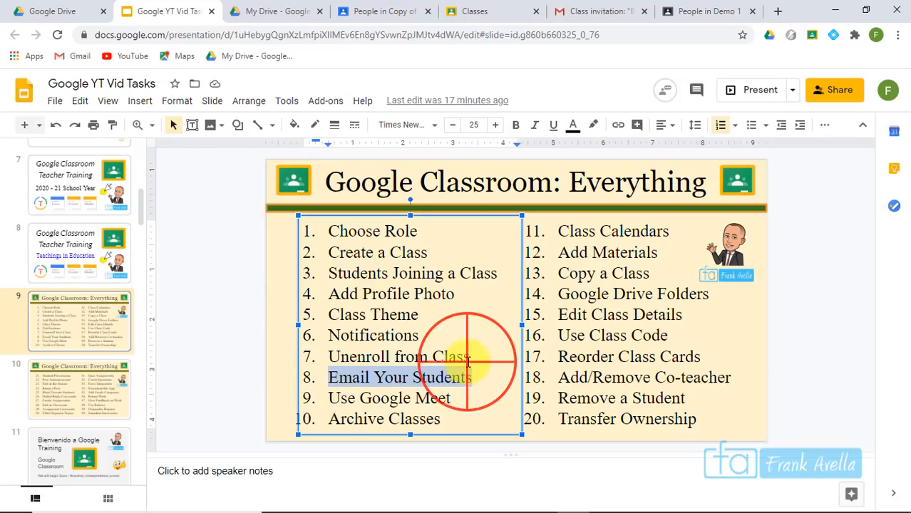
left_click(455, 399)
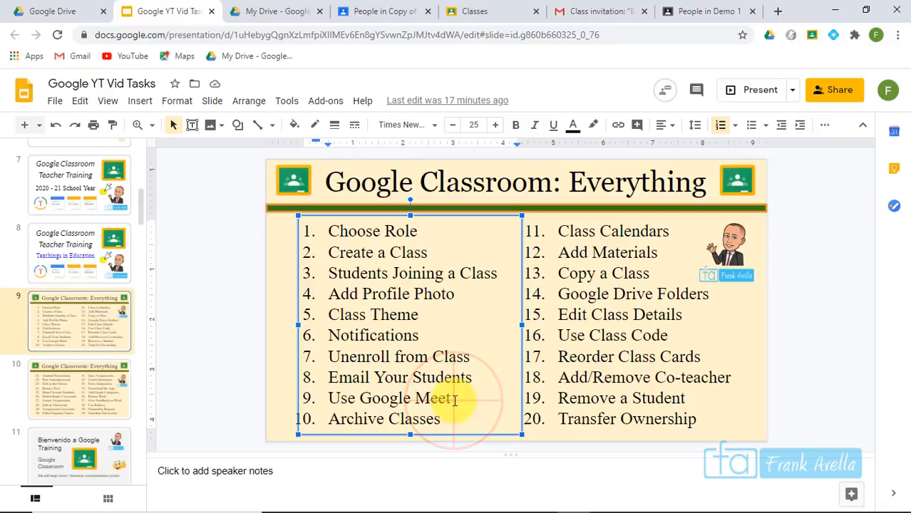
left_click_drag(455, 399, 327, 397)
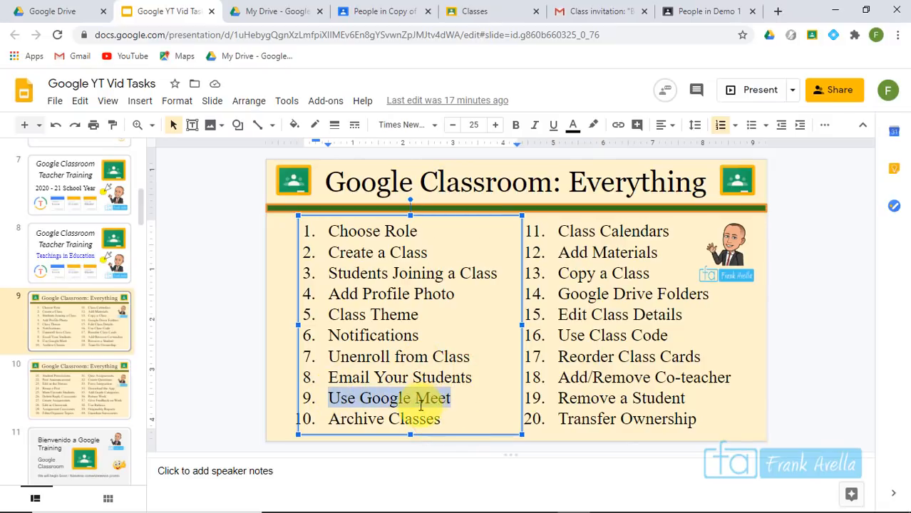
left_click(371, 12)
left_click(77, 100)
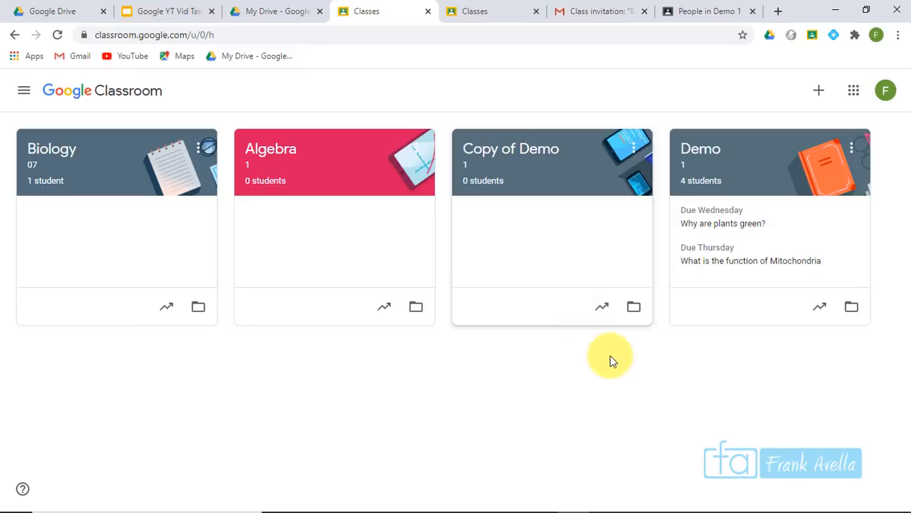
left_click(699, 159)
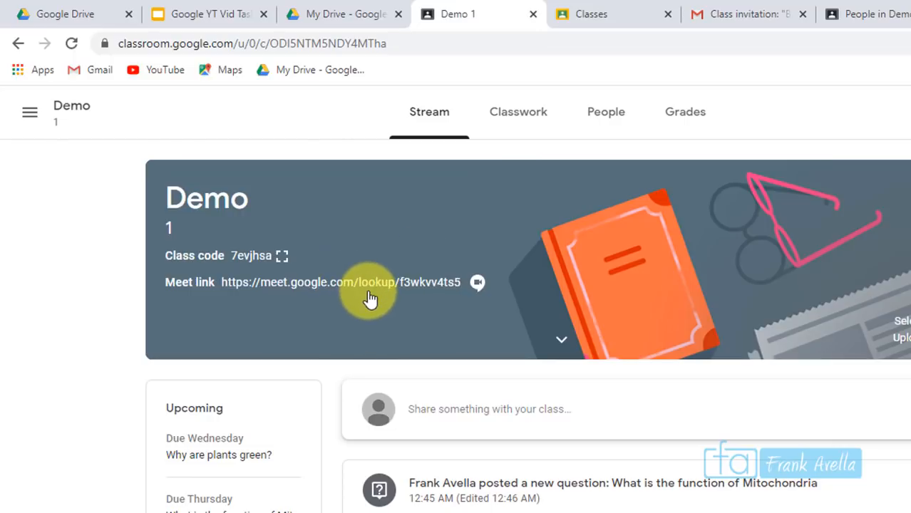
left_click(515, 127)
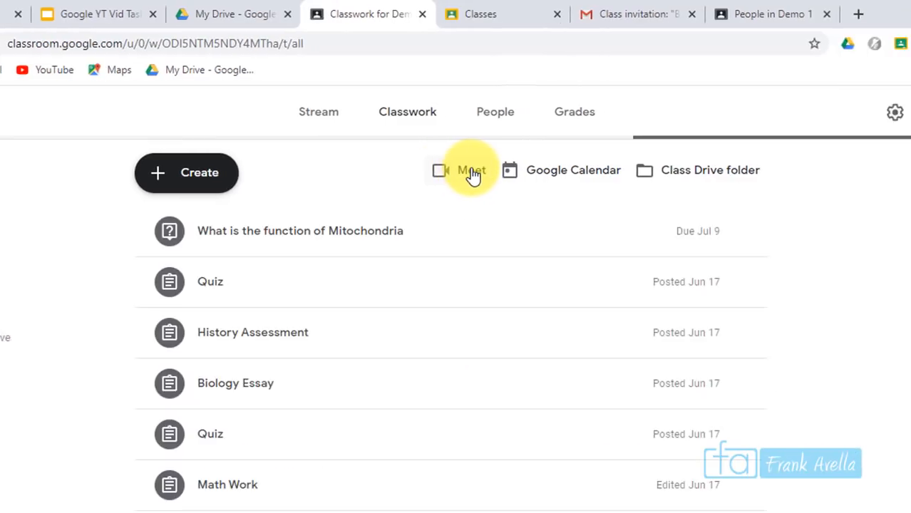
left_click(294, 116)
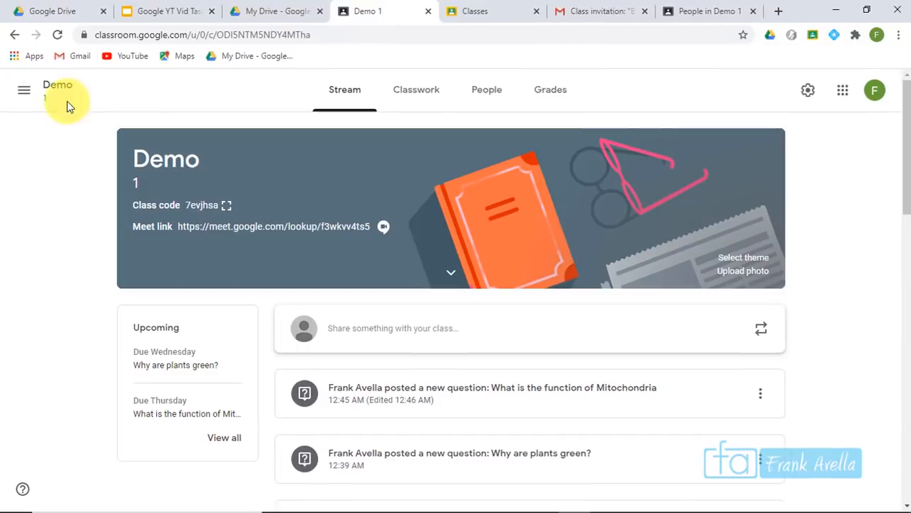
left_click(32, 75)
left_click(105, 105)
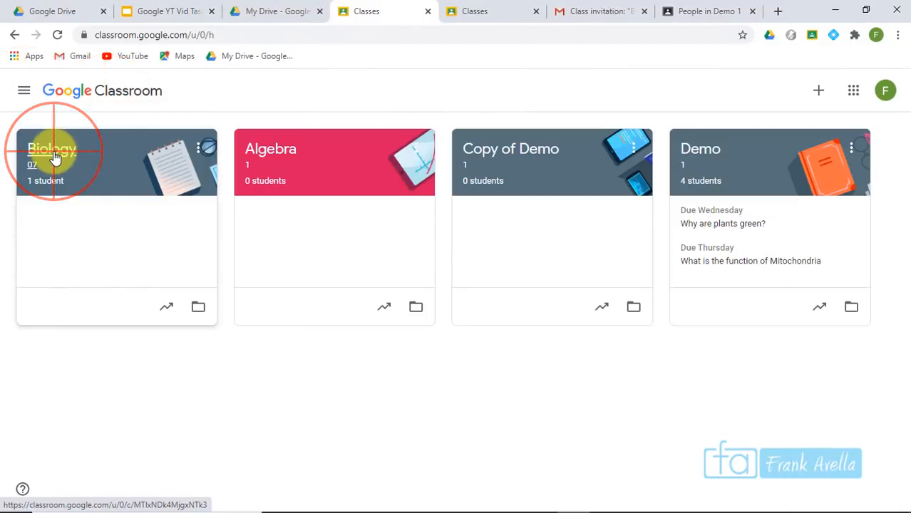
Generate a Meet link in the Biology class settings and copy it
left_click(55, 157)
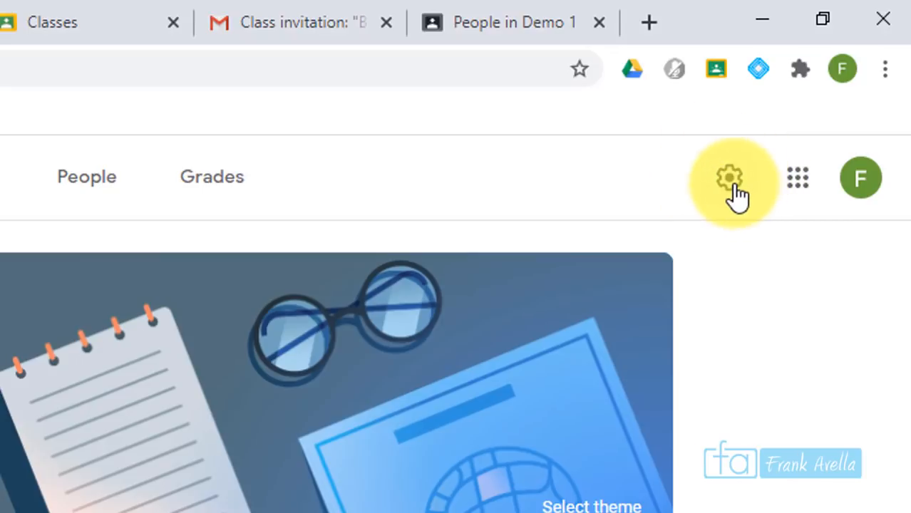
left_click(732, 187)
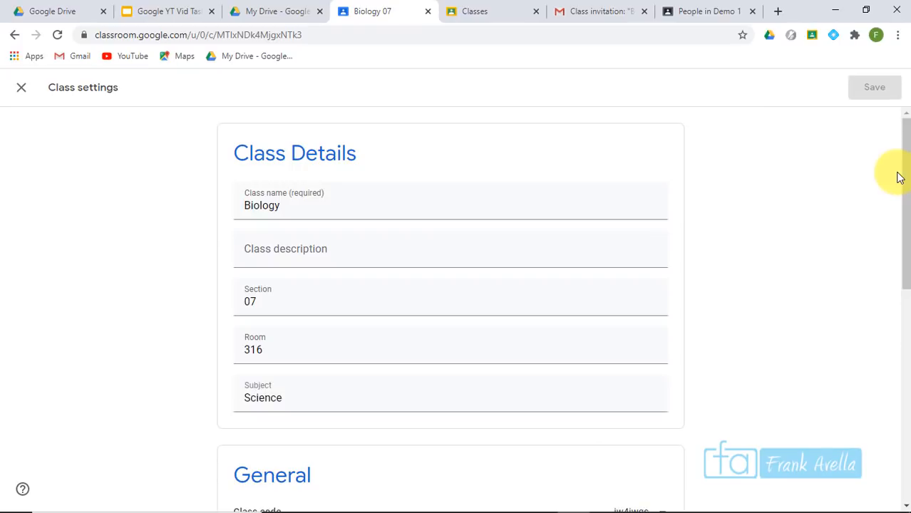
left_click_drag(907, 161, 905, 335)
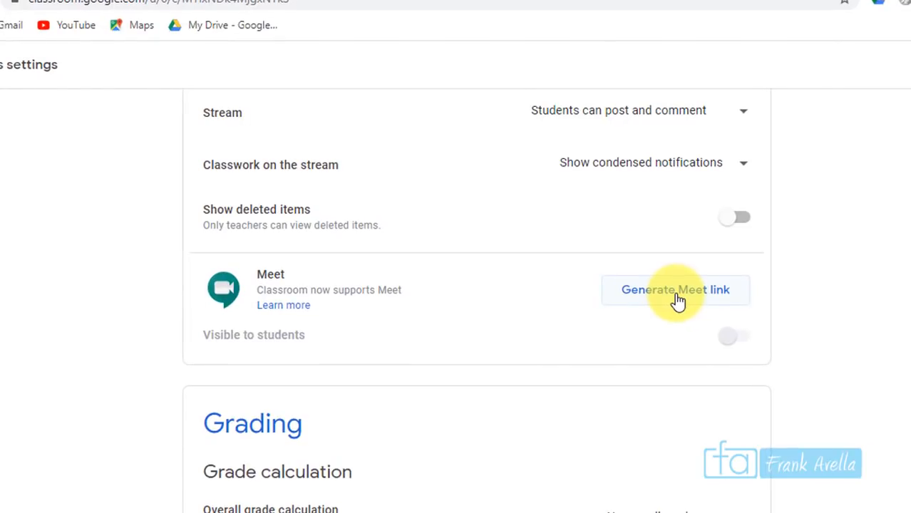
left_click(677, 299)
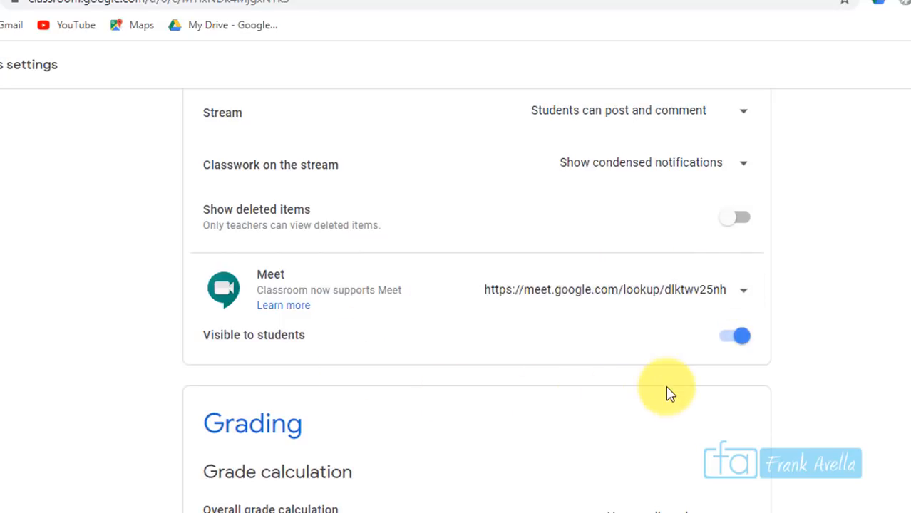
left_click(746, 300)
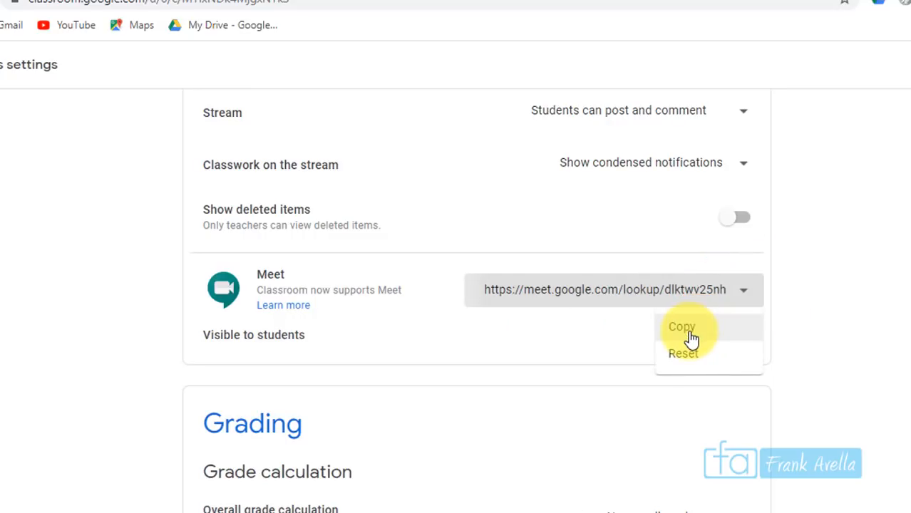
left_click(690, 333)
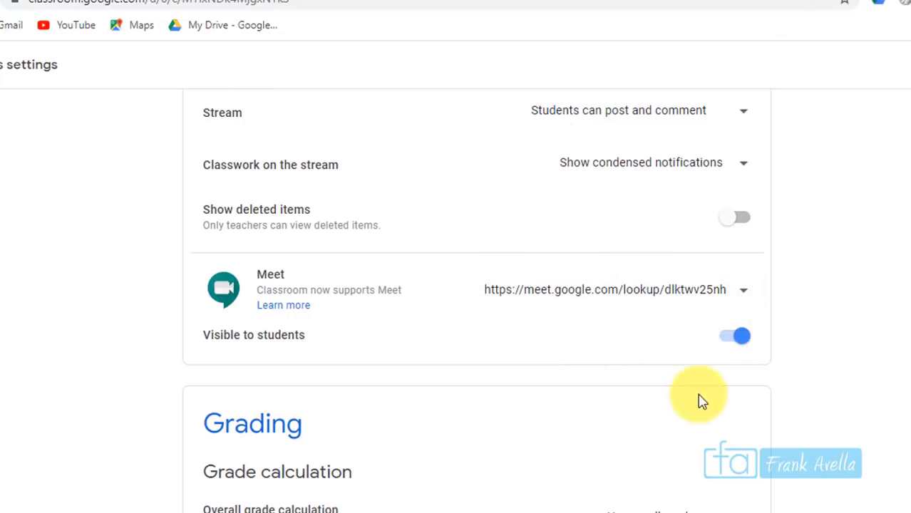
Keep the Biology Meet link's 'Visible to students' setting switched on
left_click(738, 332)
left_click(740, 333)
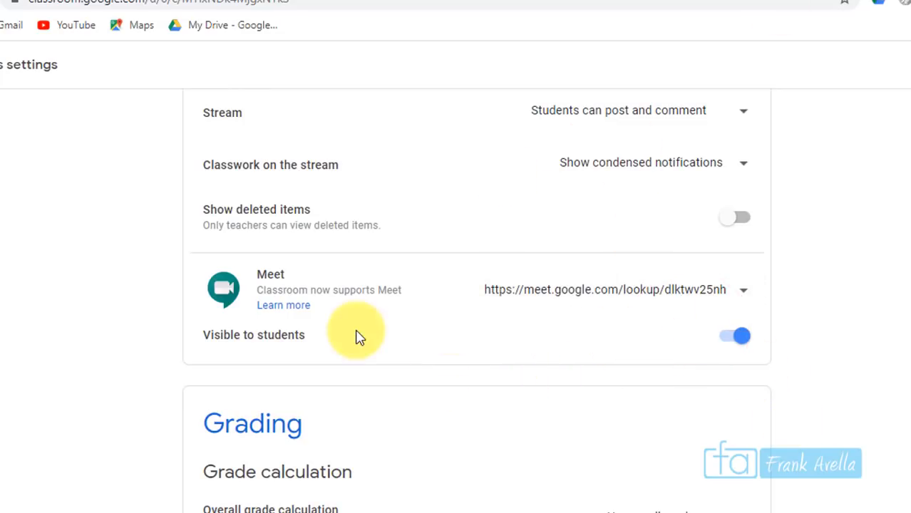
left_click_drag(204, 340, 320, 349)
left_click(745, 337)
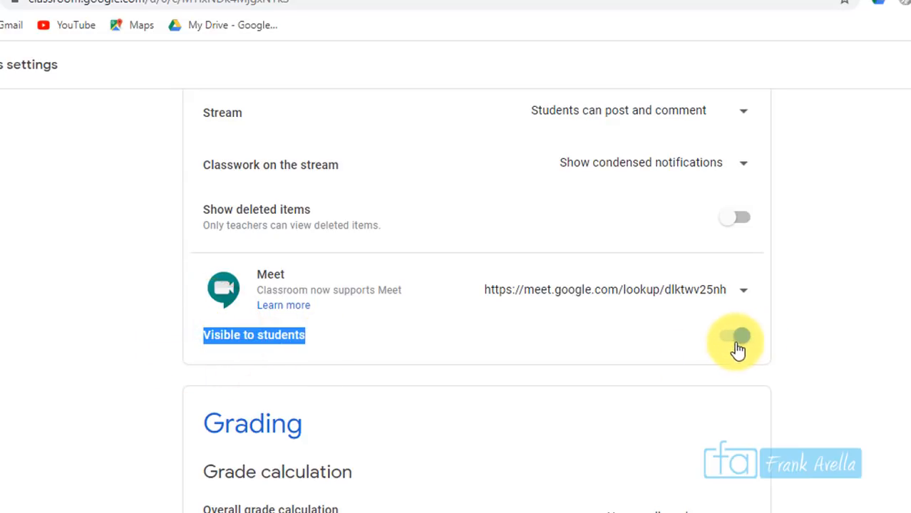
left_click(738, 348)
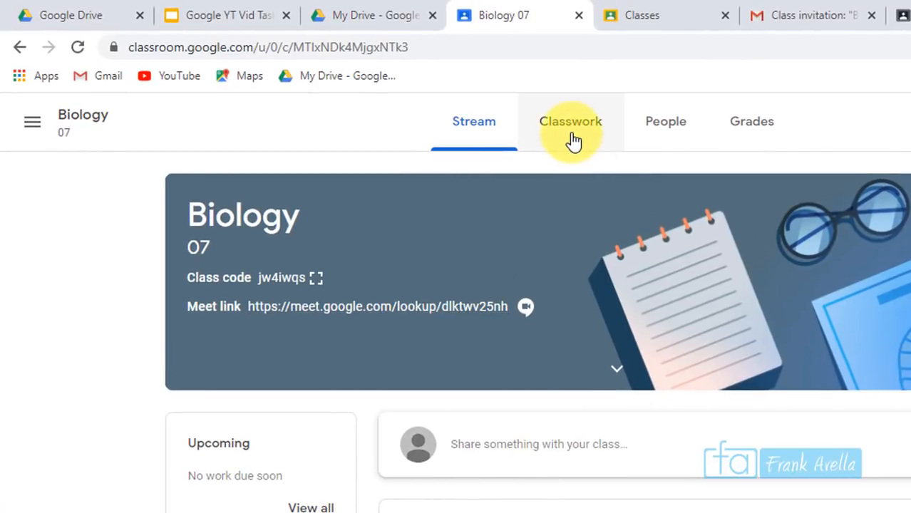
Open the copied Biology Meet link in a new tab, then close it and return to the Biology stream
left_click(570, 135)
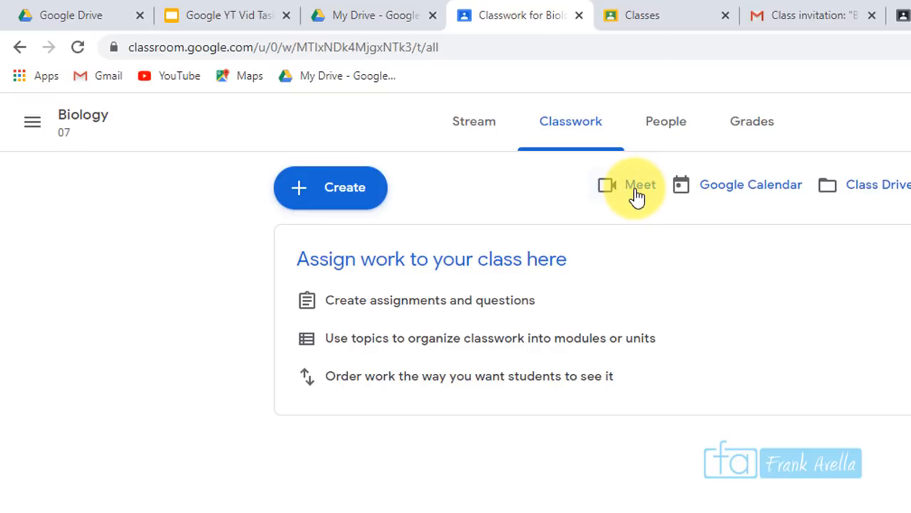
left_click(778, 13)
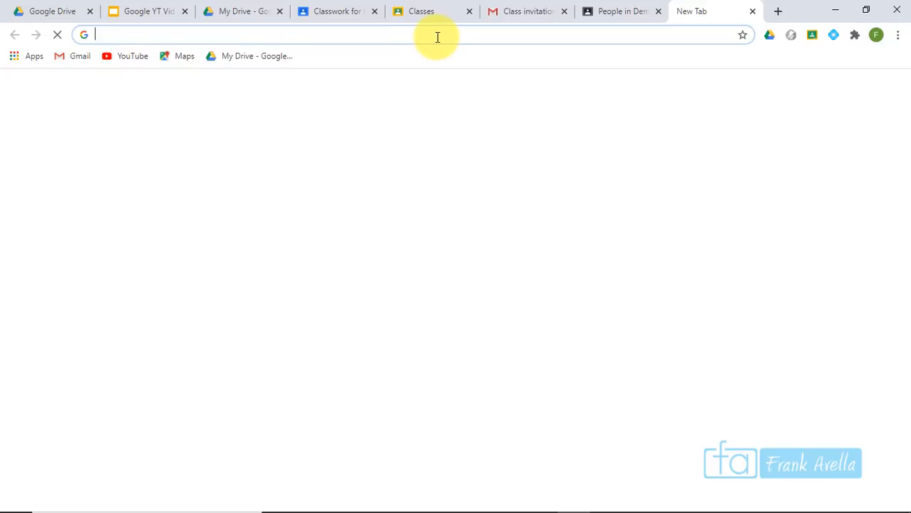
key("ctrl+v")
key("Return")
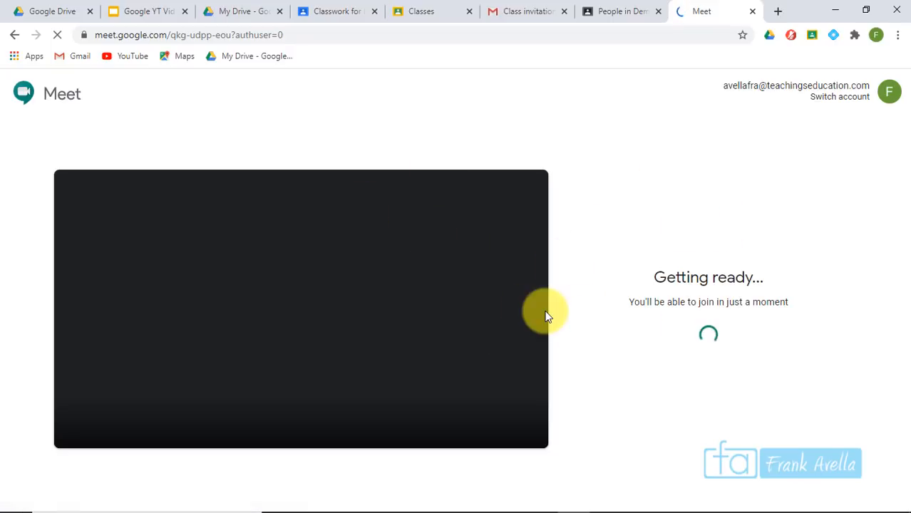
left_click(756, 12)
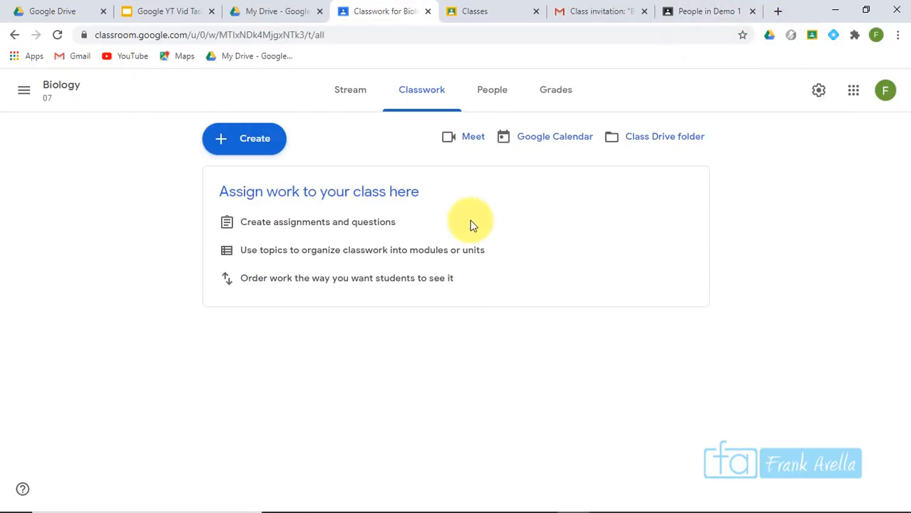
left_click(351, 90)
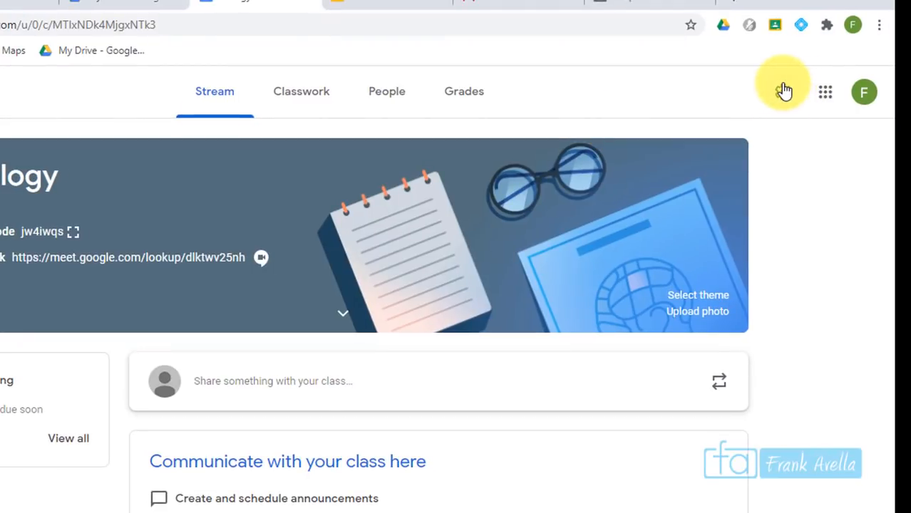
Switch off 'Visible to students' for the Biology Meet link and save the settings
left_click(784, 90)
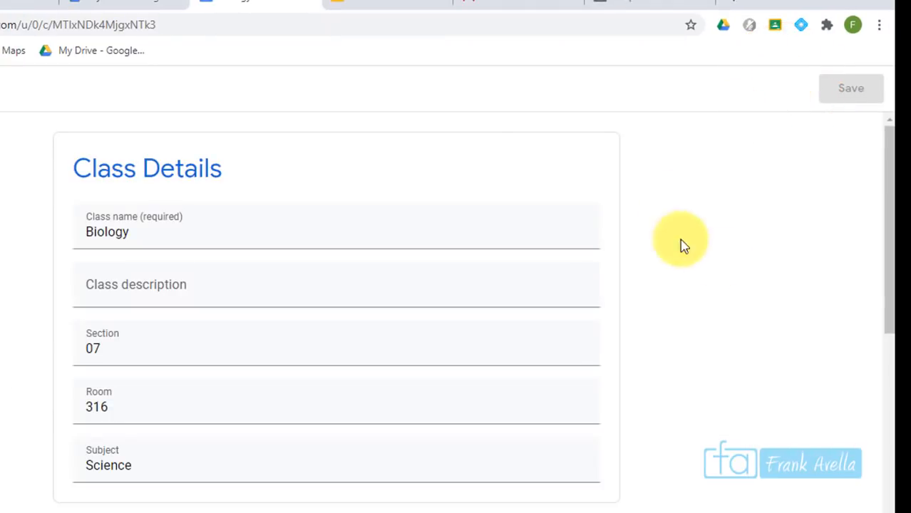
left_click_drag(886, 178, 891, 376)
left_click_drag(906, 324, 907, 348)
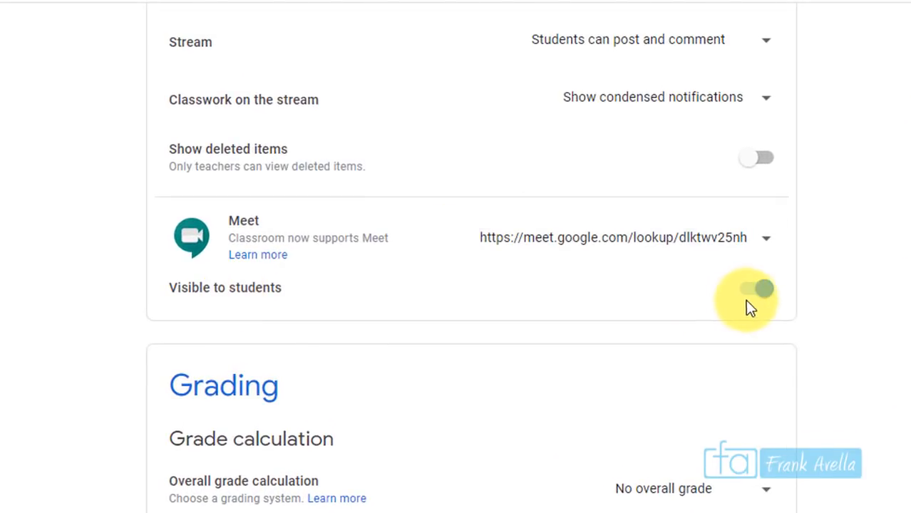
left_click(759, 294)
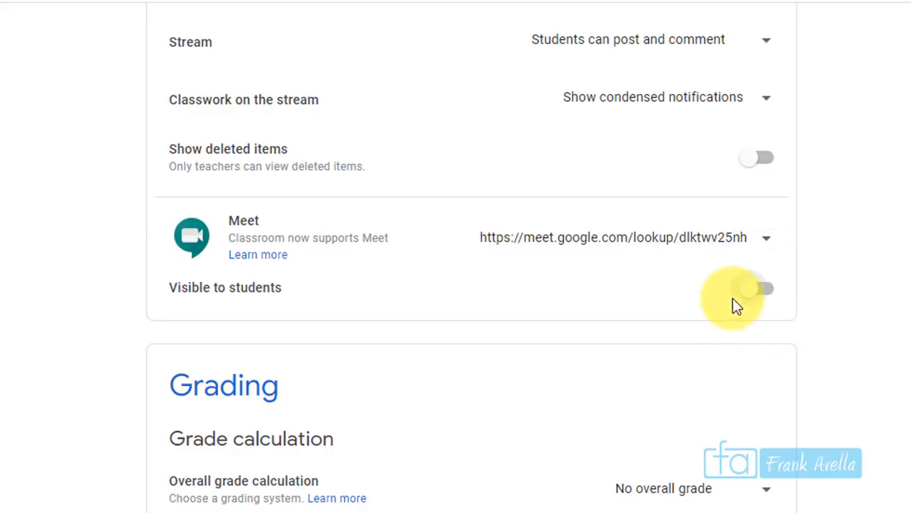
left_click(872, 88)
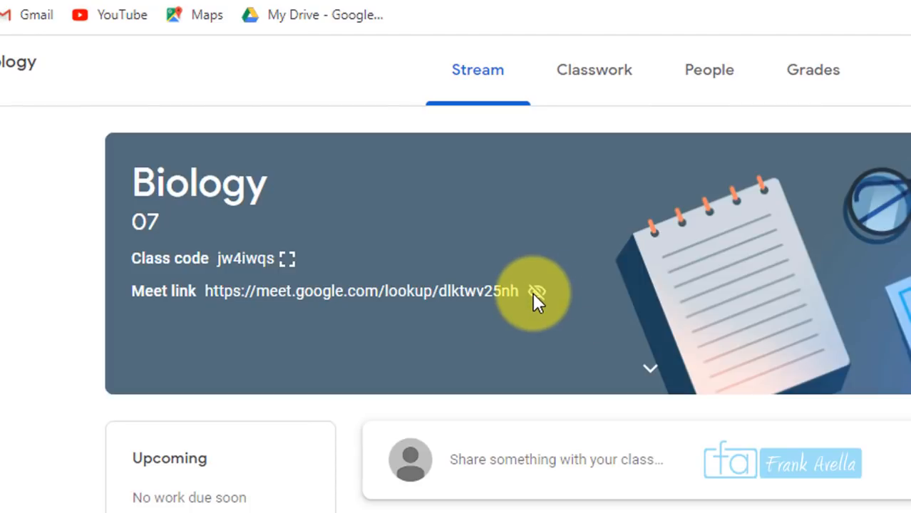
mouse_move(536, 293)
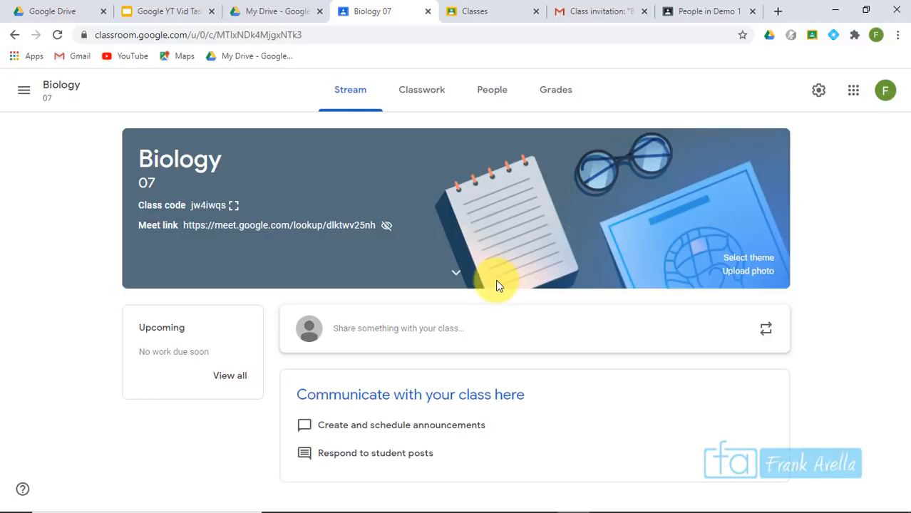
Reset the Biology Meet link to a new address, then highlight 'Archive Classes' in the slides
left_click(817, 89)
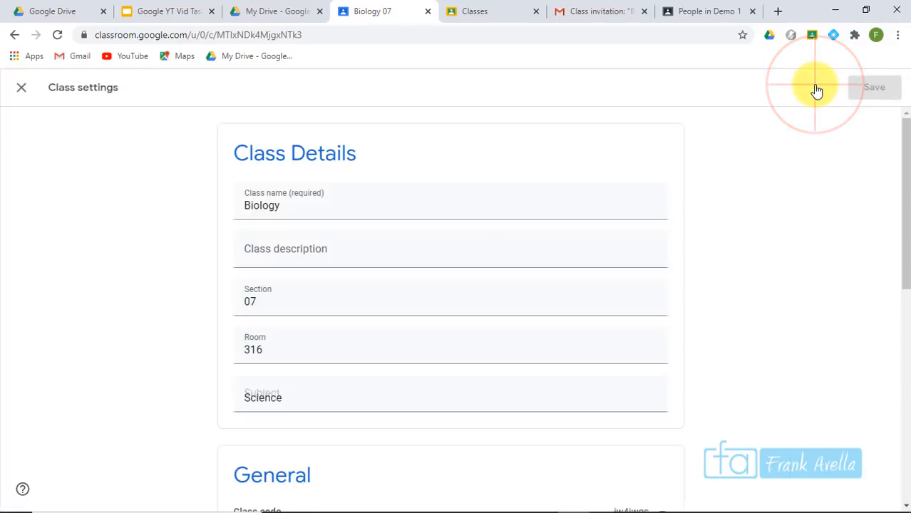
left_click_drag(902, 175, 902, 322)
left_click(662, 335)
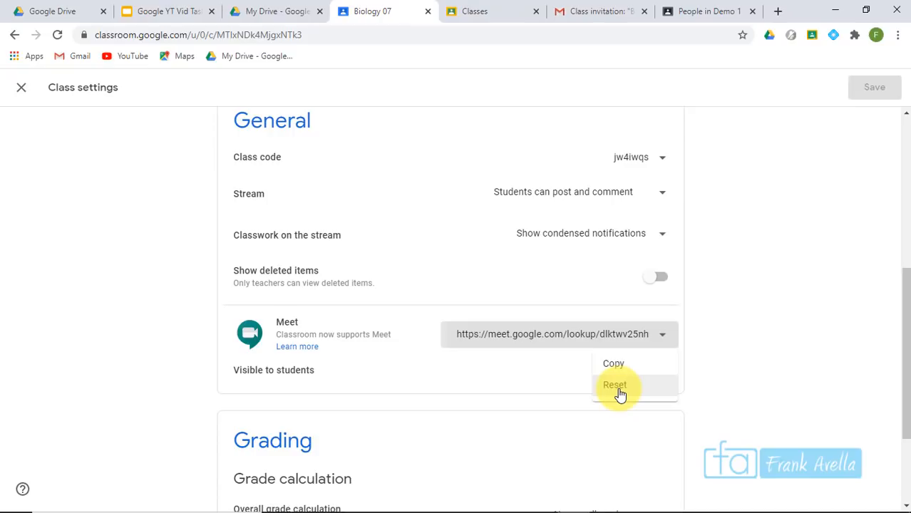
left_click(618, 389)
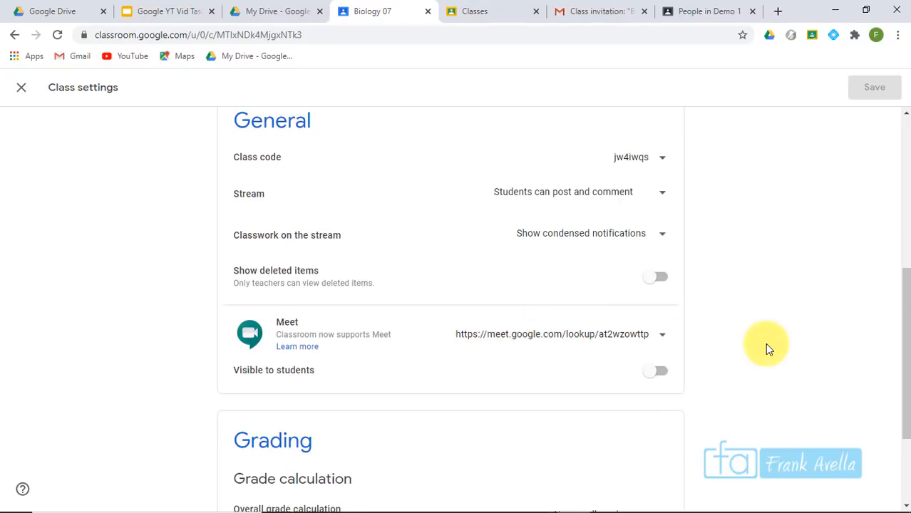
left_click(442, 421)
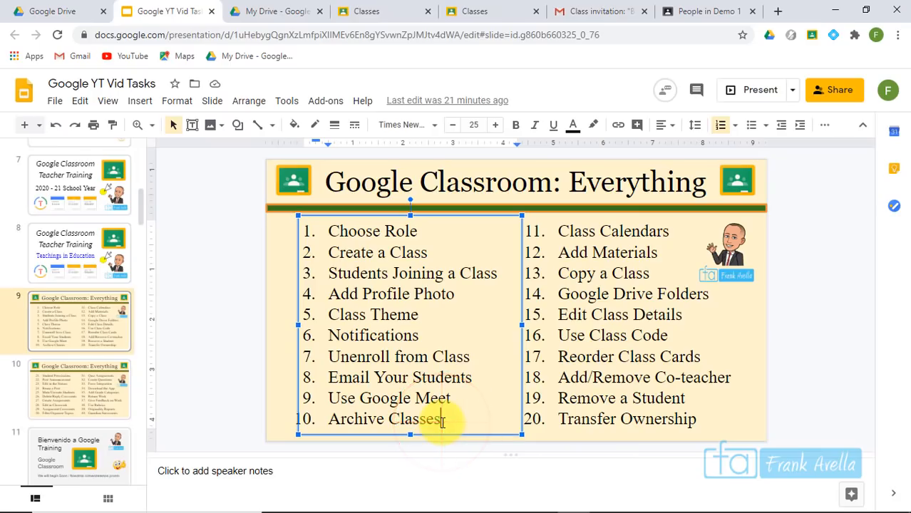
left_click_drag(442, 421, 350, 417)
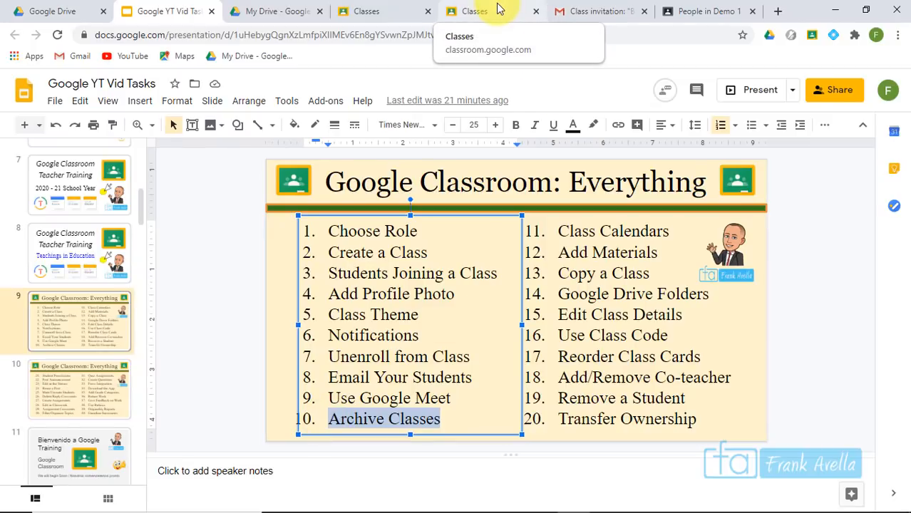
Go from the slides to the Classroom page listing Biology 07, Algebra, Copy of Demo and Demo
left_click(362, 20)
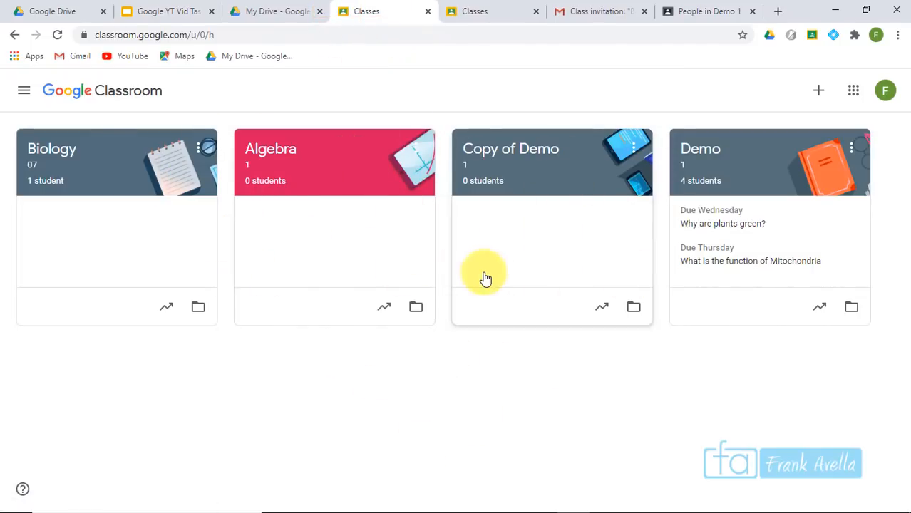
mouse_move(475, 485)
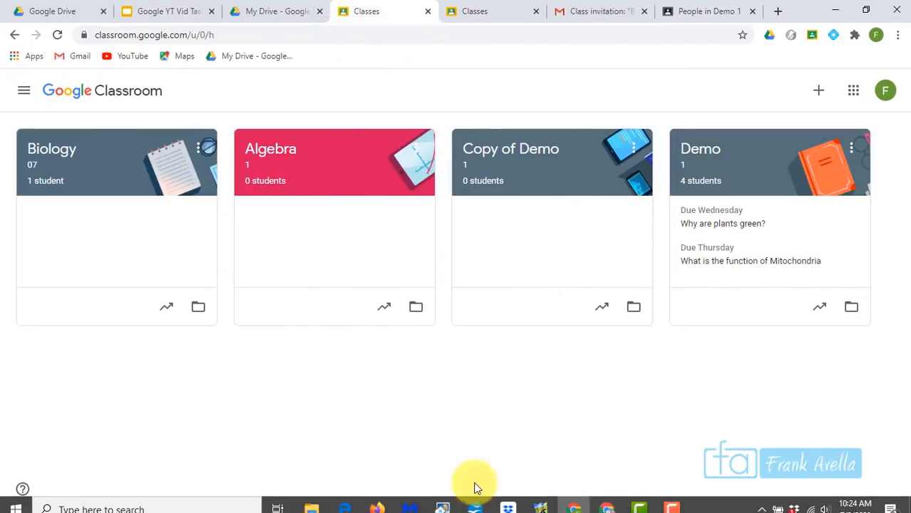
Switch to the other account's Classroom window and scroll its class cards to ESY Summer 2020 and HH Google Support
left_click(605, 500)
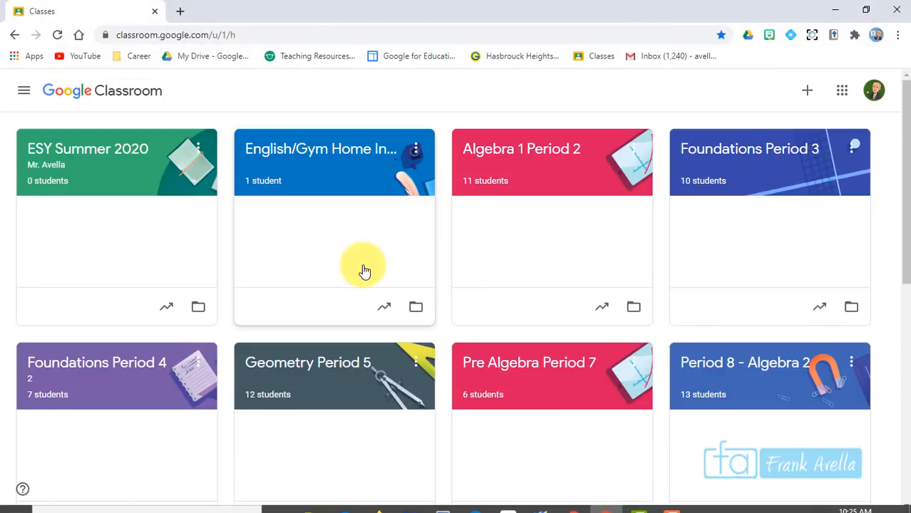
left_click_drag(904, 126, 869, 205)
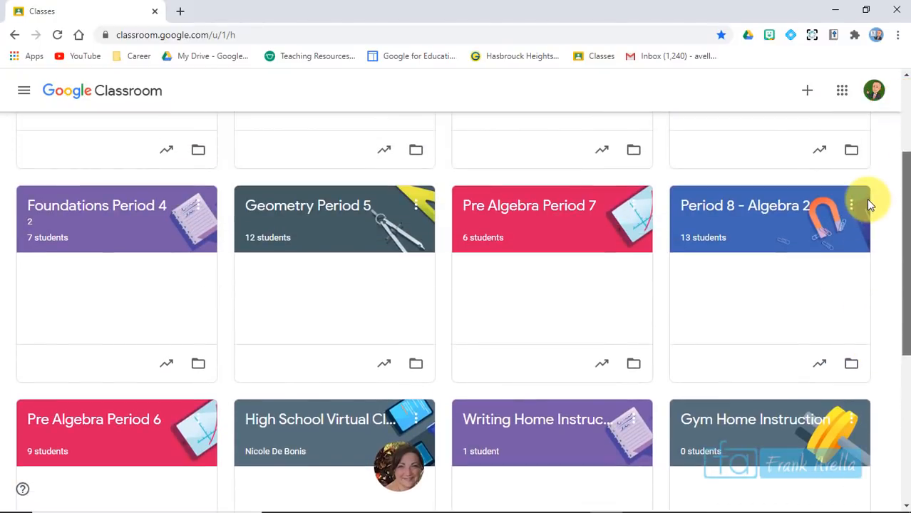
scroll(866, 197, "up", 3)
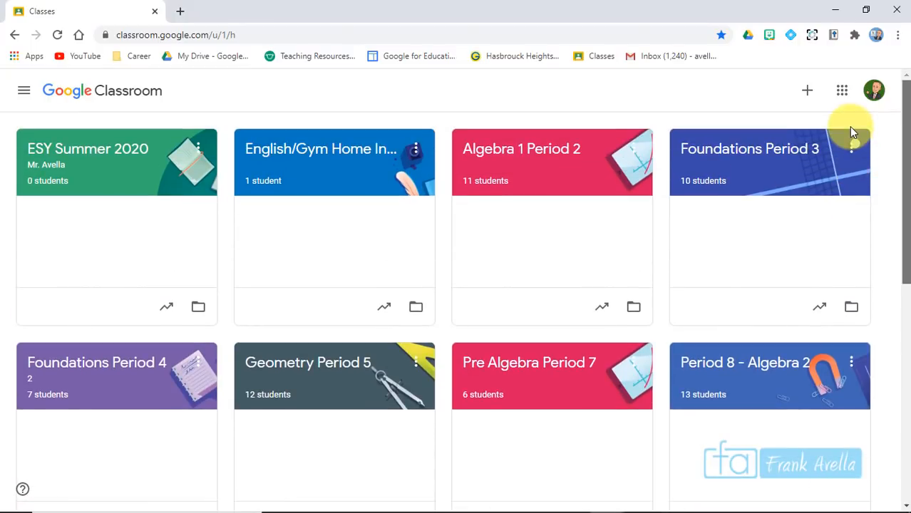
scroll(848, 154, "down", 4)
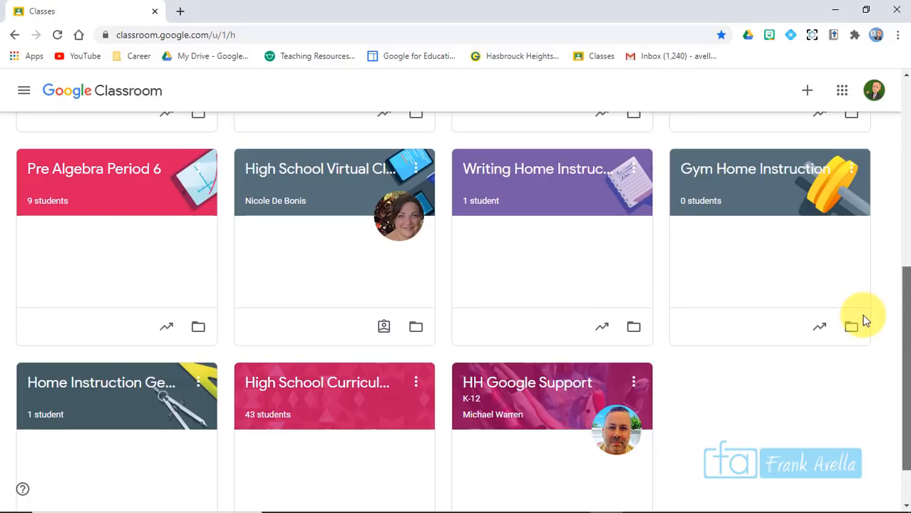
scroll(837, 228, "up", 6)
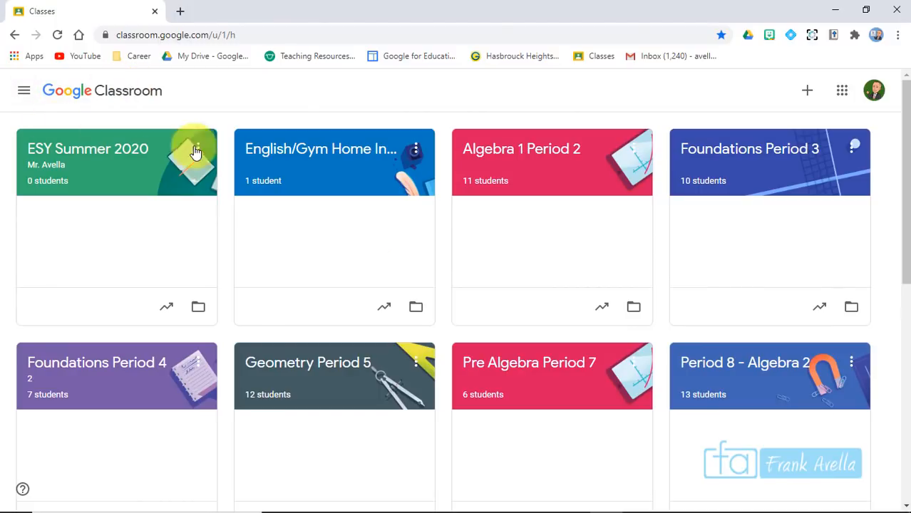
left_click(905, 142)
left_click_drag(905, 142, 897, 296)
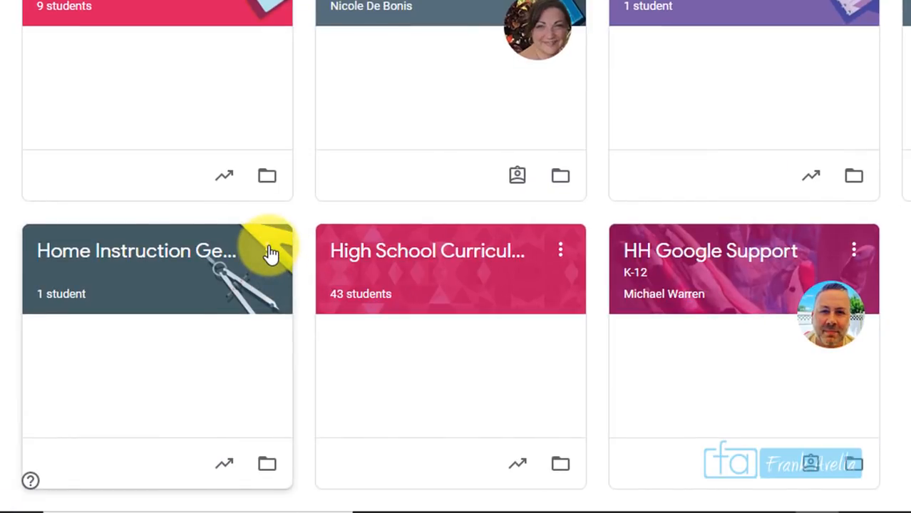
Archive the Home Instruction Geometry class from its card's menu and confirm
left_click(268, 252)
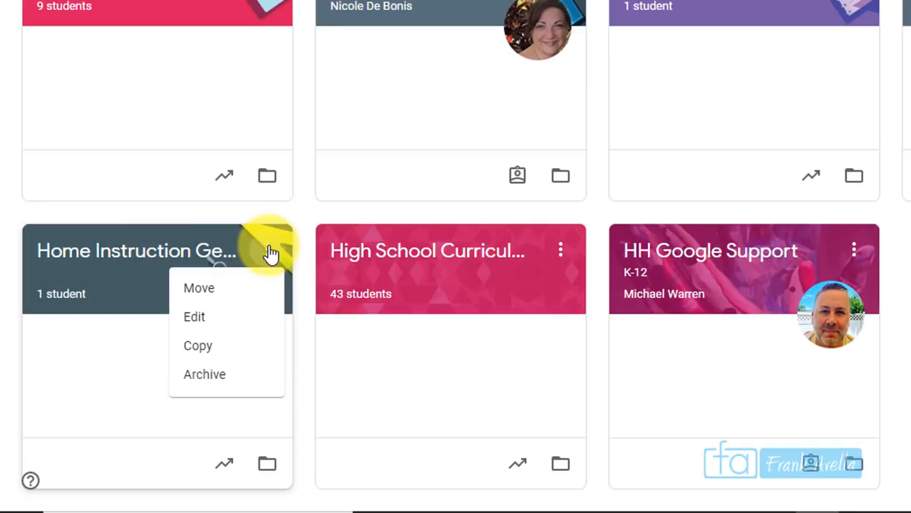
left_click(214, 390)
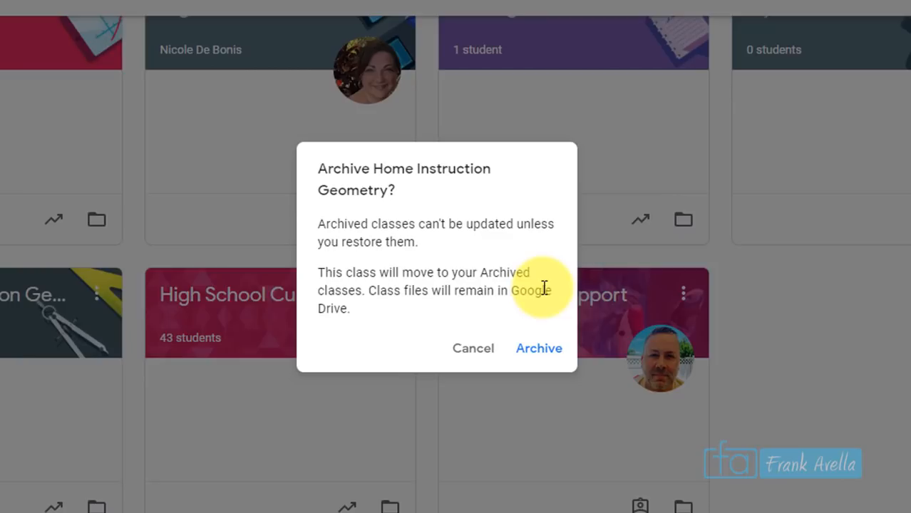
left_click(554, 352)
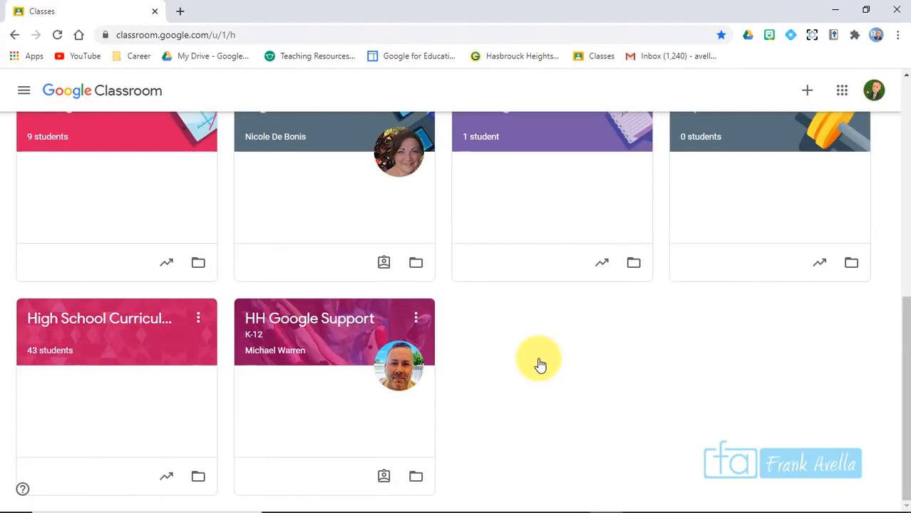
left_click_drag(899, 366, 846, 123)
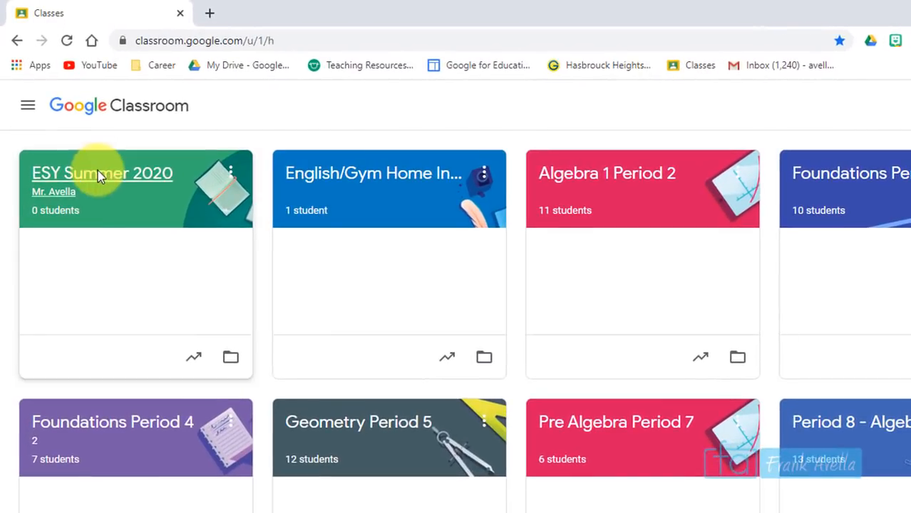
Open the Archived classes page from the bottom of the navigation drawer
left_click(27, 105)
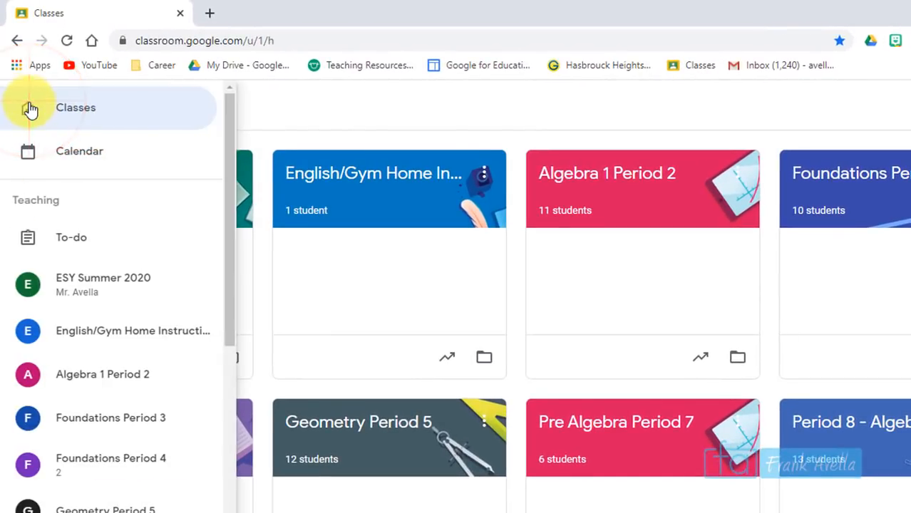
left_click_drag(229, 177, 222, 472)
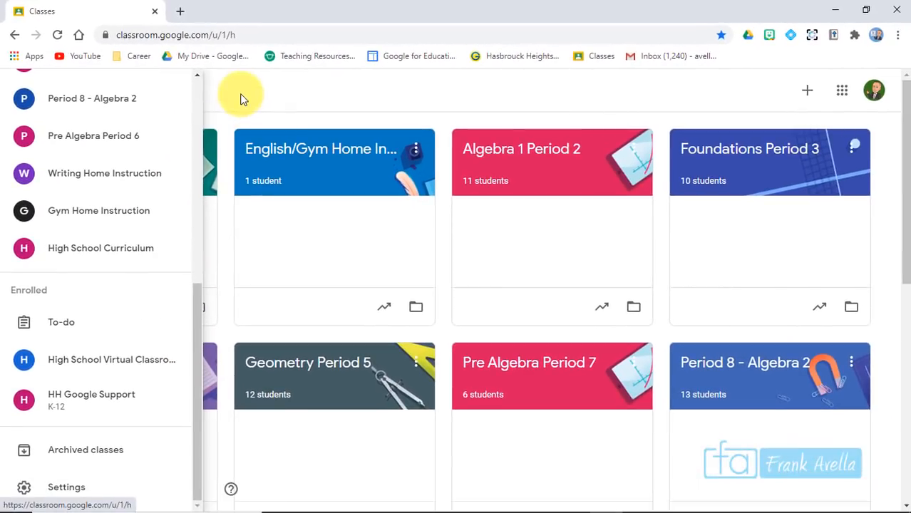
left_click(273, 104)
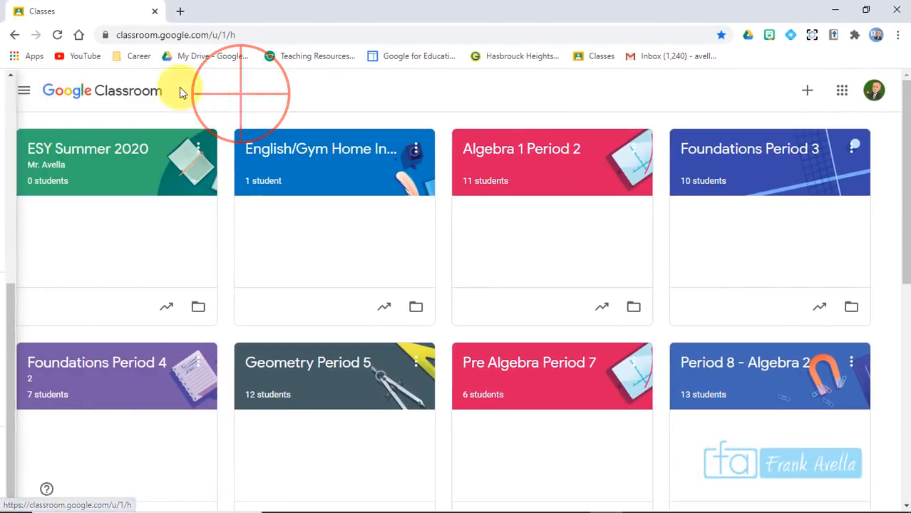
left_click(25, 95)
left_click_drag(199, 101, 204, 394)
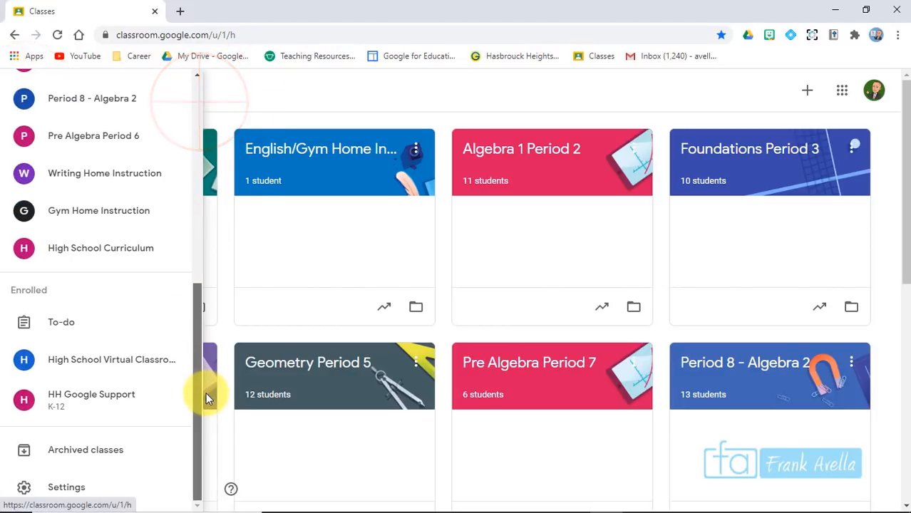
left_click(87, 457)
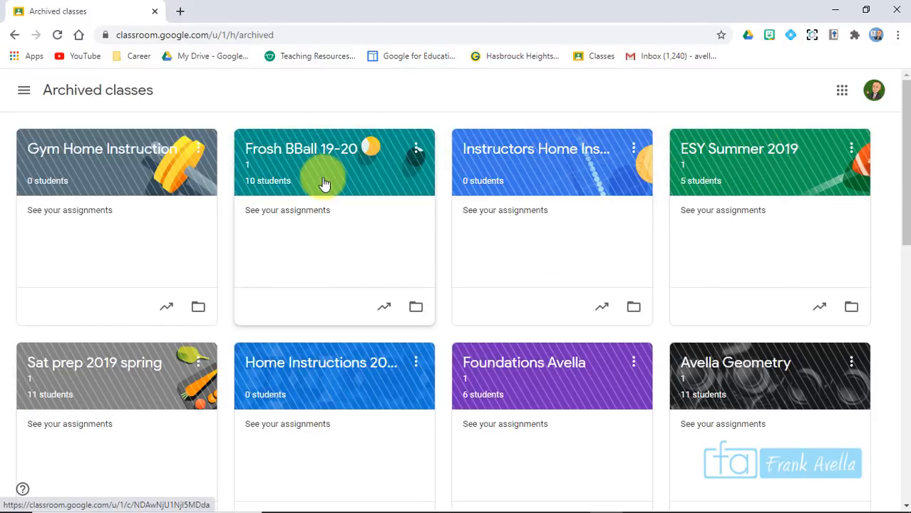
left_click_drag(904, 112, 857, 122)
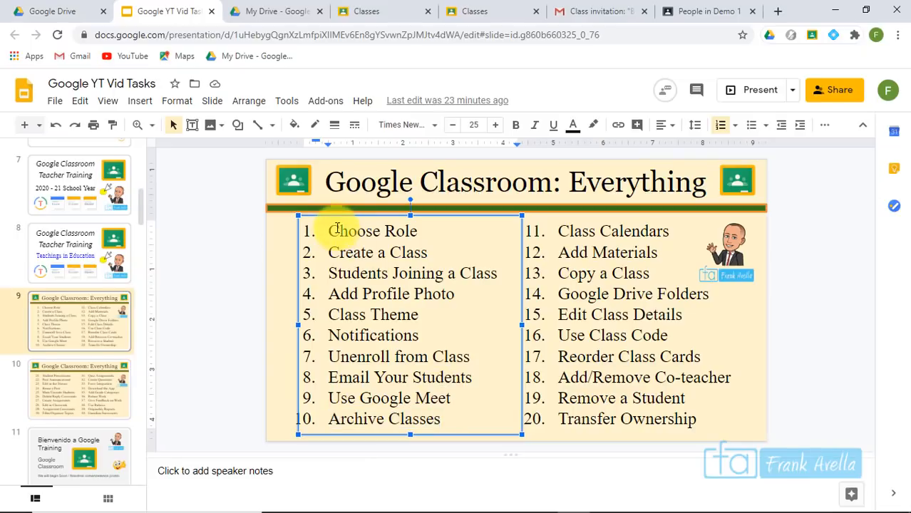
In the Google Slides topic list, highlight the Class Calendars topic
left_click(328, 229)
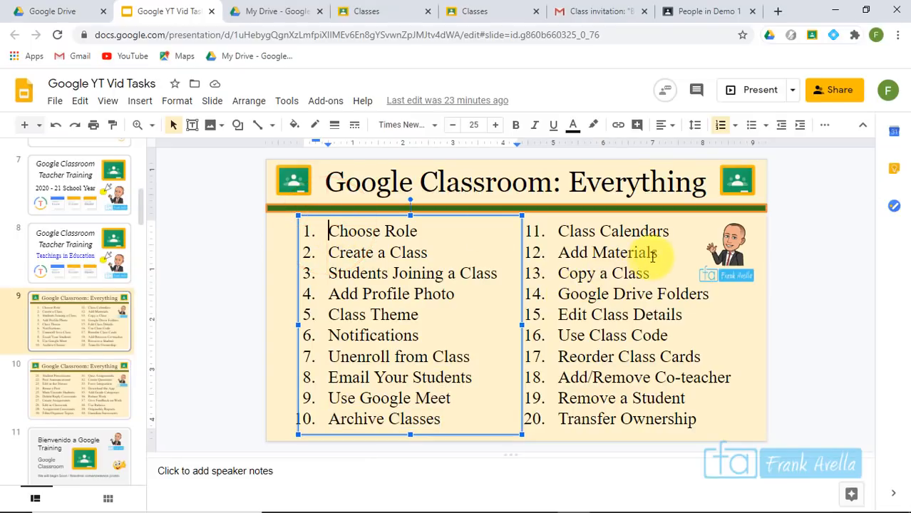
left_click(670, 231)
left_click_drag(670, 231, 565, 231)
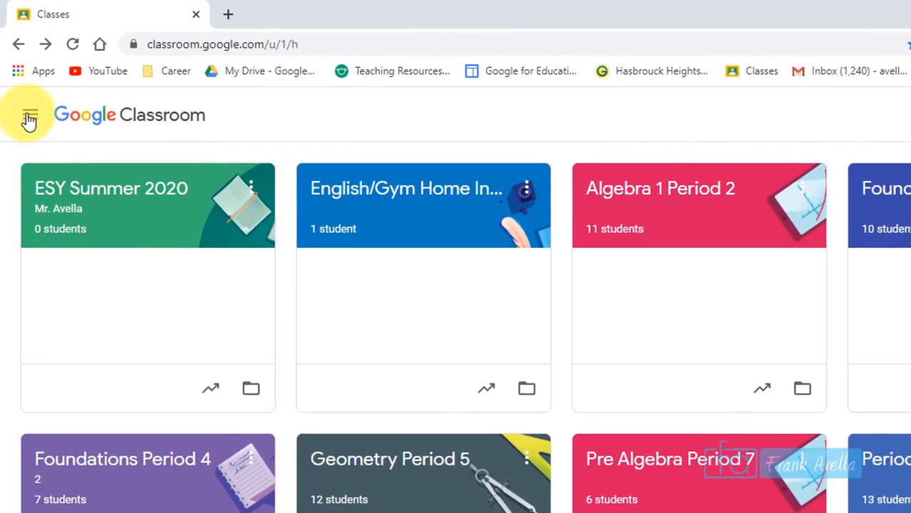
Open the Classroom calendar and filter it by Foundations Period 4, then Algebra 1 Period 2
left_click(29, 119)
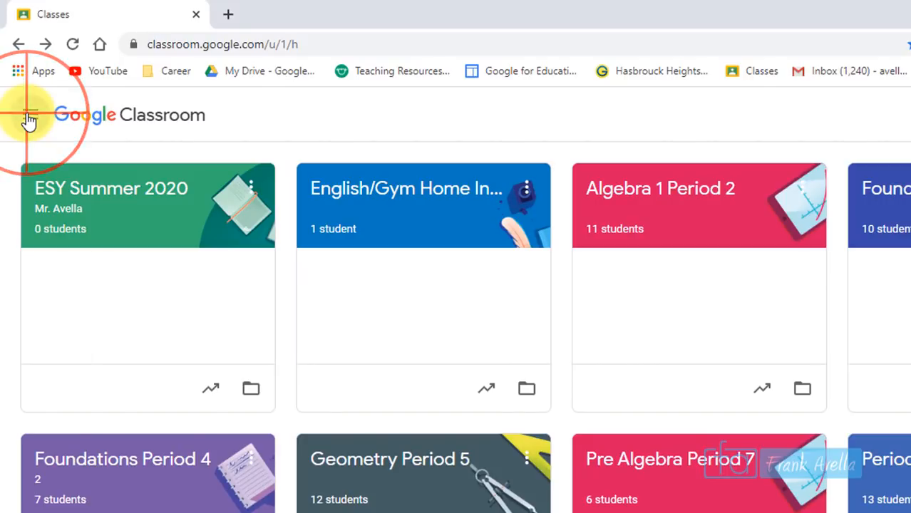
left_click(75, 178)
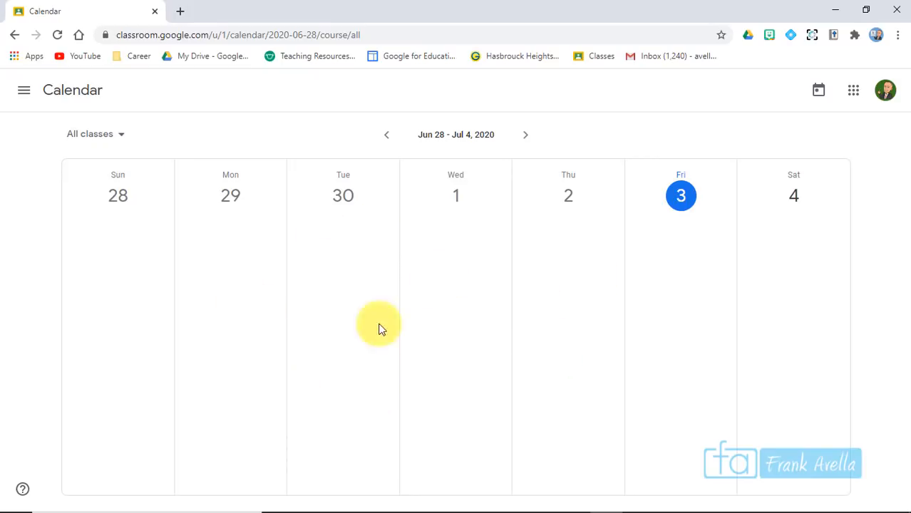
left_click(149, 170)
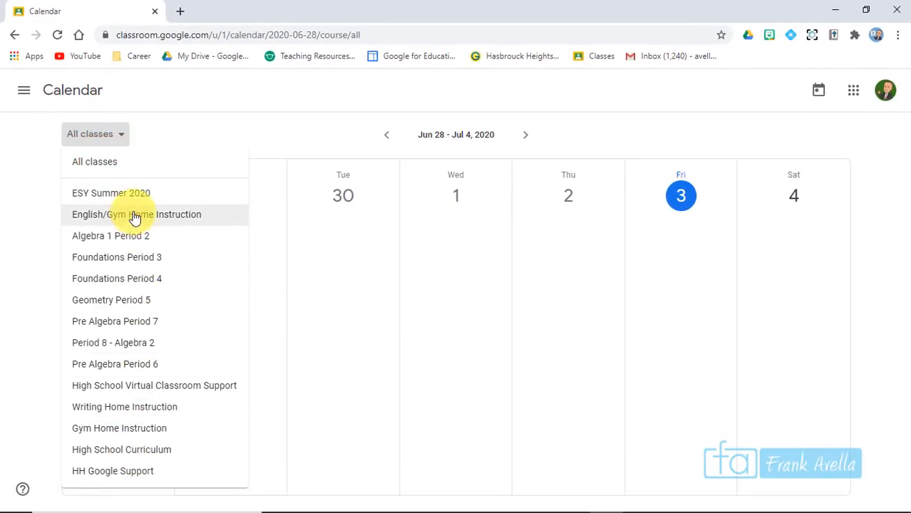
left_click(131, 283)
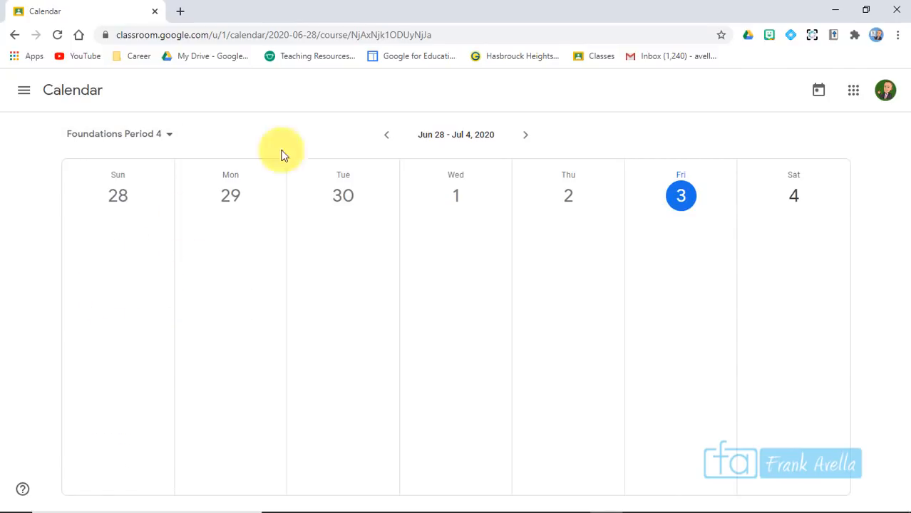
left_click(163, 134)
left_click(119, 236)
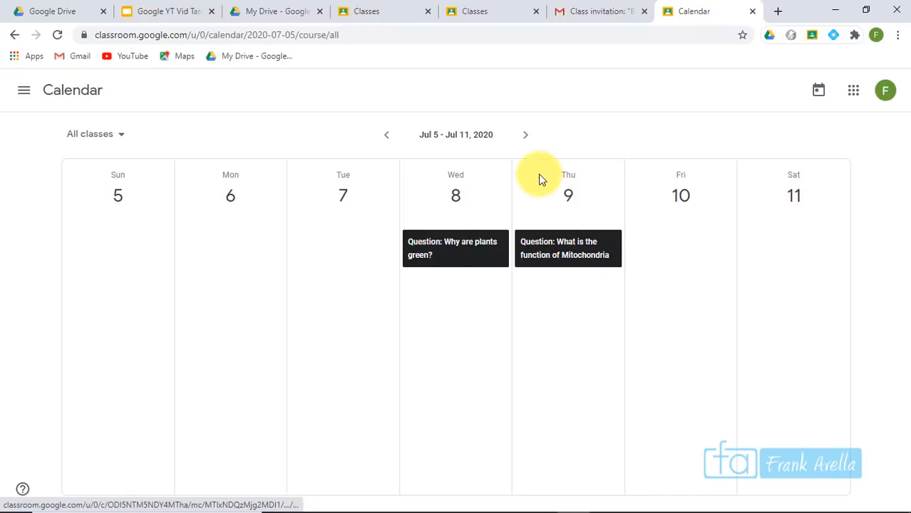
Browse the calendar weeks, settle on Jul 5 – Jul 11, and open the Demo class stream
left_click(526, 135)
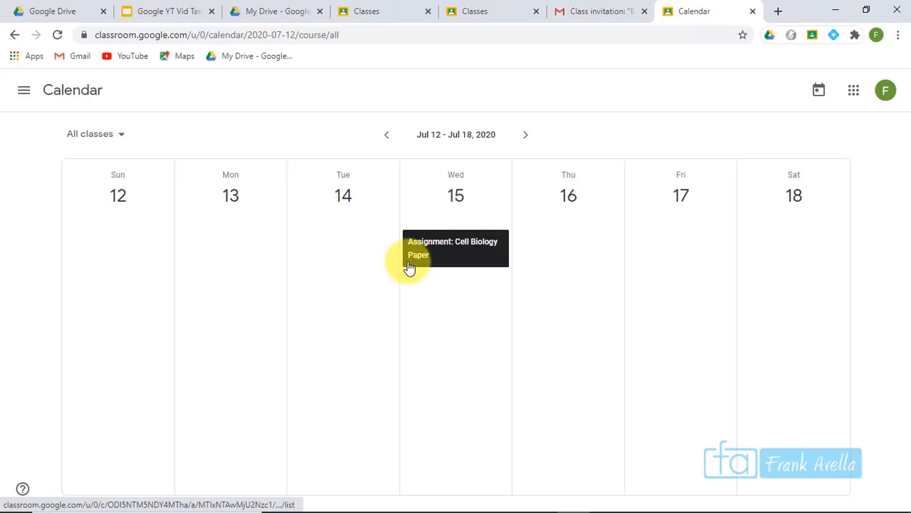
left_click(386, 135)
left_click(386, 135)
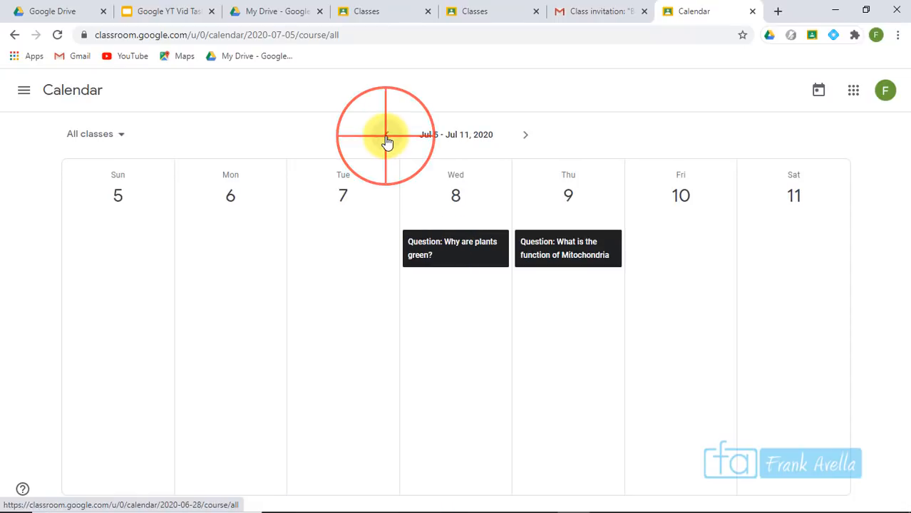
left_click(515, 137)
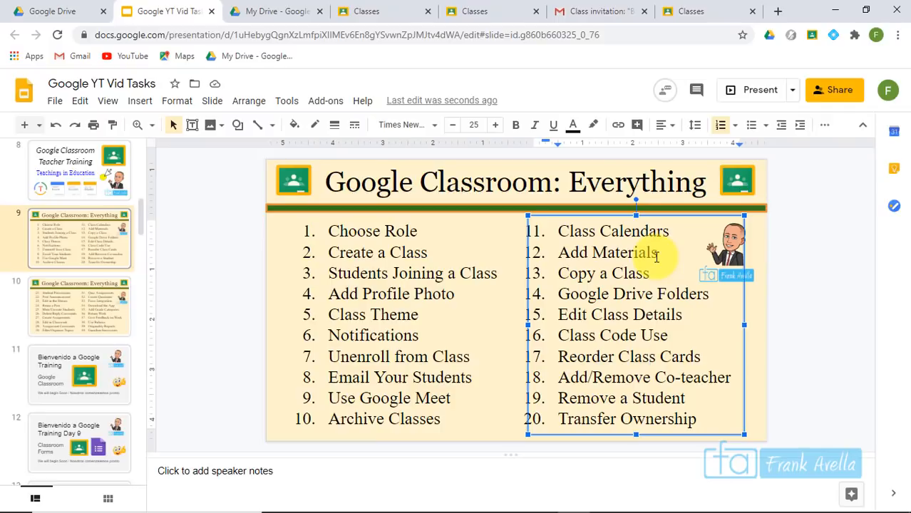
double_click(655, 255)
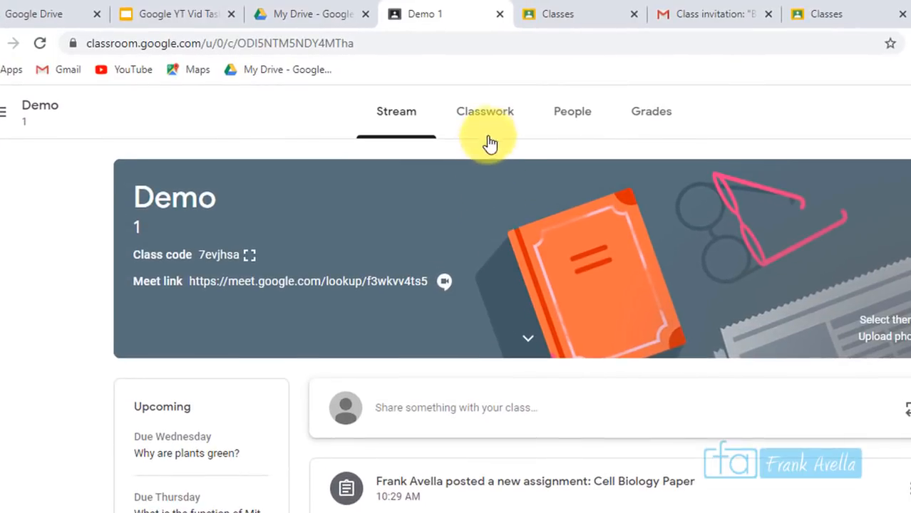
Create a new Material post from the Demo class's Classwork page
left_click(500, 125)
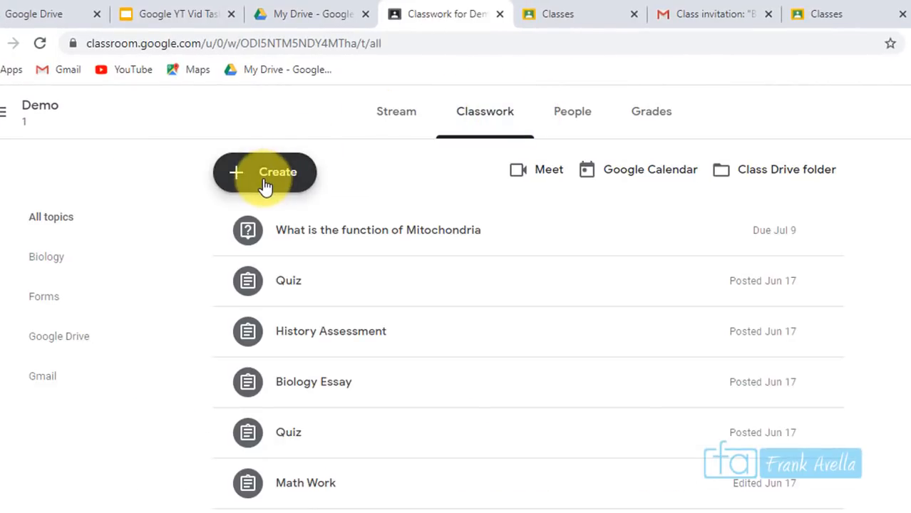
left_click(265, 184)
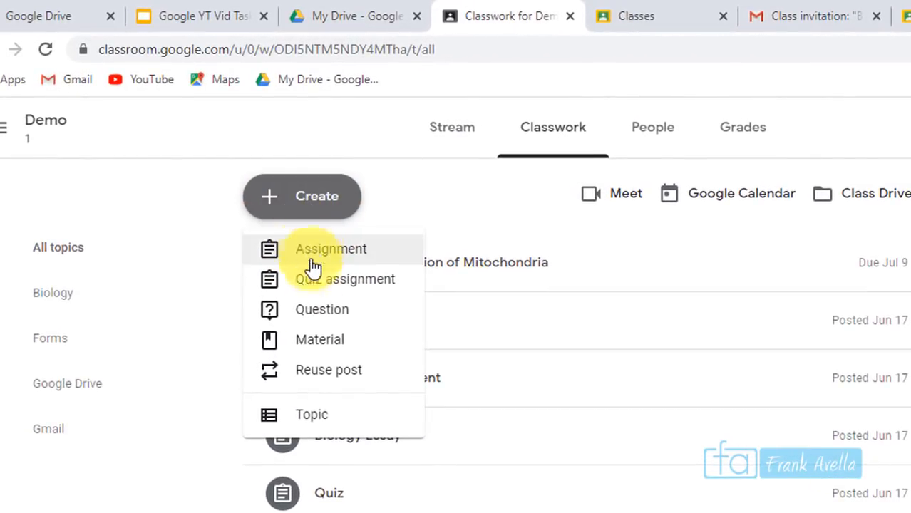
left_click(343, 353)
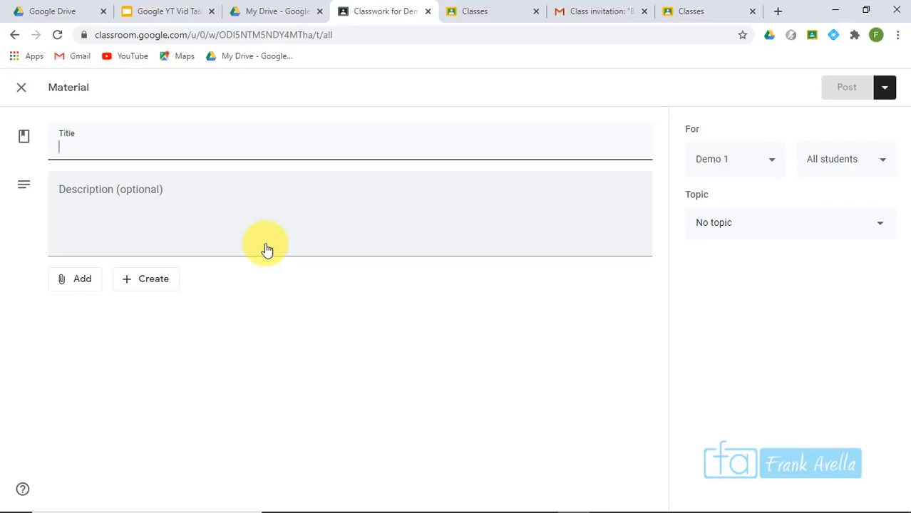
Title the material 'Photosynthesis Resource' with description 'Please view this video in preparation'
type("Photosynthesis Resource")
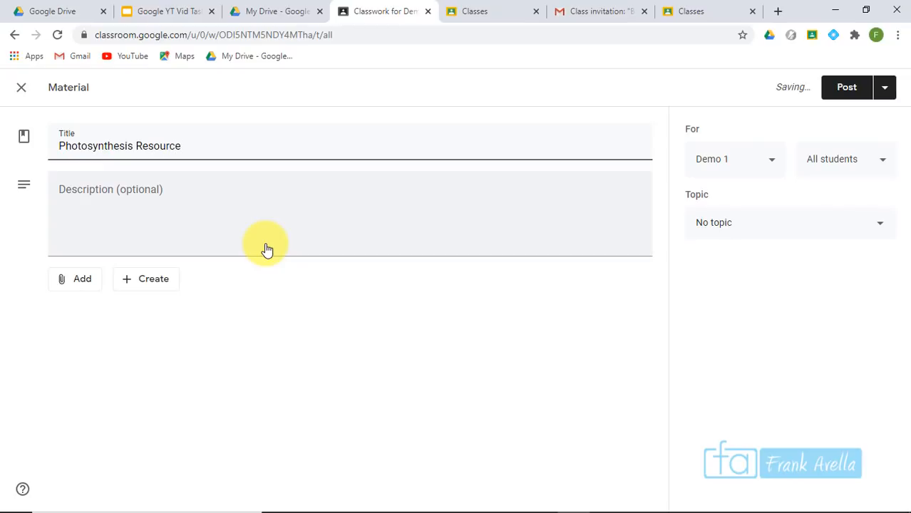
left_click(211, 209)
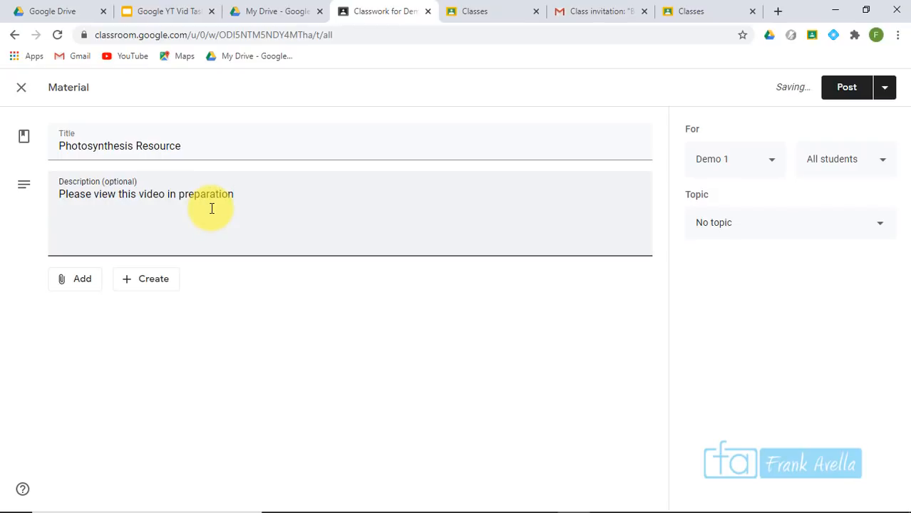
left_click(191, 144)
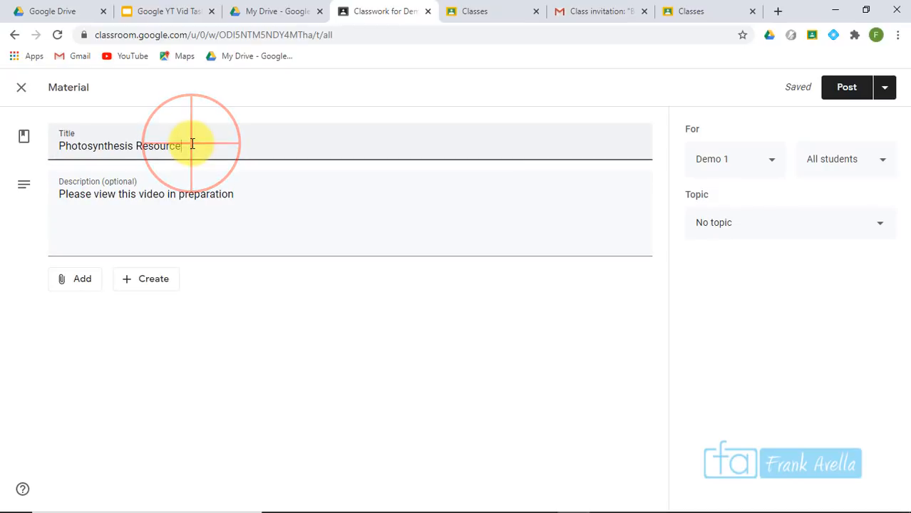
left_click(240, 209)
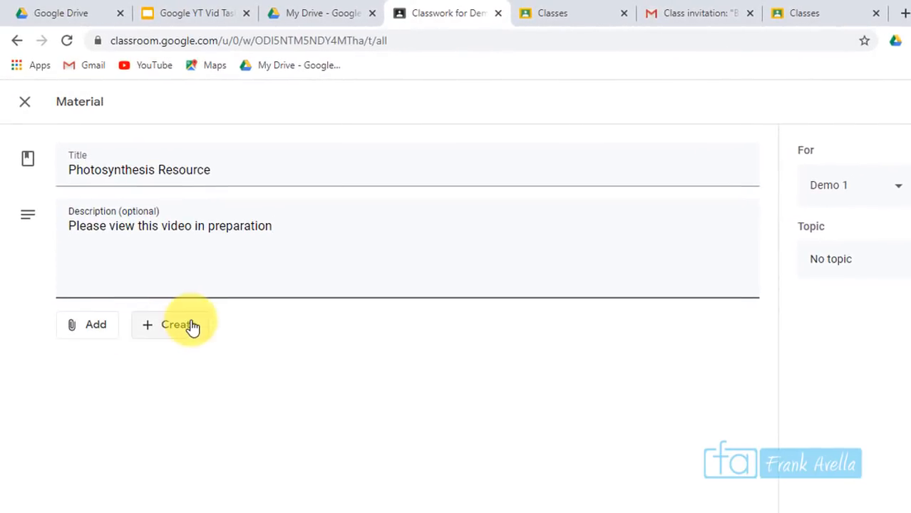
Choose YouTube from the Add menu to attach a video
left_click(176, 335)
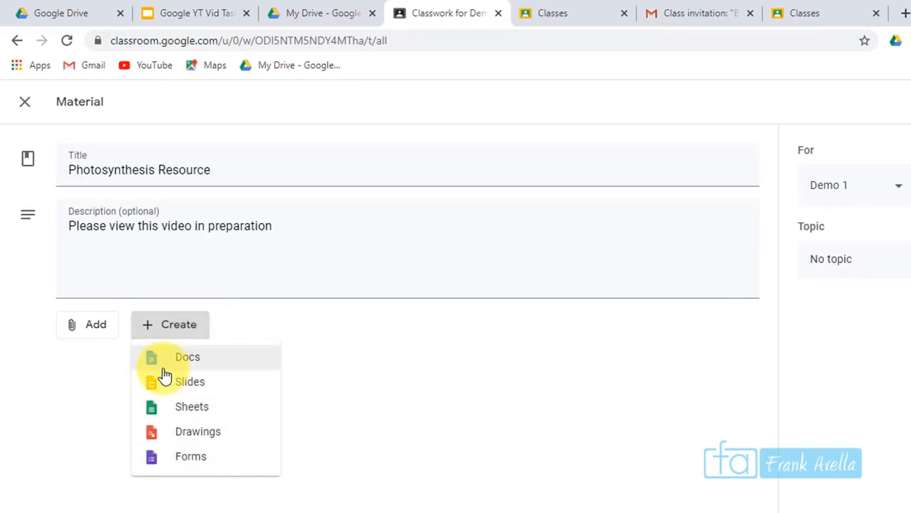
left_click(87, 326)
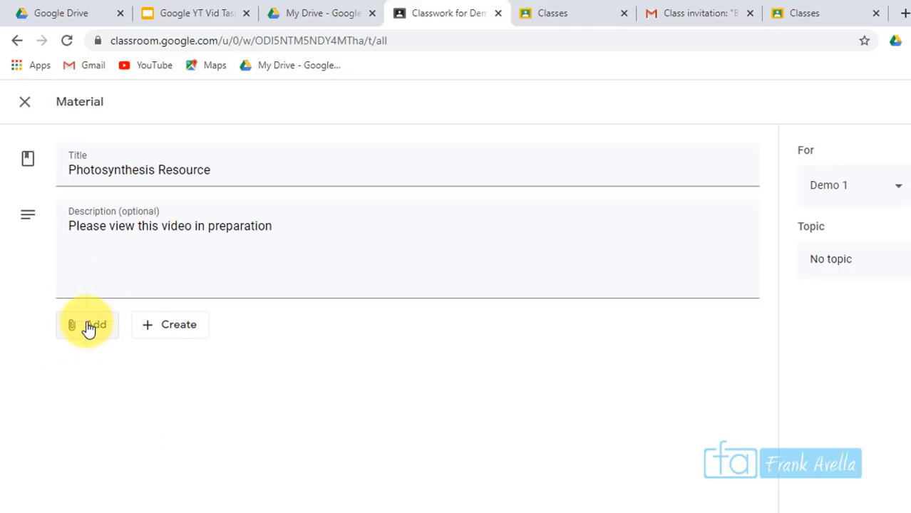
left_click(94, 329)
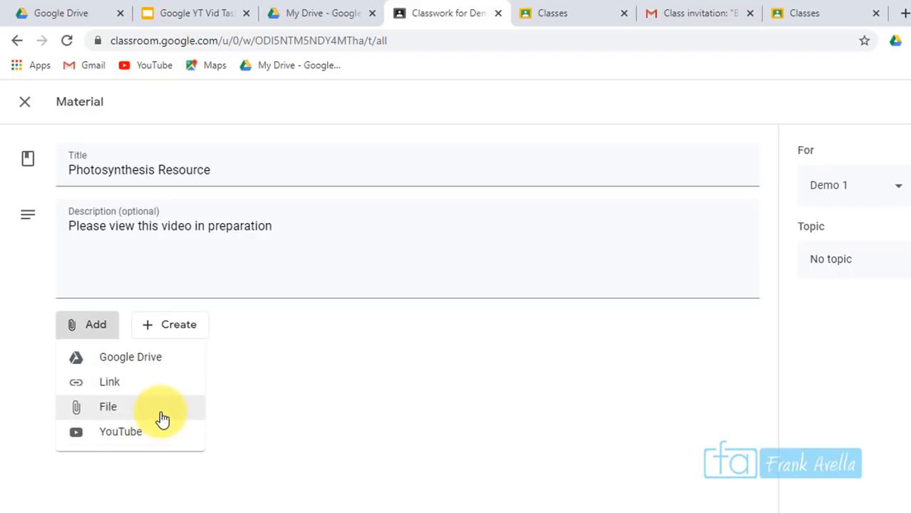
left_click(145, 440)
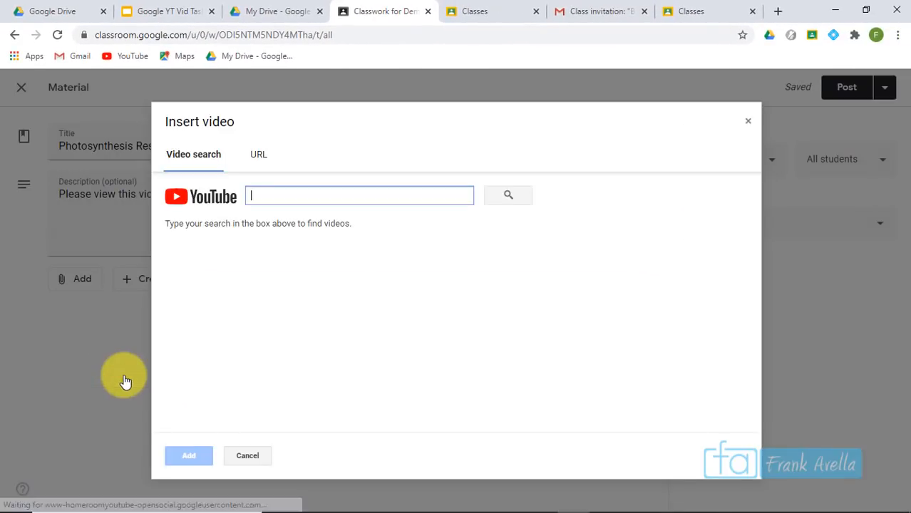
Search YouTube for photosynthesis and attach the 13-minute Khan Academy Photosynthesis video
left_click(278, 189)
type("photosynthesis oveview")
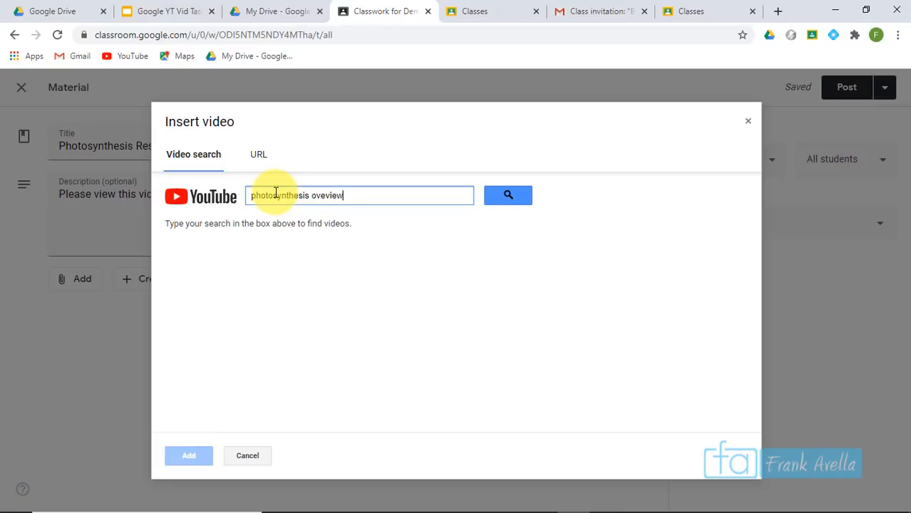
key("Return")
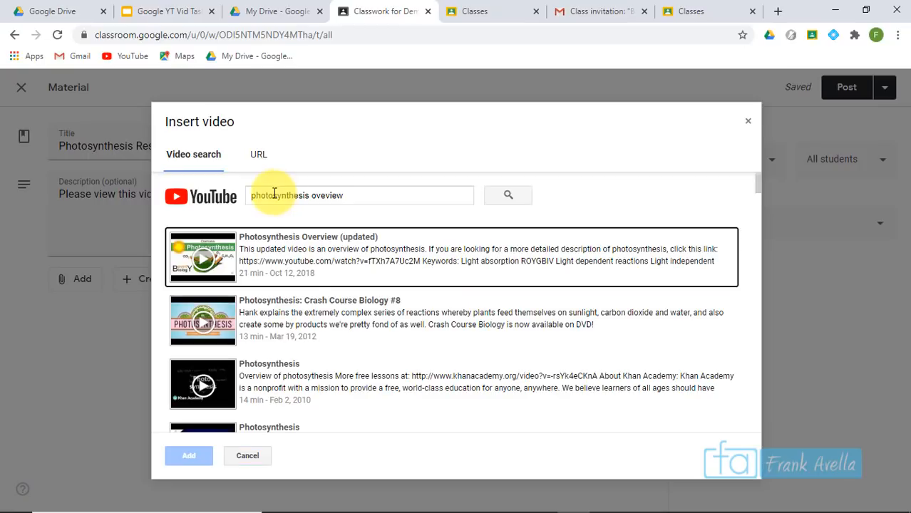
left_click(321, 269)
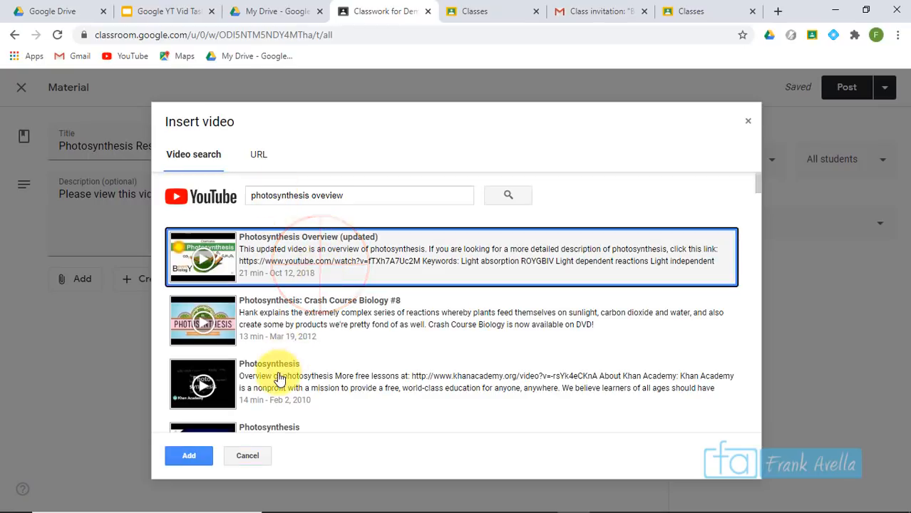
left_click(281, 376)
left_click(191, 456)
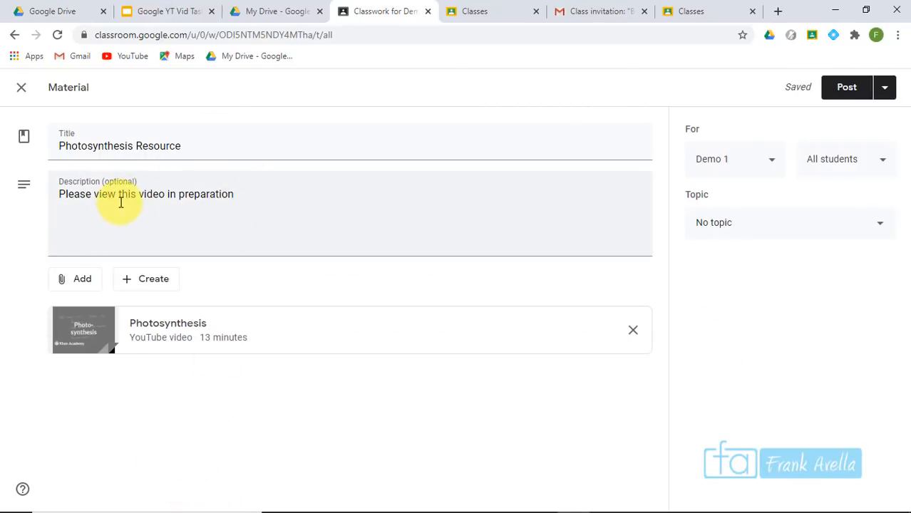
left_click(82, 278)
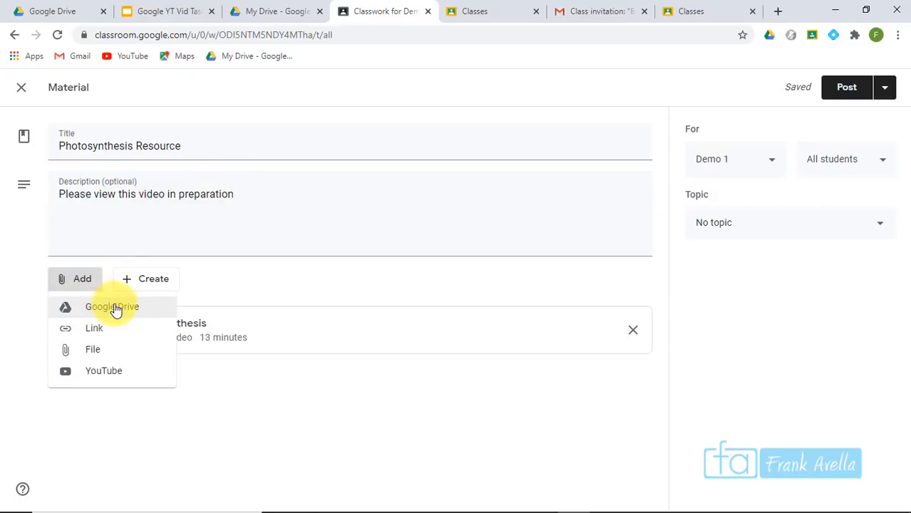
left_click(114, 307)
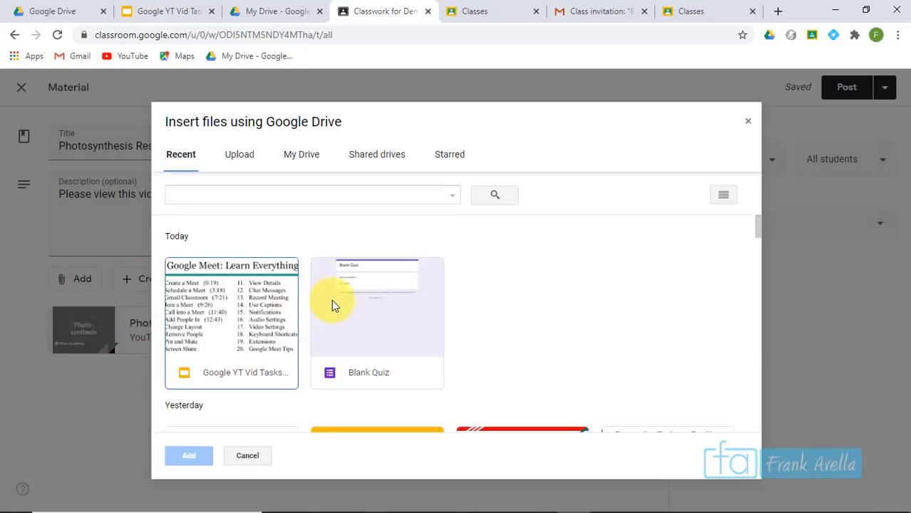
left_click_drag(759, 234, 758, 257)
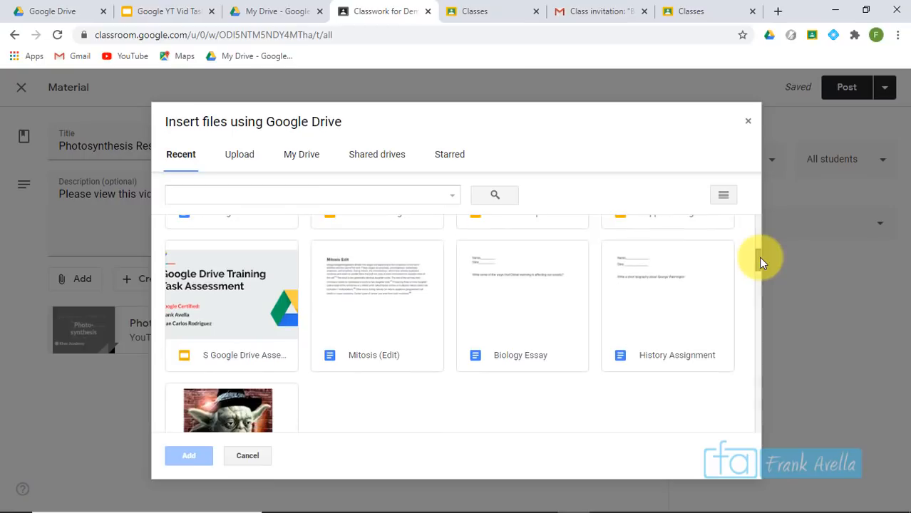
double_click(506, 305)
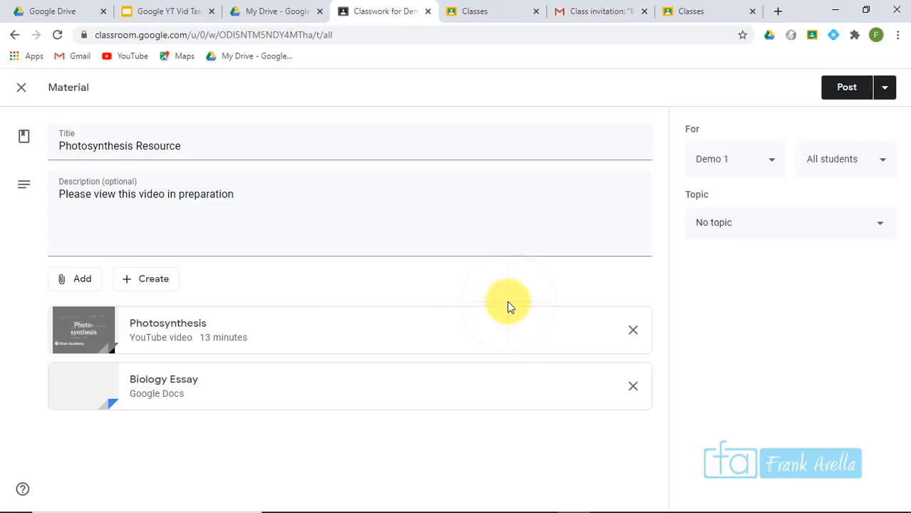
left_click(633, 386)
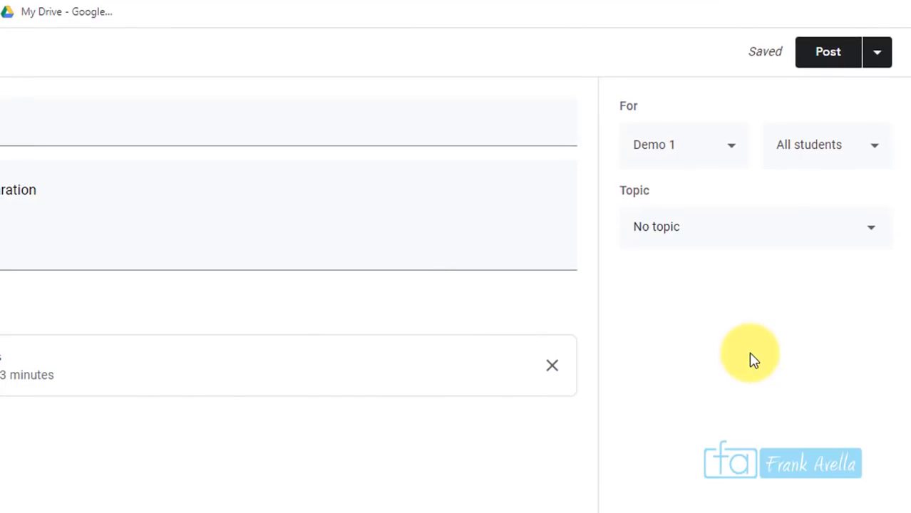
Assign the material to the Demo and Biology classes under the Biology topic and post it
left_click(715, 151)
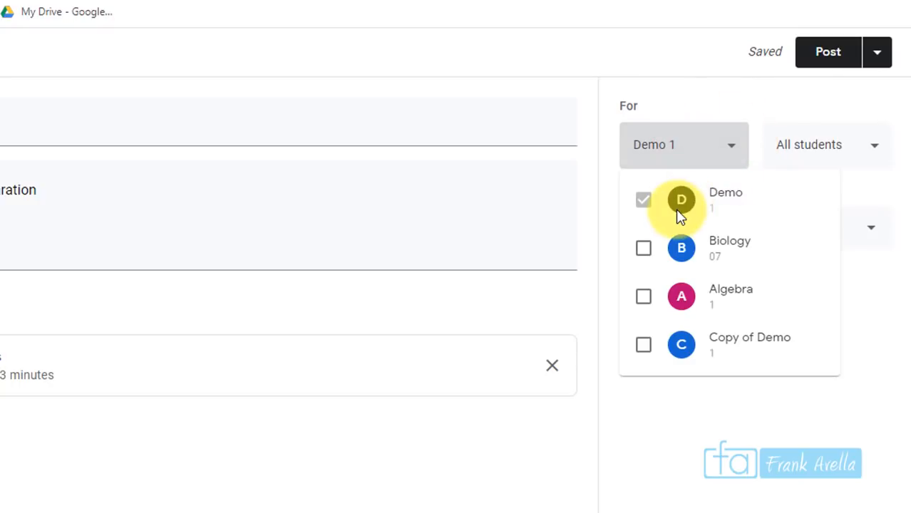
left_click(645, 251)
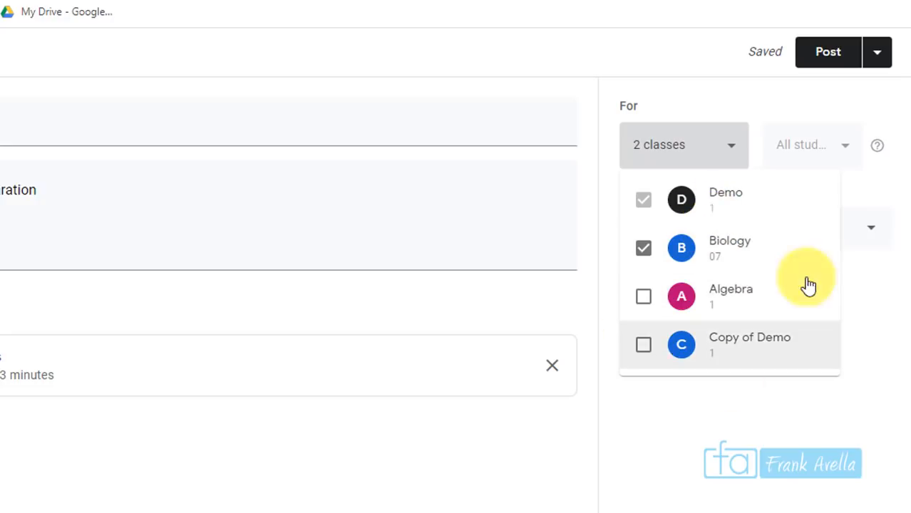
left_click(734, 148)
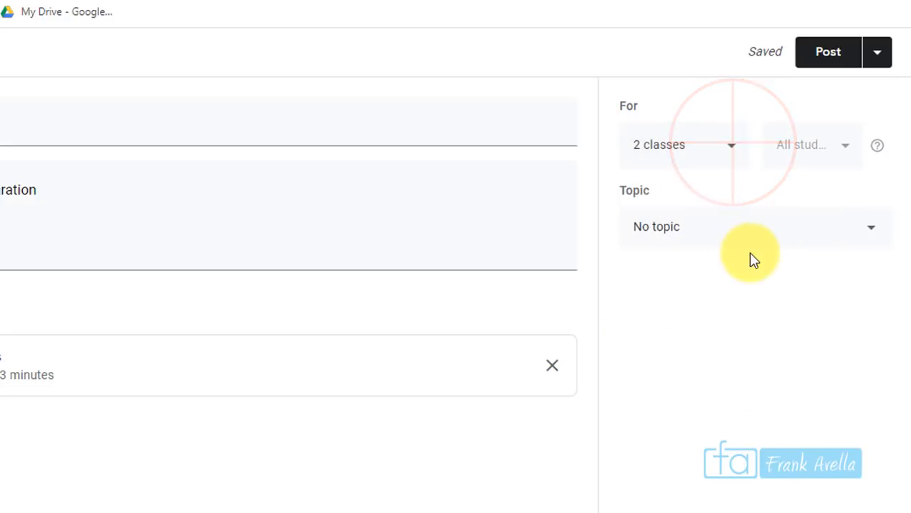
left_click(798, 229)
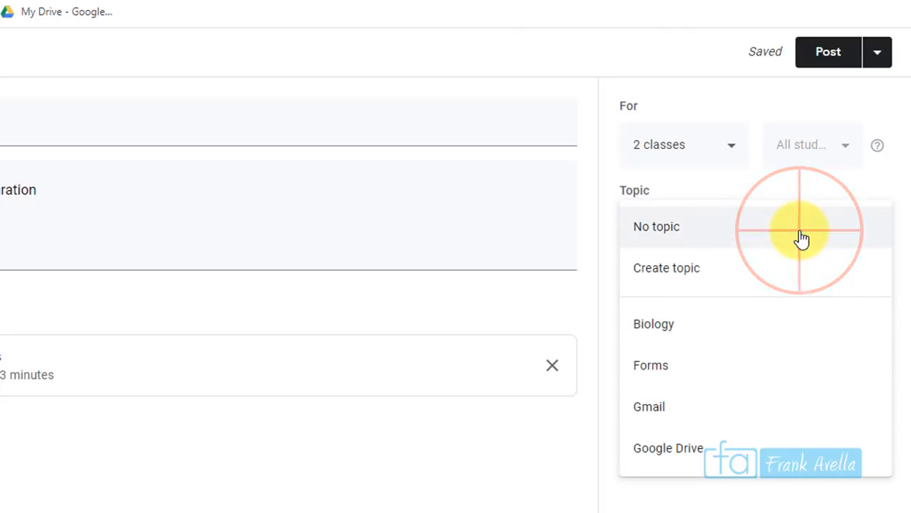
left_click(705, 335)
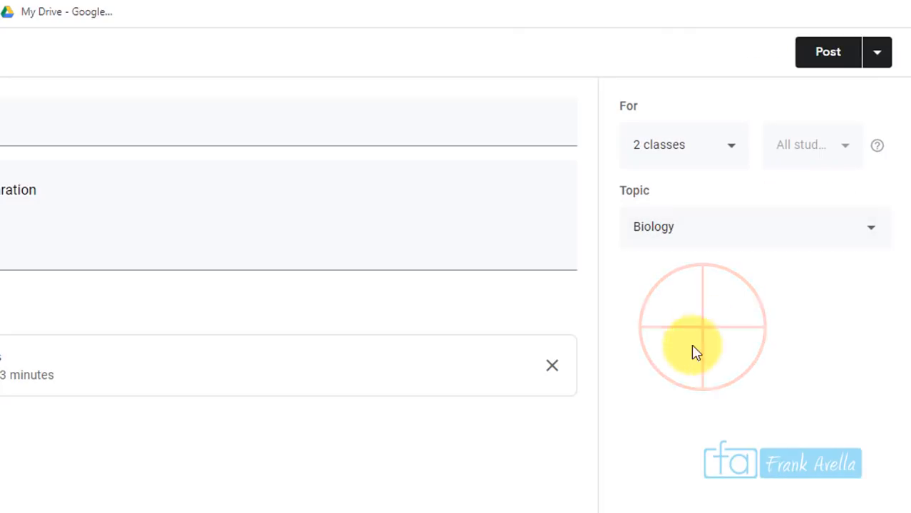
left_click(878, 53)
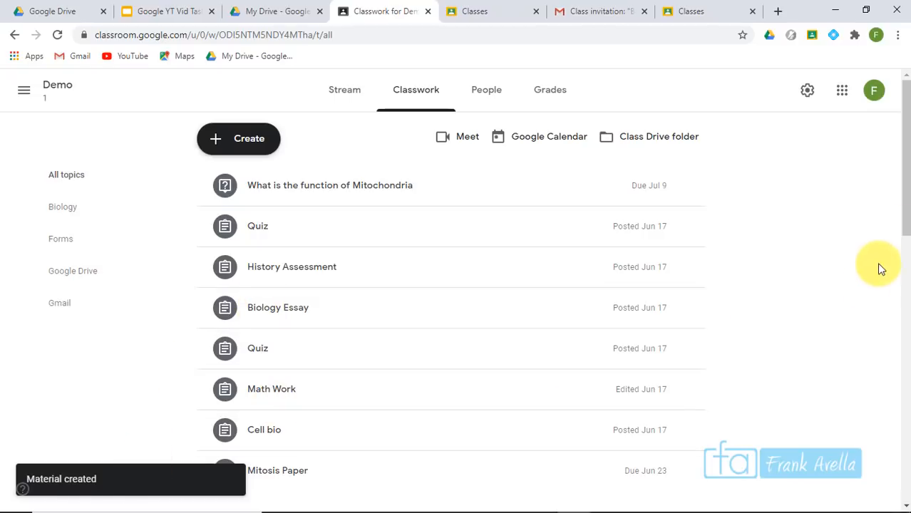
Scroll Classwork to the Biology topic, then highlight 'Copy a Class' on the task slide
left_click_drag(904, 153, 904, 293)
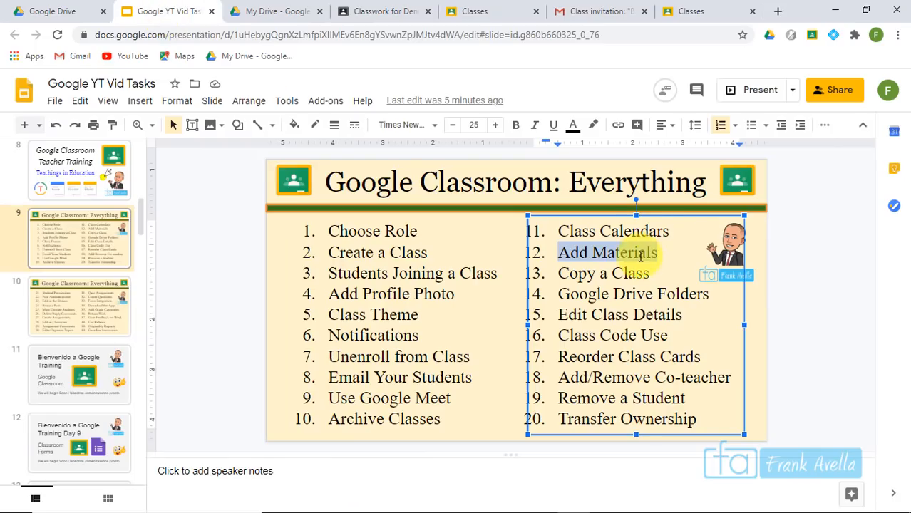
left_click_drag(675, 271, 563, 279)
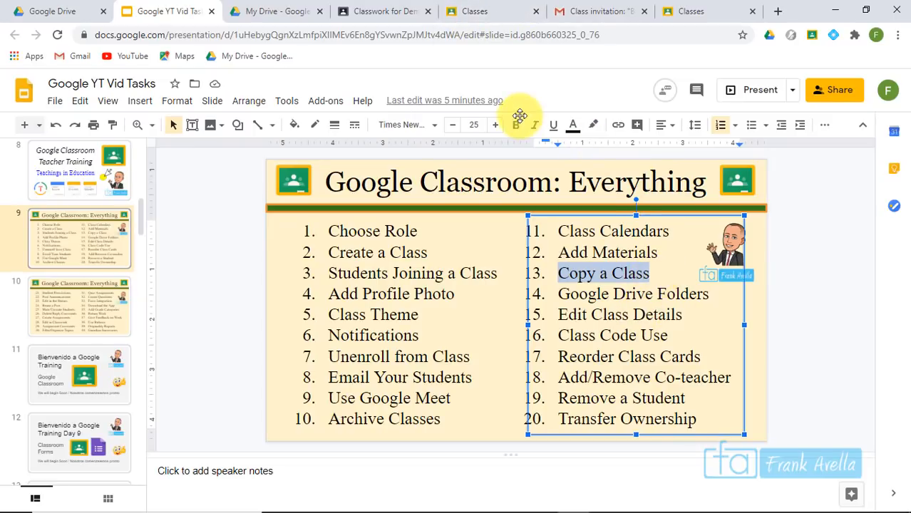
Go back to the Google Classroom classes page from the Slides tab
left_click(490, 12)
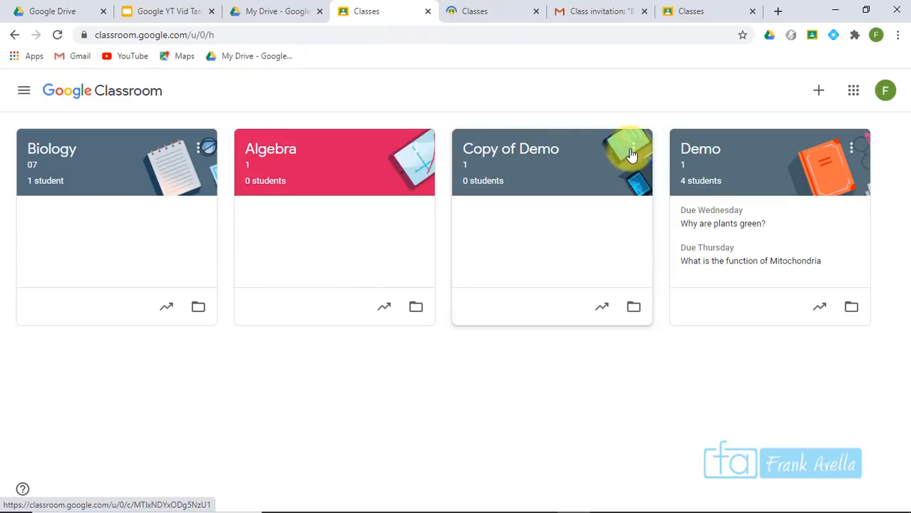
Bring up the Copy class dialog for Algebra and highlight its notes on what isn't copied
left_click(414, 155)
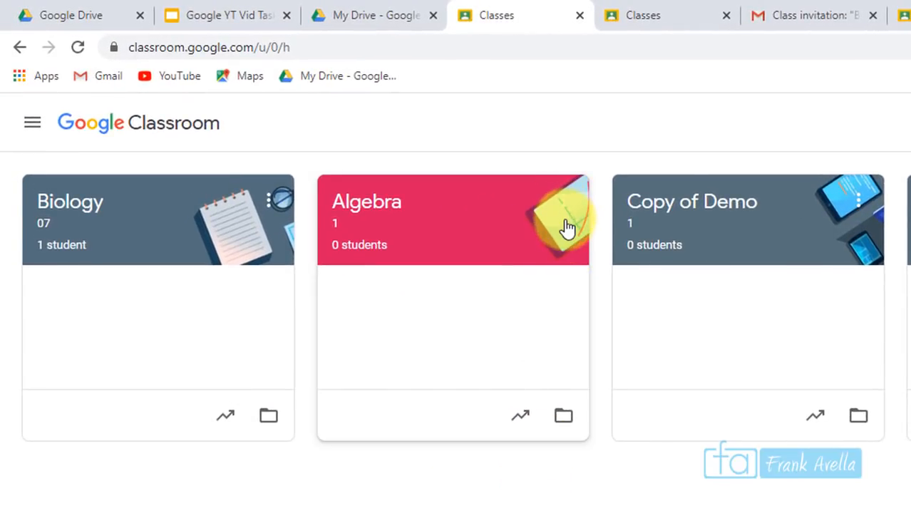
left_click(565, 207)
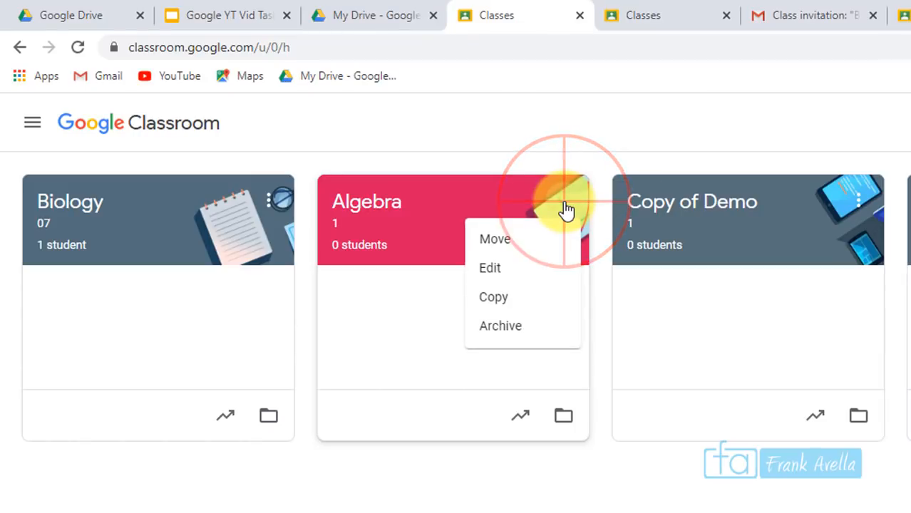
left_click(510, 305)
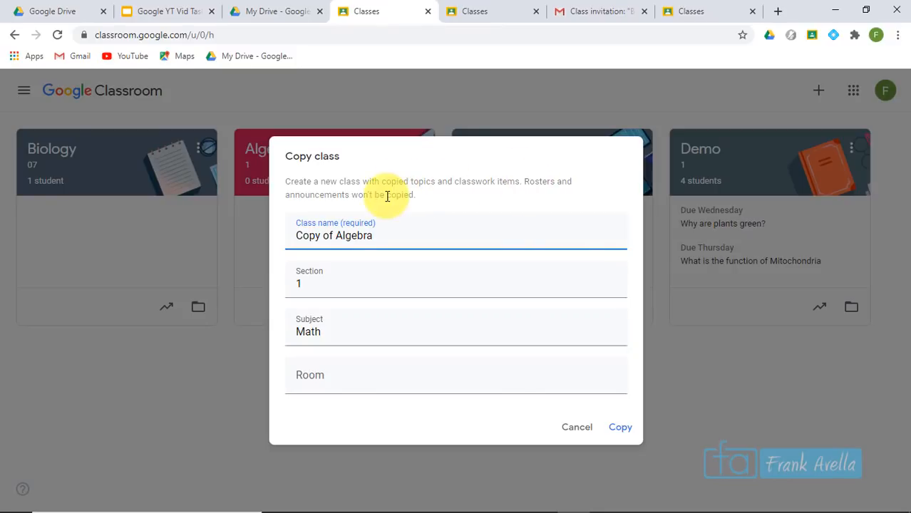
left_click_drag(525, 181, 545, 224)
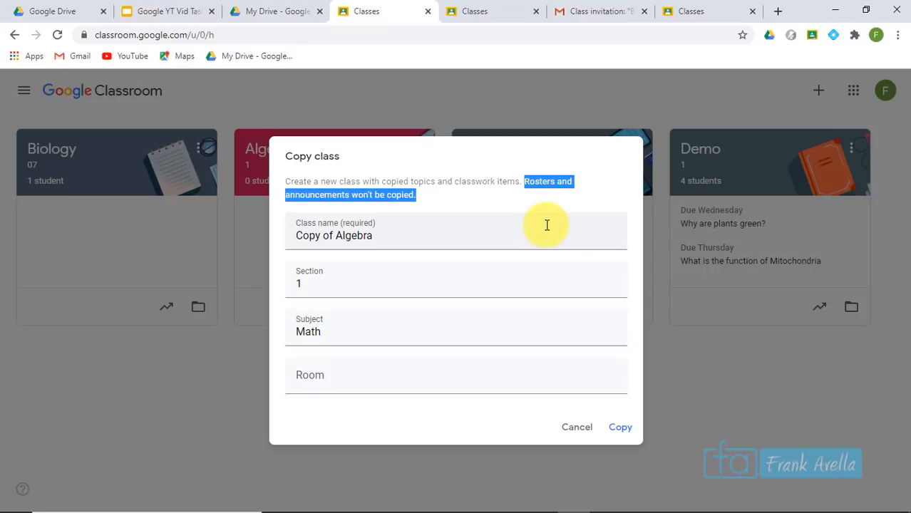
left_click(539, 190)
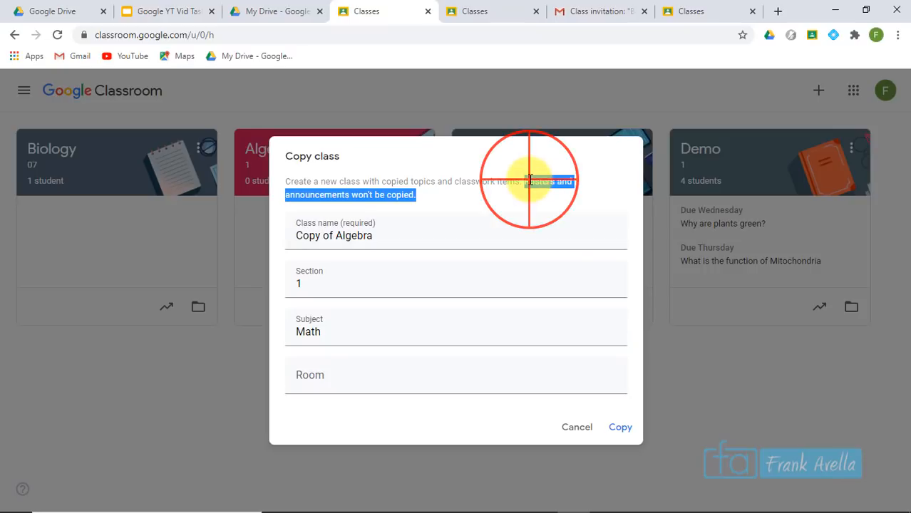
triple_click(539, 212)
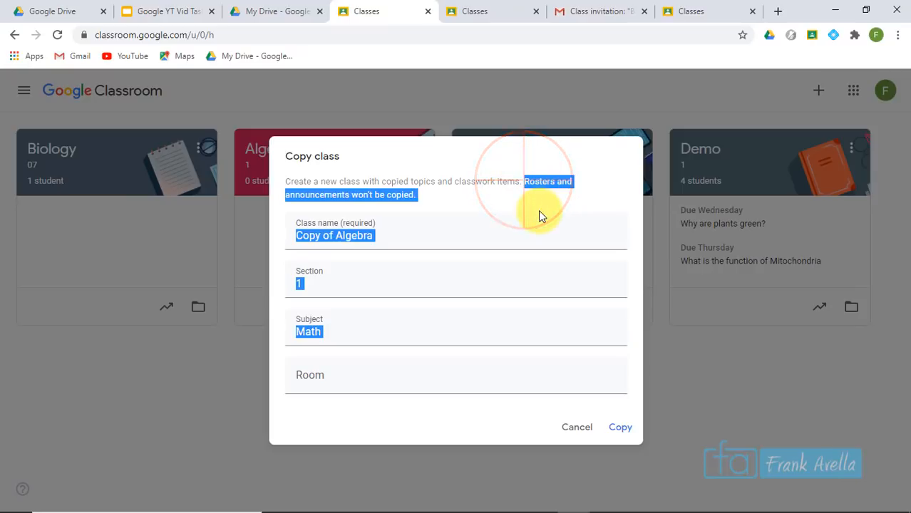
left_click(545, 184)
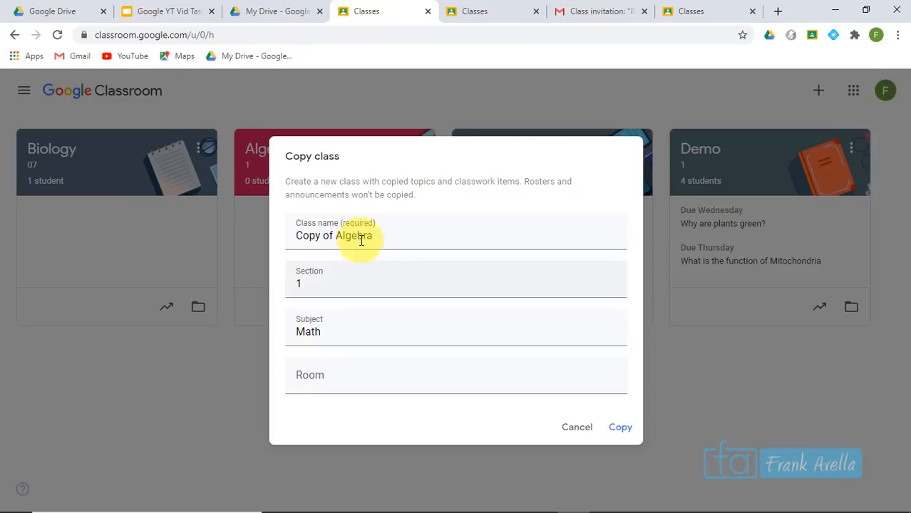
Name the copy 'Algebra 2021', create it, and open the new class's Classwork page
left_click_drag(333, 233, 267, 238)
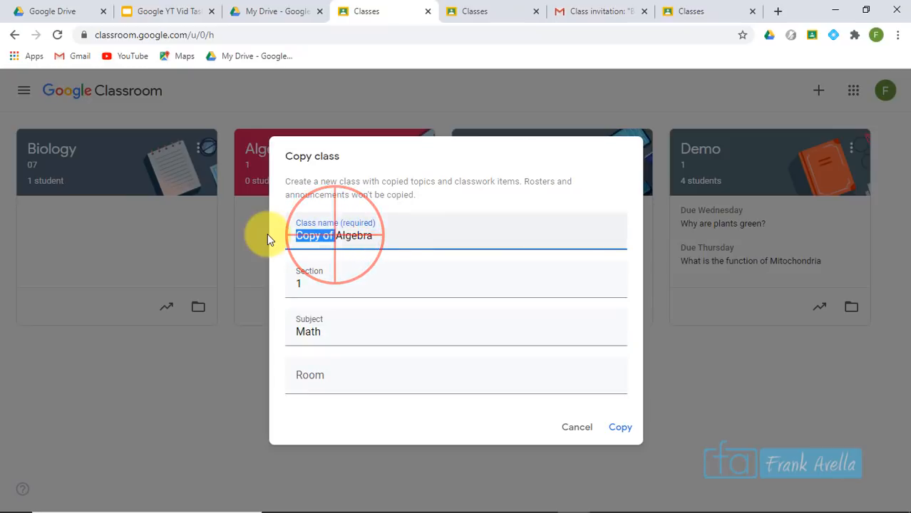
key("BackSpace")
key("Right")
key("Right")
key("Right")
key("Right")
key("Right")
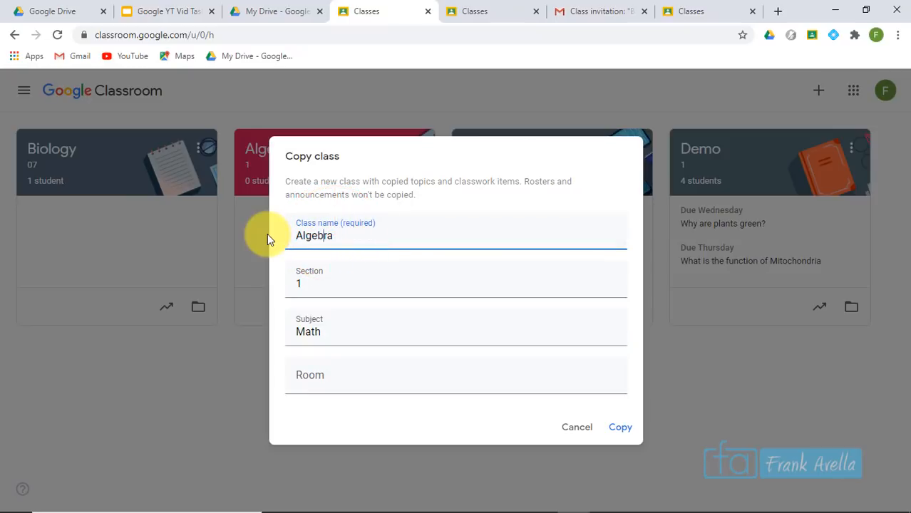
key("Right")
key("Right")
type("2")
type("021")
left_click(620, 427)
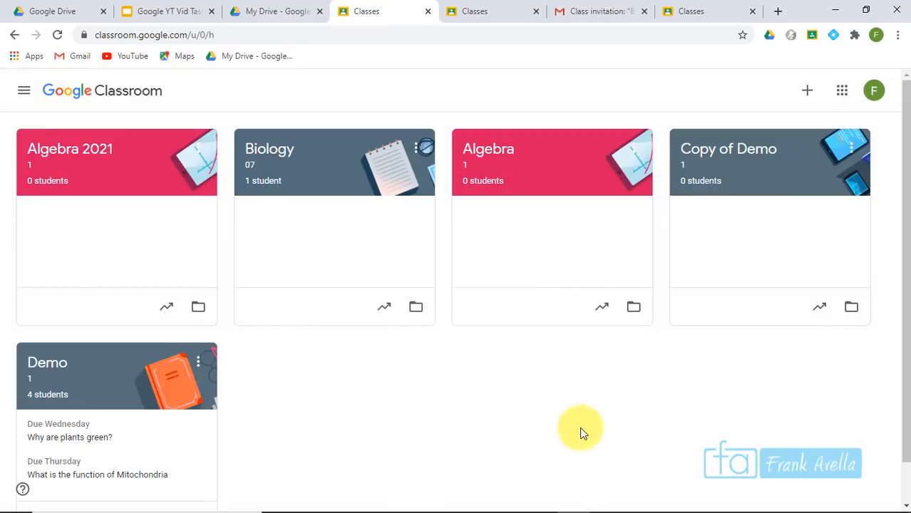
left_click(96, 162)
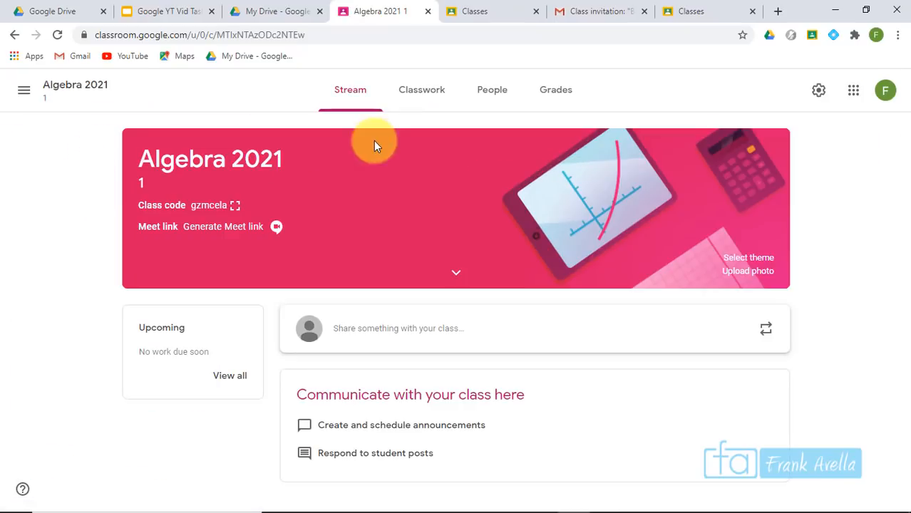
left_click(415, 89)
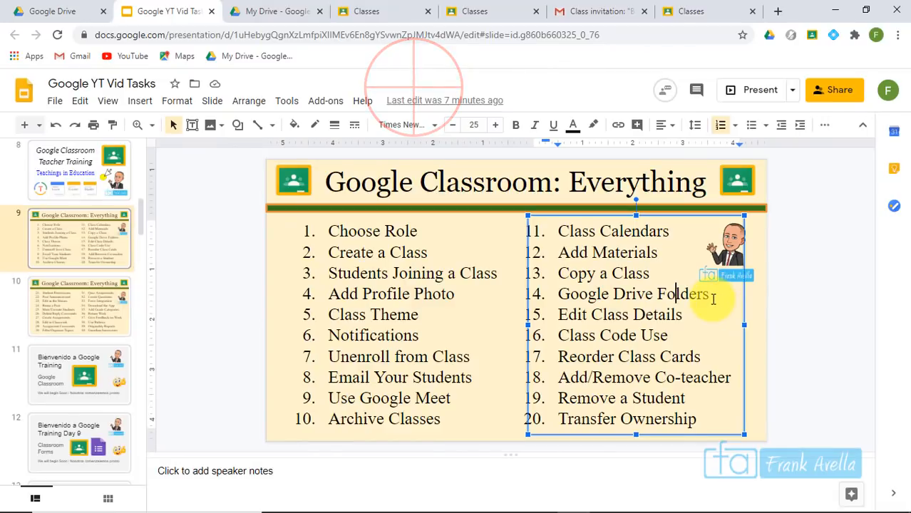
Highlight 'Google Drive Folders' on the task slide, then return to the Classroom class list
left_click(712, 300)
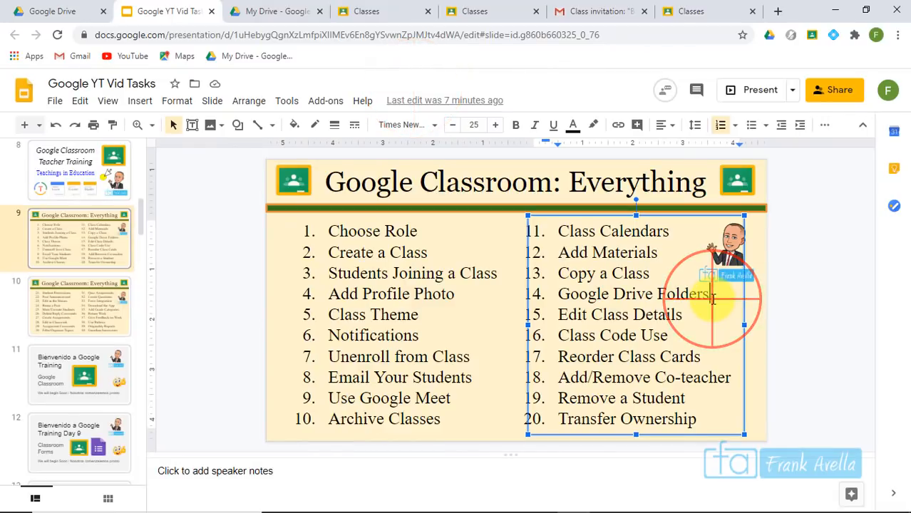
left_click_drag(713, 298, 573, 299)
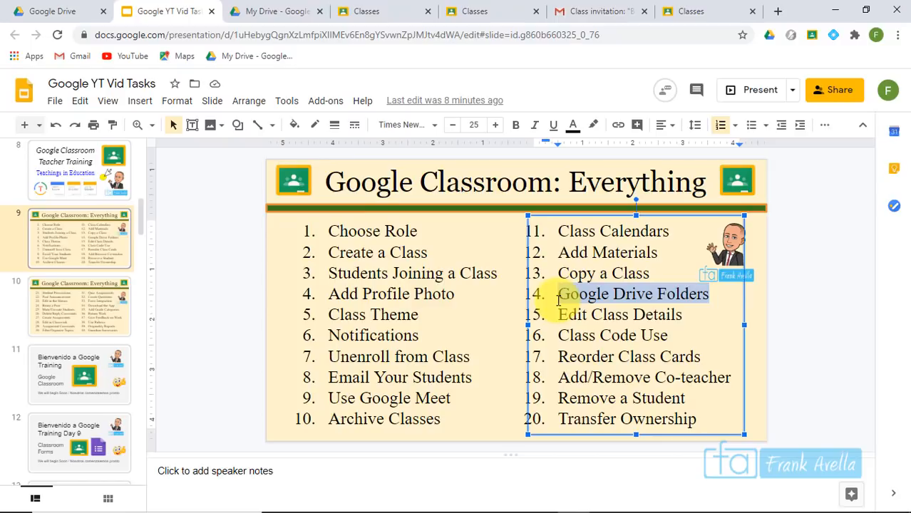
left_click(645, 314)
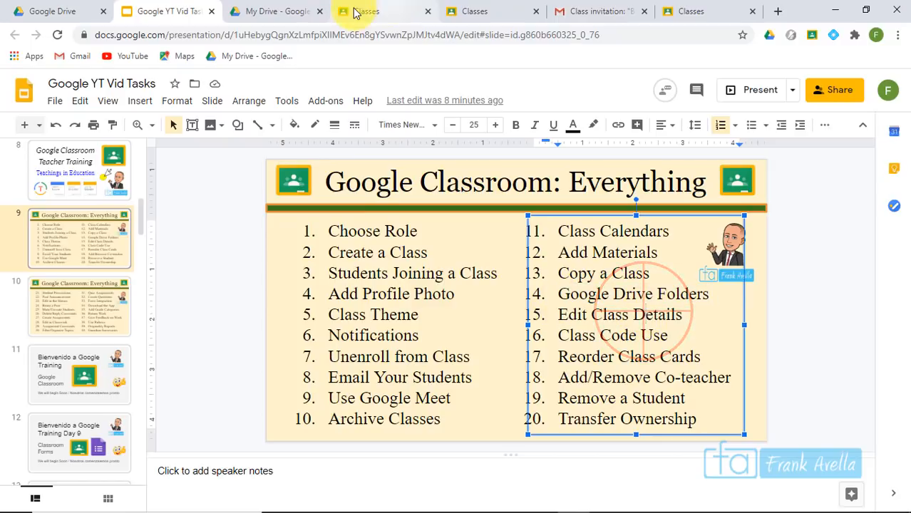
left_click(357, 13)
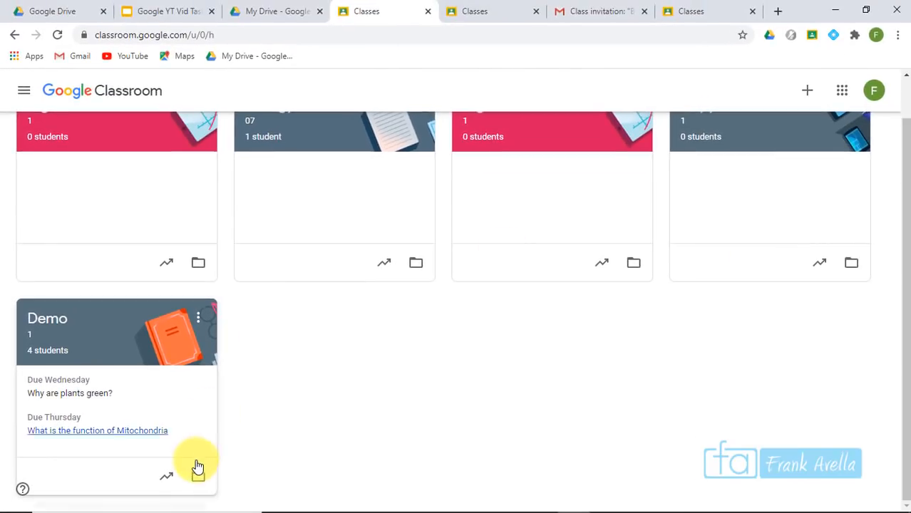
Open the Demo class's Drive folder from its class card
left_click(198, 479)
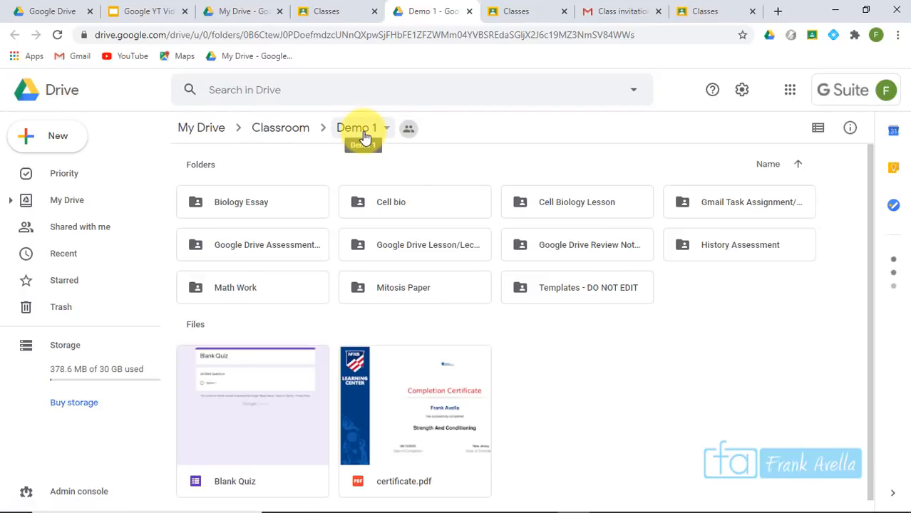
Navigate up to My Drive, then back down through Classroom into the Demo 1 folder
left_click(283, 130)
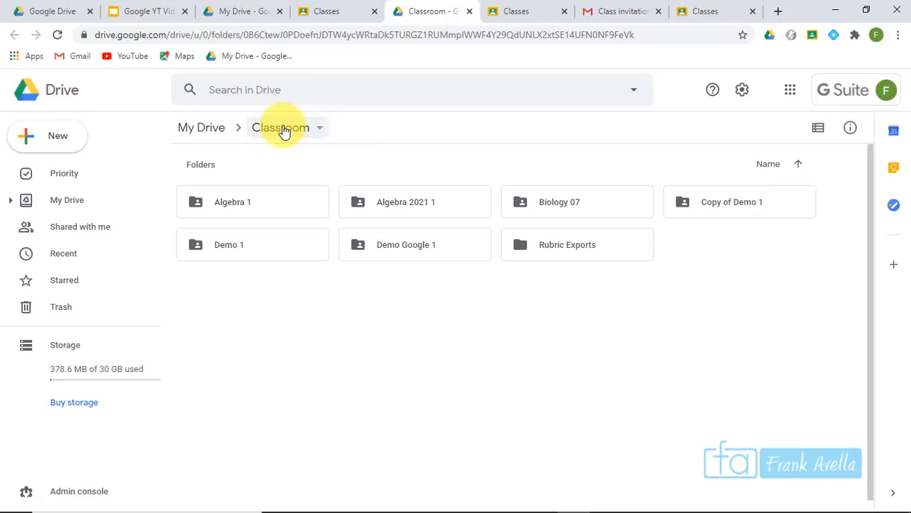
left_click(204, 139)
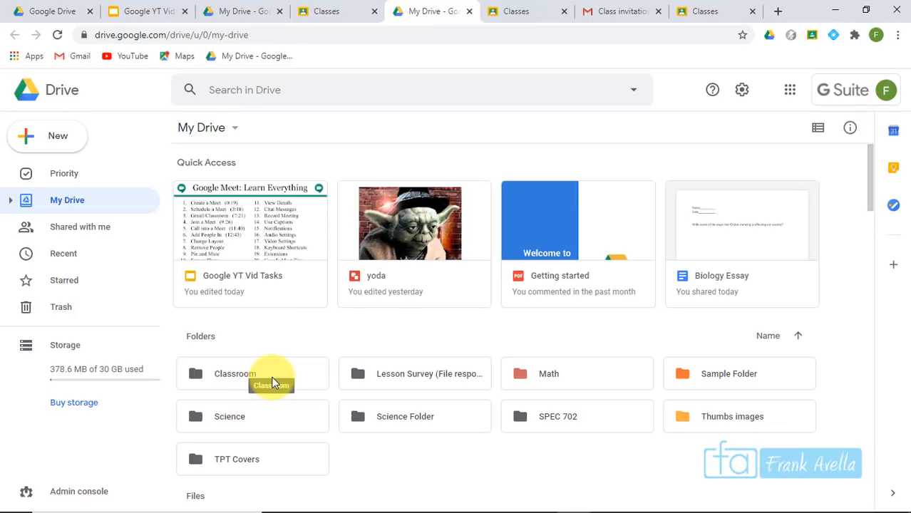
double_click(244, 370)
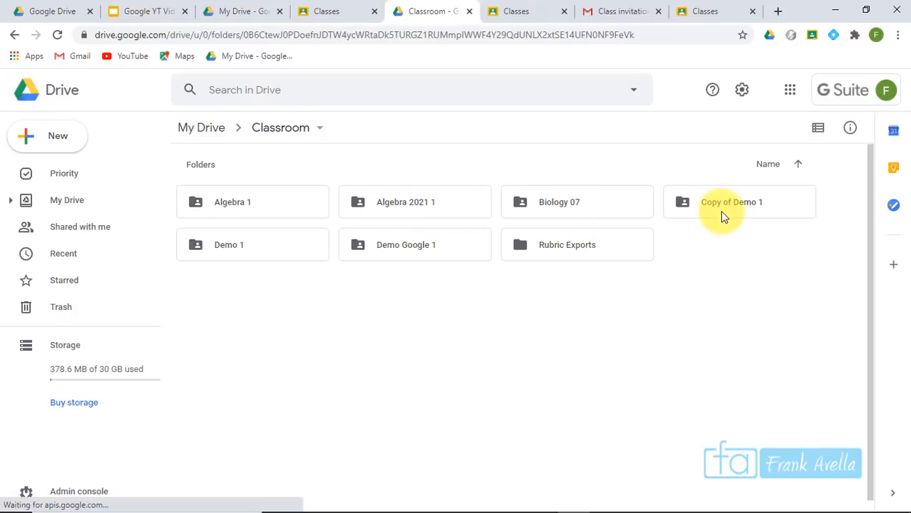
left_click(758, 217)
key("Escape")
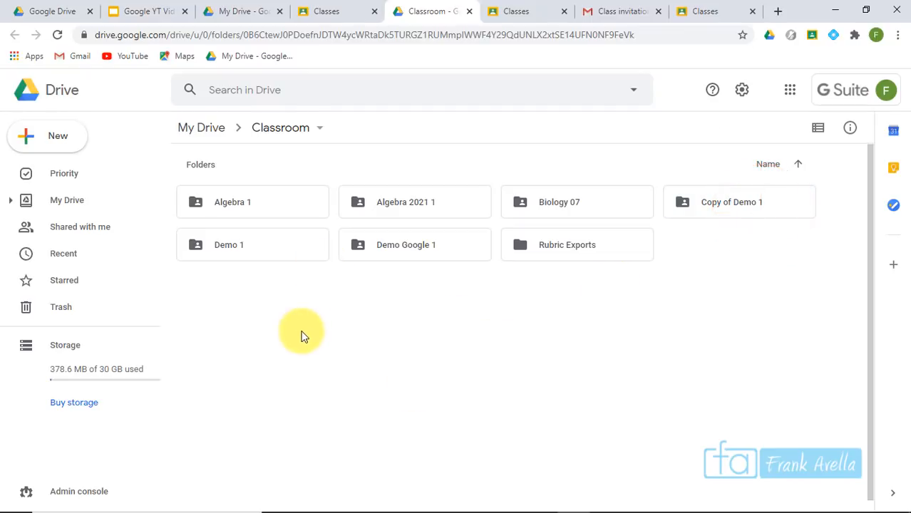
left_click(278, 249)
double_click(278, 250)
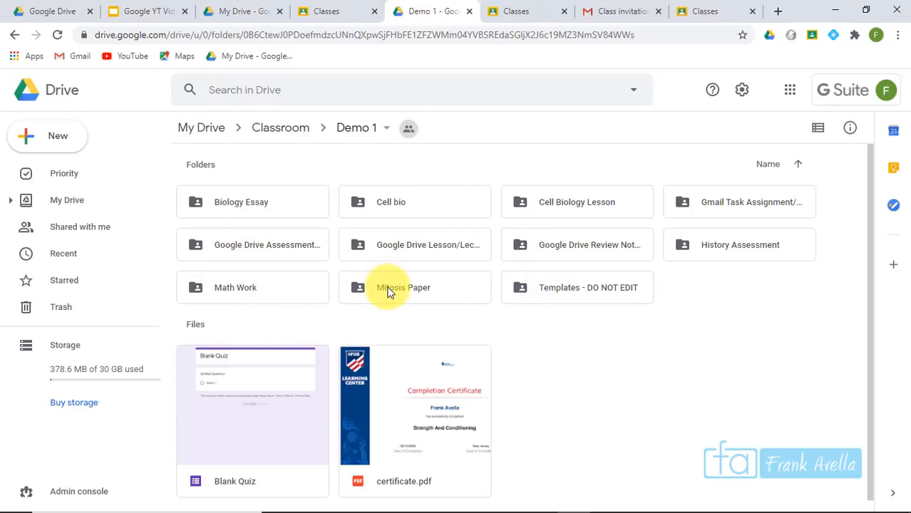
Open the Mitosis Paper submissions folder and highlight 'Class Details' on the task slide
left_click_drag(435, 284, 437, 290)
double_click(437, 291)
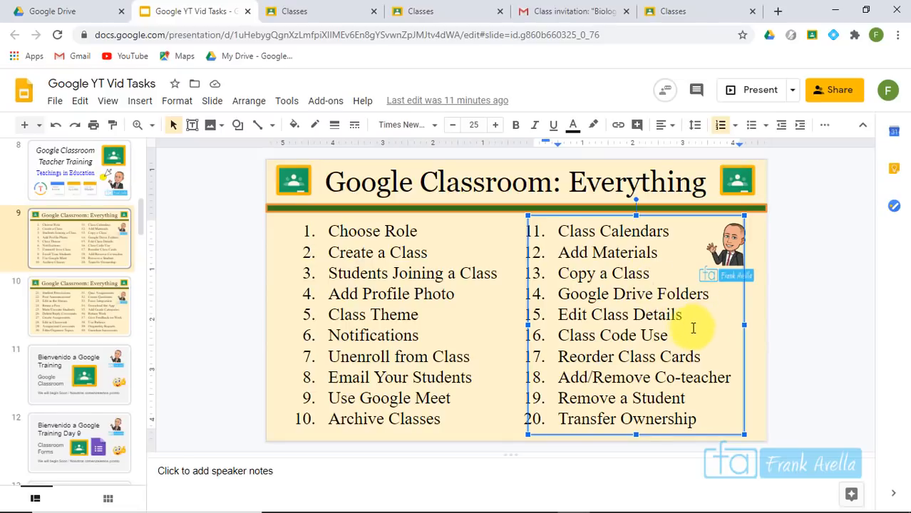
left_click_drag(686, 312, 562, 317)
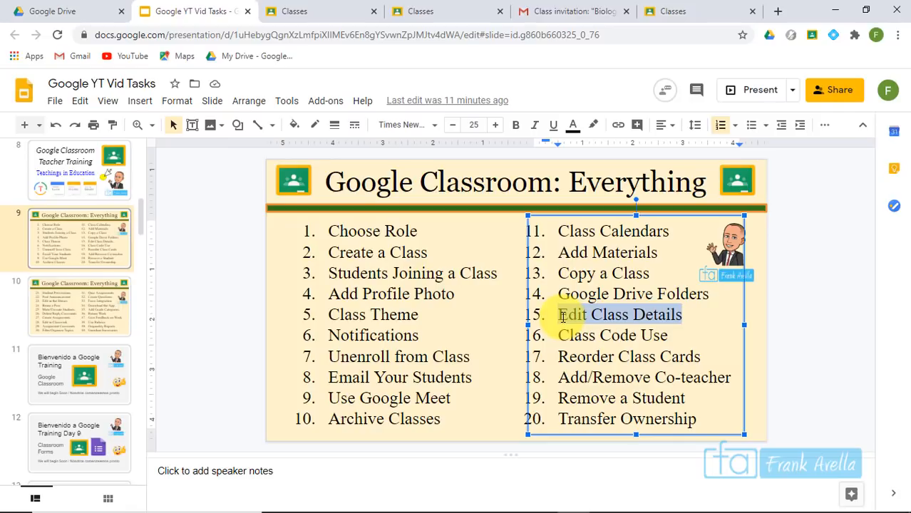
Open the original Algebra class and expand its banner to show subject Math and room 306
left_click(299, 10)
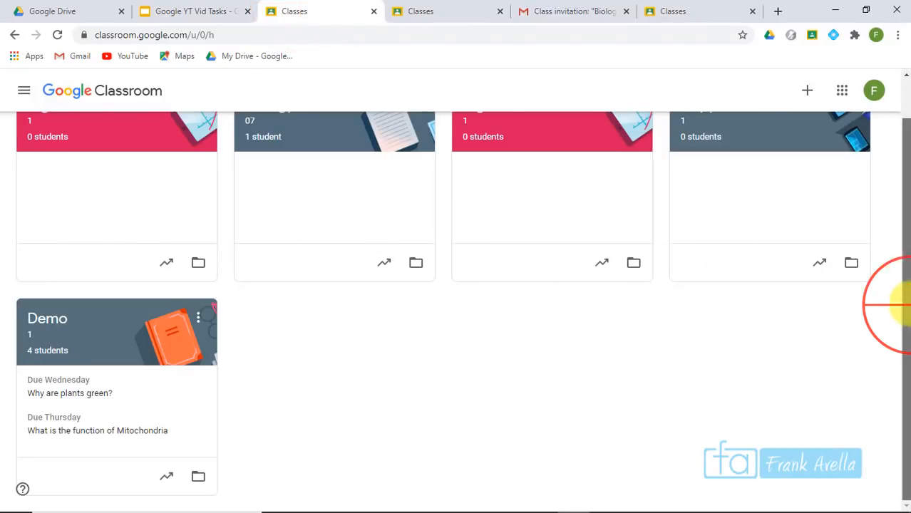
left_click_drag(903, 305, 902, 173)
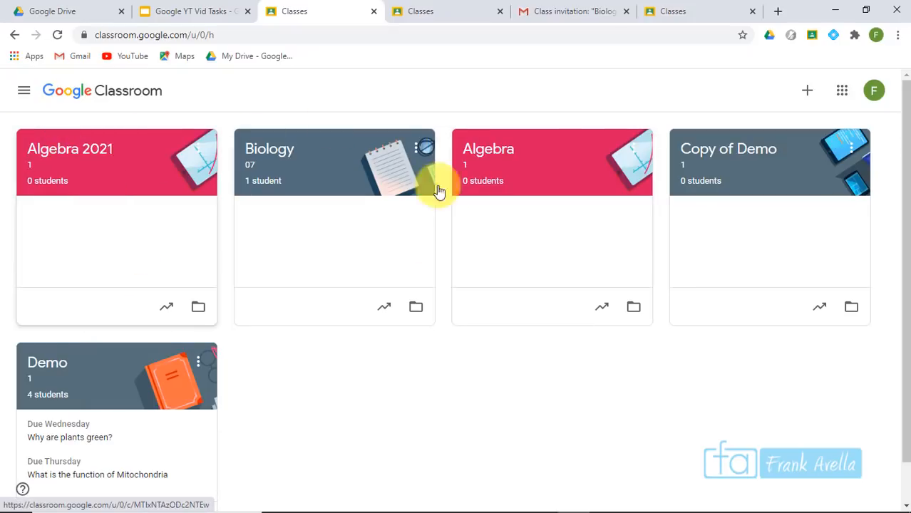
left_click(508, 153)
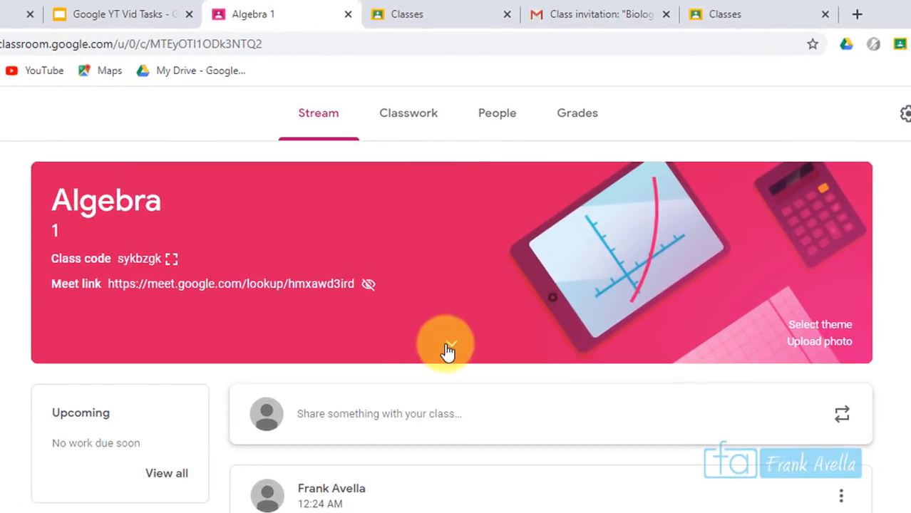
left_click(447, 351)
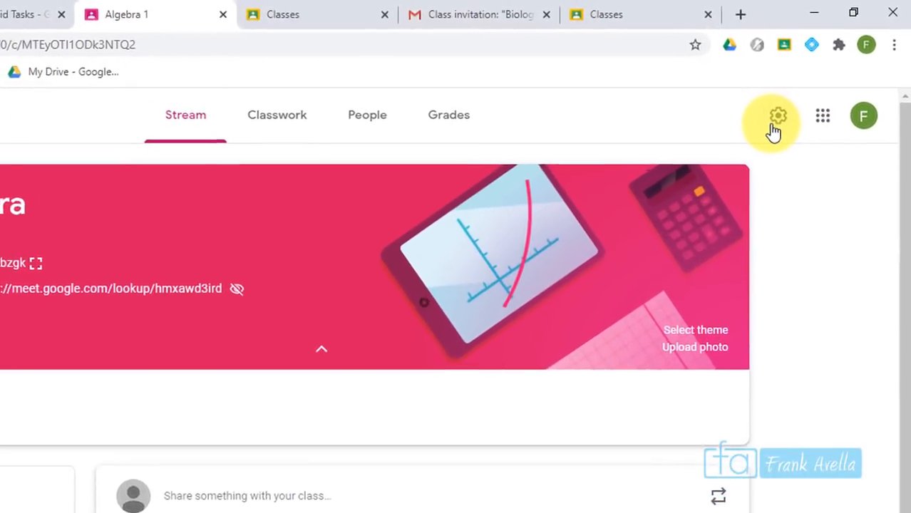
Set Algebra's section to 3 and room to Virtual Classroom, add a math-topics description, and save
left_click(774, 128)
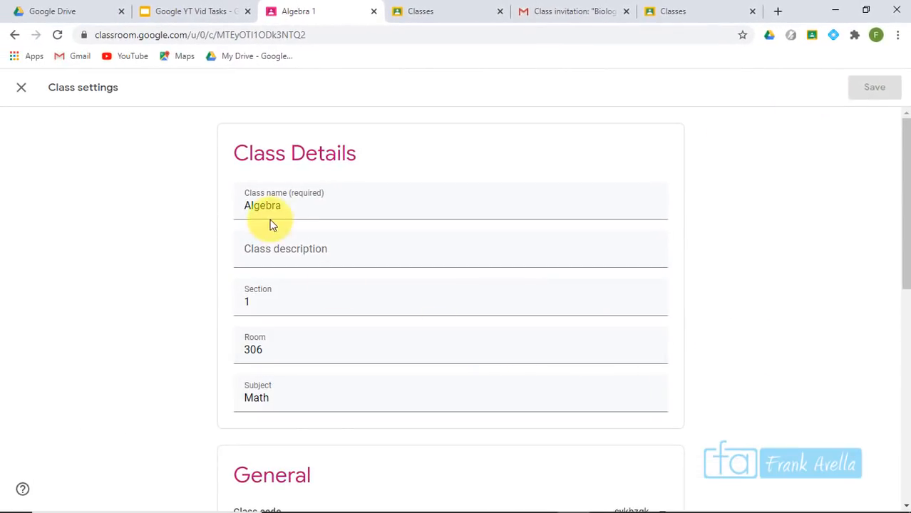
left_click(263, 301)
key("BackSpace")
type("3")
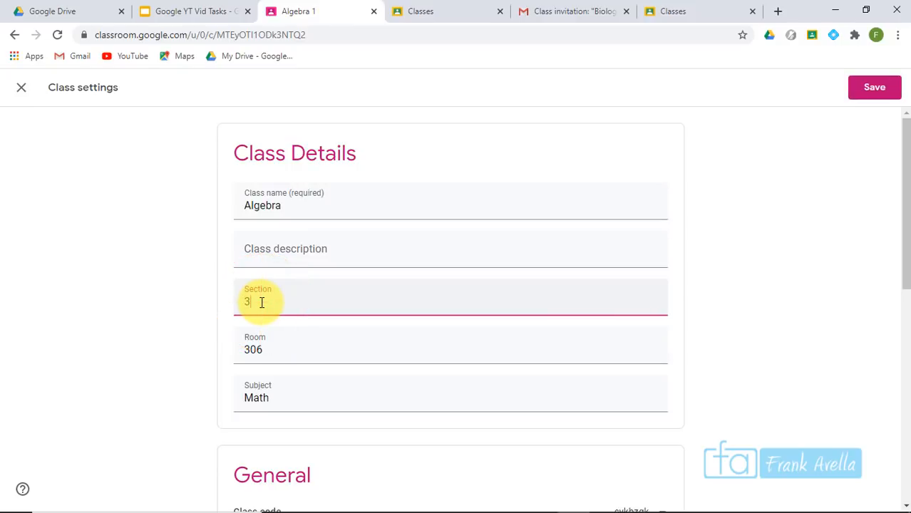
left_click(256, 348)
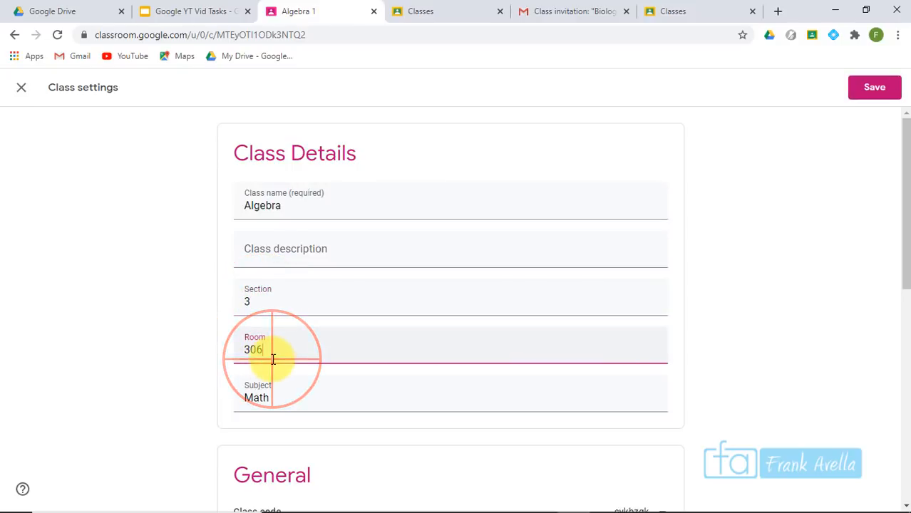
key("BackSpace")
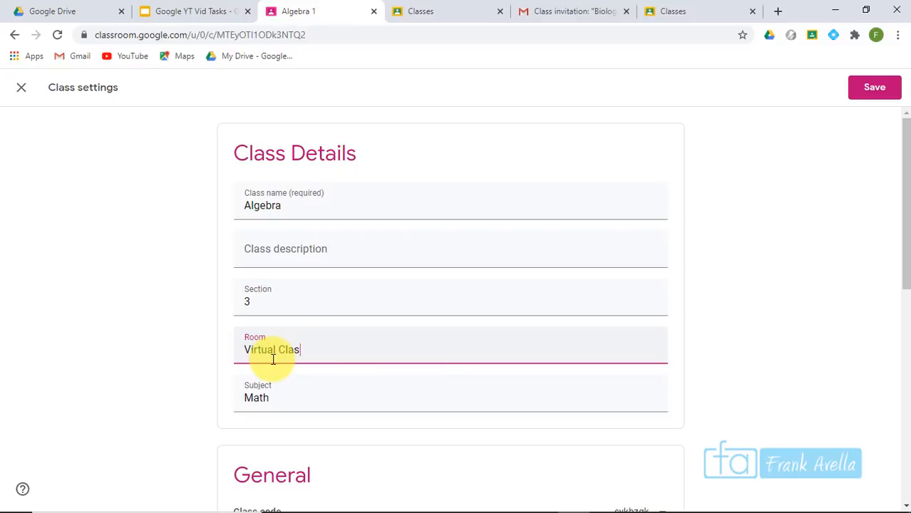
left_click(351, 260)
type("This course will cover math topics etc...")
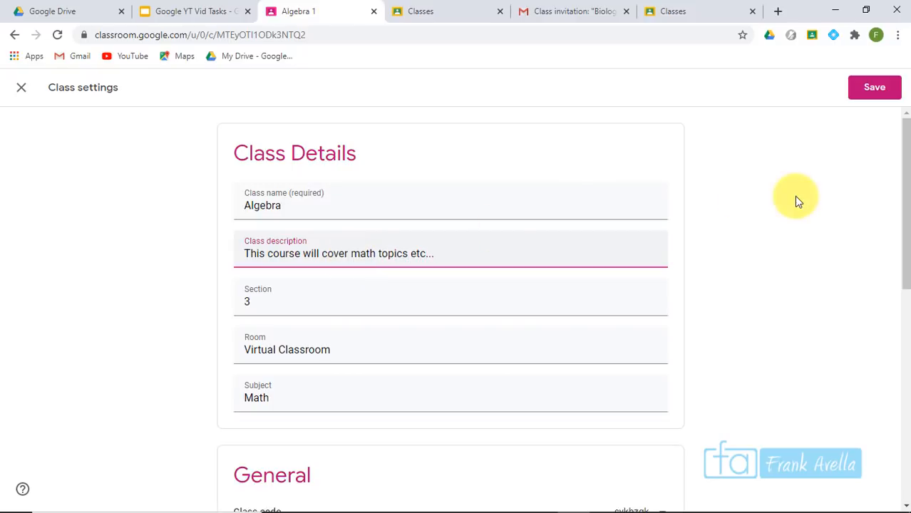
left_click(903, 218)
left_click(867, 94)
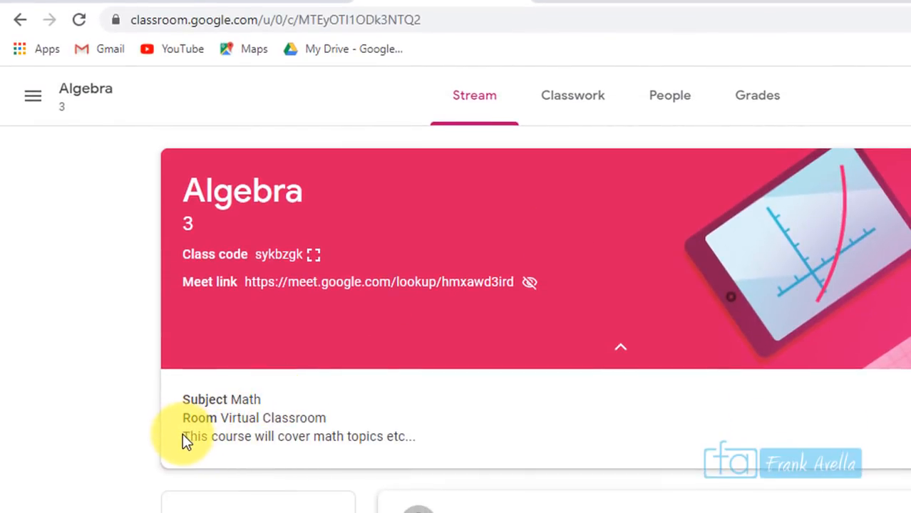
left_click_drag(183, 435, 409, 451)
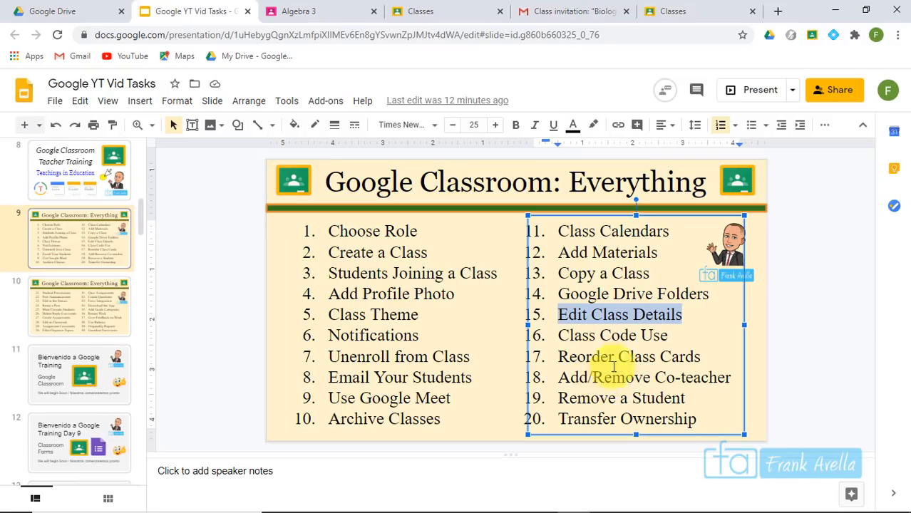
Highlight item 16 'Class Code Use' on the task slide and return to the Algebra class stream
left_click(670, 335)
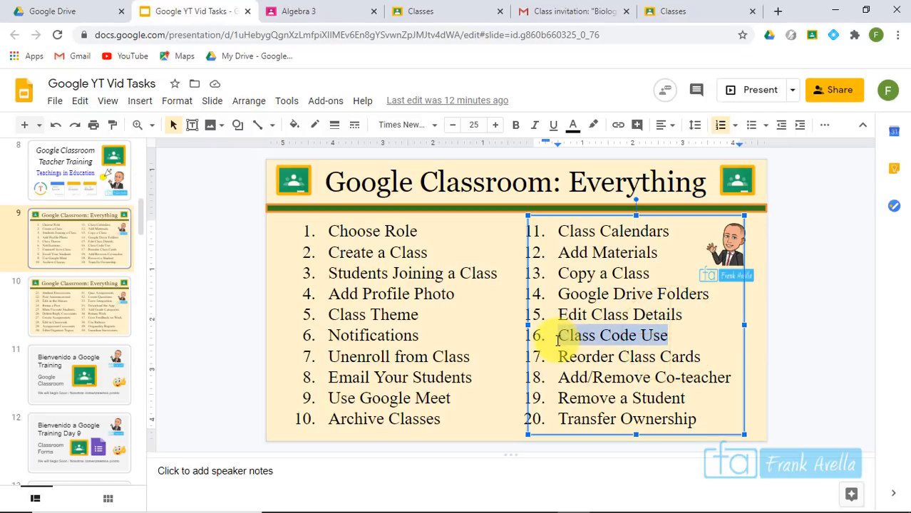
left_click(638, 337)
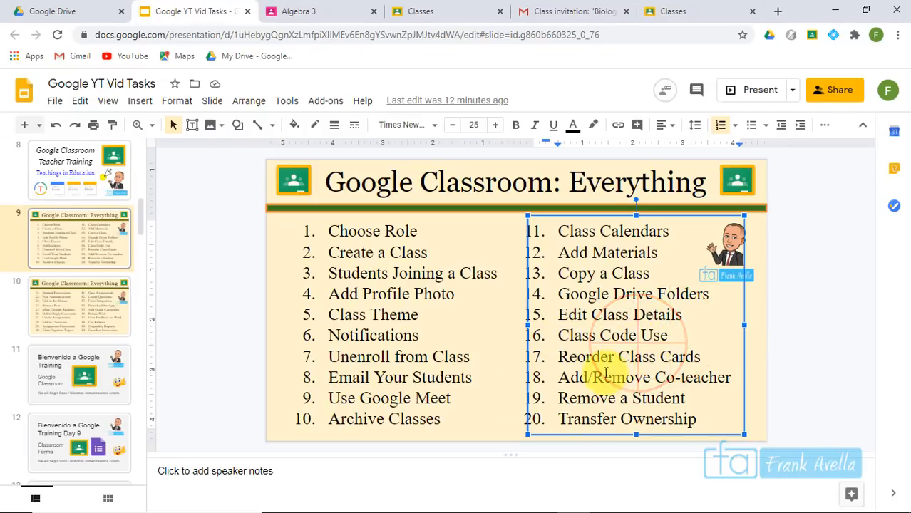
left_click_drag(550, 336, 670, 334)
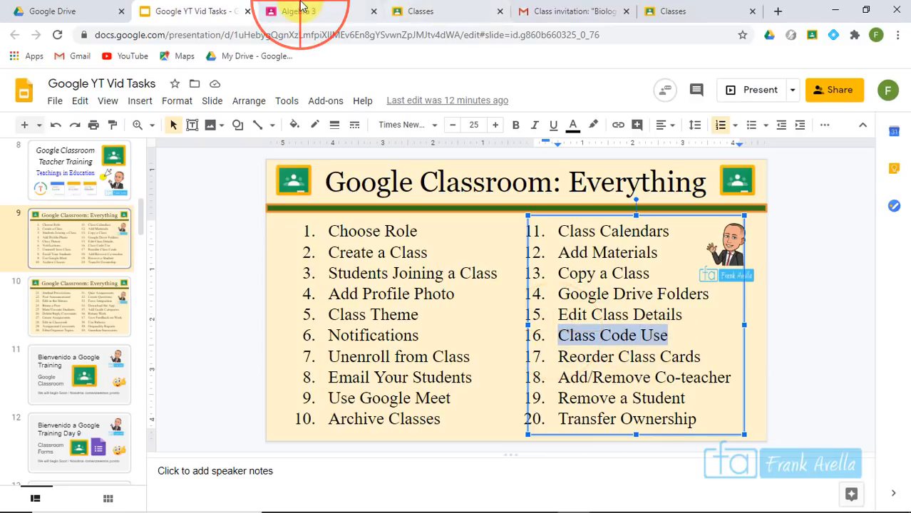
left_click(335, 8)
left_click(451, 280)
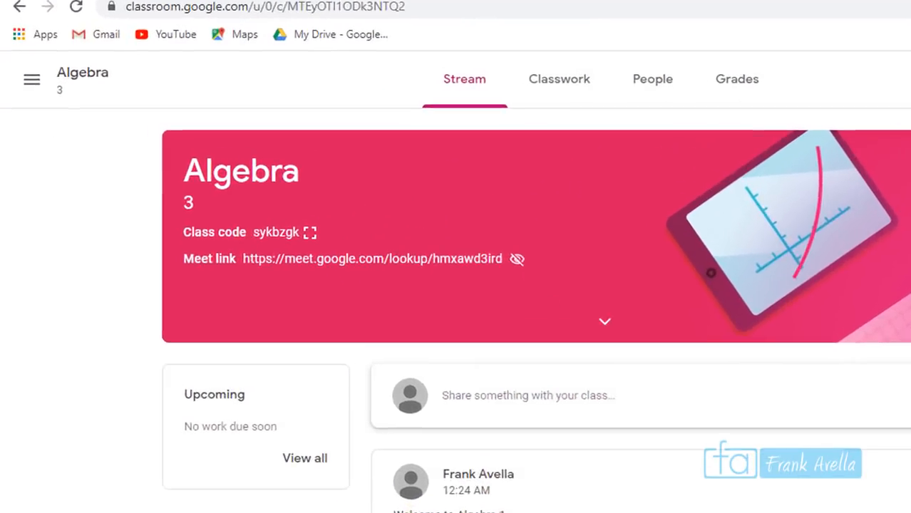
left_click(345, 245)
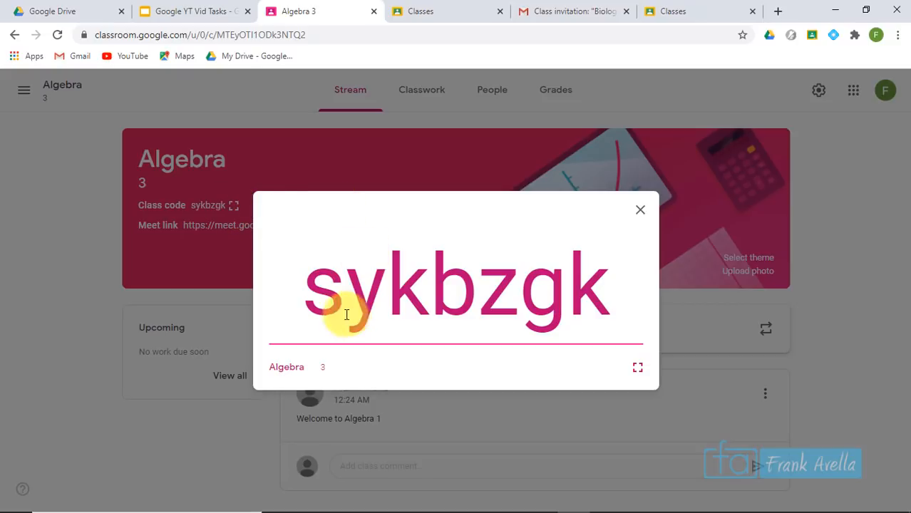
left_click_drag(305, 299, 599, 324)
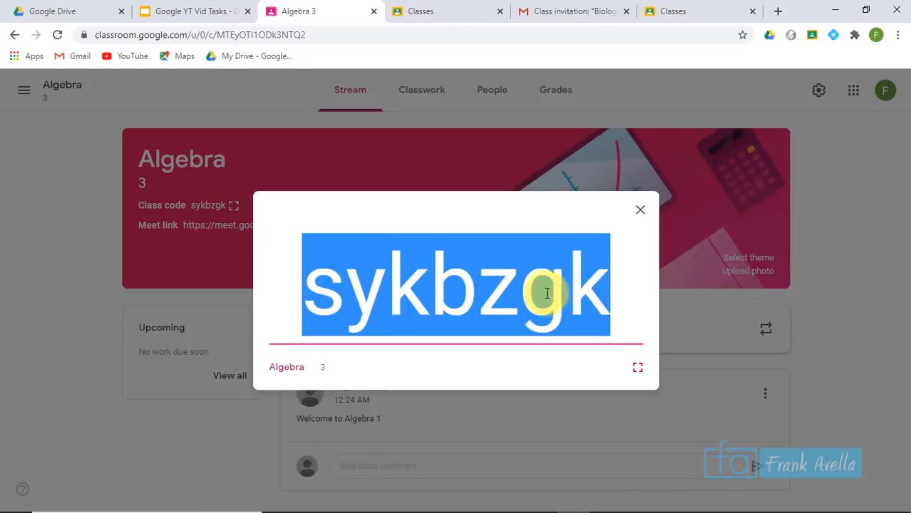
left_click(307, 294)
left_click_drag(307, 293, 641, 302)
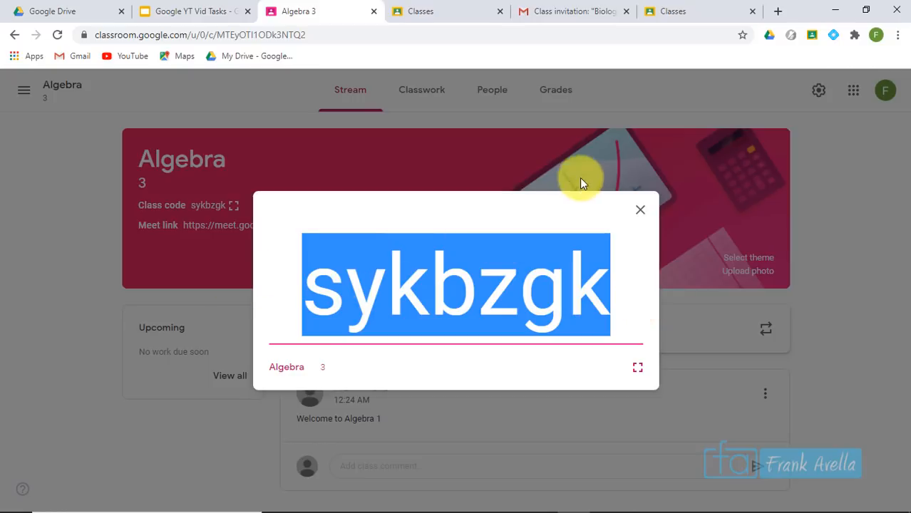
left_click(640, 211)
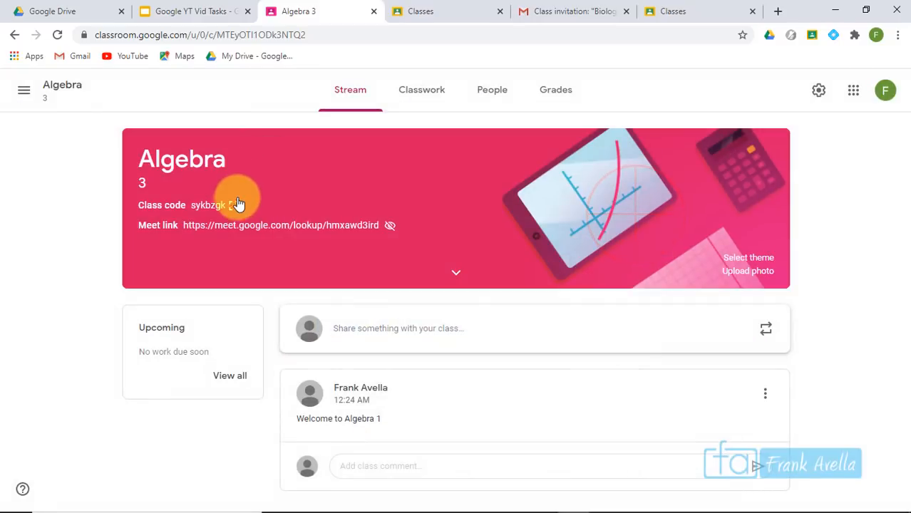
In class settings, display the class code enlarged, then reopen the Class code options menu
left_click(816, 91)
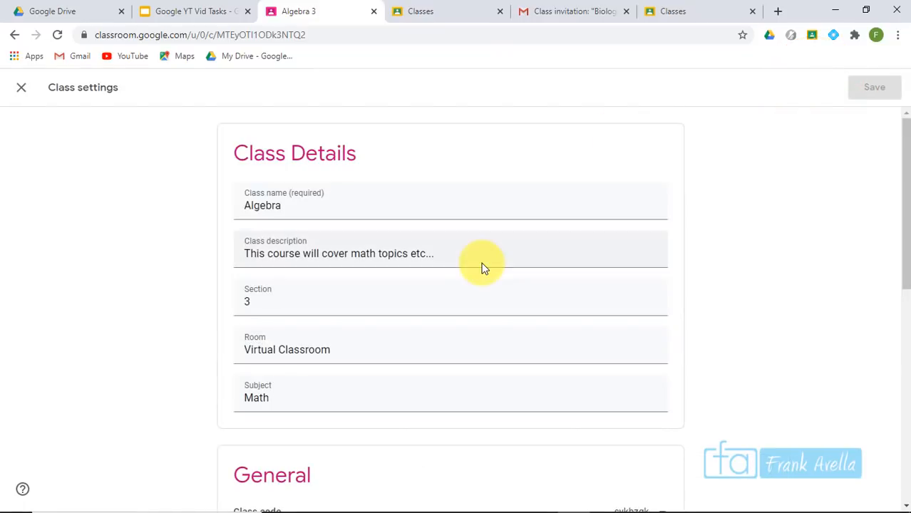
left_click(897, 99)
left_click_drag(903, 160, 884, 291)
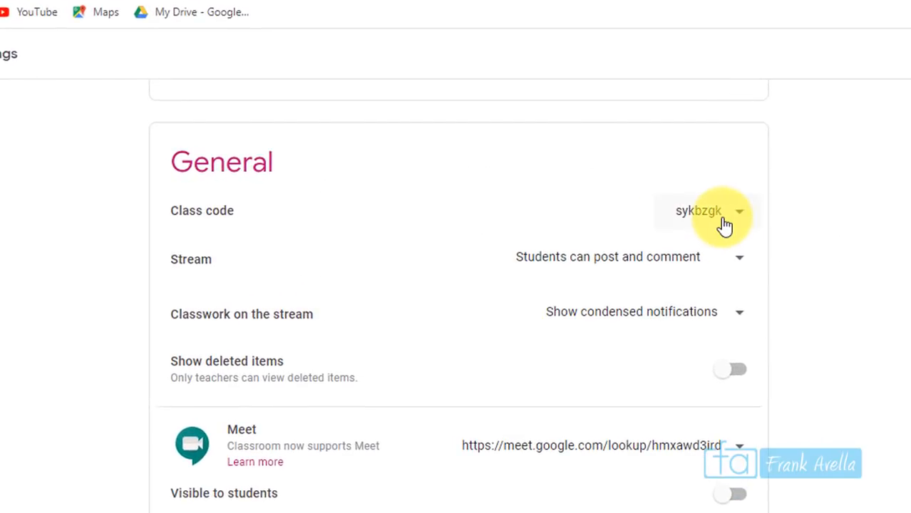
left_click(686, 212)
left_click(684, 254)
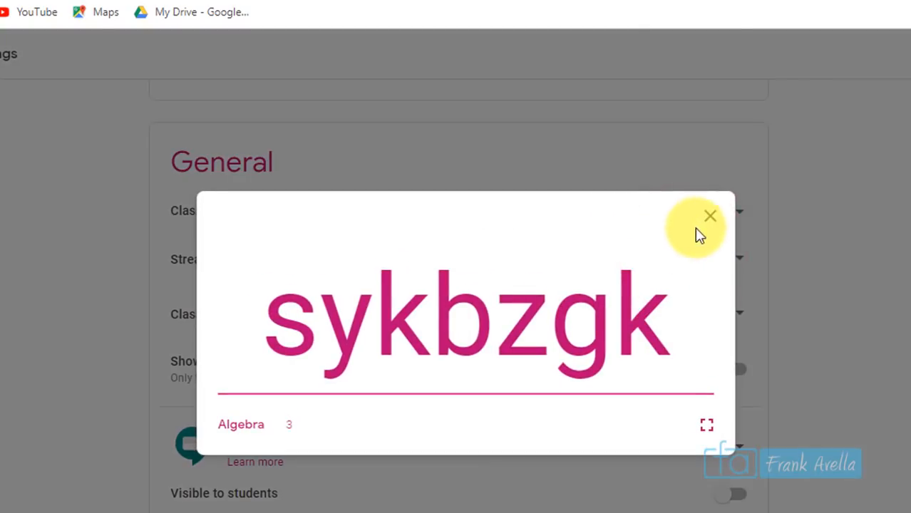
left_click(708, 218)
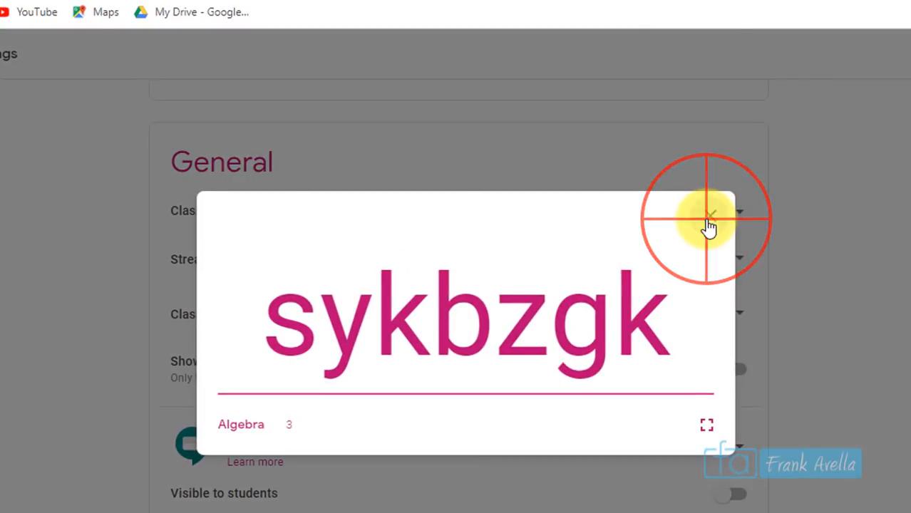
left_click(716, 222)
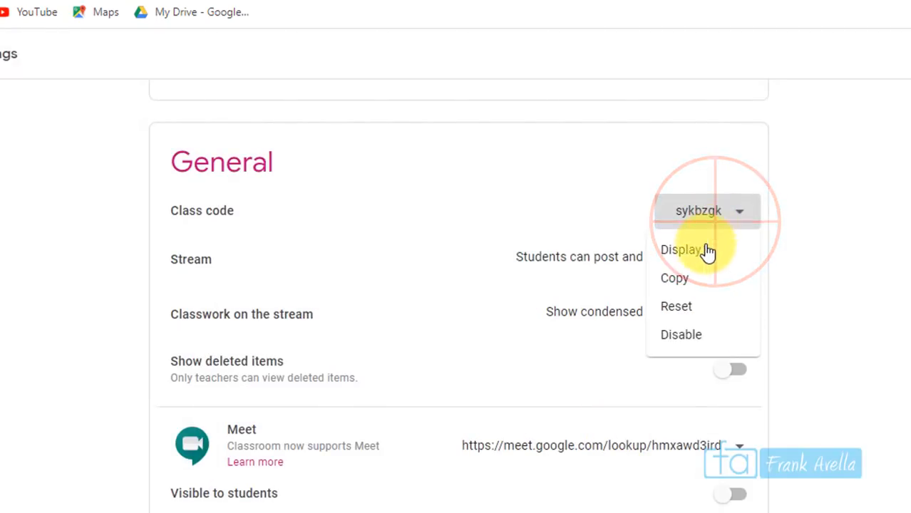
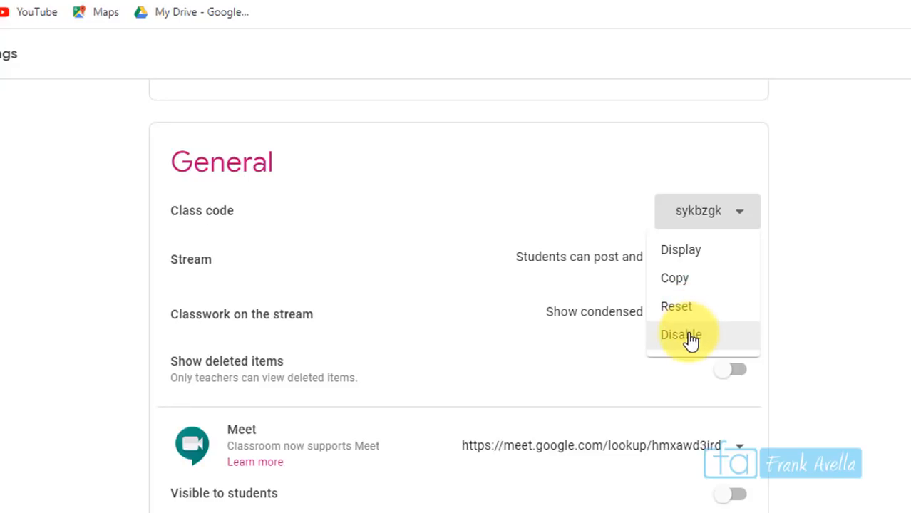
Disable and then re-enable the class code so Algebra gets a fresh code
left_click(690, 341)
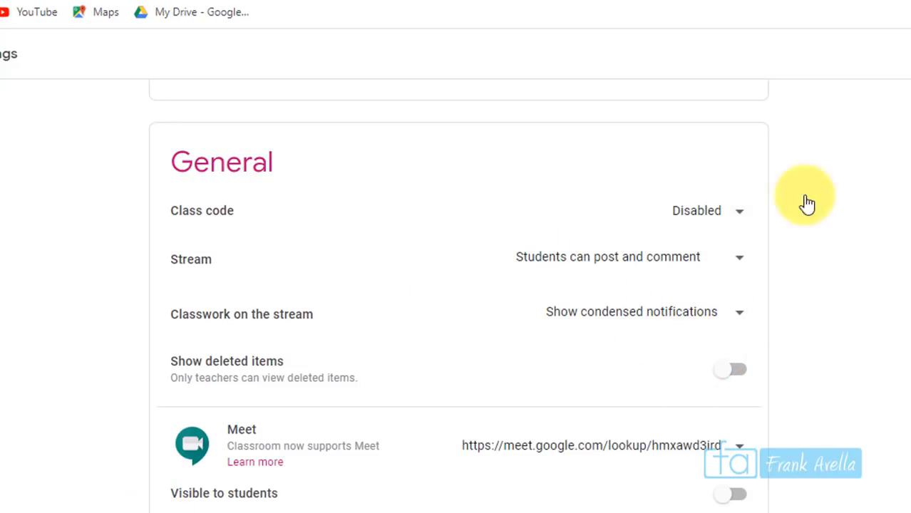
left_click(733, 212)
left_click(691, 261)
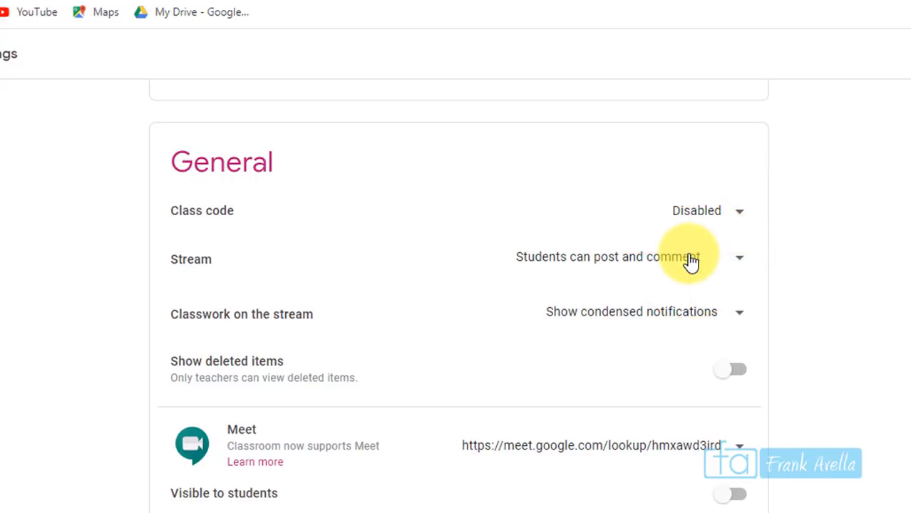
left_click(728, 213)
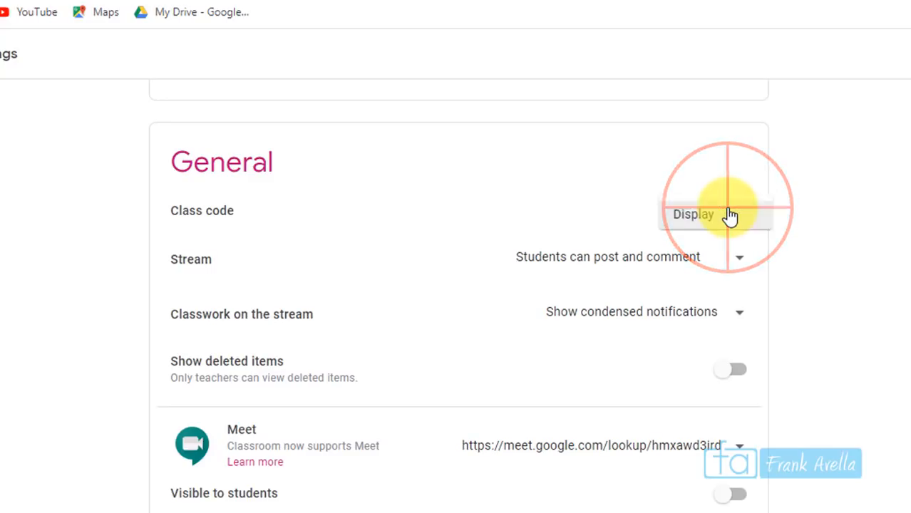
left_click(789, 243)
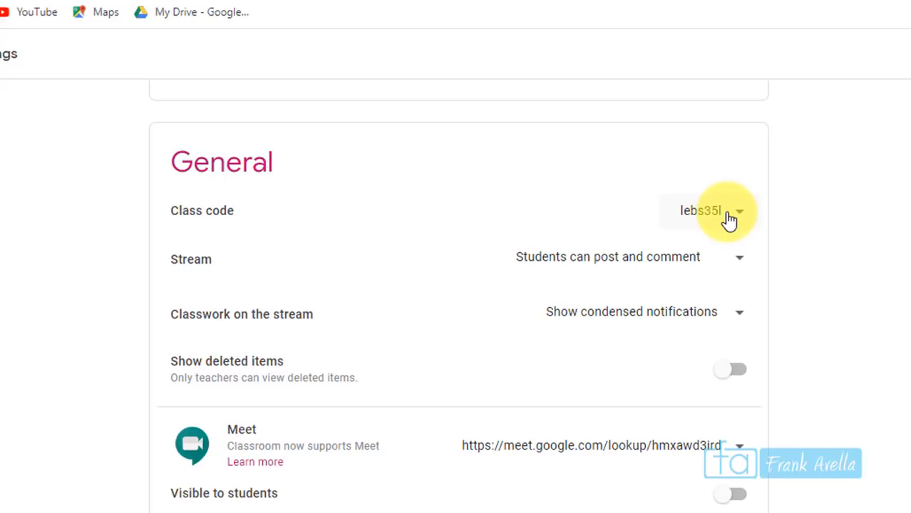
left_click(167, 8)
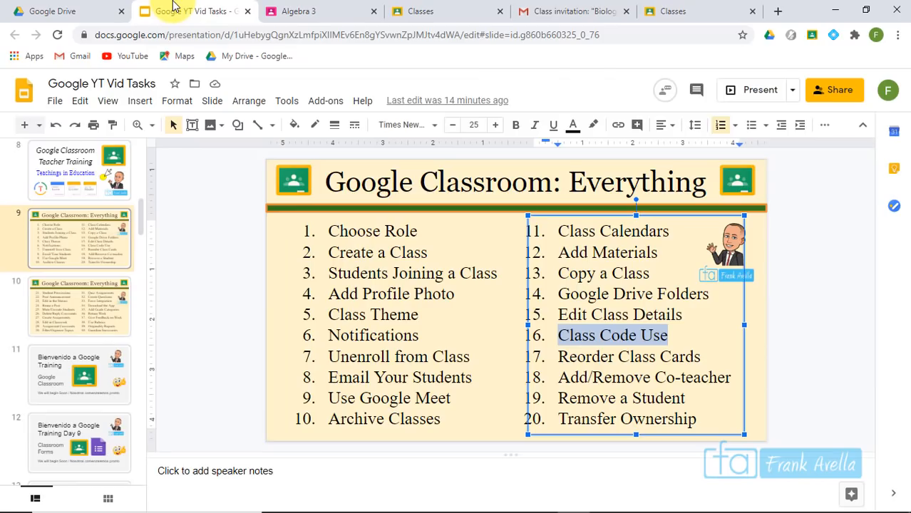
Highlight 'Reorder Class Cards' on the task slide and bring the Classroom home page forward
left_click(613, 378)
left_click_drag(699, 357, 560, 358)
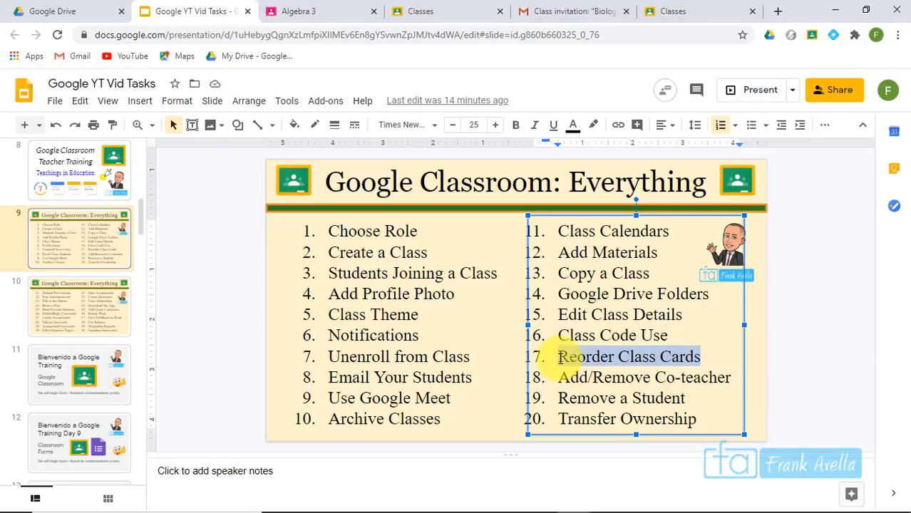
left_click(606, 499)
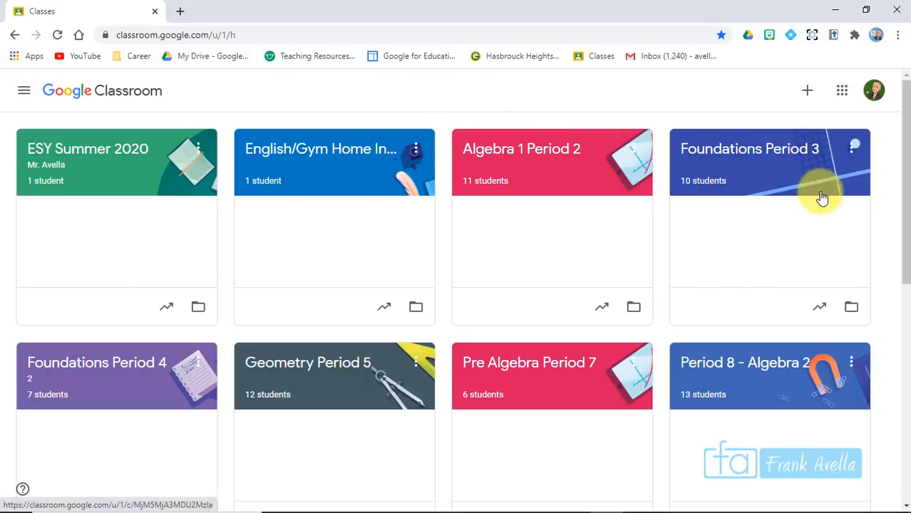
Move the Writing Home Instruction class card into the first position
left_click_drag(903, 102, 892, 228)
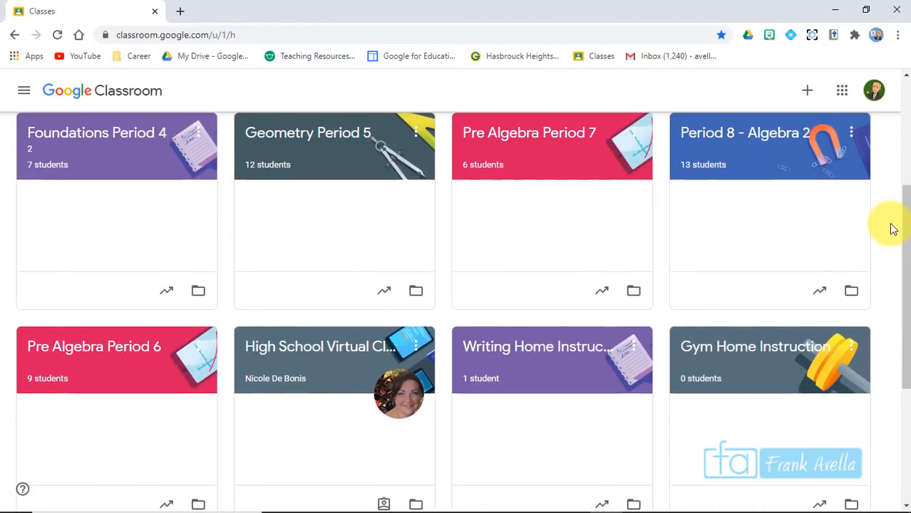
left_click(530, 346)
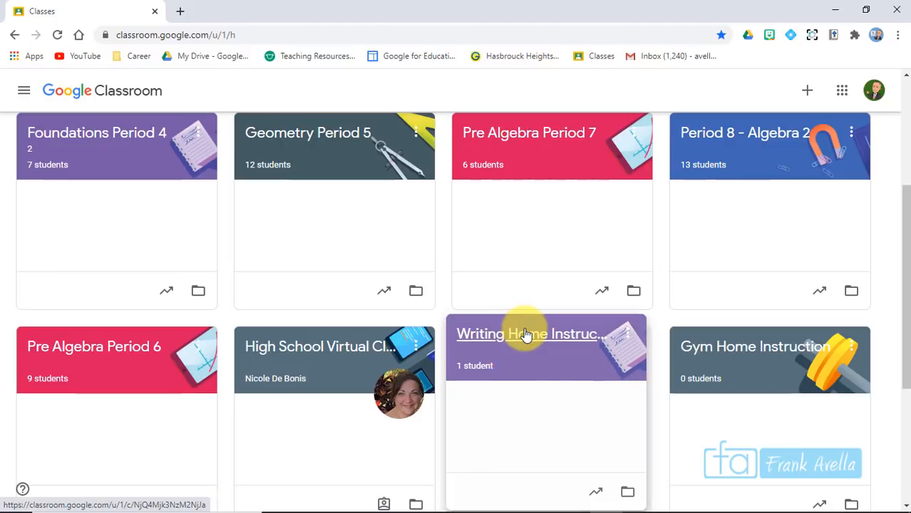
left_click_drag(525, 335, 71, 138)
left_click_drag(905, 274, 905, 163)
left_click(116, 357)
left_click_drag(116, 357, 112, 146)
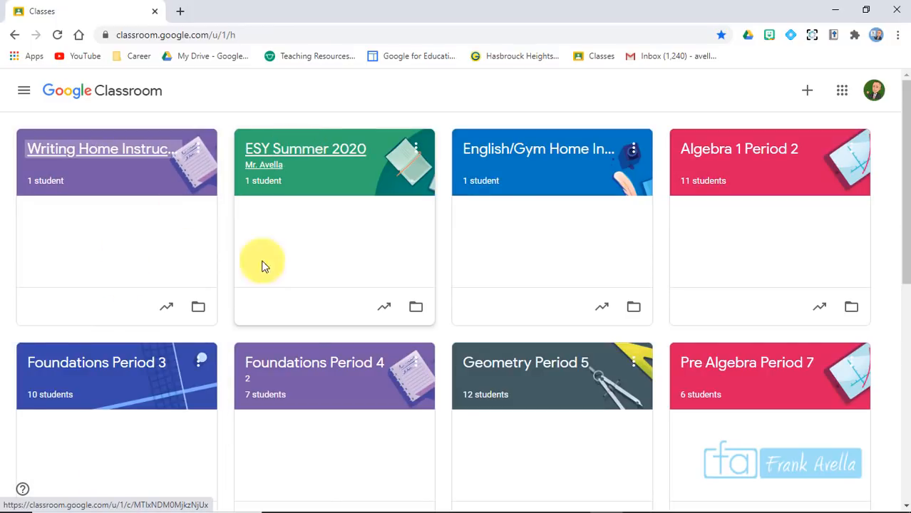
Place Geometry Period 5 second and choose Archive from its options menu
left_click_drag(570, 361, 360, 183)
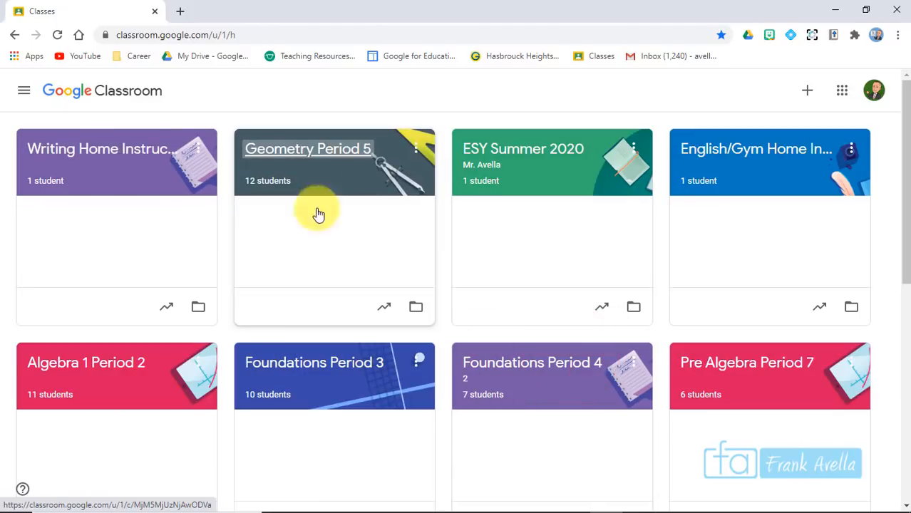
left_click(417, 149)
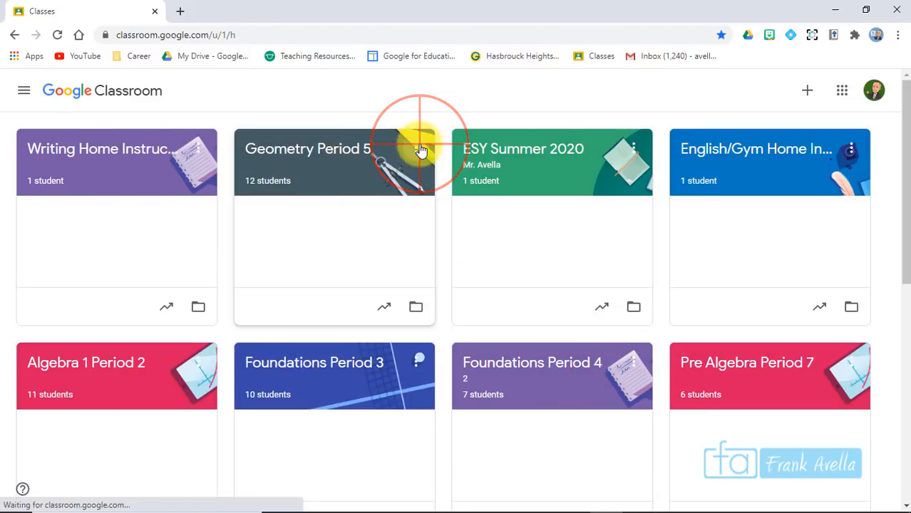
left_click(391, 241)
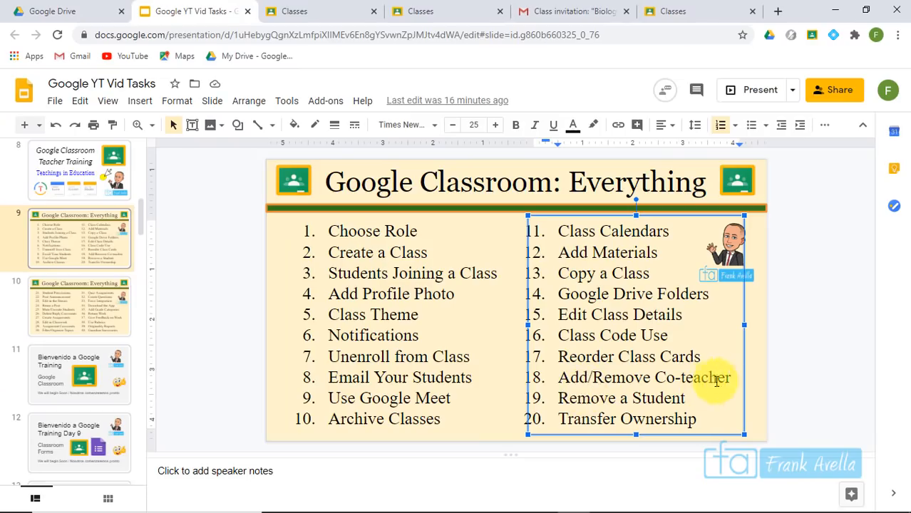
Highlight 'Add/Remove Co-teacher' on the slide and switch to the Algebra 2021 class tab
left_click(730, 378)
left_click_drag(730, 377, 568, 365)
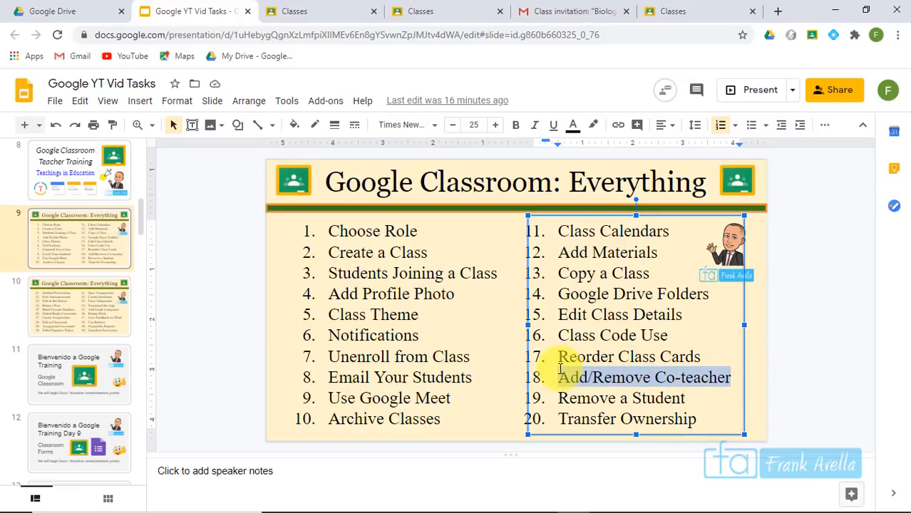
left_click(438, 11)
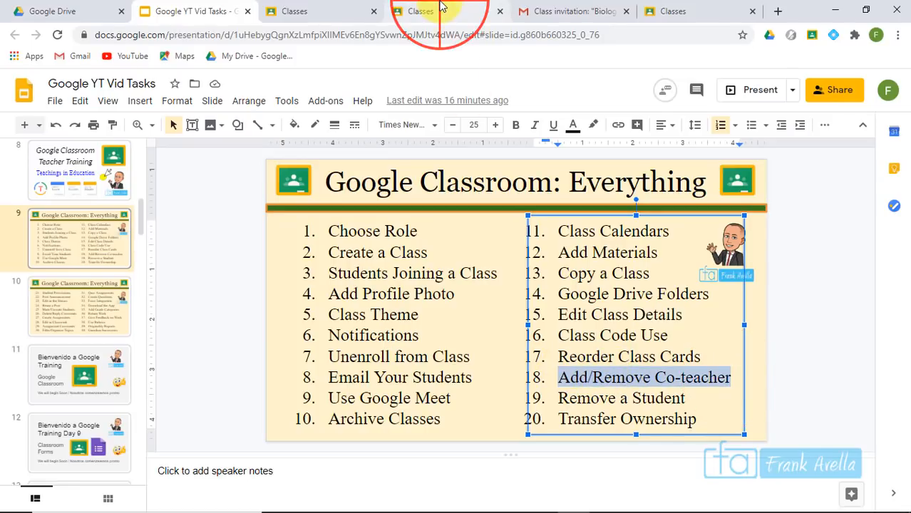
key("ctrl+shift+Tab")
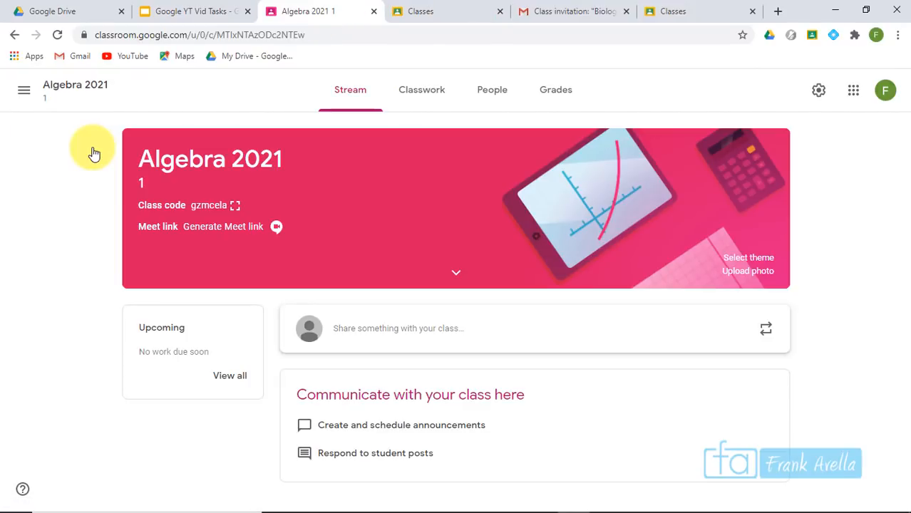
From Algebra 2021's People page, invite the first student test account as a co-teacher
left_click(493, 99)
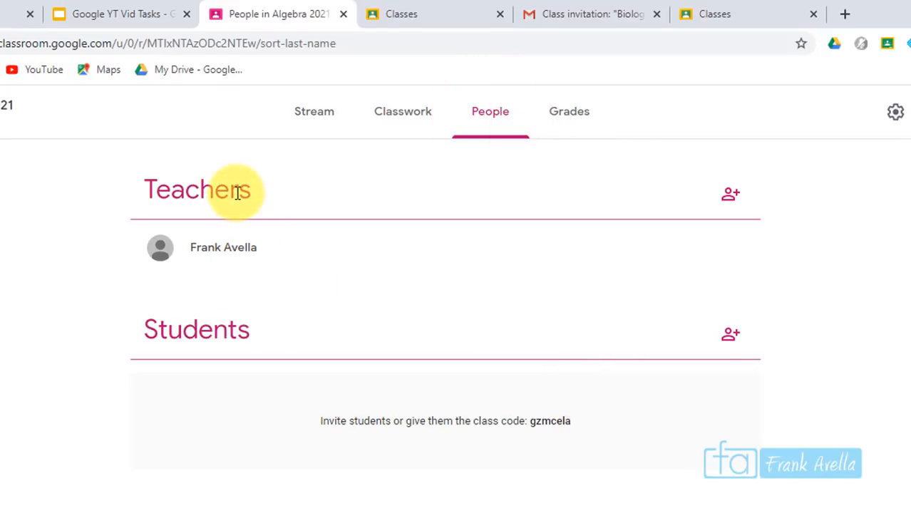
left_click(730, 195)
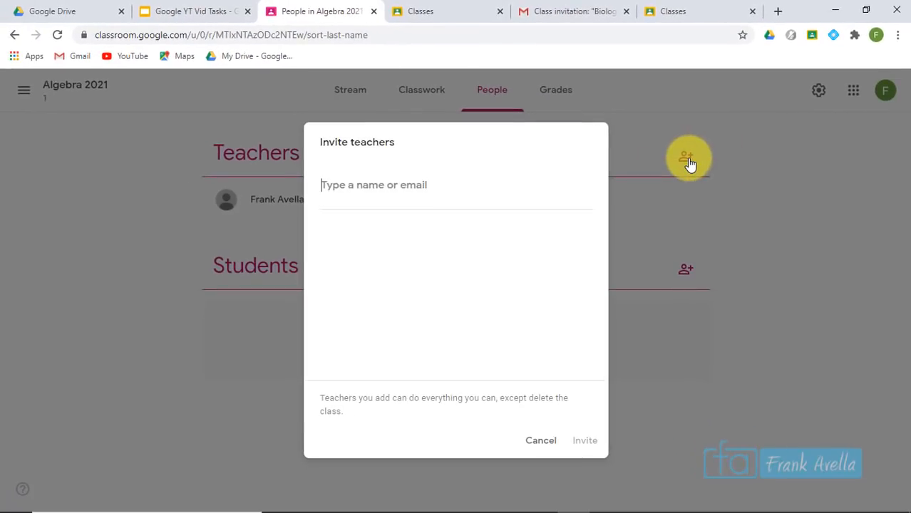
left_click(543, 442)
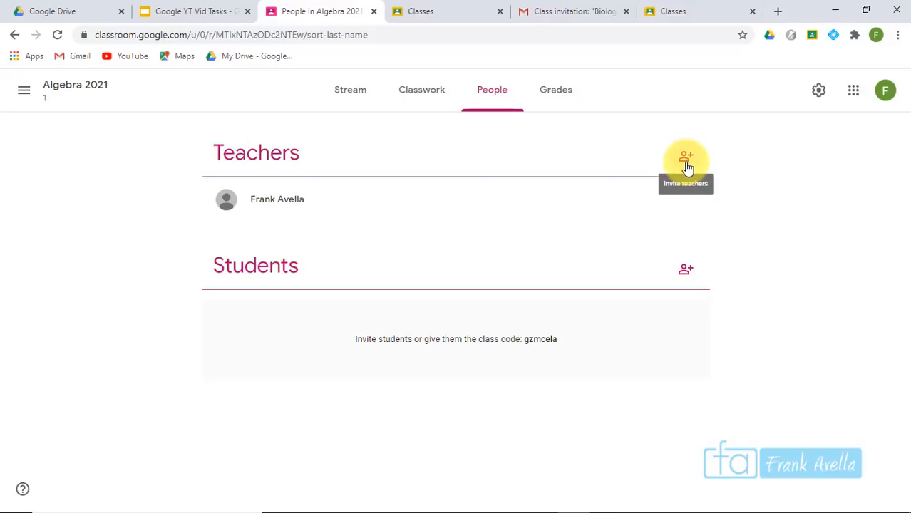
left_click(688, 161)
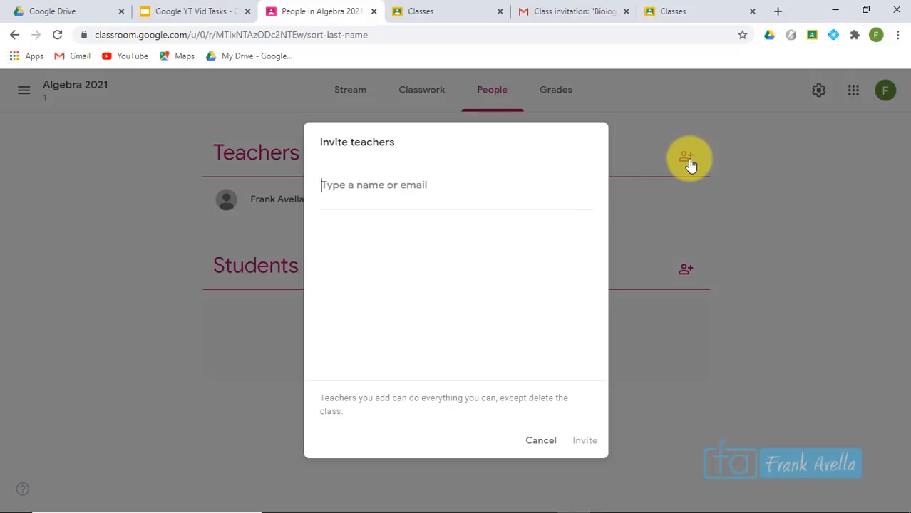
type("s")
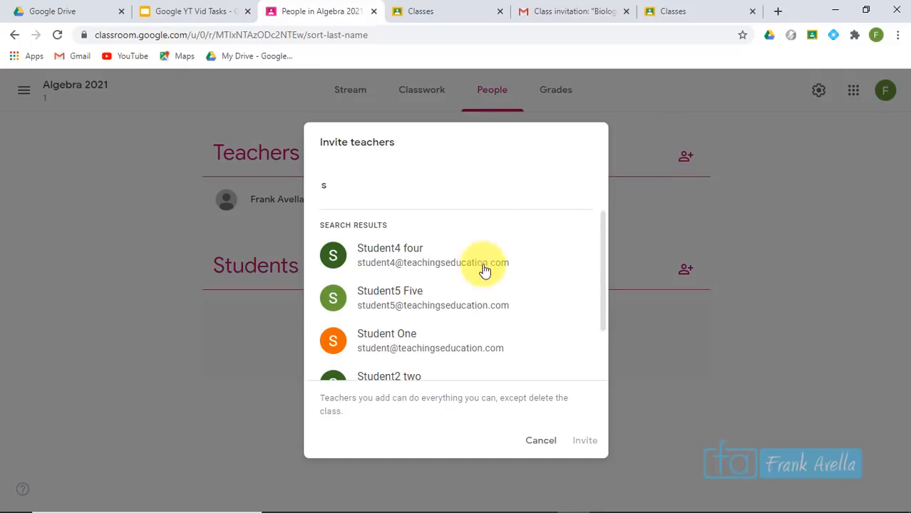
left_click(476, 360)
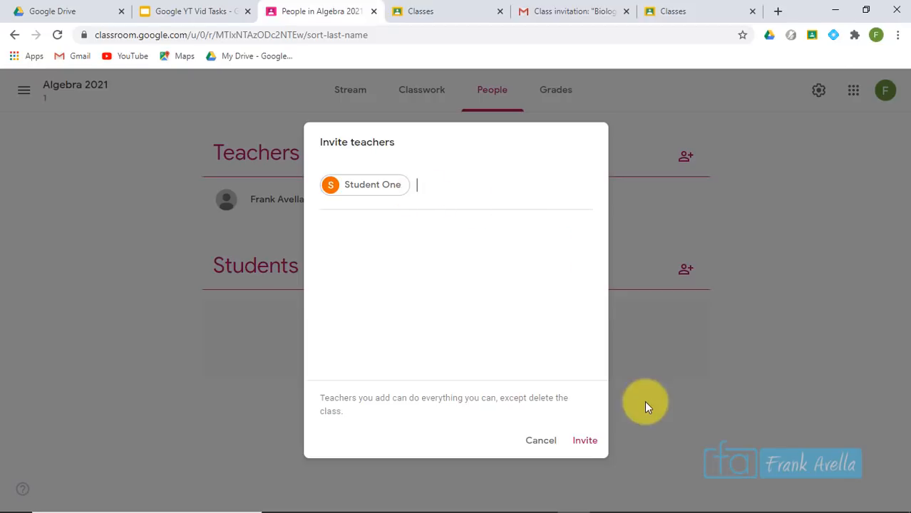
left_click(586, 441)
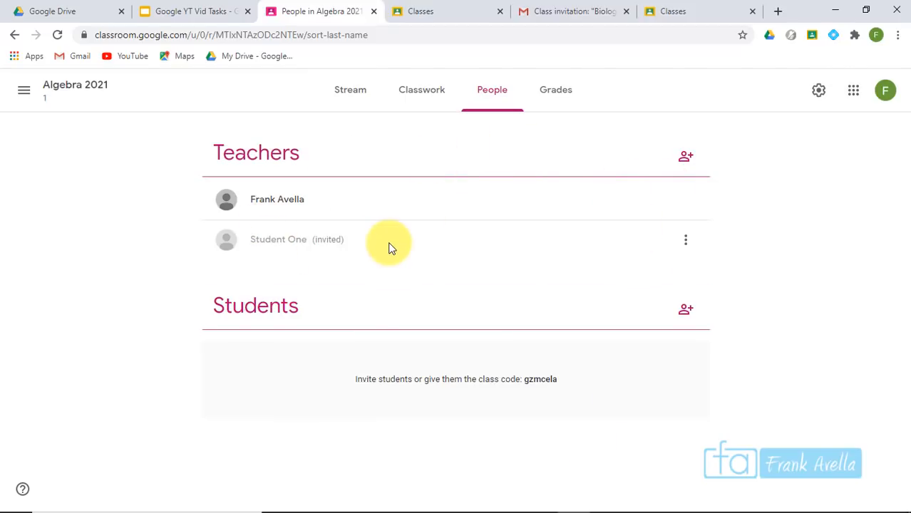
Invite the fourth student test account to co-teach Algebra 2021, then view that account's classes
left_click(684, 168)
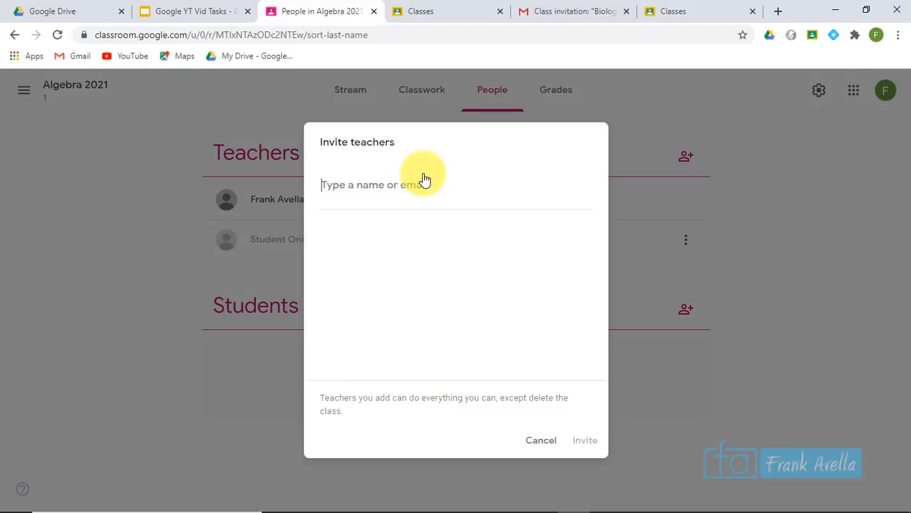
type("stu")
left_click(399, 251)
left_click(581, 449)
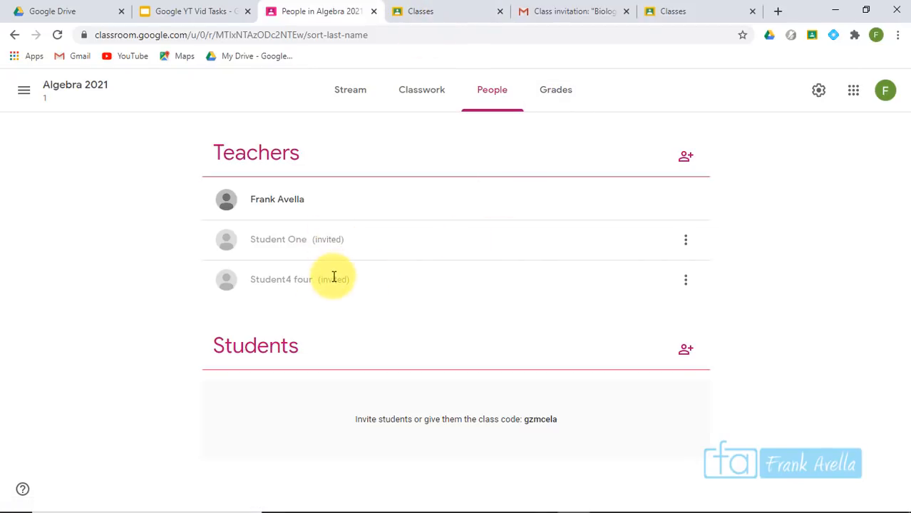
left_click(440, 11)
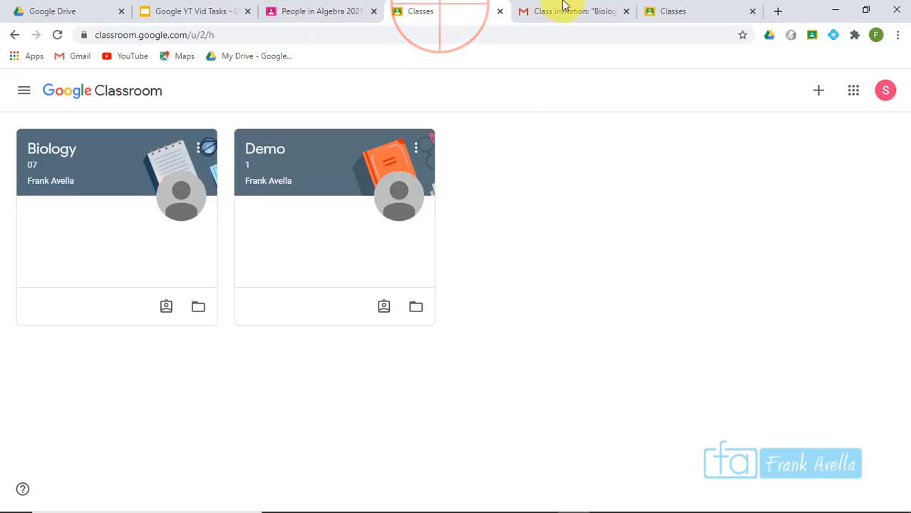
Open the 'Invitation to co-teach: Algebra 2021 1' email in the student's Gmail
left_click(577, 13)
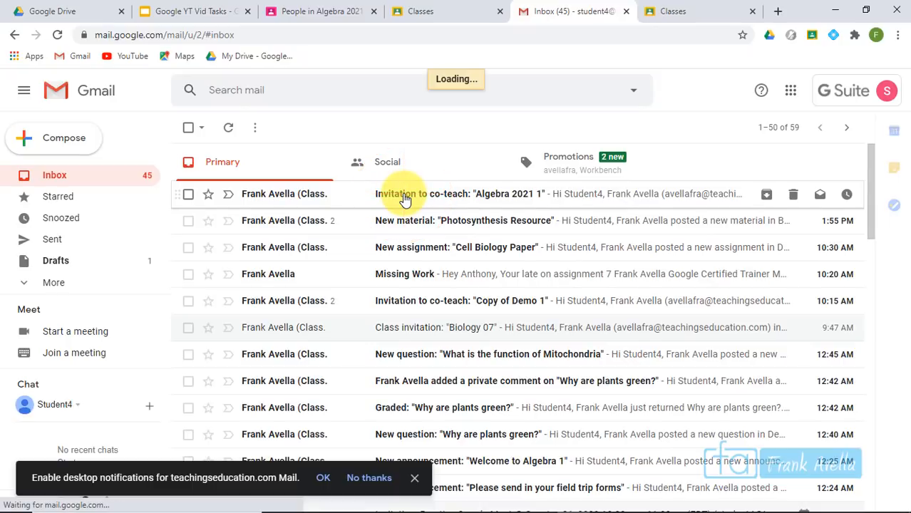
left_click(404, 199)
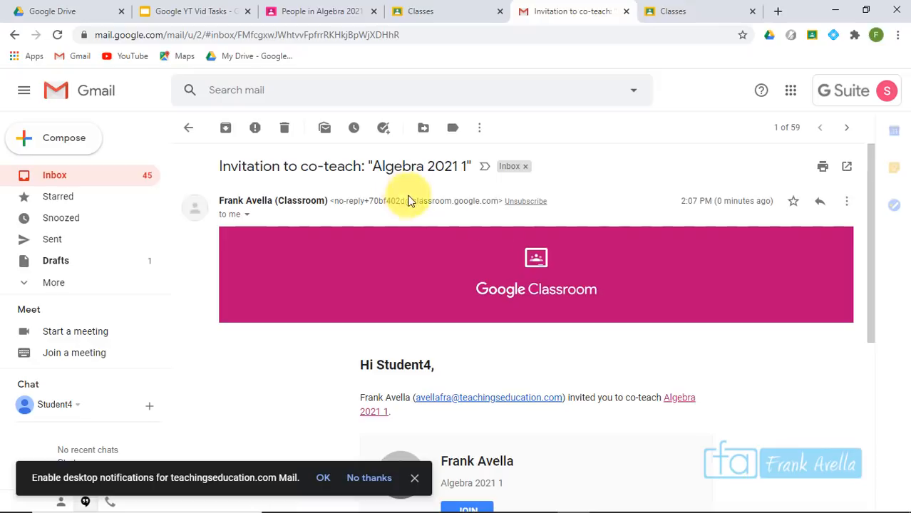
left_click_drag(875, 184, 874, 255)
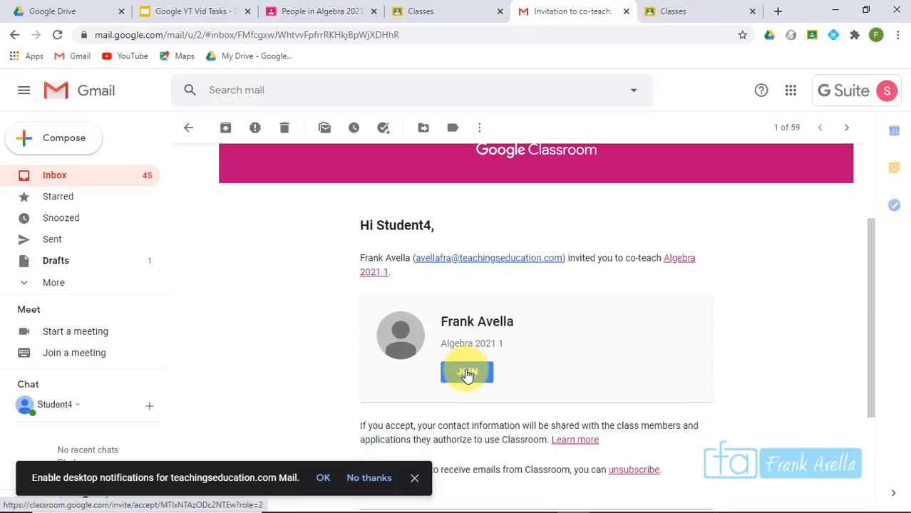
left_click(667, 8)
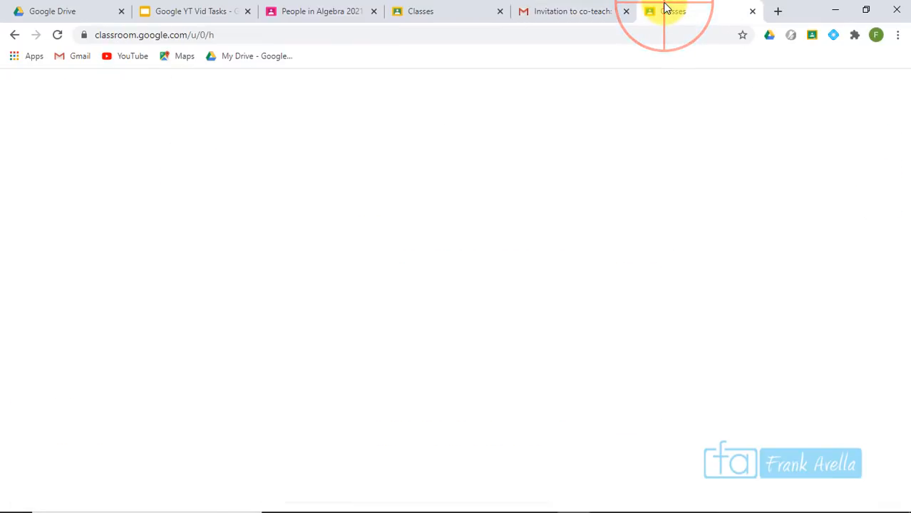
Accept the Algebra 2021 co-teach invitation as the student account and dismiss the Meet popup
left_click(464, 8)
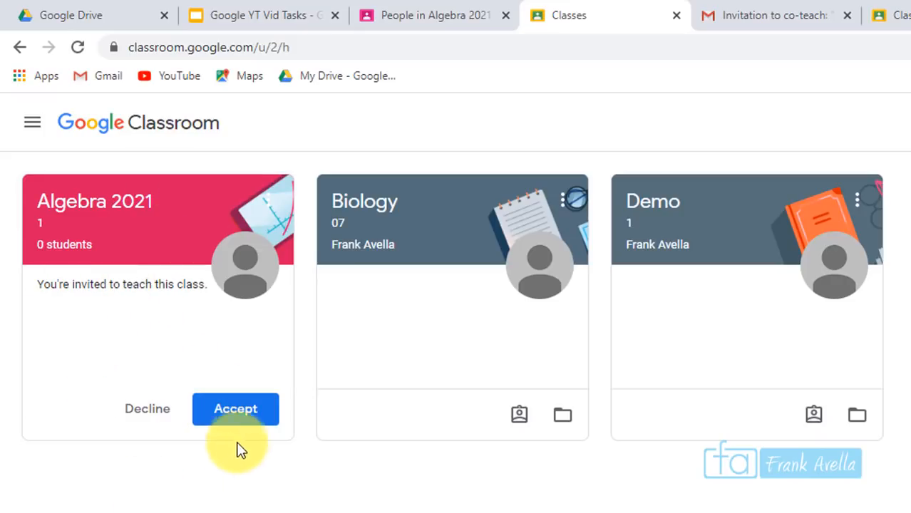
left_click(744, 14)
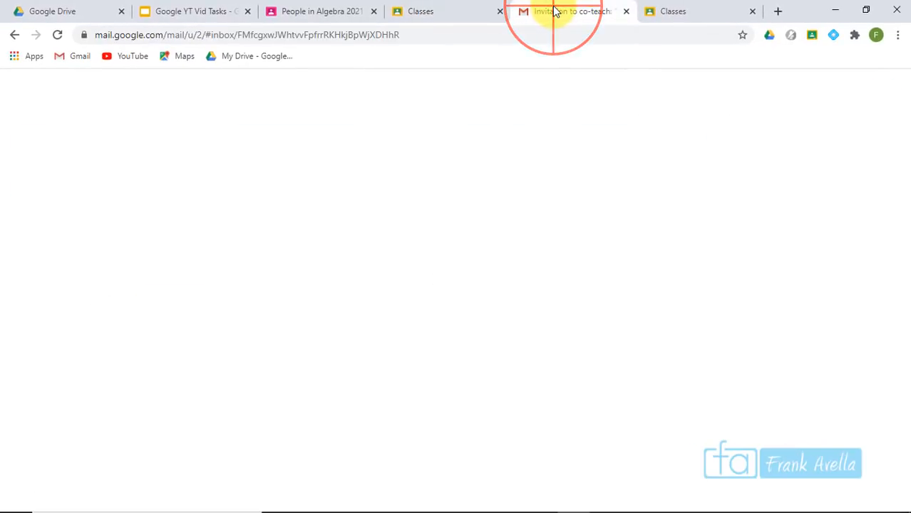
left_click(423, 7)
left_click(180, 304)
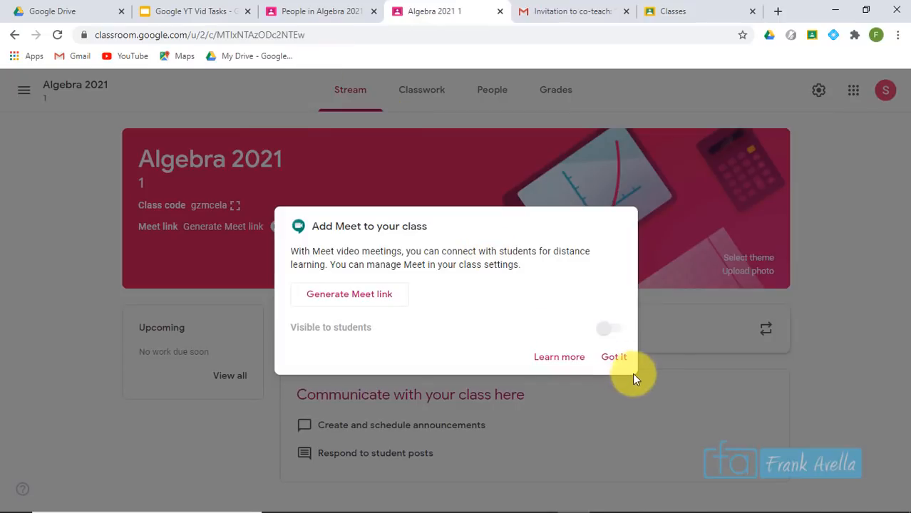
left_click(625, 362)
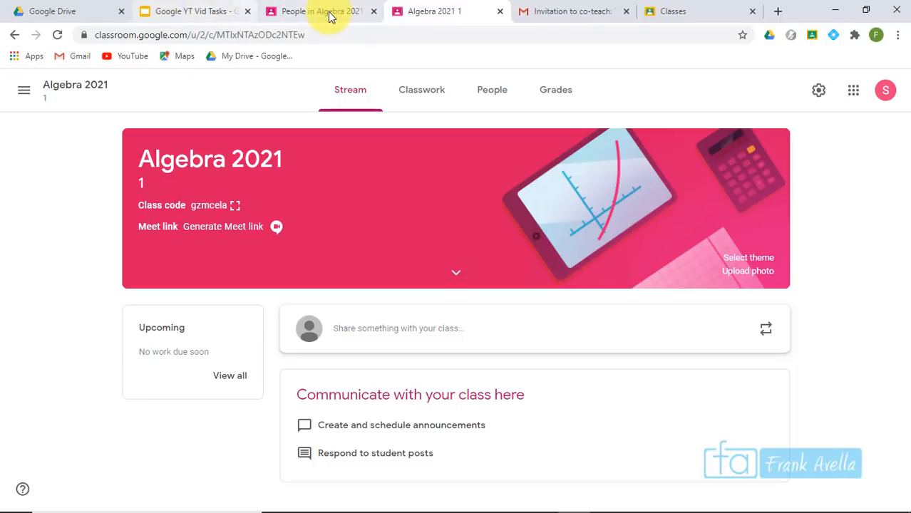
left_click(325, 11)
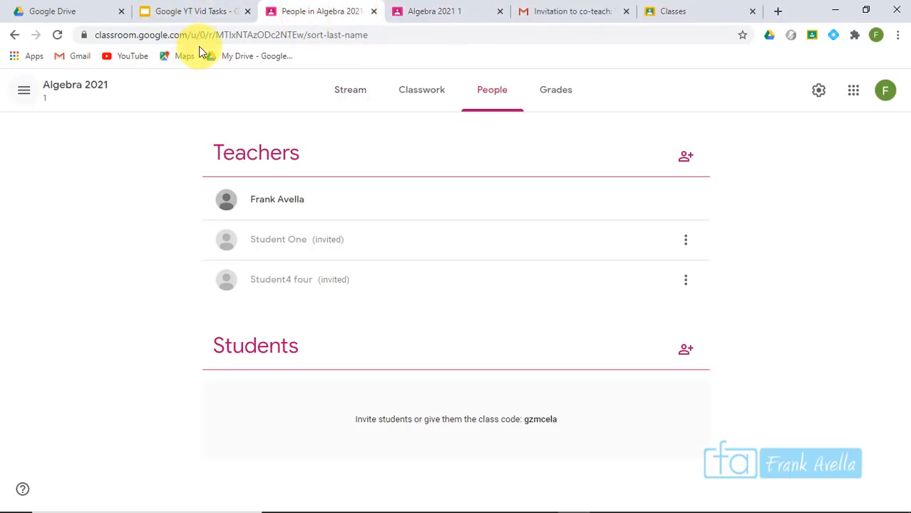
Reload the Algebra 2021 People list and choose Remove for the fourth student co-teacher
left_click(233, 35)
key("Return")
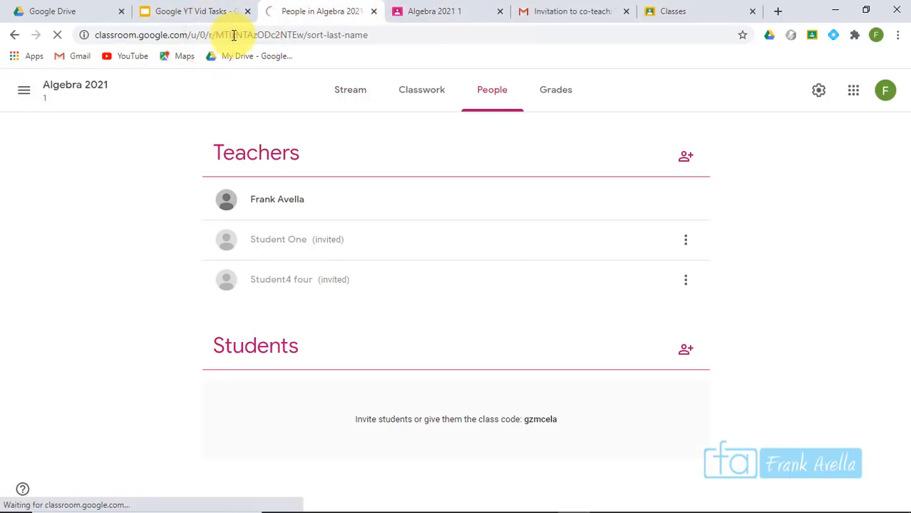
left_click(322, 246)
left_click_drag(322, 246, 245, 248)
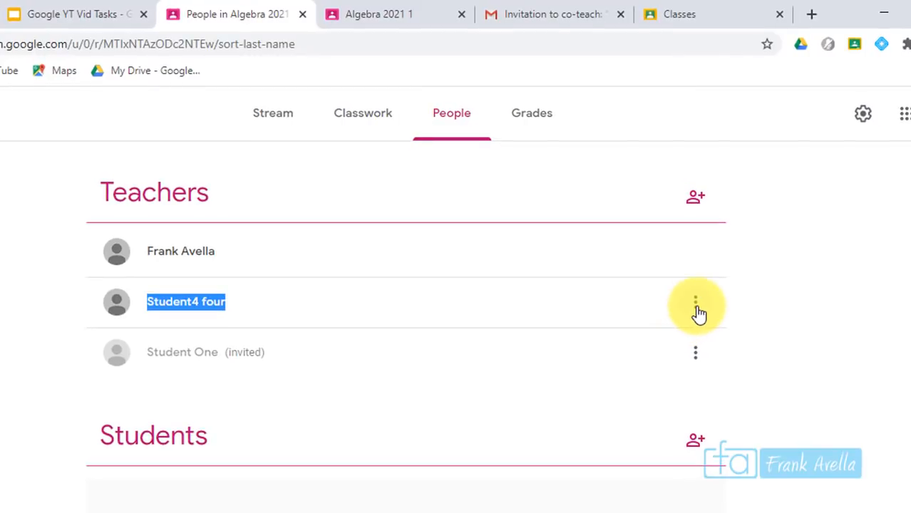
left_click(697, 310)
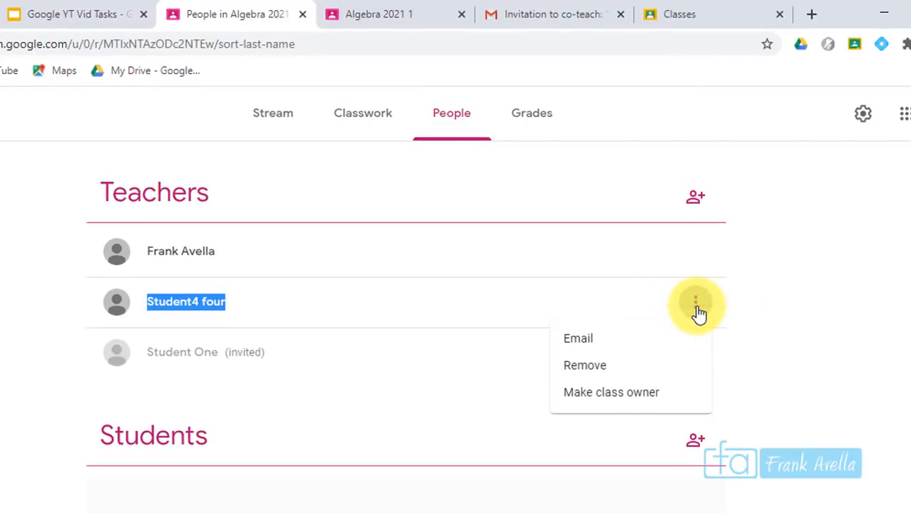
left_click(601, 378)
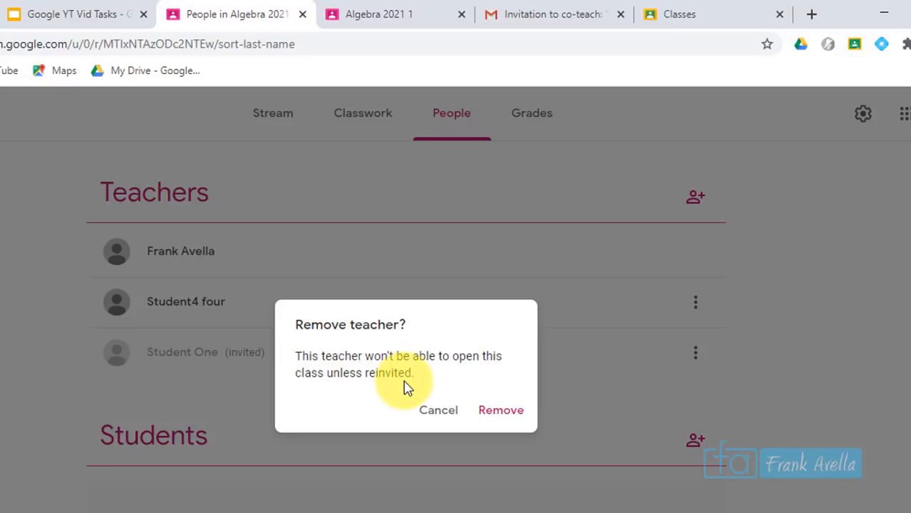
Confirm the removal and reload the student's Algebra 2021 page to see 'You're not in this class'
left_click(505, 417)
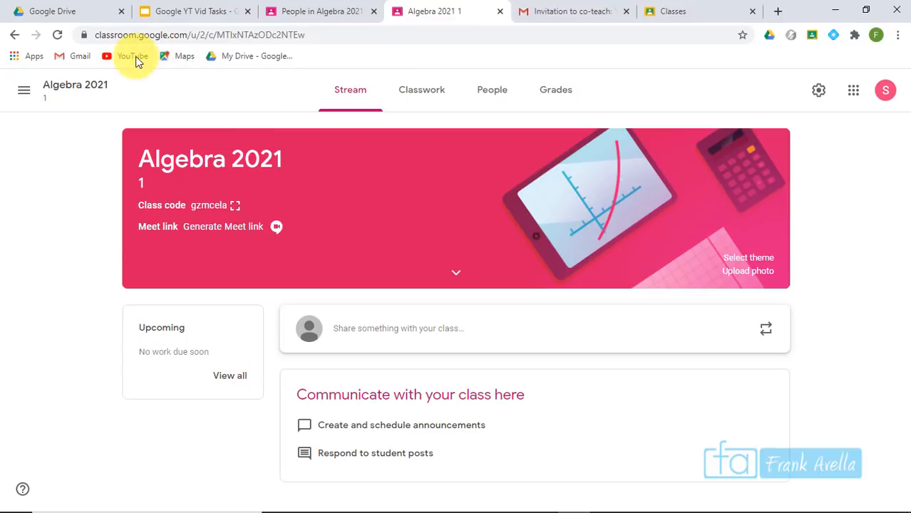
left_click(22, 90)
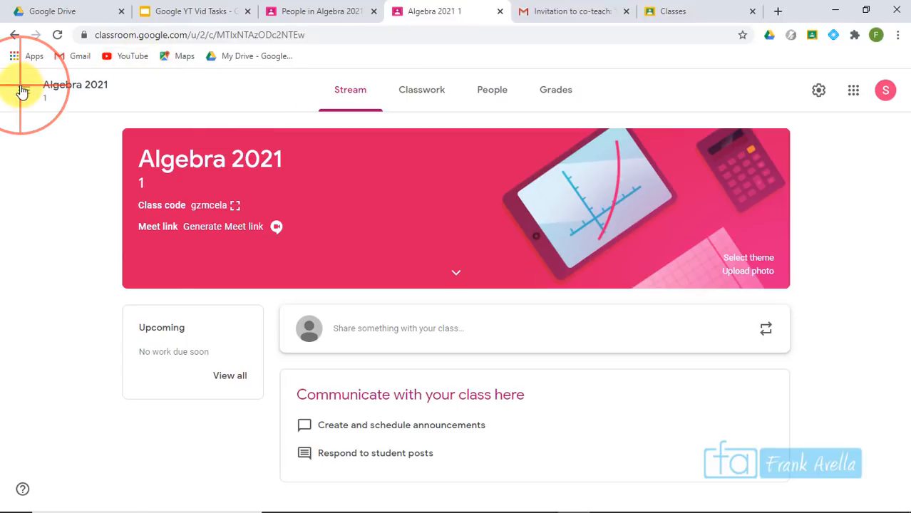
left_click(881, 188)
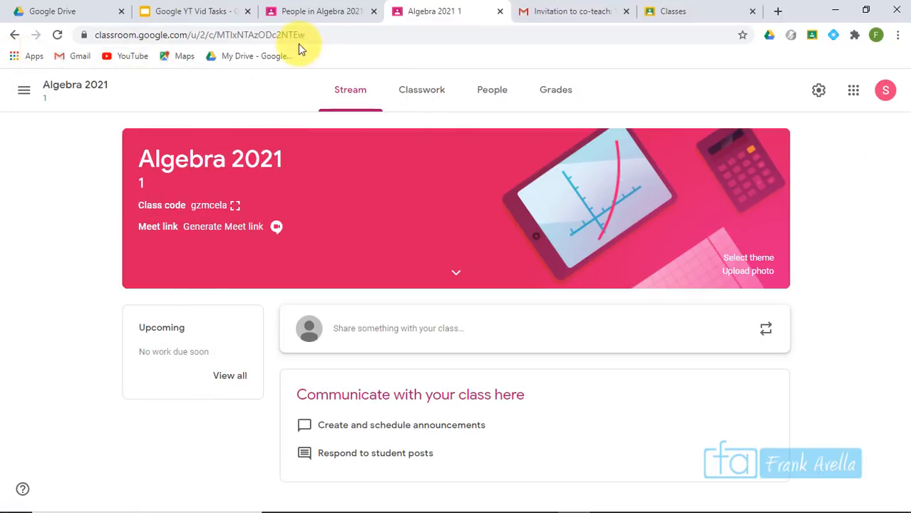
left_click(316, 30)
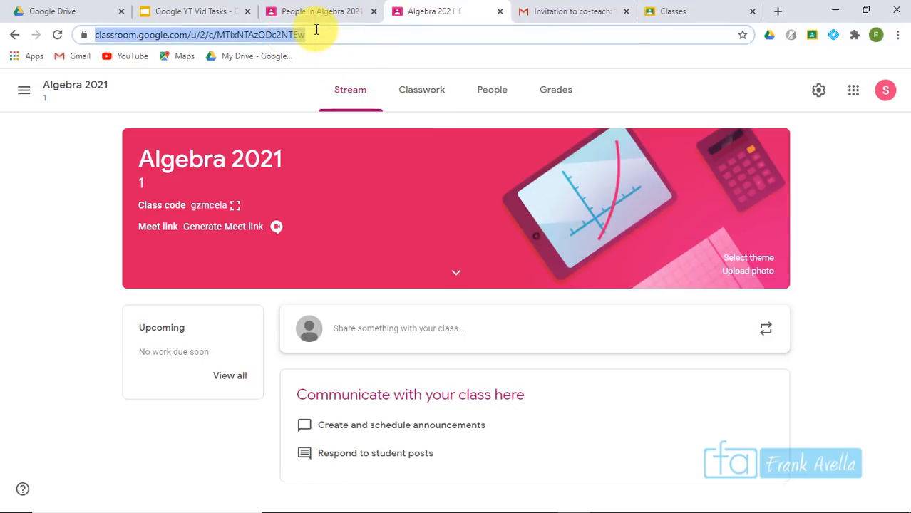
key("Return")
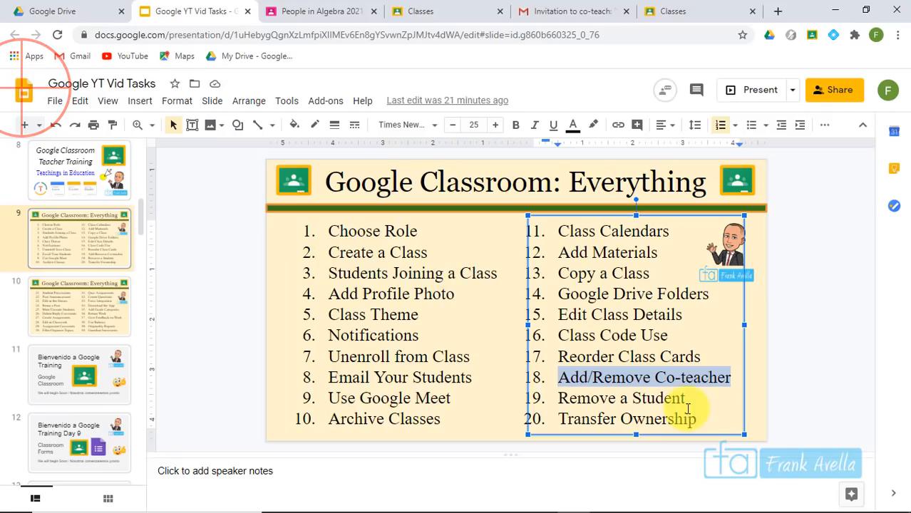
left_click(688, 399)
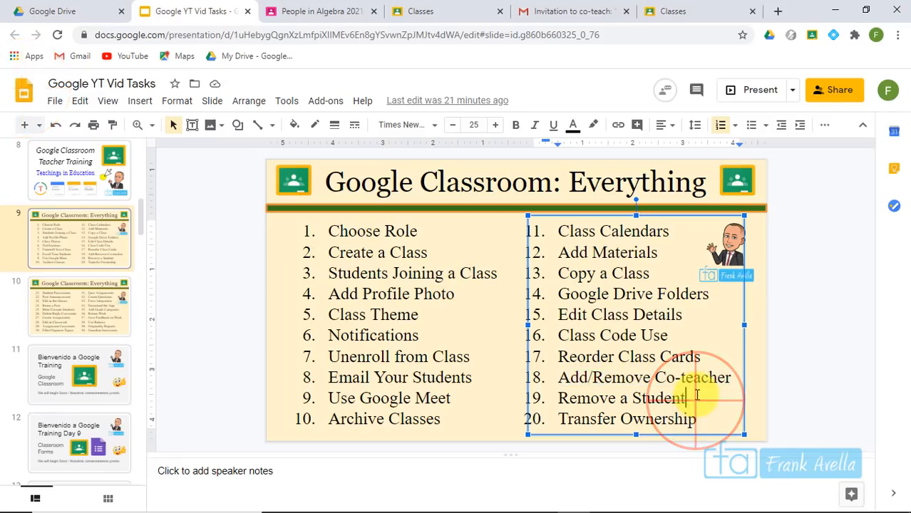
Highlight the Remove a Student task item and bring up the Biology 07 class Stream
left_click(697, 396)
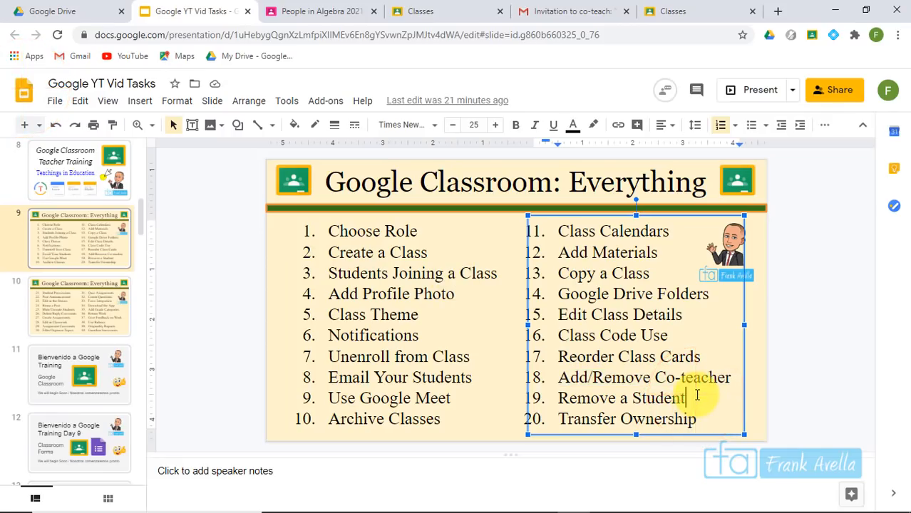
left_click_drag(697, 396, 555, 401)
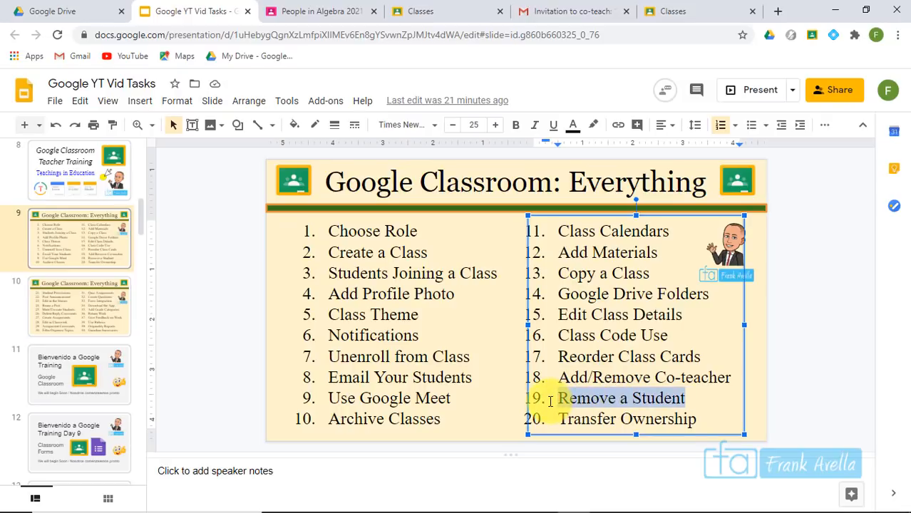
left_click(659, 398)
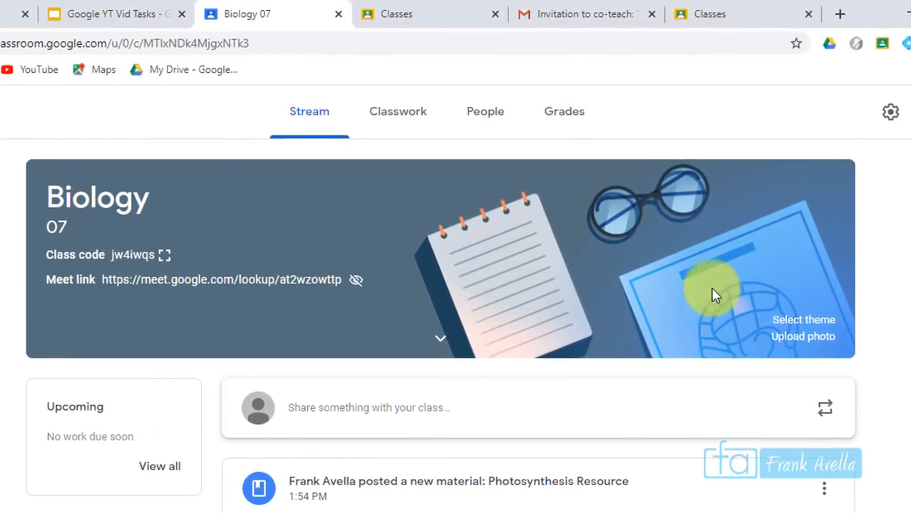
On Biology 07's People tab, select the sole student, choose Actions > Remove, and confirm
left_click(491, 130)
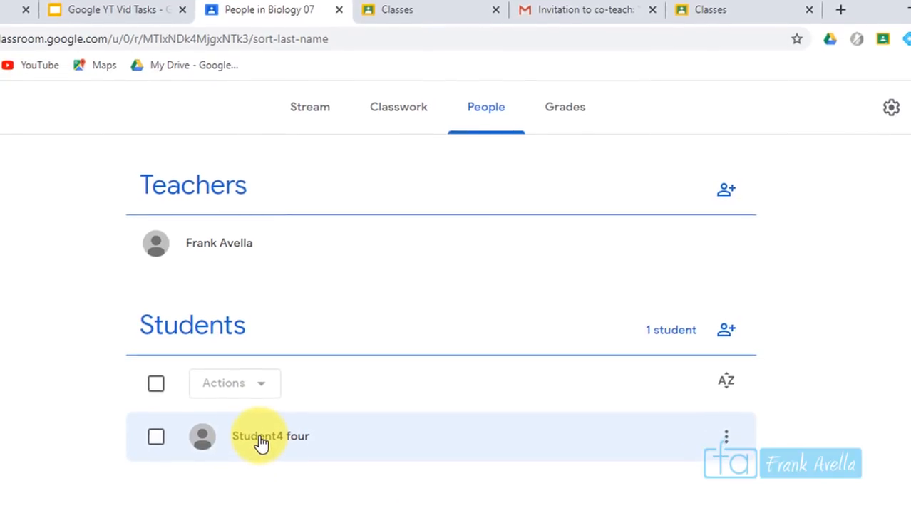
left_click(152, 442)
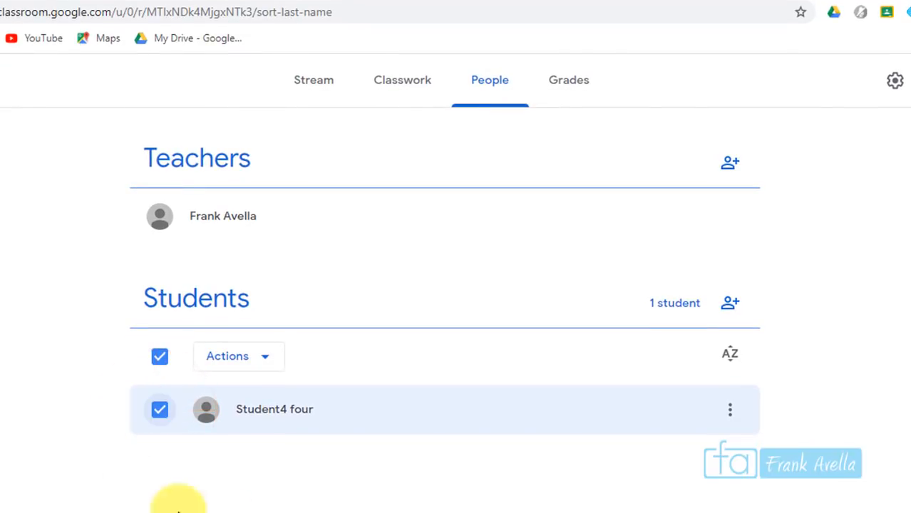
left_click(268, 360)
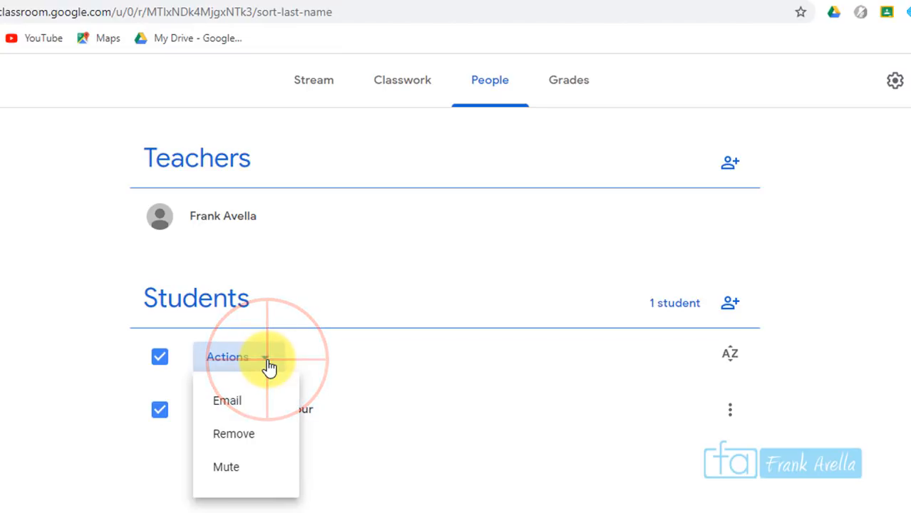
left_click(242, 439)
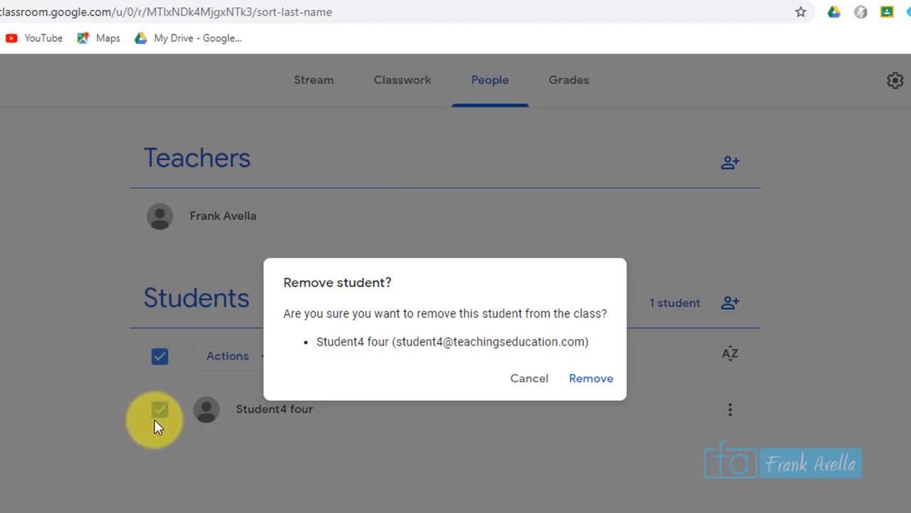
left_click(605, 384)
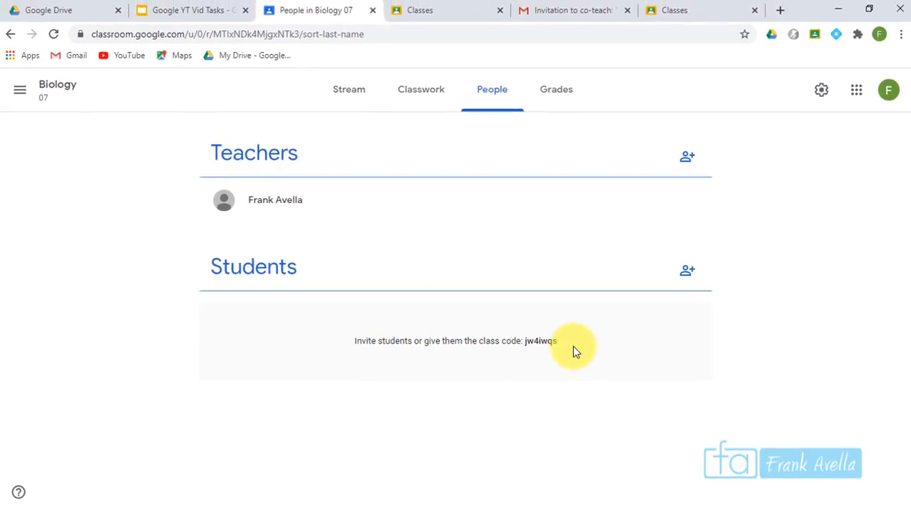
Highlight the Transfer Ownership and Add/Remove Co-teacher topics on slide 9 of the tutorial
key("ctrl+shift+Tab")
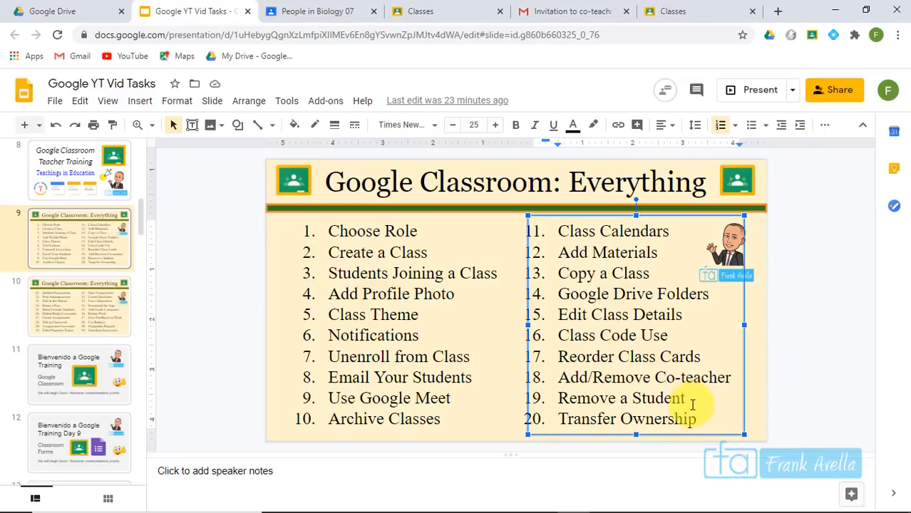
left_click_drag(702, 420, 572, 421)
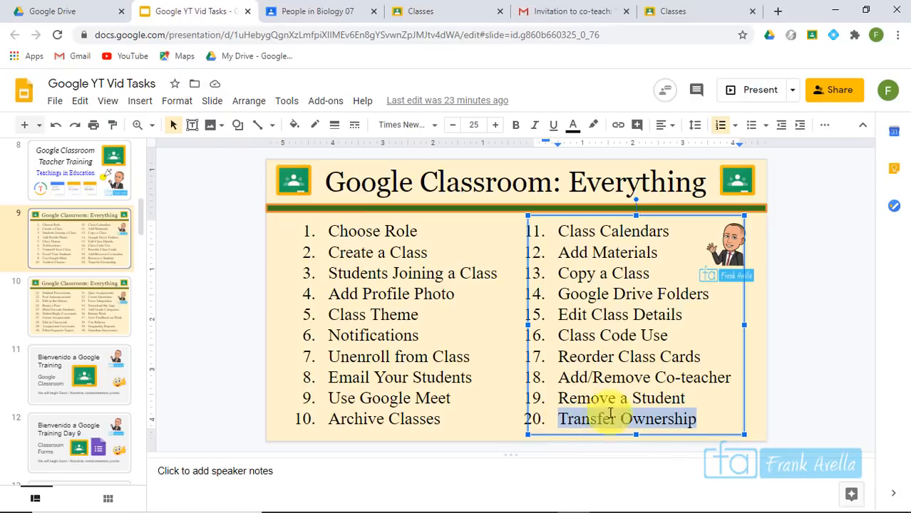
left_click_drag(714, 423, 563, 410)
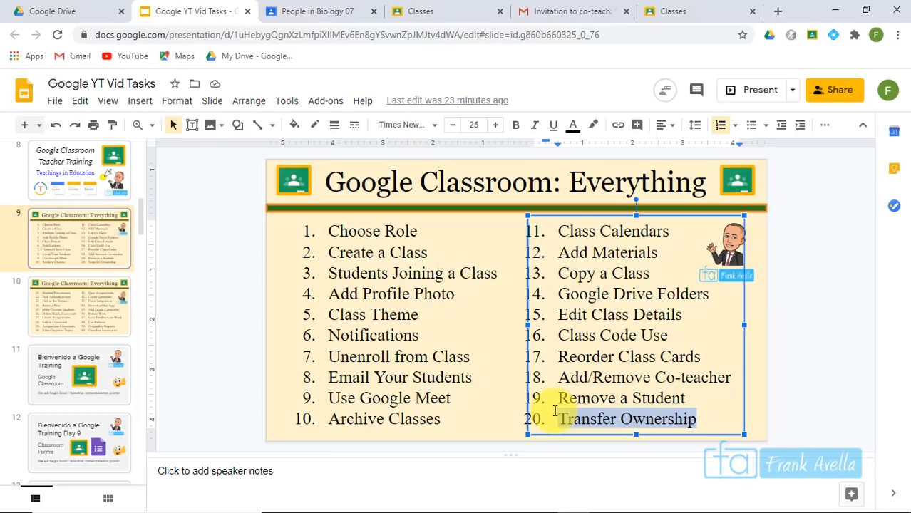
left_click_drag(555, 411, 556, 414)
left_click(716, 422)
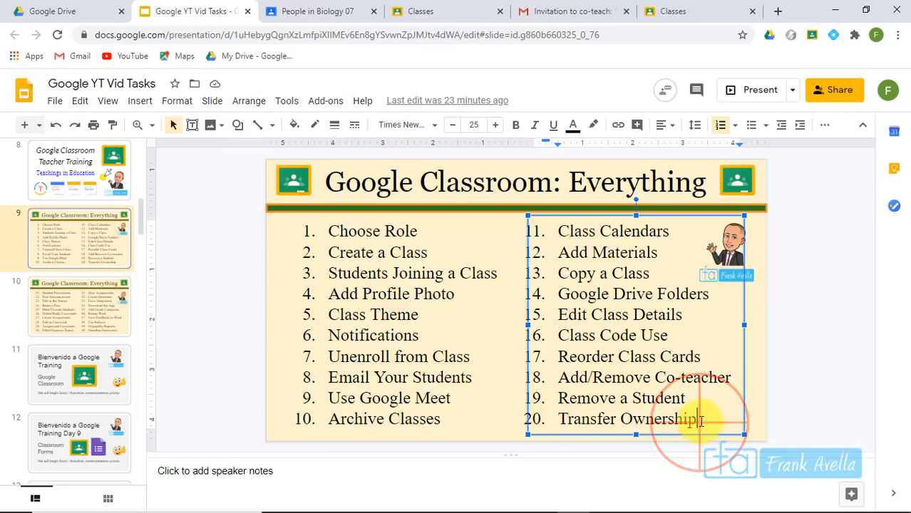
left_click_drag(728, 380, 543, 383)
left_click(697, 420)
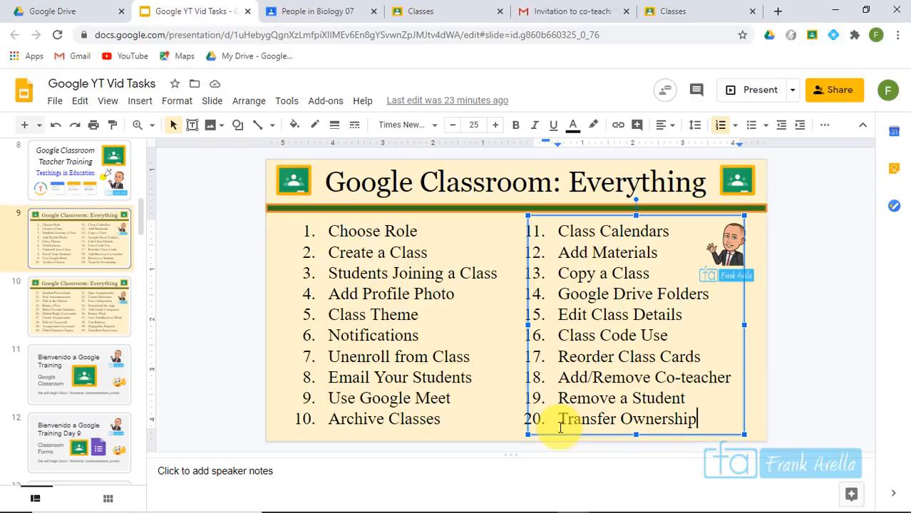
Glance at slide 10's topics 21–40, return to slide 9, and open the Algebra 2021 class
left_click(45, 305)
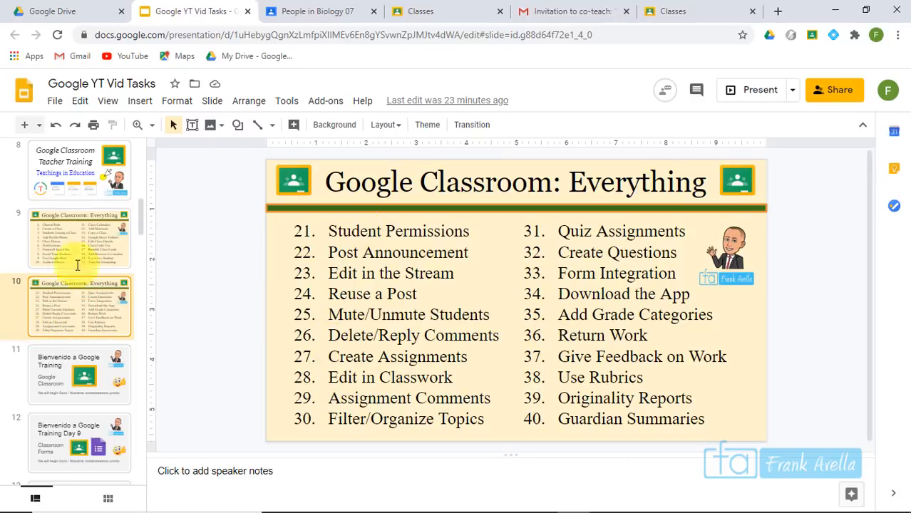
left_click(67, 248)
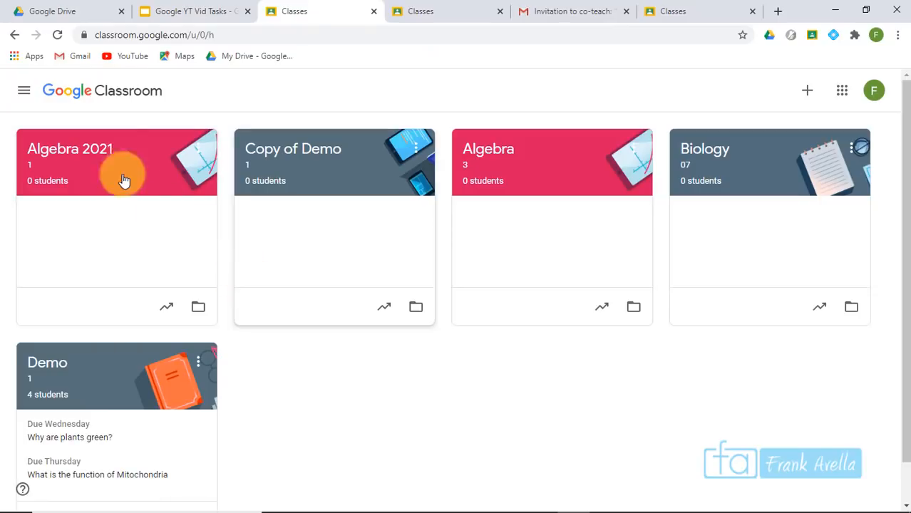
left_click(92, 151)
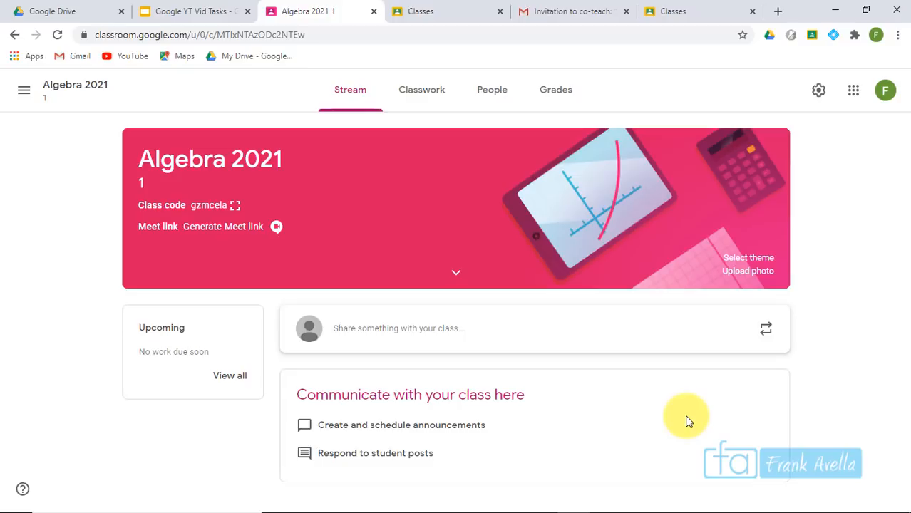
On the Algebra 2021 People page, preview Make class owner for the co-teacher, then cancel
left_click(496, 105)
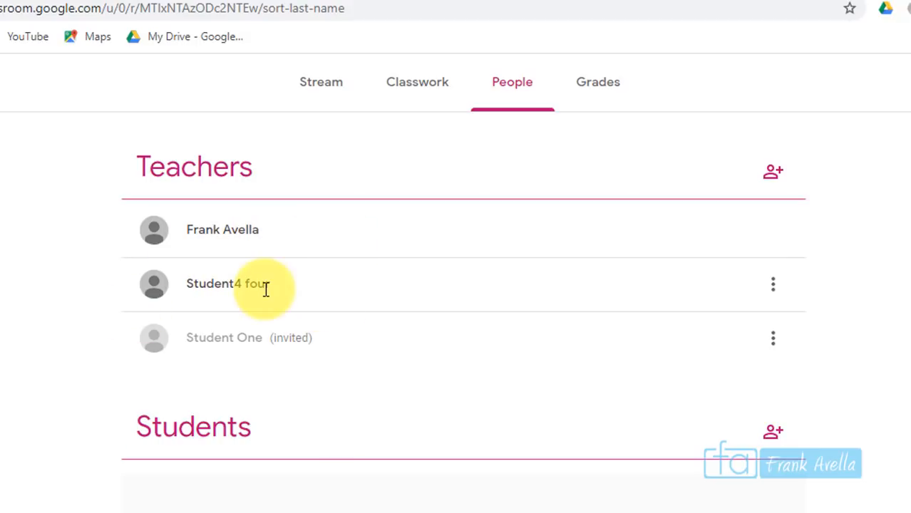
left_click_drag(269, 285, 184, 285)
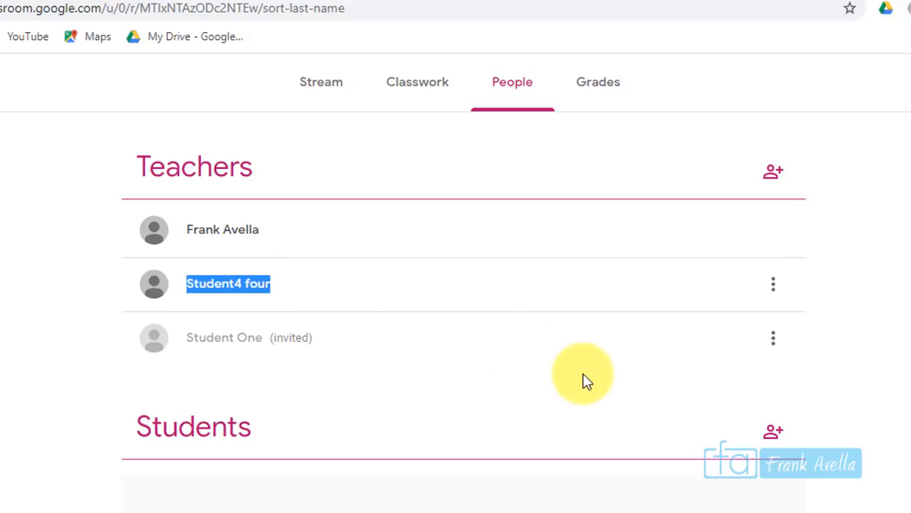
left_click(774, 293)
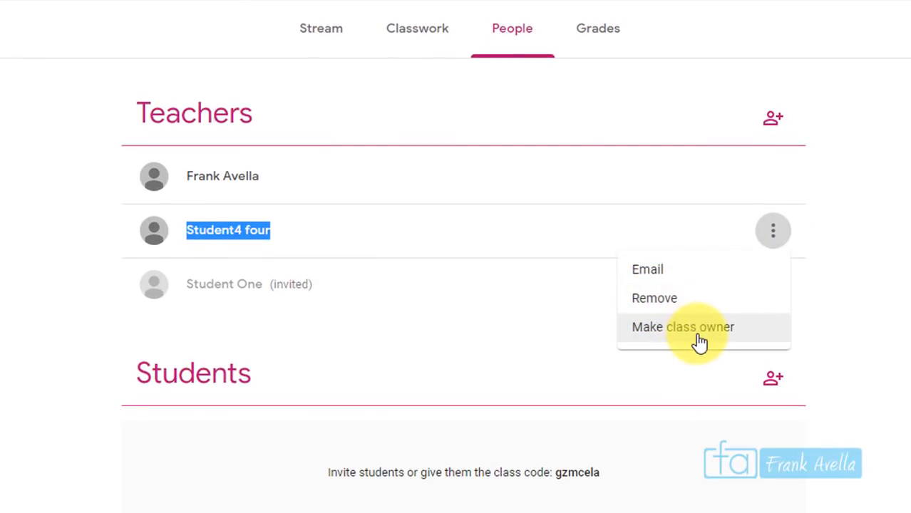
left_click(699, 329)
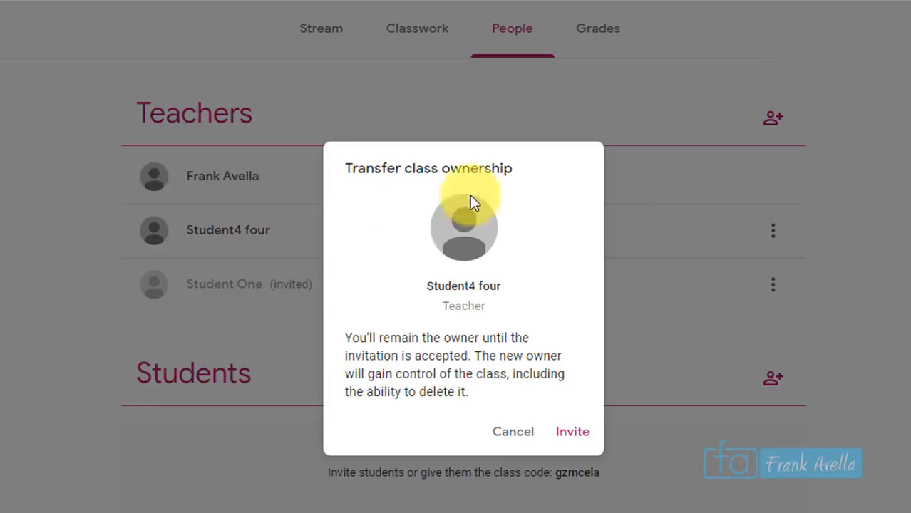
left_click_drag(345, 338, 454, 363)
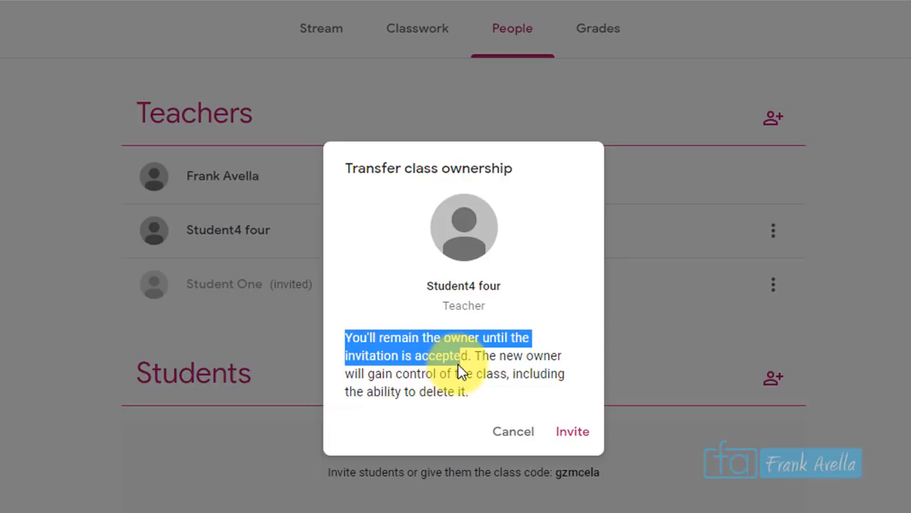
left_click_drag(459, 366, 484, 368)
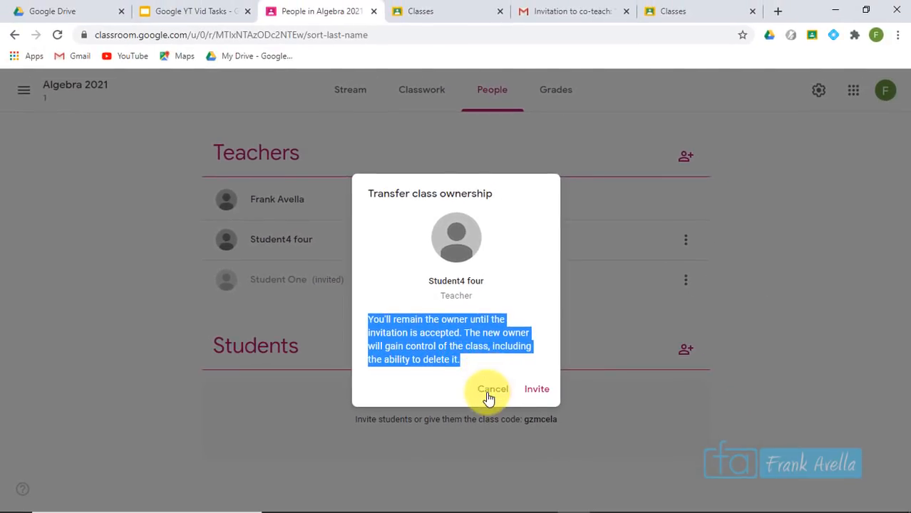
left_click(489, 393)
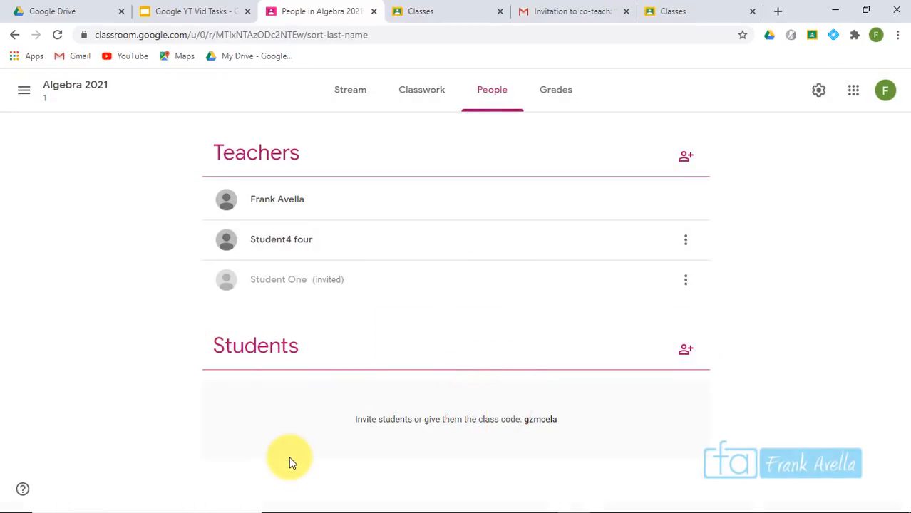
Return to the Google YT Vid Tasks deck and present it full screen
key("ctrl+shift+Tab")
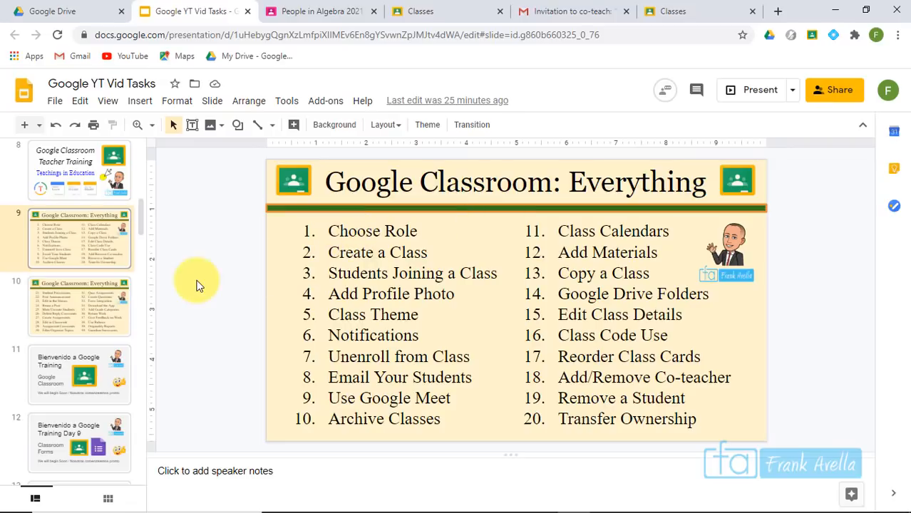
left_click(752, 91)
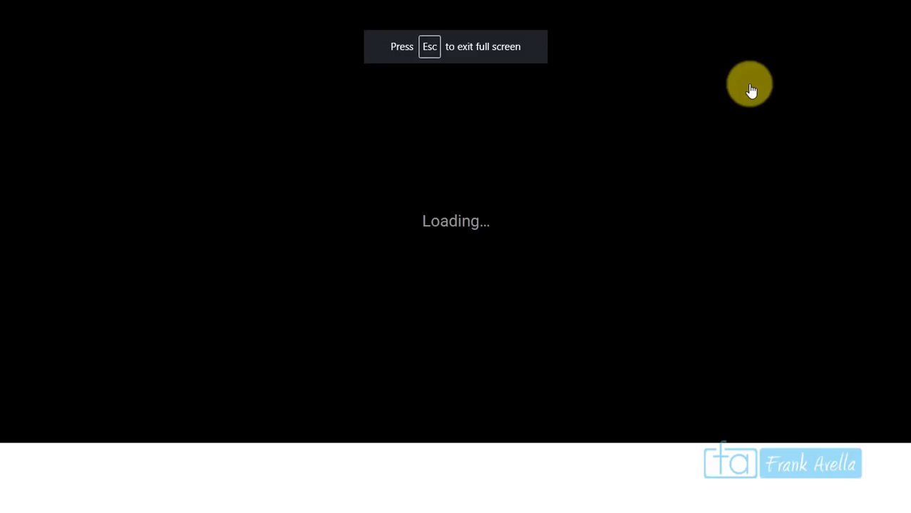
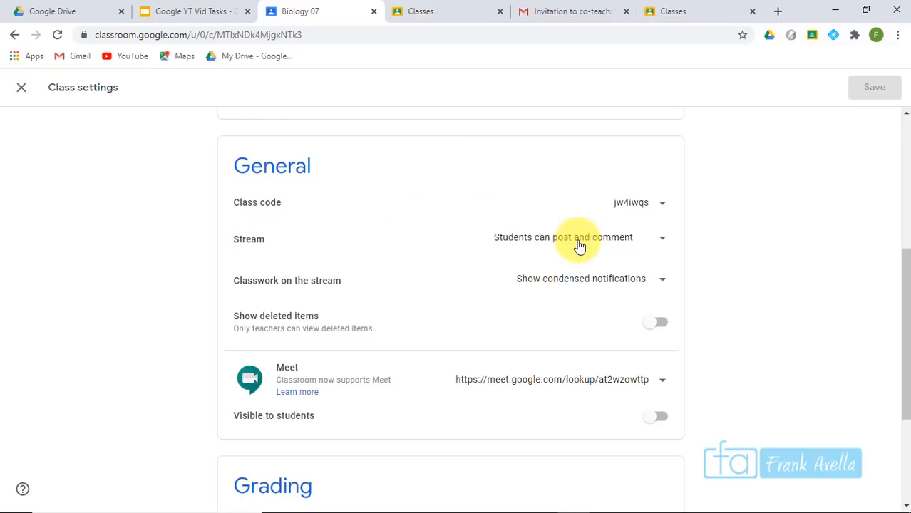
Set Biology 07's stream to 'Only teachers can post or comment' and save the class settings
left_click(655, 235)
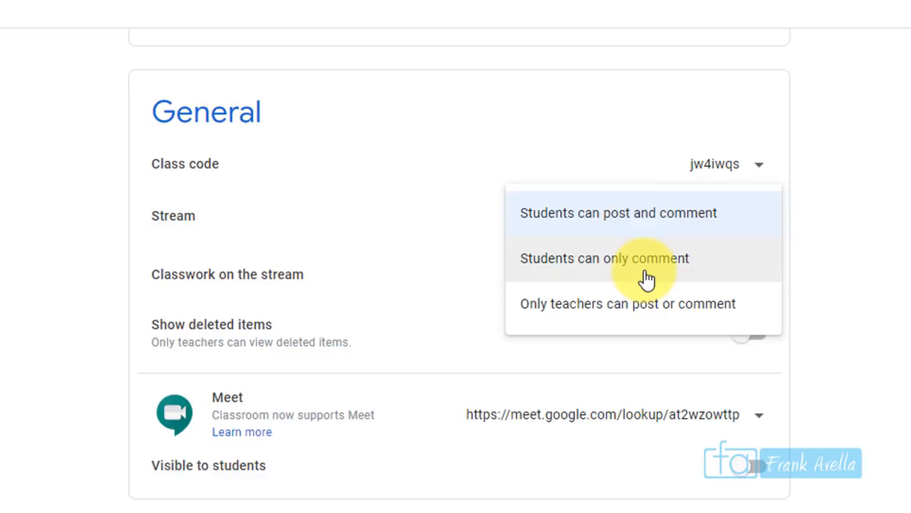
left_click(606, 322)
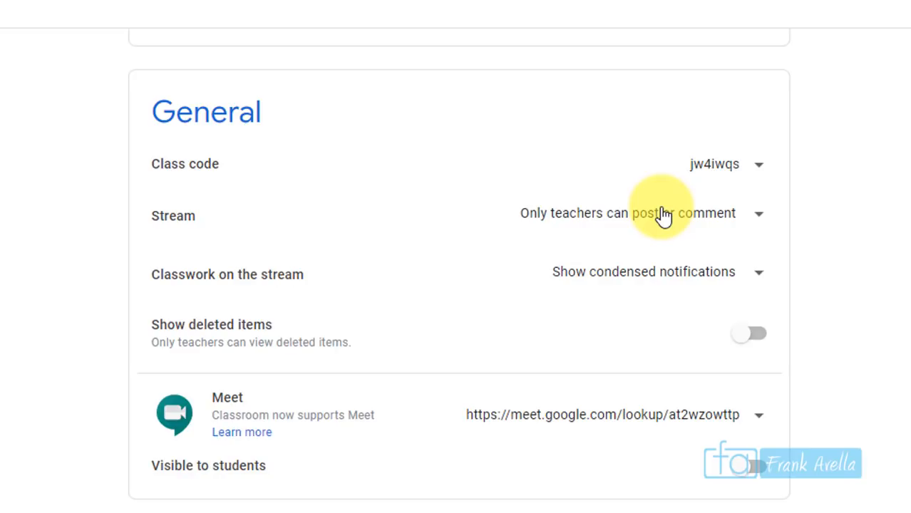
left_click(662, 214)
left_click(652, 123)
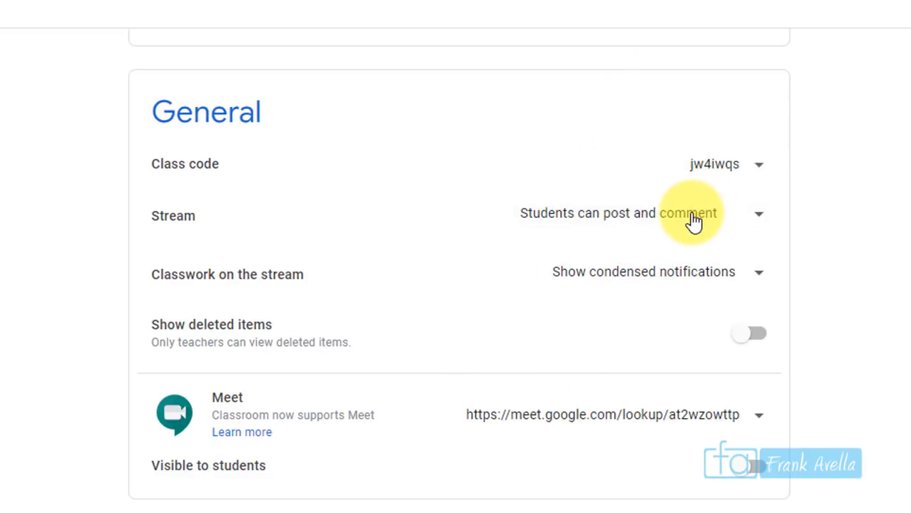
left_click(693, 222)
left_click(622, 305)
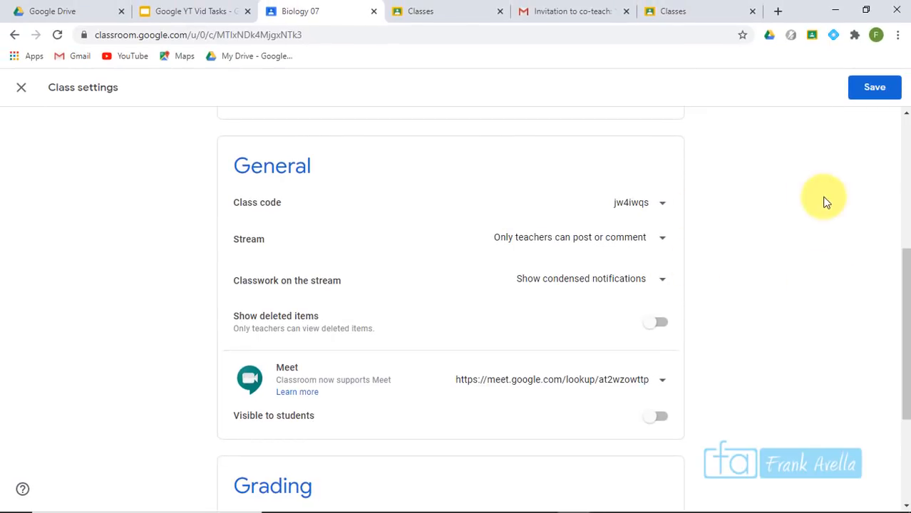
left_click(876, 94)
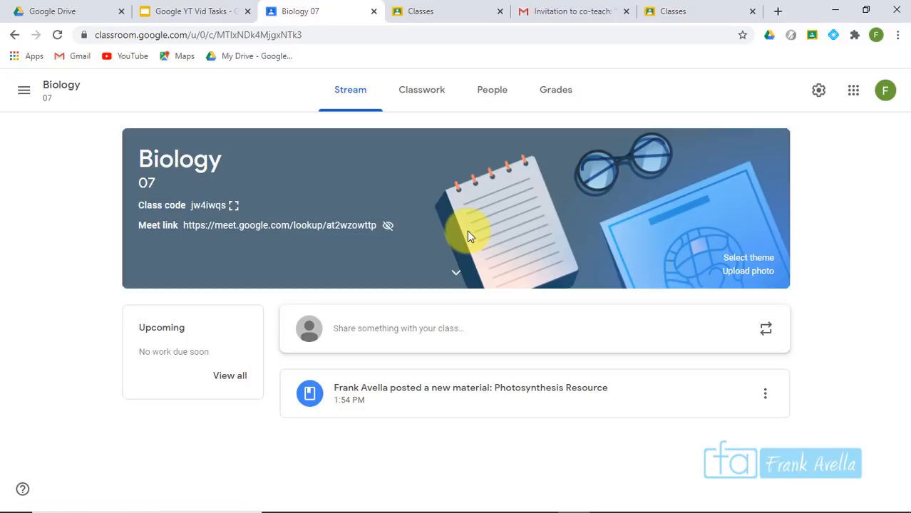
Switch to the student account's class list and open the Demo class stream
left_click(421, 13)
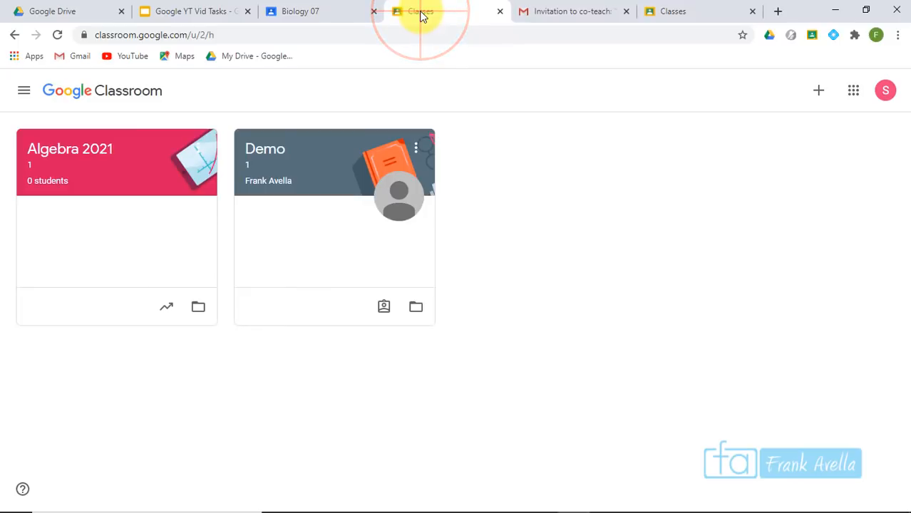
left_click(278, 155)
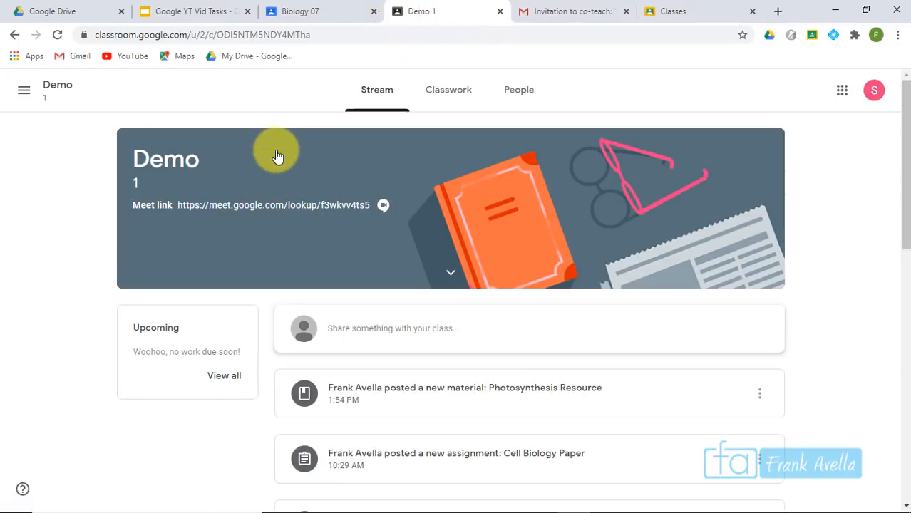
left_click_drag(904, 103, 901, 183)
left_click(474, 196)
scroll(904, 214, "up", 2)
scroll(903, 214, "down", 10)
left_click_drag(903, 340, 888, 253)
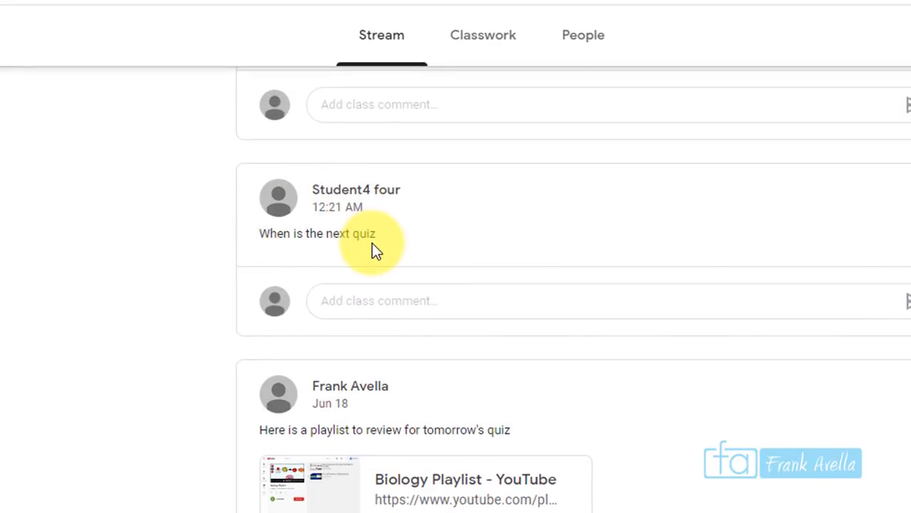
scroll(570, 285, "up", 15)
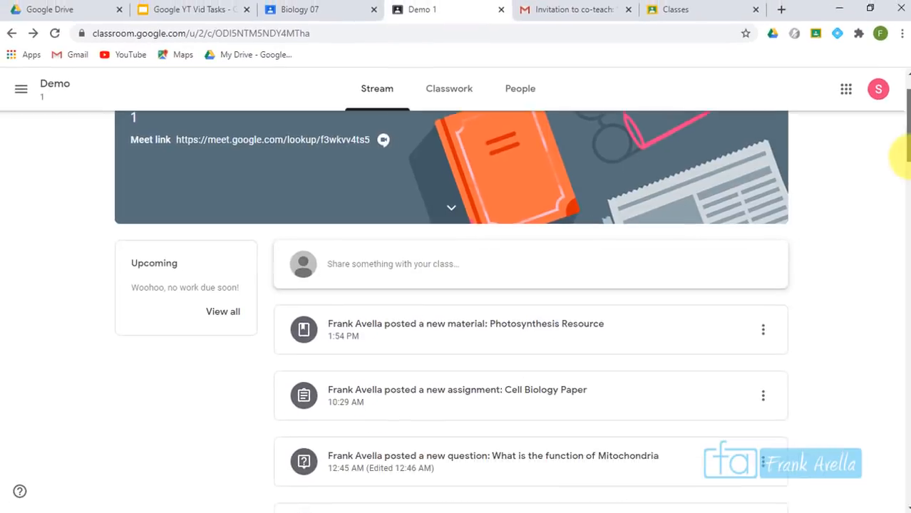
scroll(458, 201, "down", 1)
Post 'I am hungry' to the Demo class stream
left_click(428, 225)
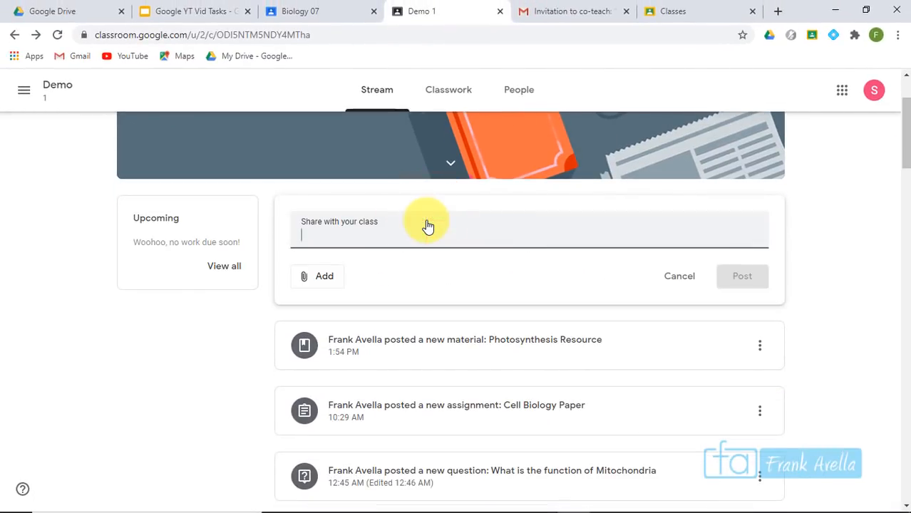
type("I am hungry!")
key("BackSpace")
left_click(756, 332)
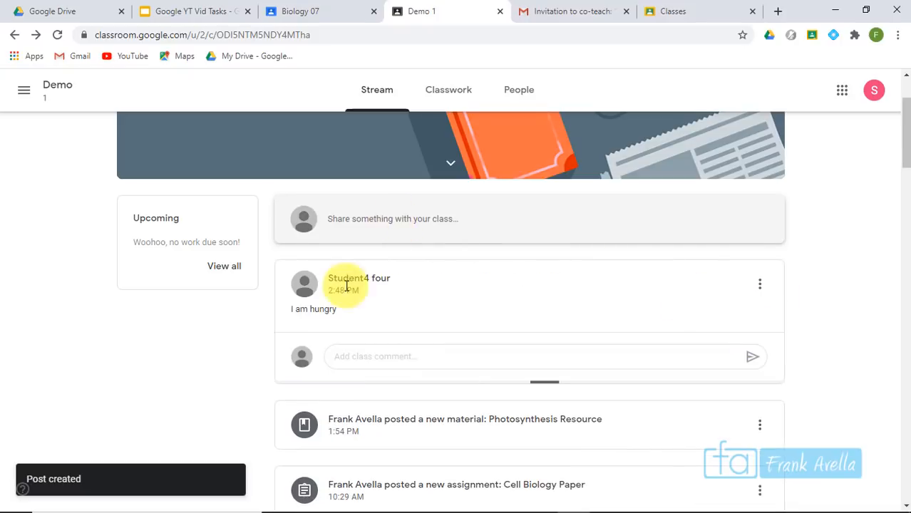
Begin a comment on the playlist post, starting with 'I'
left_click_drag(903, 139, 889, 264)
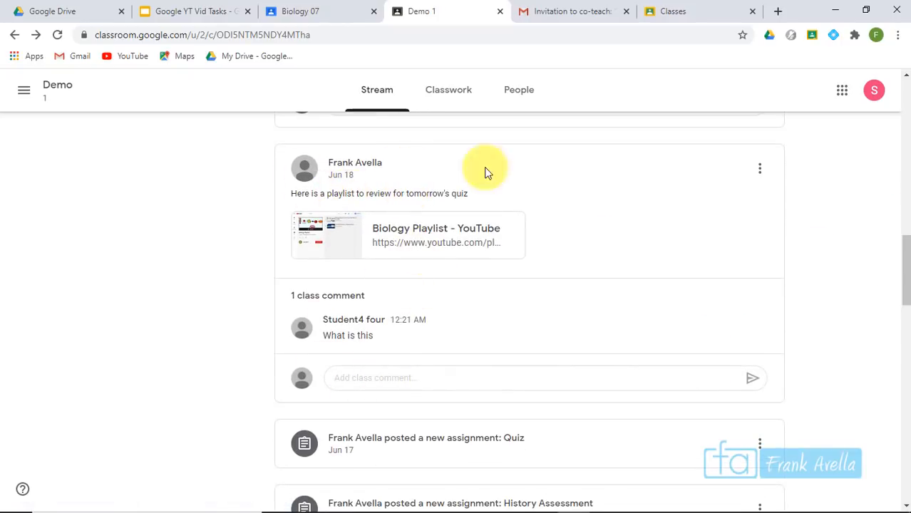
left_click(409, 377)
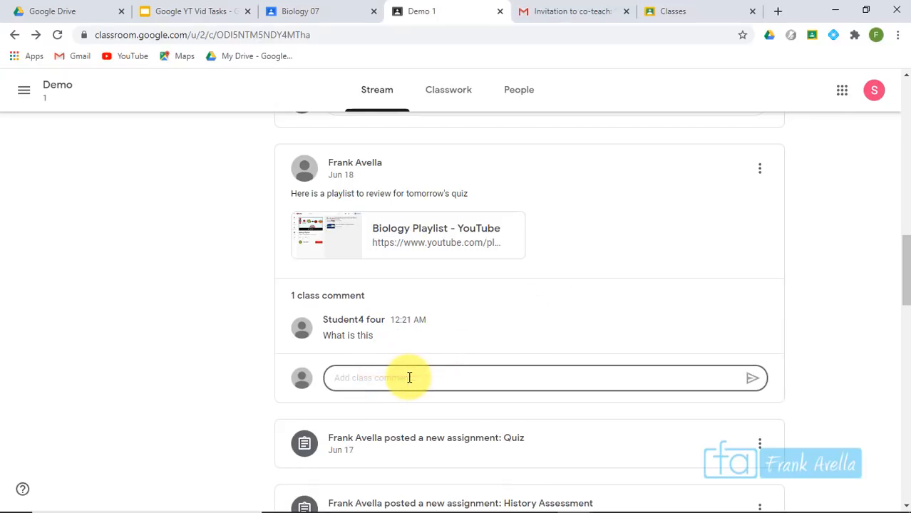
type("I")
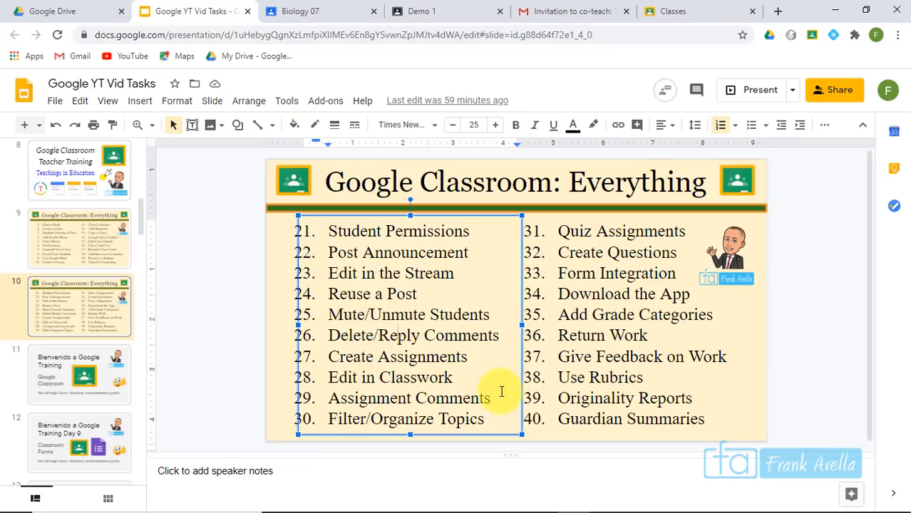
Highlight the '22. Post Announcement' item on the checklist slide
left_click_drag(469, 253, 328, 245)
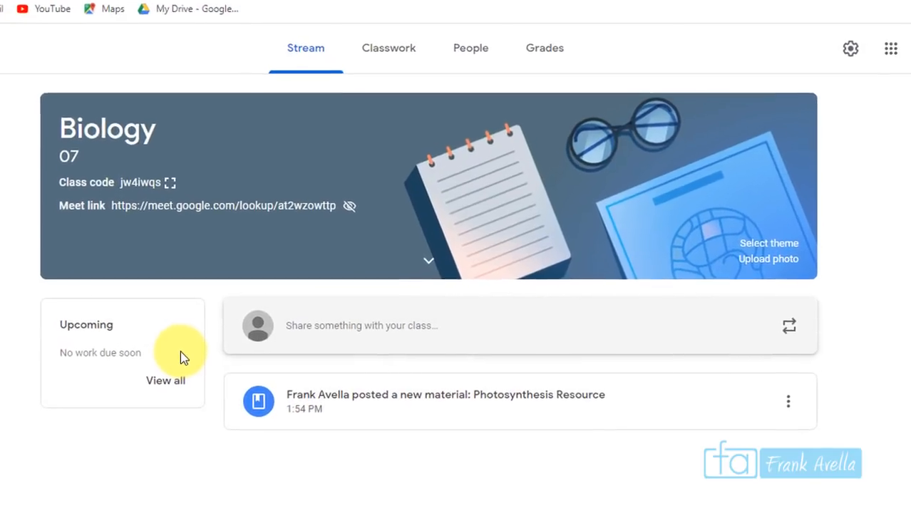
Draft a Biology 07 announcement reading 'Hello and welcome to Biology'
left_click(331, 334)
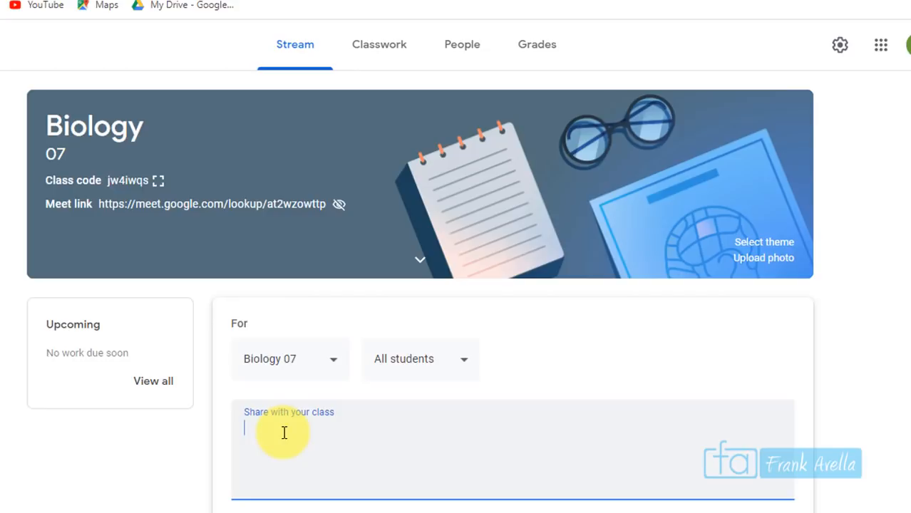
type("Hello and welcome to Biology")
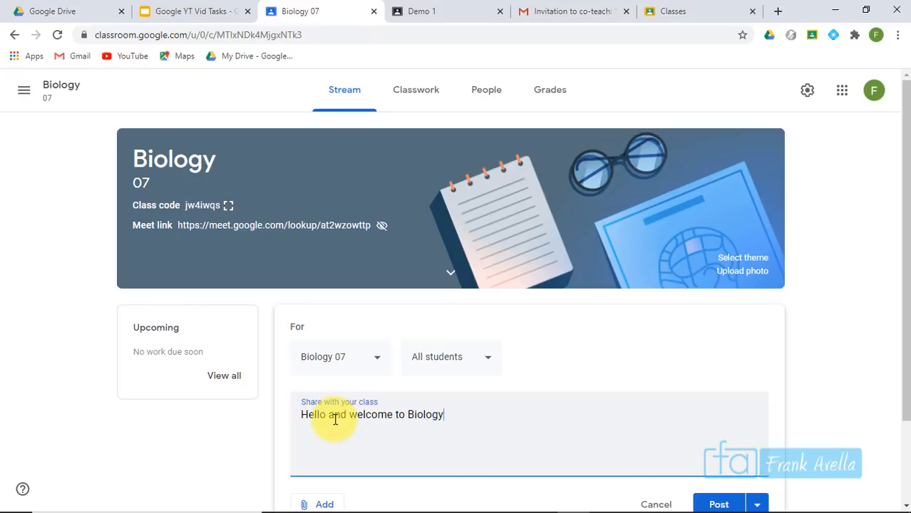
left_click(903, 250)
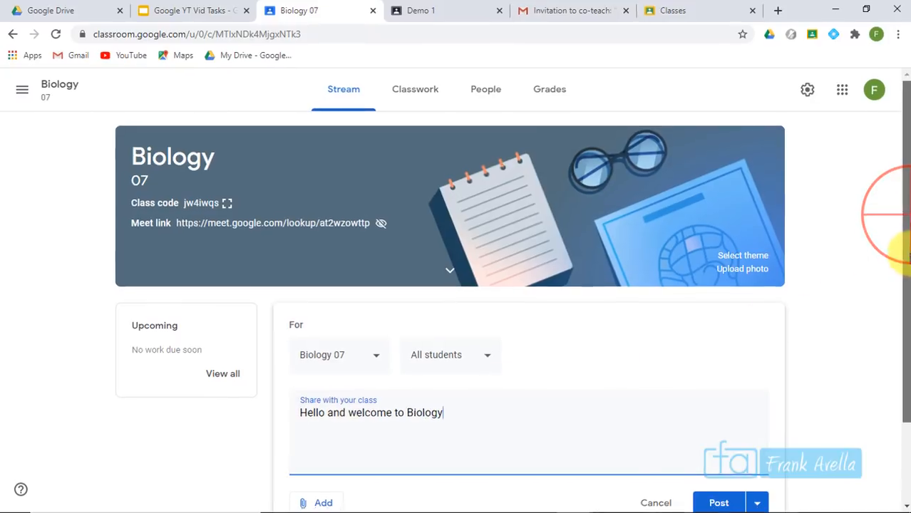
left_click_drag(903, 250, 904, 313)
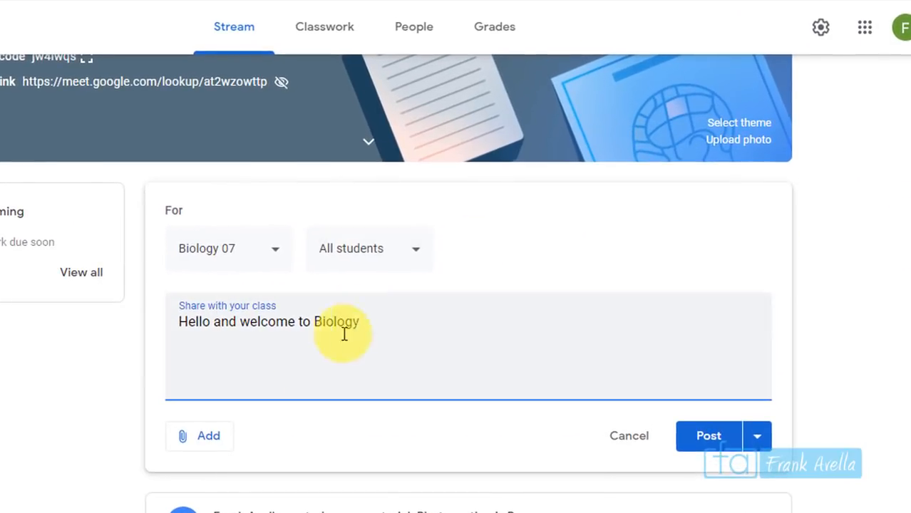
Open the Add > File picker, then close it without attaching anything
left_click(198, 437)
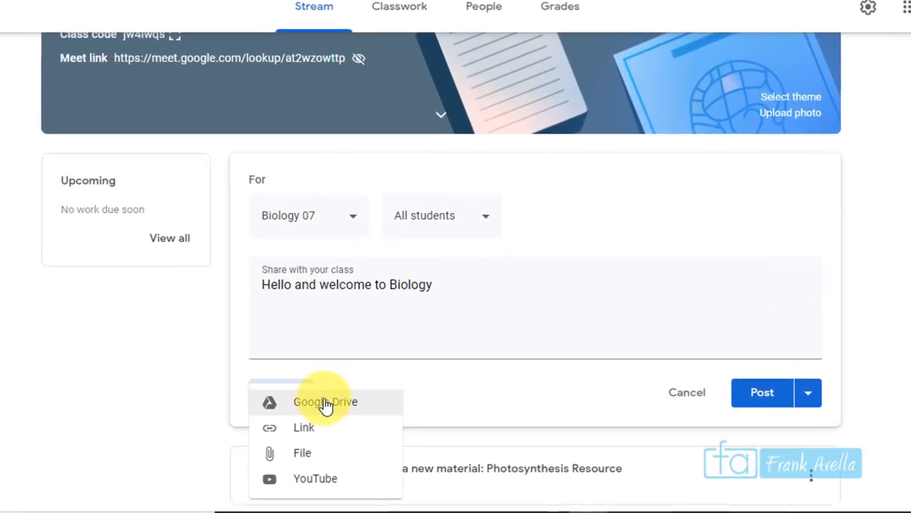
left_click(308, 456)
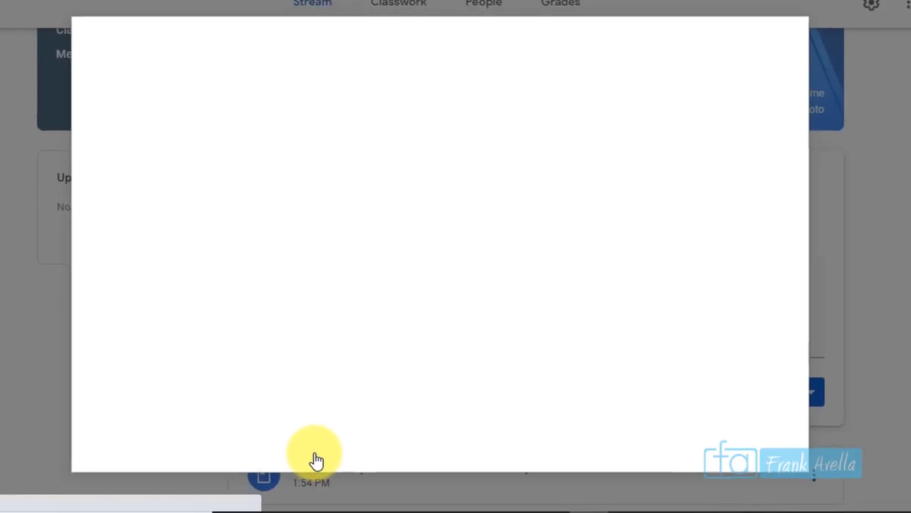
key("Escape")
left_click(286, 398)
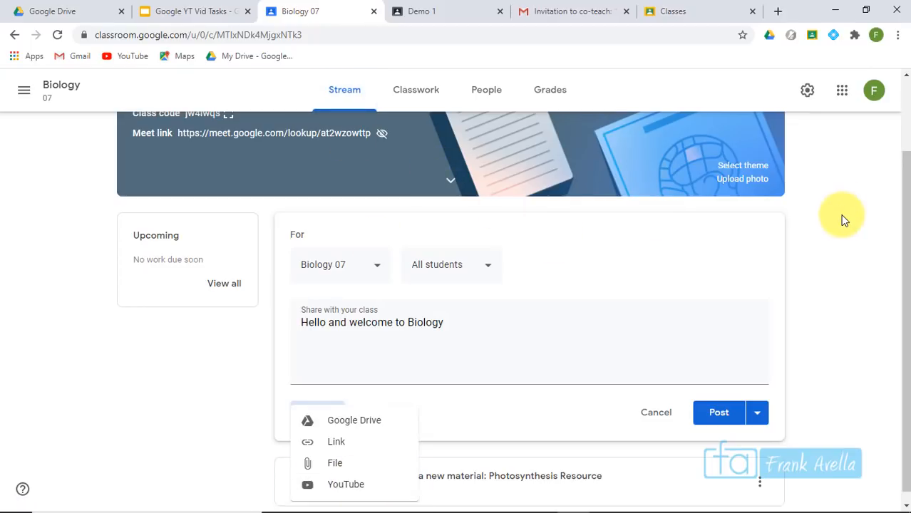
left_click(451, 326)
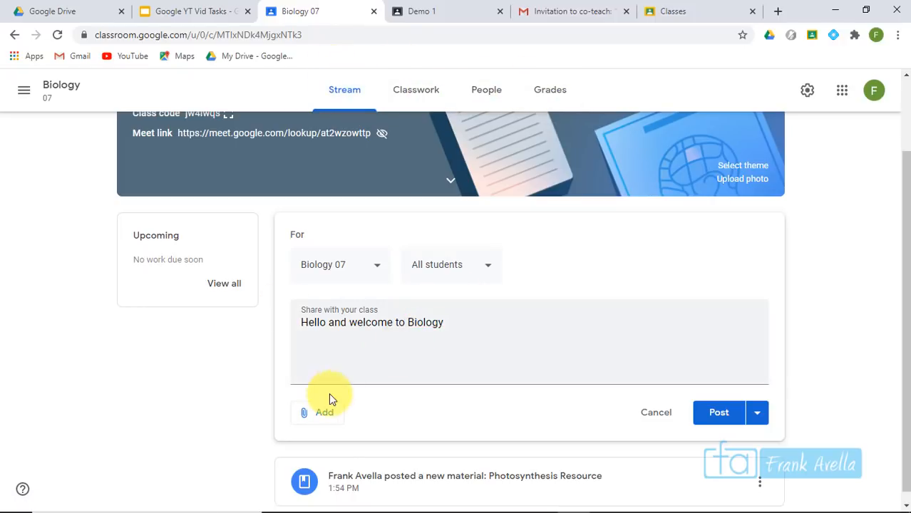
left_click(377, 277)
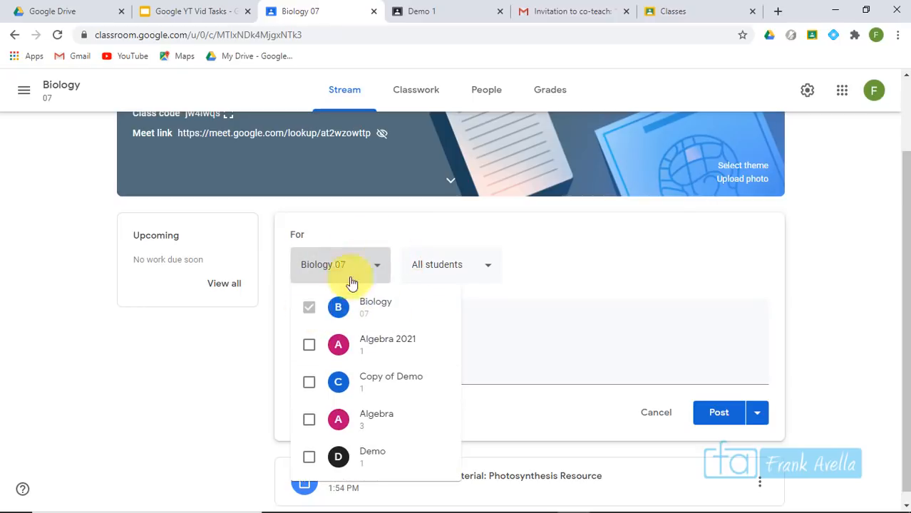
Add Algebra and Algebra 2021 as recipients, then remove both, leaving only Biology 07
left_click(377, 275)
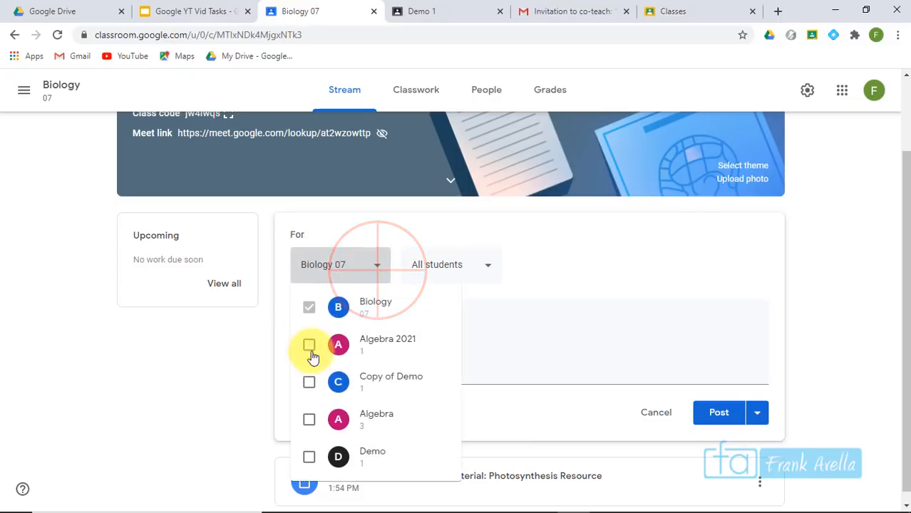
left_click(309, 419)
left_click(308, 345)
left_click(309, 345)
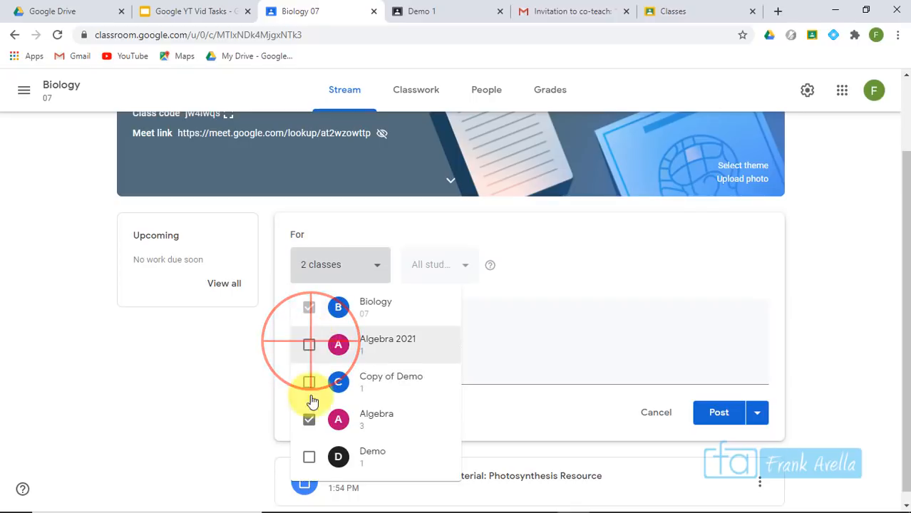
left_click(309, 419)
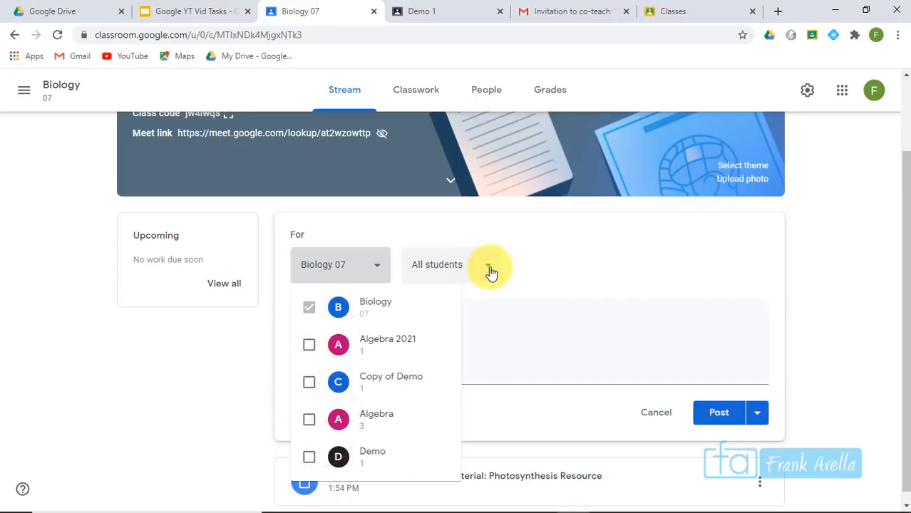
left_click(485, 266)
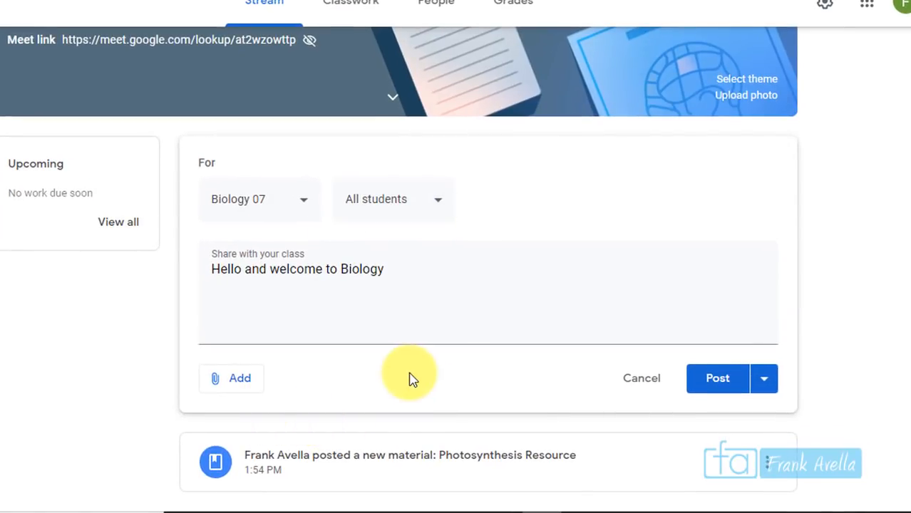
left_click(777, 379)
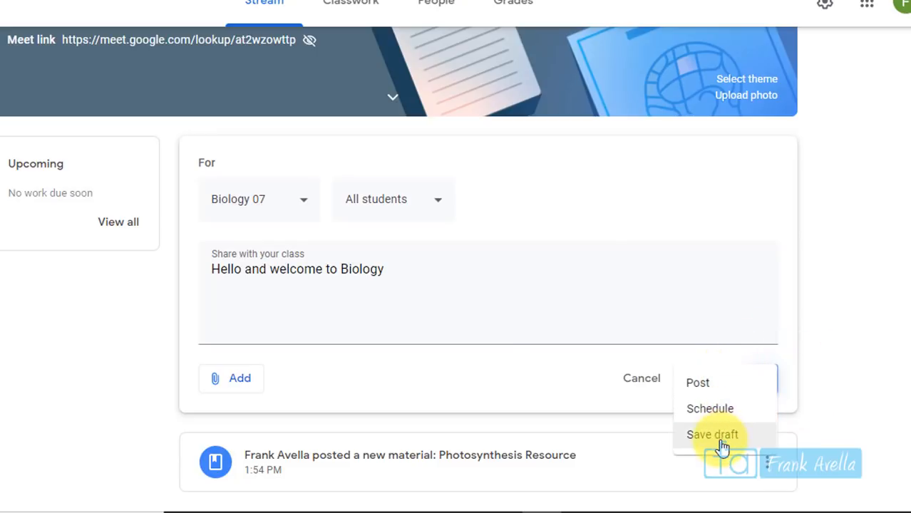
Schedule the welcome announcement to post on Jul 7, 2020
left_click(731, 417)
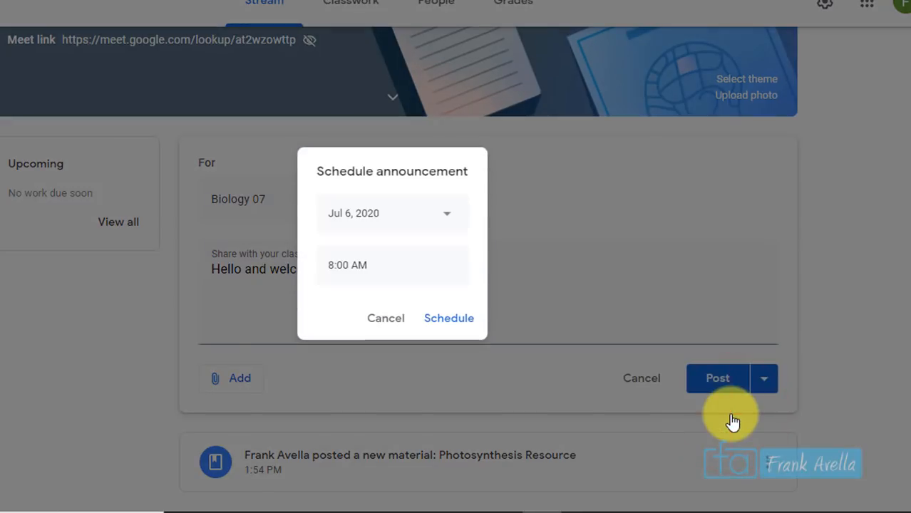
left_click(390, 215)
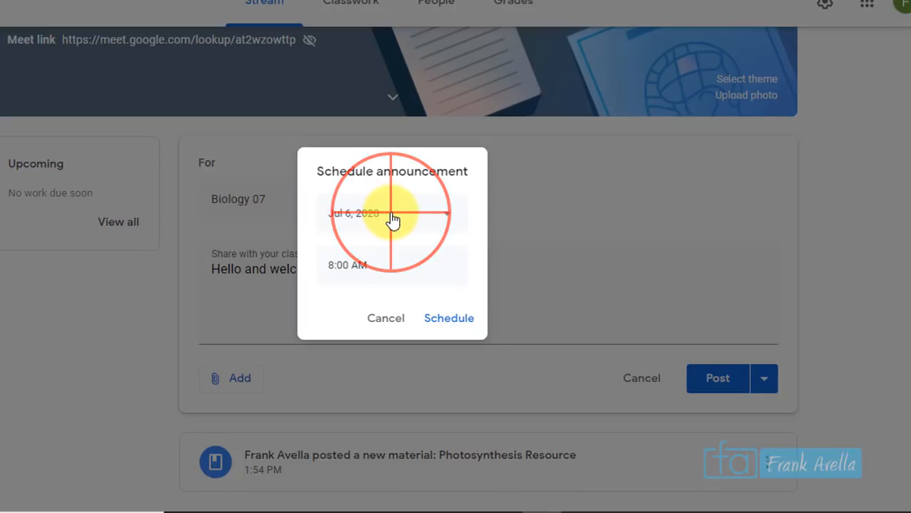
left_click(386, 322)
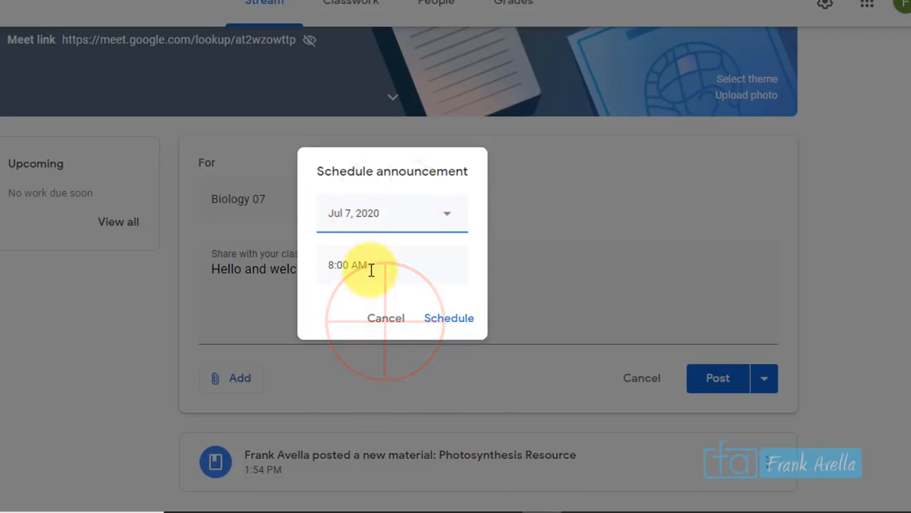
left_click(457, 321)
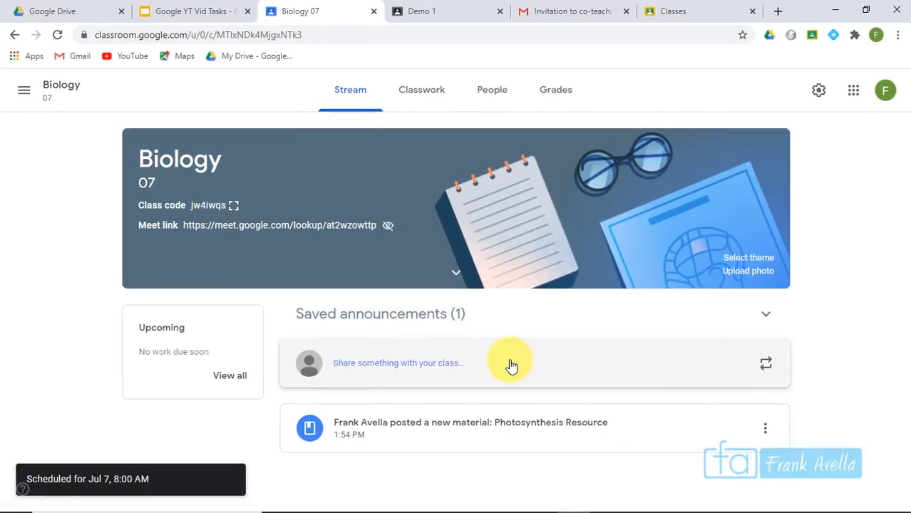
Remove the schedule from the saved welcome announcement and post it immediately
left_click(385, 327)
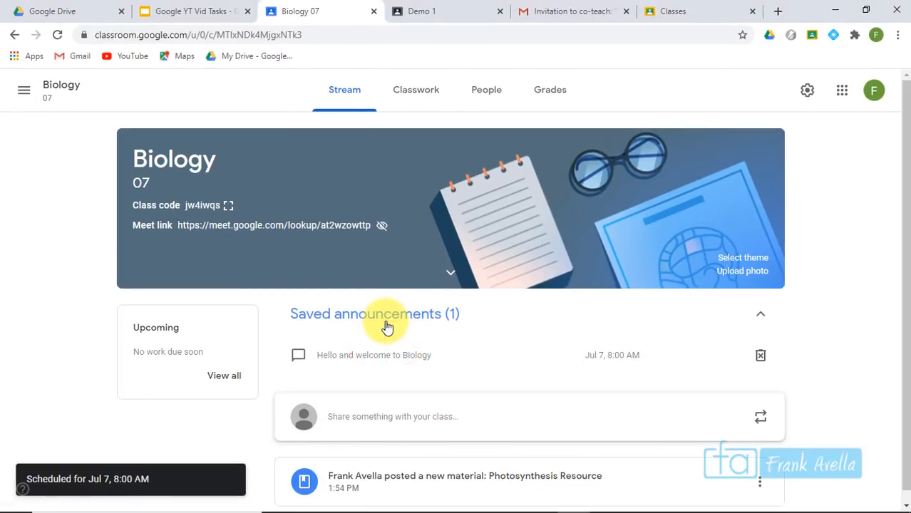
left_click(366, 357)
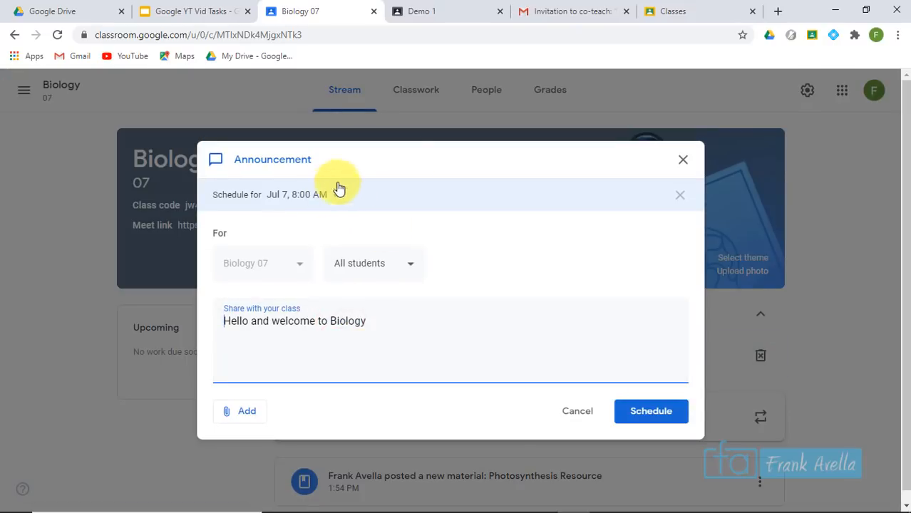
left_click(681, 195)
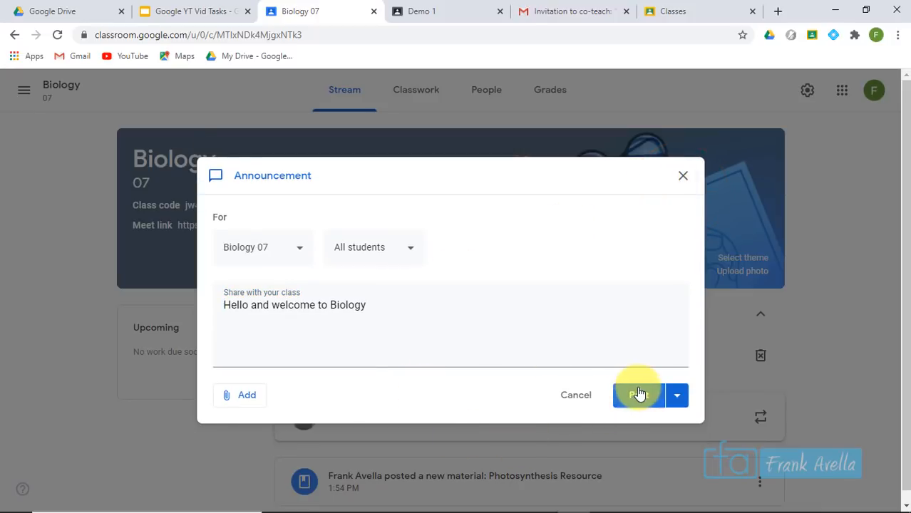
left_click(638, 396)
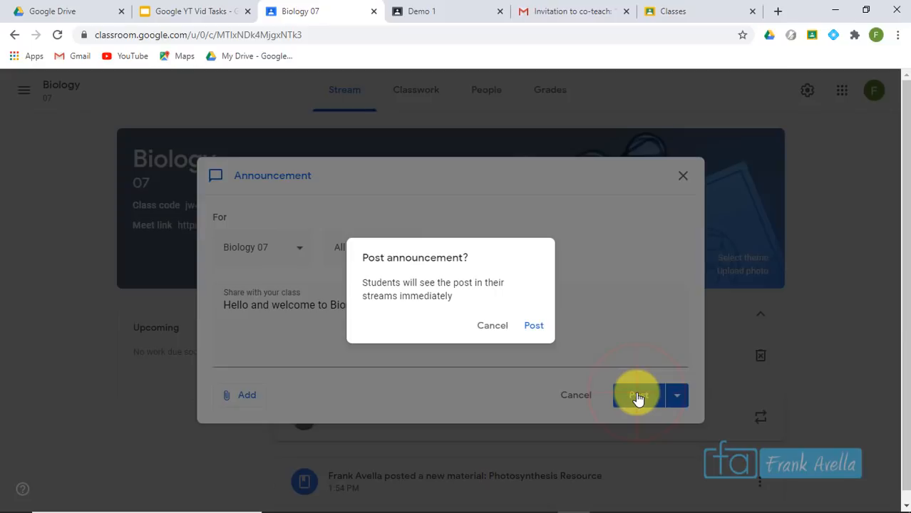
left_click(531, 334)
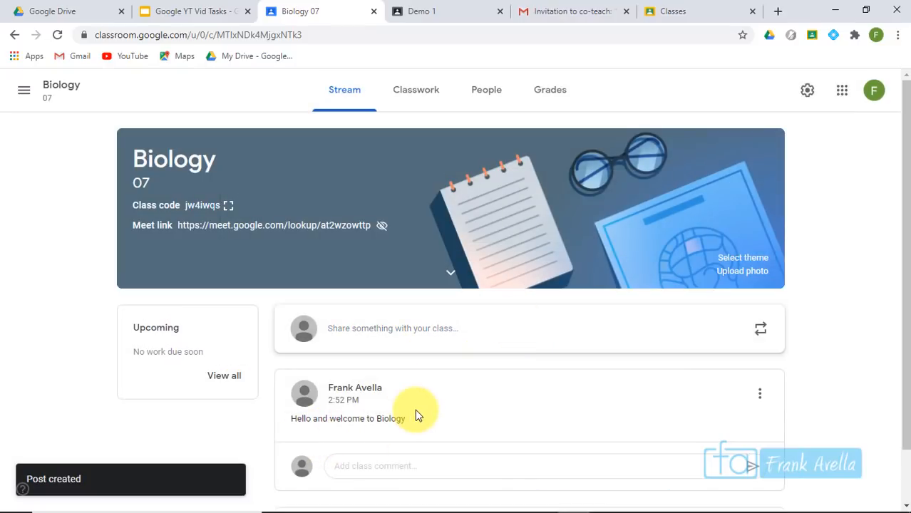
Save a Biology 07 announcement reading 'Welcome to day 2' as a draft
left_click(442, 328)
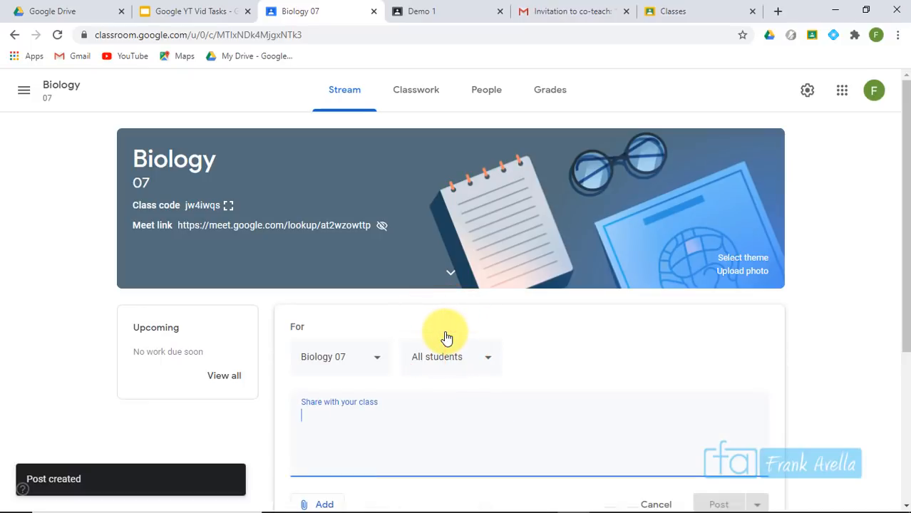
type("Wel")
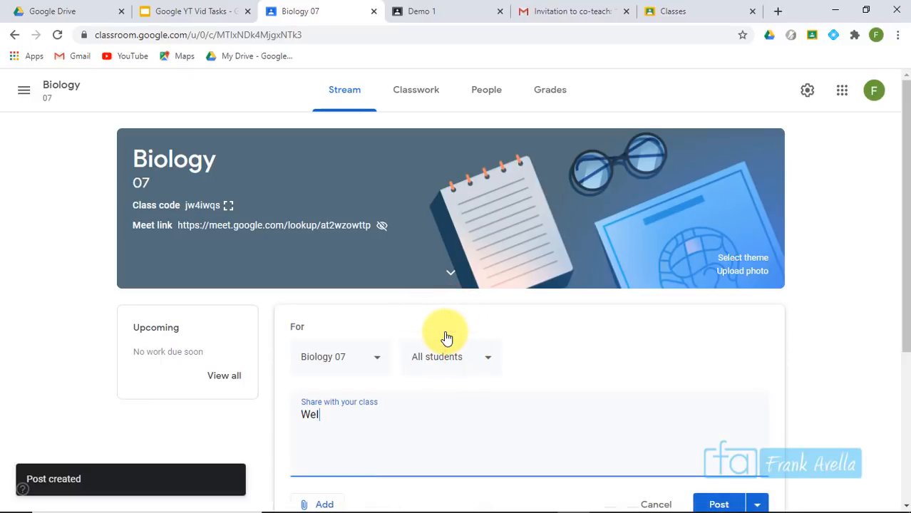
type("come to day 2")
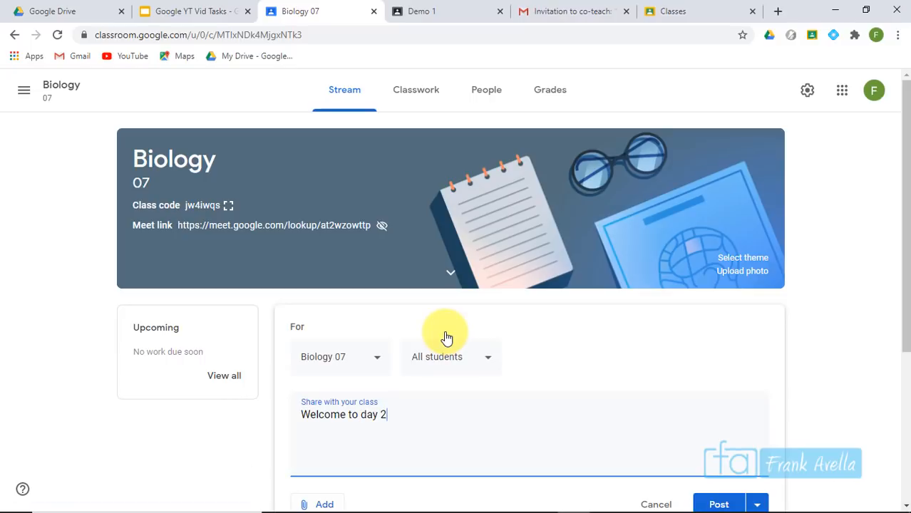
left_click_drag(901, 282, 899, 342)
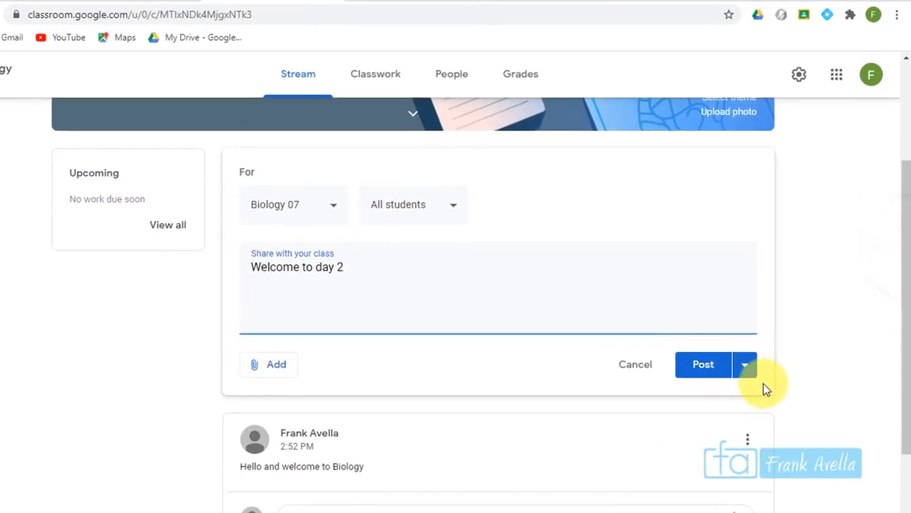
left_click(758, 363)
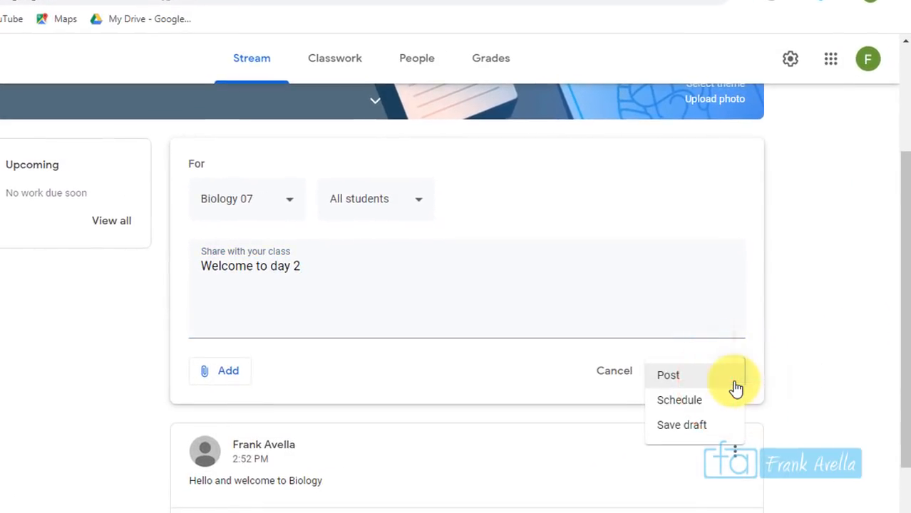
left_click(678, 425)
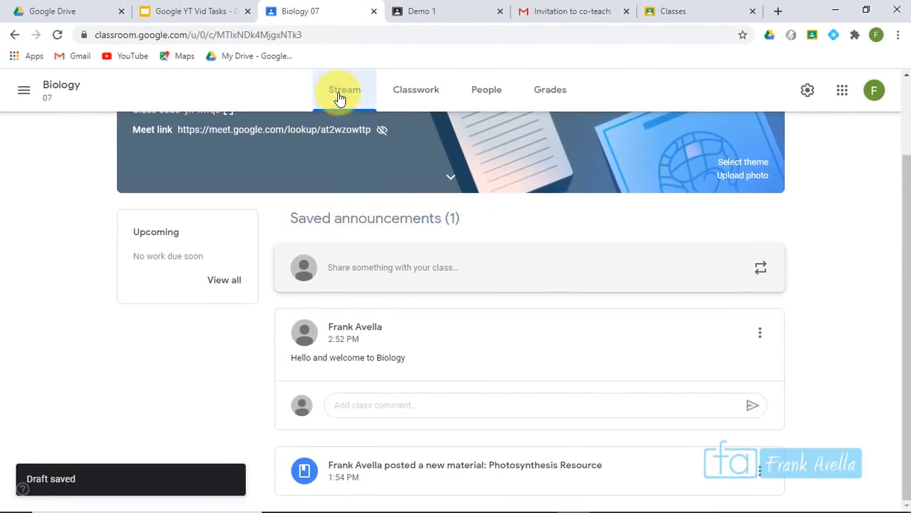
Back in the Slides checklist, highlight the 'Edit in the Stream' item
scroll(882, 135, "up", 2)
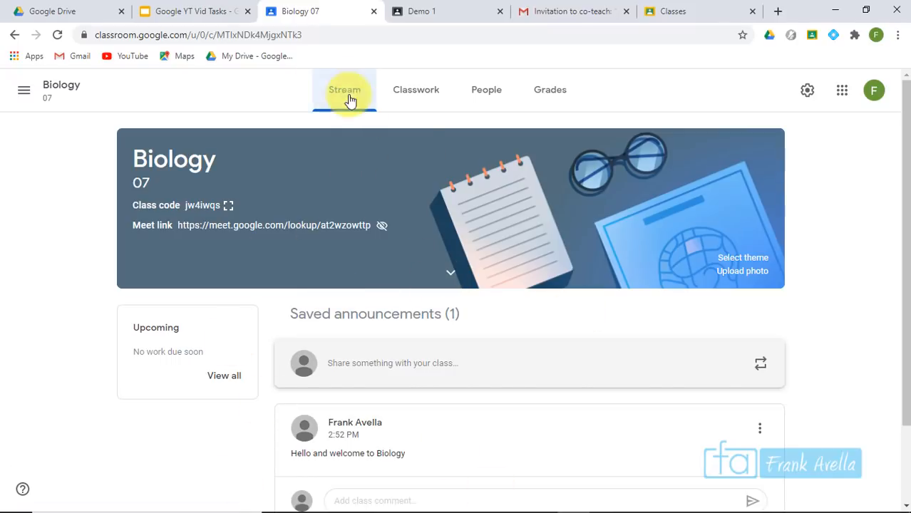
left_click(320, 93)
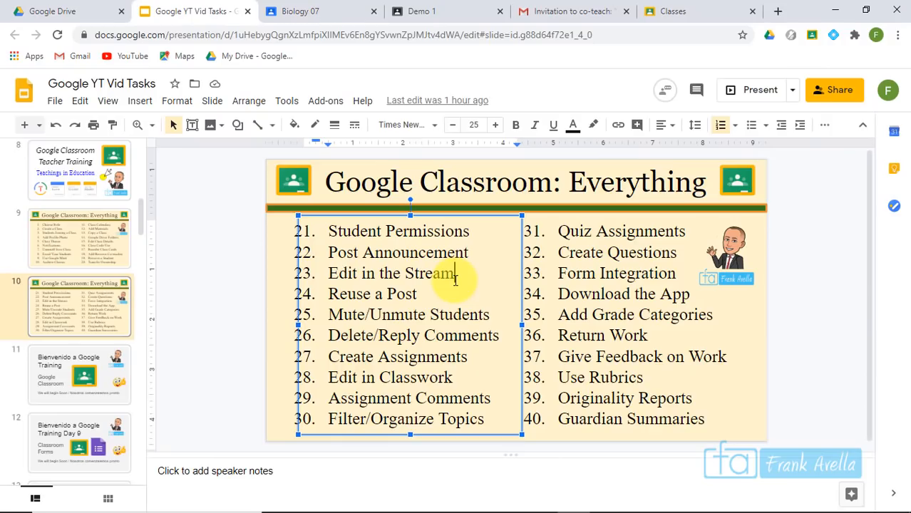
left_click_drag(454, 274, 321, 274)
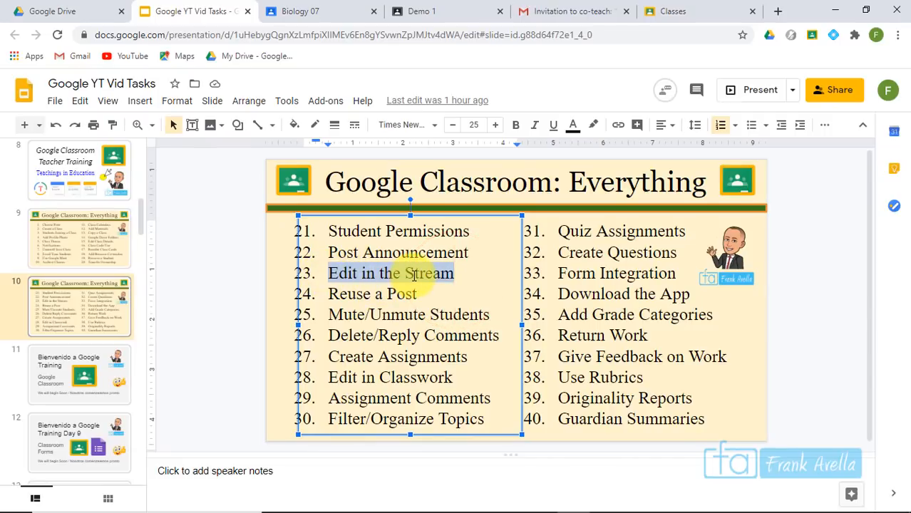
Switch to the Demo 1 tab and scroll down its class stream
left_click(426, 12)
left_click_drag(896, 122, 906, 221)
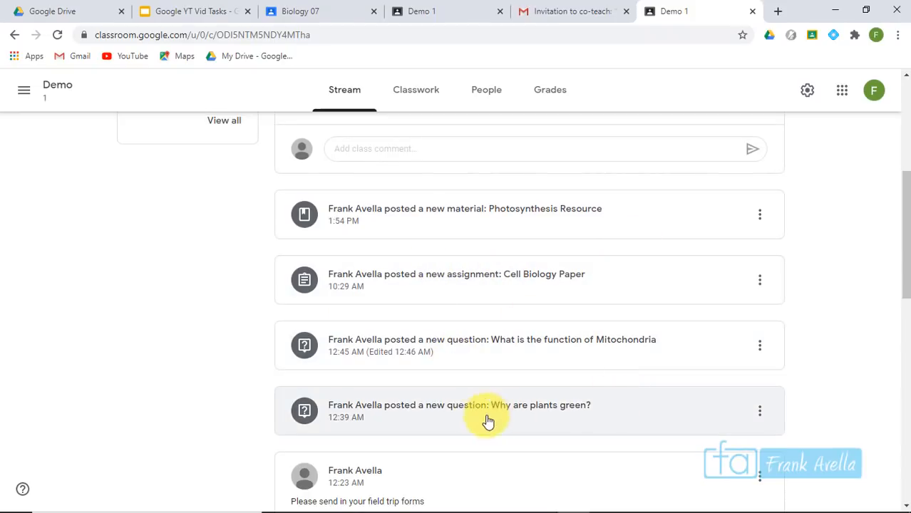
Expand the 3 comments on the Jun 14 'Hello and Welcome to the Classroom' post and open it for editing
left_click_drag(901, 234, 903, 456)
left_click_drag(901, 490, 902, 508)
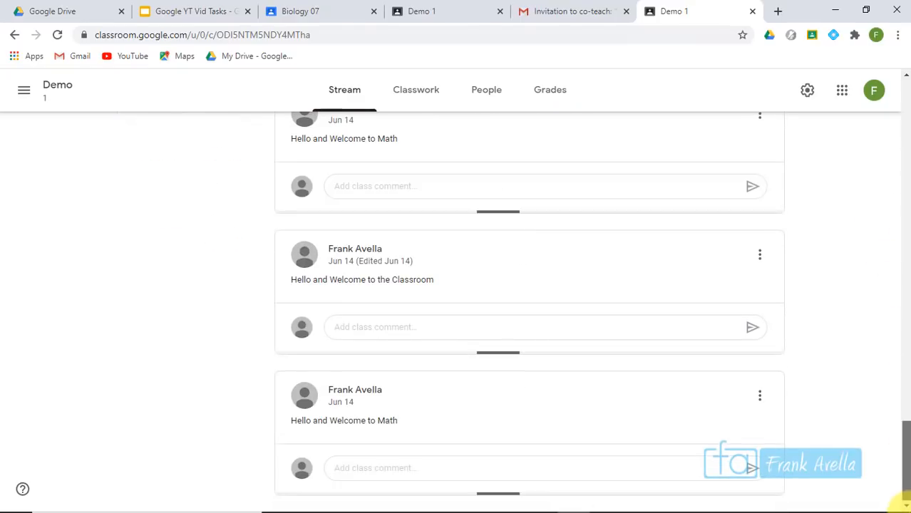
left_click(374, 289)
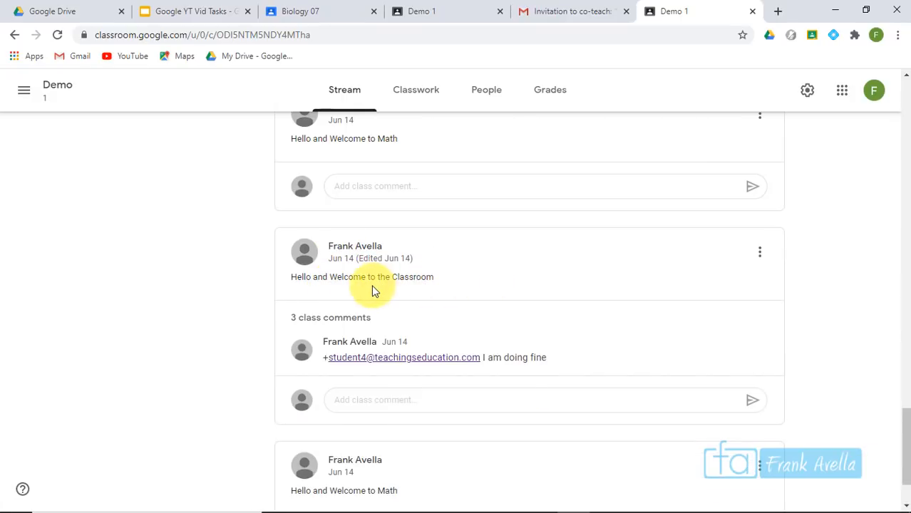
scroll(897, 366, "down", 1)
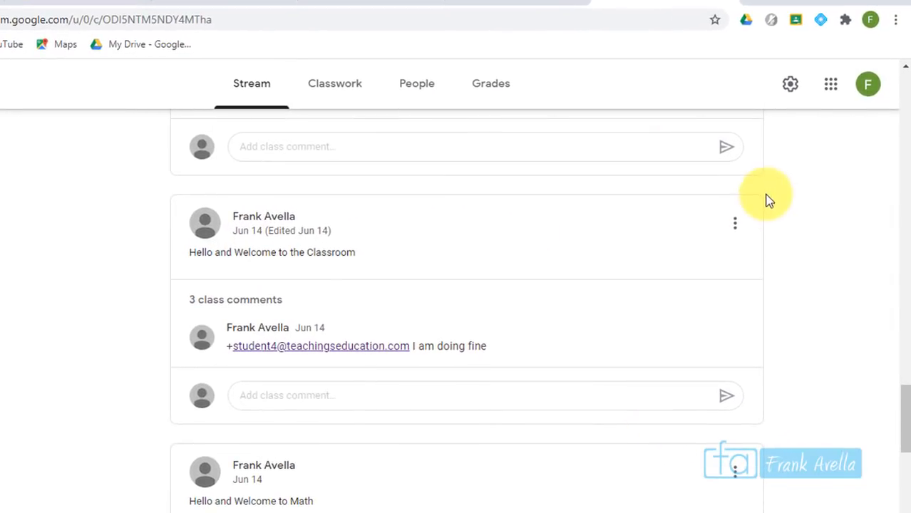
left_click(735, 222)
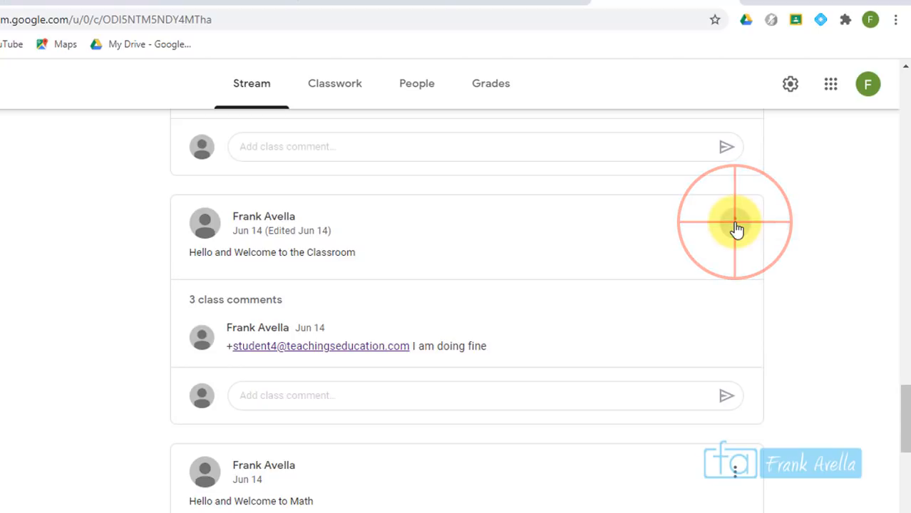
left_click(674, 282)
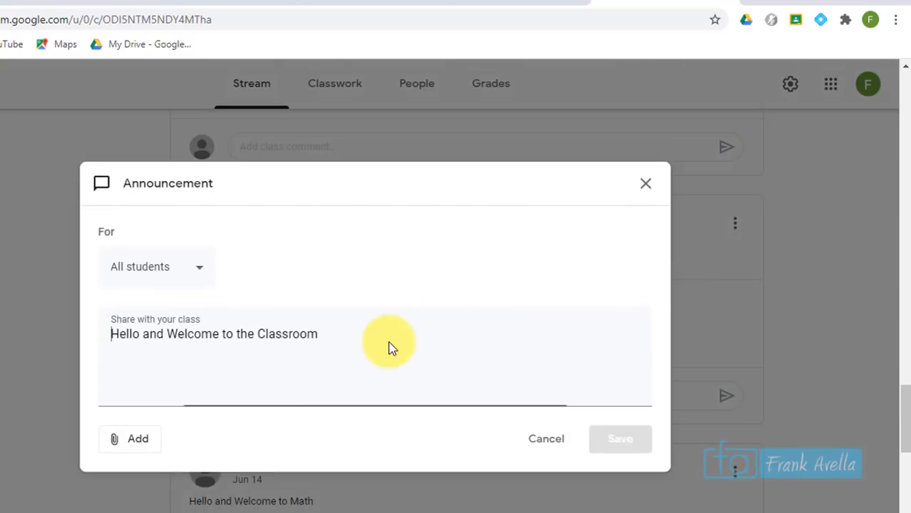
Append 'Don't forget to check the syllabus' to the Jun 14 announcement and save it
left_click(365, 340)
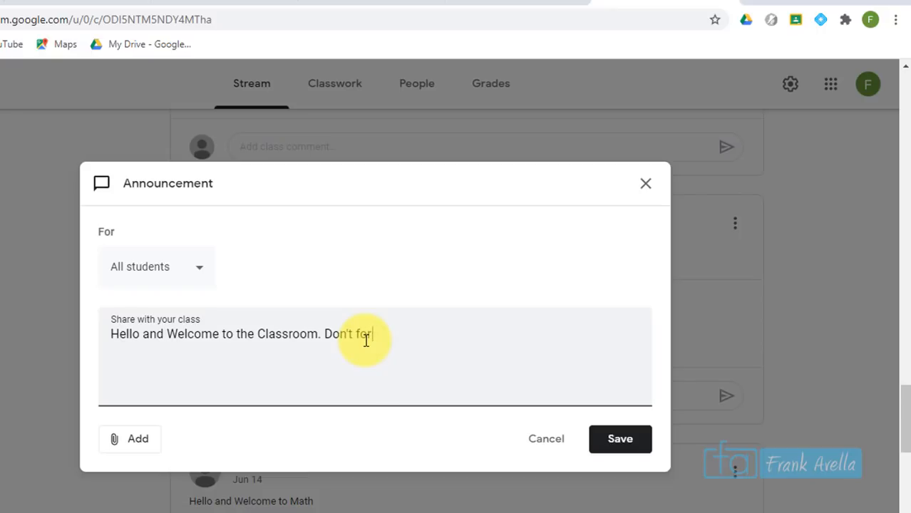
type("Don't forget to check the syllabus")
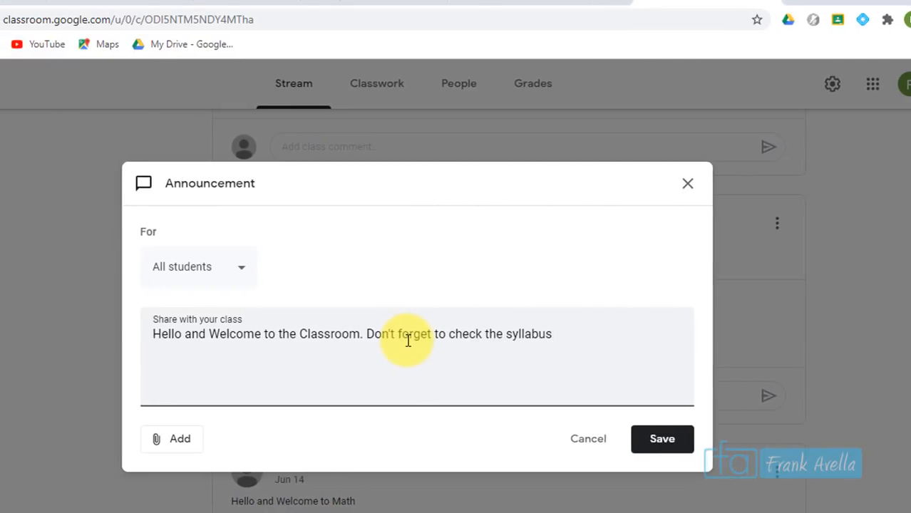
left_click(674, 447)
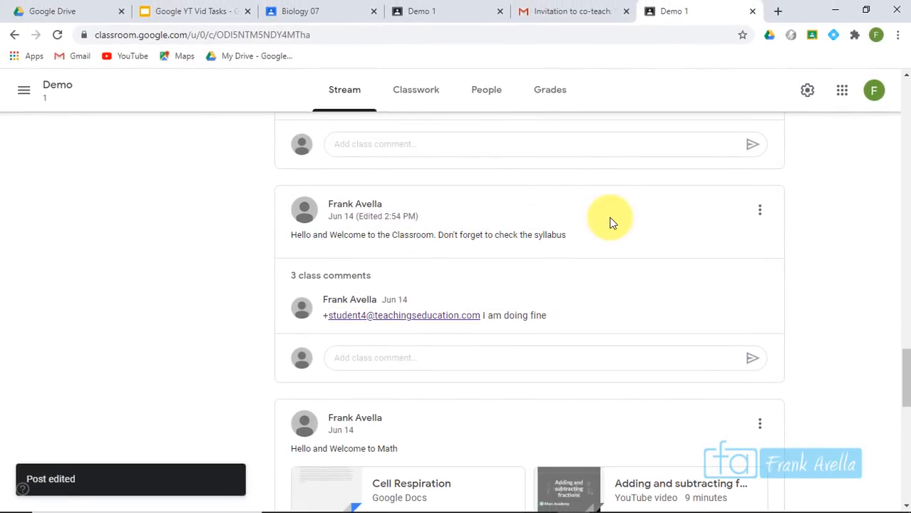
scroll(905, 356, "down", 1)
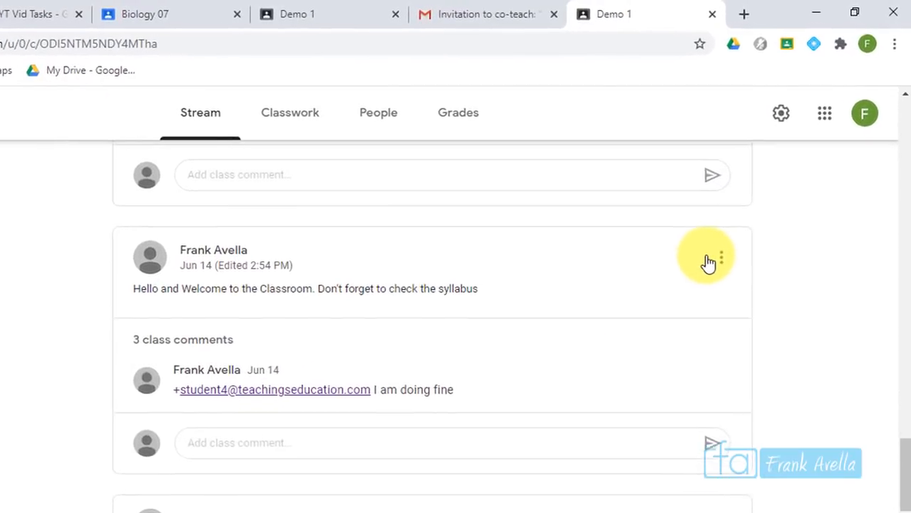
Move the edited syllabus reminder post to the top of the Demo stream
left_click(716, 267)
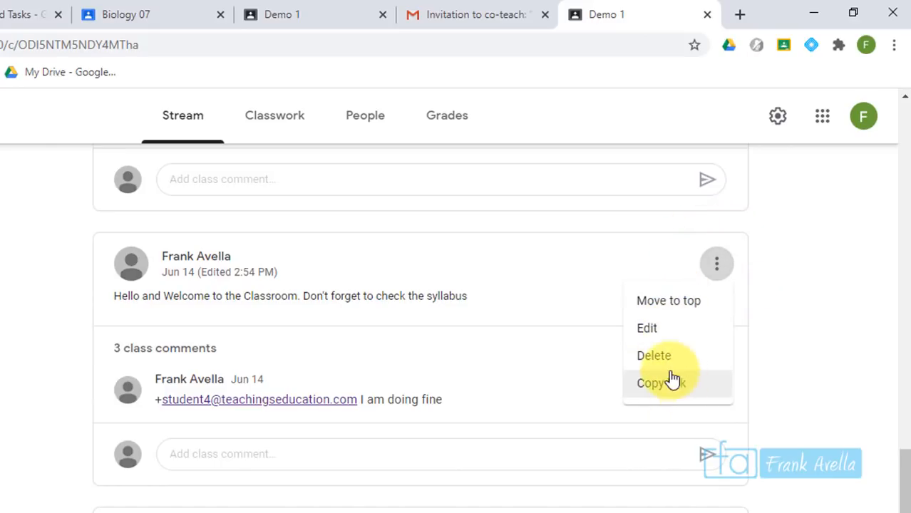
left_click(680, 303)
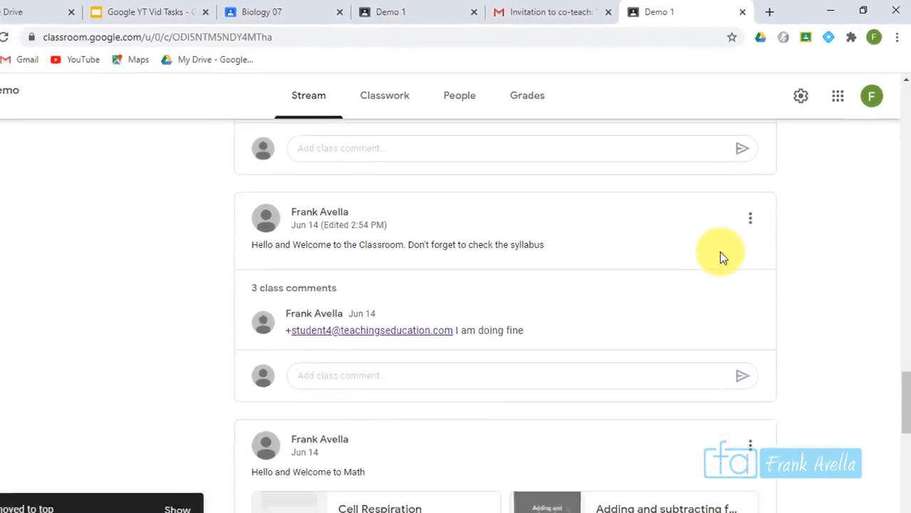
left_click_drag(903, 372, 894, 126)
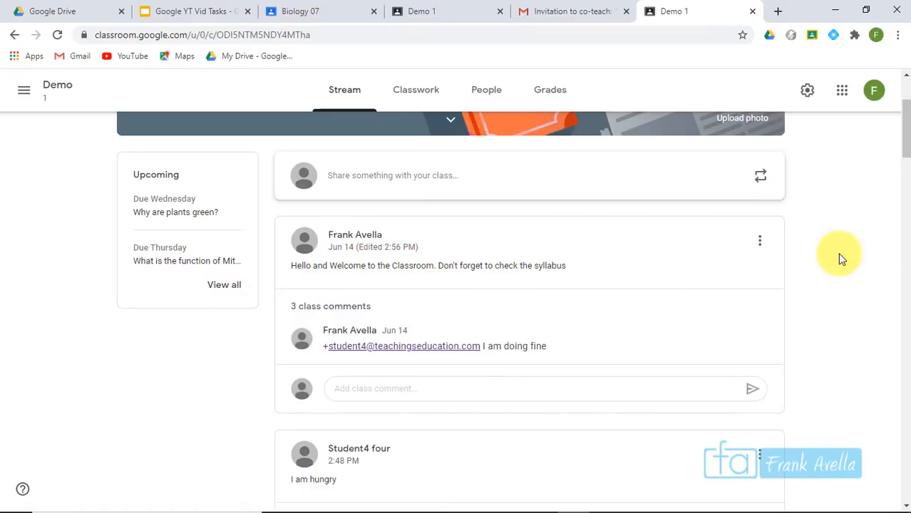
left_click_drag(572, 228, 593, 295)
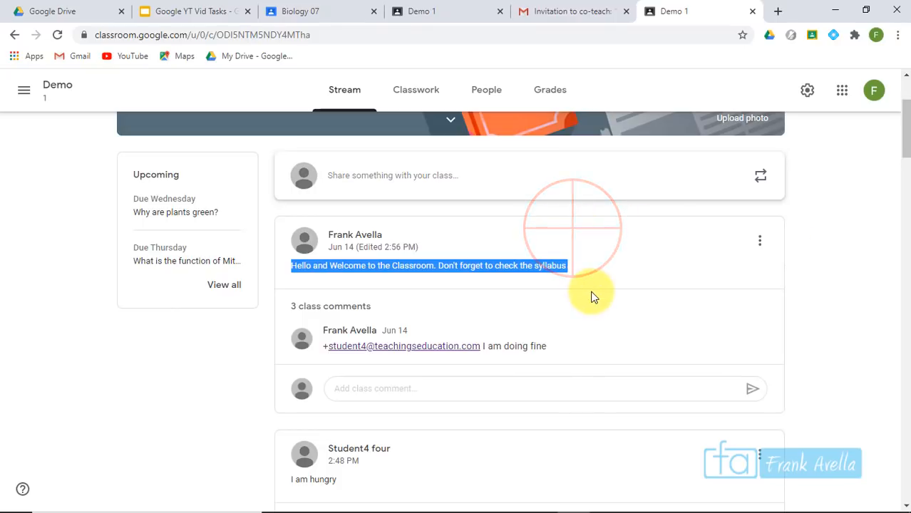
left_click(606, 205)
left_click_drag(905, 132, 905, 485)
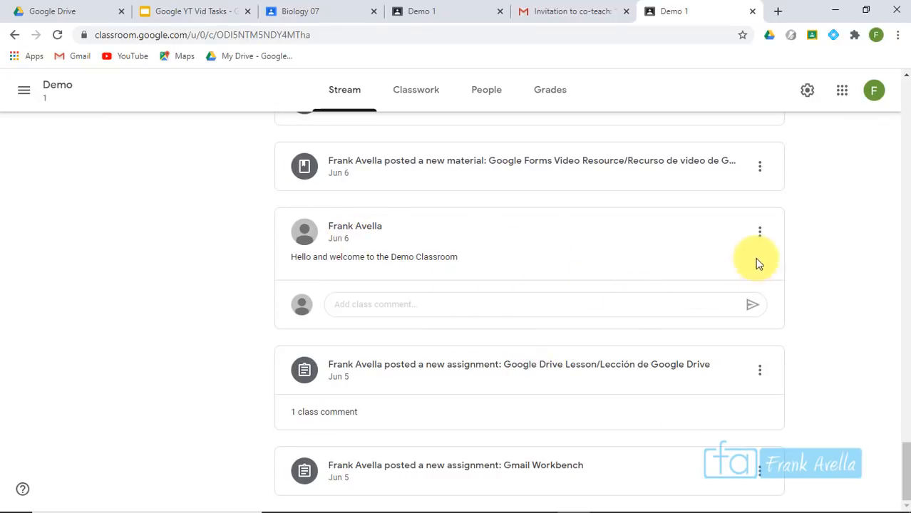
Delete the Jun 6 'Hello and welcome to the Demo Classroom' announcement
left_click(760, 233)
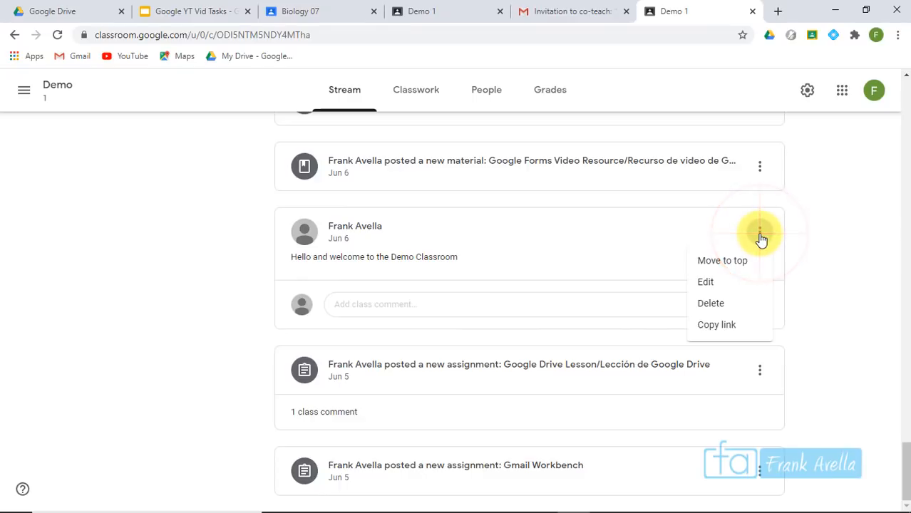
left_click(724, 311)
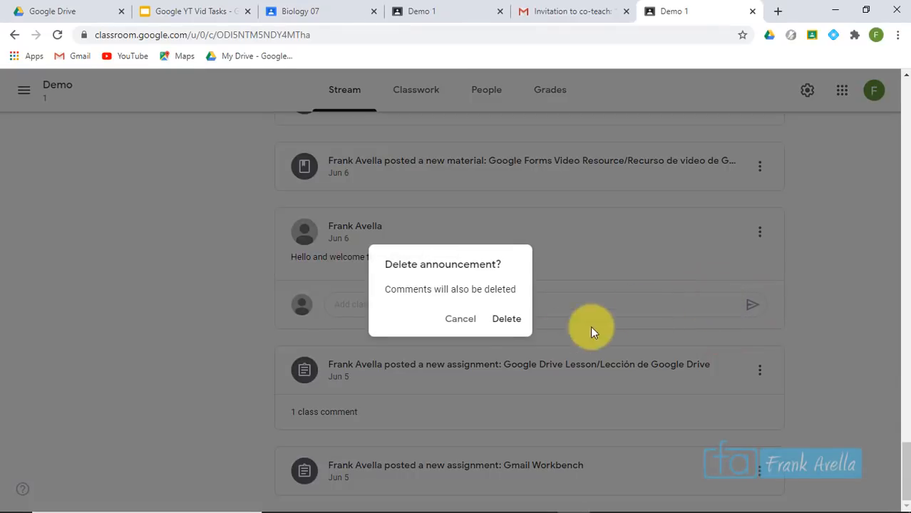
left_click(515, 322)
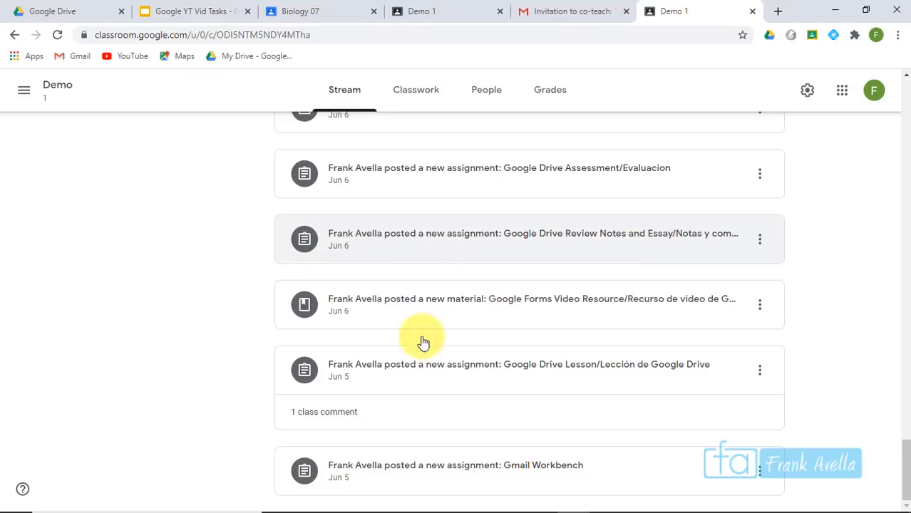
In Demo 1's Reuse post picker, choose Biology 07's 'Hello and welcome to Biology' post
left_click(155, 6)
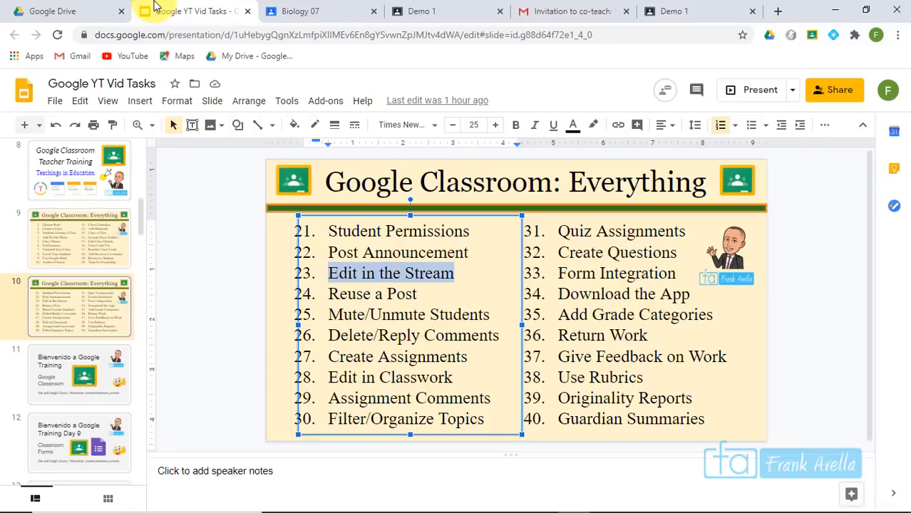
left_click(674, 10)
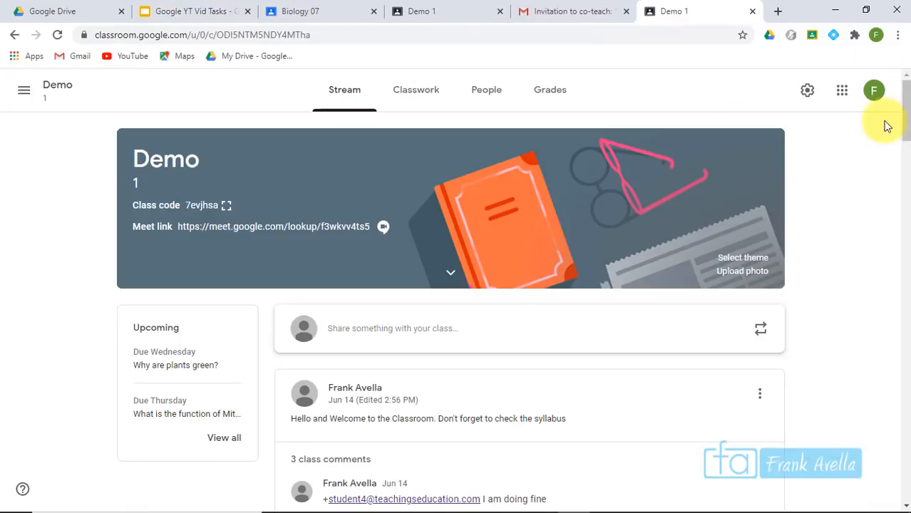
left_click(904, 114)
left_click_drag(903, 114, 904, 125)
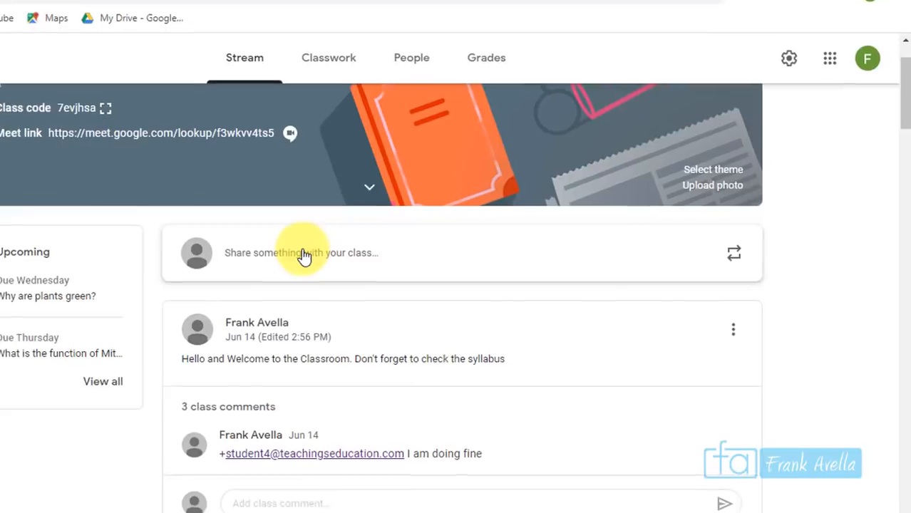
left_click(725, 256)
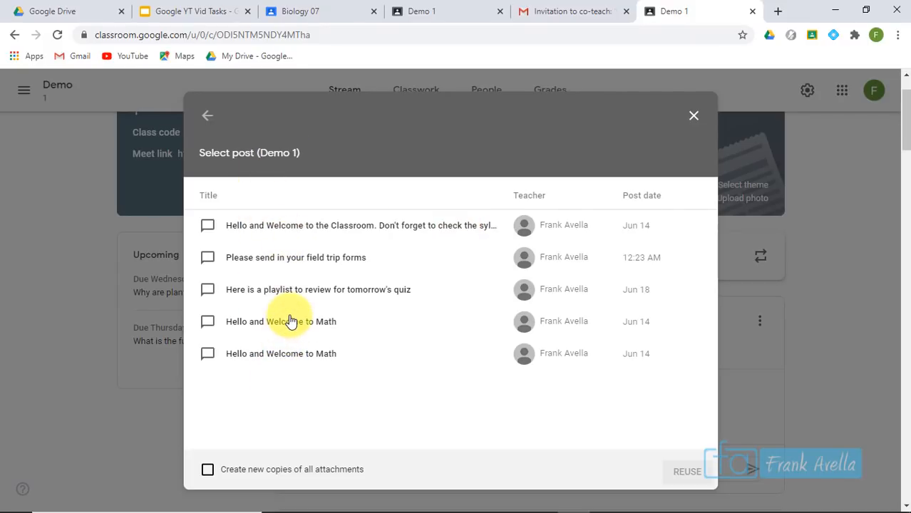
left_click(207, 116)
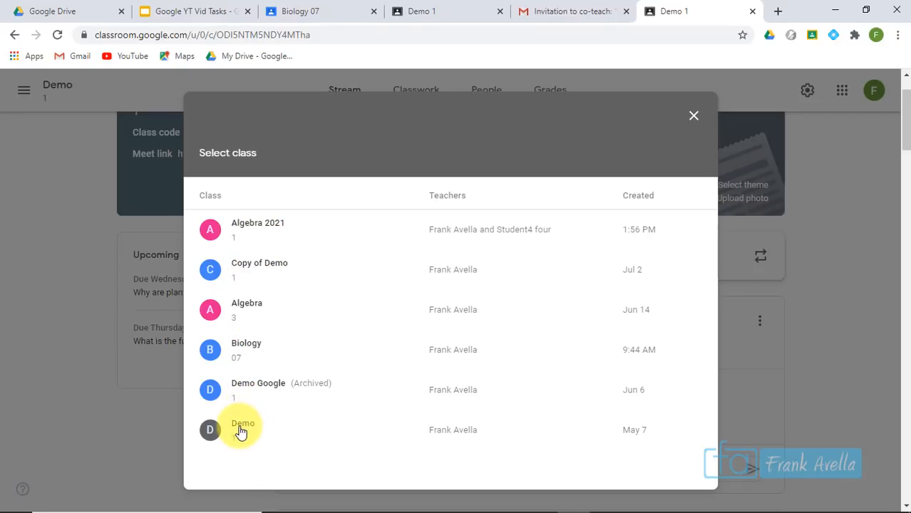
left_click(256, 352)
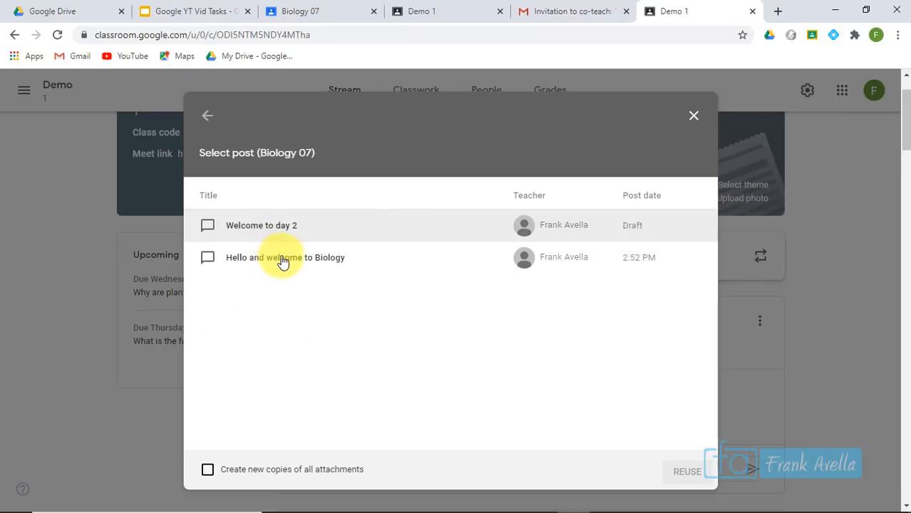
left_click(260, 258)
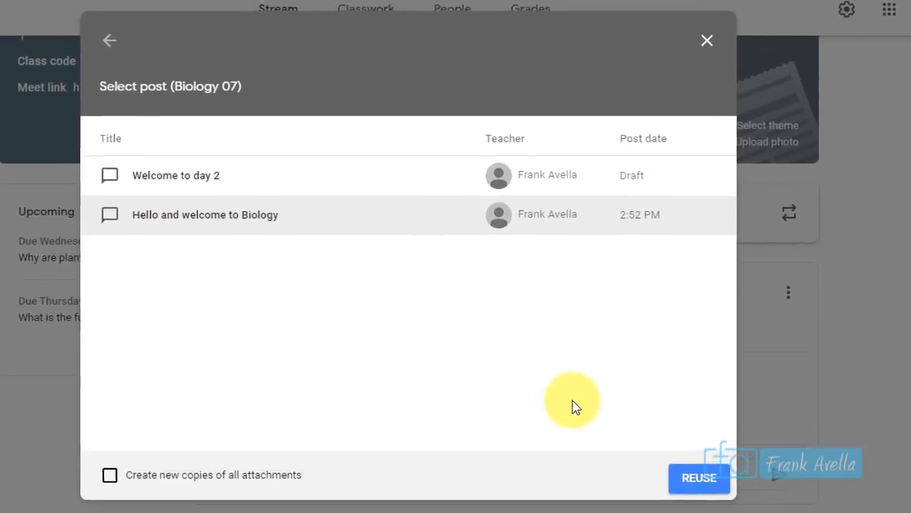
Publish the reused 'Hello and welcome to Biology' announcement to Demo 1, then view Classwork
left_click(706, 485)
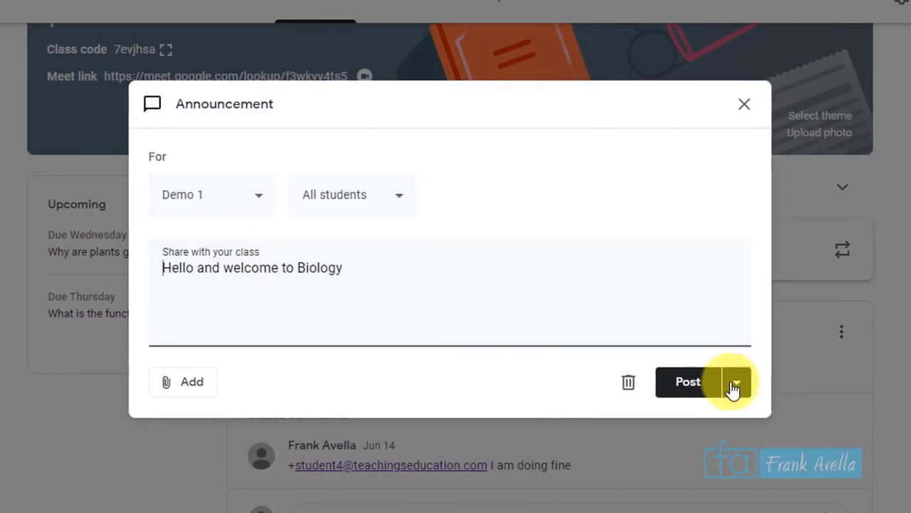
left_click(744, 391)
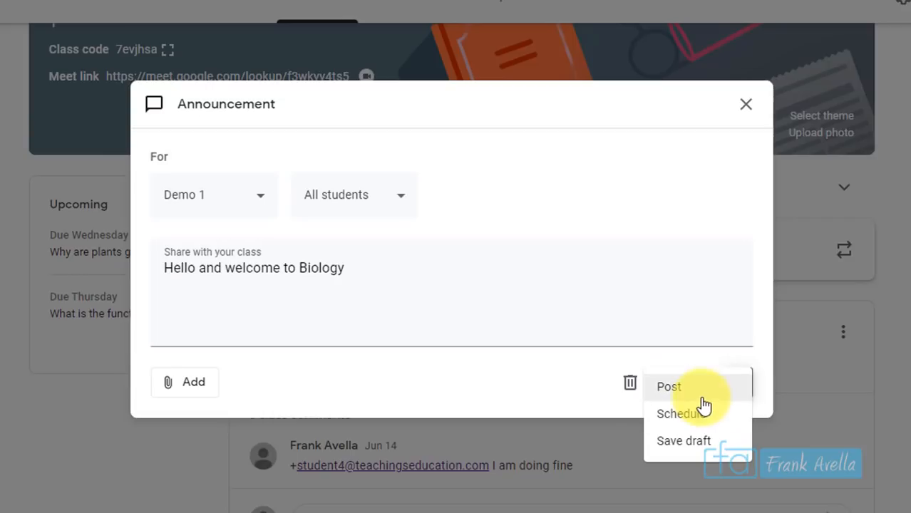
left_click(698, 391)
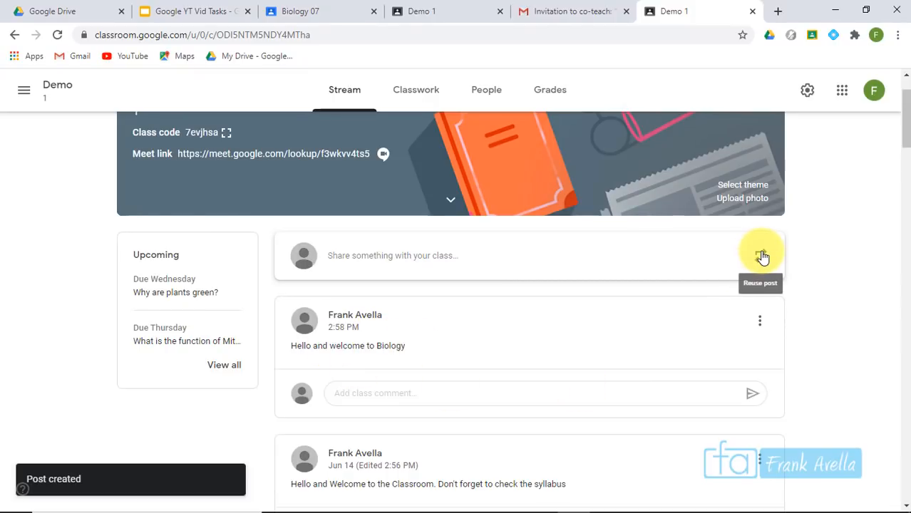
left_click(413, 100)
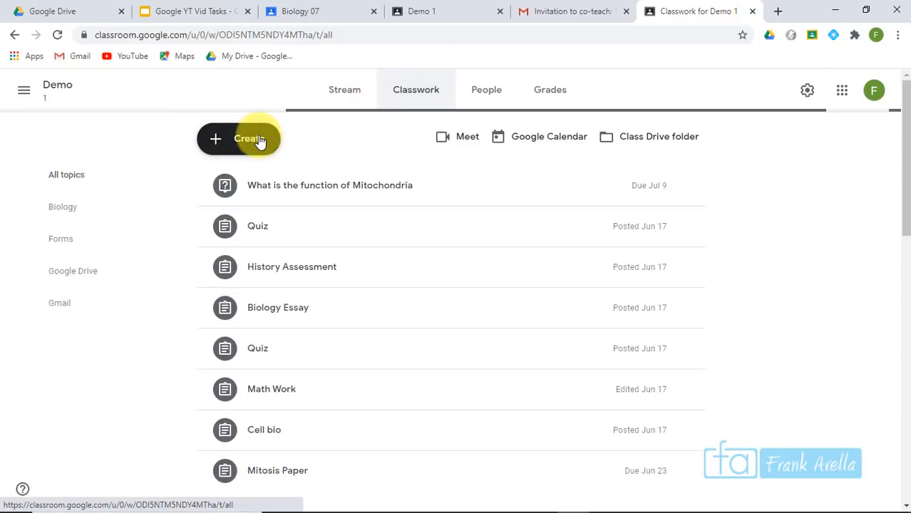
Create a new assignment reused from Demo 1's History Assessment, with its History Assignment doc
left_click(260, 141)
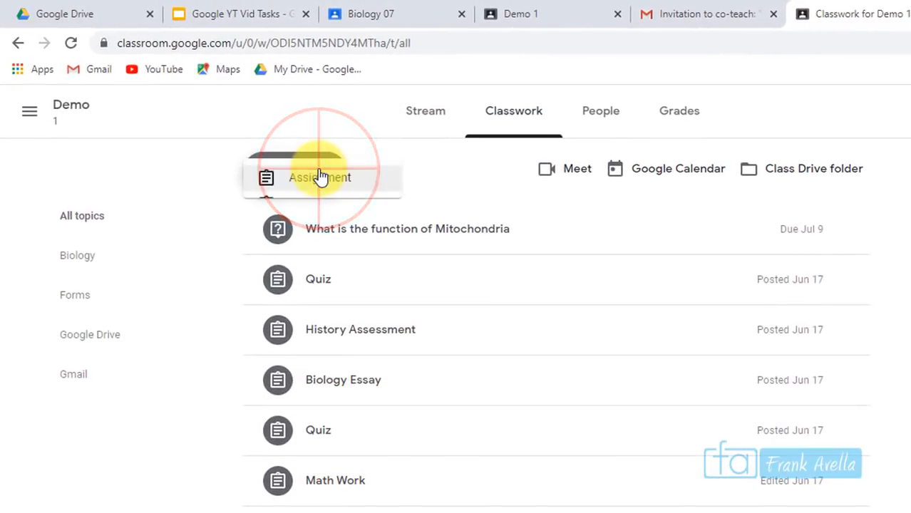
left_click(314, 329)
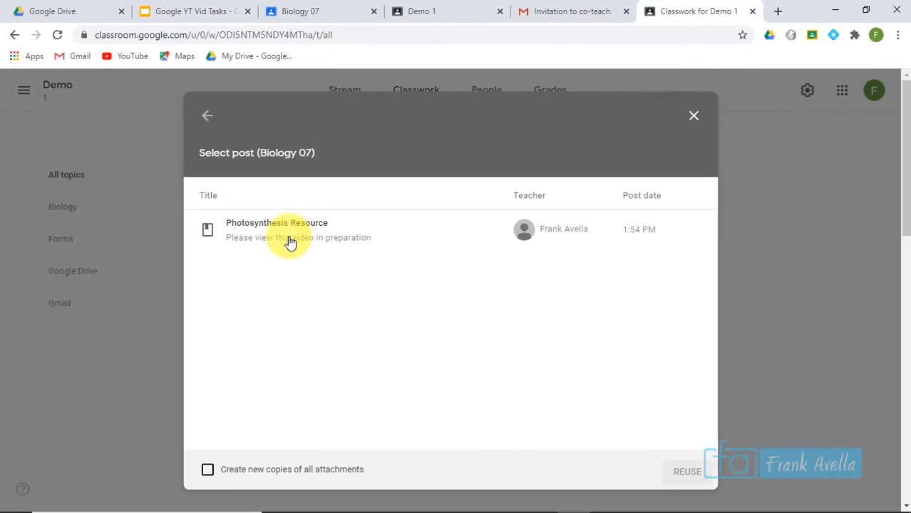
left_click(207, 114)
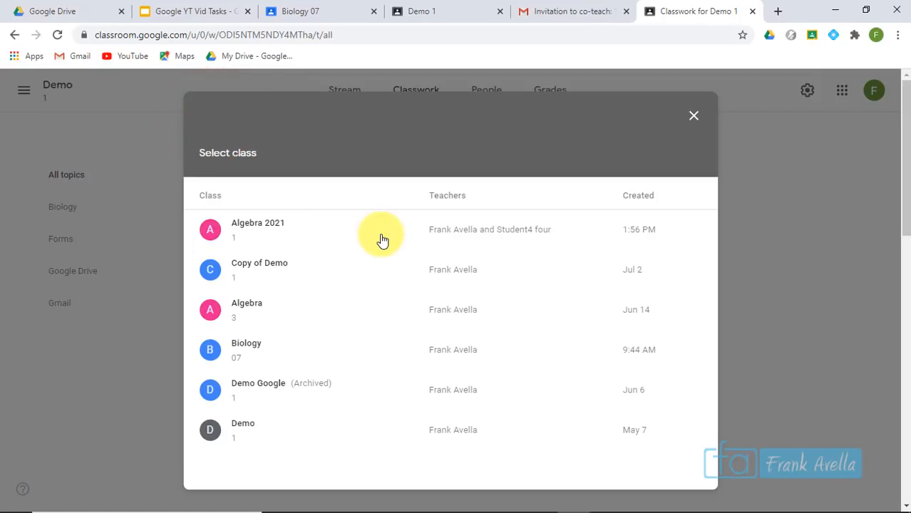
left_click(246, 427)
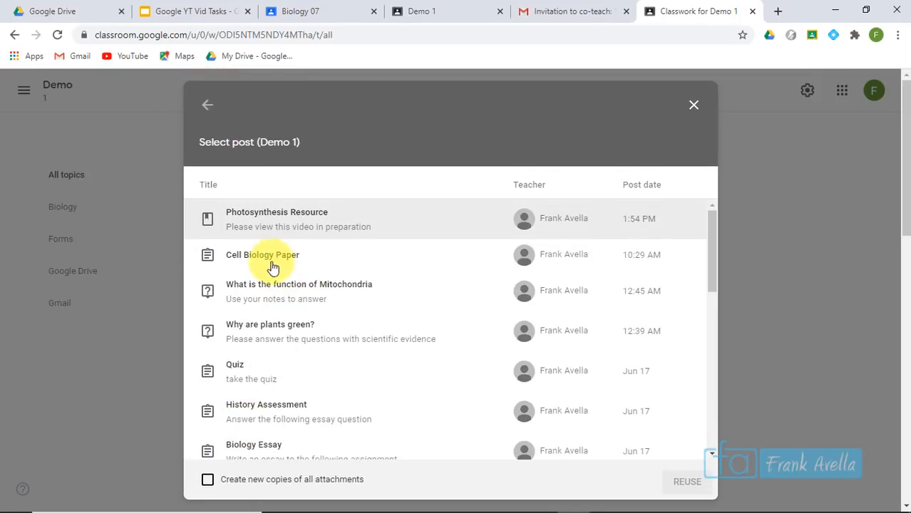
left_click(266, 258)
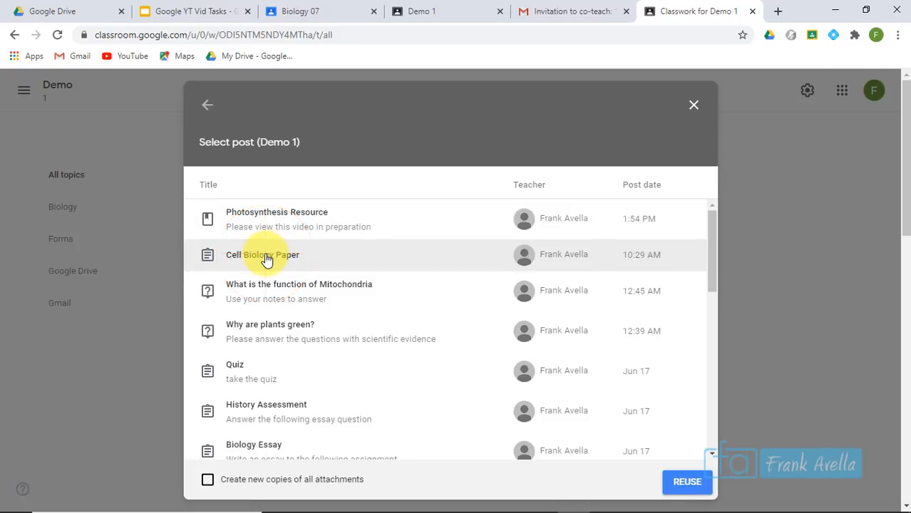
left_click_drag(713, 239, 715, 301)
left_click(310, 269)
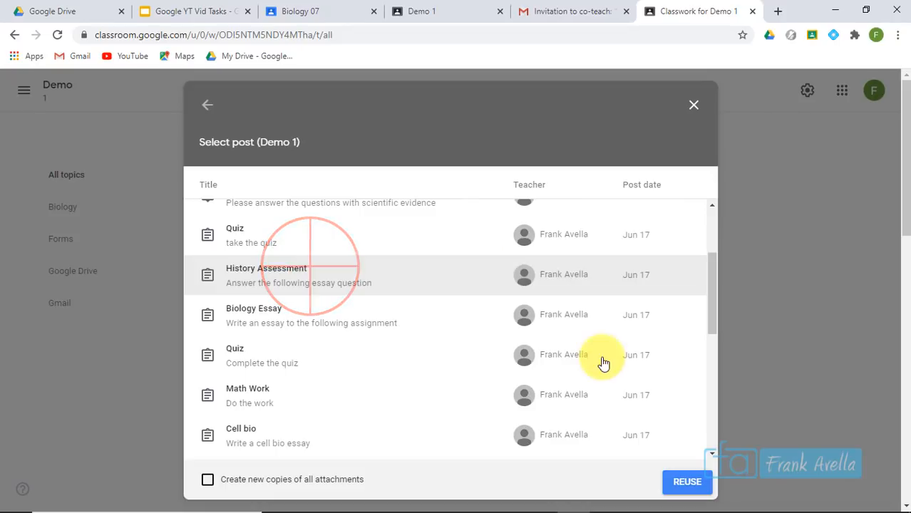
left_click(683, 482)
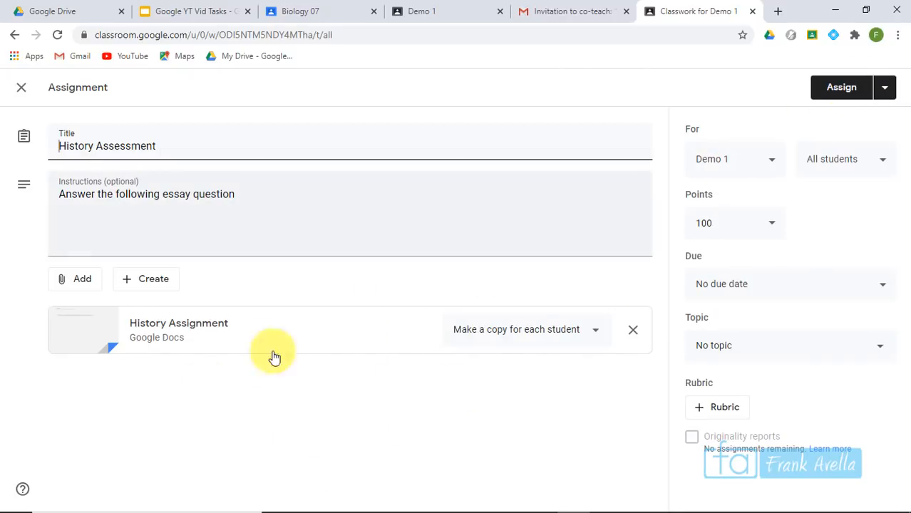
left_click(203, 10)
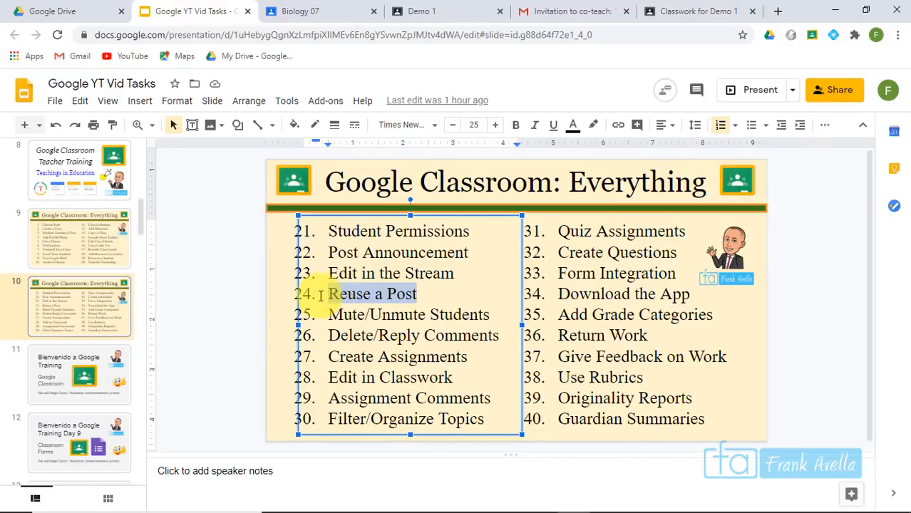
Highlight the 'Mute/Unmute Students' checklist item without changing it, then return to Demo 1's stream
left_click(414, 292)
left_click_drag(497, 318, 329, 318)
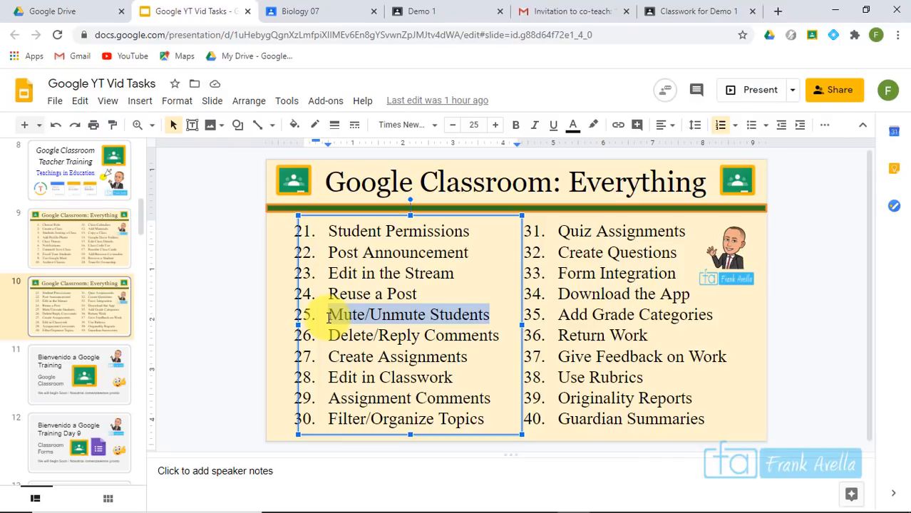
left_click(462, 291)
left_click(438, 11)
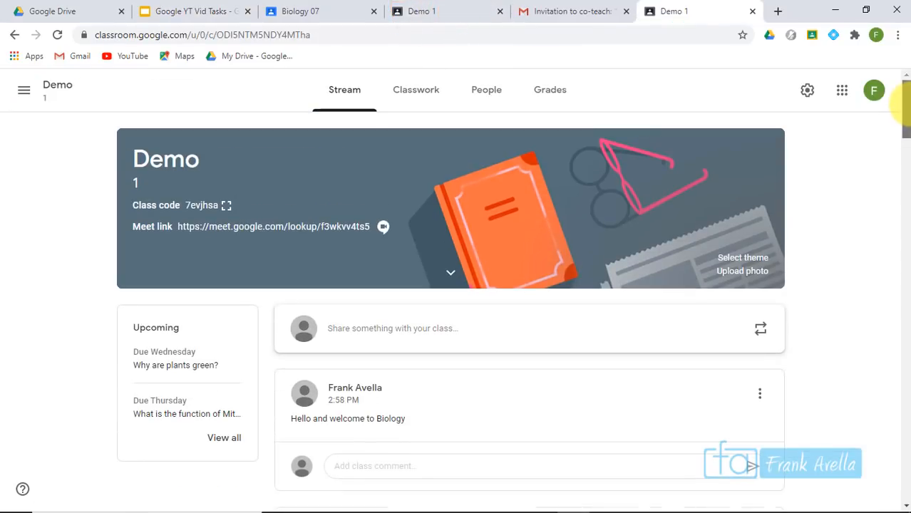
Mute the third student in Demo 1's People list using Actions > Mute
scroll(903, 132, "down", 5)
scroll(900, 116, "up", 5)
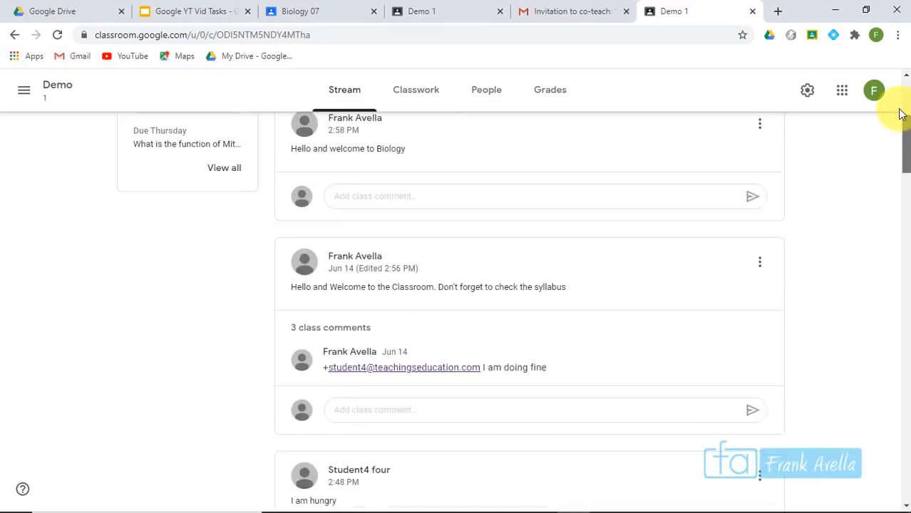
scroll(905, 143, "down", 3)
scroll(904, 139, "up", 3)
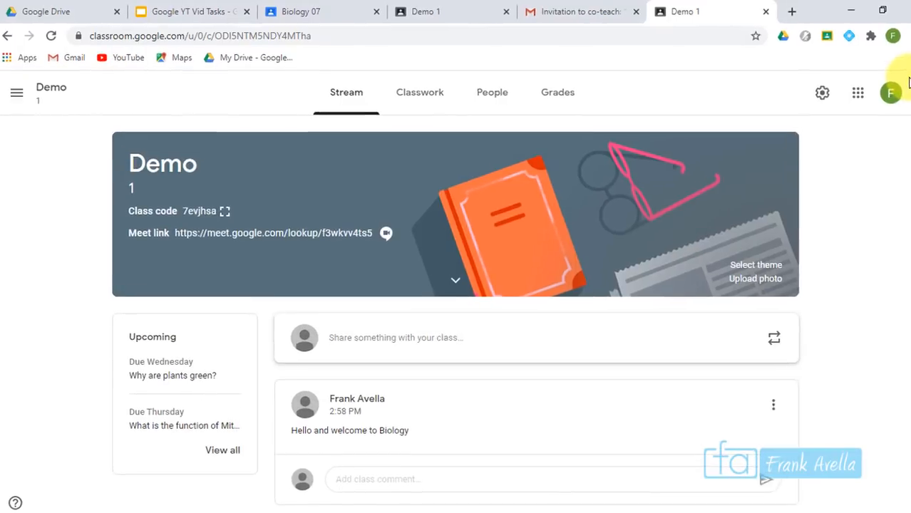
left_click(553, 125)
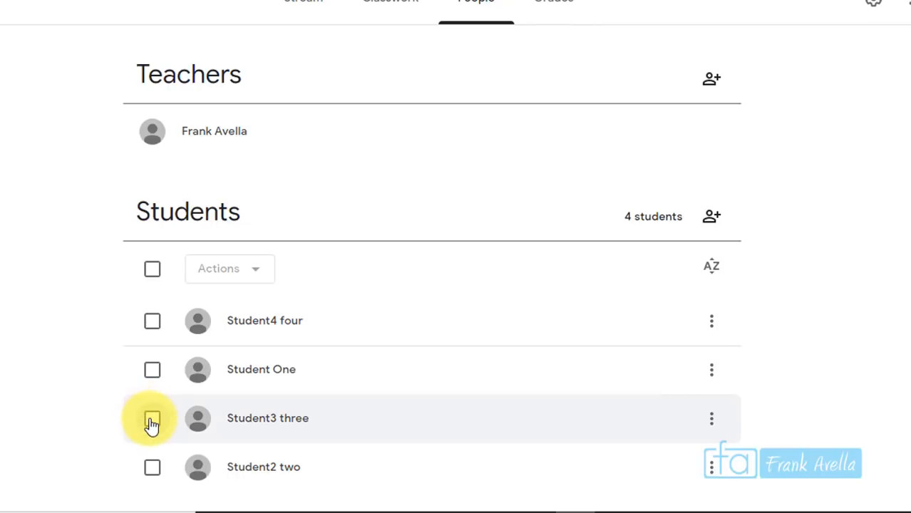
left_click(151, 420)
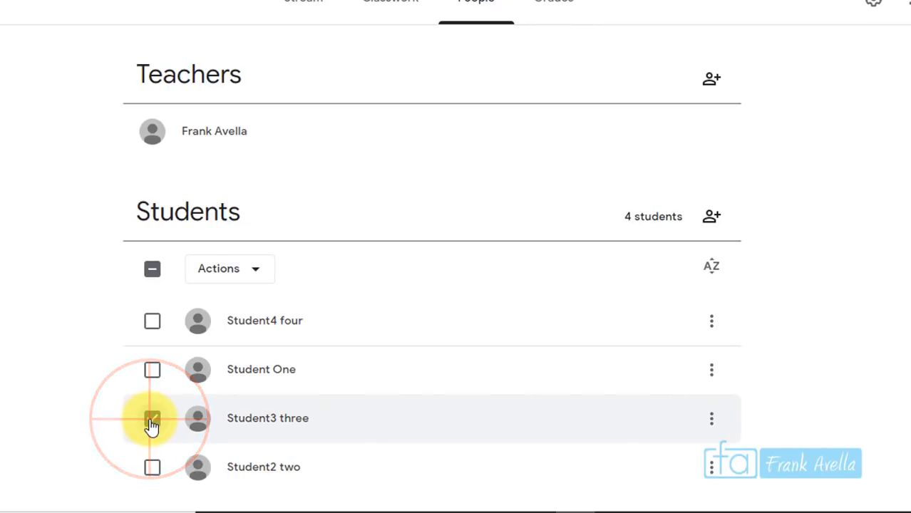
left_click(262, 269)
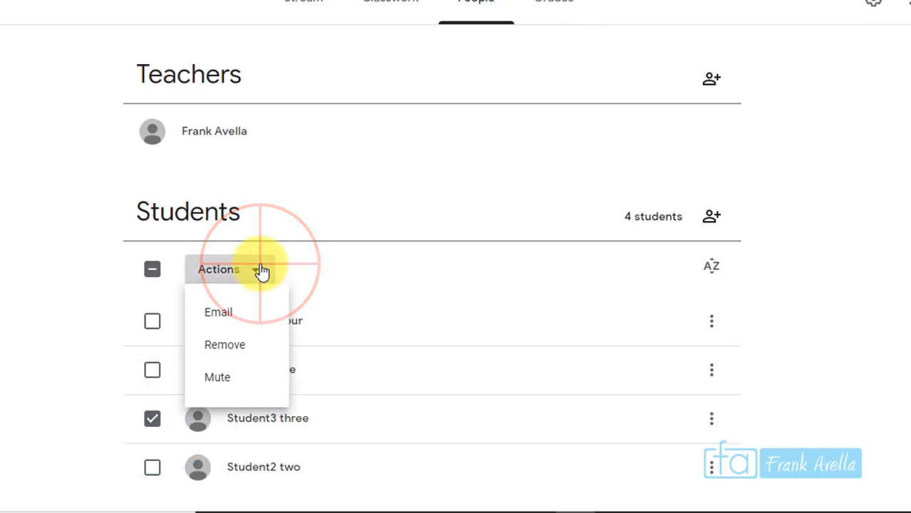
left_click(235, 380)
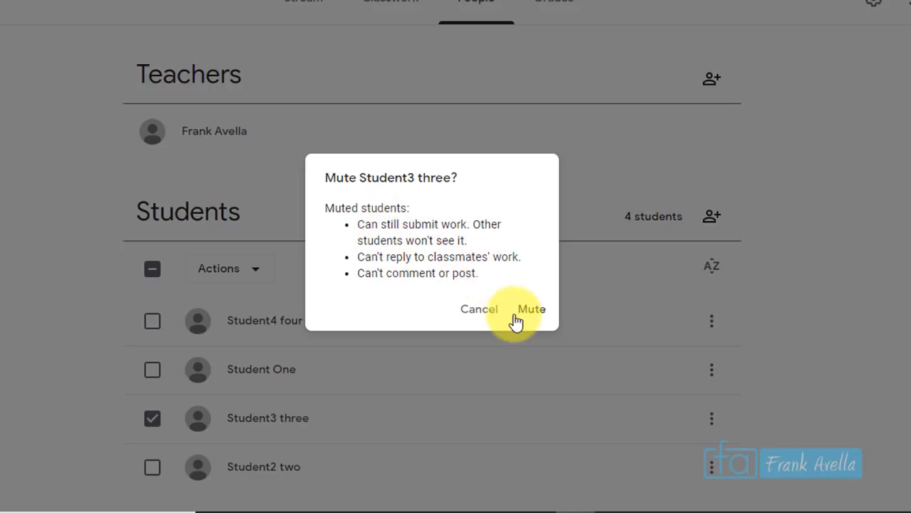
left_click(537, 326)
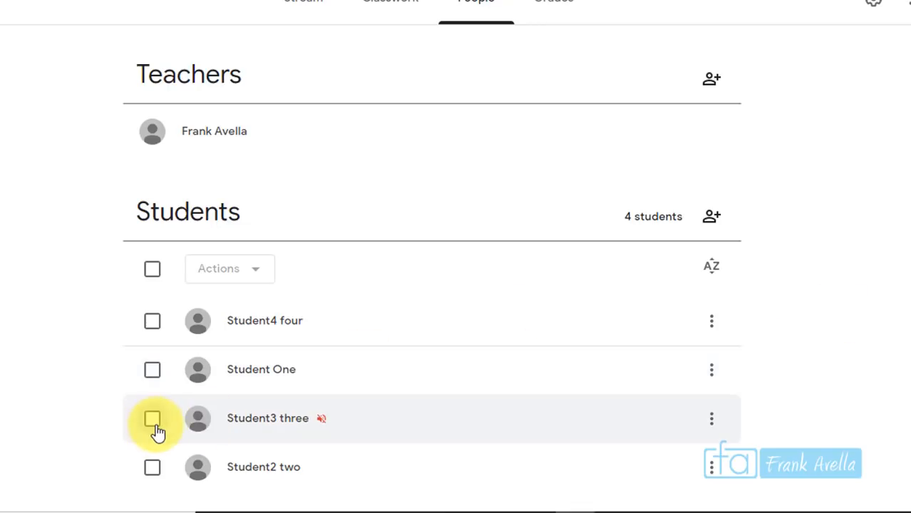
Unmute Student3 three in Demo 1's People list using Actions > Unmute
left_click(152, 420)
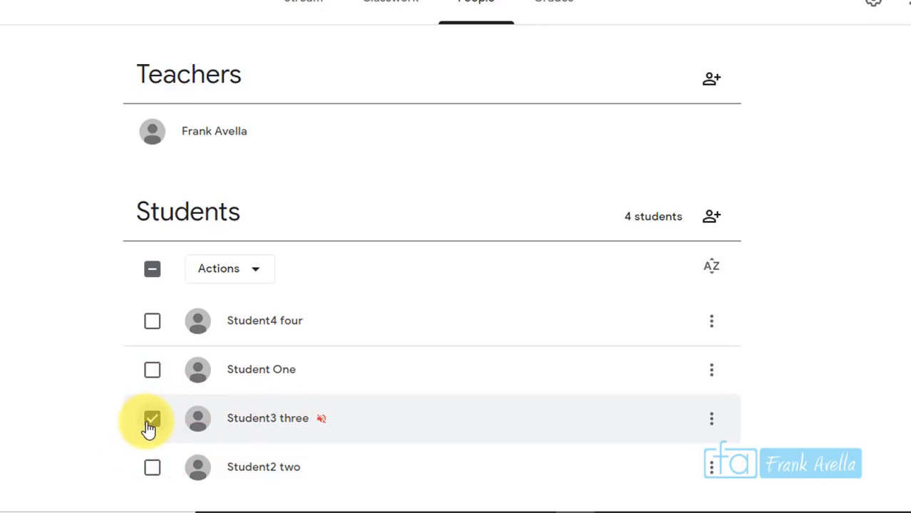
left_click(254, 272)
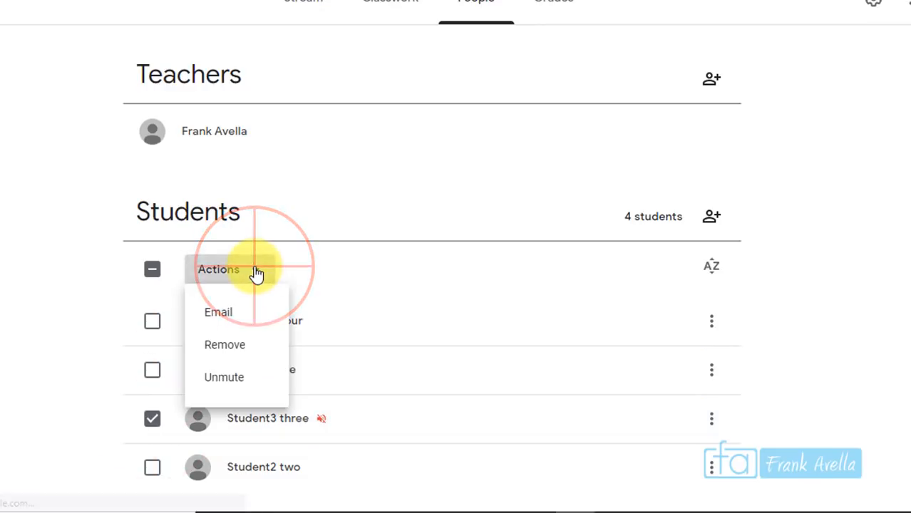
left_click(225, 379)
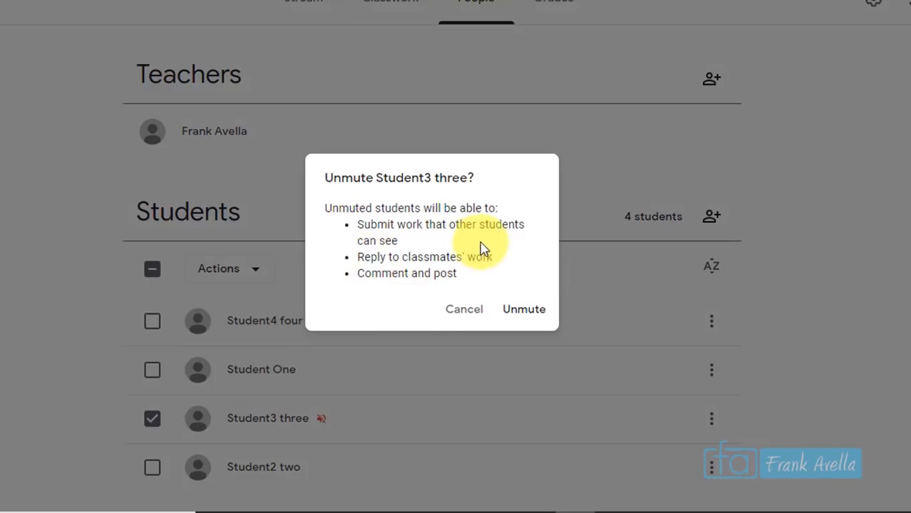
left_click(539, 320)
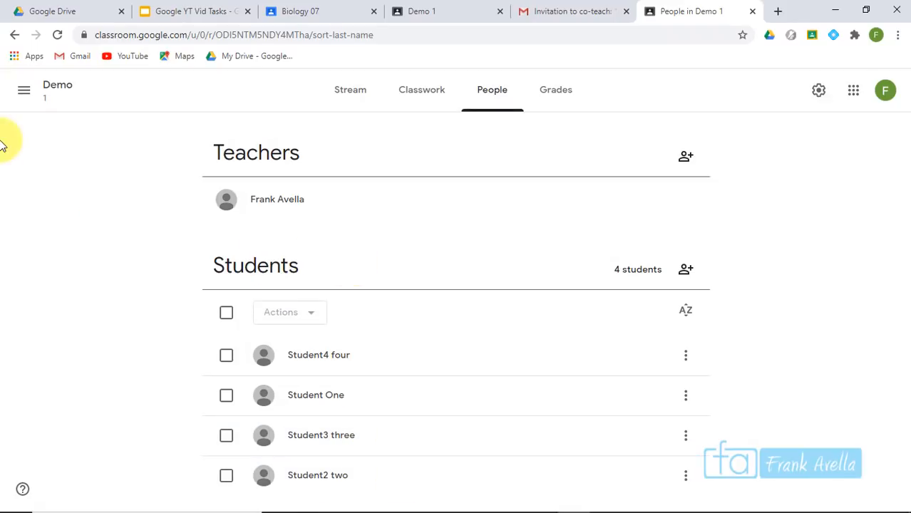
Mute the student who commented 'What is this' on the quiz playlist post, deleting that comment
left_click(21, 102)
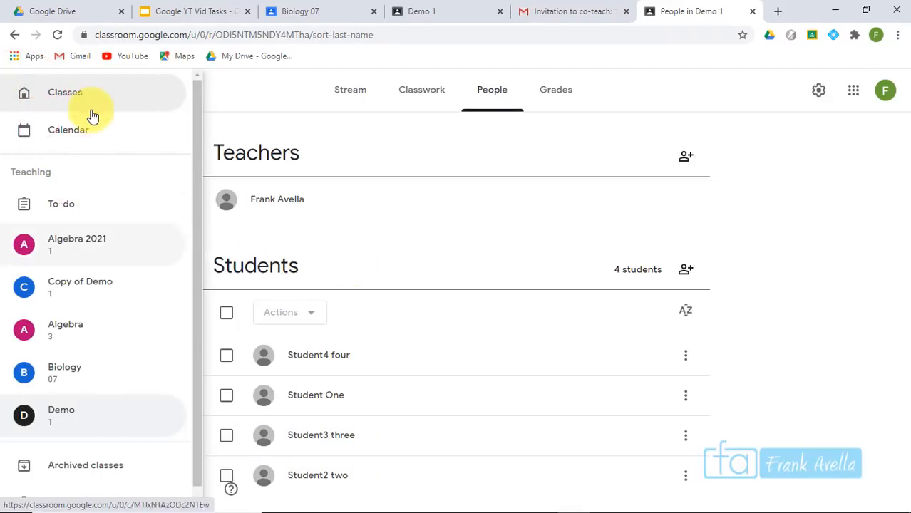
left_click(356, 83)
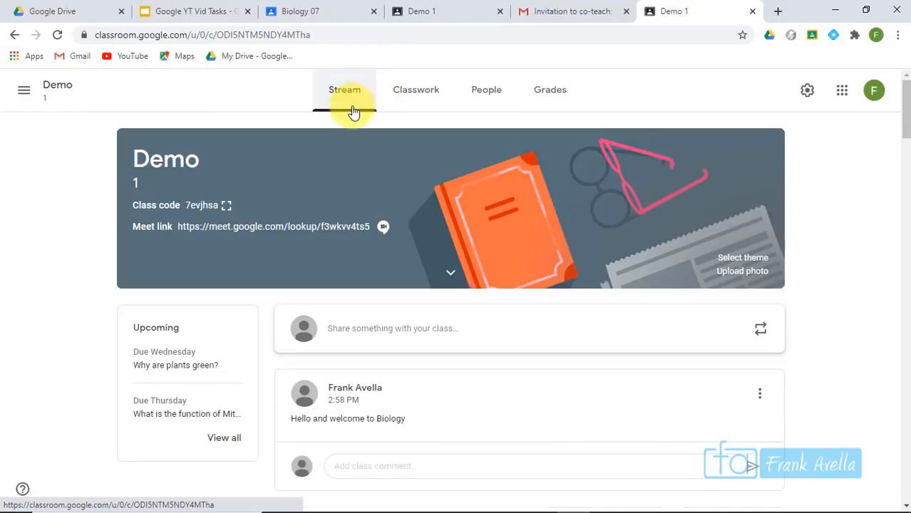
left_click_drag(909, 100, 909, 101)
left_click_drag(904, 186, 905, 262)
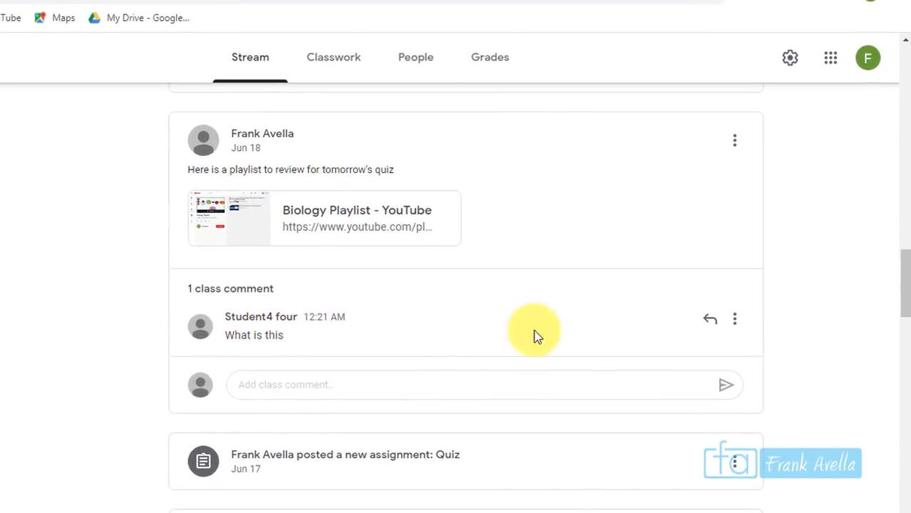
left_click(735, 321)
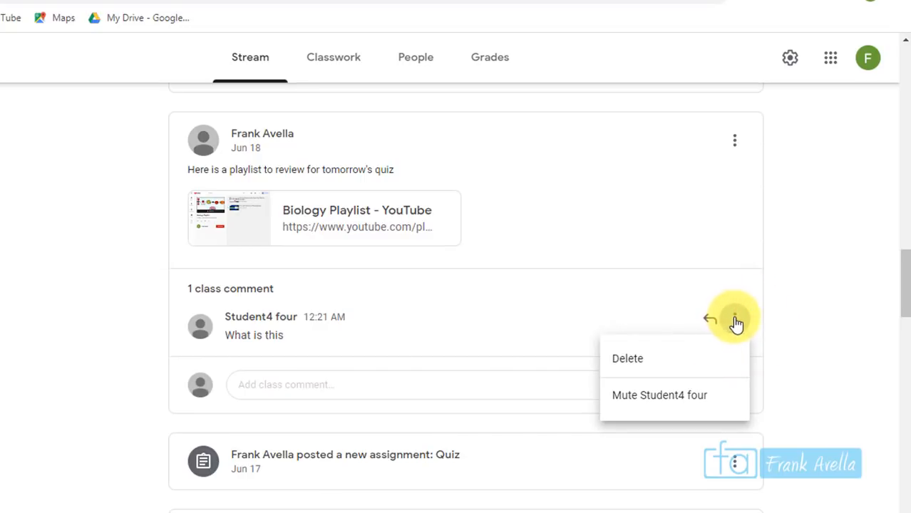
left_click(680, 401)
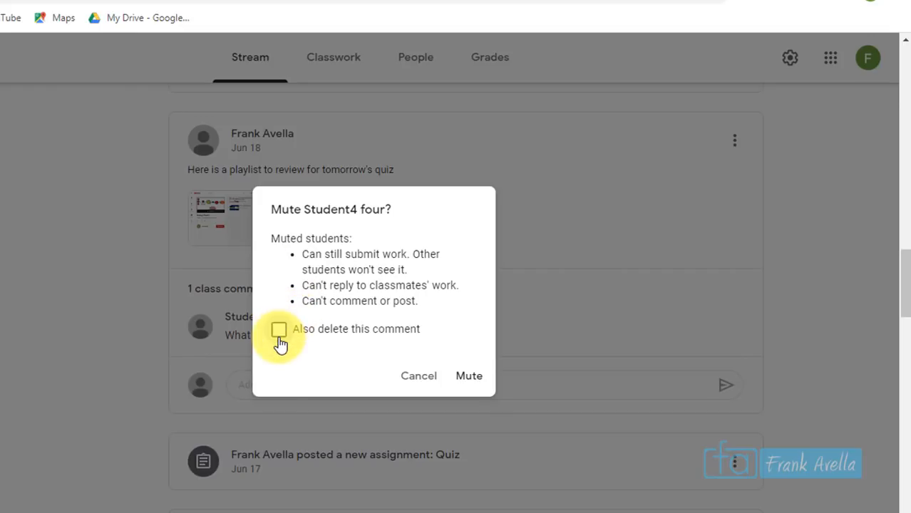
left_click(279, 334)
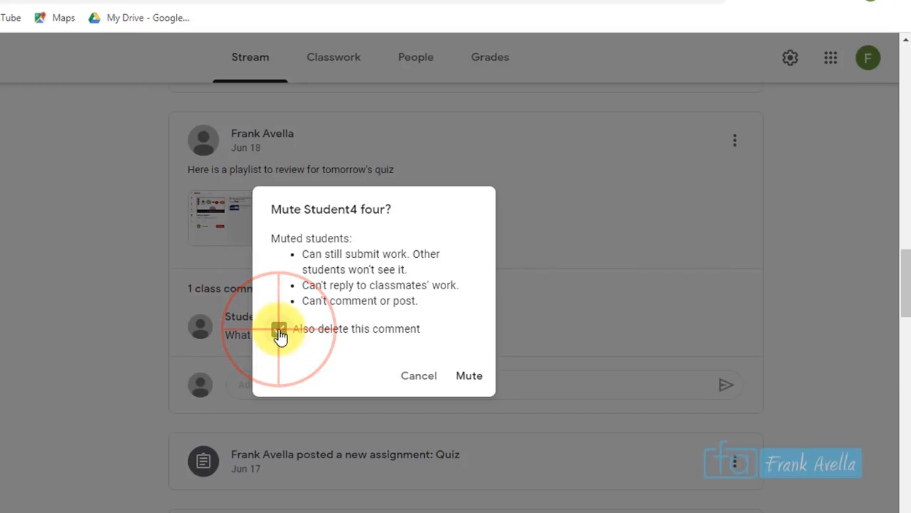
left_click(472, 382)
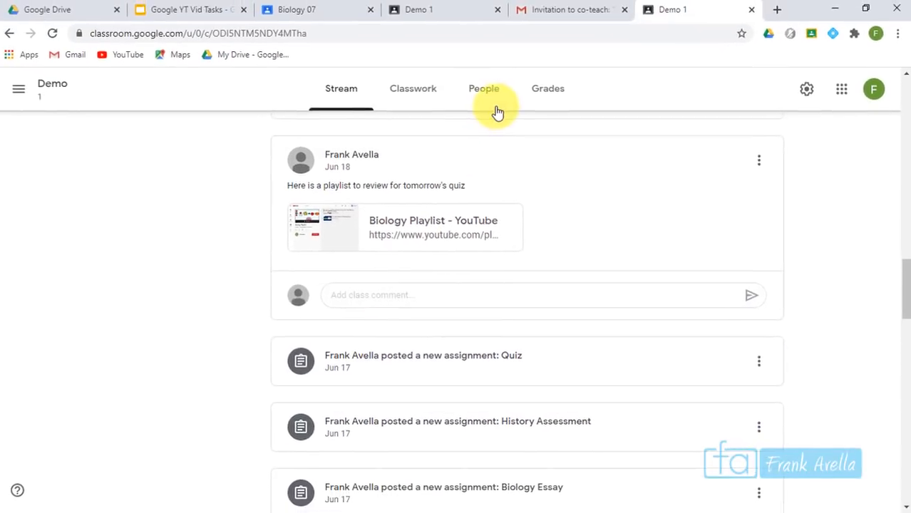
Unmute the fourth student on Demo 1's People page via Actions > Unmute
left_click(489, 94)
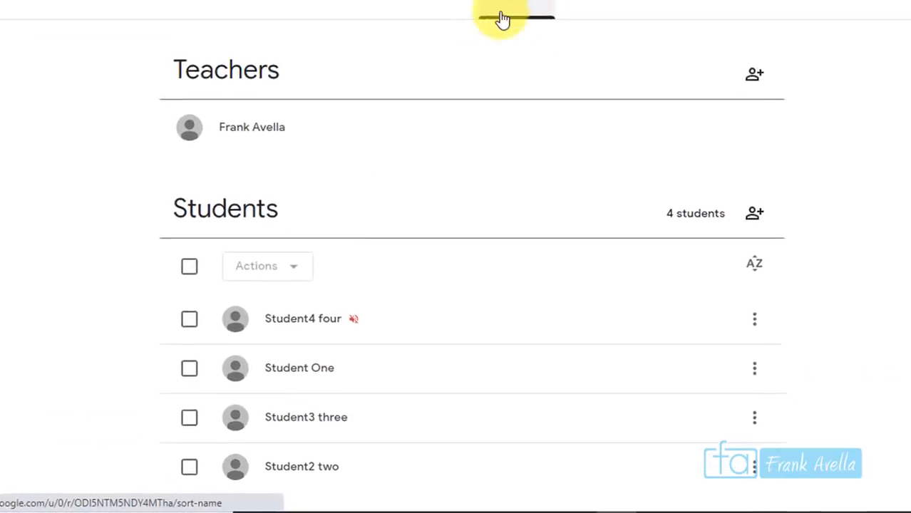
left_click(191, 318)
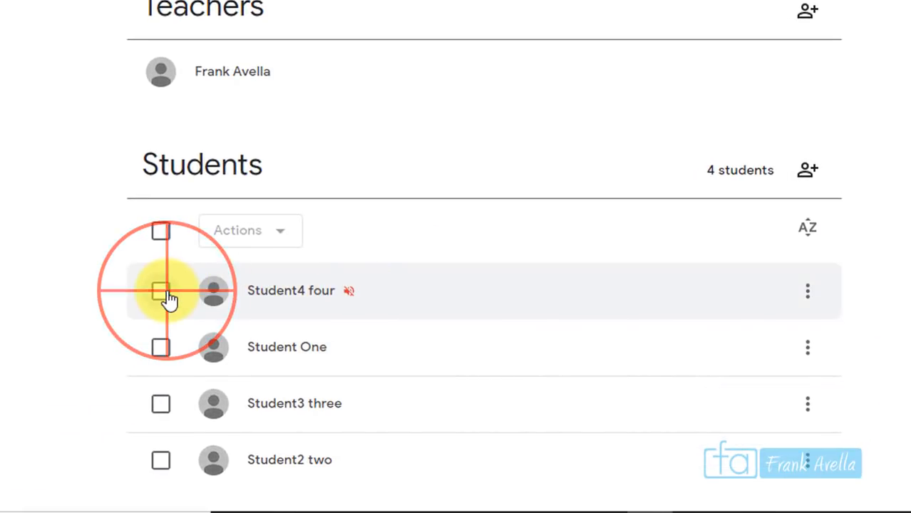
left_click(292, 231)
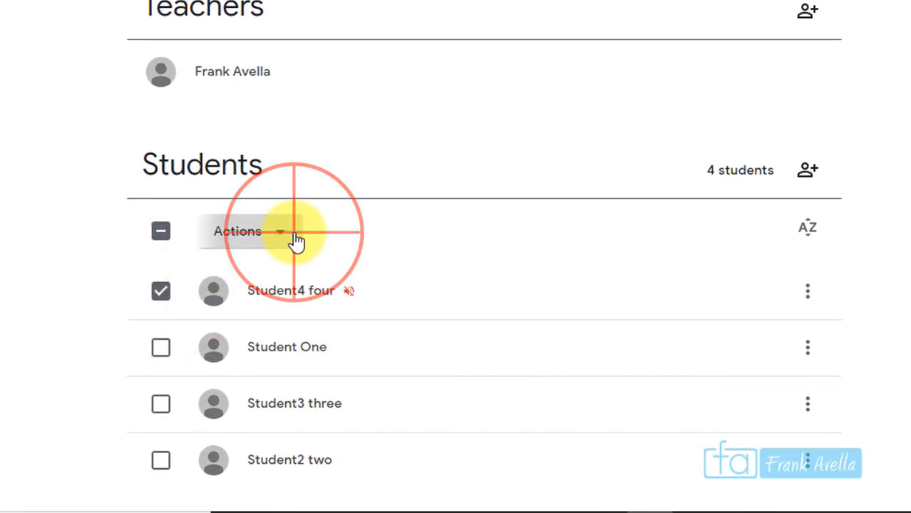
left_click(272, 354)
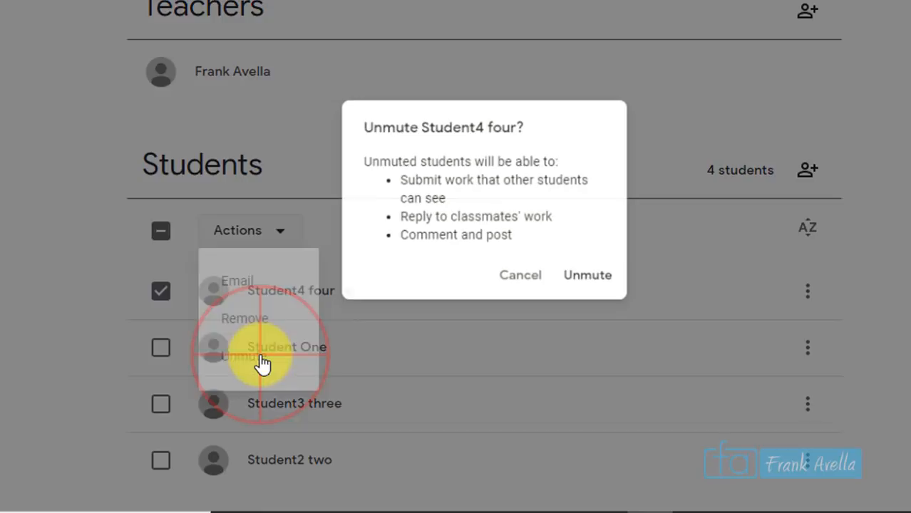
left_click(610, 298)
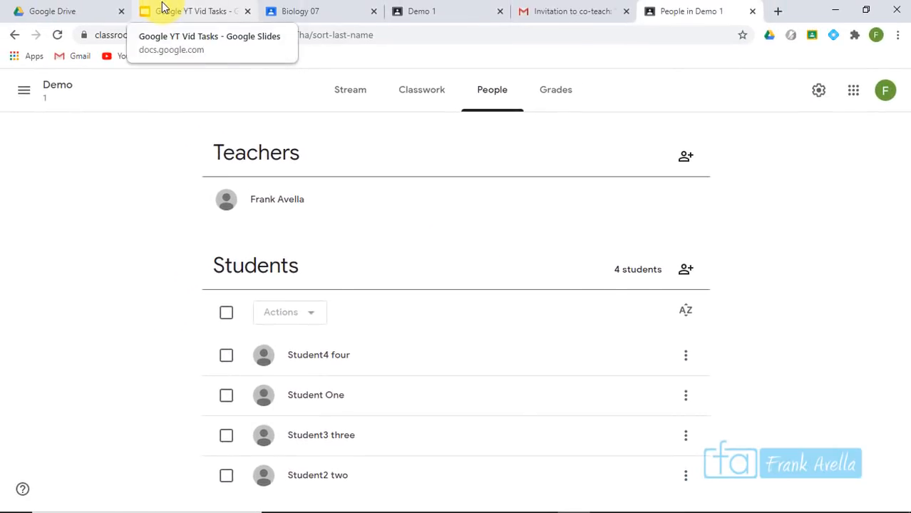
left_click(163, 7)
Highlight the next checklist item on the slide, then return to the top of Demo 1's stream
left_click_drag(502, 335, 326, 336)
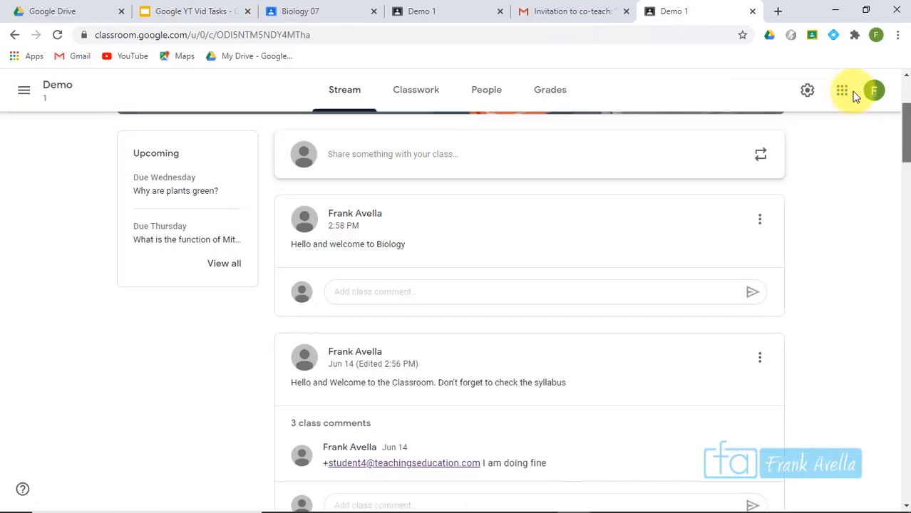
scroll(856, 96, "up", 3)
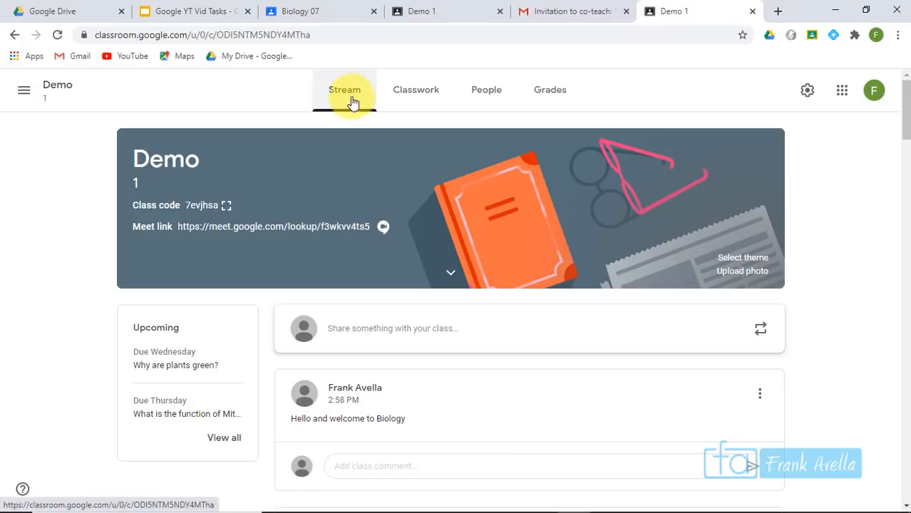
Delete the student's 'I am hungry' post from the Demo 1 stream, confirming the deletion
left_click_drag(900, 123, 905, 178)
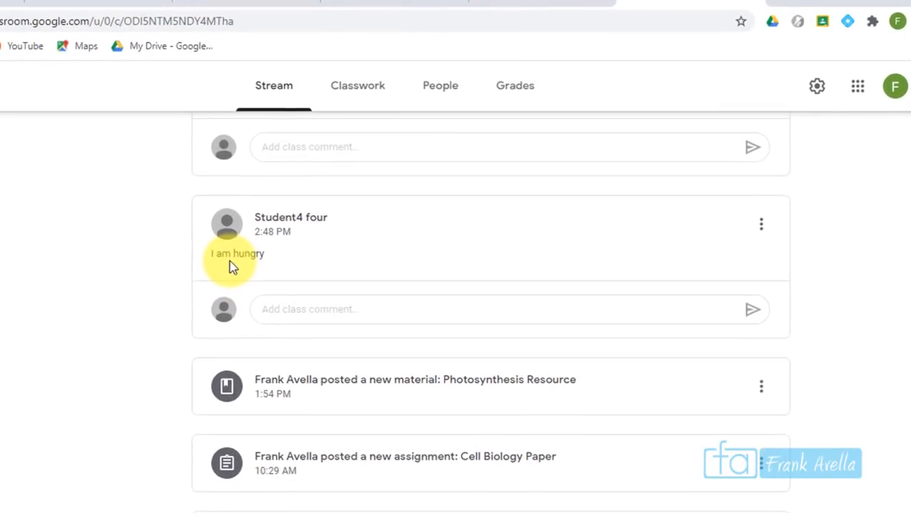
left_click(763, 238)
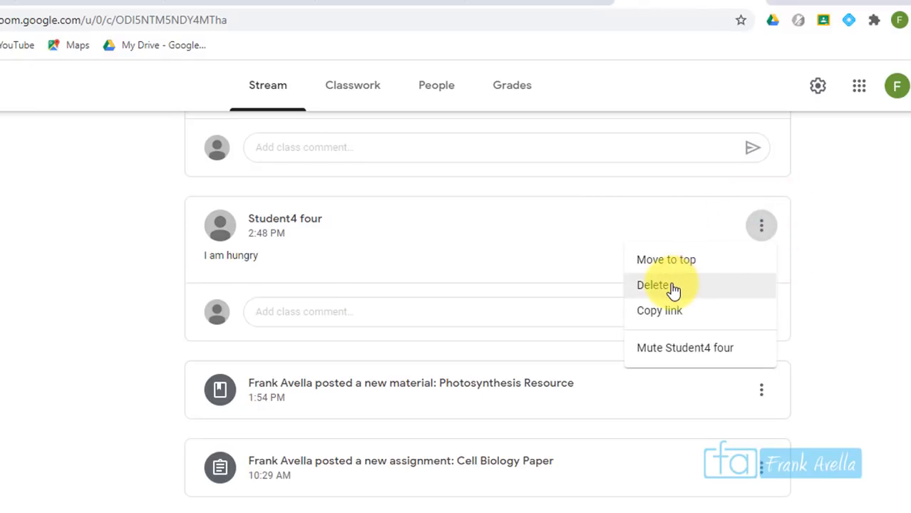
left_click(651, 288)
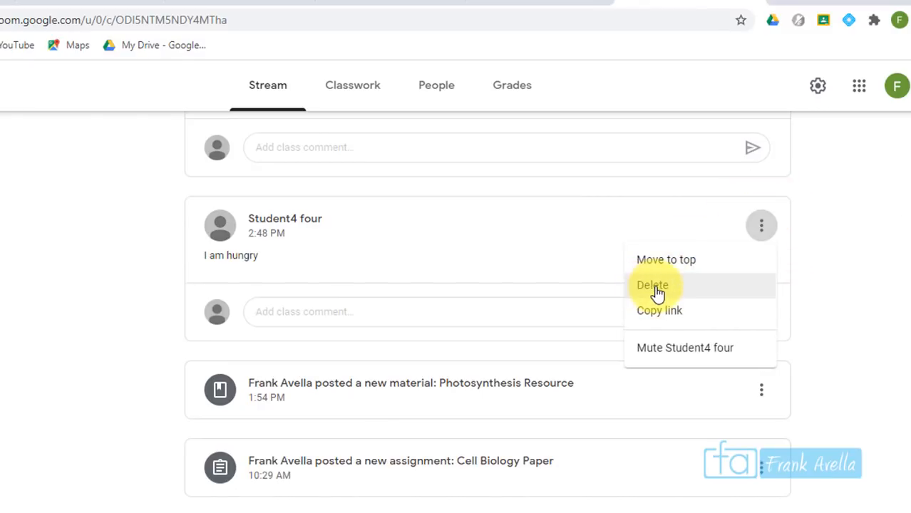
left_click(654, 289)
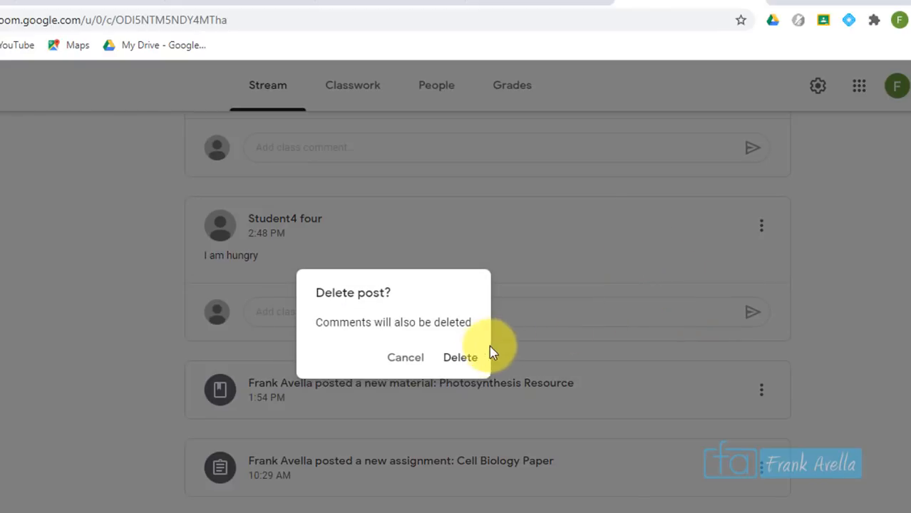
left_click(464, 364)
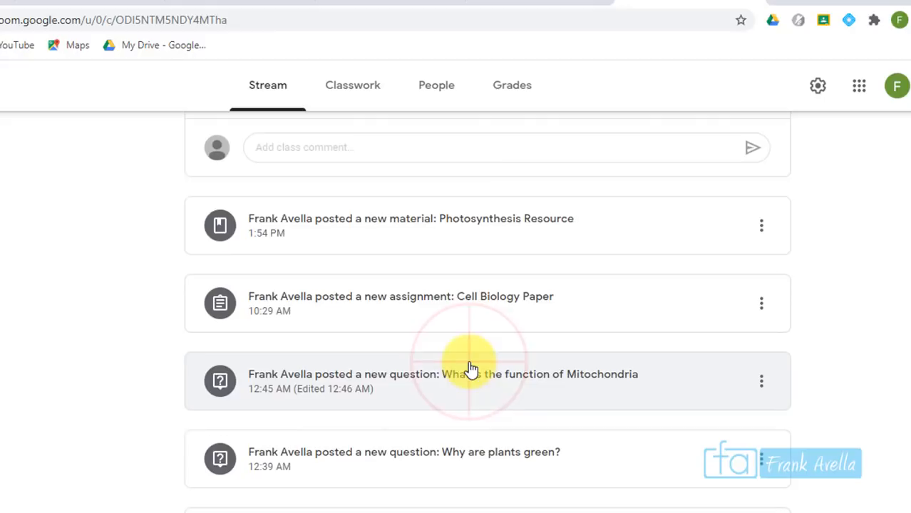
left_click_drag(907, 191, 910, 237)
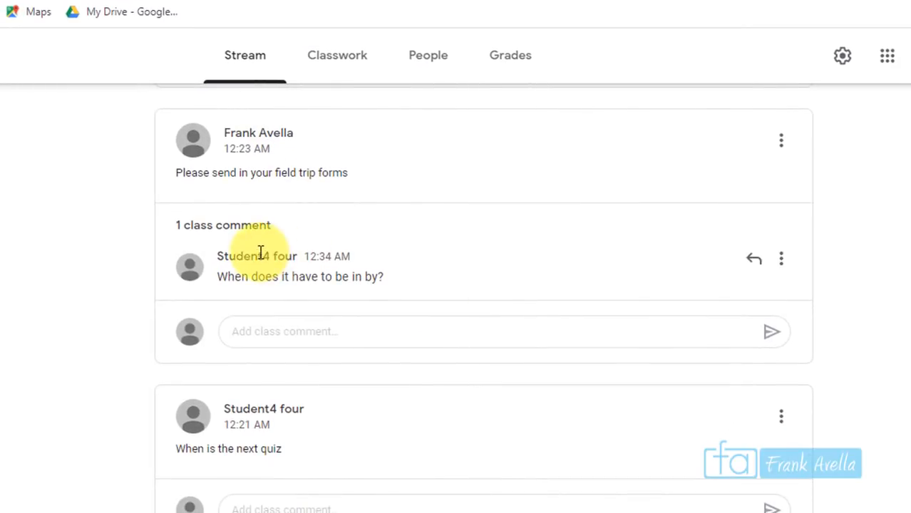
Reply granting the absent student an extra day, then add class comment 'The field trip will be fun'
left_click(753, 265)
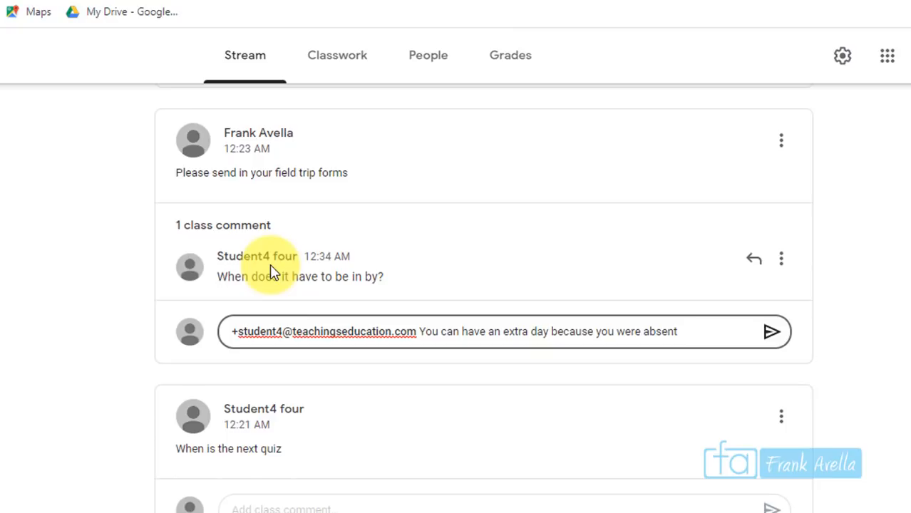
left_click(771, 335)
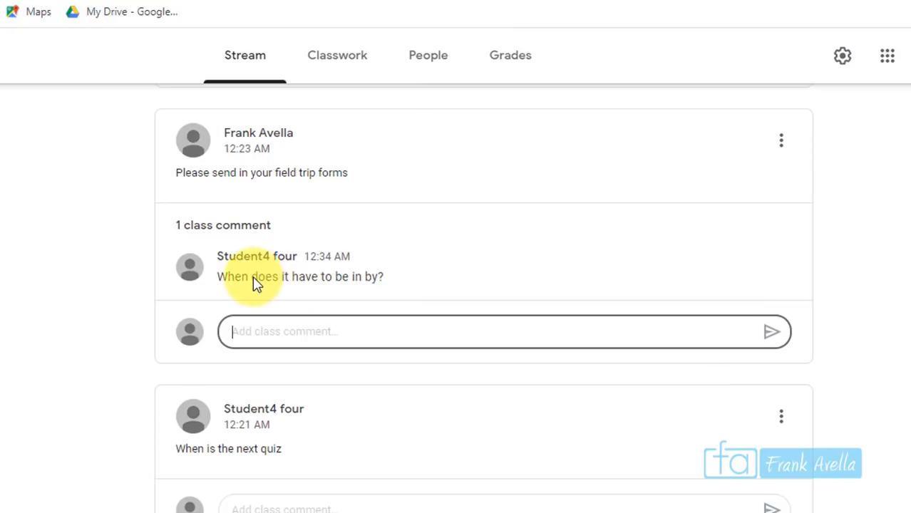
left_click(223, 226)
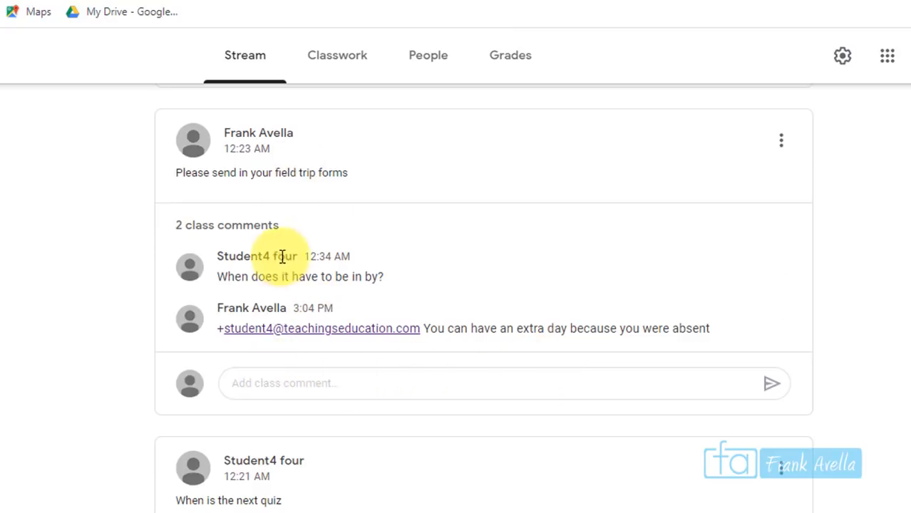
left_click(288, 383)
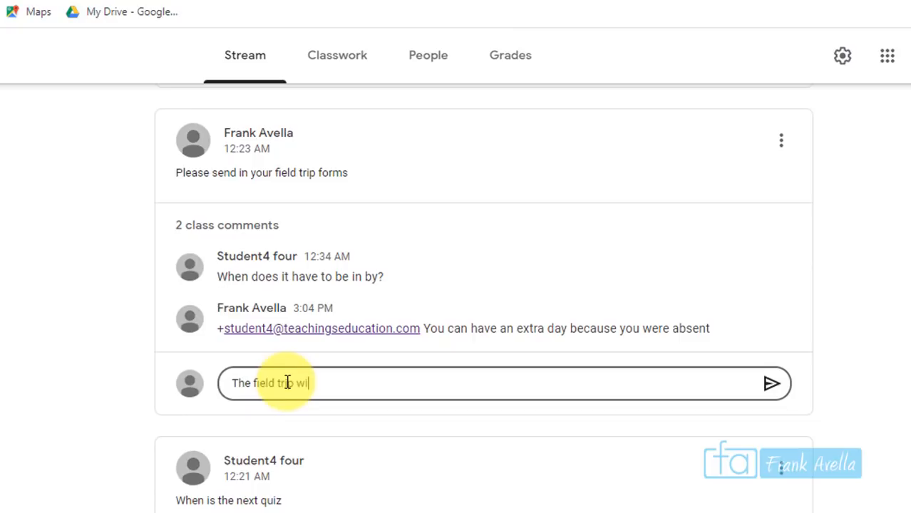
left_click(770, 383)
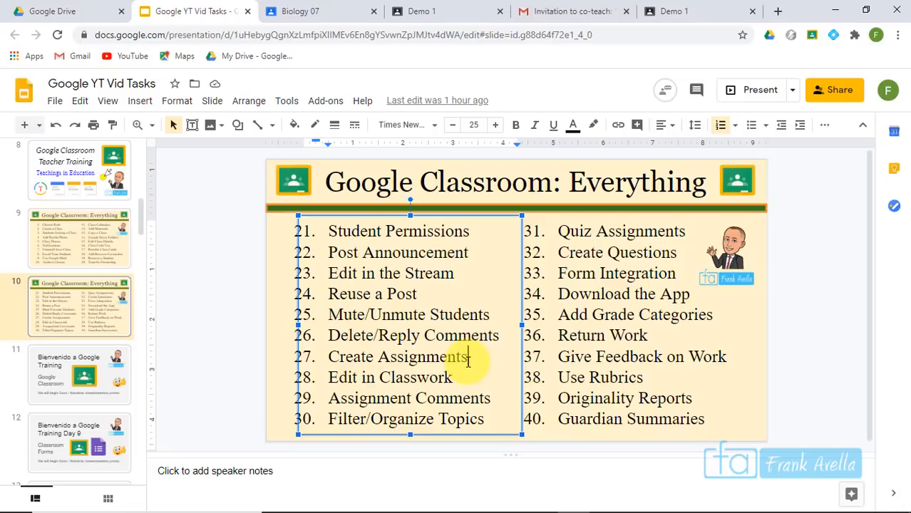
Select the 'Create Assignments' checklist item in Slides and go back to the Demo 1 stream
left_click_drag(468, 359, 324, 356)
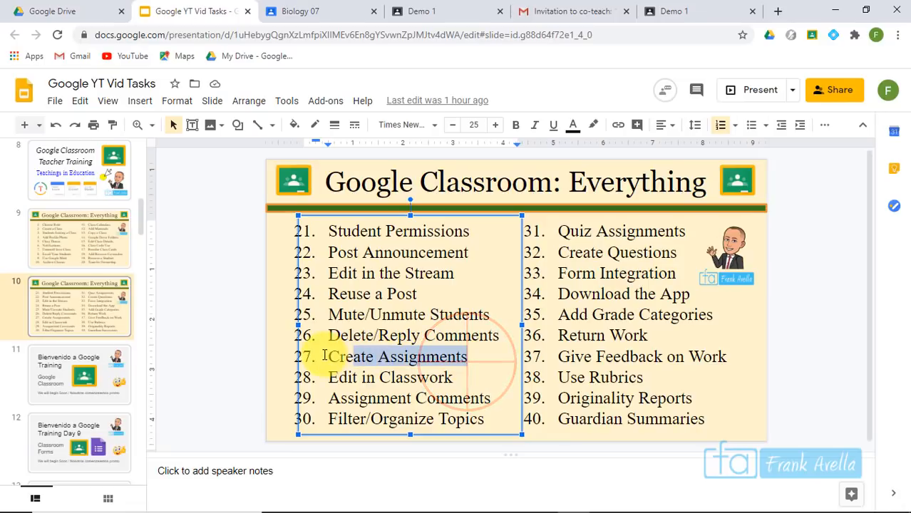
left_click_drag(470, 362, 325, 361)
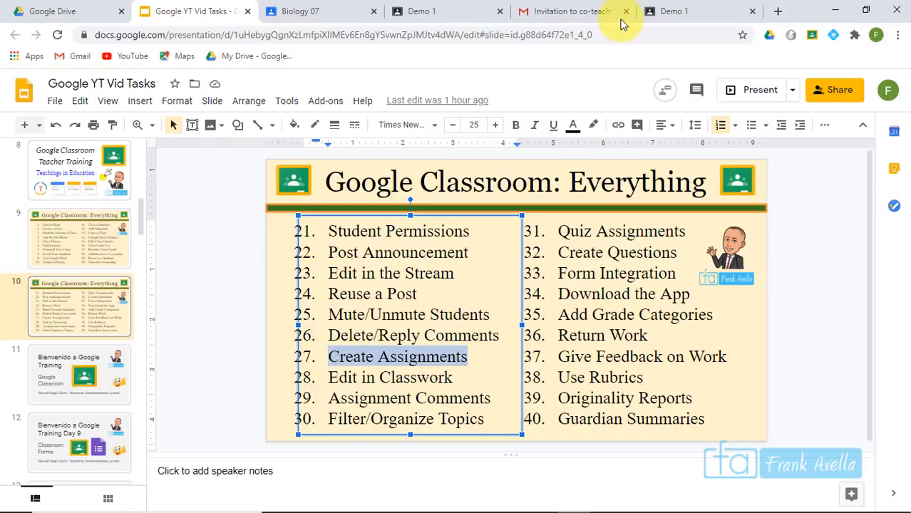
left_click(683, 12)
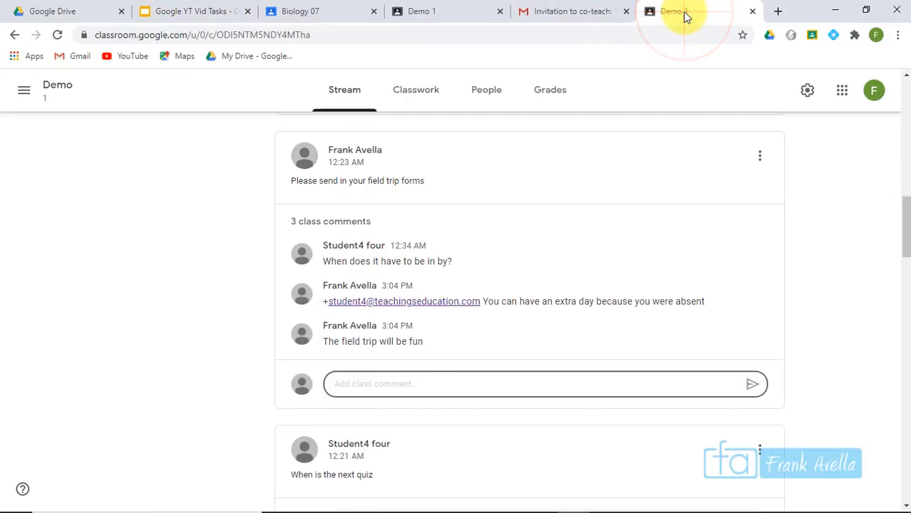
Start a new assignment from the Biology 07 class's Classwork Create menu
left_click(307, 11)
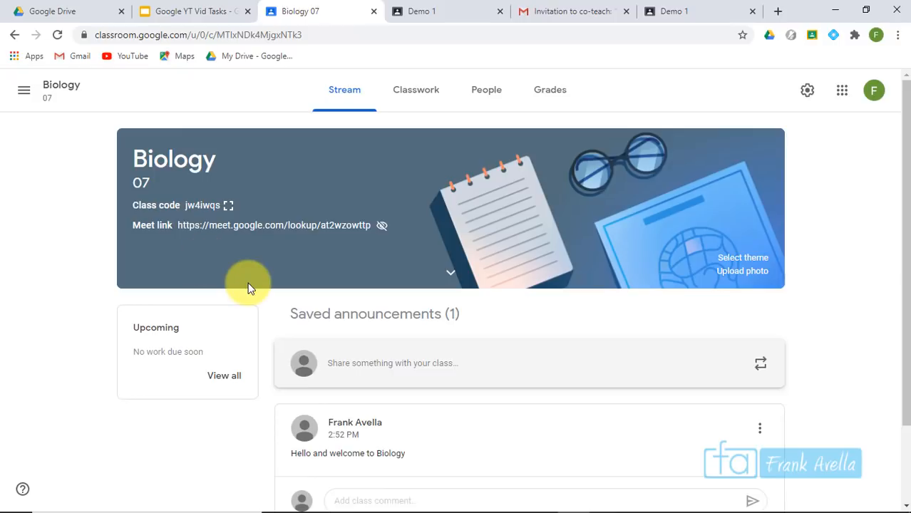
left_click(431, 92)
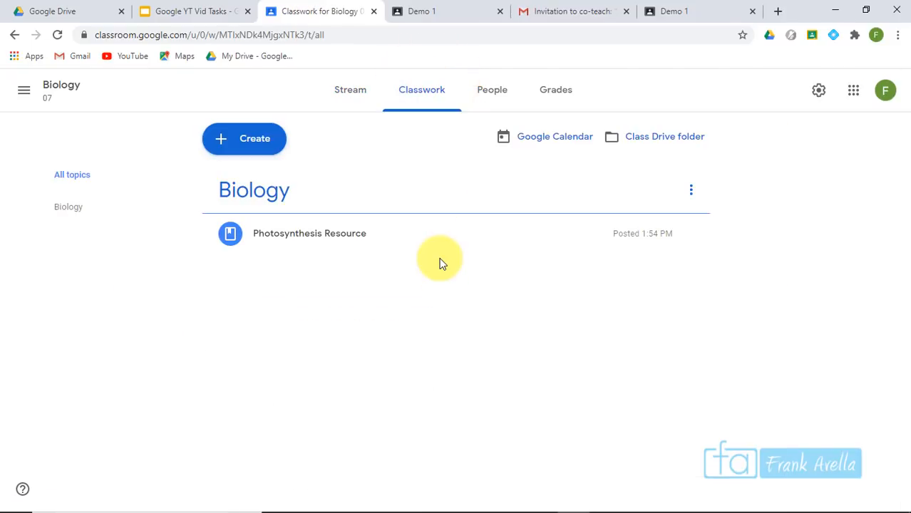
left_click(236, 141)
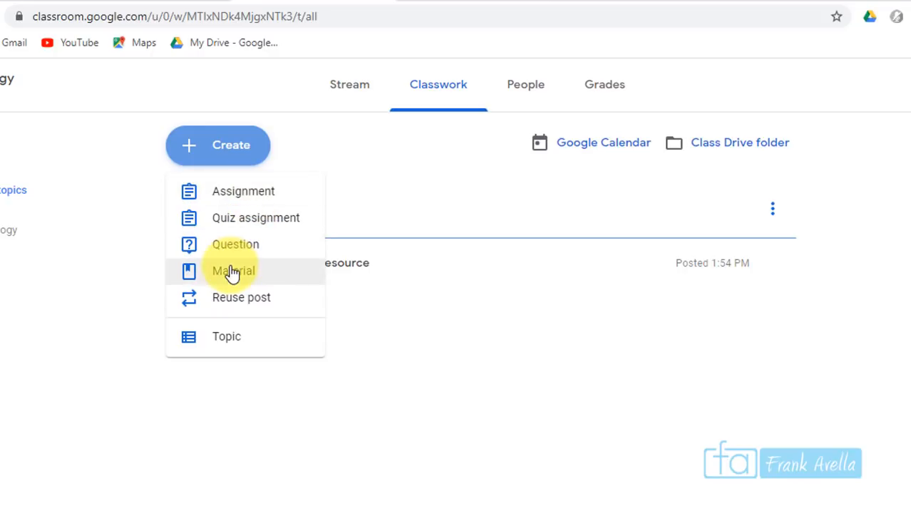
left_click(261, 195)
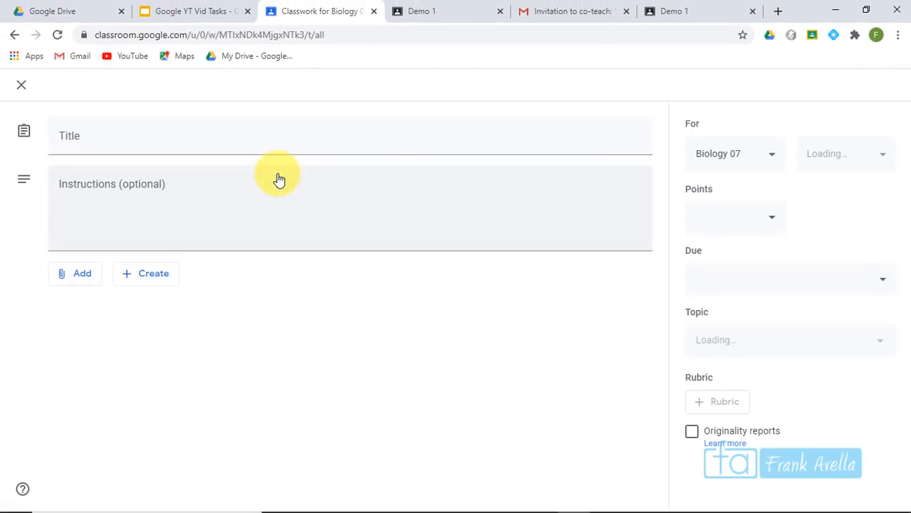
Title the assignment 'Mitosis Essay' and enter instructions requesting an essay with appropriate writing and punctuation
left_click(236, 146)
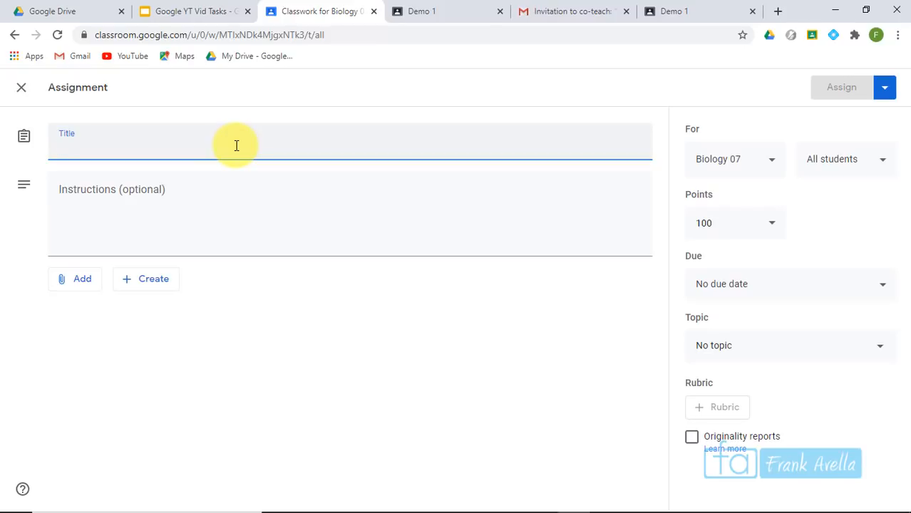
type("Mitosis Essay")
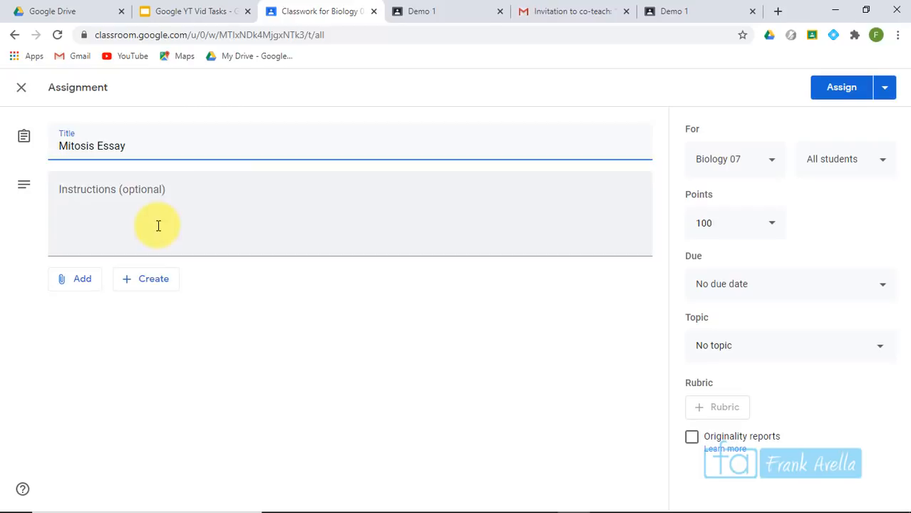
left_click(212, 194)
type("P")
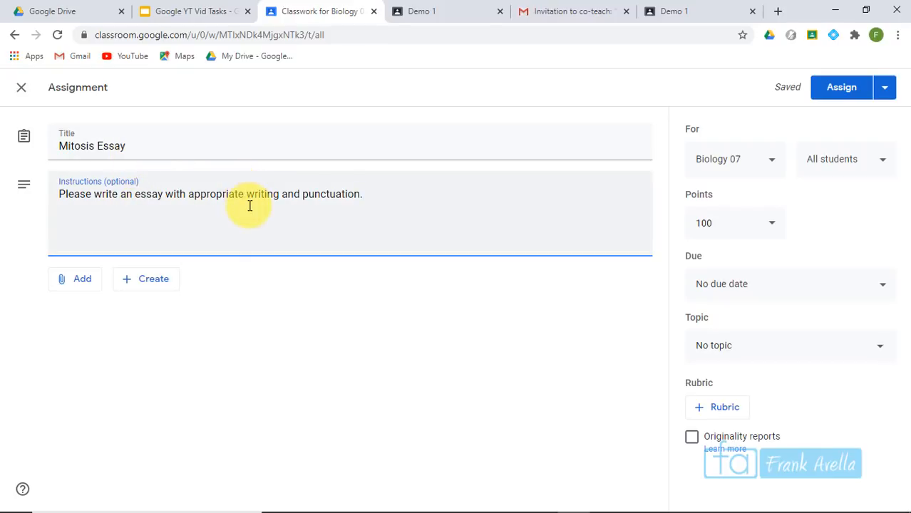
Check the Create options, then bring up the Google Drive, Link, File and YouTube attachment choices
left_click(135, 278)
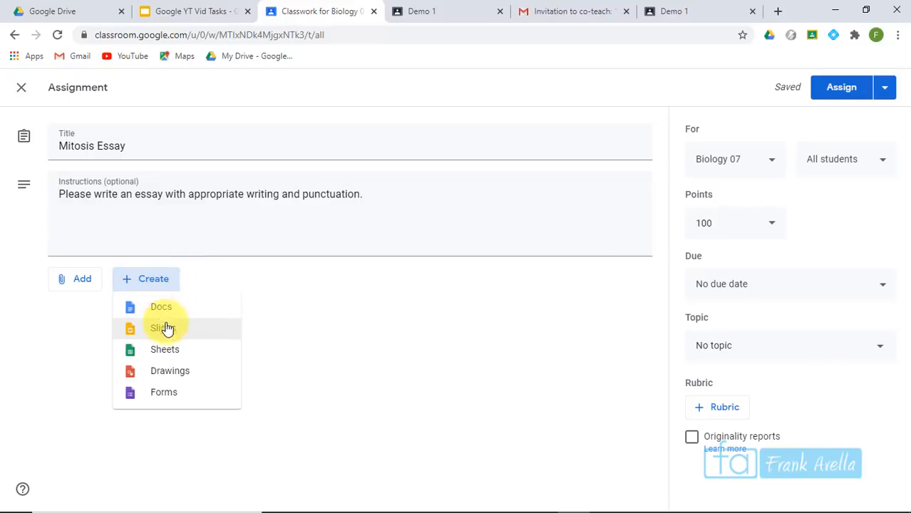
left_click(222, 274)
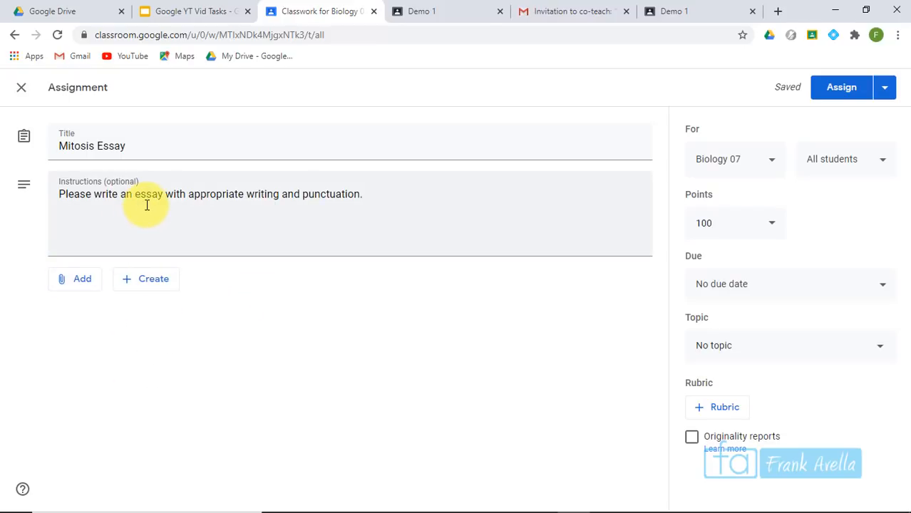
left_click(88, 279)
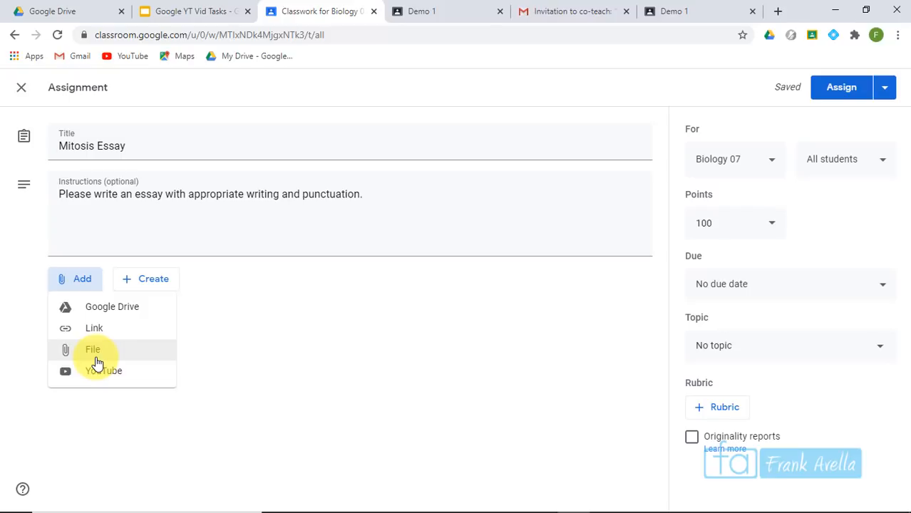
Upload 'degrees to radians with key.pdf' from the computer as an assignment attachment
left_click(106, 356)
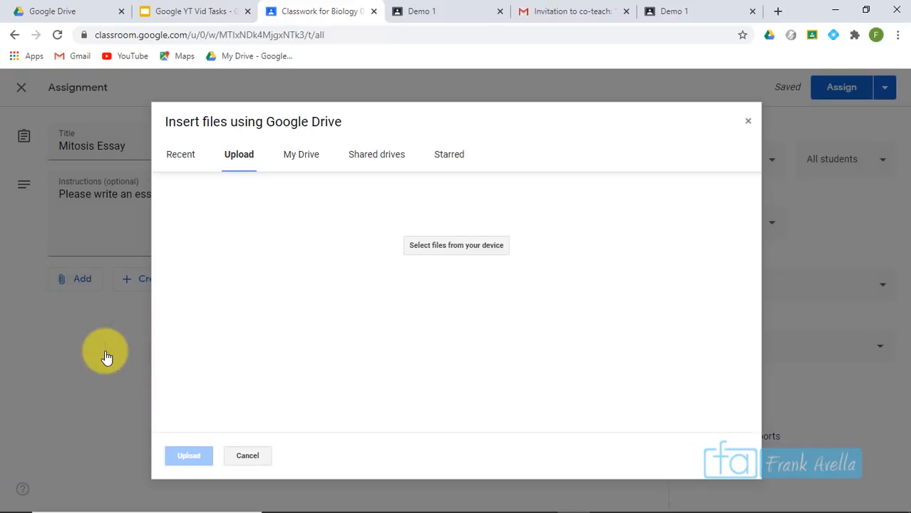
left_click(458, 303)
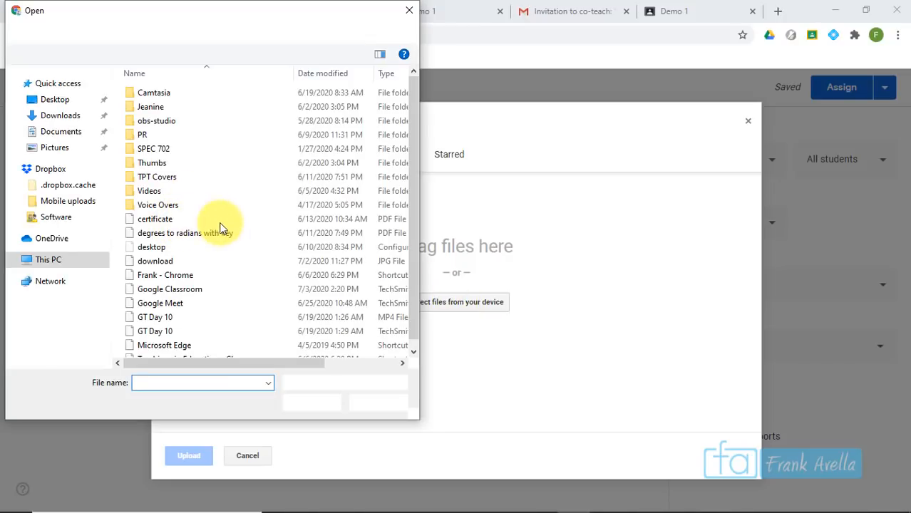
left_click_drag(415, 119, 413, 210)
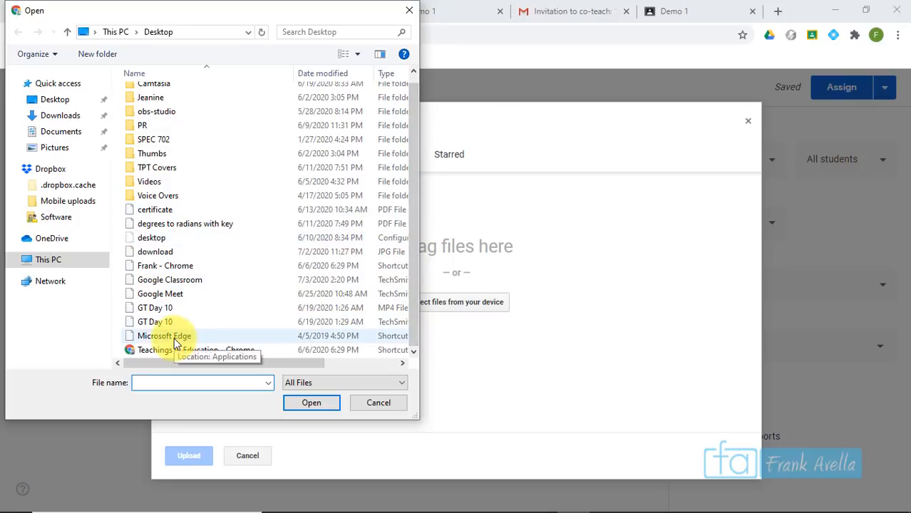
double_click(189, 227)
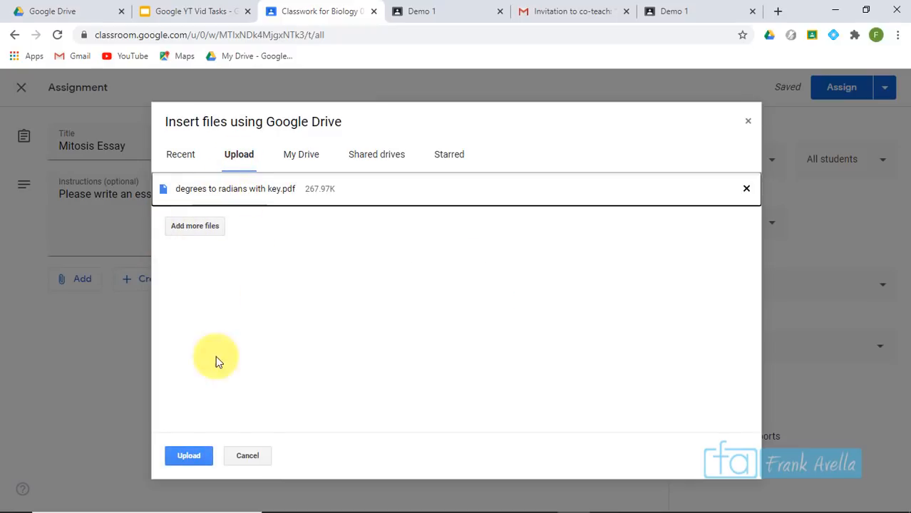
left_click(183, 460)
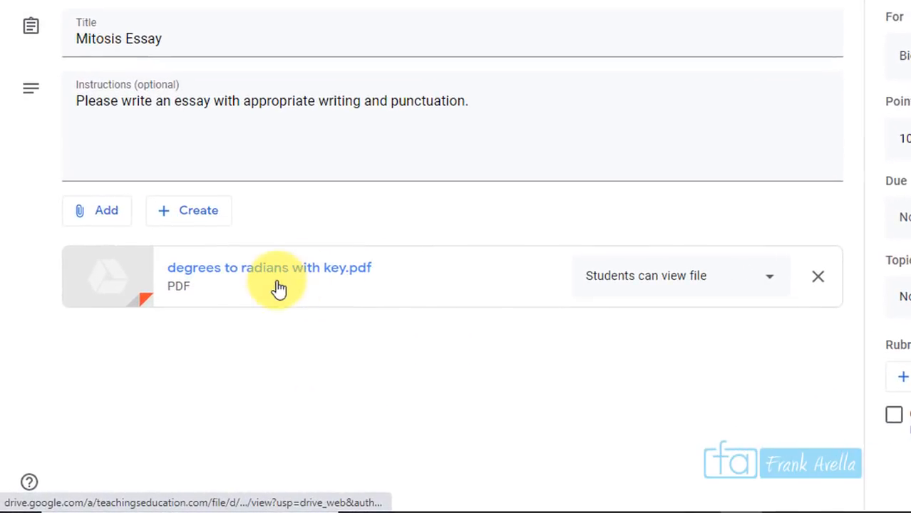
Set the attached degrees to radians PDF to make a copy for each student
left_click(785, 278)
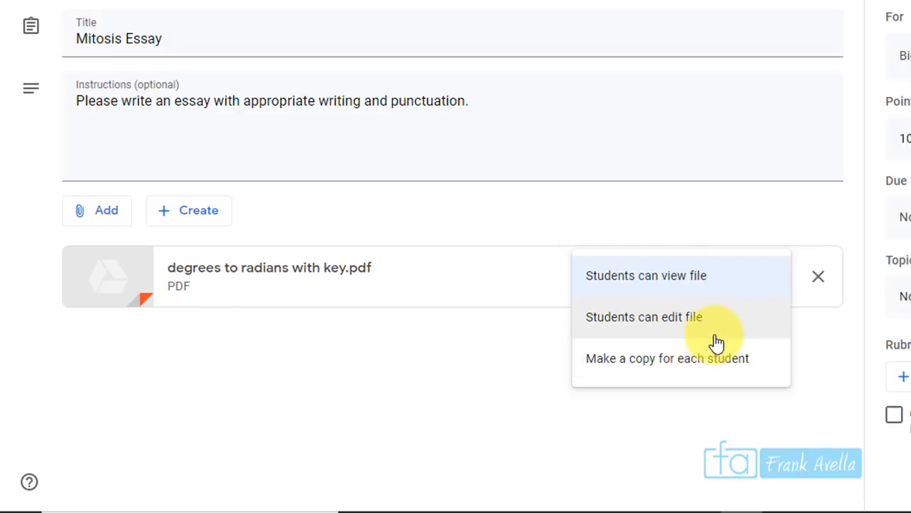
left_click(690, 380)
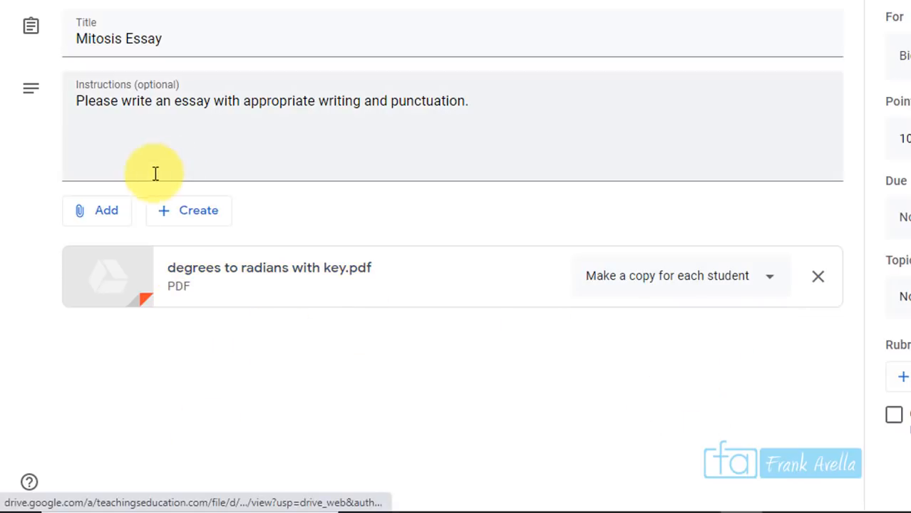
left_click(95, 220)
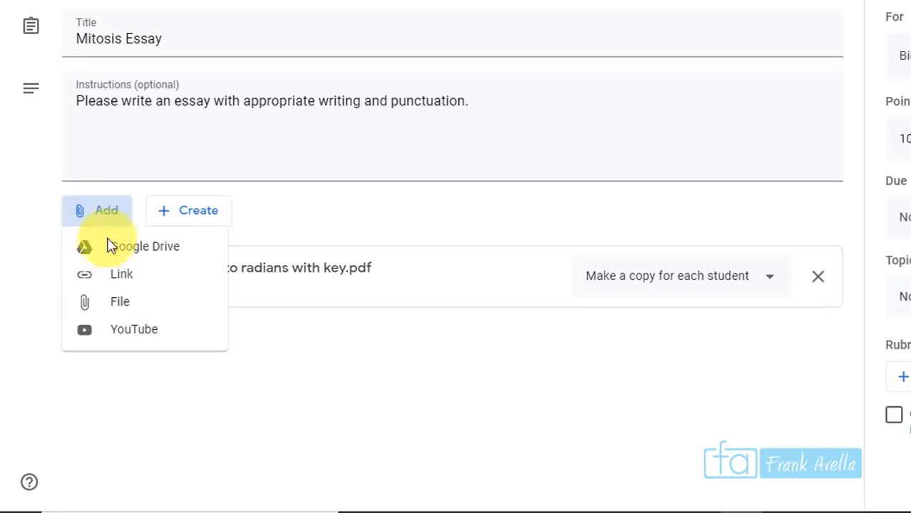
Attach the Biology Essay doc from Google Drive, set to make a copy for each student
left_click(178, 260)
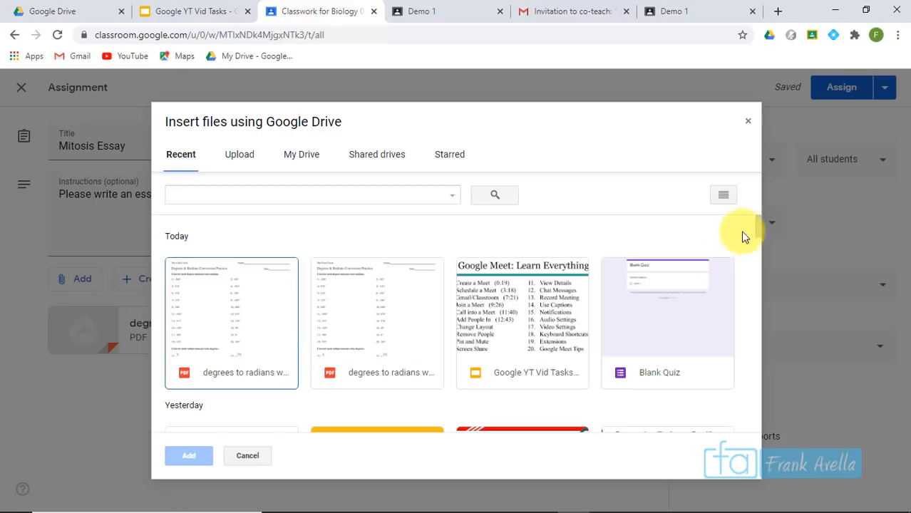
left_click_drag(757, 229, 760, 261)
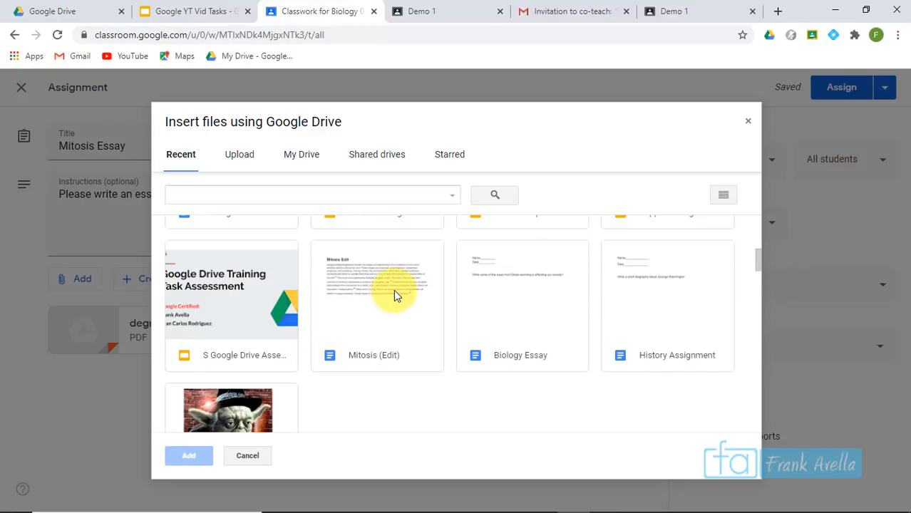
double_click(509, 313)
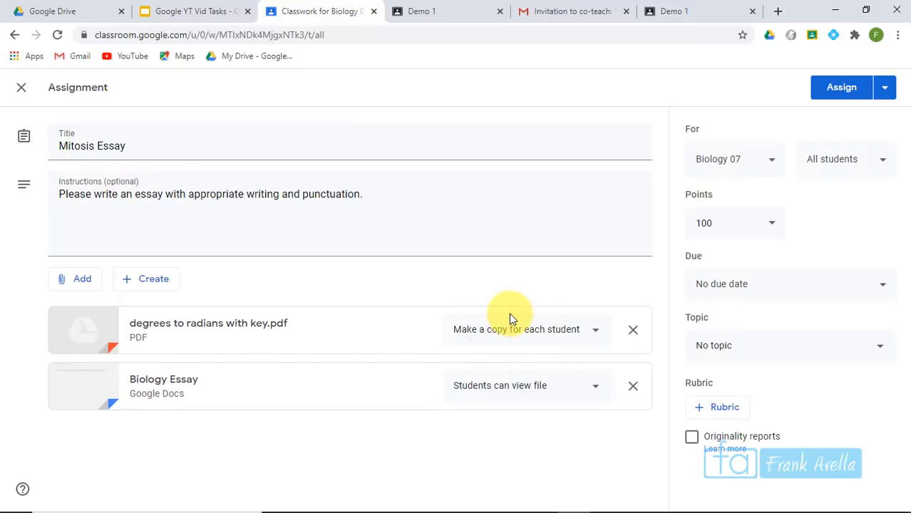
left_click(594, 398)
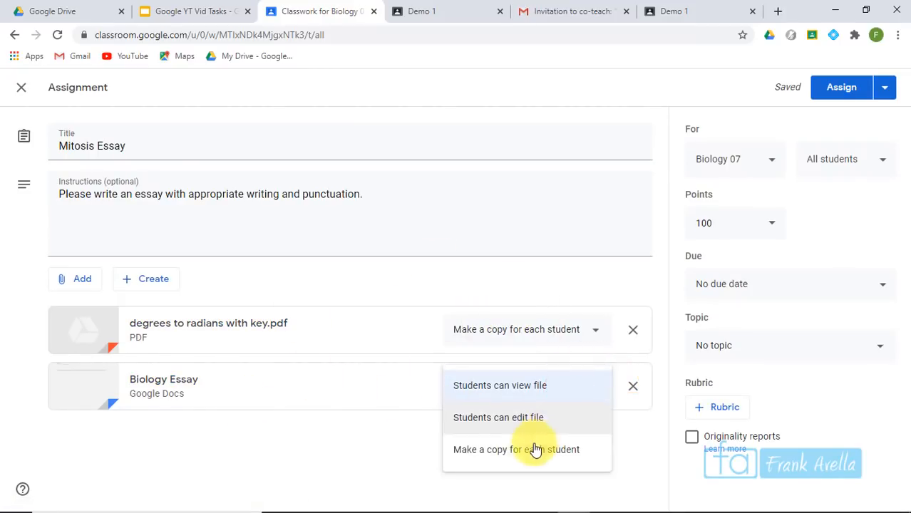
left_click(532, 454)
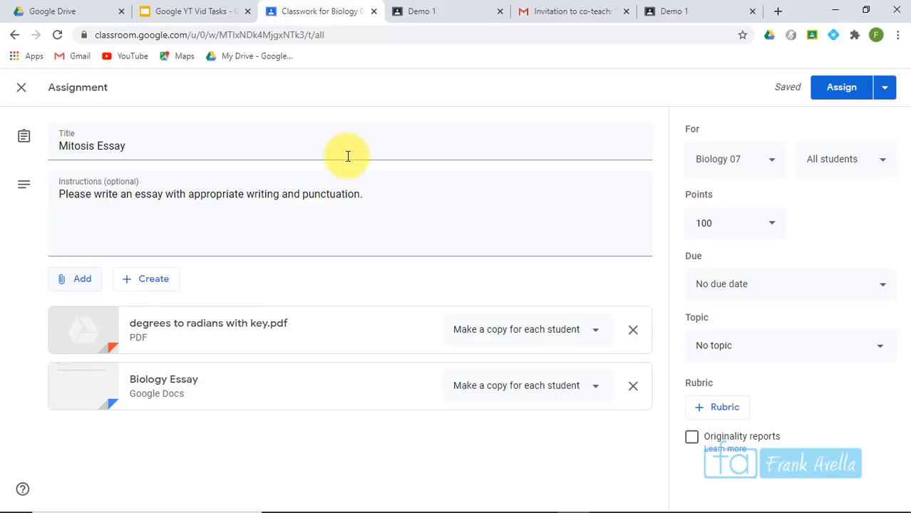
Search Google for 'mitosis' in a new tab and copy the Khan Academy result's link
left_click(778, 13)
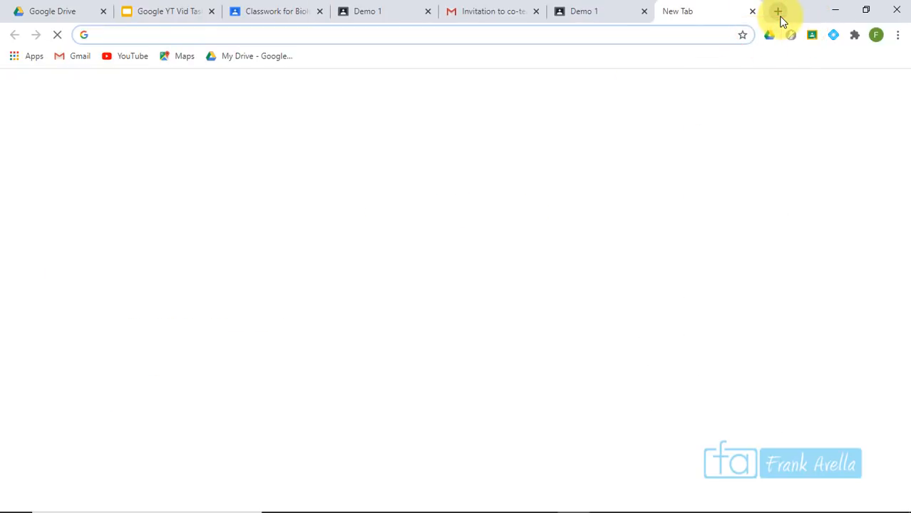
type("mitosi")
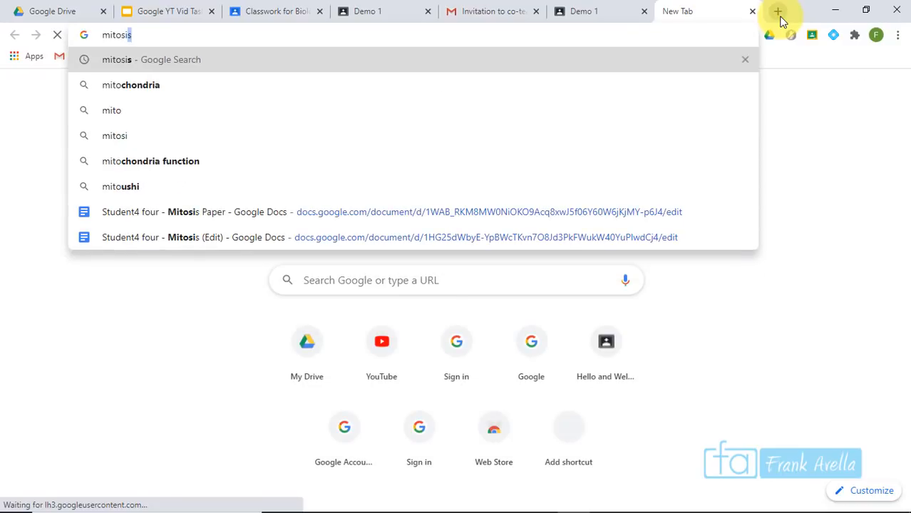
type("s")
key("Return")
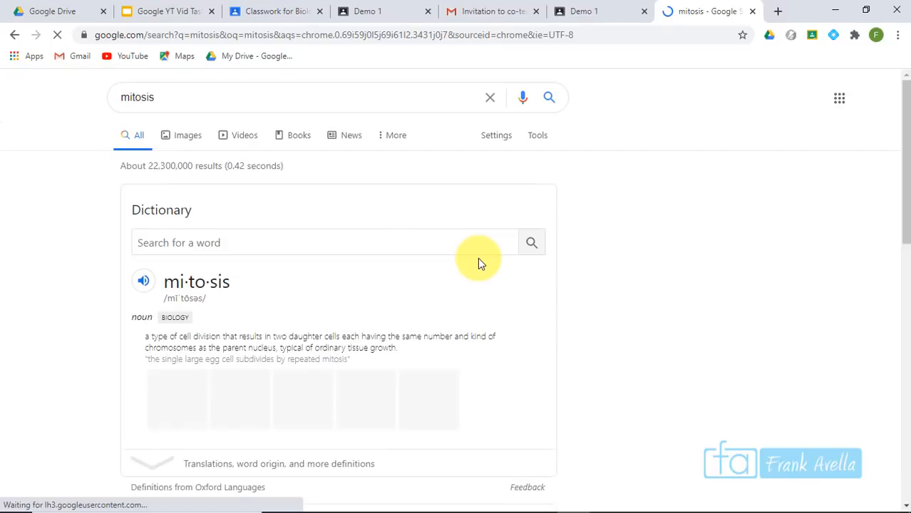
left_click_drag(907, 120, 909, 218)
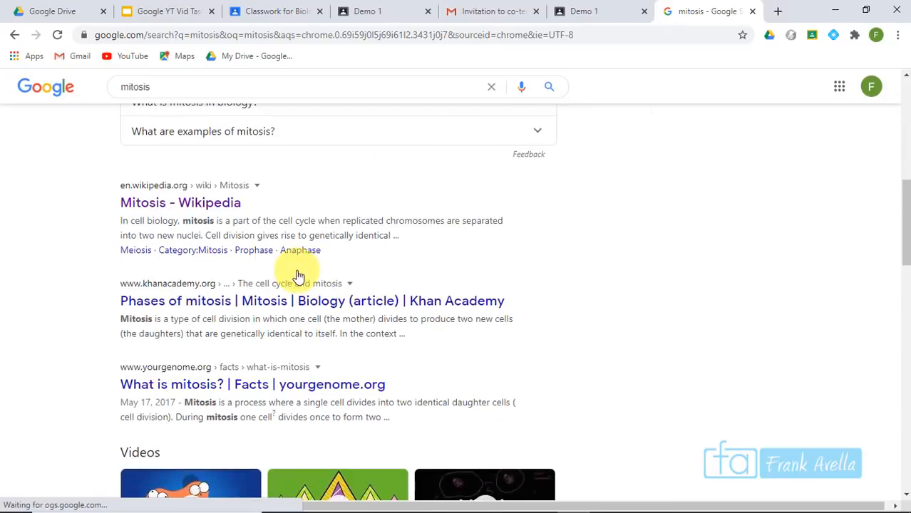
left_click(263, 305)
right_click(264, 306)
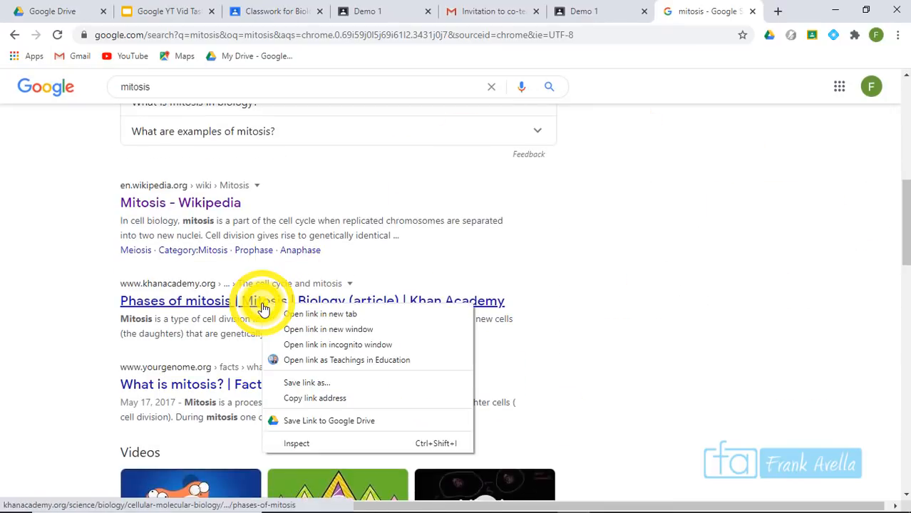
left_click(315, 402)
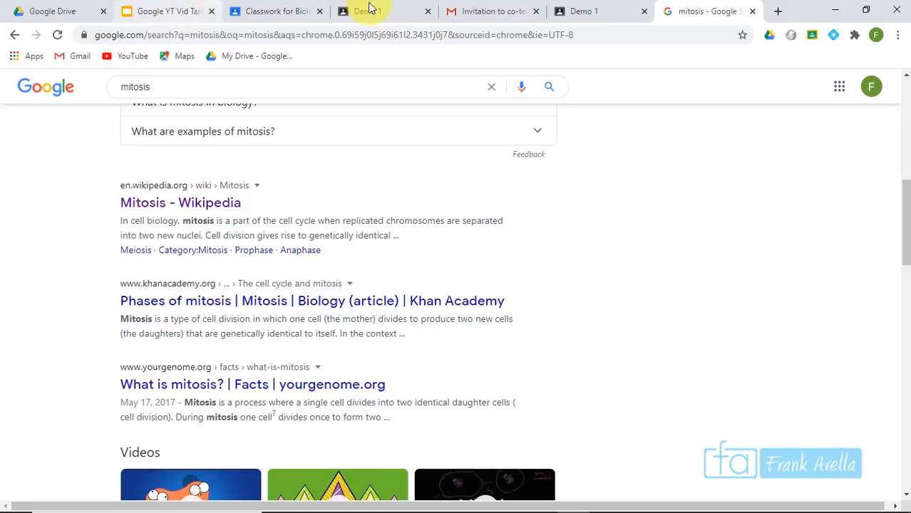
Attach the copied Khan Academy mitosis link to the Mitosis Essay assignment
left_click(265, 9)
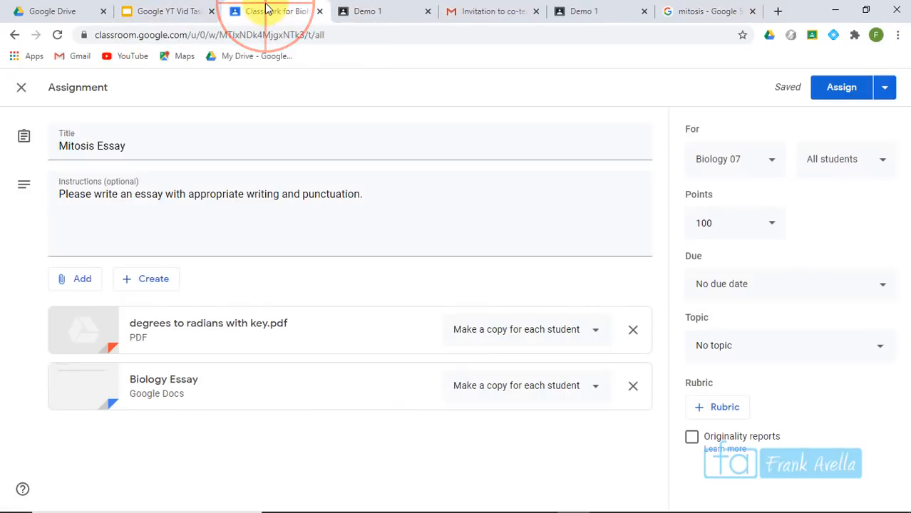
left_click(72, 284)
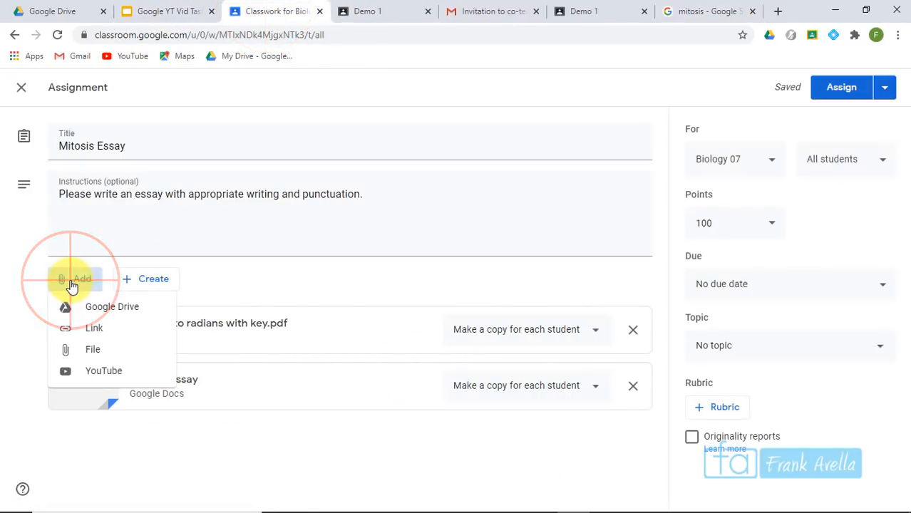
left_click(94, 328)
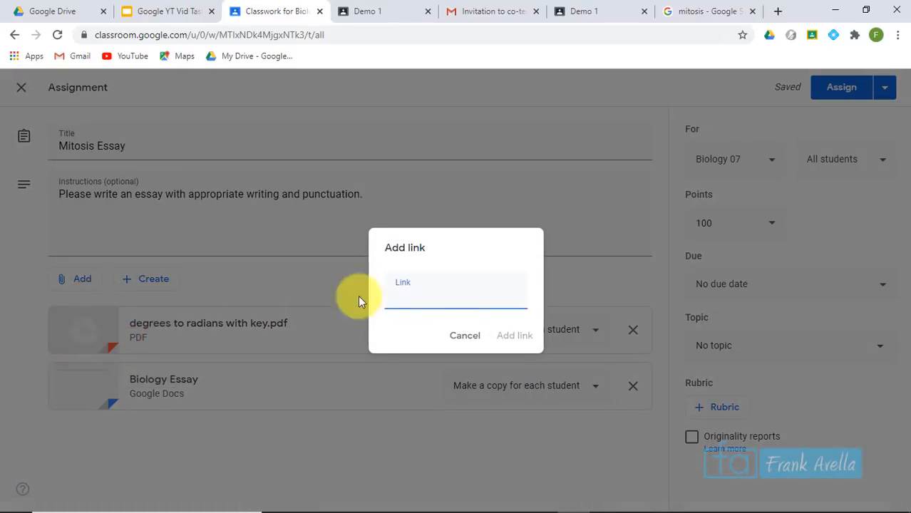
right_click(431, 300)
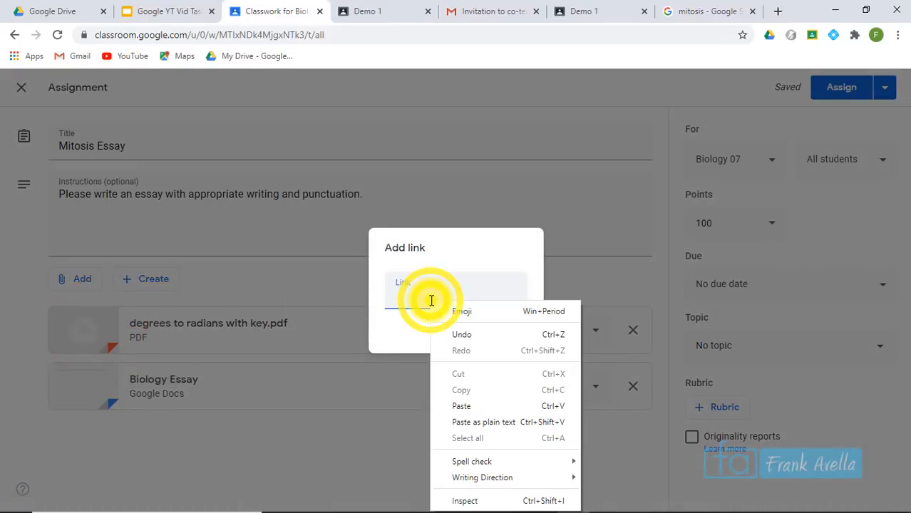
left_click(463, 406)
left_click(510, 334)
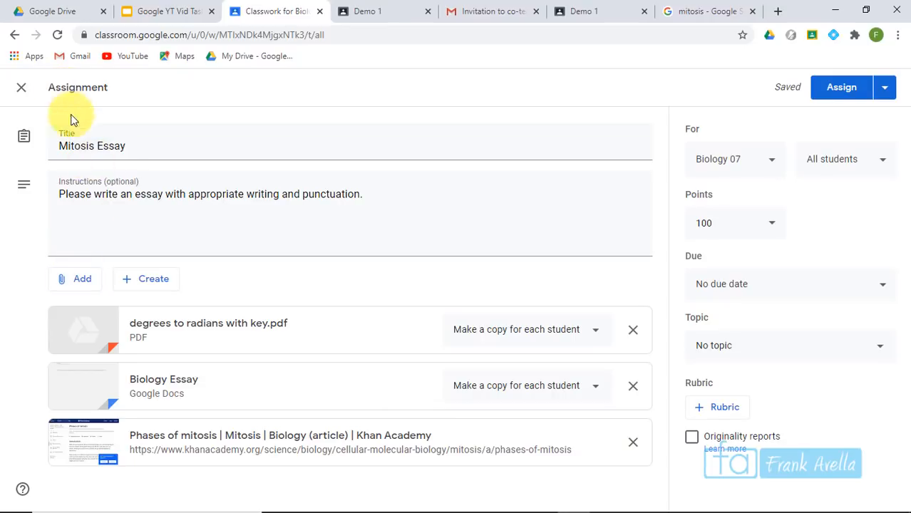
Search YouTube for 'mitosis' and attach the first Amoeba Sisters mitosis video
left_click(82, 280)
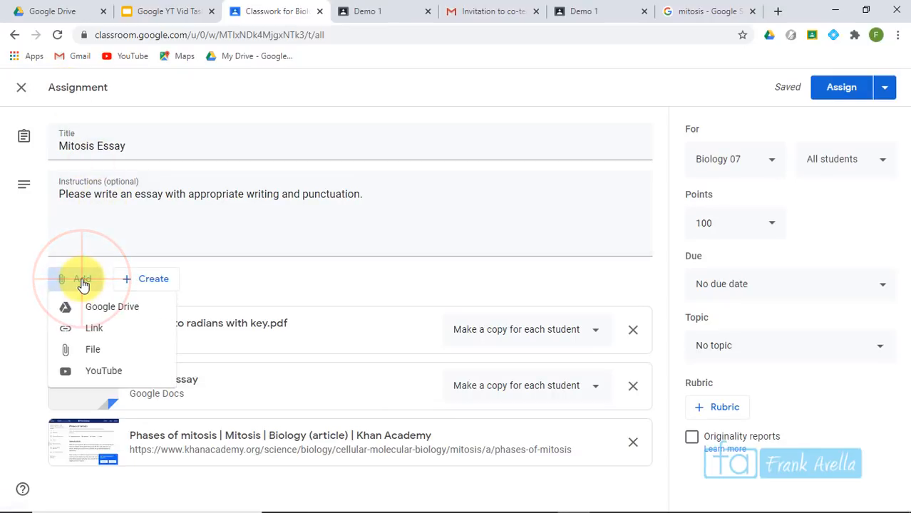
left_click(113, 378)
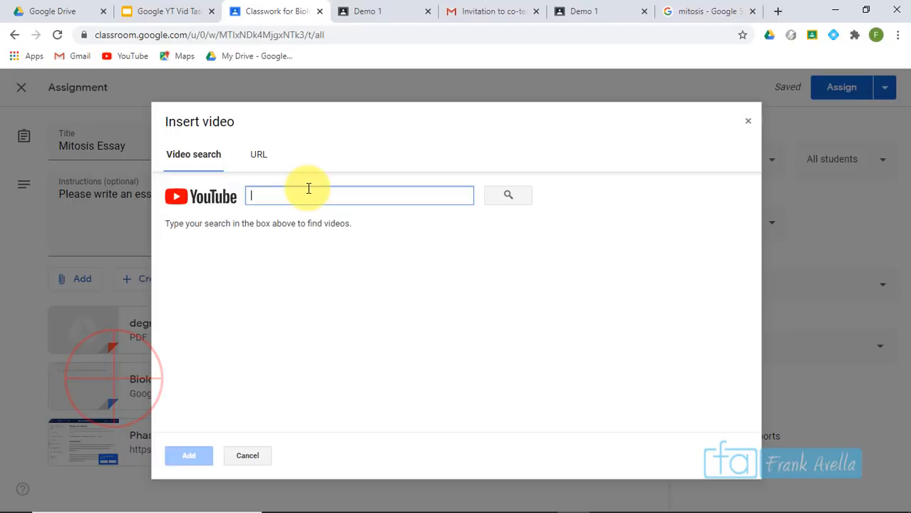
type("mitosis")
key("Return")
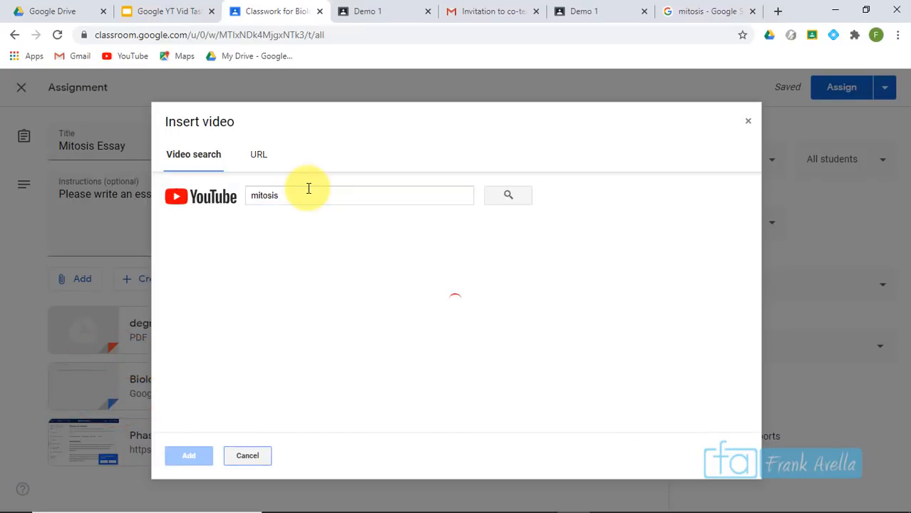
left_click(292, 246)
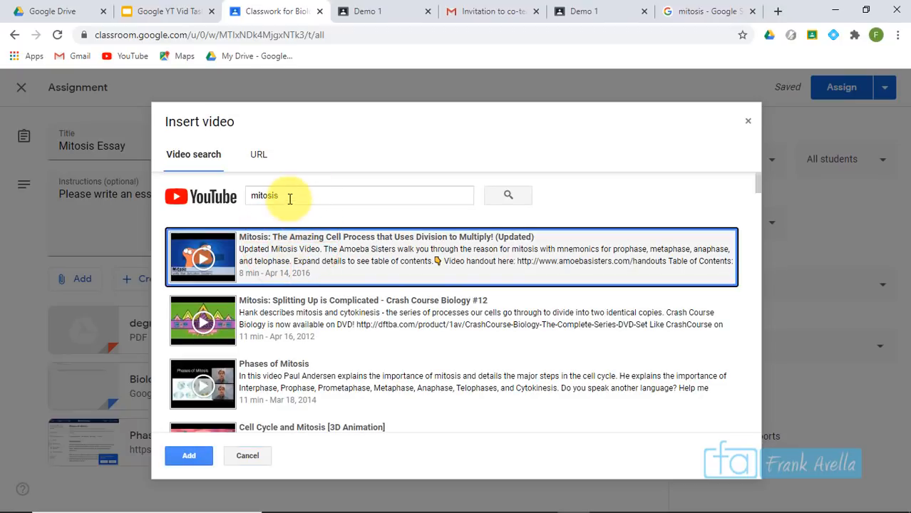
left_click(201, 461)
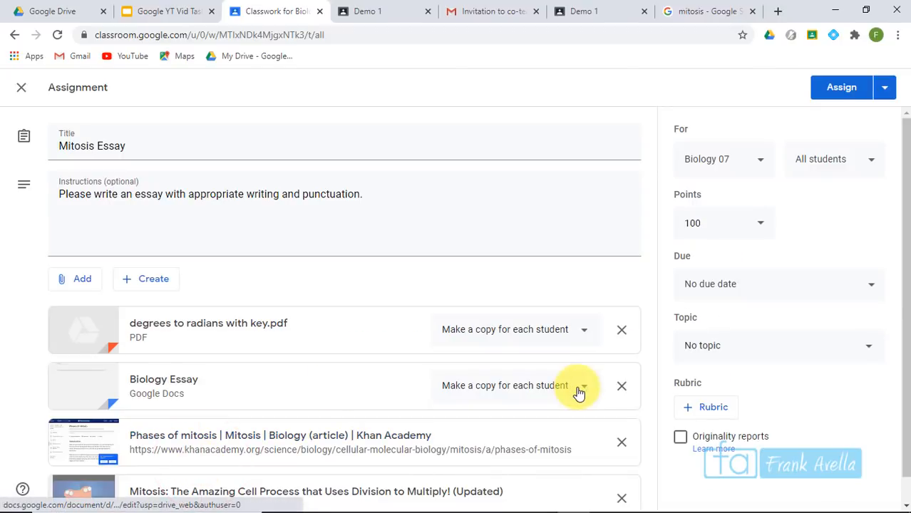
left_click_drag(903, 240, 907, 313)
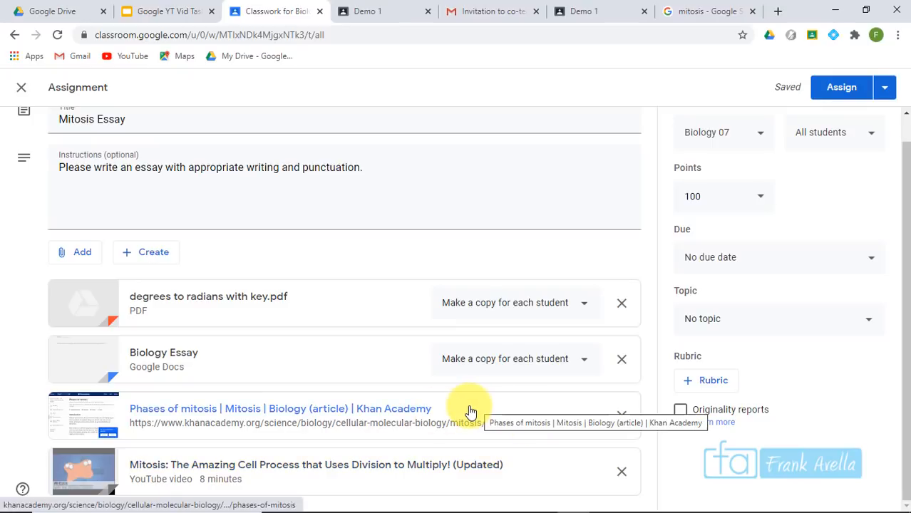
Add Algebra 2021 and Algebra as recipients, then remove them so only Biology 07 remains
left_click_drag(891, 309, 895, 186)
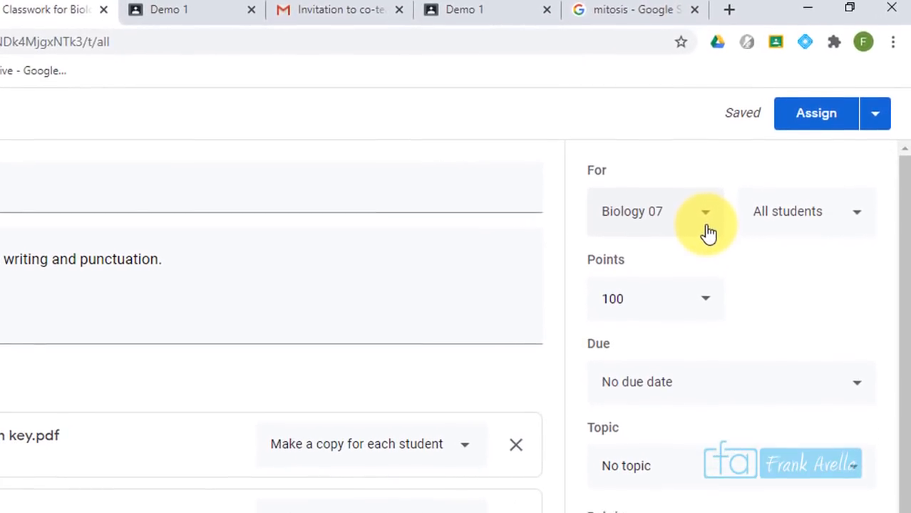
left_click(707, 226)
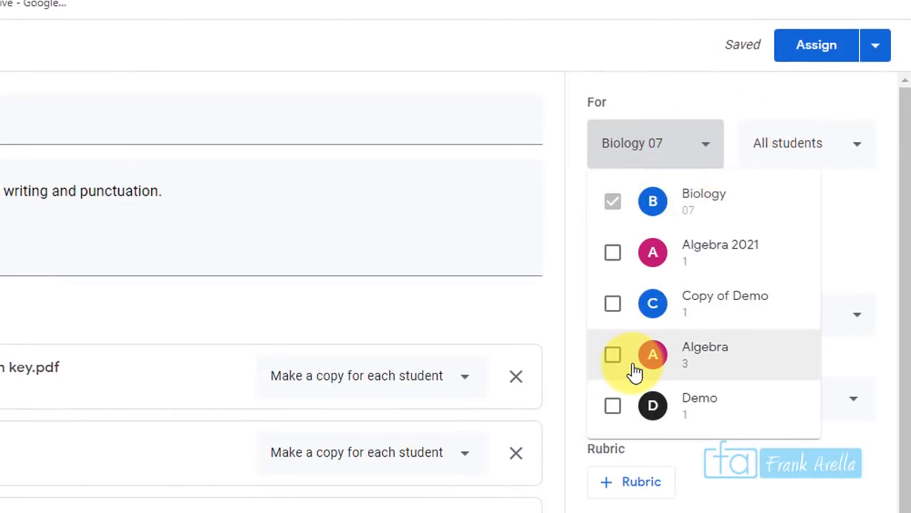
left_click(614, 255)
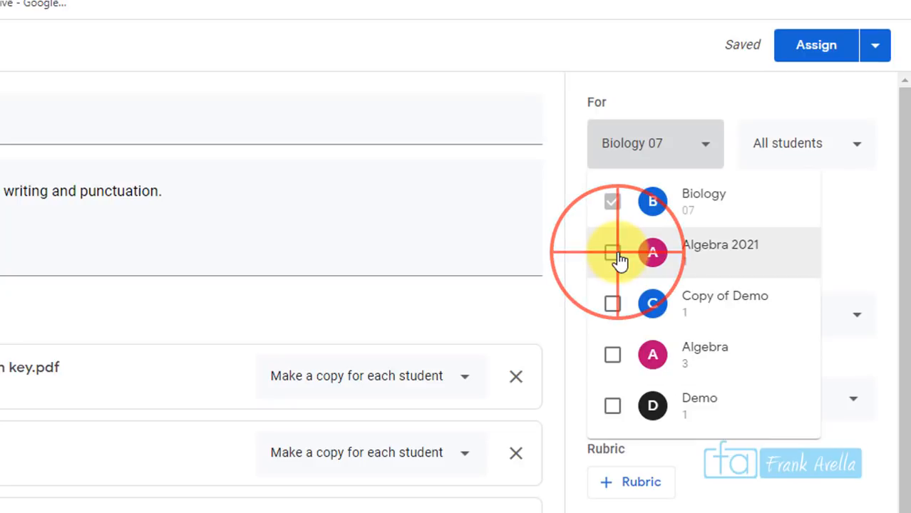
left_click(616, 358)
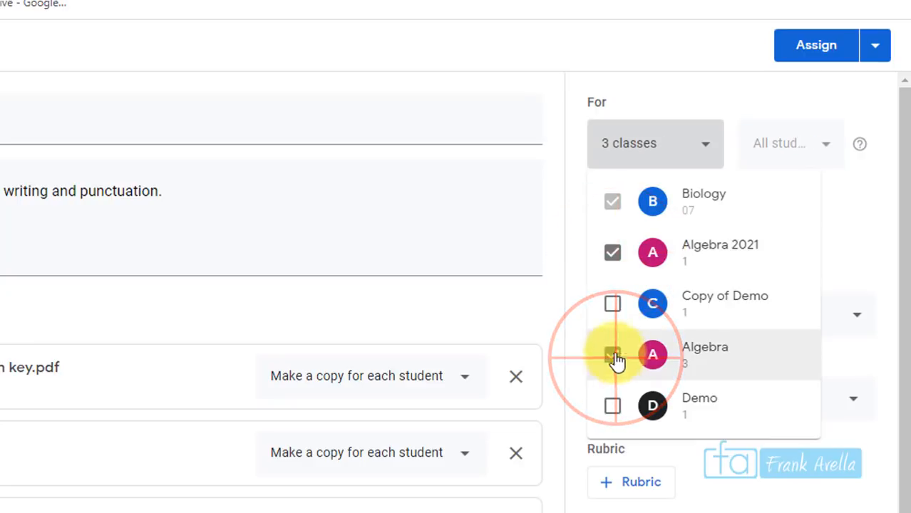
left_click(612, 207)
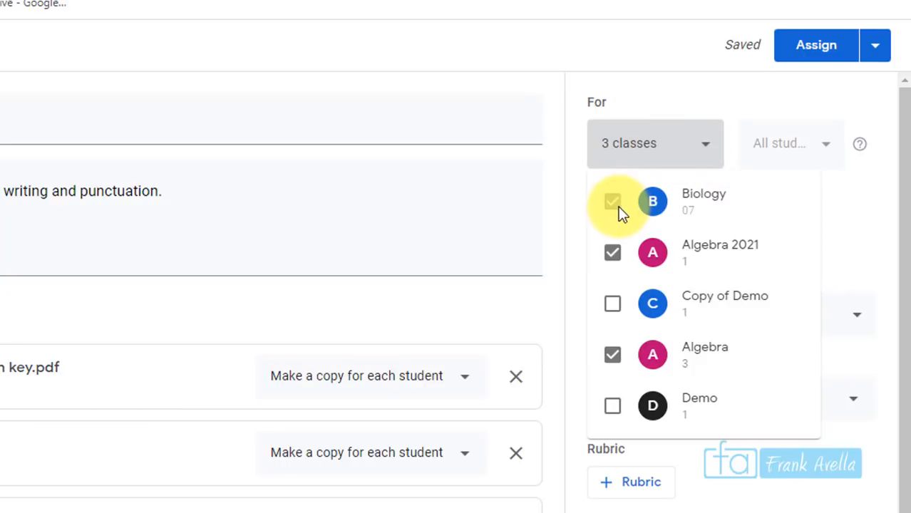
left_click(613, 252)
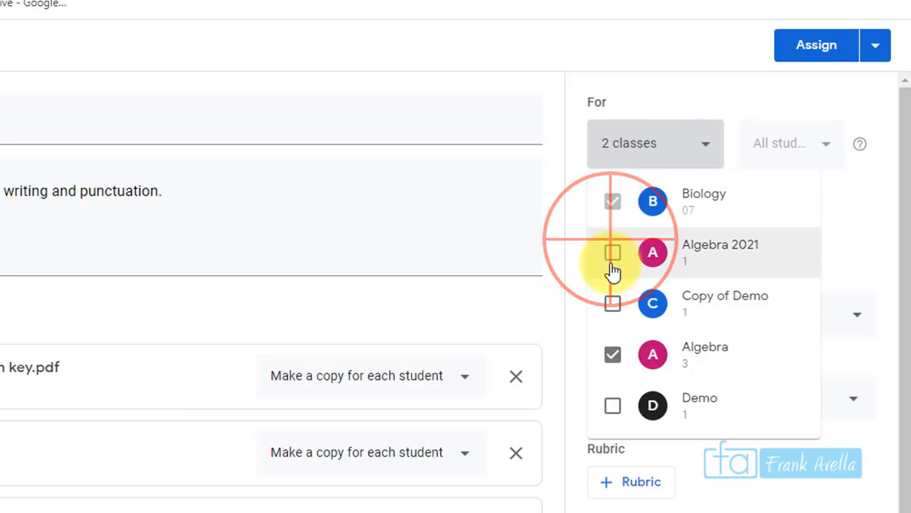
left_click(613, 356)
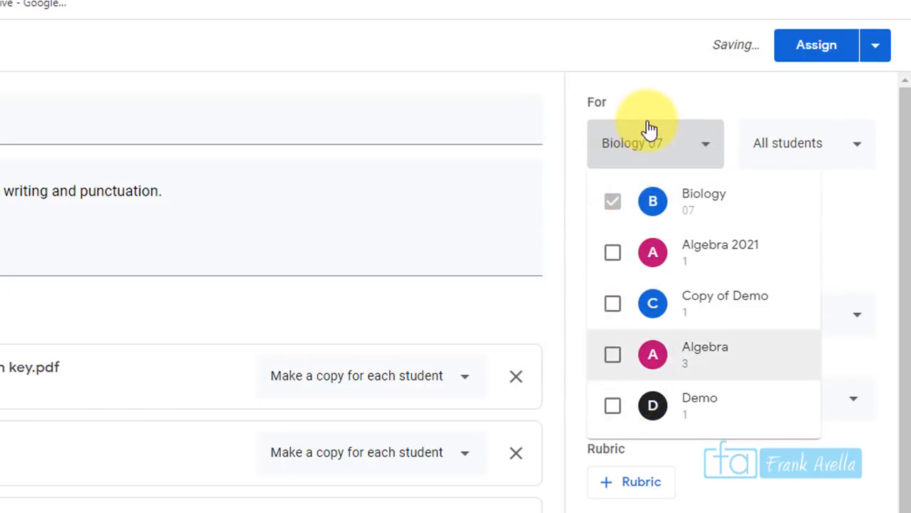
left_click(852, 158)
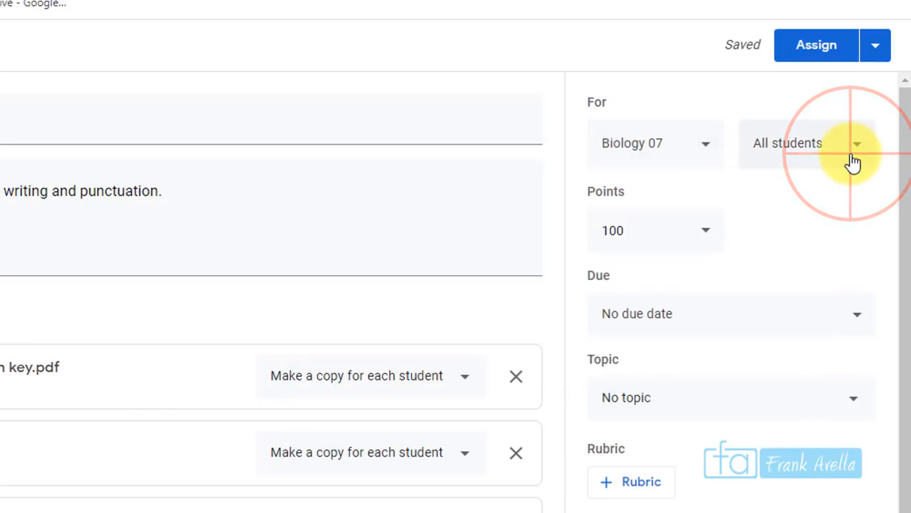
Keep all students included for the Mitosis Essay and switch to the Demo 1 class
left_click(854, 158)
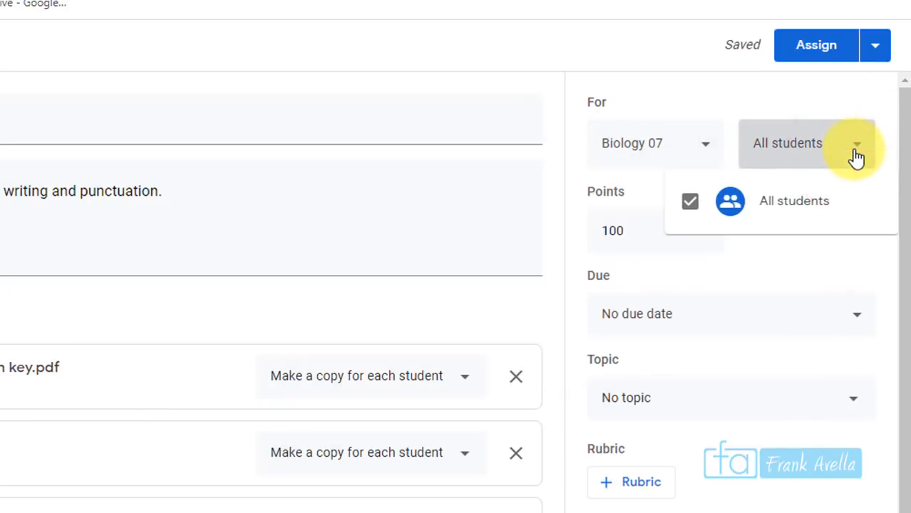
left_click(690, 202)
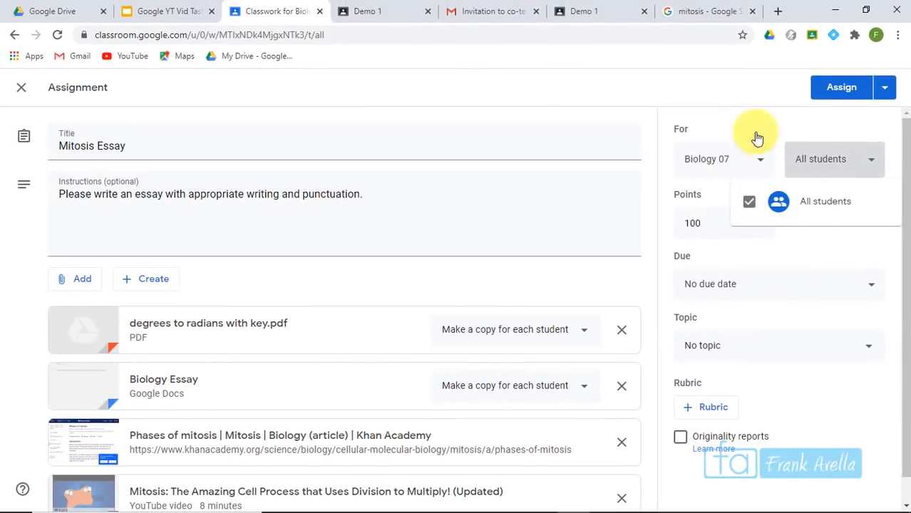
left_click(599, 16)
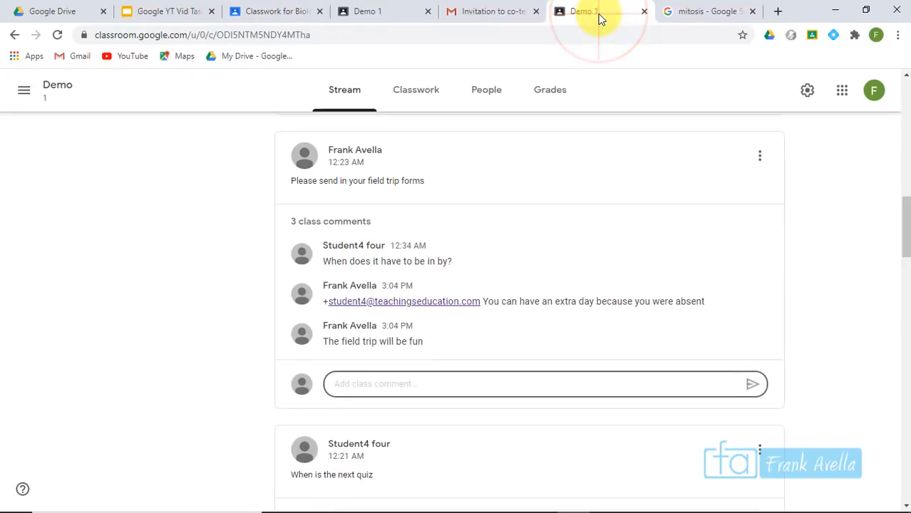
Open the History Assessment draft from Demo 1 Classwork for editing
left_click(418, 88)
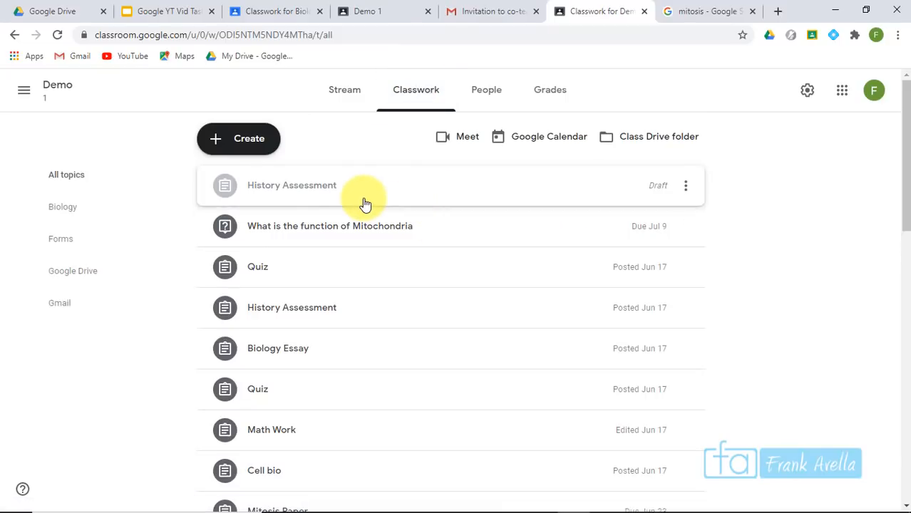
left_click(365, 204)
left_click(688, 184)
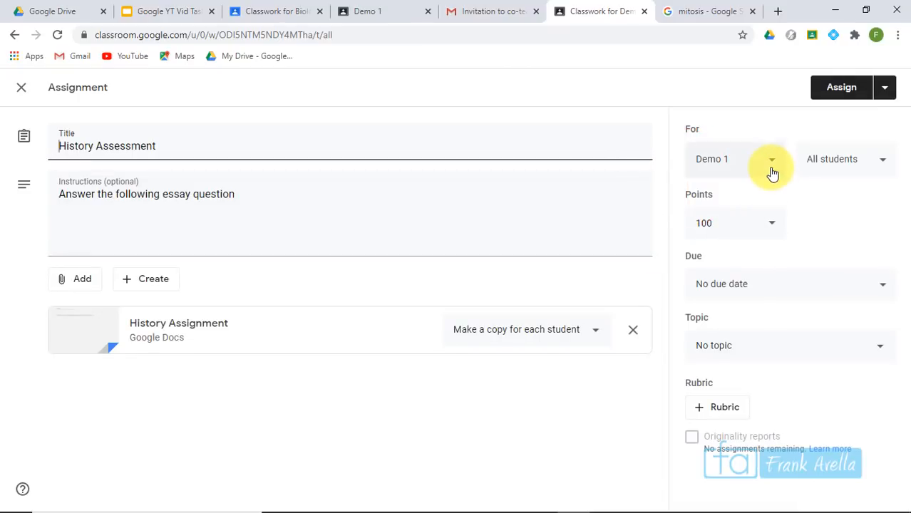
Narrow the History Assessment's students to just one, then return to the Mitosis Essay
left_click(887, 164)
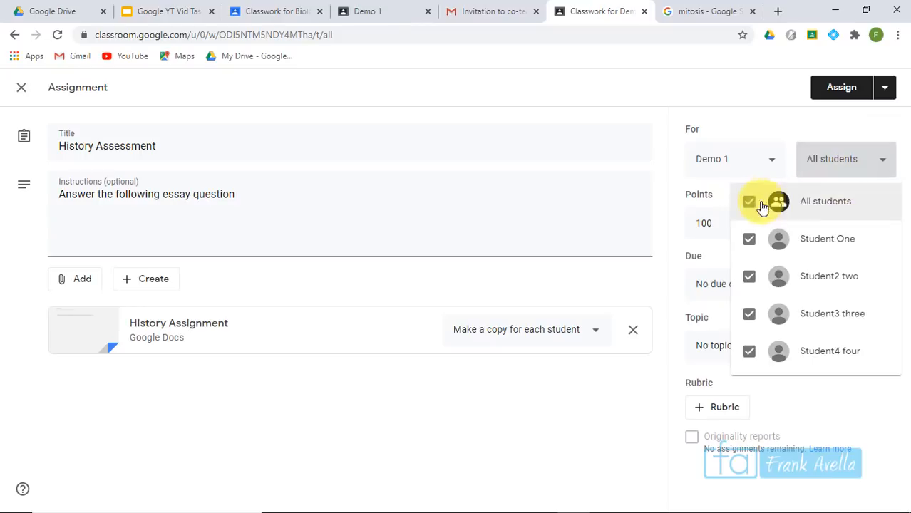
left_click(749, 241)
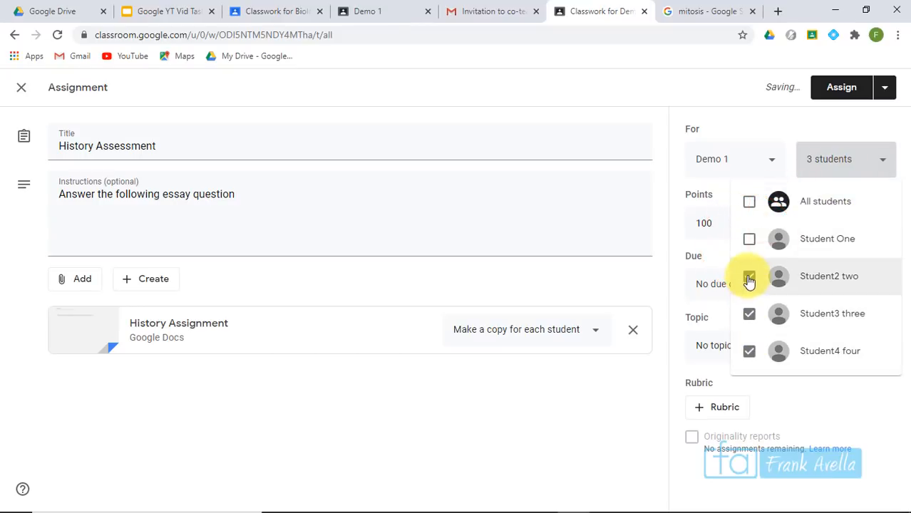
left_click(750, 245)
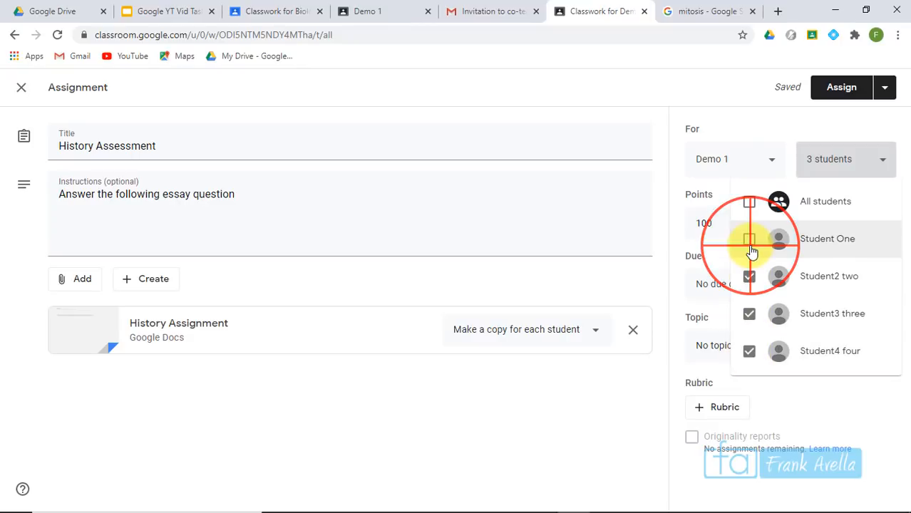
left_click(750, 315)
left_click(745, 364)
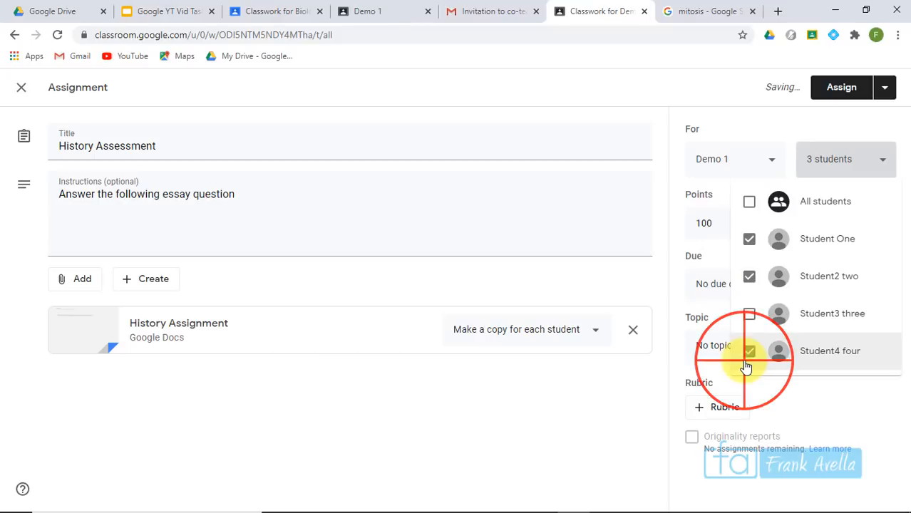
left_click(749, 277)
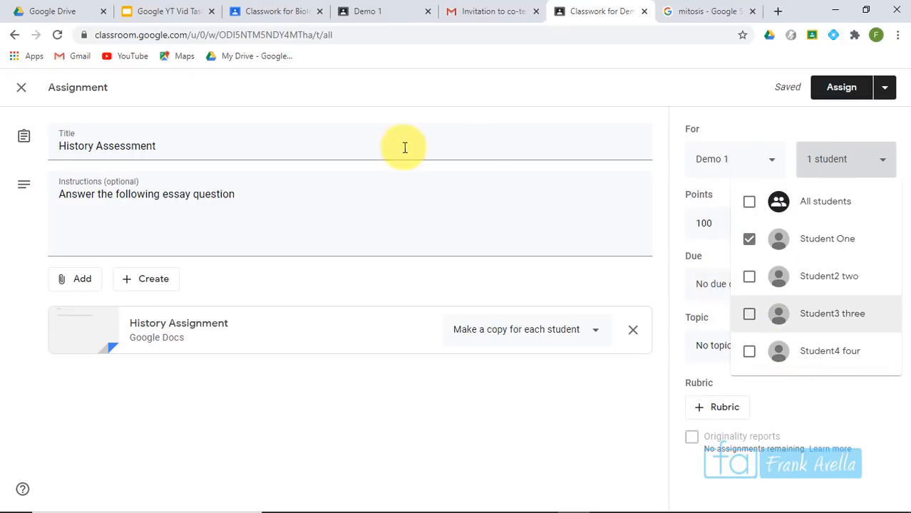
left_click(274, 20)
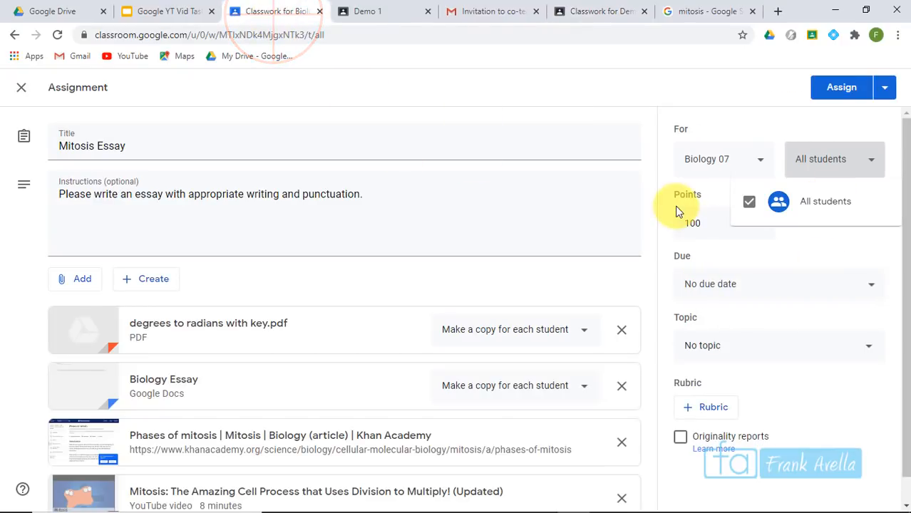
Set the Mitosis Essay due date to Thu, Jul 9, 11:59 PM
left_click(796, 244)
left_click(761, 237)
left_click(761, 228)
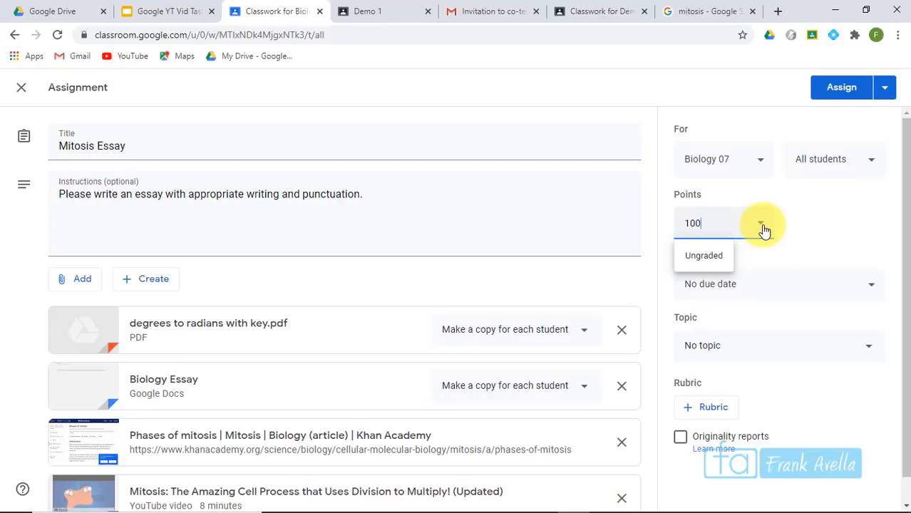
left_click(772, 285)
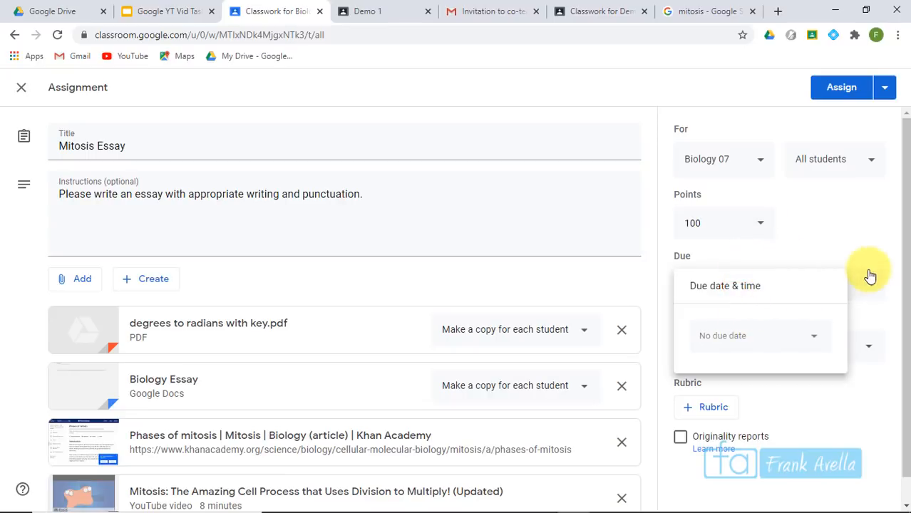
left_click(702, 289)
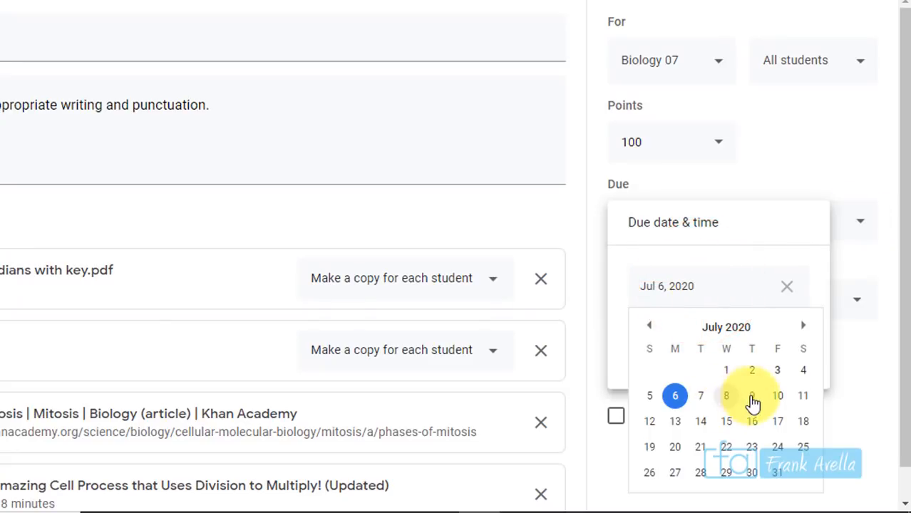
left_click(752, 407)
left_click(696, 350)
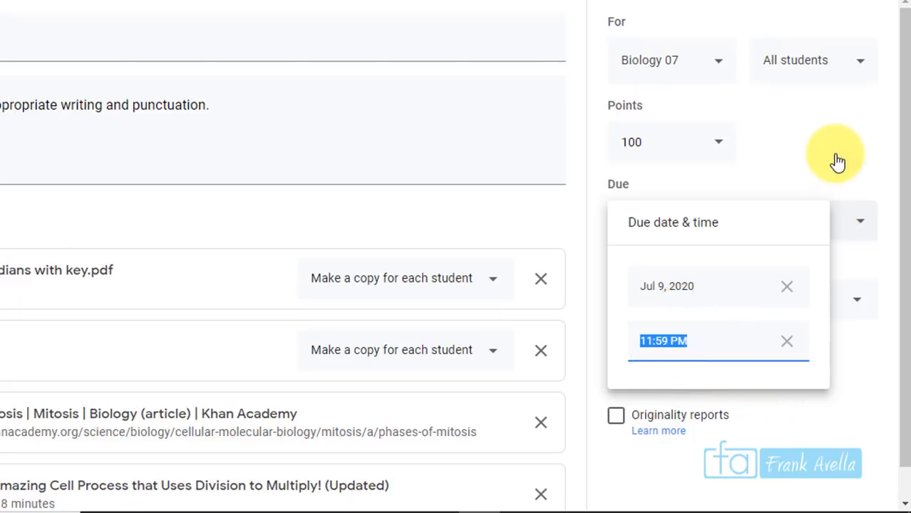
left_click(791, 157)
Create a new topic named 'Mitosis' for the essay
left_click_drag(906, 203, 906, 278)
left_click(699, 270)
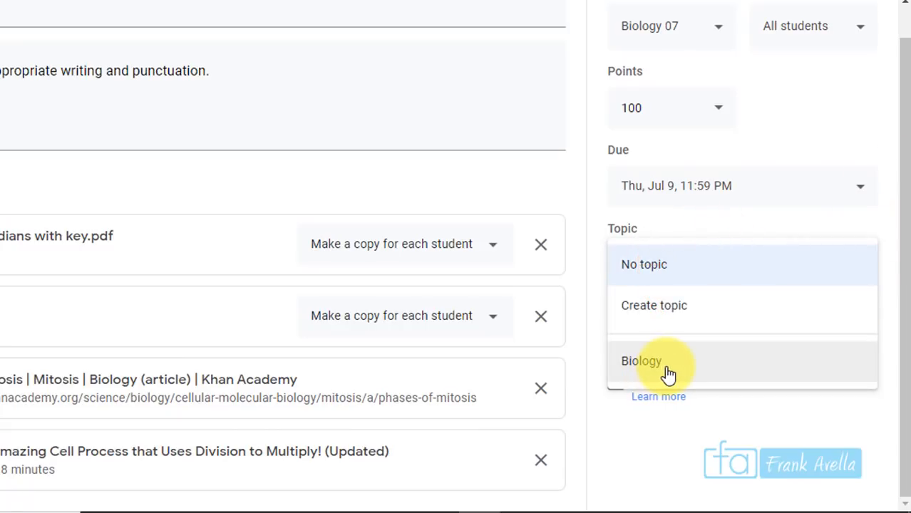
left_click(704, 313)
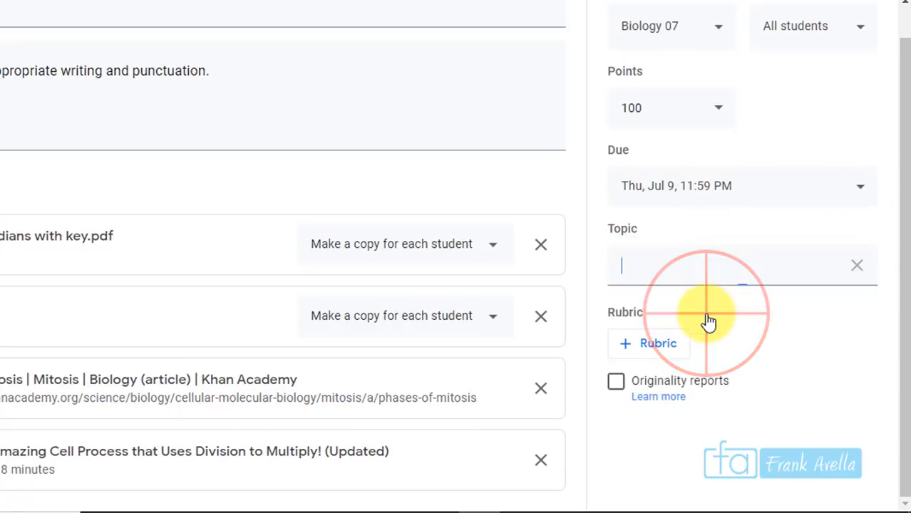
type("Mitosis")
left_click(701, 267)
left_click(729, 235)
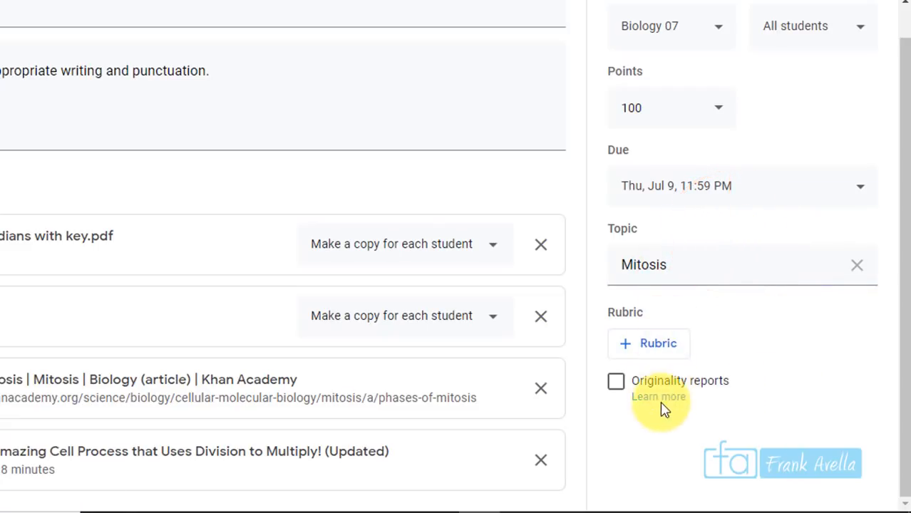
Assign the Mitosis Essay to the Biology 07 class
left_click_drag(904, 360, 897, 184)
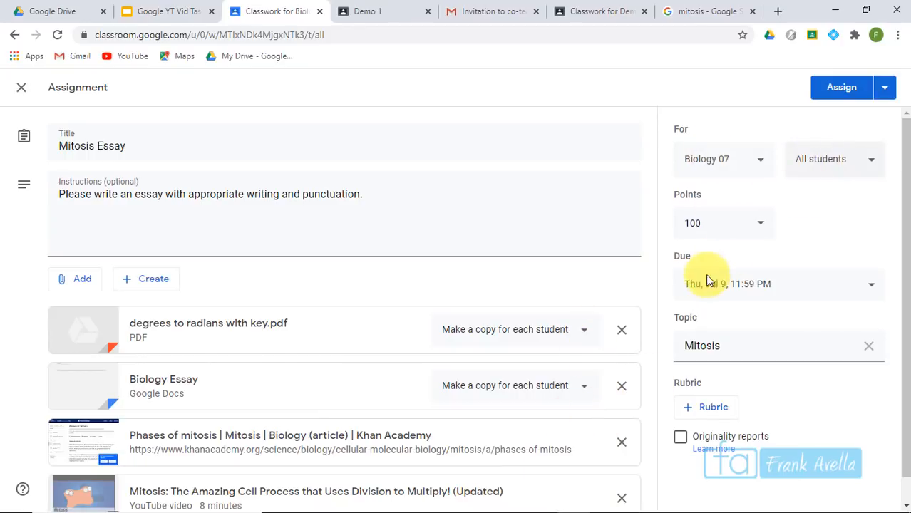
left_click(890, 89)
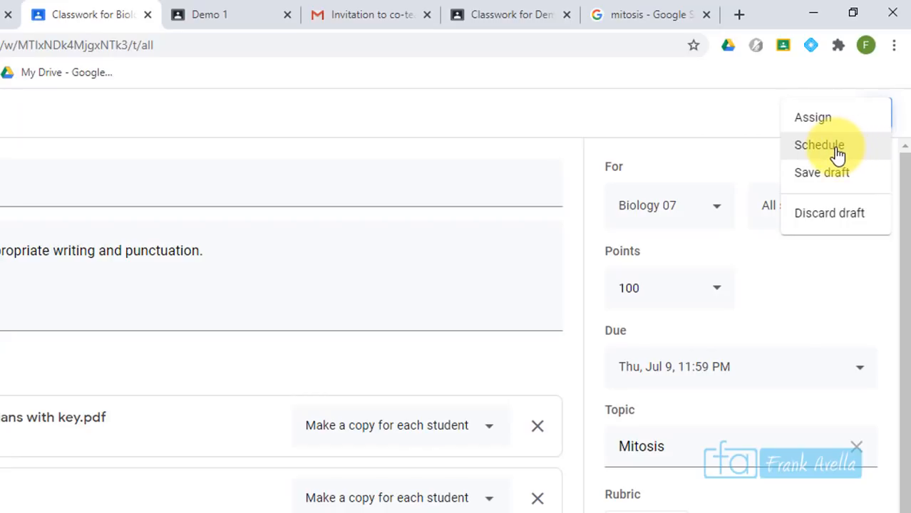
left_click(826, 120)
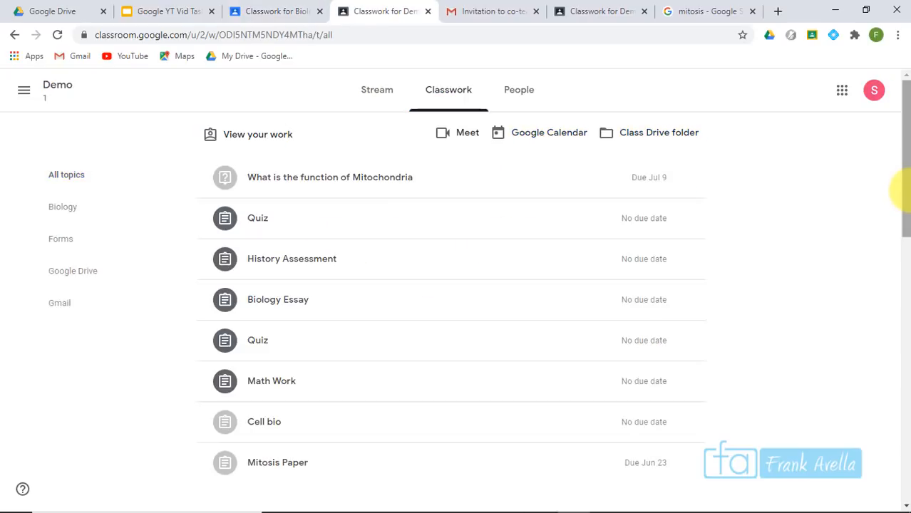
Open the Demo class's Classwork and view the Biology Essay assignment details
mouse_move(903, 189)
left_mouse_down()
mouse_move(896, 335)
mouse_move(897, 177)
left_mouse_up()
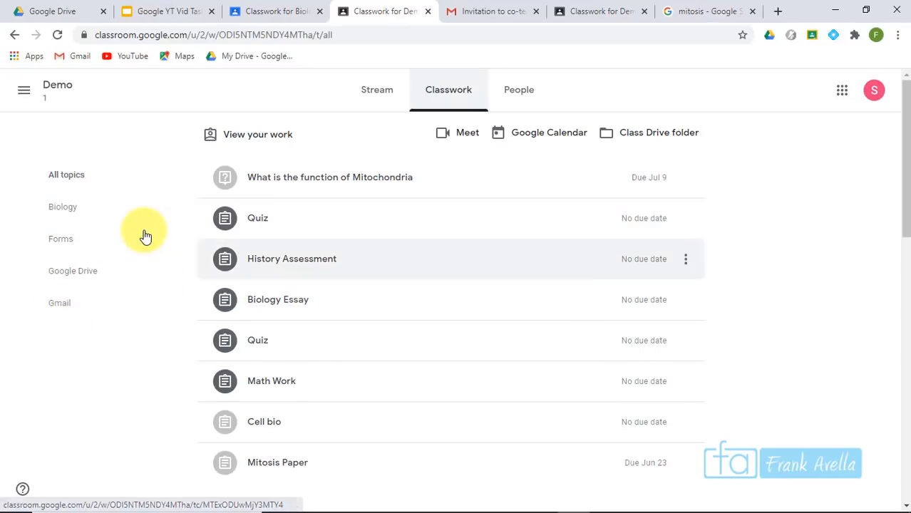
left_click(26, 92)
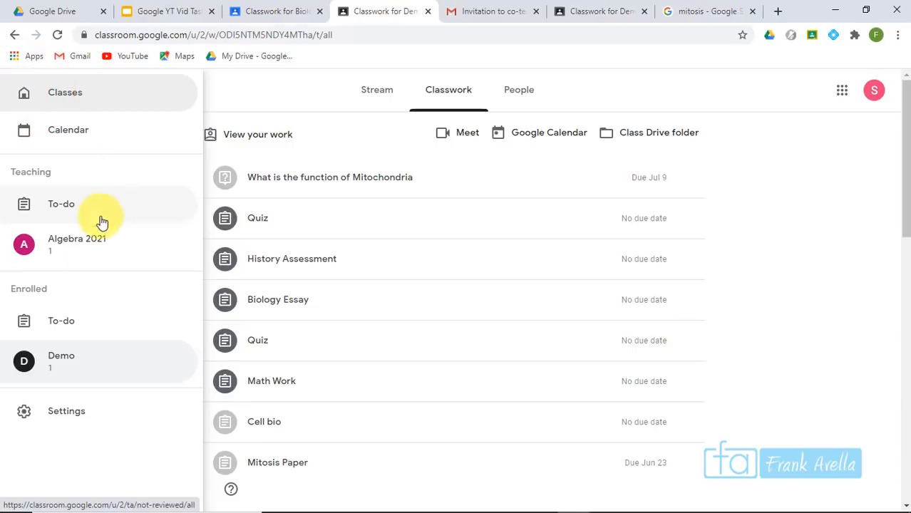
left_click(78, 361)
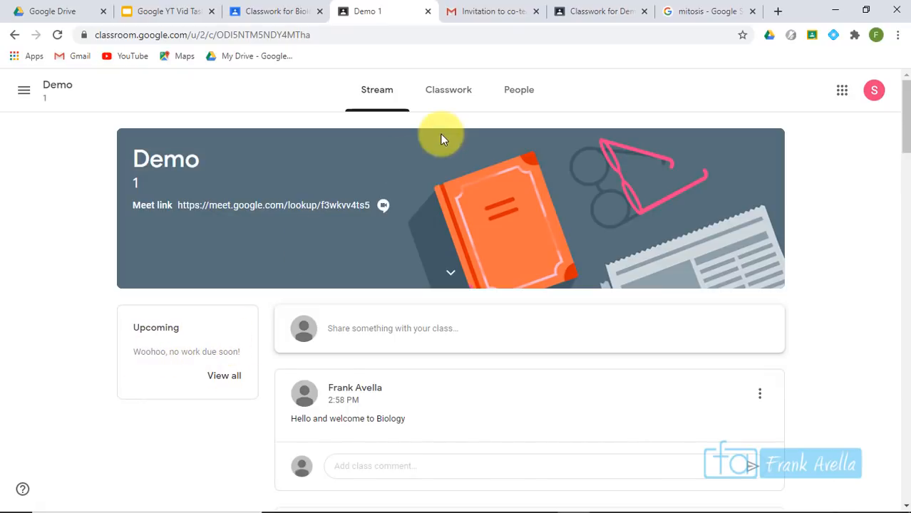
left_click(449, 107)
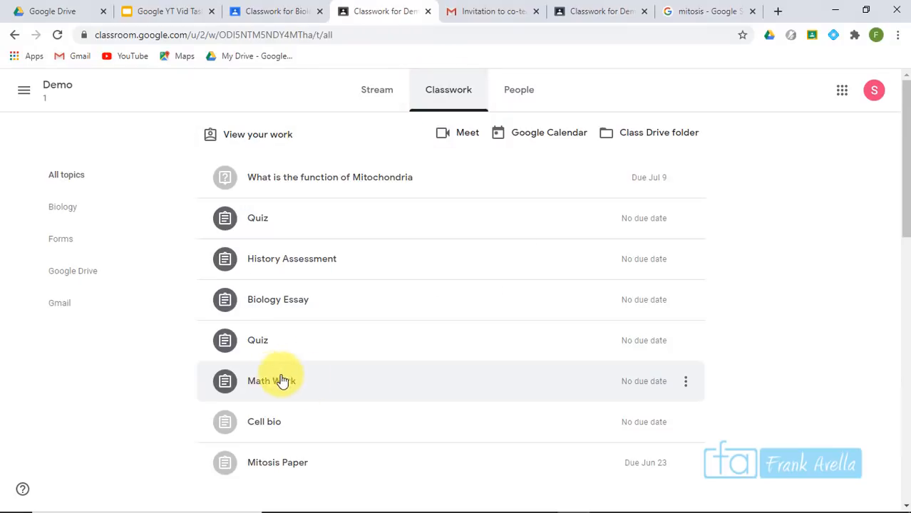
left_click(368, 312)
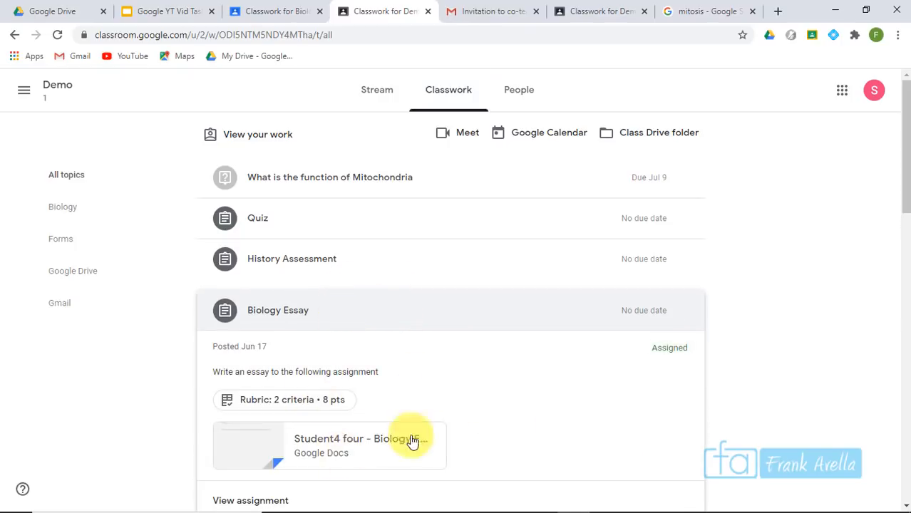
left_click_drag(904, 187, 904, 222)
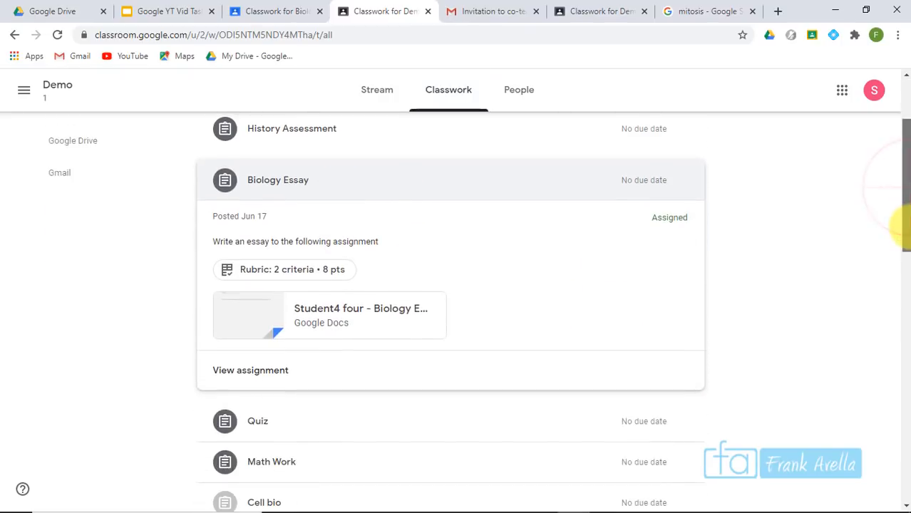
left_click(258, 378)
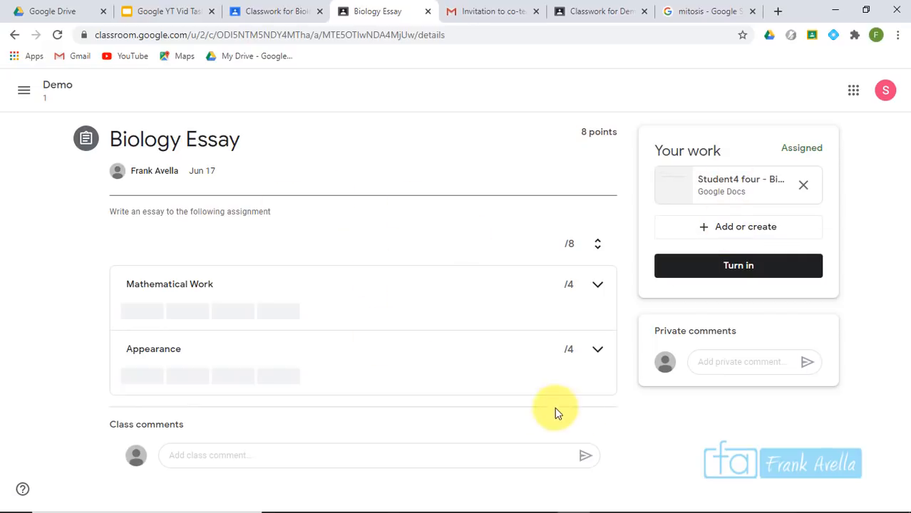
Post class comment 'You didn't put a due date?' and private comment 'I need help', then open the attached doc
left_click(738, 363)
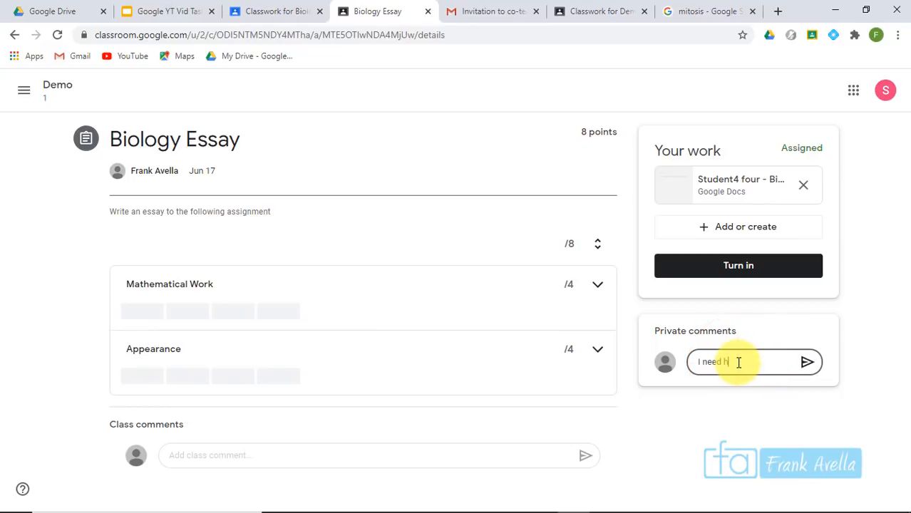
left_click(490, 457)
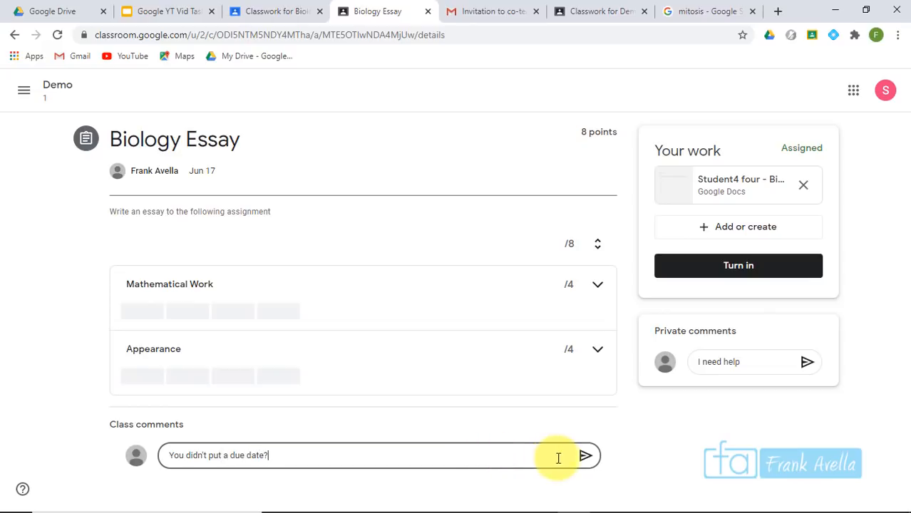
left_click(586, 467)
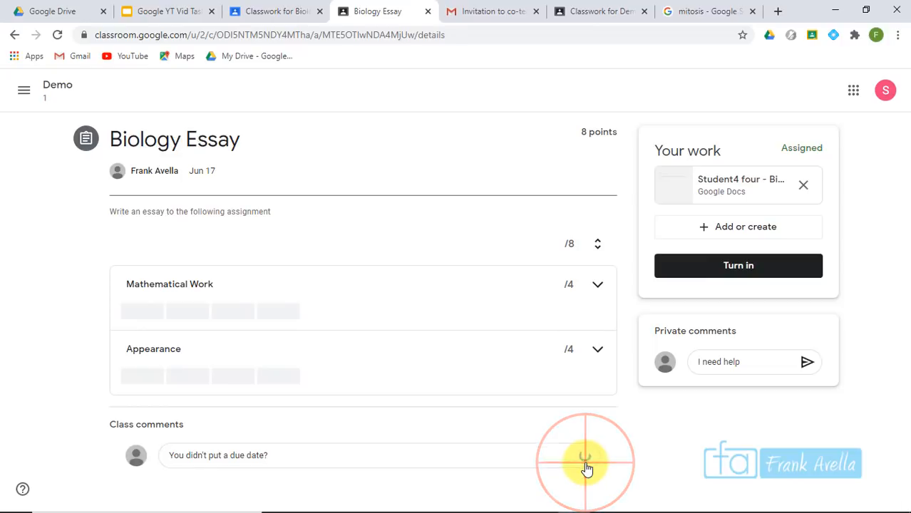
left_click(803, 320)
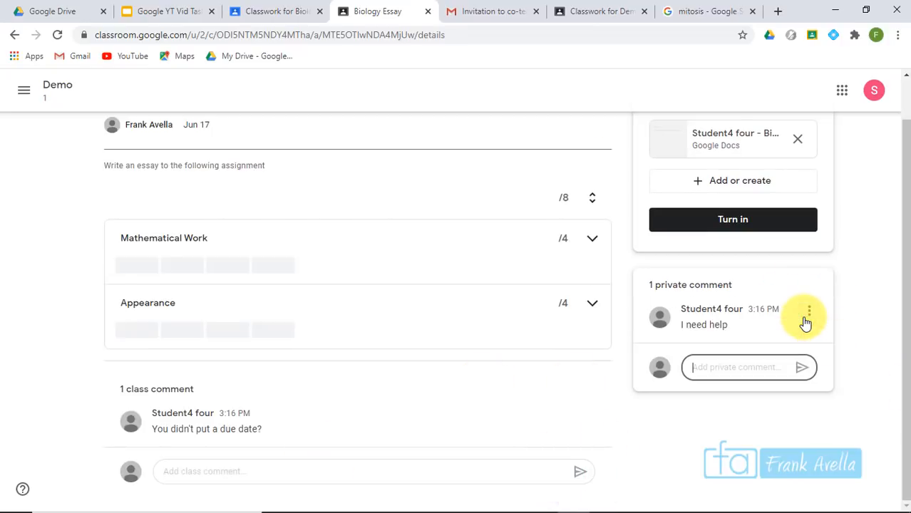
left_click_drag(905, 378, 893, 317)
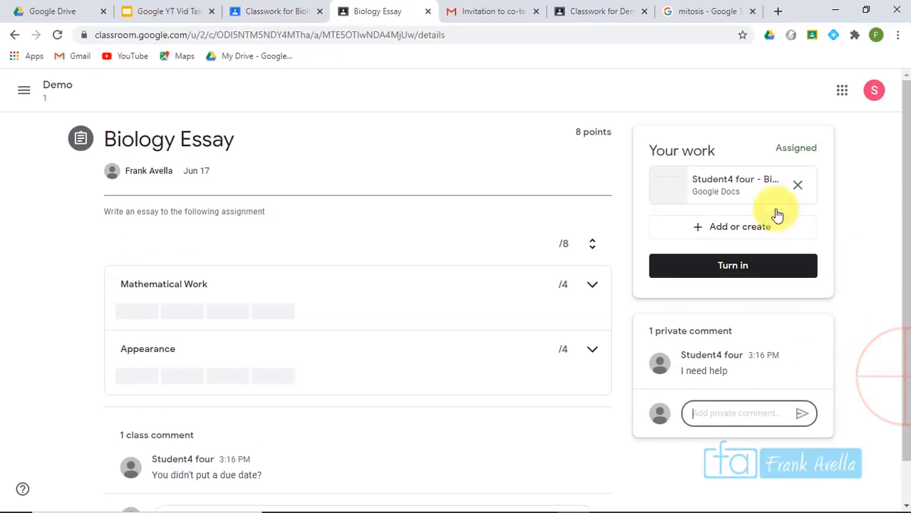
left_click(718, 187)
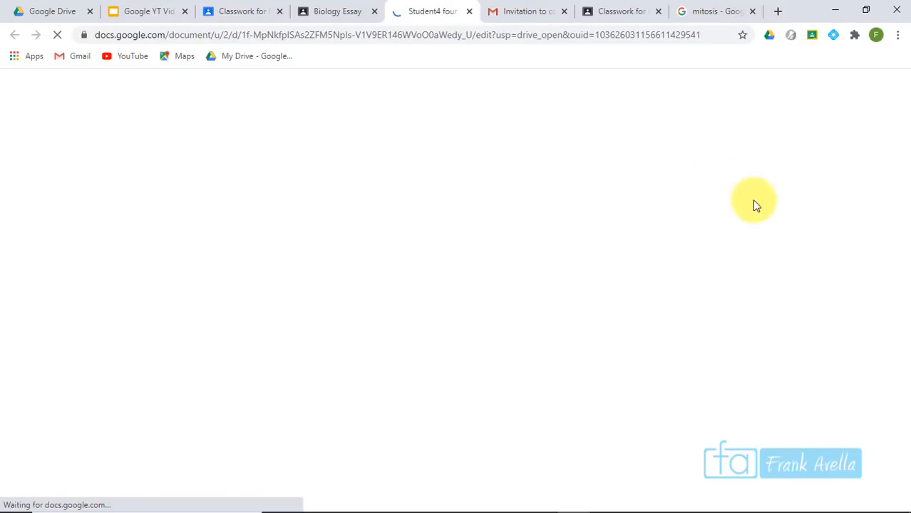
Answer the global warming question with 'It is harmful' two lines below it
left_click(609, 305)
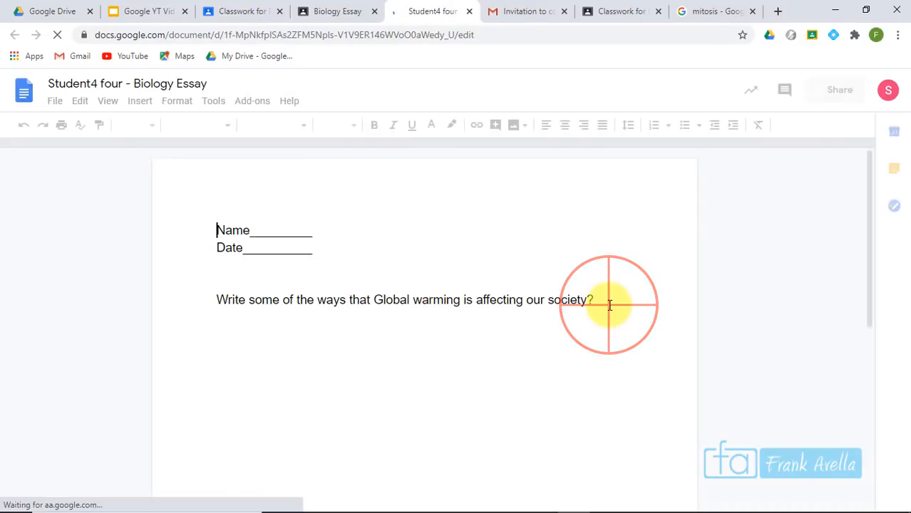
left_click(486, 305)
left_click(608, 313)
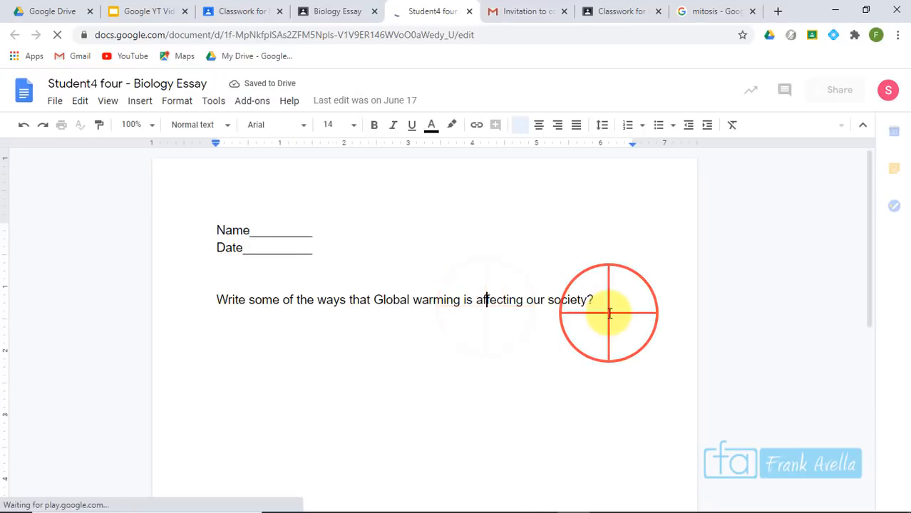
key("Return")
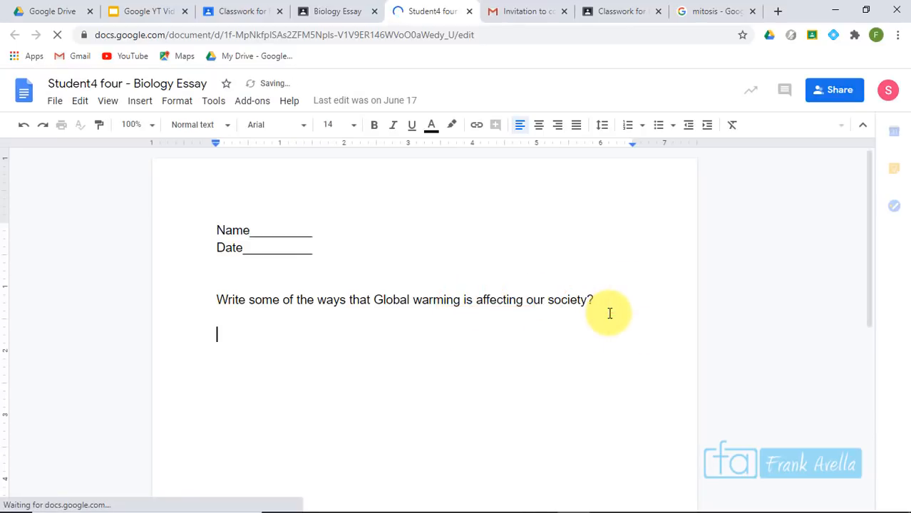
key("Return")
type("It is harmful")
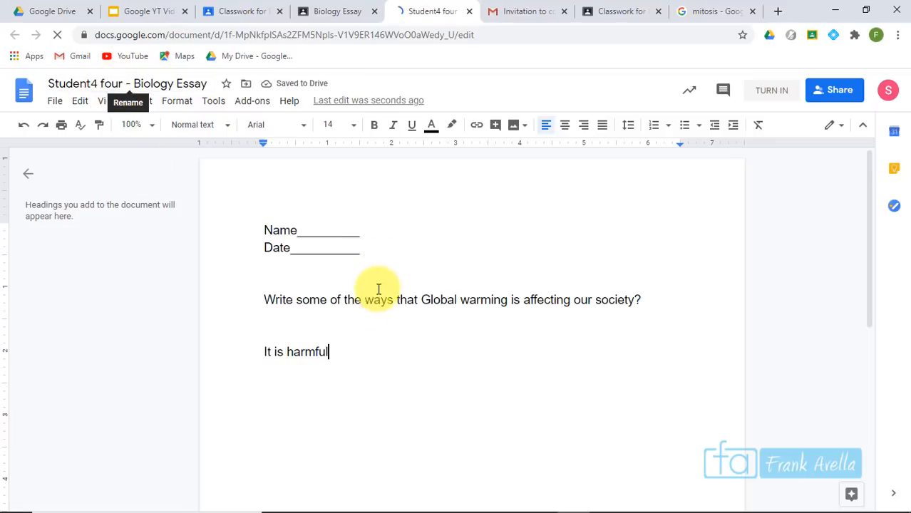
Return to the Biology Essay assignment page to turn in the essay
left_click(357, 300)
left_click(289, 351)
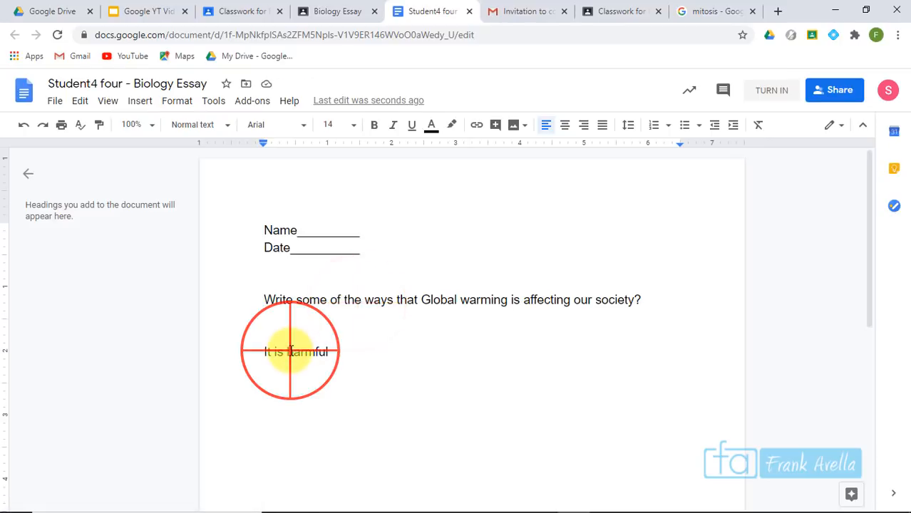
left_click(770, 95)
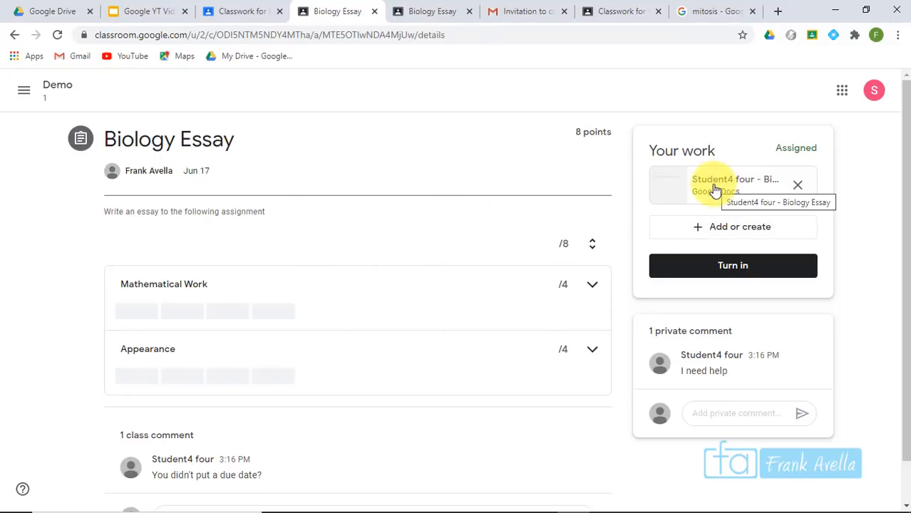
Turn in the Biology Essay and switch to the teacher's view of the assignment
left_click(736, 274)
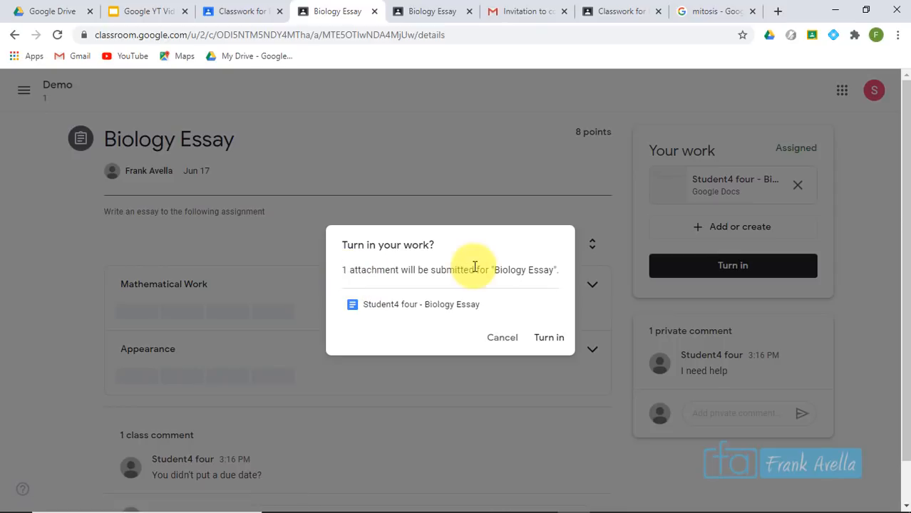
left_click(544, 341)
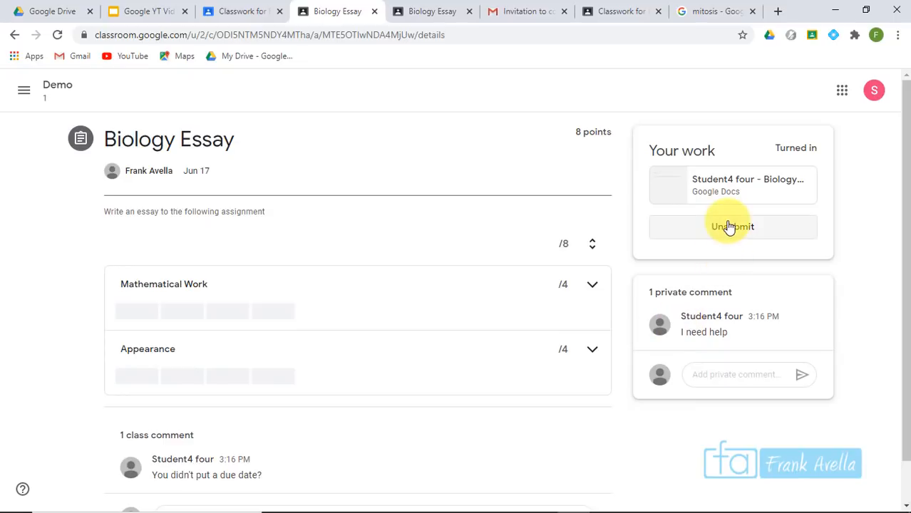
left_click_drag(234, 139, 104, 152)
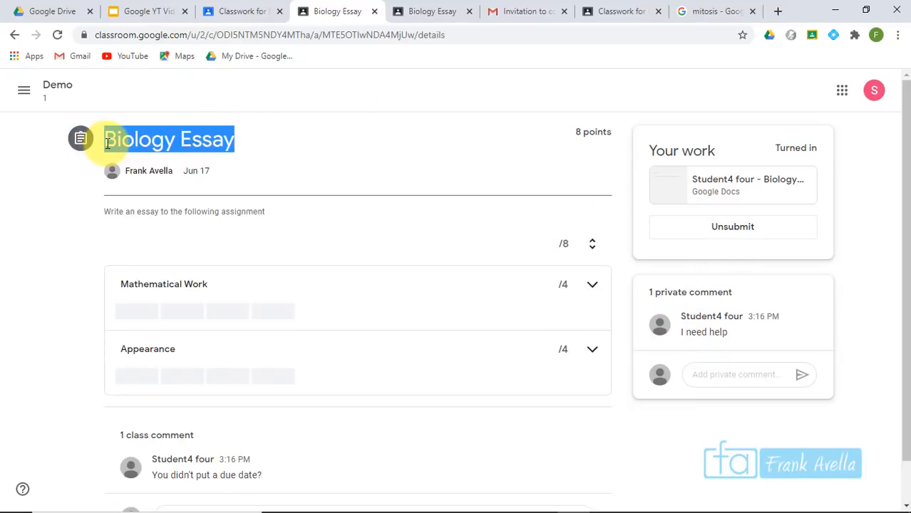
left_click(419, 7)
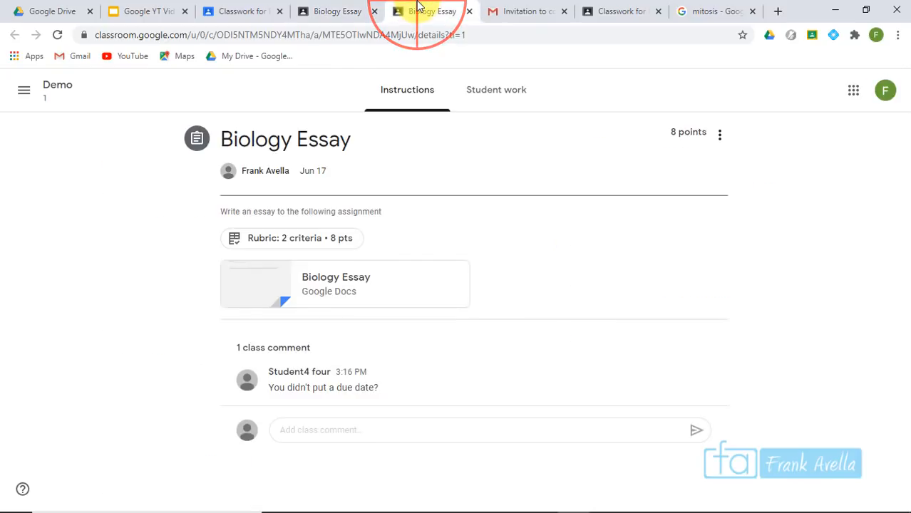
left_click(50, 90)
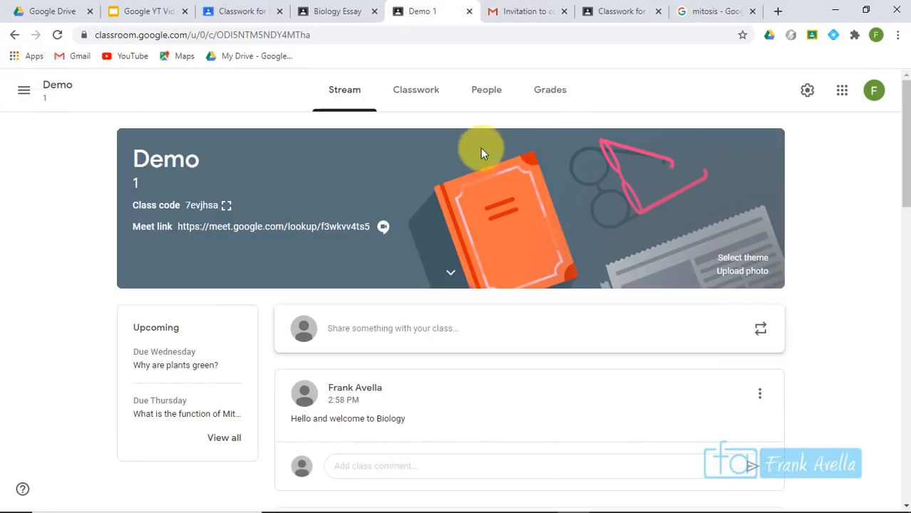
left_click(428, 104)
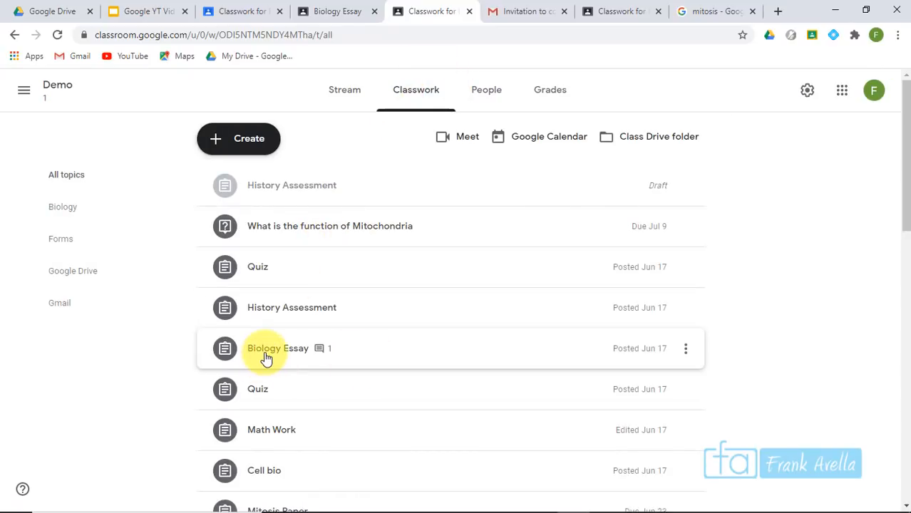
left_click(266, 358)
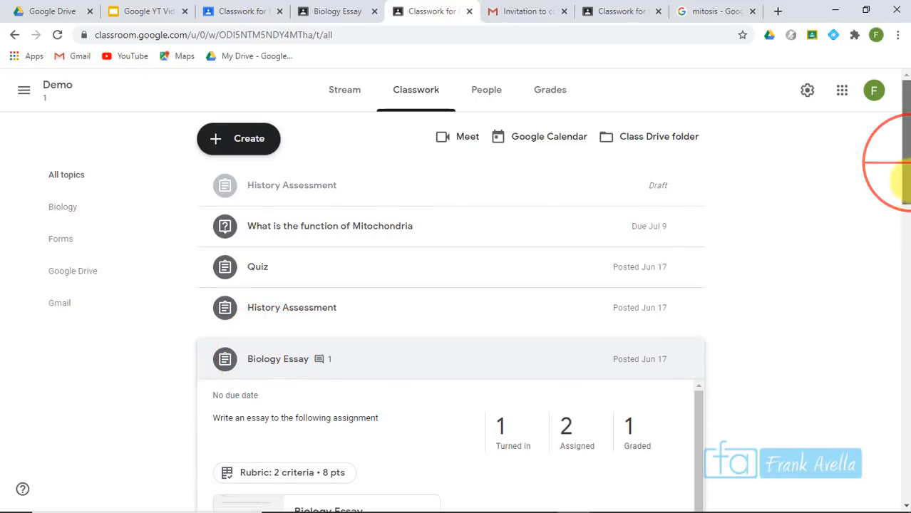
scroll(899, 152, "down", 3)
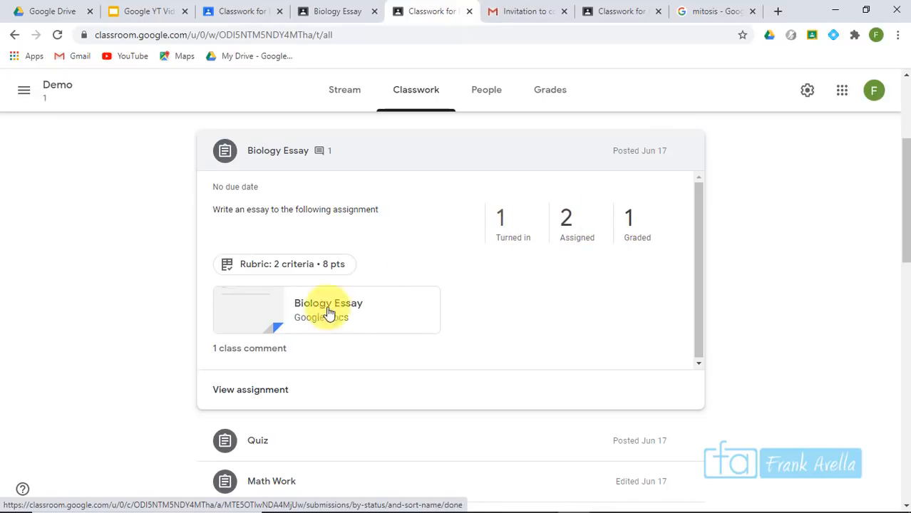
left_click(247, 399)
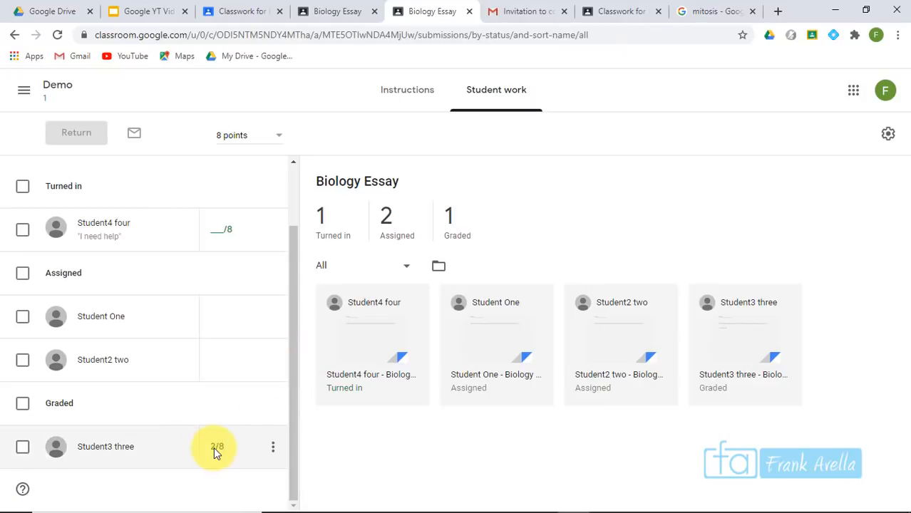
left_click_drag(294, 457, 287, 353)
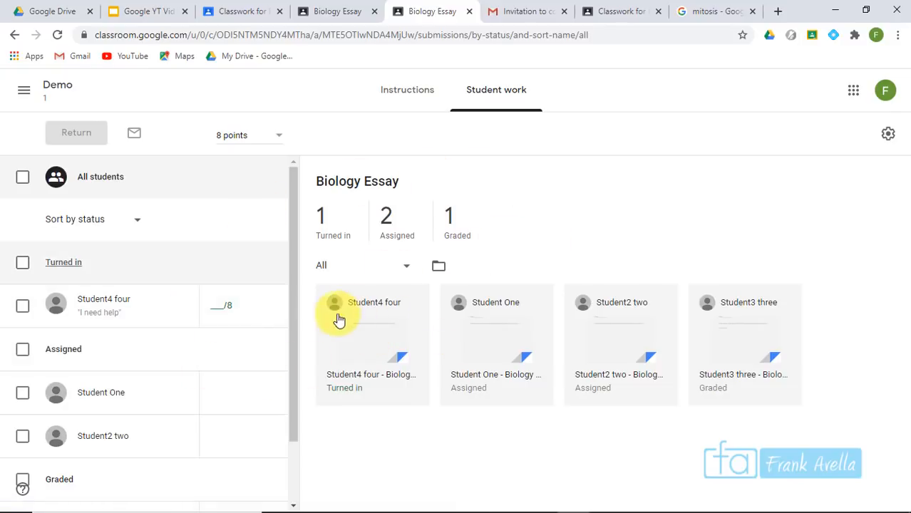
left_click(218, 310)
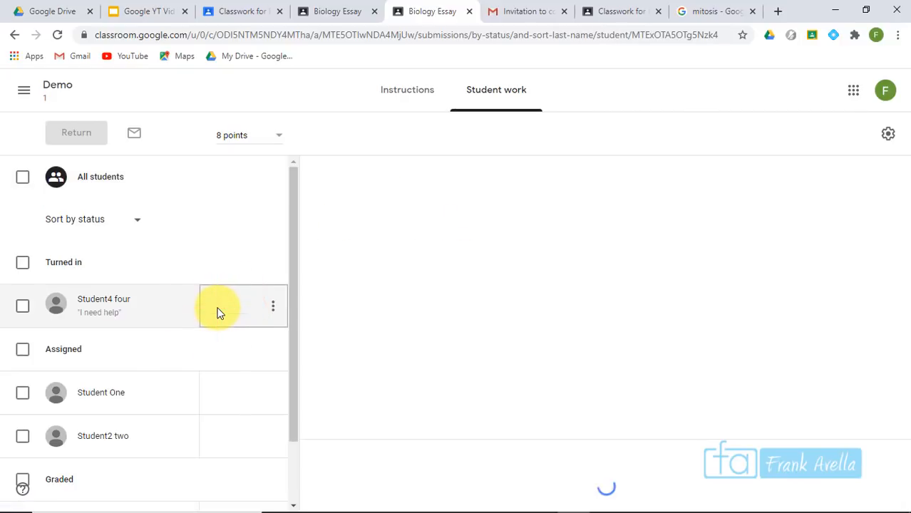
scroll(830, 265, "down", 1)
scroll(889, 171, "up", 1)
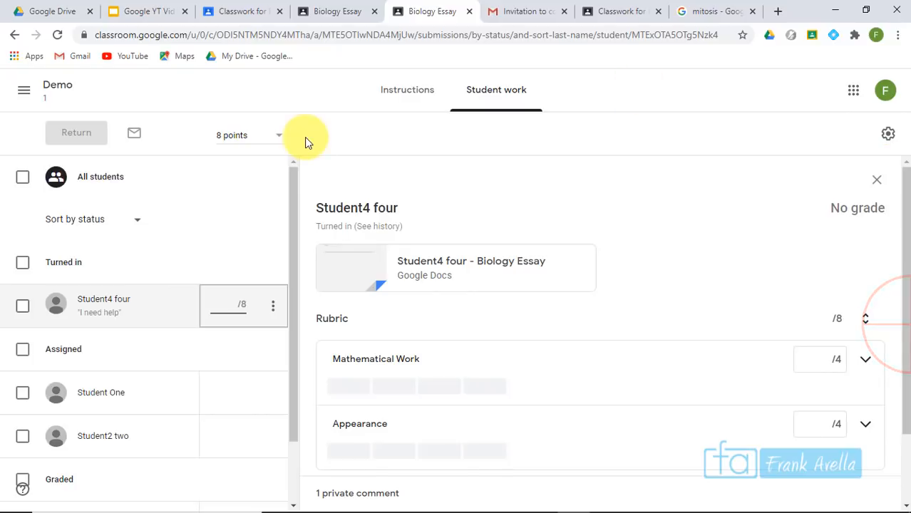
left_click(100, 177)
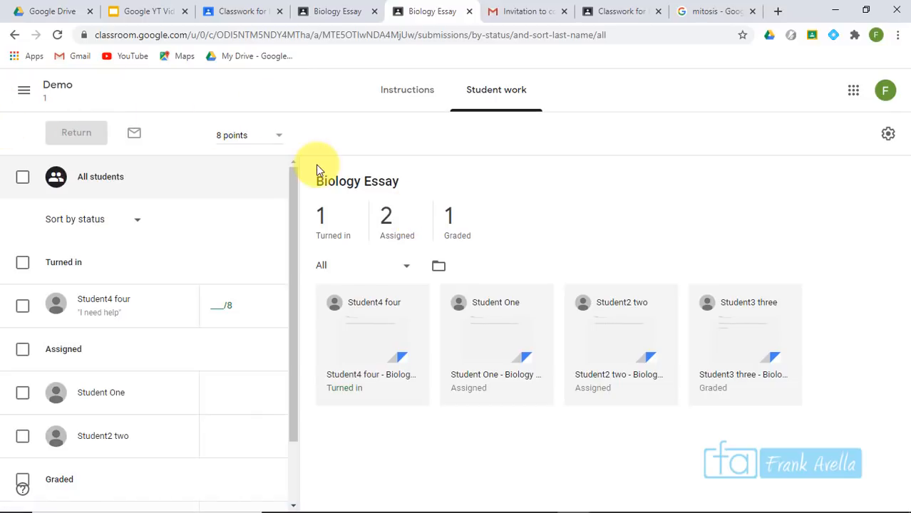
left_click(15, 37)
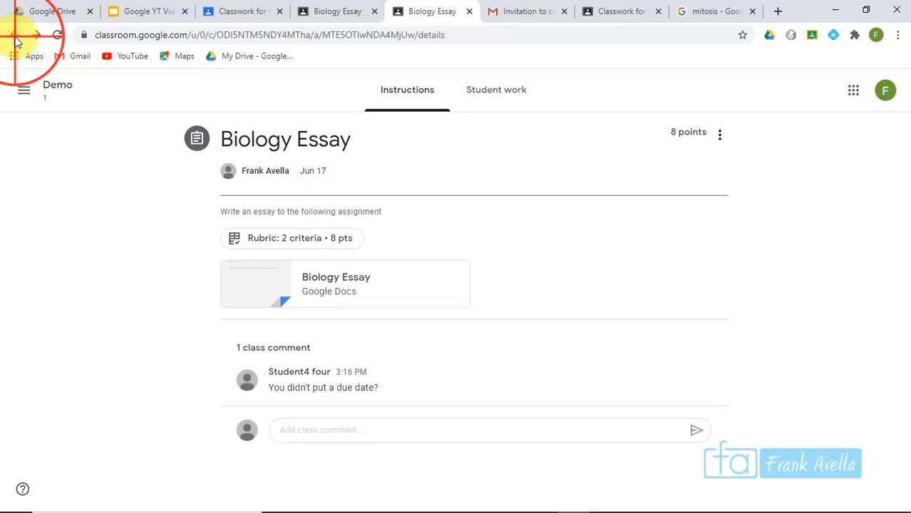
Review a student's assigned work list from the Demo class People page
left_click(15, 37)
left_click(494, 91)
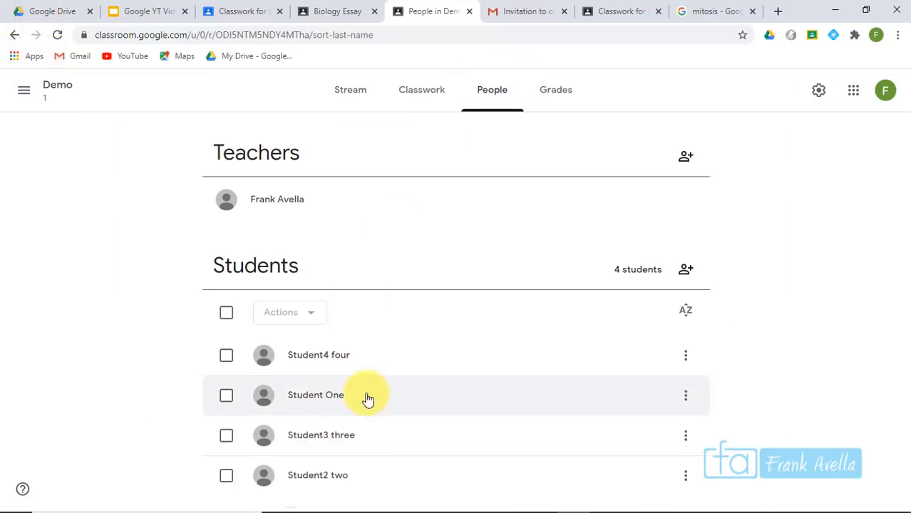
left_click(346, 356)
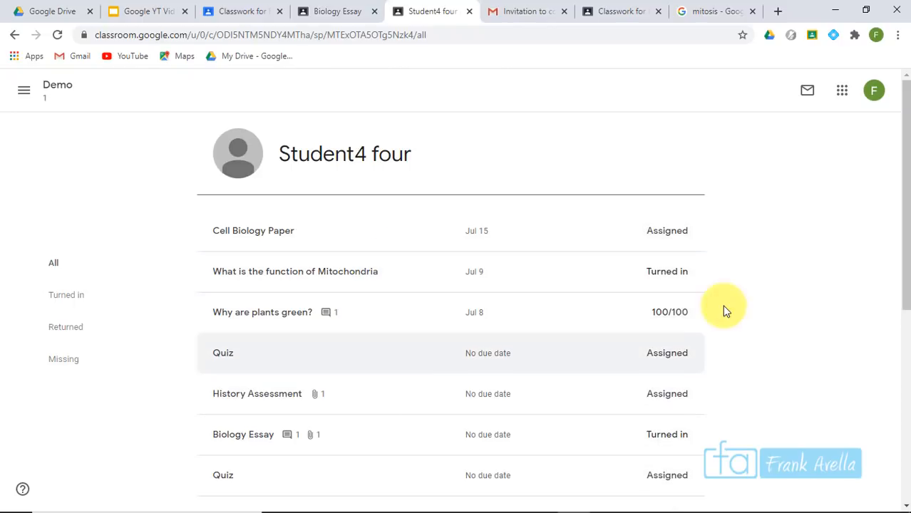
left_click_drag(904, 182, 904, 223)
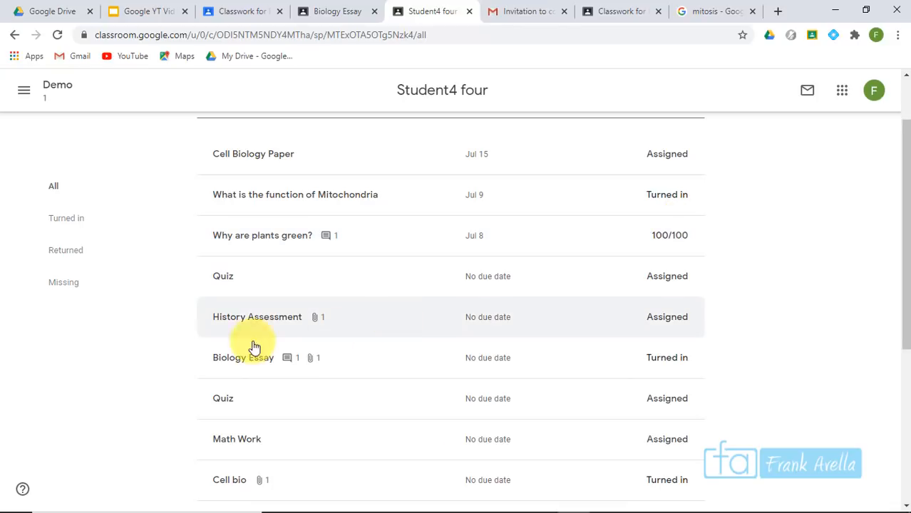
left_click_drag(899, 204, 878, 146)
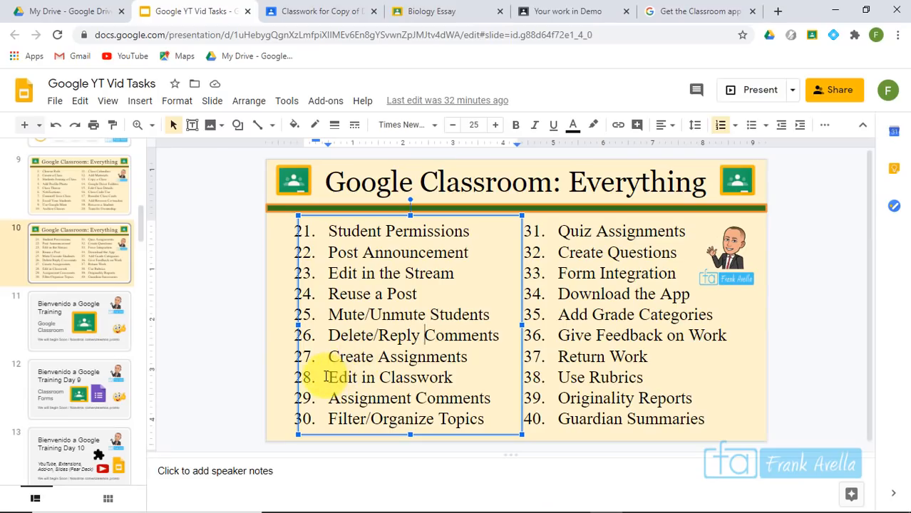
left_click_drag(326, 377, 464, 379)
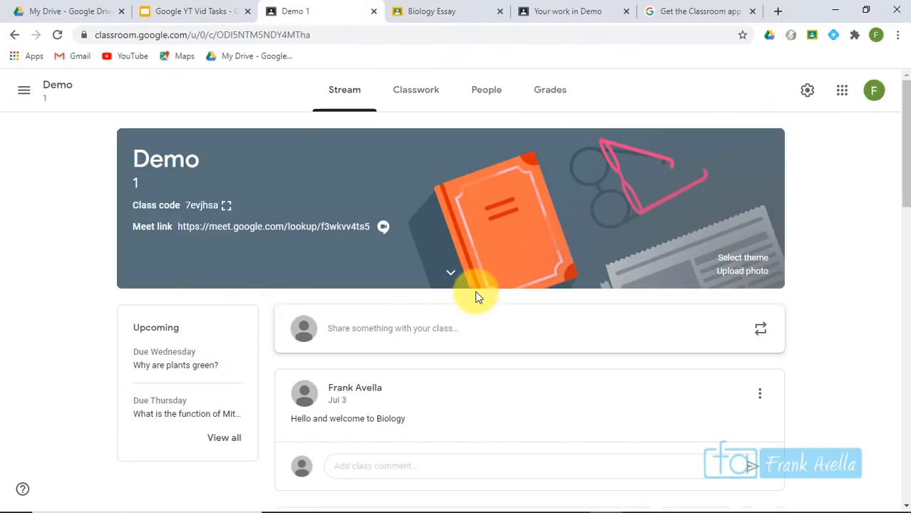
Open the welcome announcement for editing and close it without changes
left_click_drag(904, 160, 900, 224)
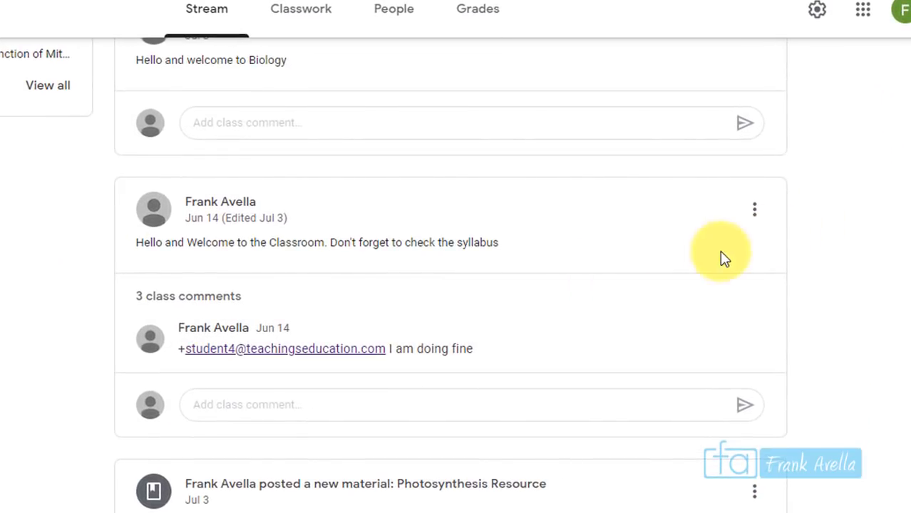
left_click(754, 218)
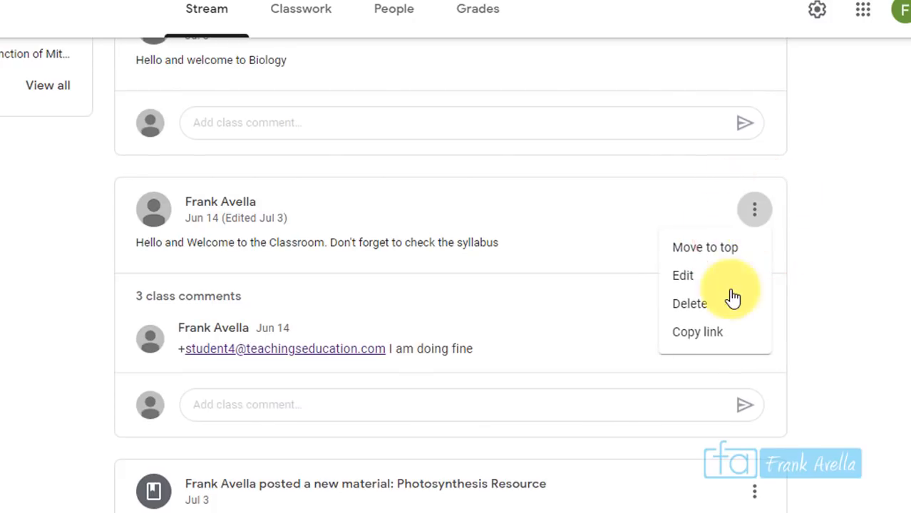
left_click(713, 277)
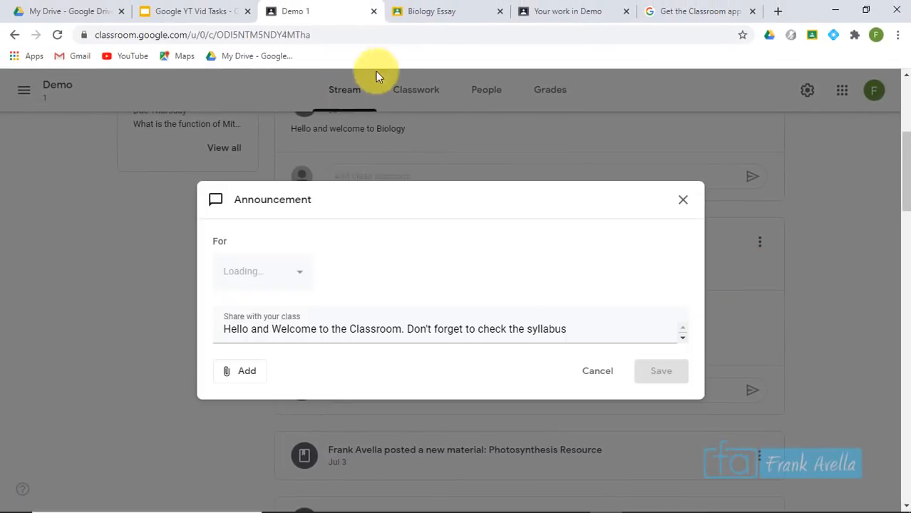
left_click(681, 178)
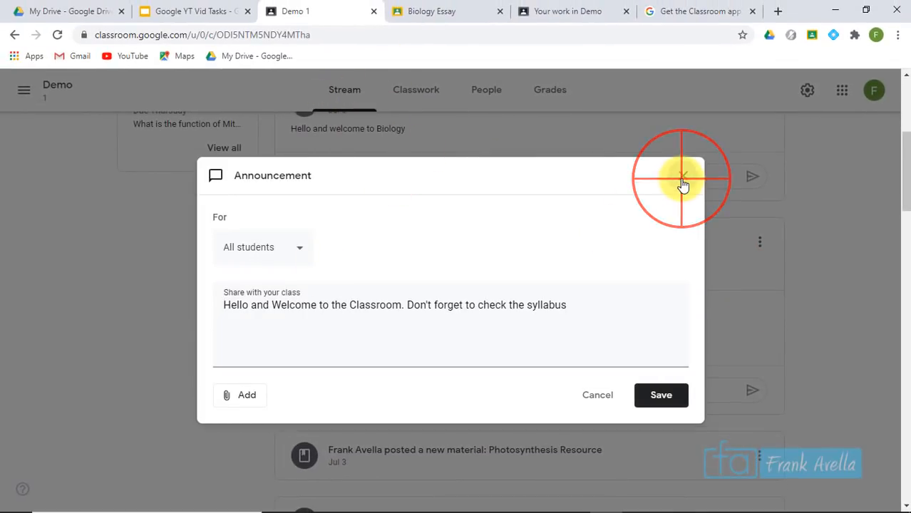
Scroll the Classwork page down to the Biology topic
left_click(430, 99)
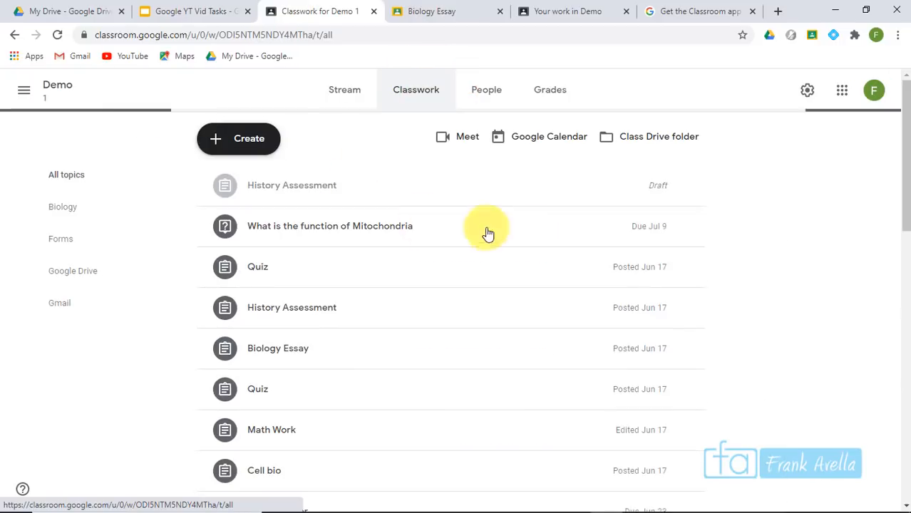
left_click(899, 151)
left_click_drag(900, 151, 889, 305)
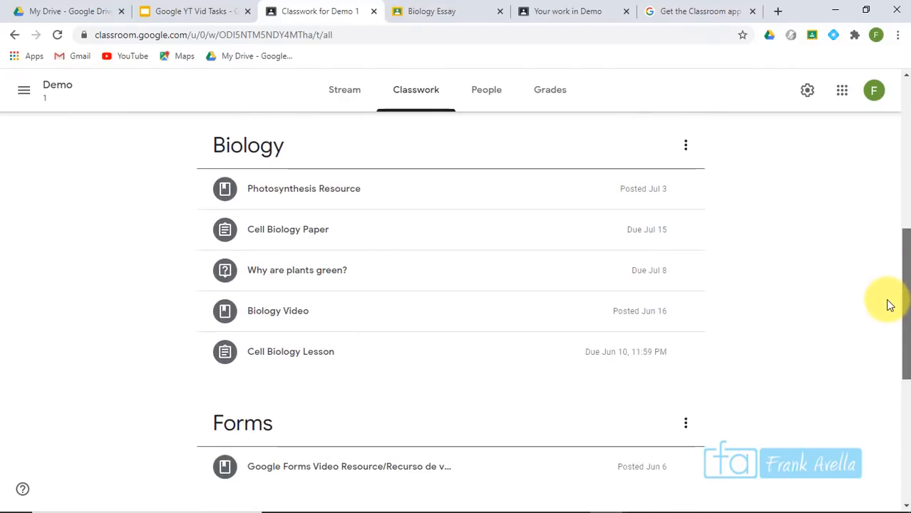
Edit the Cell Biology Lesson title and extend its instructions with 'n as possible'
mouse_move(647, 367)
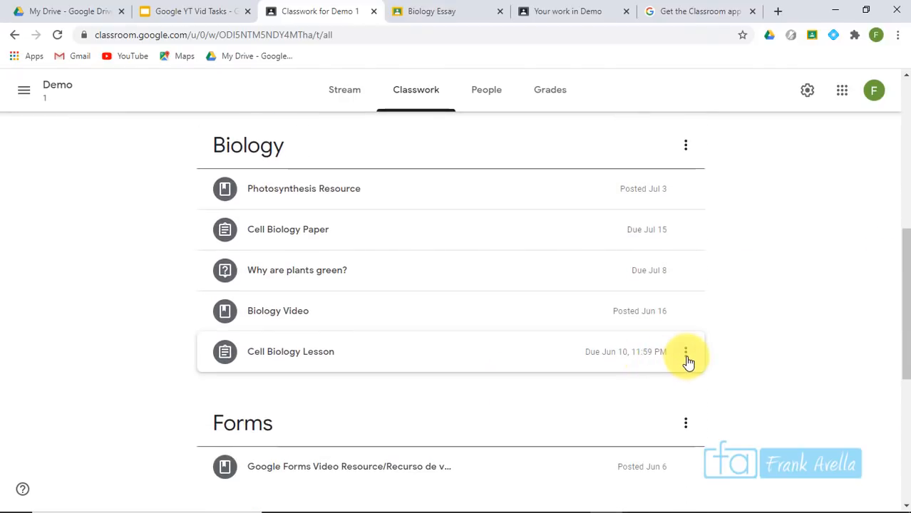
left_click(686, 355)
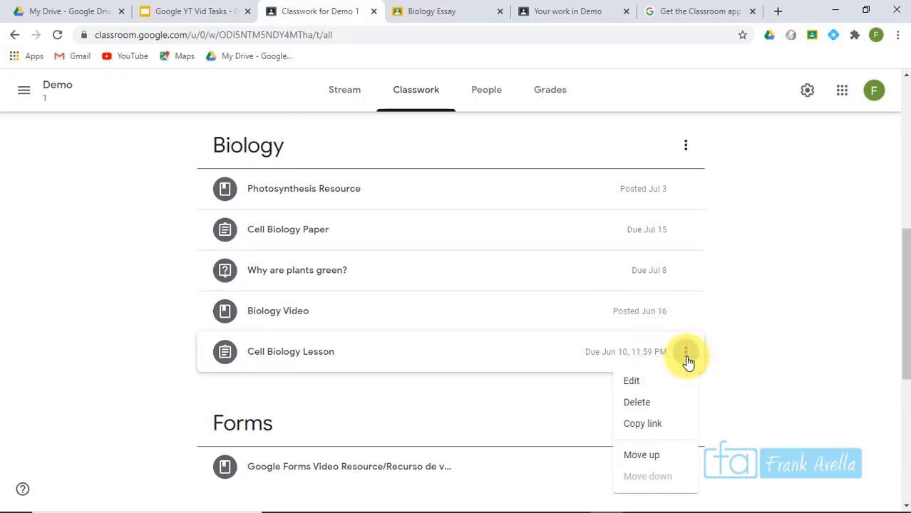
left_click(632, 390)
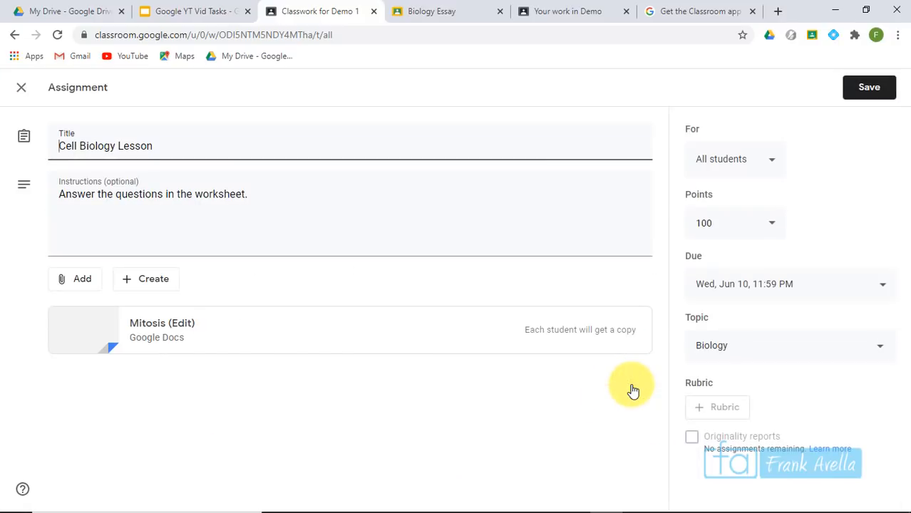
left_click(234, 144)
left_click(175, 154)
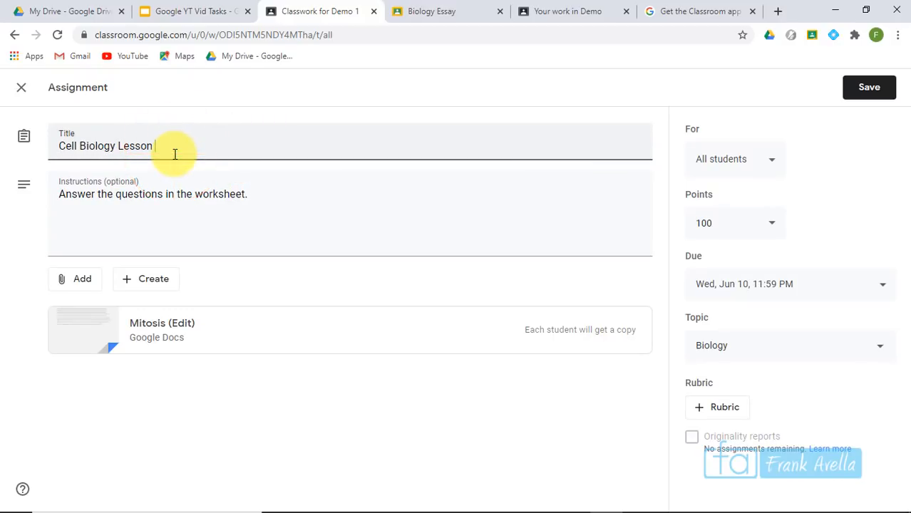
left_click(264, 192)
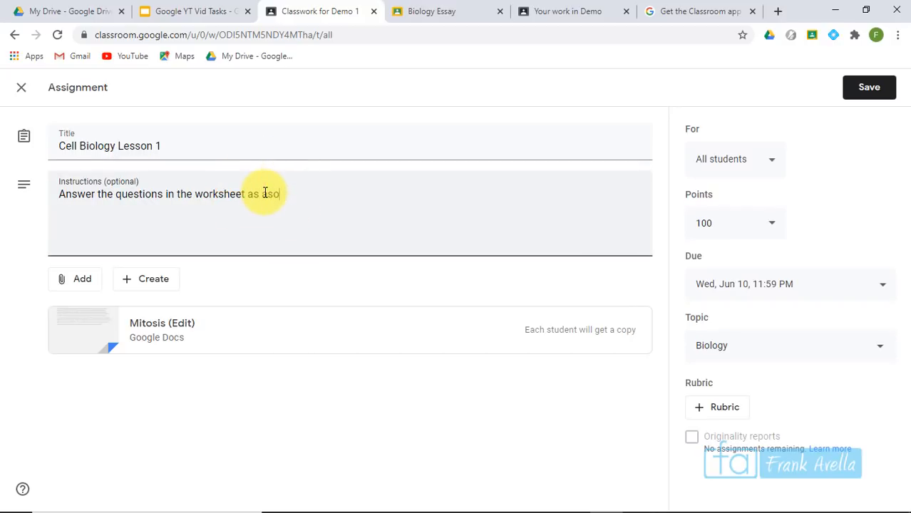
type("n as possible")
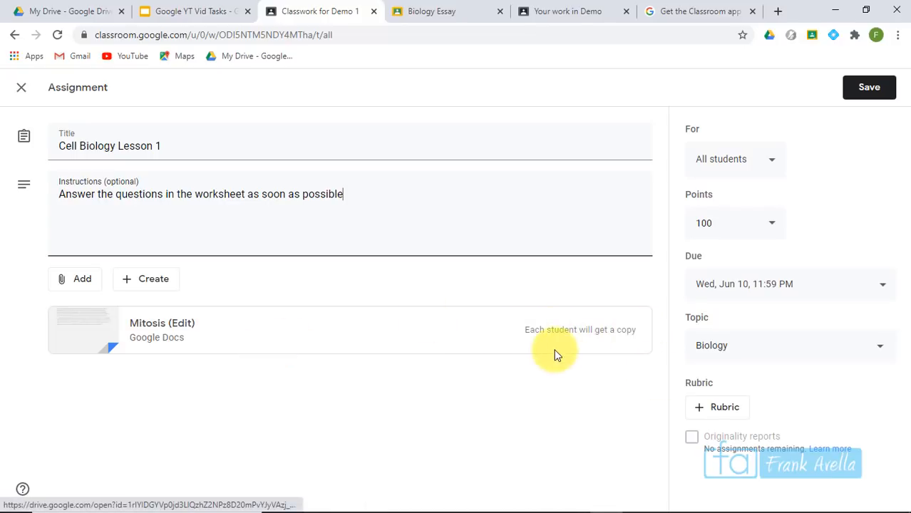
Browse the Add and Create attachment options without attaching anything
left_click(85, 278)
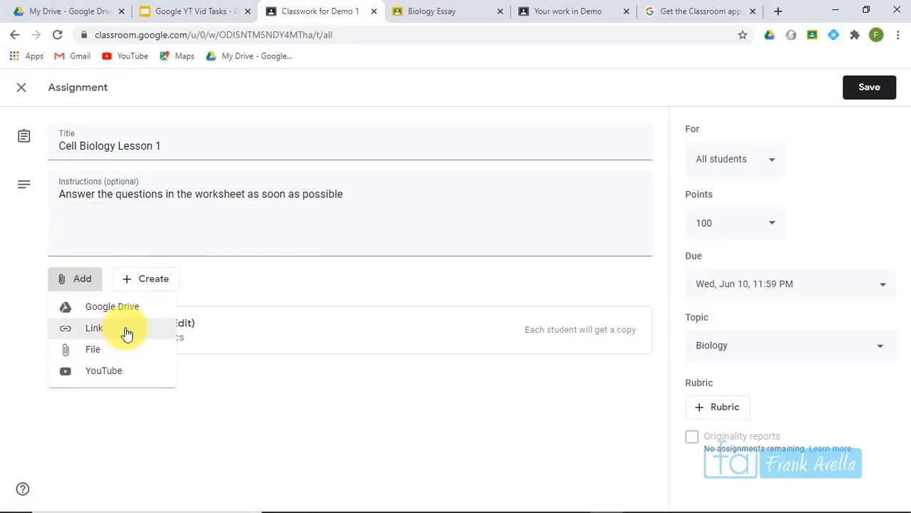
left_click(229, 294)
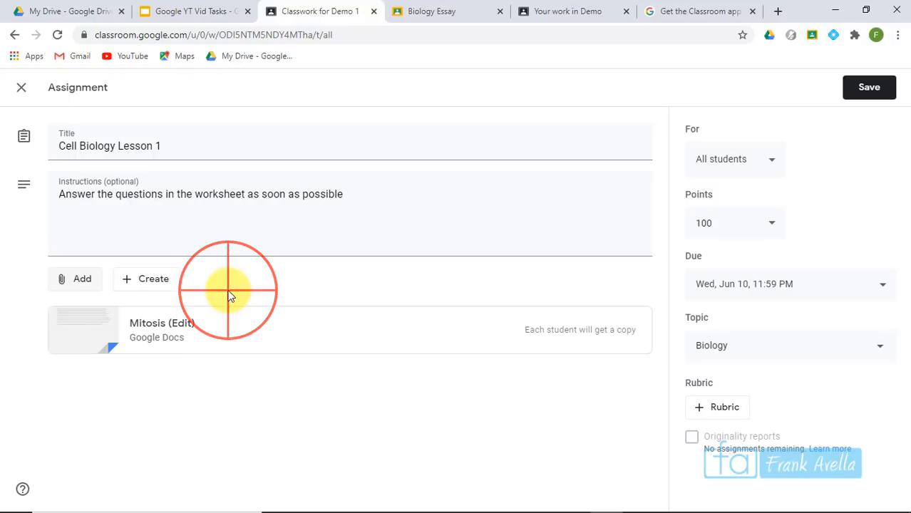
left_click(164, 284)
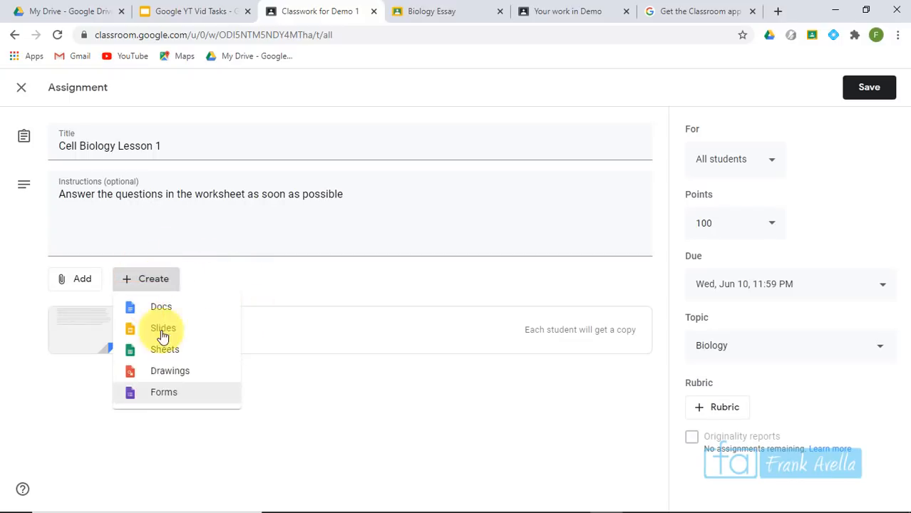
left_click(320, 286)
Set the due date to Jun 18 at 3:50 PM
left_click(788, 285)
left_click(727, 341)
left_click(808, 446)
left_click(727, 374)
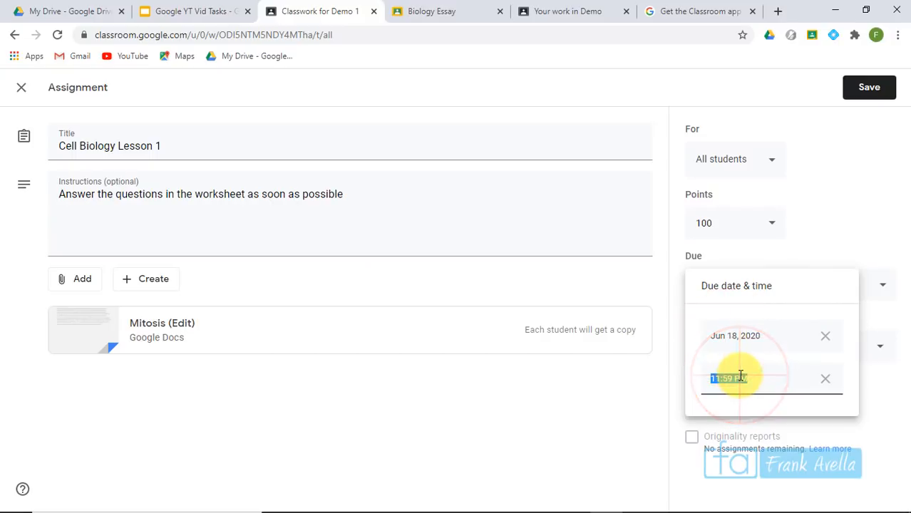
type("3")
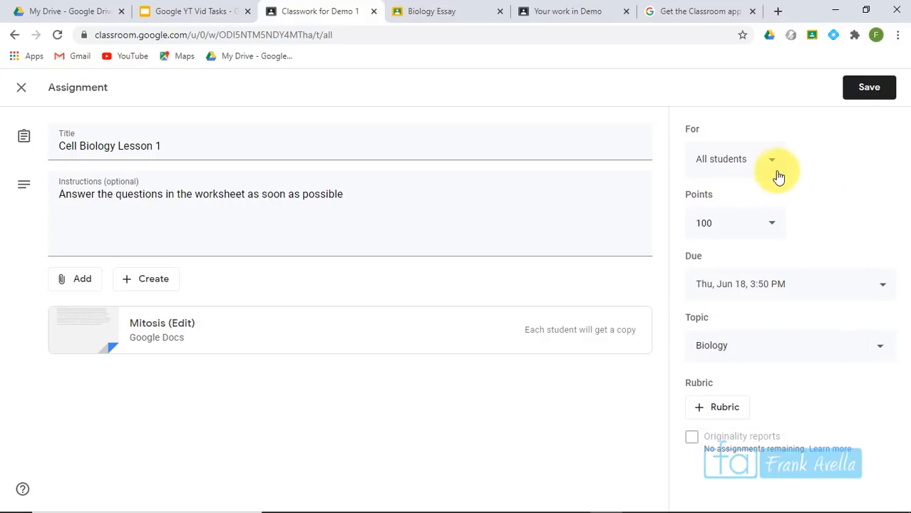
Remove the third student so it goes to 3 students, and save the assignment
left_click(773, 171)
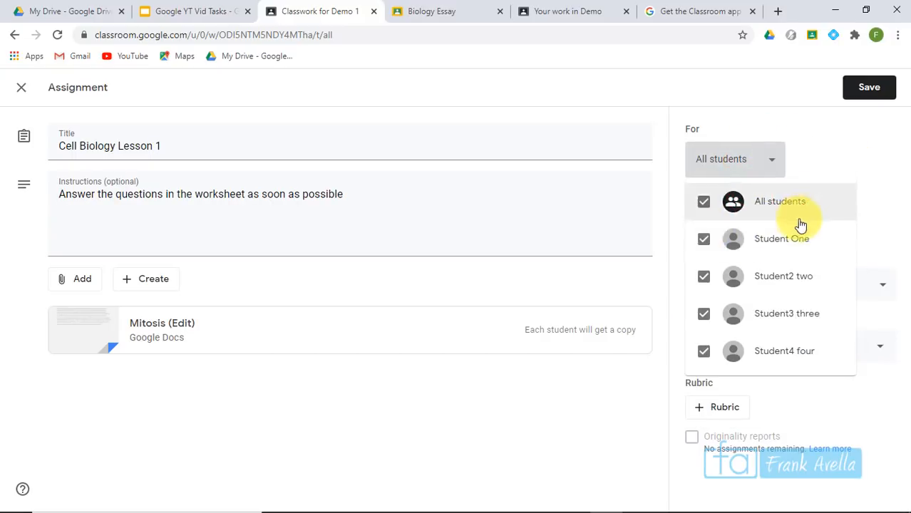
left_click(766, 315)
left_click(823, 158)
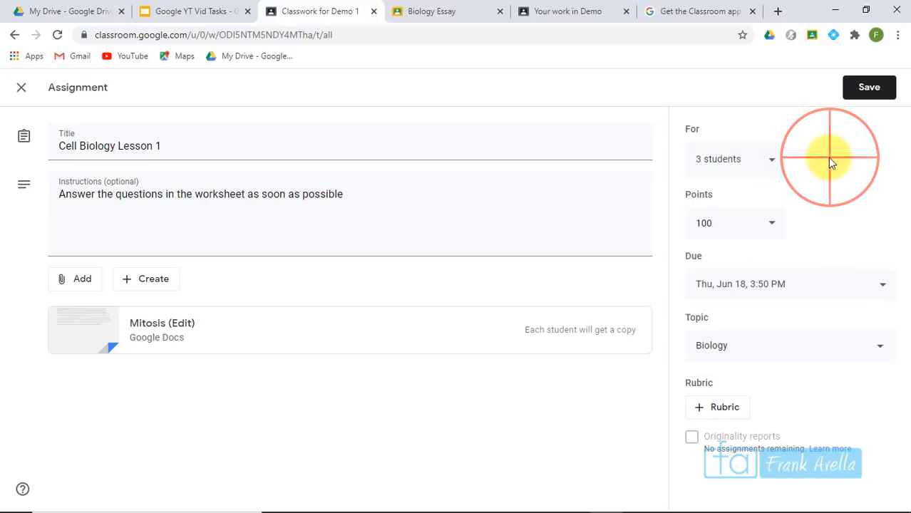
left_click(873, 99)
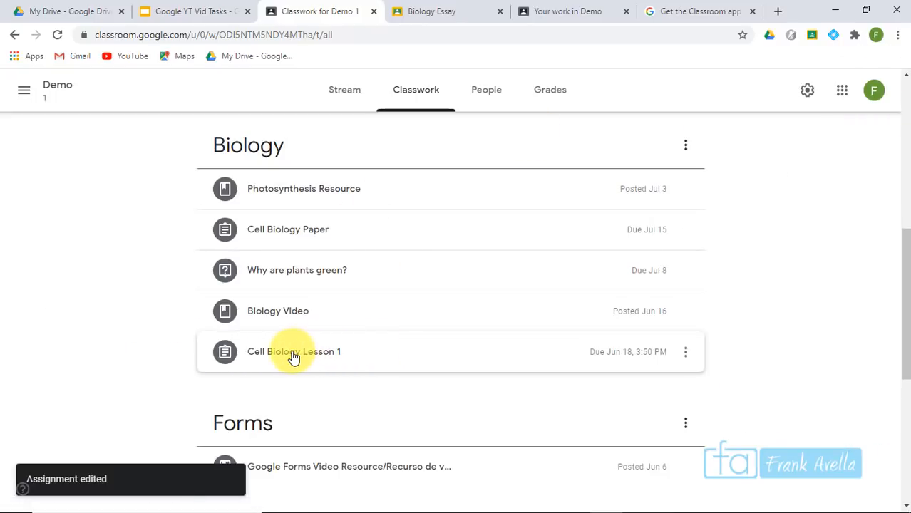
Change checklist item 28 to read 'Edit Copy Link/Work' and return to the Demo 1 Classwork page
left_click(330, 351)
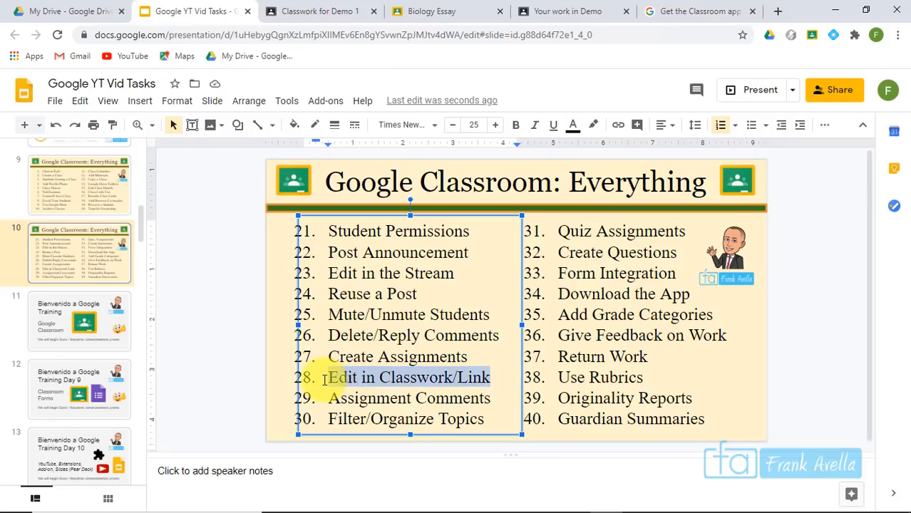
key("BackSpace")
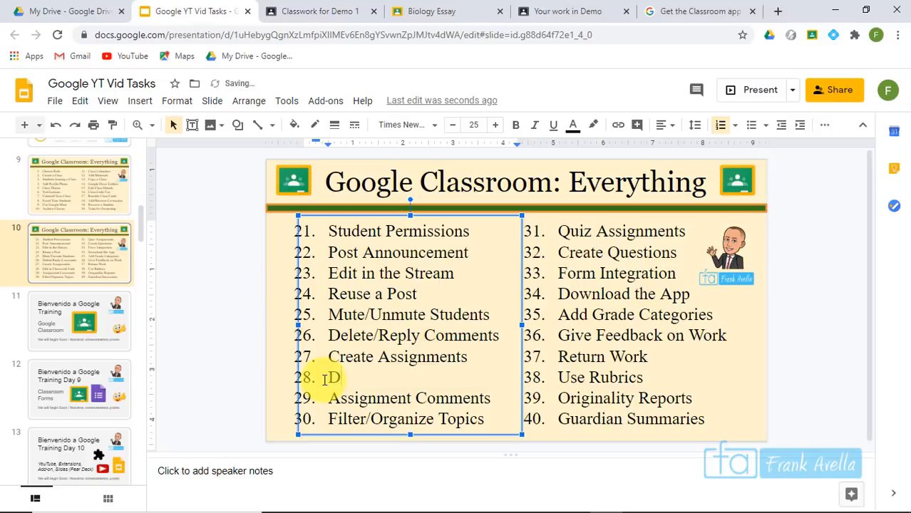
type("Edit Copy Link/Work")
left_click(361, 381)
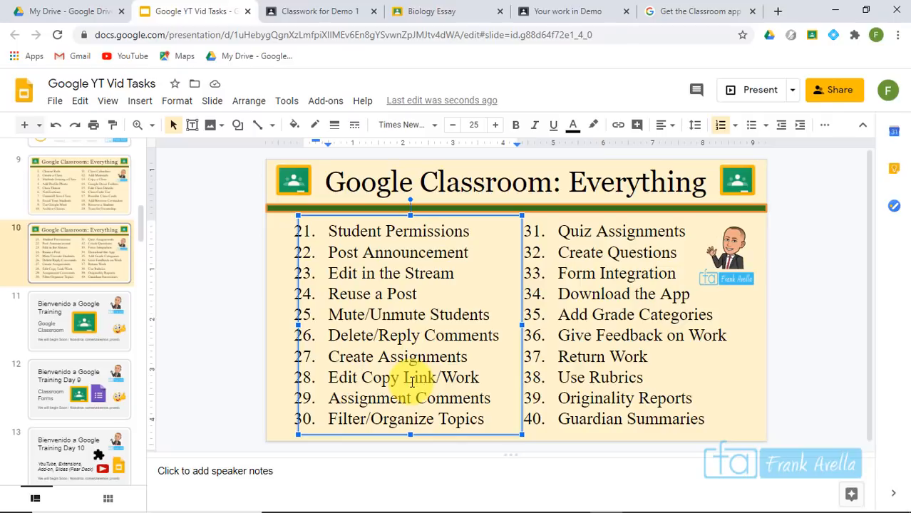
left_click(332, 12)
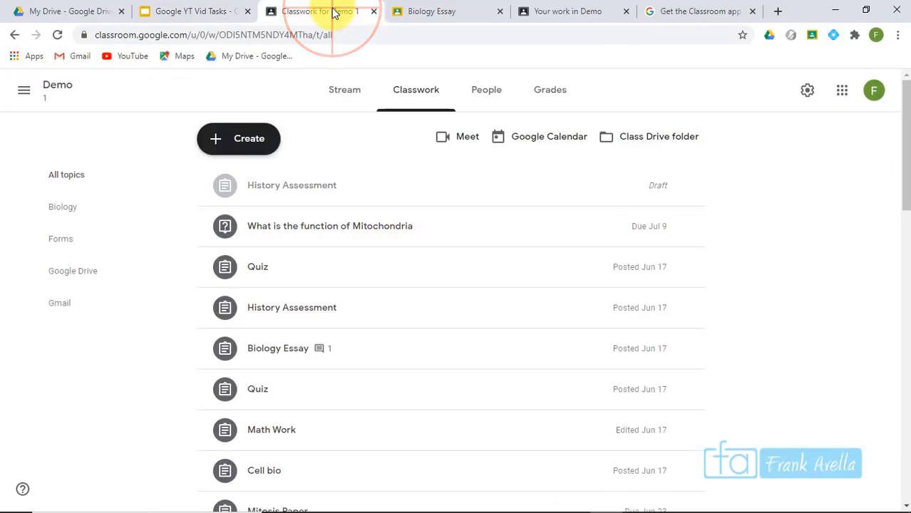
Copy the link to the 'Please send in your field trip forms' announcement from the class Stream
left_click(21, 92)
left_click_drag(904, 186, 903, 265)
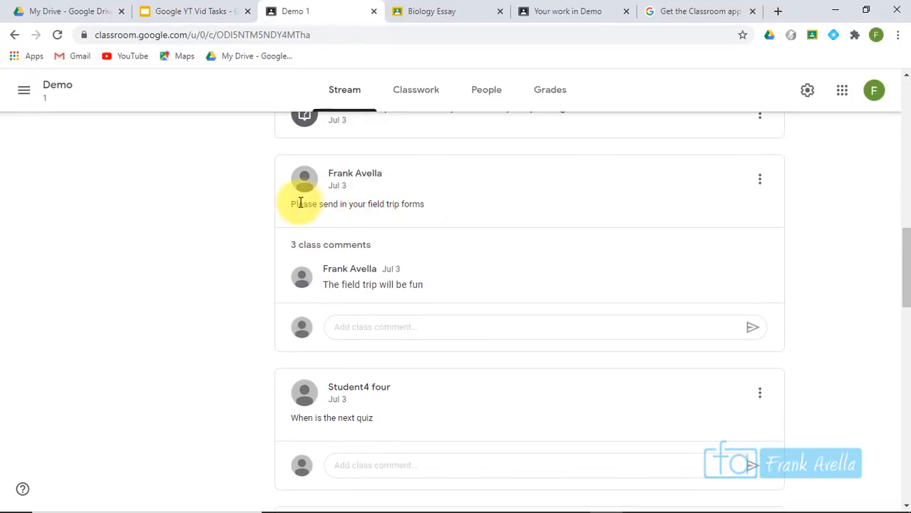
left_click_drag(270, 209, 434, 216)
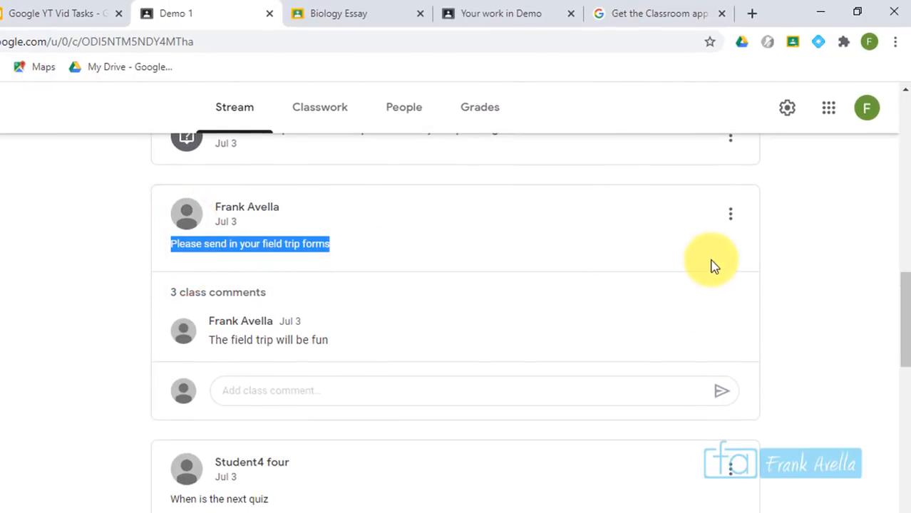
left_click(731, 215)
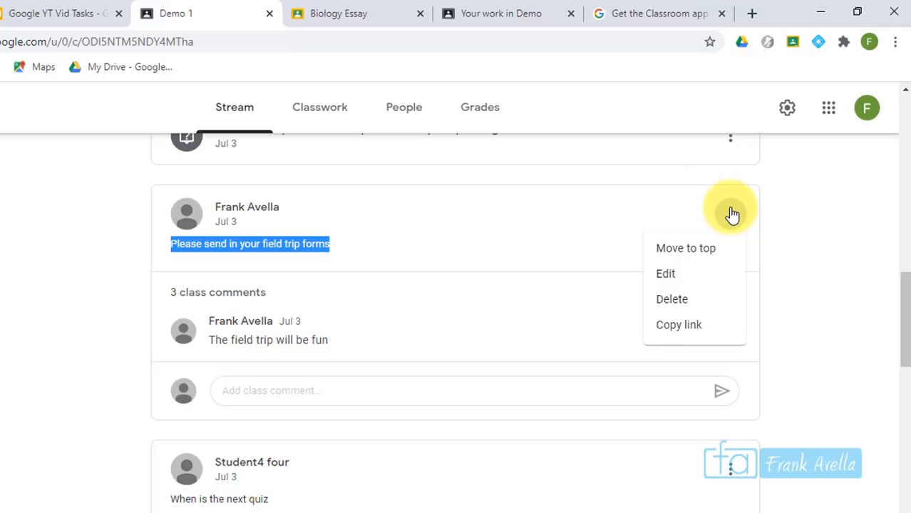
left_click(702, 325)
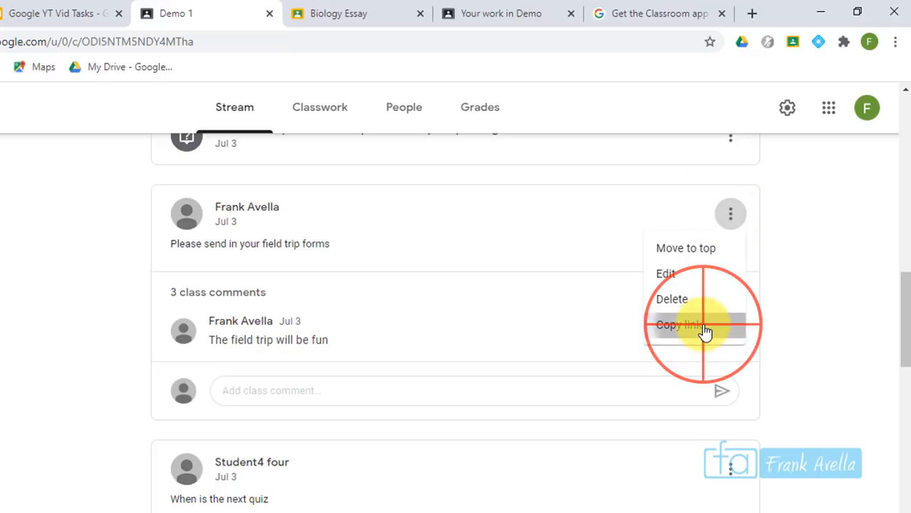
Open the copied announcement link in a new tab, keeping a second empty tab ready
left_click(751, 16)
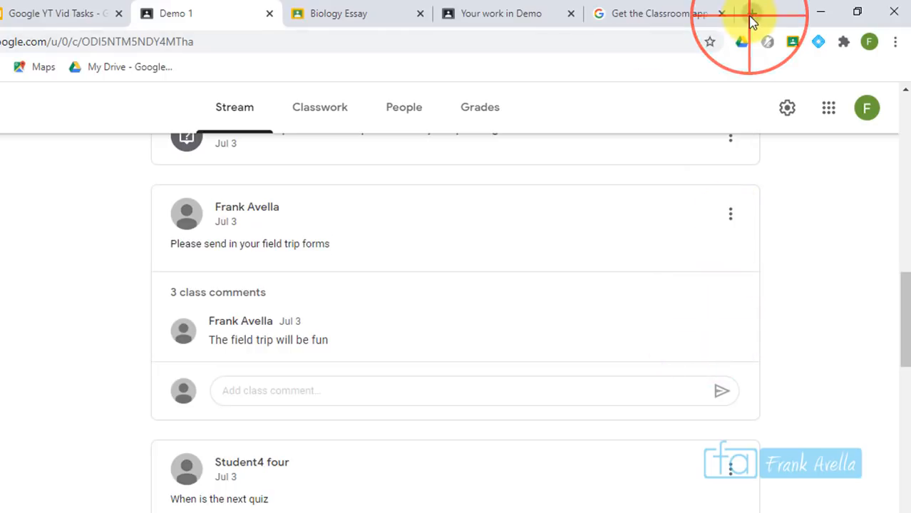
left_click(751, 18)
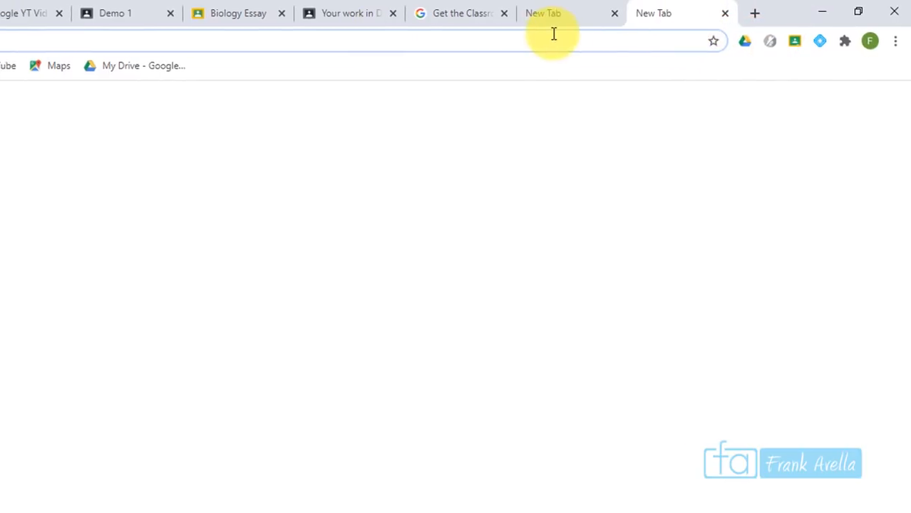
left_click(548, 35)
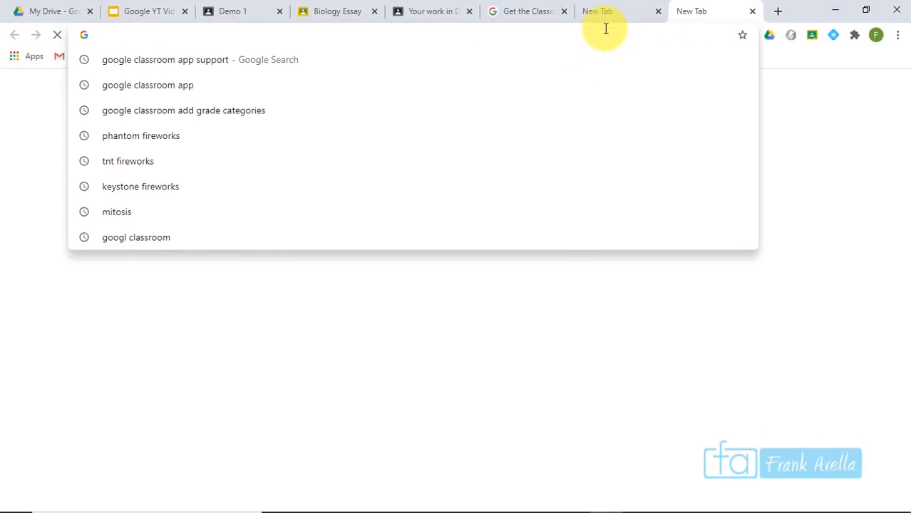
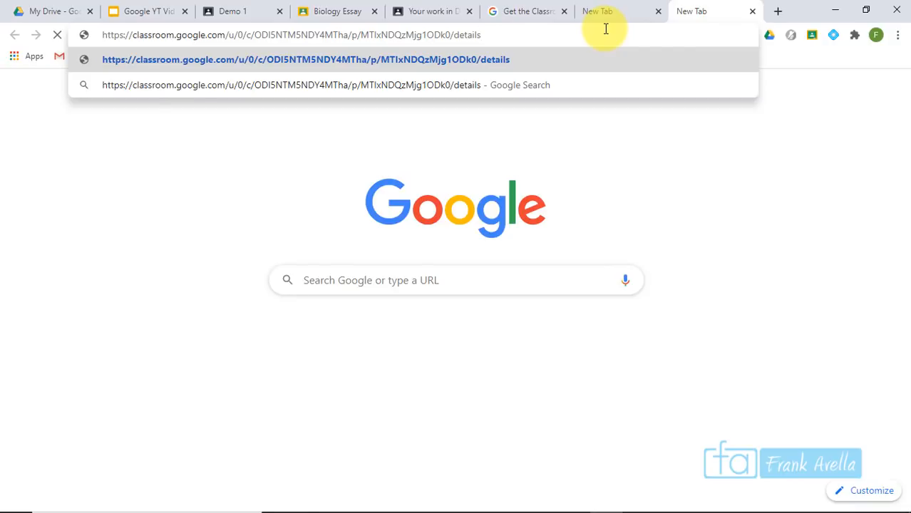
key("Return")
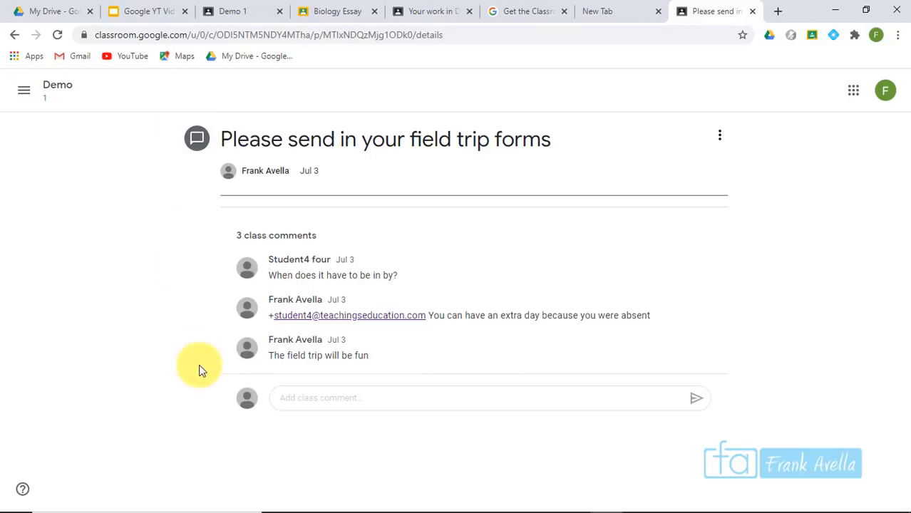
left_click(612, 9)
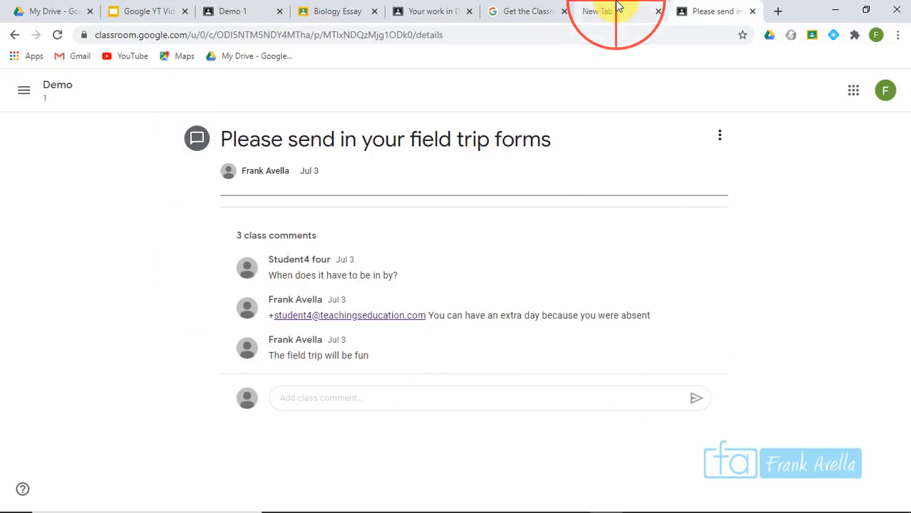
Copy the Cell Biology Lesson 1 assignment link from the Demo 1 Classwork list
left_click(233, 10)
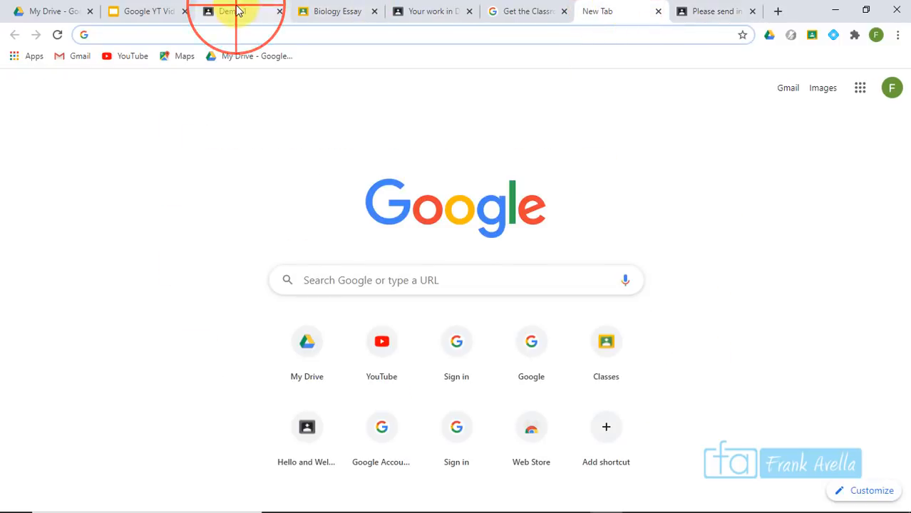
left_click(416, 93)
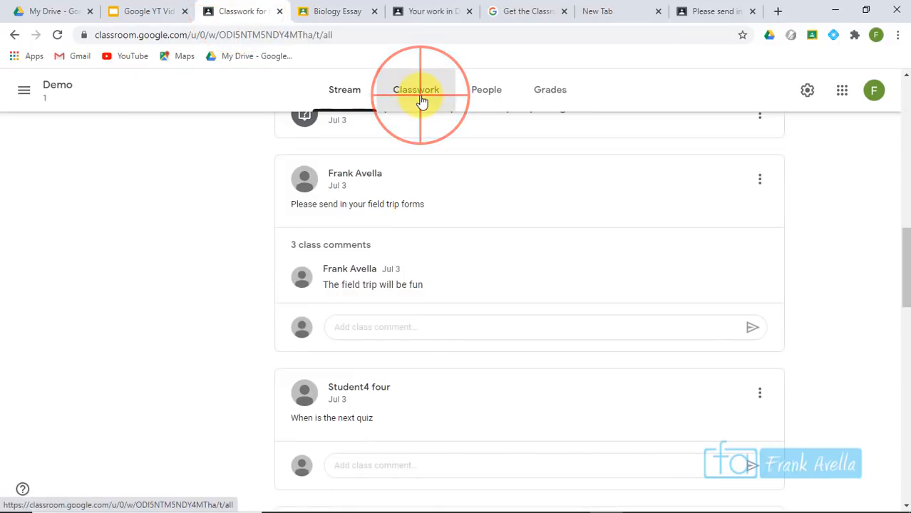
left_click_drag(904, 142, 902, 321)
left_click(544, 197)
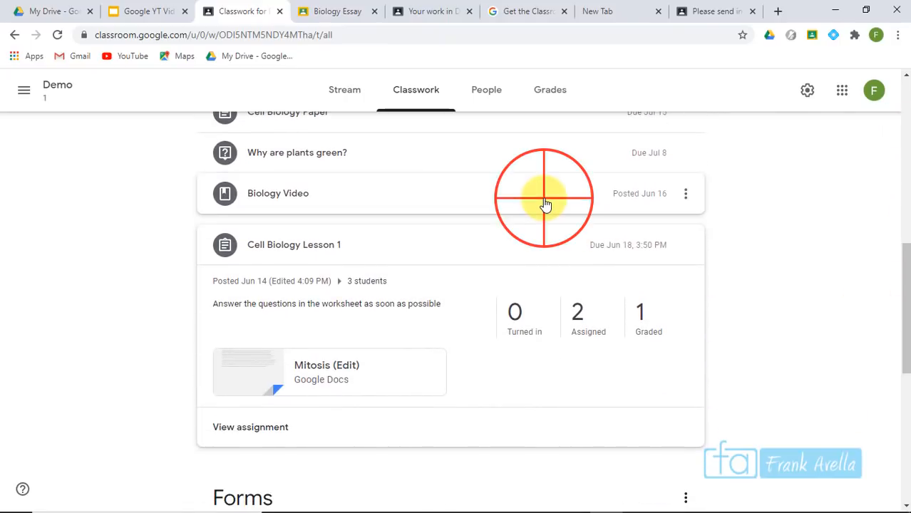
left_click(498, 346)
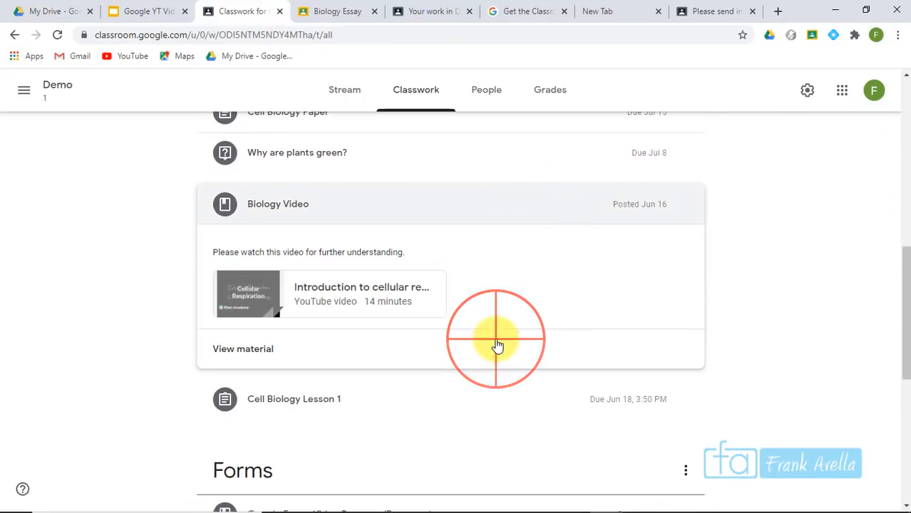
left_click(489, 403)
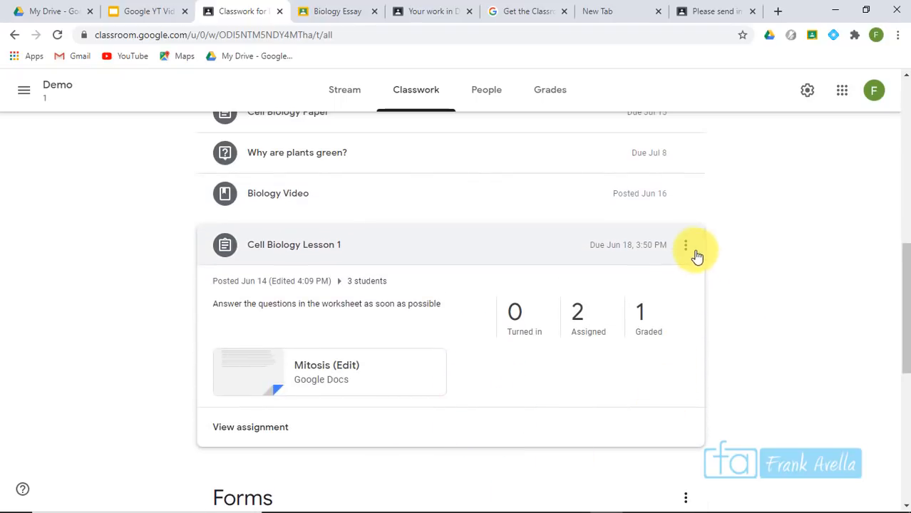
left_click(686, 246)
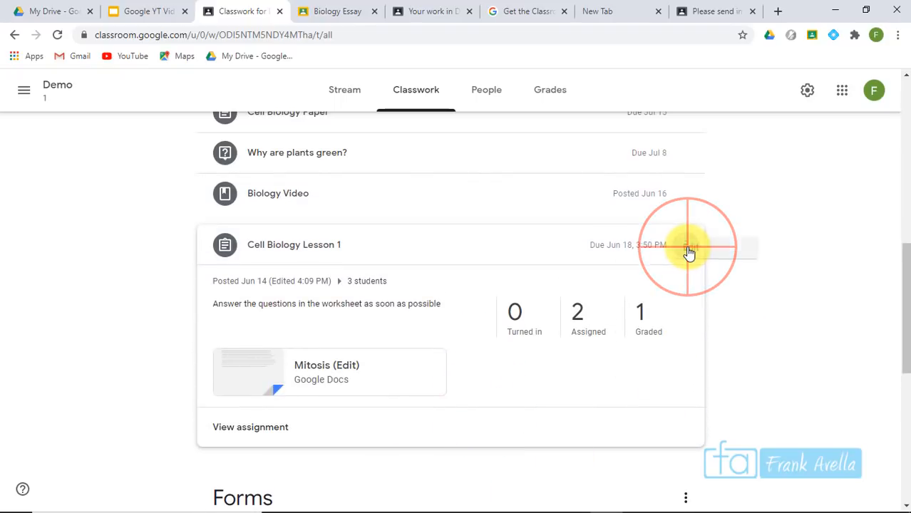
left_click(645, 318)
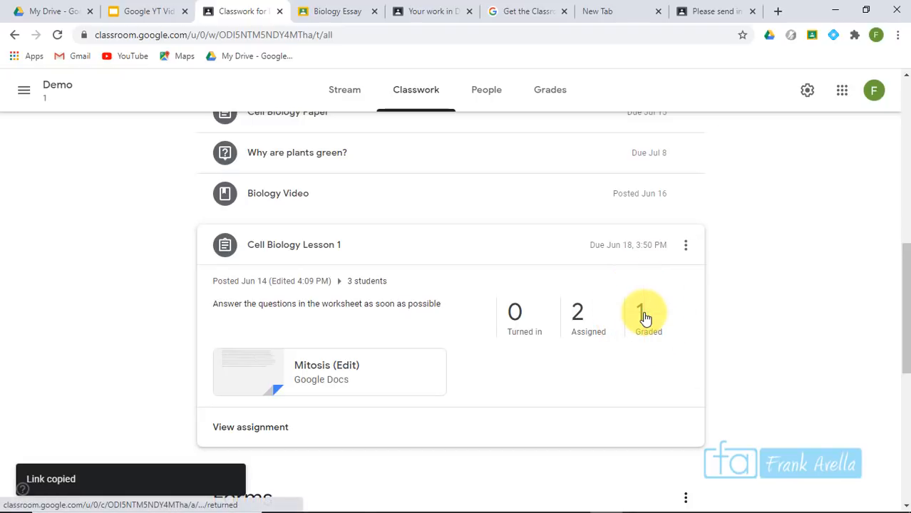
Load the copied Cell Biology Lesson 1 link in the empty new tab
left_click(612, 11)
left_click(243, 31)
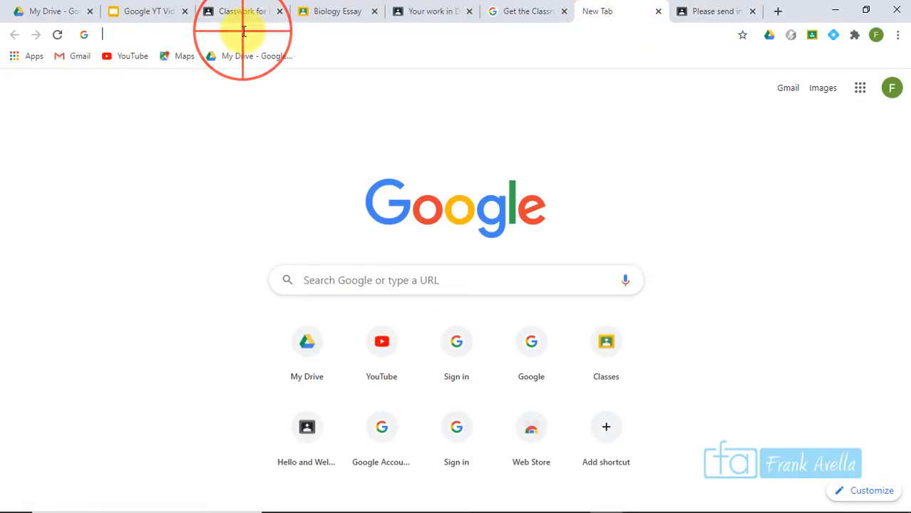
key("ctrl+v")
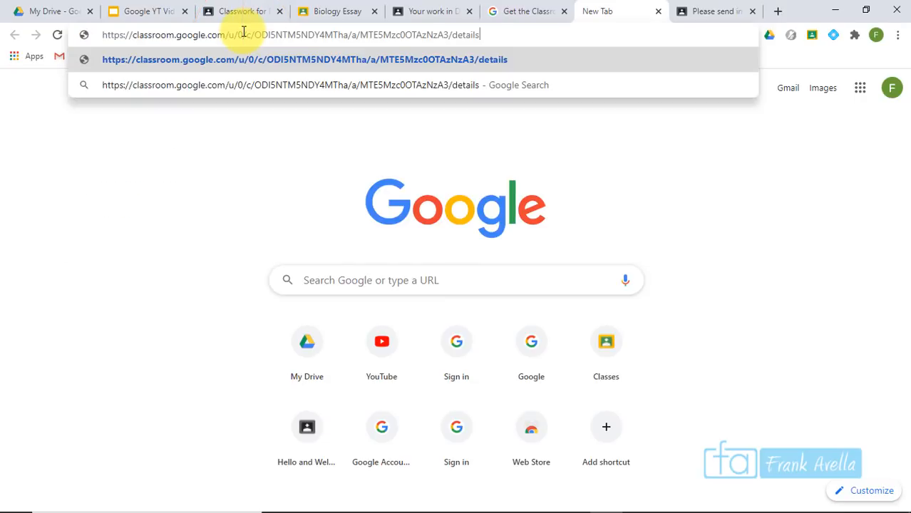
key("Return")
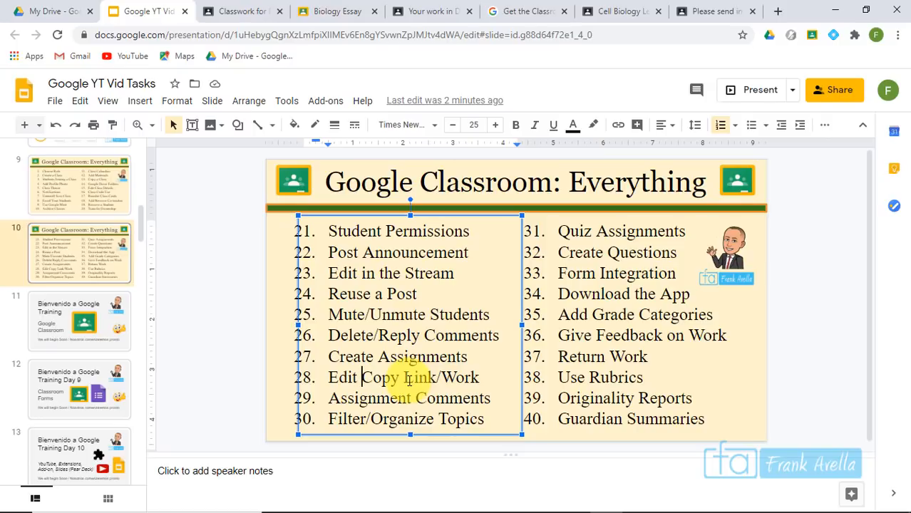
Select the 'Assignment Comments' text in checklist line 29 on slide 10, then go back to the Demo 1 Stream
left_click_drag(490, 401, 327, 400)
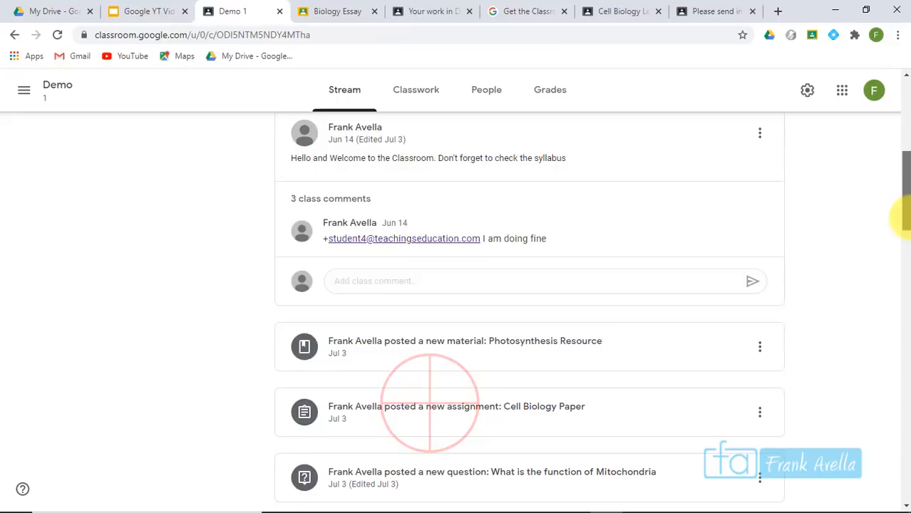
scroll(900, 100, "up", 5)
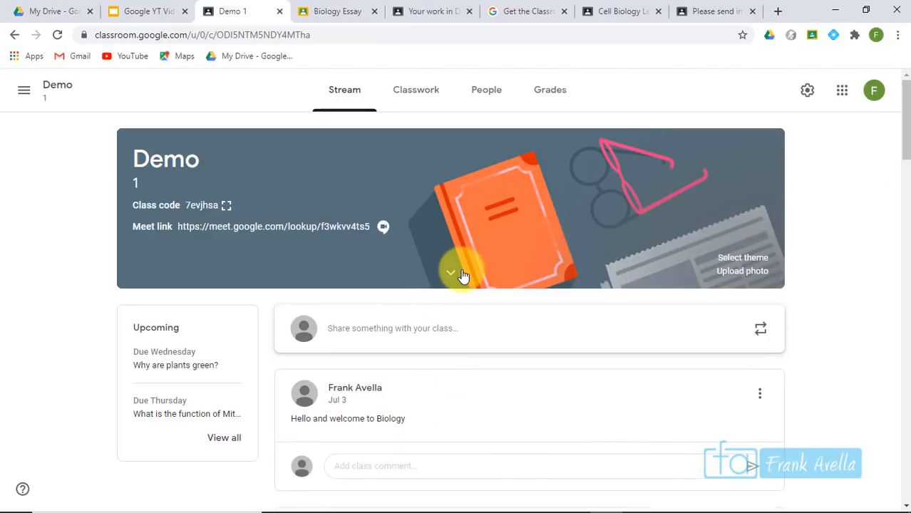
Open the Mitosis Paper assignment's Instructions page and place the cursor in the class comment box
left_click(417, 109)
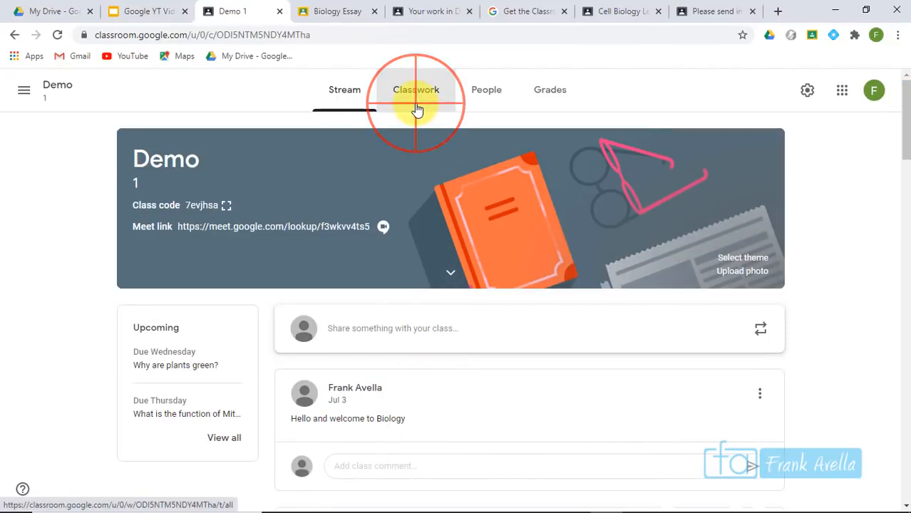
left_click_drag(905, 325, 893, 157)
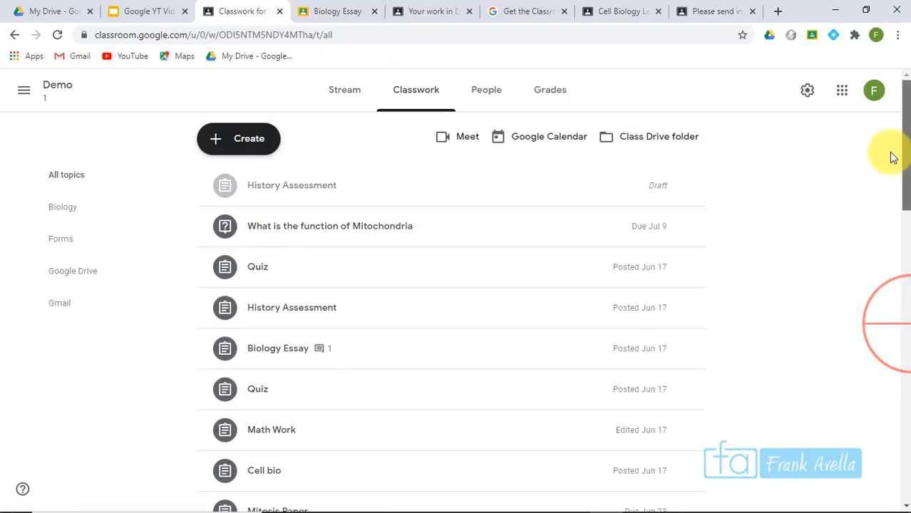
scroll(891, 179, "down", 1)
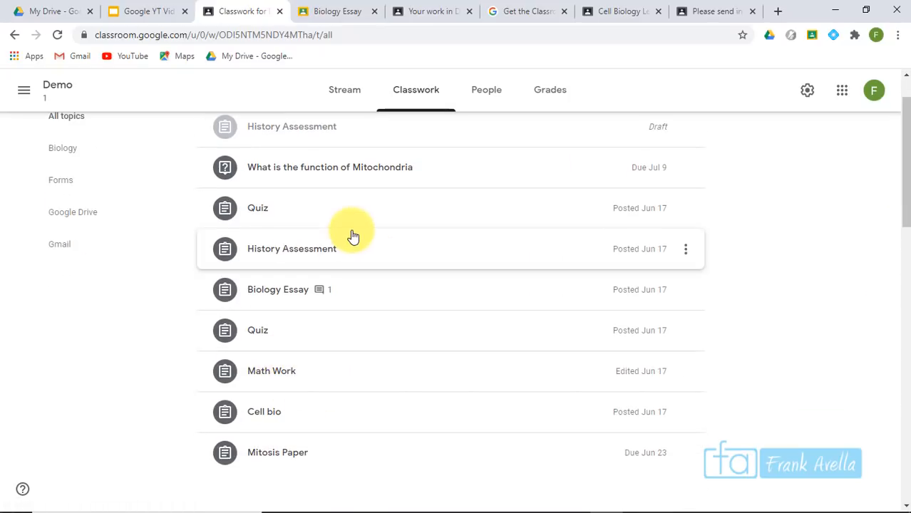
left_click(421, 462)
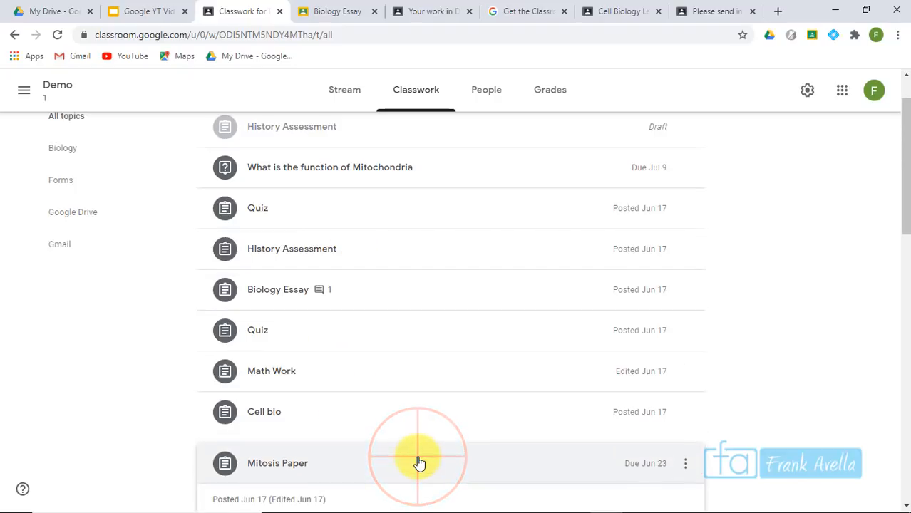
left_click_drag(901, 200, 908, 274)
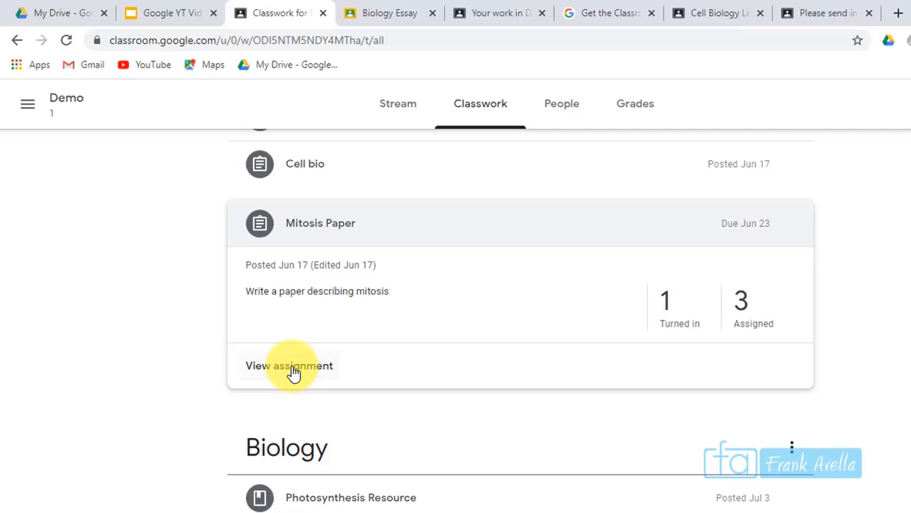
left_click(293, 369)
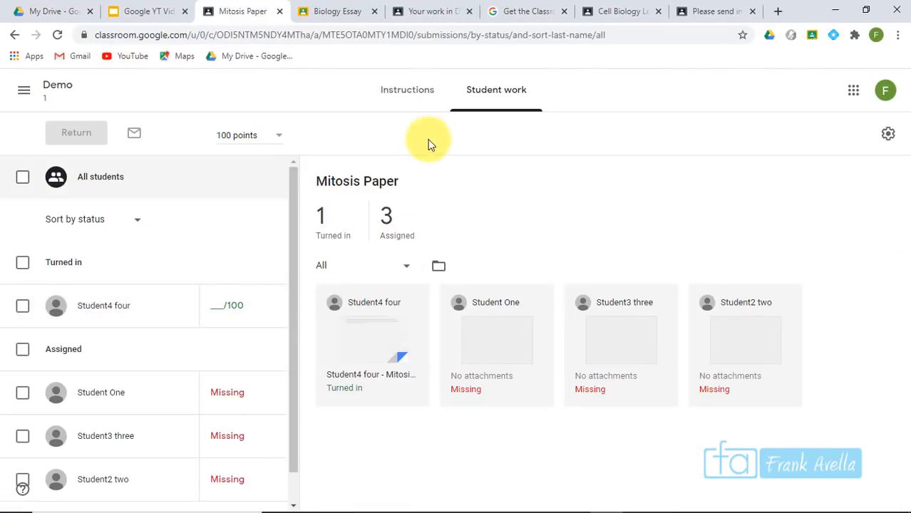
left_click(418, 106)
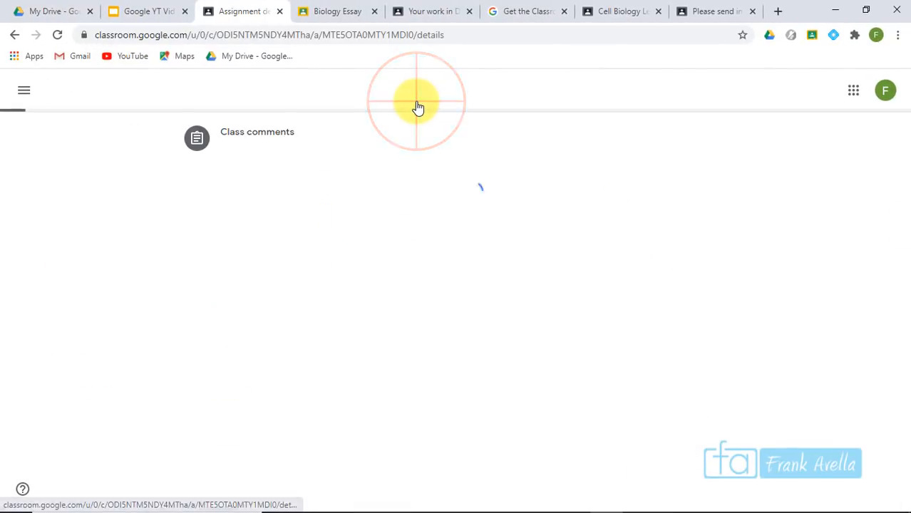
left_click(342, 300)
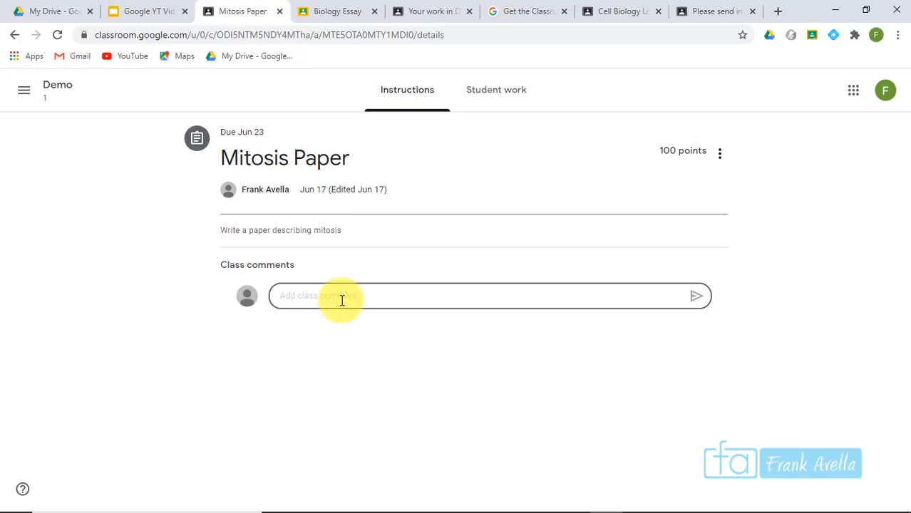
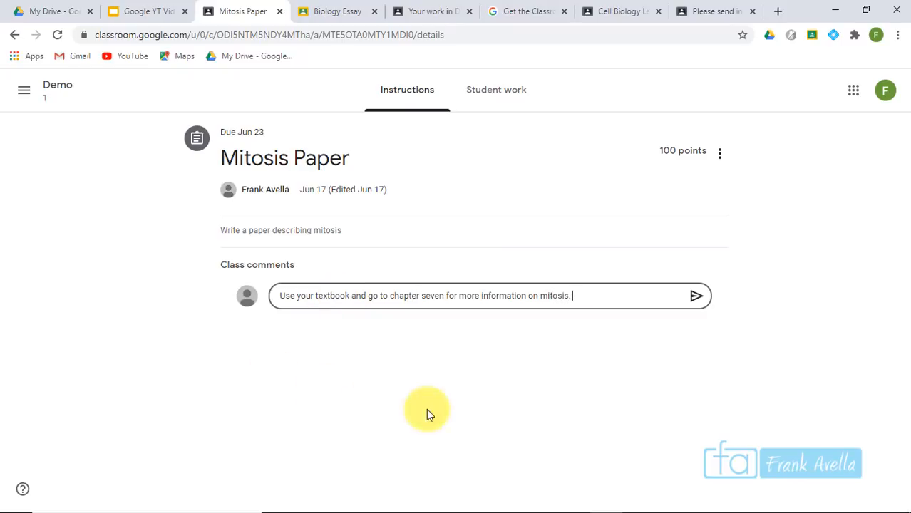
Post the chapter-seven class comment on Mitosis Paper, then check its Student work and Instructions
left_click(696, 299)
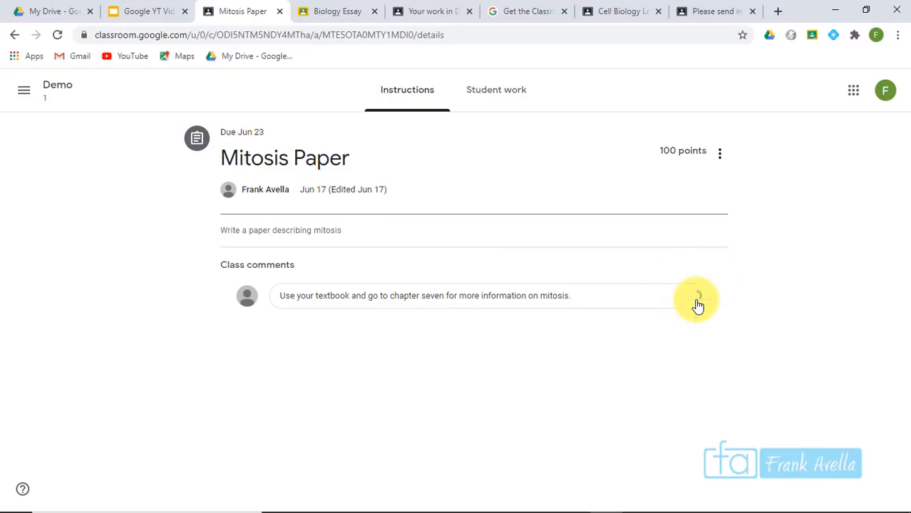
left_click(502, 100)
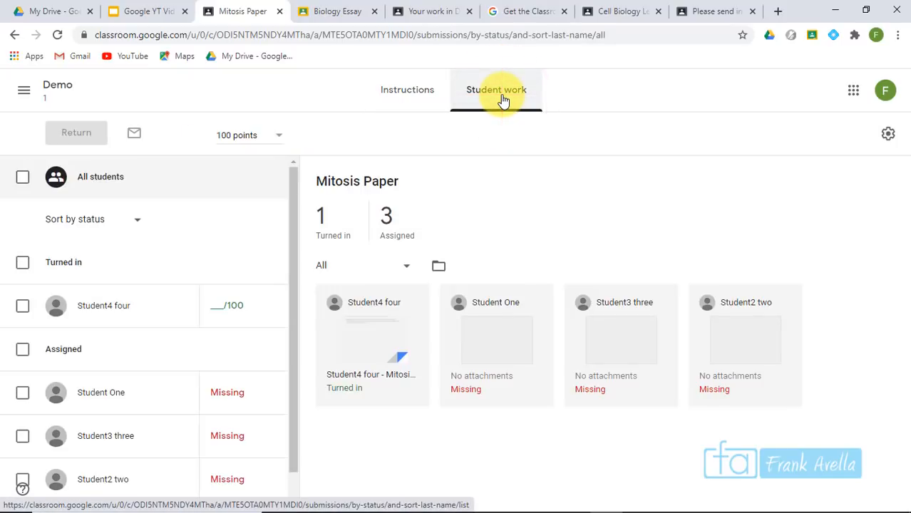
left_click(428, 103)
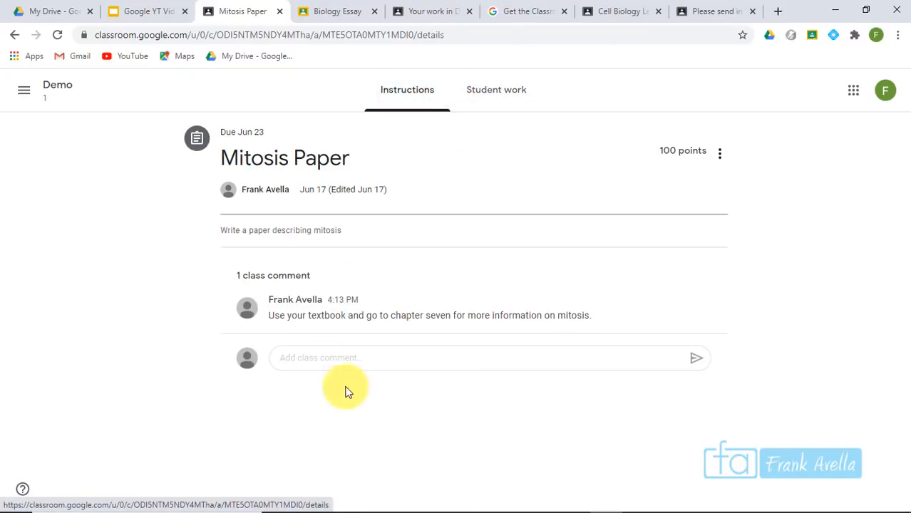
mouse_move(457, 316)
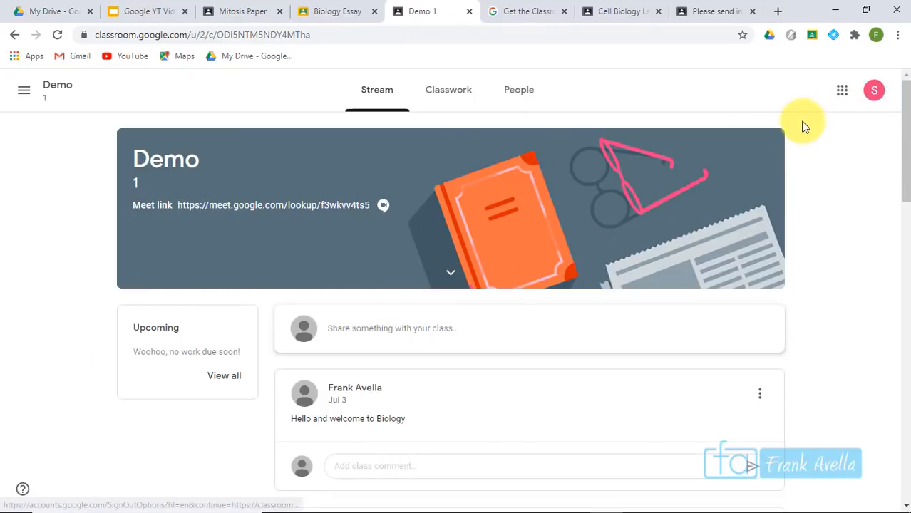
In the student account, open Classwork, expand Mitosis Paper and open its class comments
left_click(460, 98)
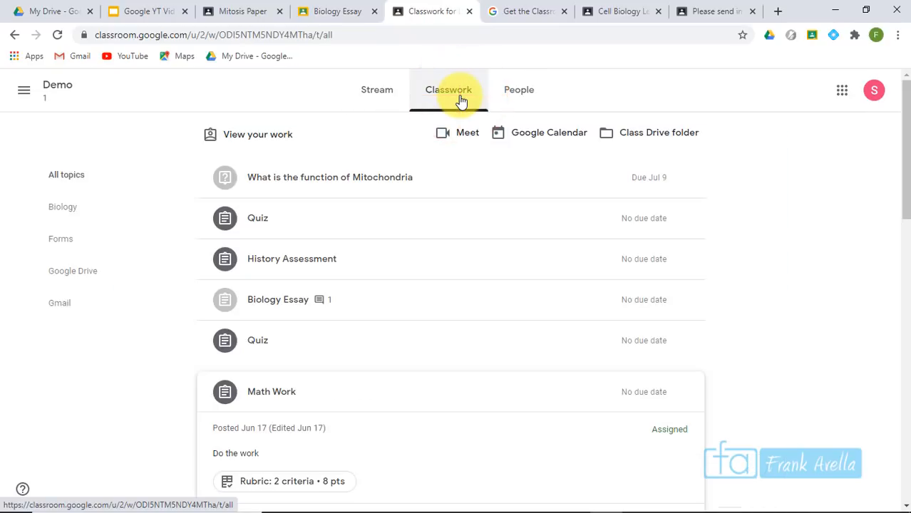
left_click_drag(908, 114, 909, 226)
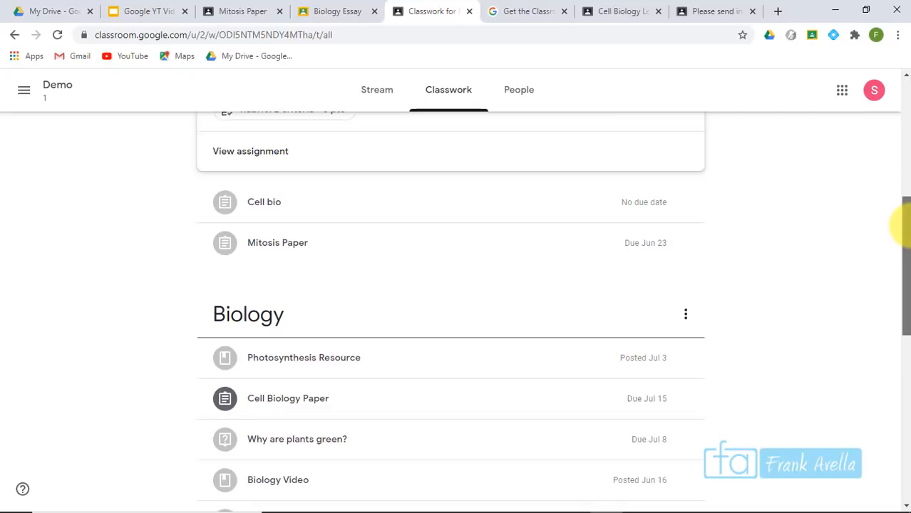
left_click(273, 245)
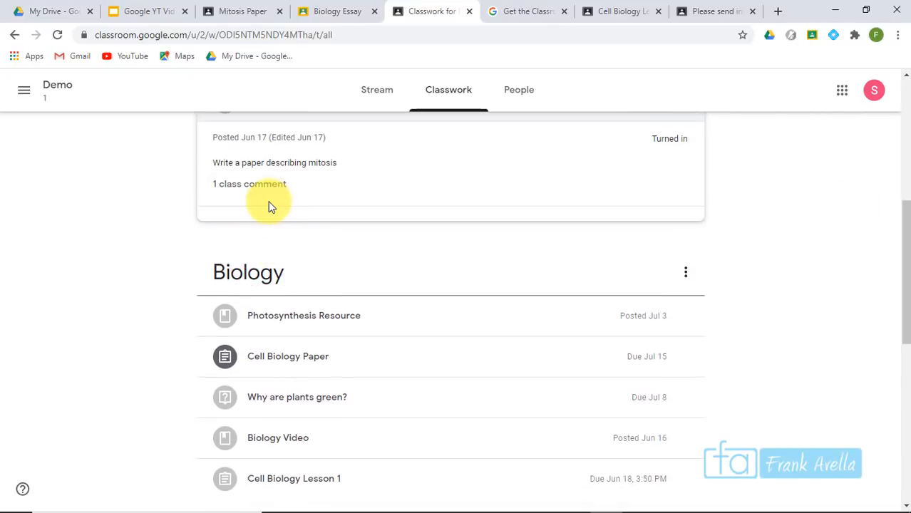
left_click(901, 270)
mouse_move(902, 264)
left_mouse_down()
mouse_move(898, 244)
mouse_move(898, 258)
left_mouse_up()
left_click(264, 288)
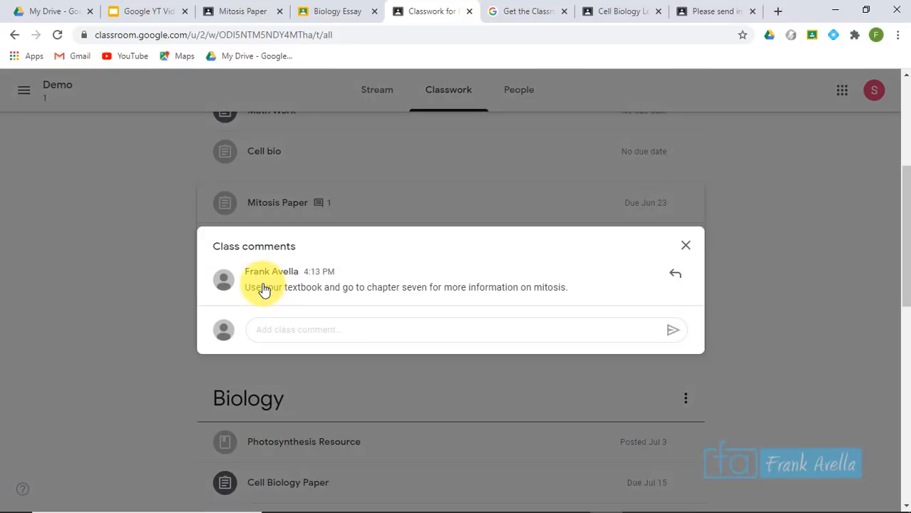
Highlight the teacher's chapter-seven comment, view the full assignment, then go to Cell Biology Lesson 1
left_click_drag(245, 289, 437, 299)
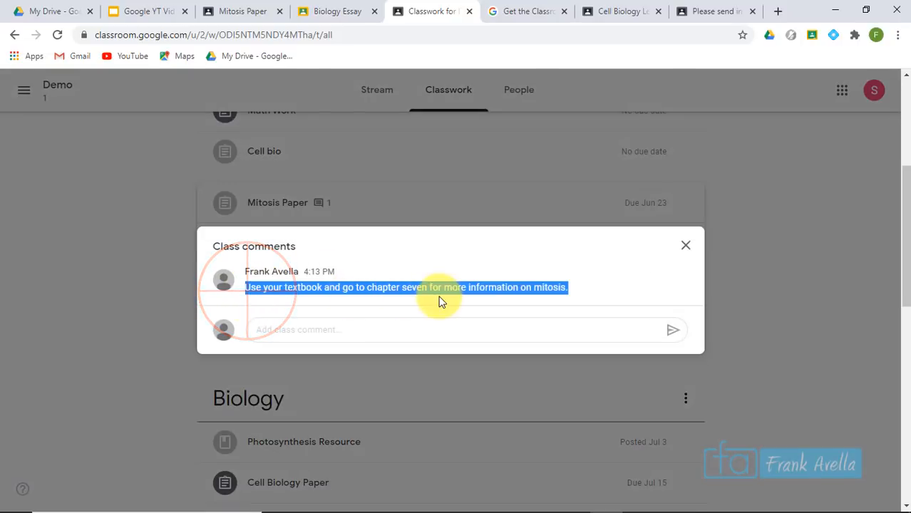
left_click(568, 282)
triple_click(568, 282)
left_click(686, 246)
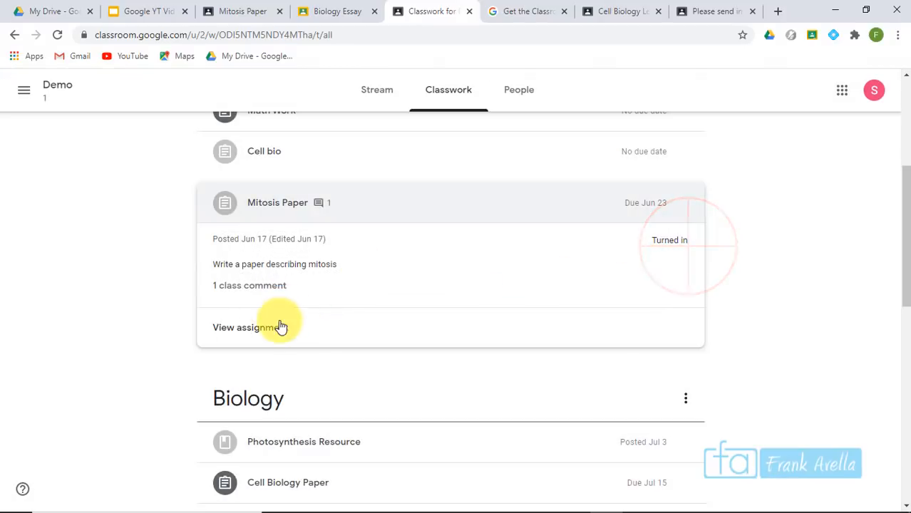
left_click(269, 338)
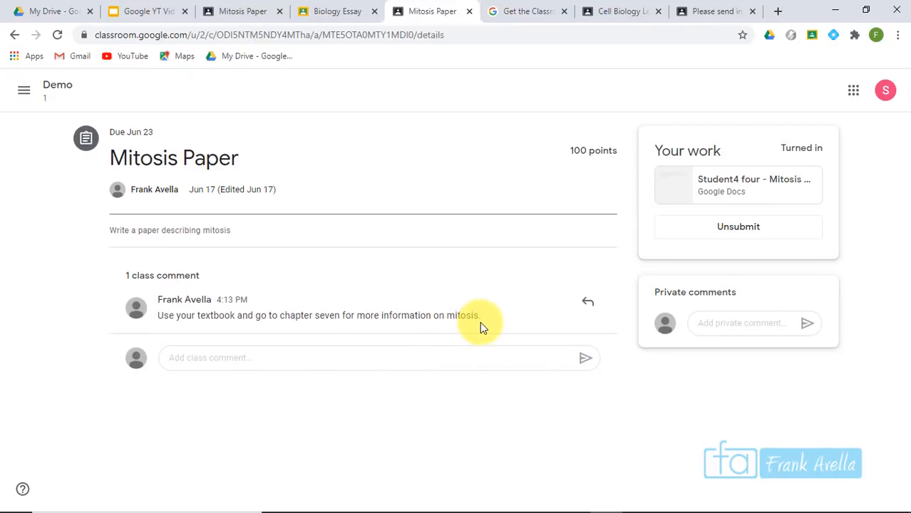
left_click_drag(481, 323, 484, 300)
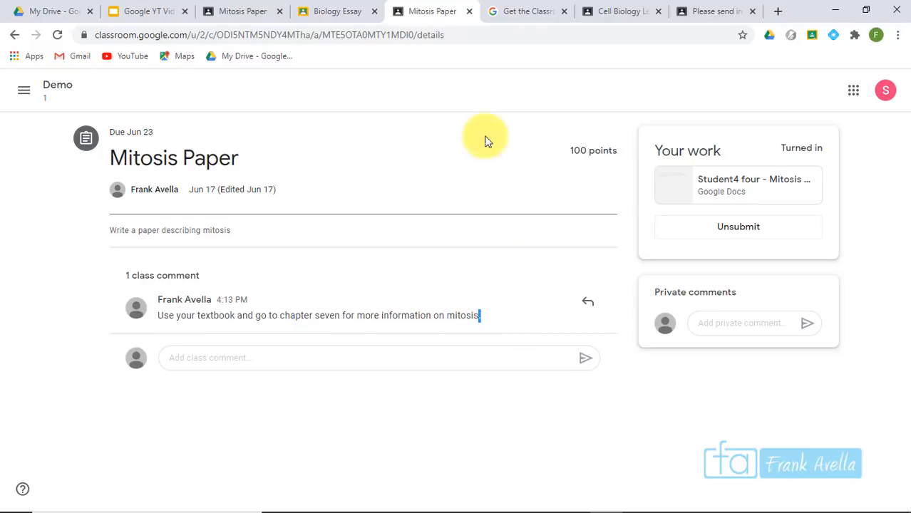
left_click(631, 13)
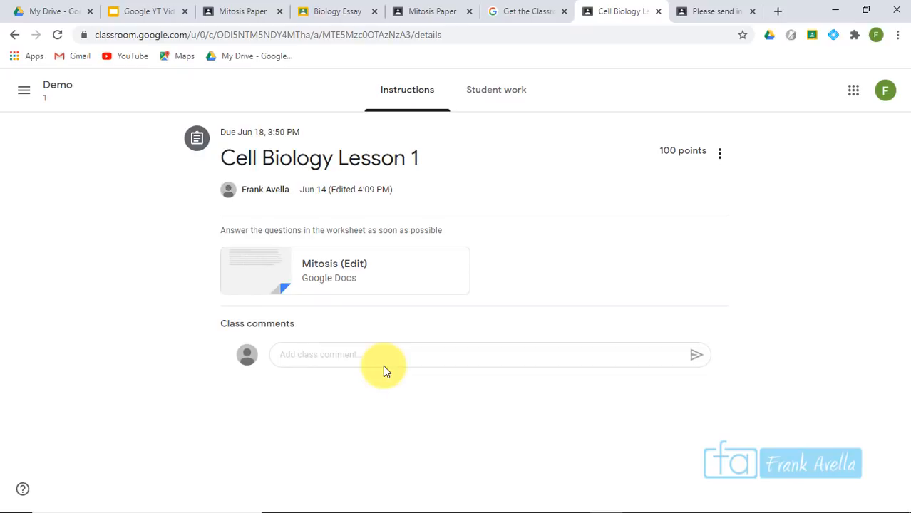
Highlight the Filter/Organize Topics task, item 30, on the task list slide
left_click(144, 10)
left_click(485, 414)
left_click_drag(487, 415, 331, 418)
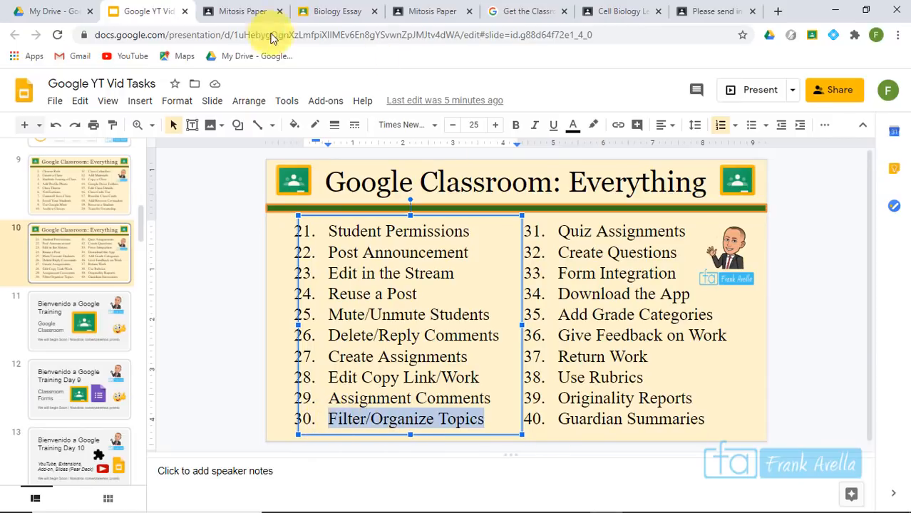
Return to the Demo class's Classwork page and open the Create menu
left_click(240, 11)
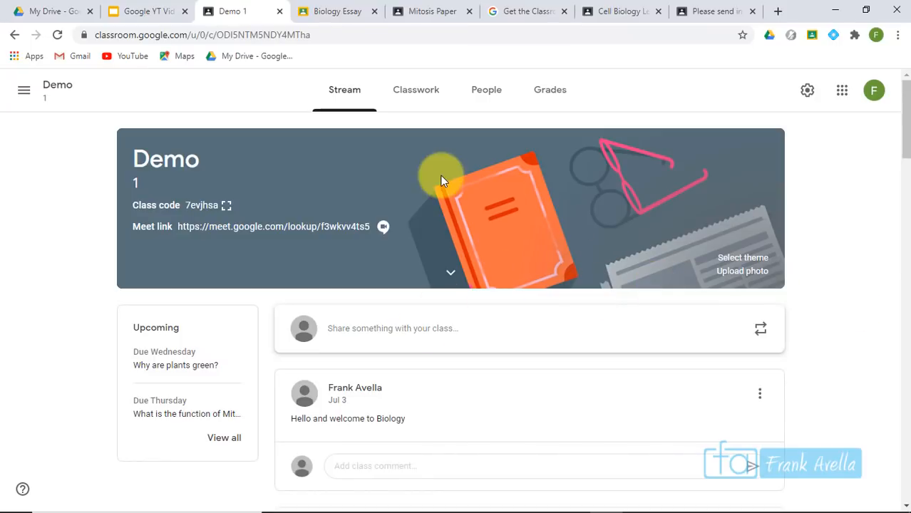
left_click(407, 93)
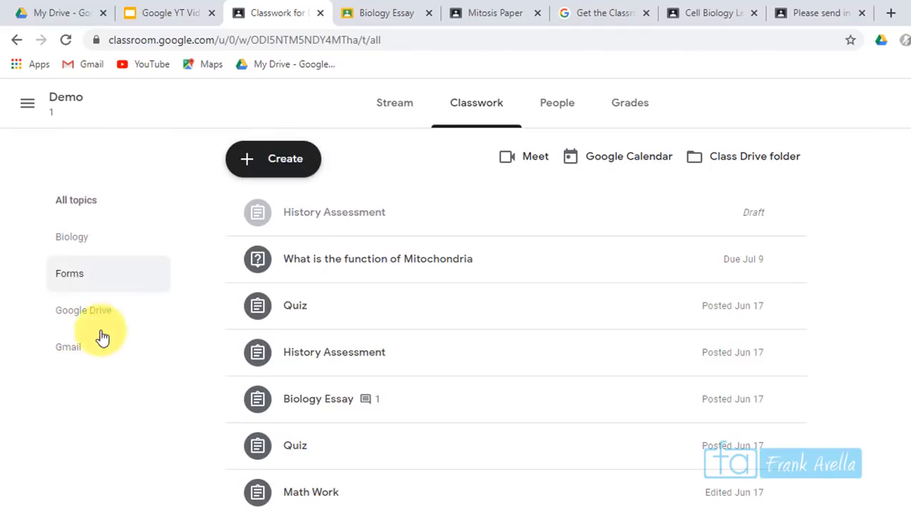
left_click(283, 170)
Start an assignment titled 'English' with instructions 'Sample', due Jul 8, under new topic English 10
left_click(300, 216)
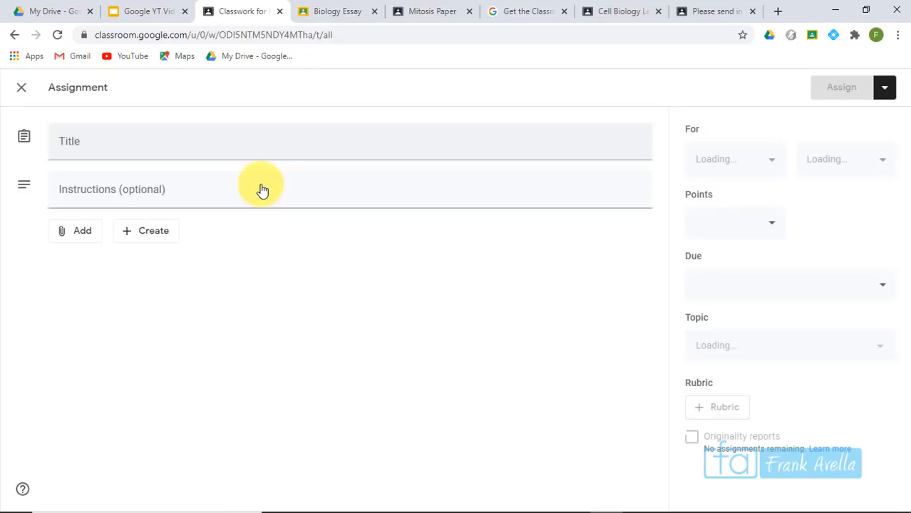
left_click(235, 149)
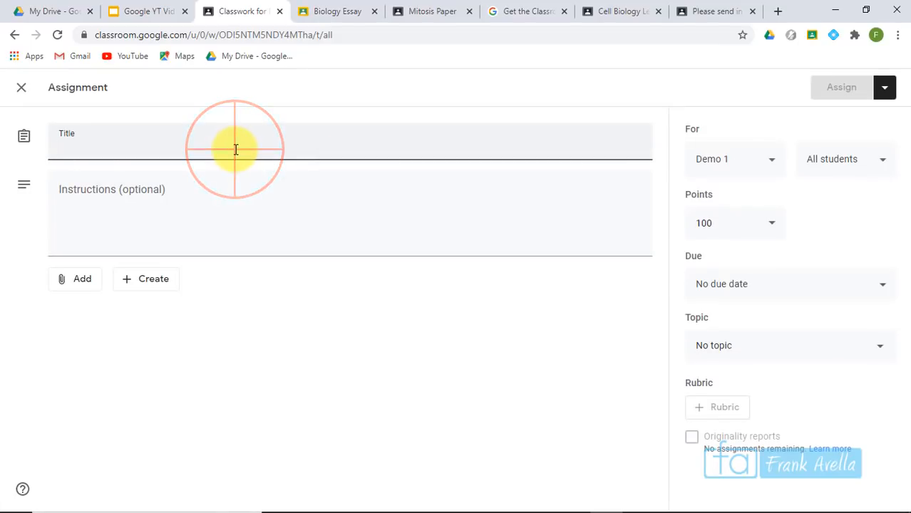
type("English")
key("Tab")
type("Sample")
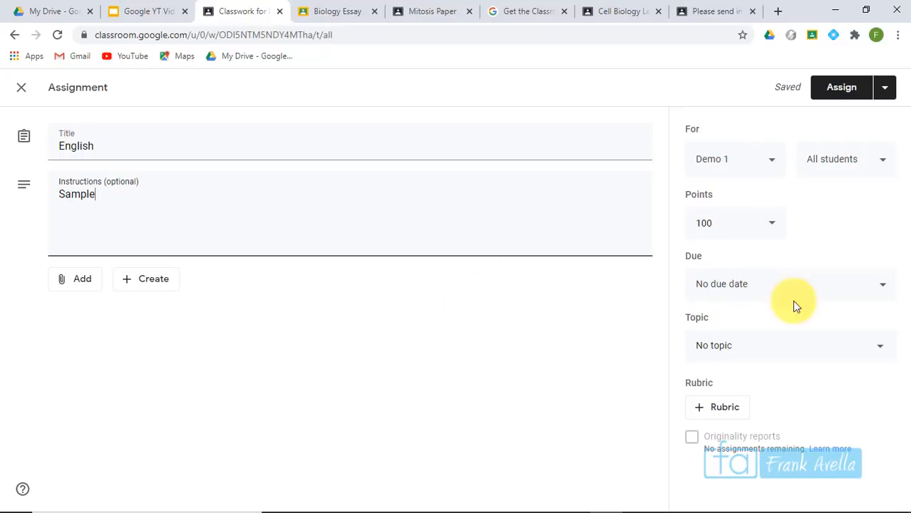
left_click(760, 290)
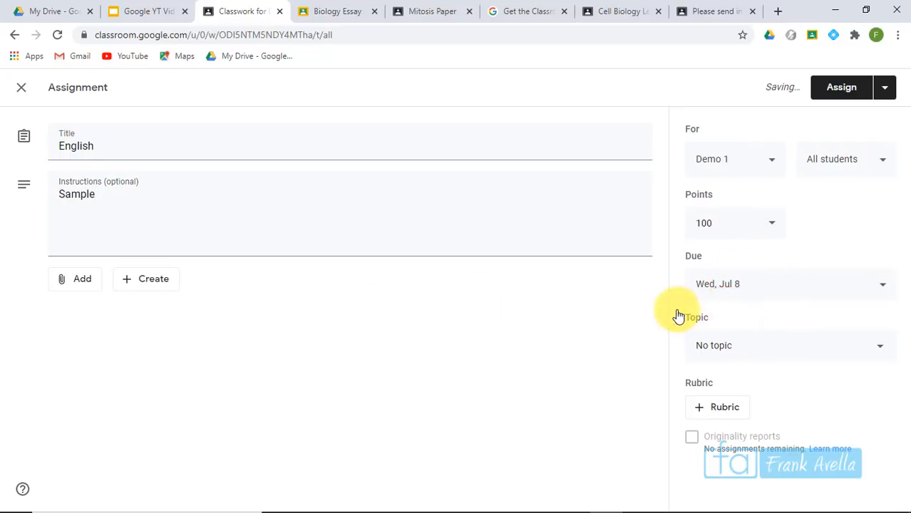
left_click(739, 354)
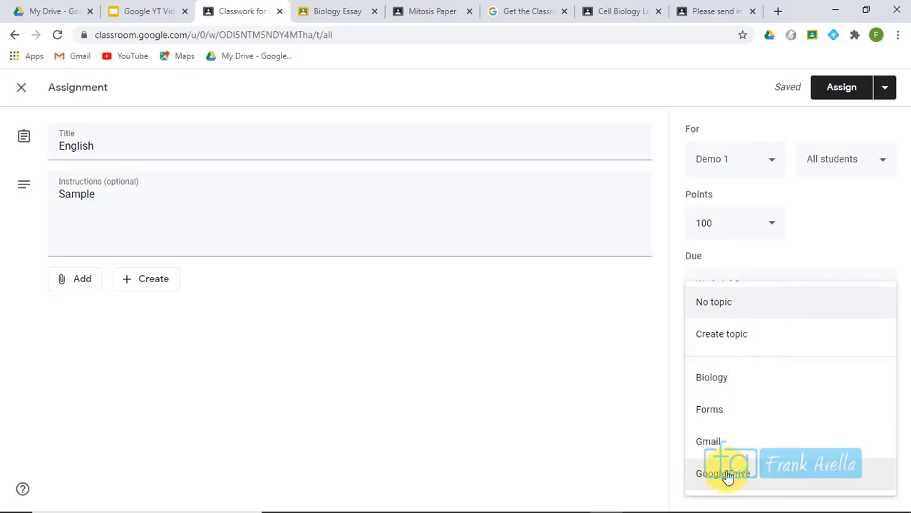
left_click(745, 346)
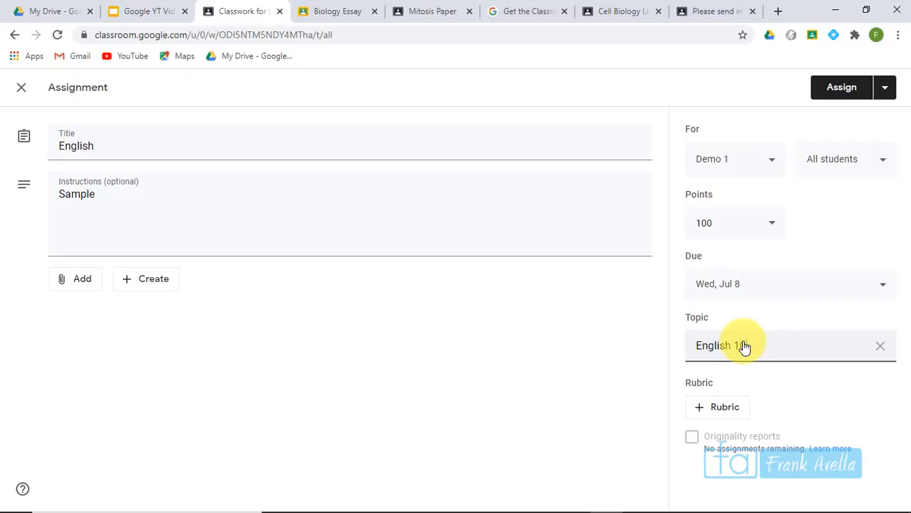
left_click(831, 236)
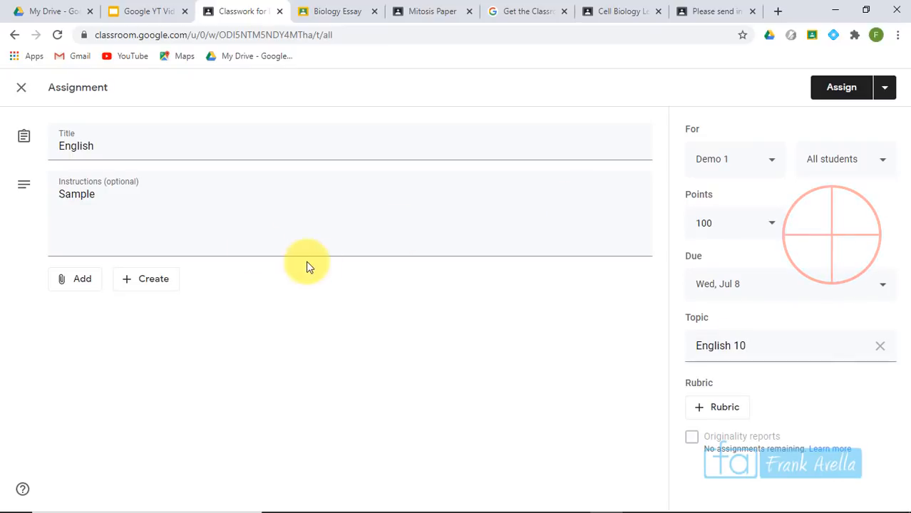
Change the instructions to 'Write your own biography', retitle it English Biography, and assign it
left_click(184, 203)
key("BackSpace")
key("BackSpace")
key("BackSpace")
key("BackSpace")
key("BackSpace")
key("BackSpace")
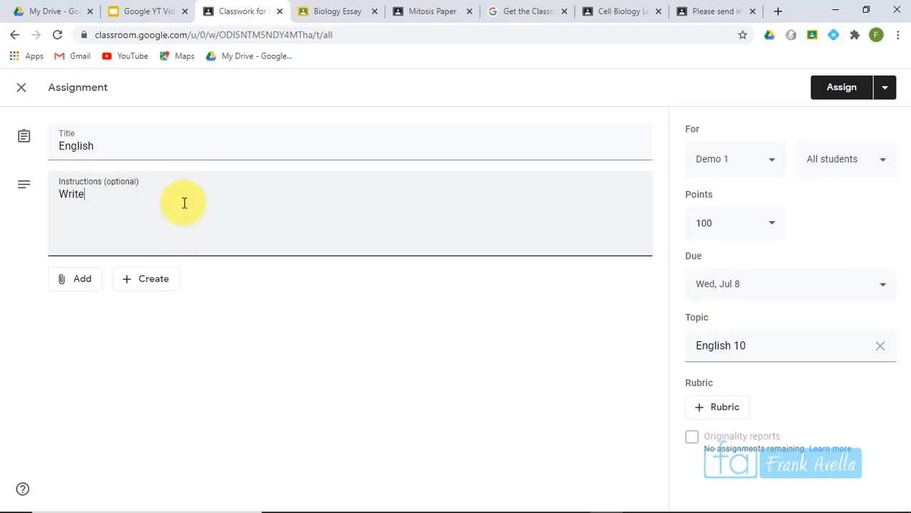
type("Write your own biog")
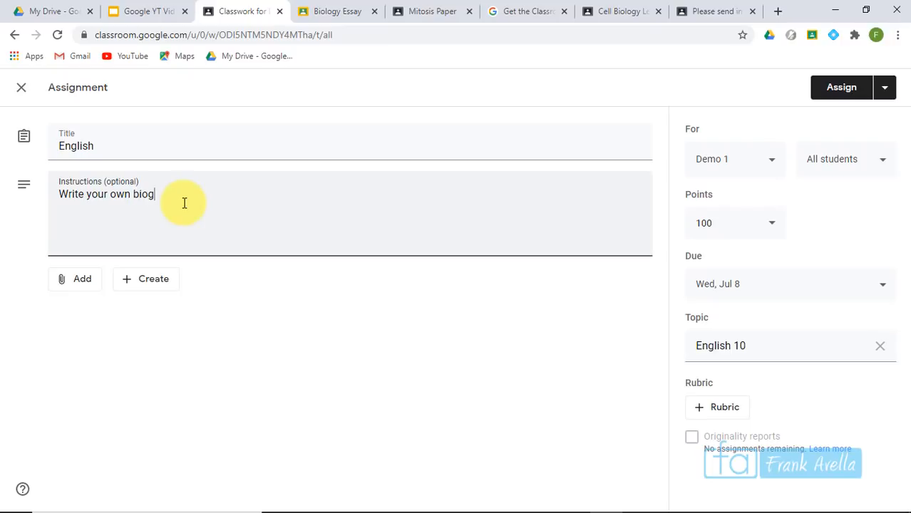
type("raphy")
left_click(174, 146)
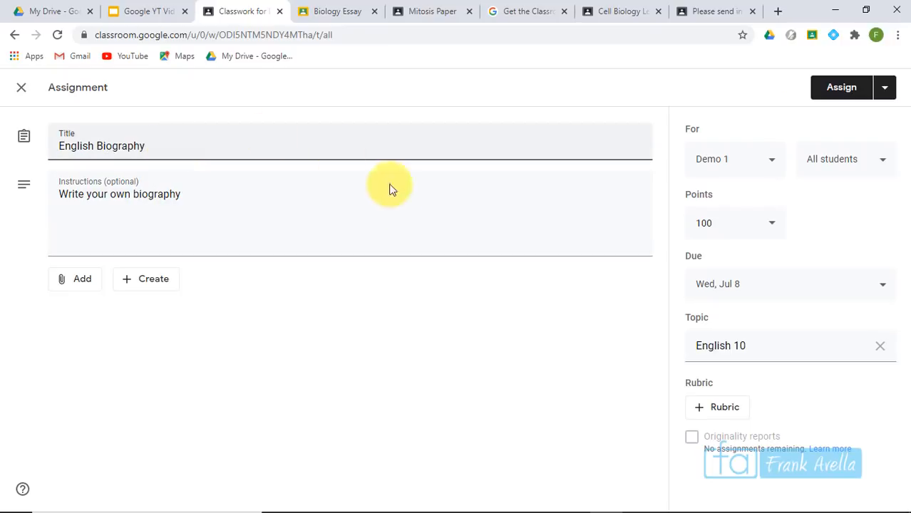
left_click(348, 210)
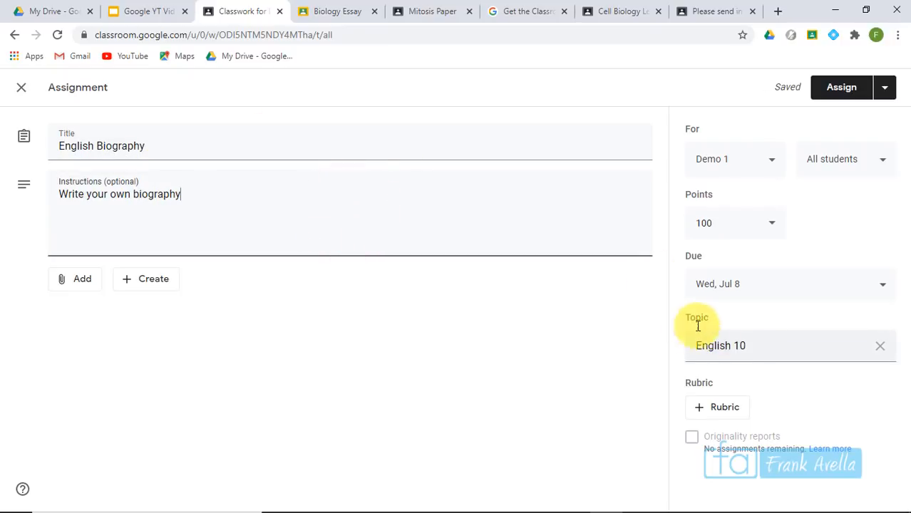
left_click(849, 95)
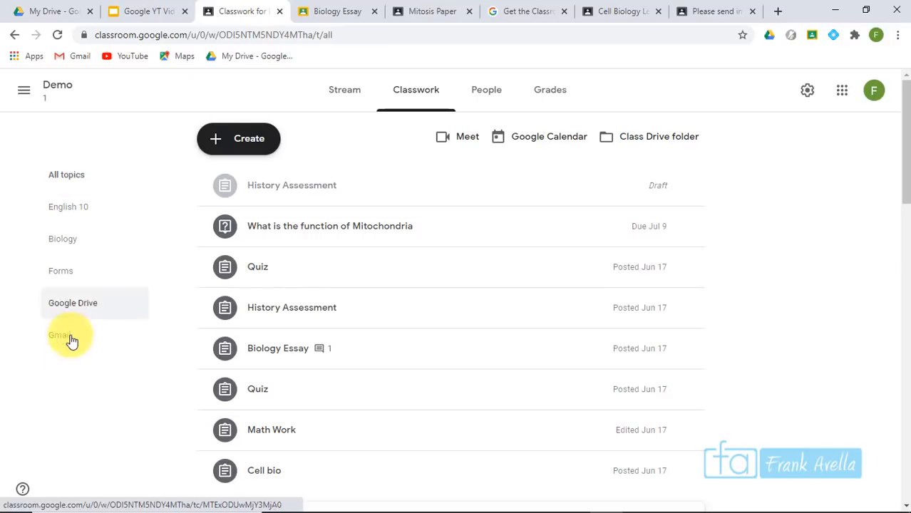
In the student view, go back from Mitosis Paper to the class's Classwork list
left_click(329, 6)
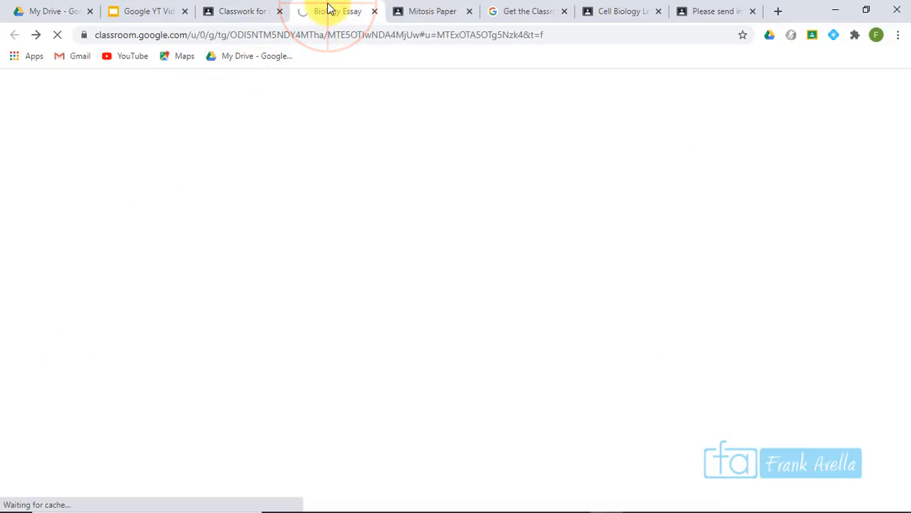
left_click(425, 12)
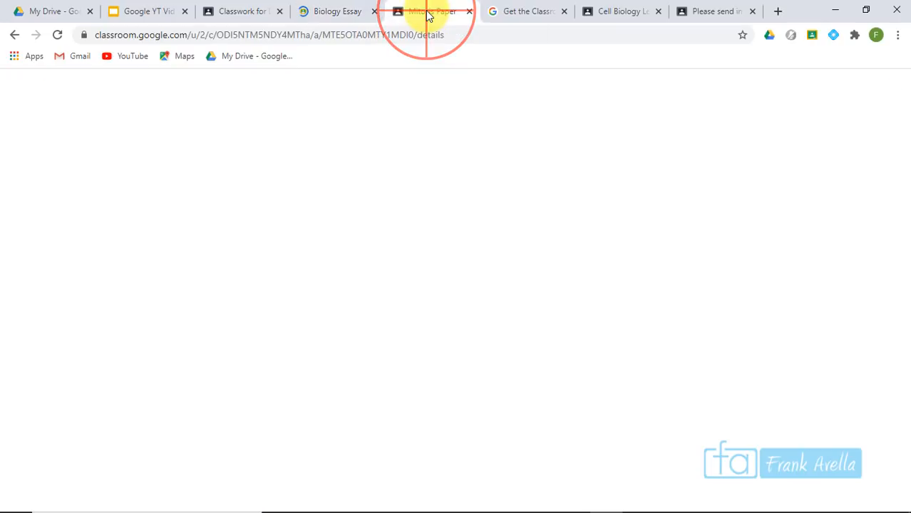
key("alt+Left")
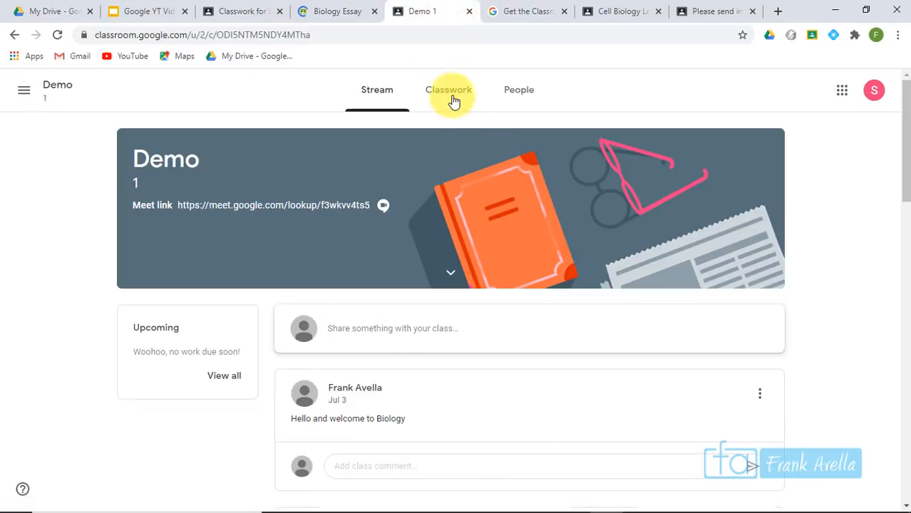
left_click(451, 93)
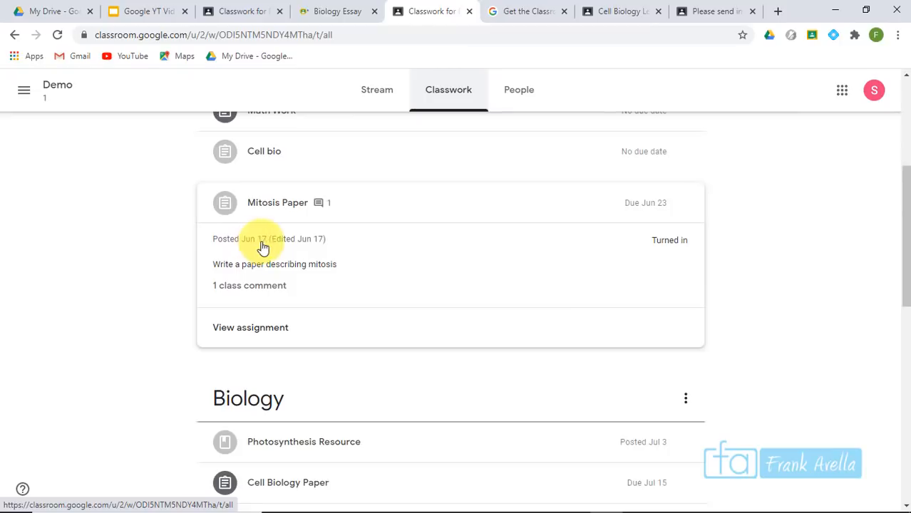
left_click_drag(904, 218, 904, 128)
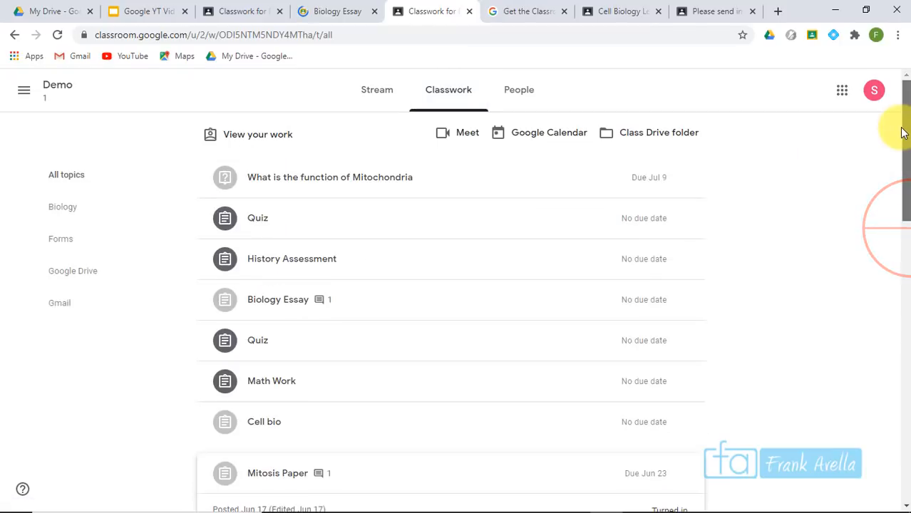
Reload the student Classwork page, filter to the Google Drive topic, then return to the teacher's tab
left_click(277, 36)
key("Return")
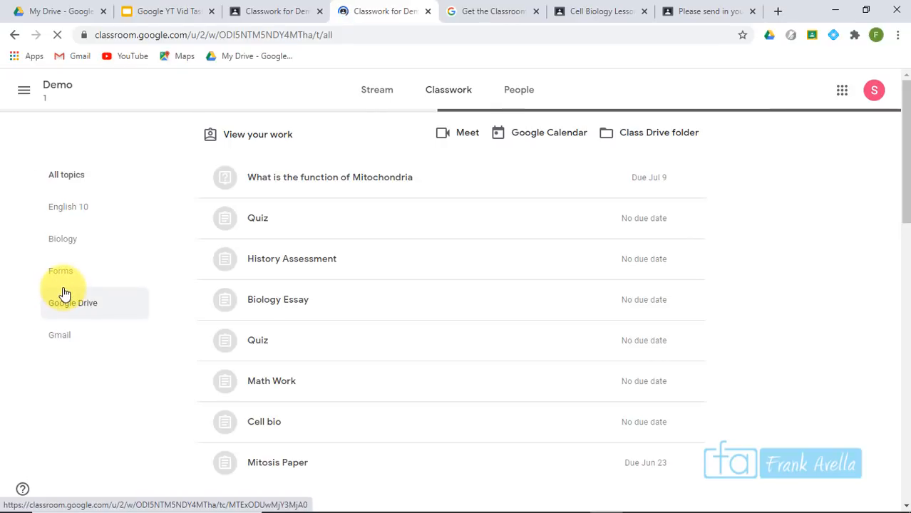
left_click(73, 307)
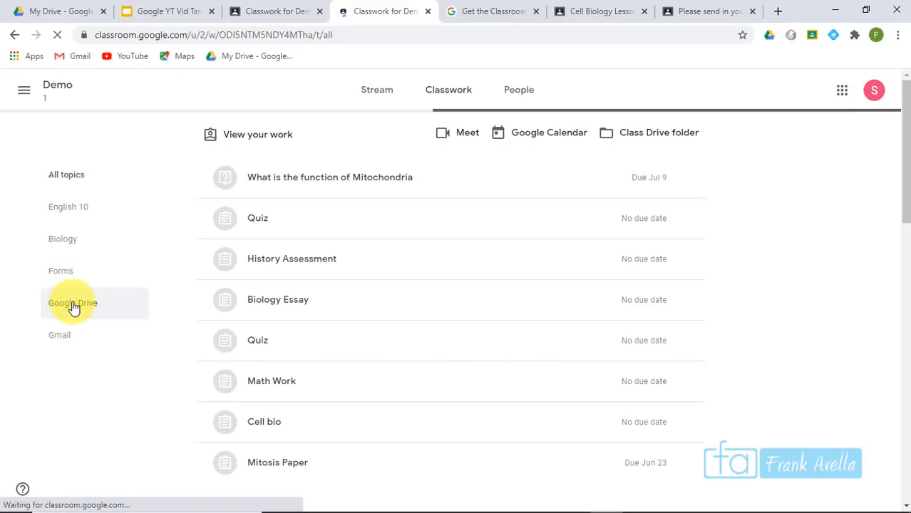
left_click(73, 307)
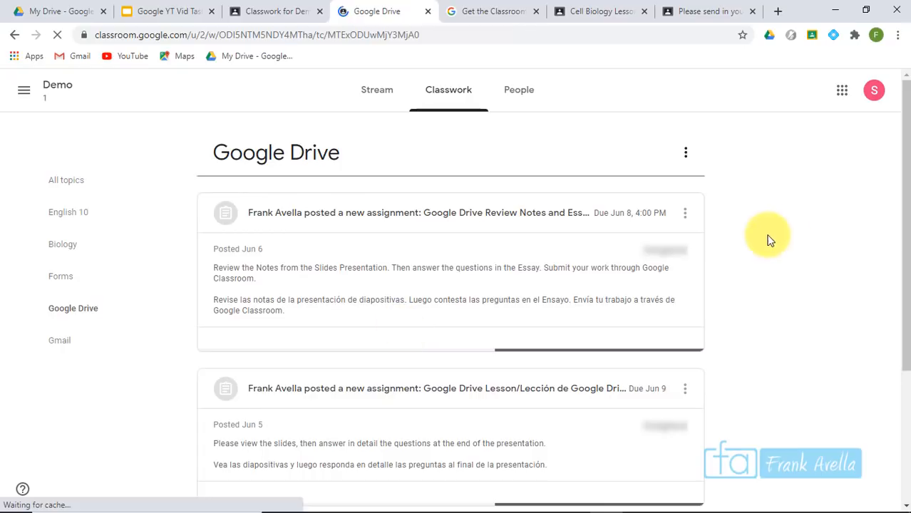
left_click(904, 121)
mouse_move(904, 121)
left_mouse_down()
mouse_move(903, 342)
mouse_move(886, 118)
left_mouse_up()
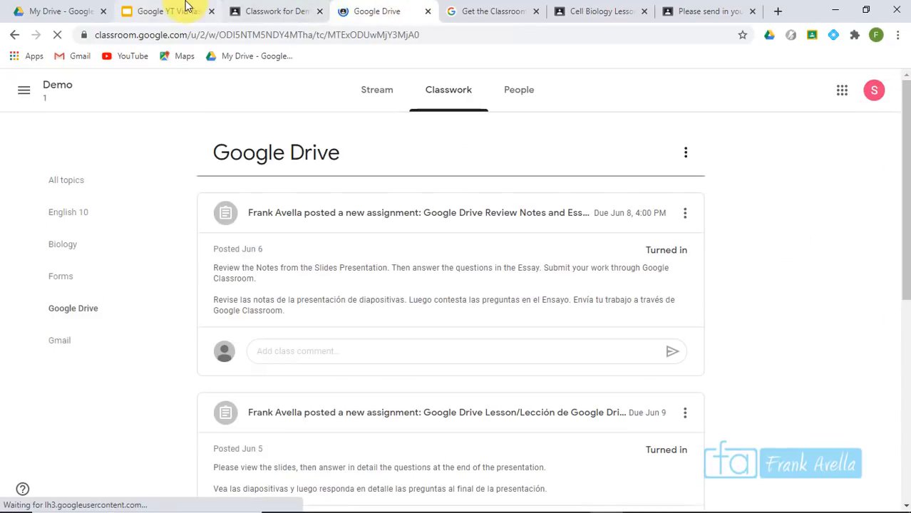
left_click(269, 11)
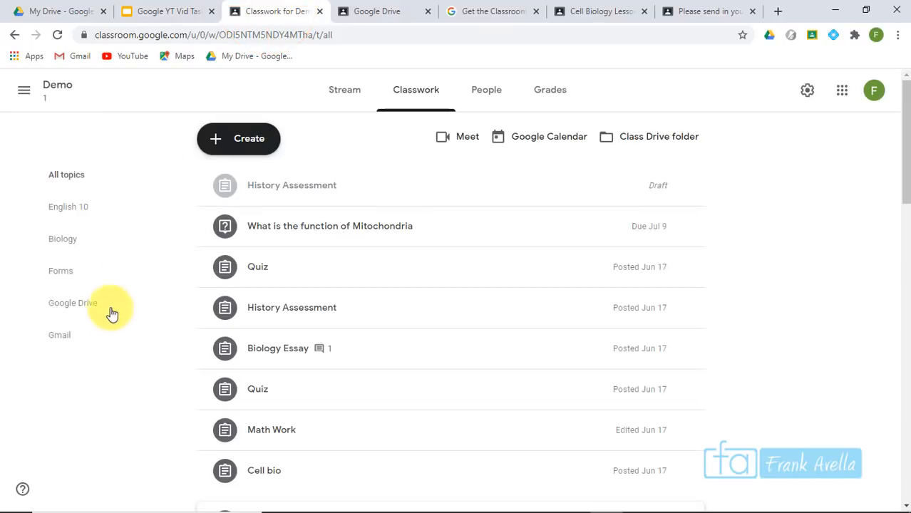
Show all topics and move the Mitosis Paper assignment into the Biology topic
left_click(72, 287)
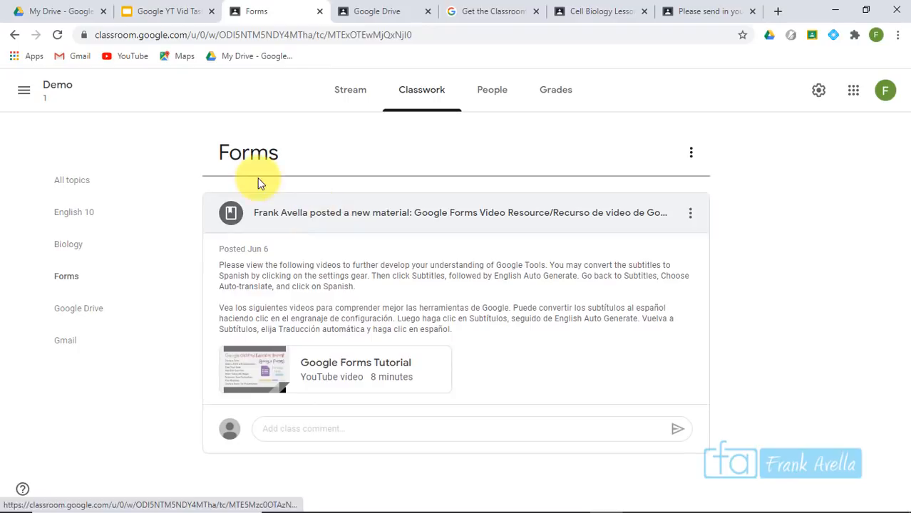
left_click(72, 181)
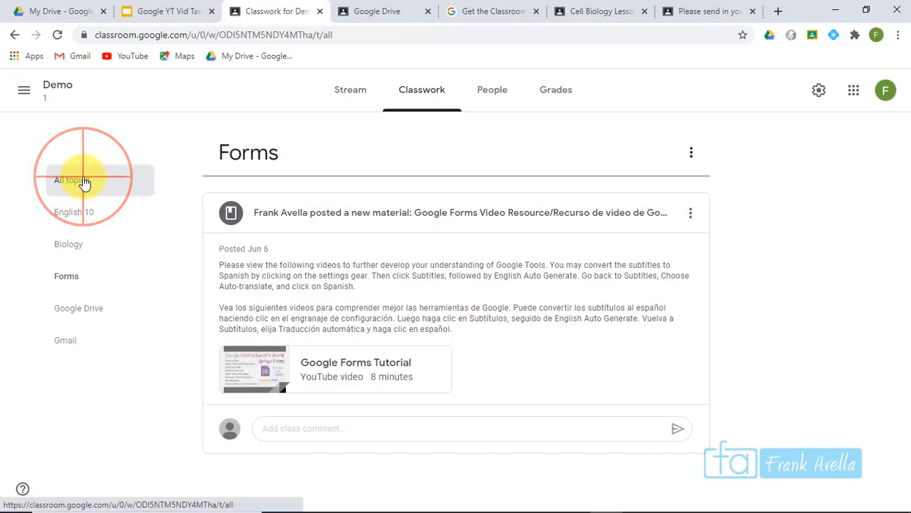
left_click_drag(904, 93, 855, 125)
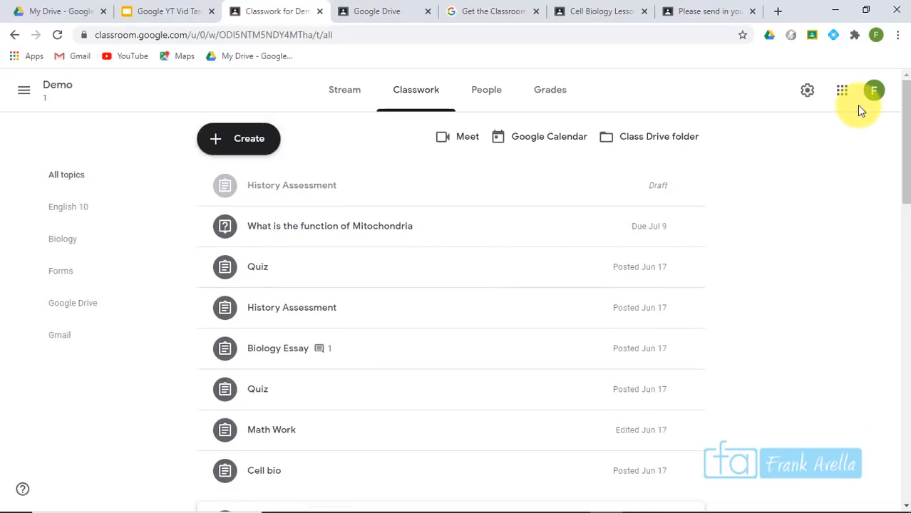
left_click_drag(904, 181, 903, 238)
left_click(271, 304)
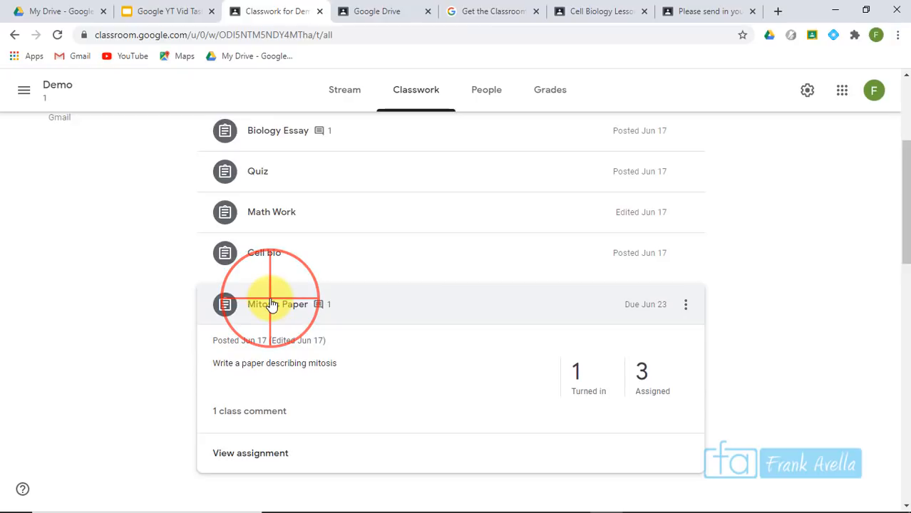
left_click_drag(293, 326, 340, 452)
Move Cell bio into Biology above Photosynthesis Resource and place English 10 after Biology
mouse_move(901, 248)
left_mouse_down()
mouse_move(901, 315)
mouse_move(895, 196)
mouse_move(904, 263)
left_mouse_up()
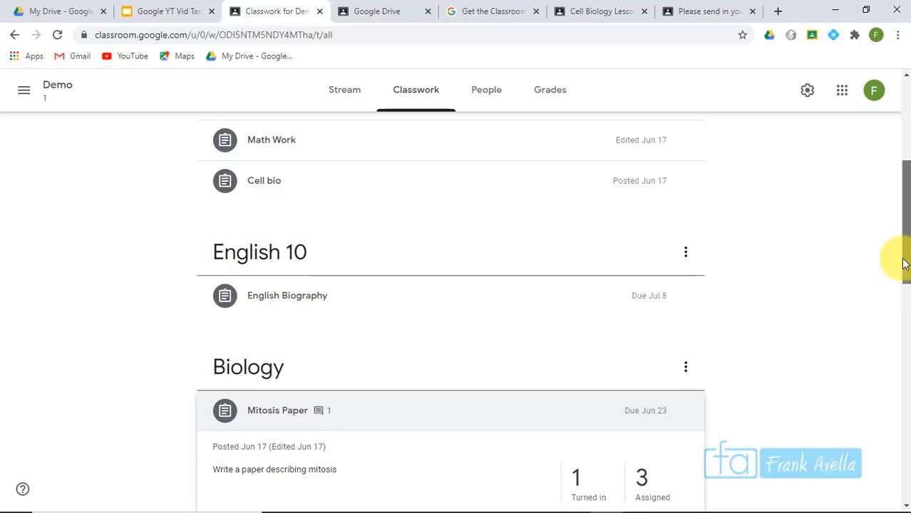
left_click_drag(265, 187, 322, 433)
left_click(903, 344)
left_click_drag(903, 344, 904, 209)
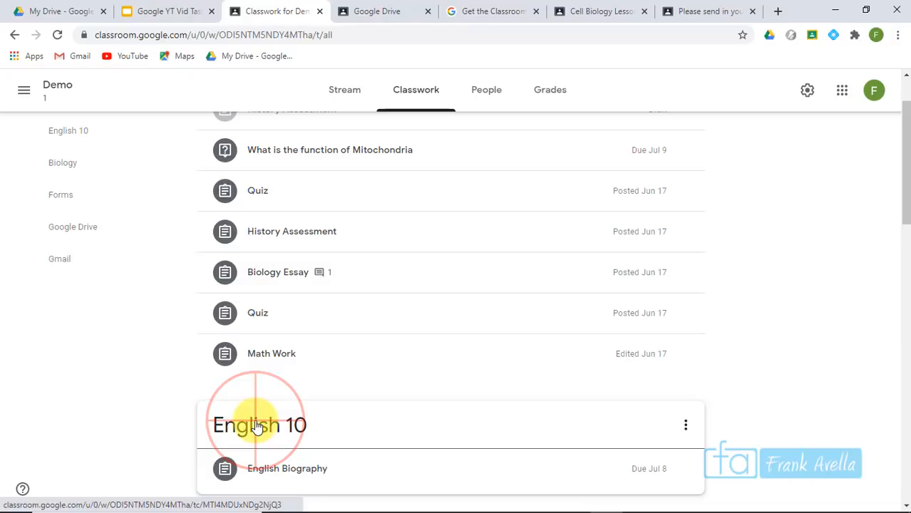
left_click_drag(257, 426, 312, 424)
left_click_drag(903, 301, 907, 199)
Expand the Quiz assignment, open the English 10 topic, and check the task list slides
left_click(396, 184)
left_click(74, 244)
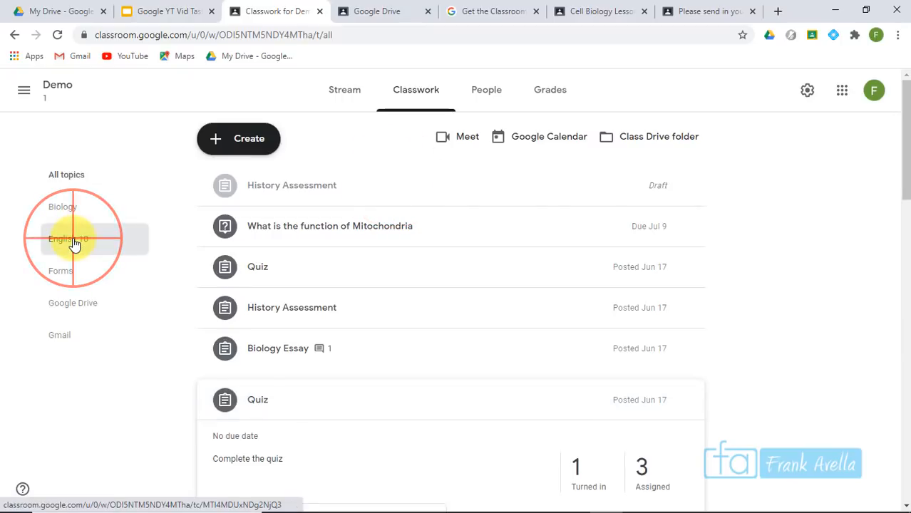
left_click(166, 9)
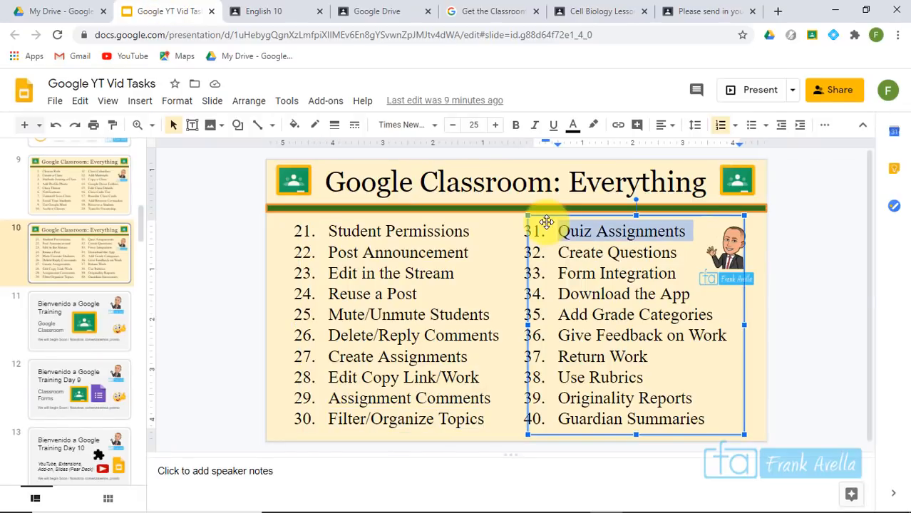
left_click(556, 228)
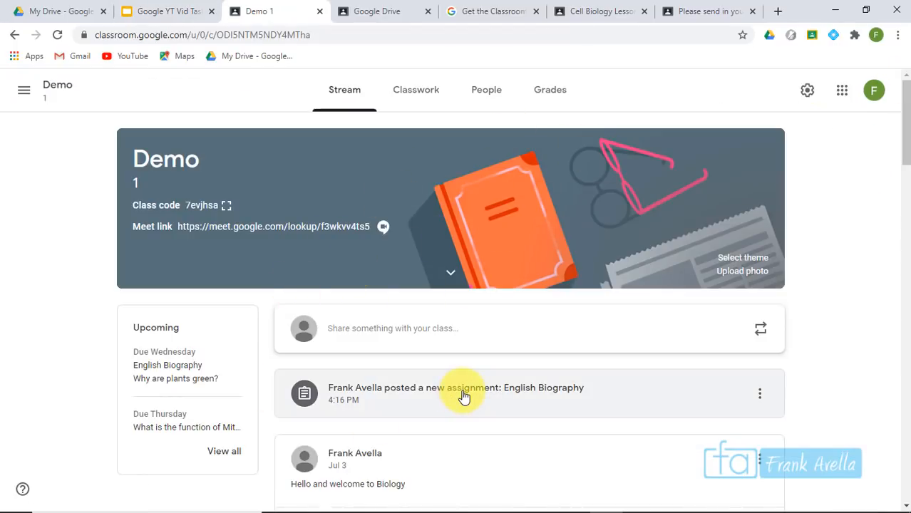
Create a quiz assignment titled George Washington Quiz with open-notes instructions
left_click(430, 99)
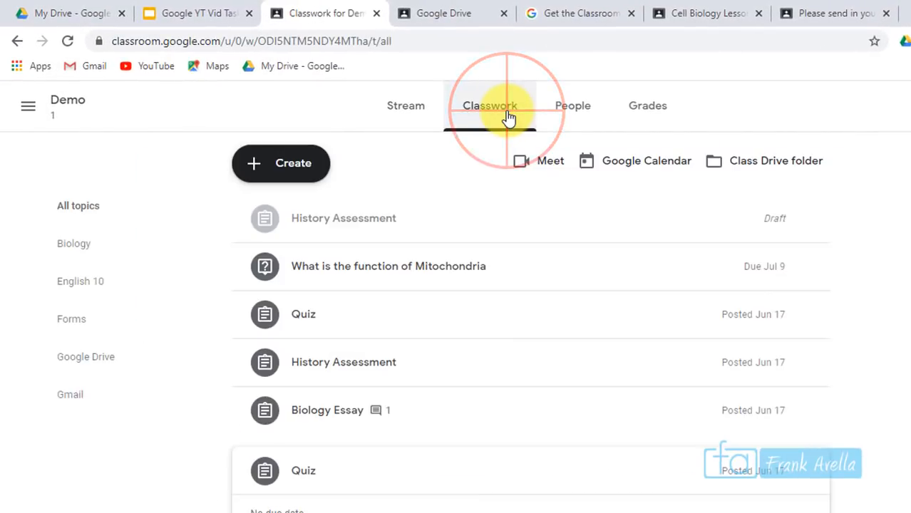
left_click(293, 170)
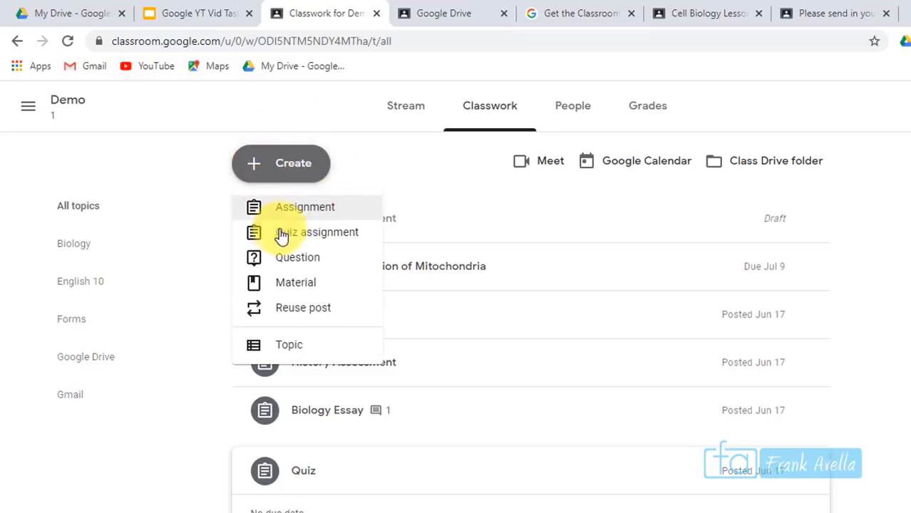
left_click(304, 241)
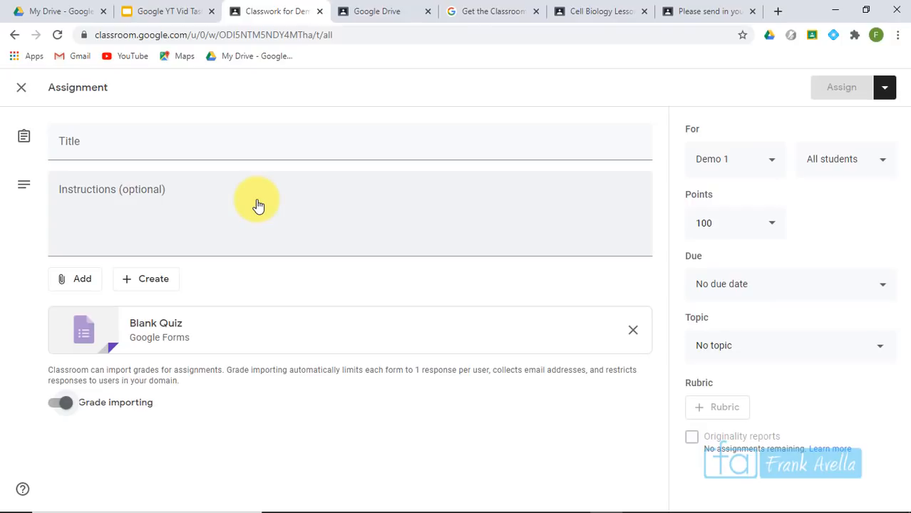
left_click(200, 150)
type("George Washington Quiz")
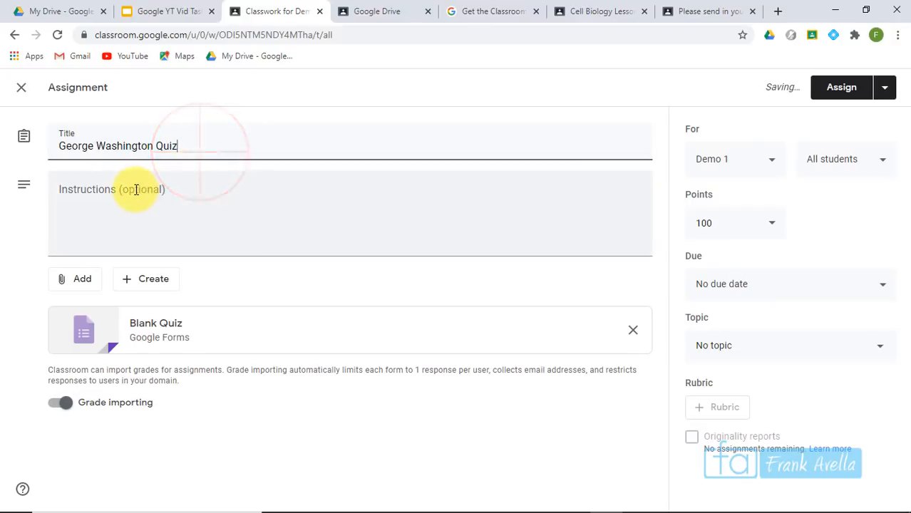
left_click(135, 189)
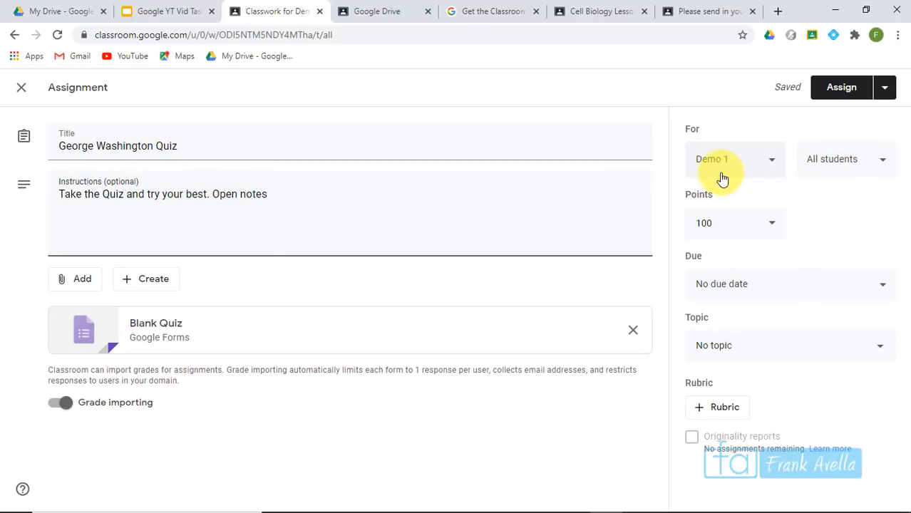
Review the class, student and due-date settings, leaving all students and no due date
left_click(772, 166)
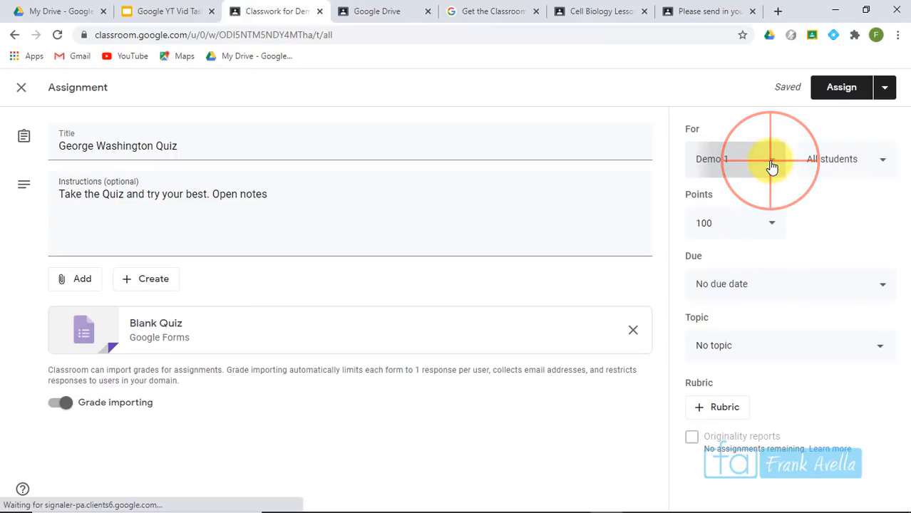
left_click(772, 165)
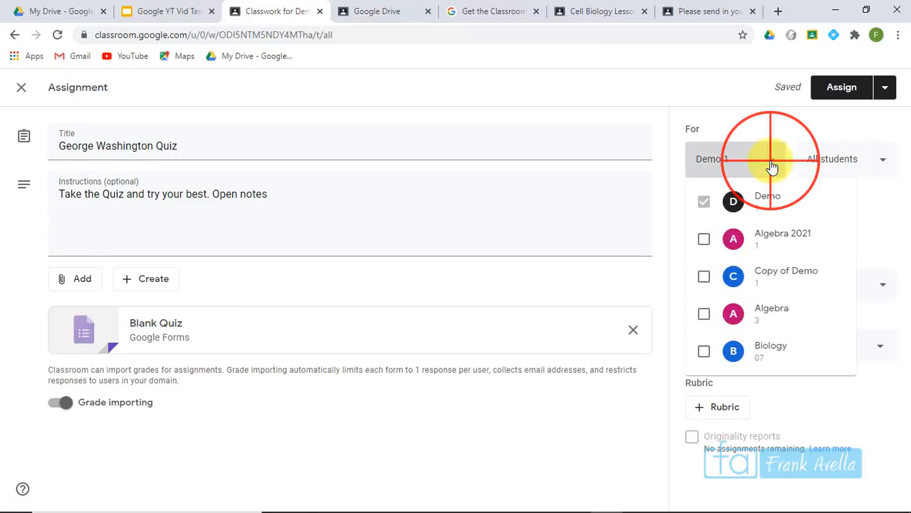
left_click(875, 157)
left_click(875, 158)
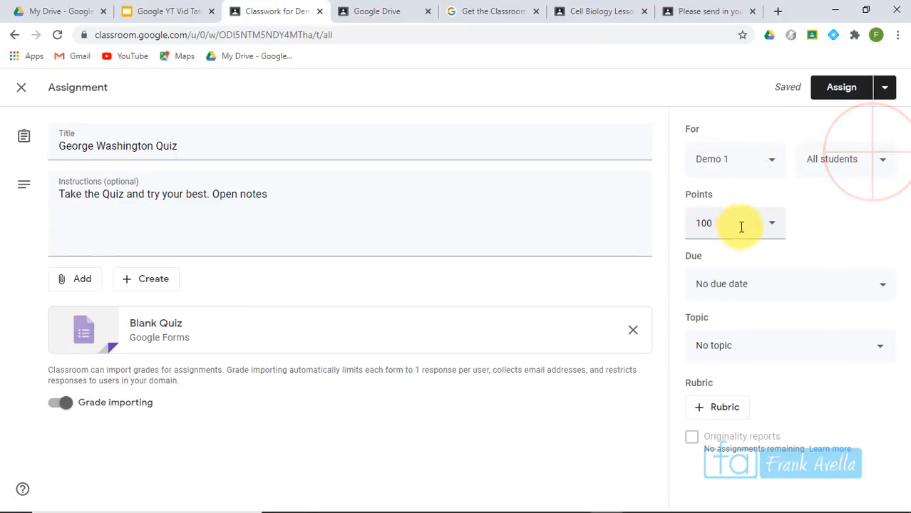
left_click(883, 288)
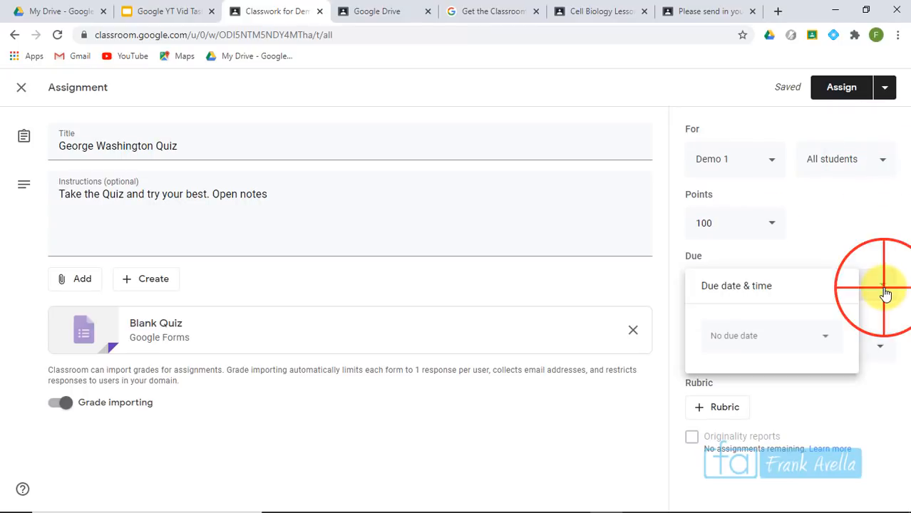
left_click(869, 242)
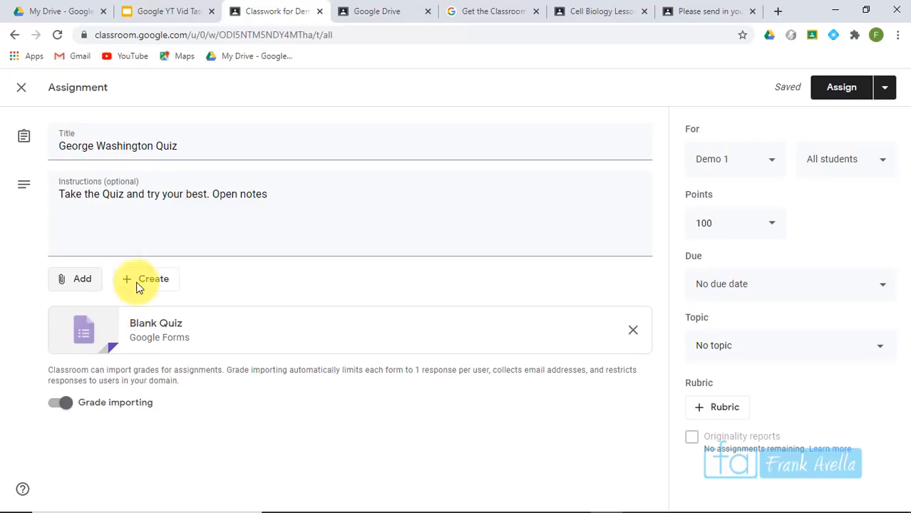
left_click(175, 340)
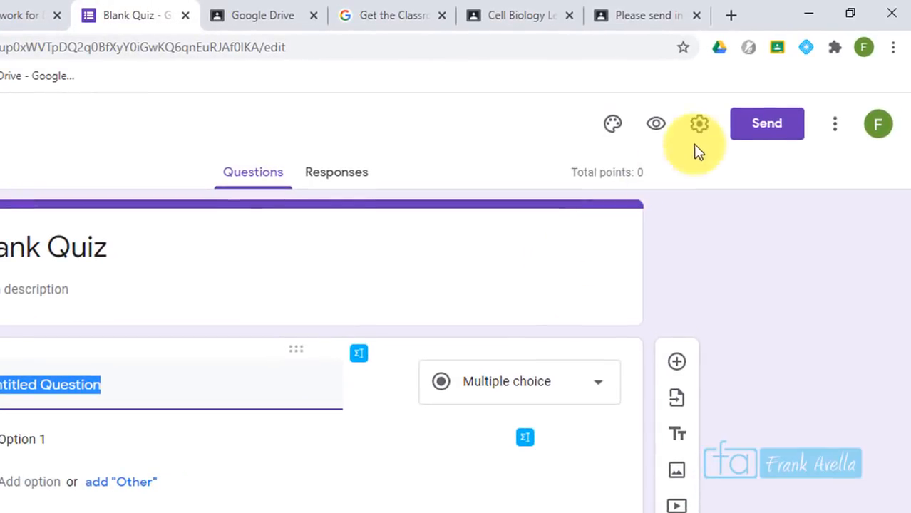
Review the Blank Quiz form's Quizzes and General settings and save them
left_click(698, 128)
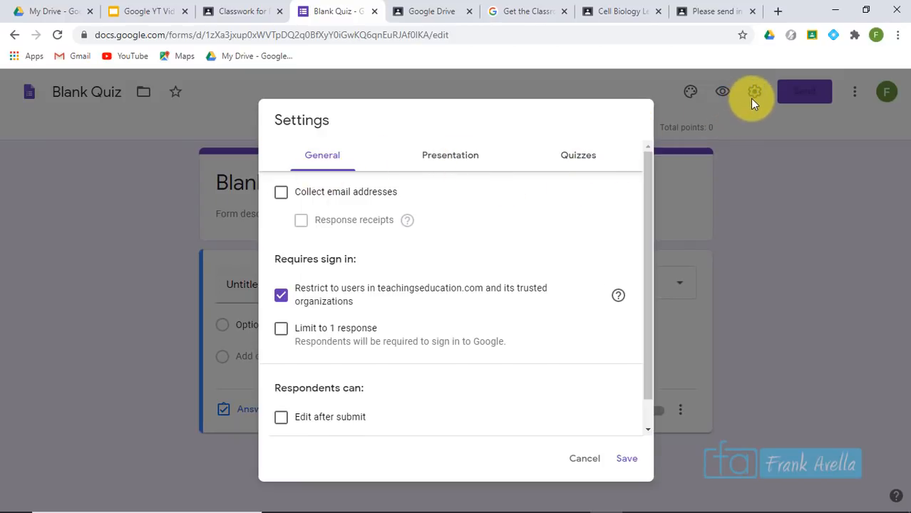
left_click(579, 160)
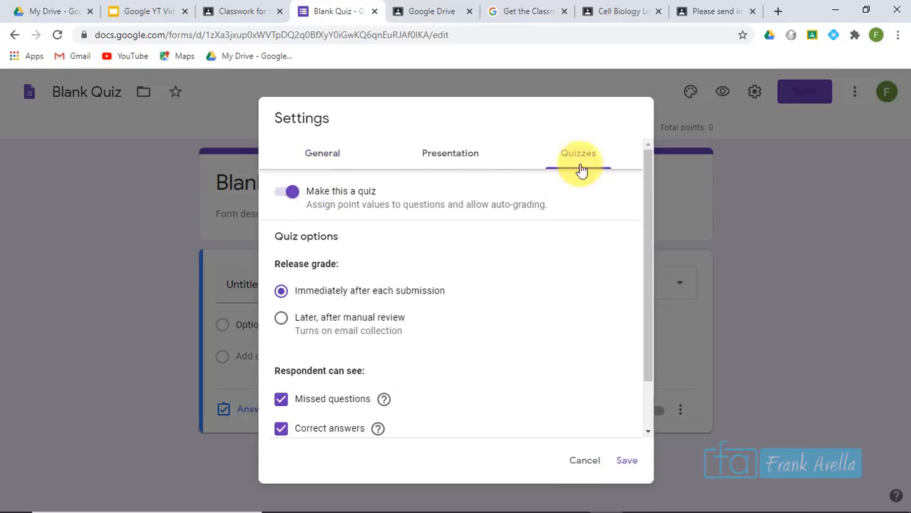
left_click(317, 158)
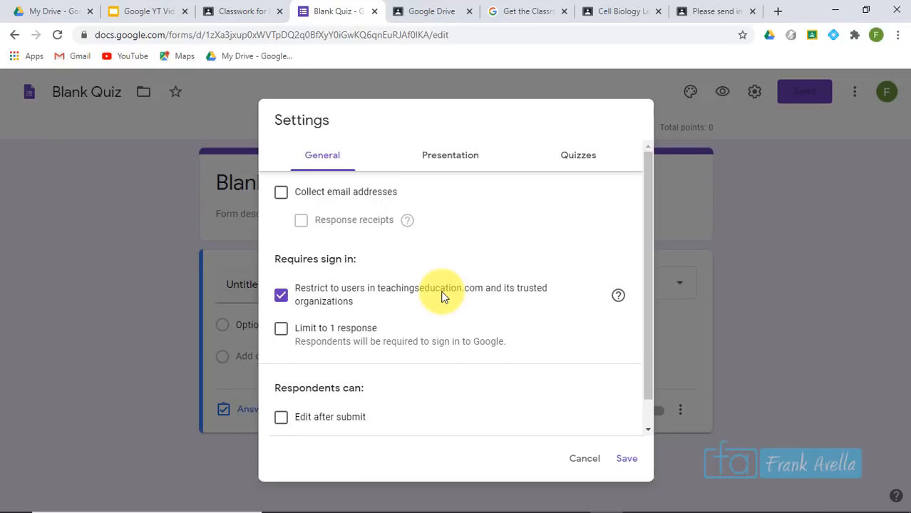
left_click(626, 458)
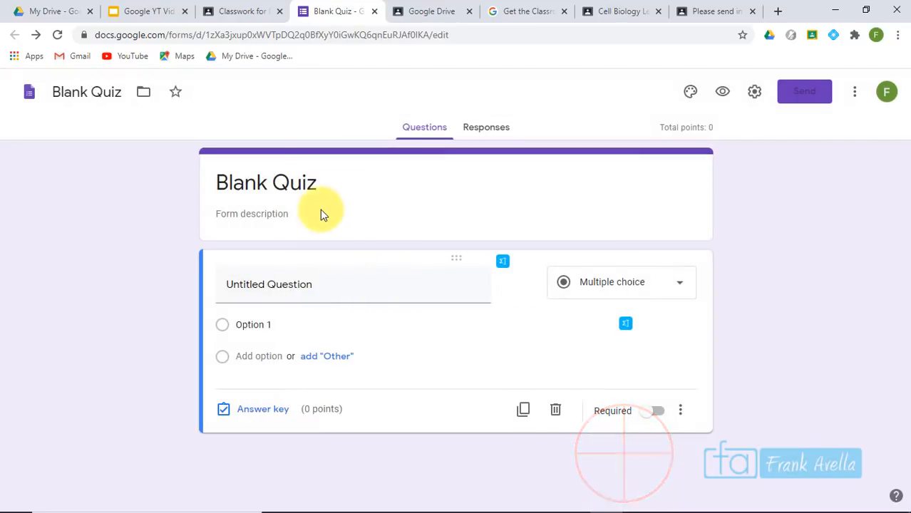
Title the form George Washington and add the question 'Who was Washington Married to?'
left_click(317, 183)
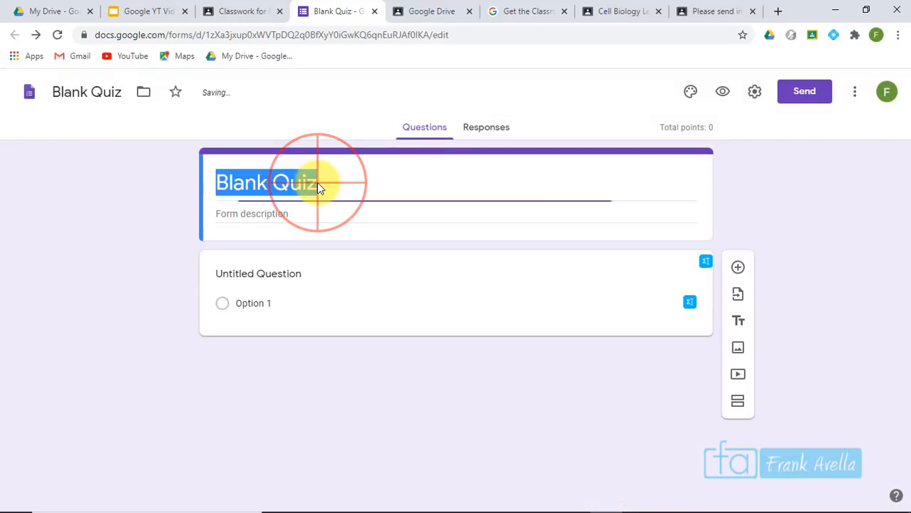
type("GEo")
key("BackSpace")
key("BackSpace")
type("eorge Washington")
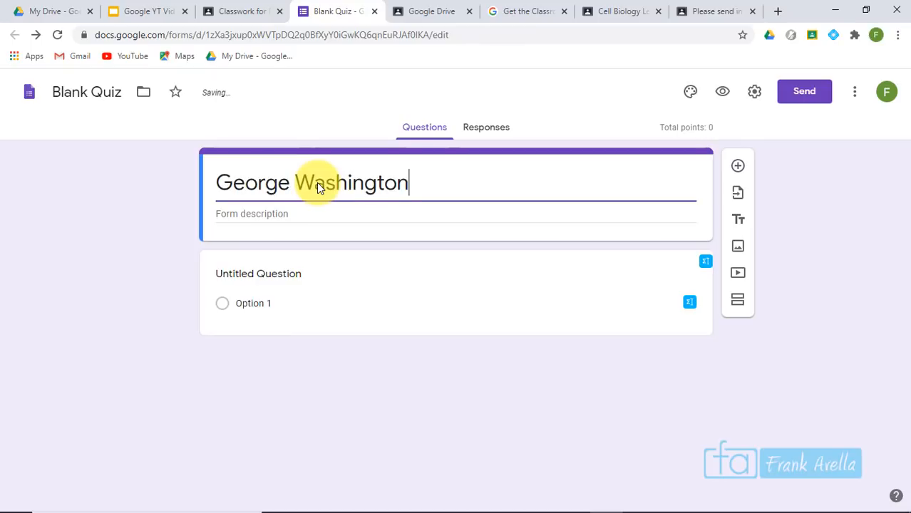
key("Tab")
key("Tab")
type("Who was Washington Married to?")
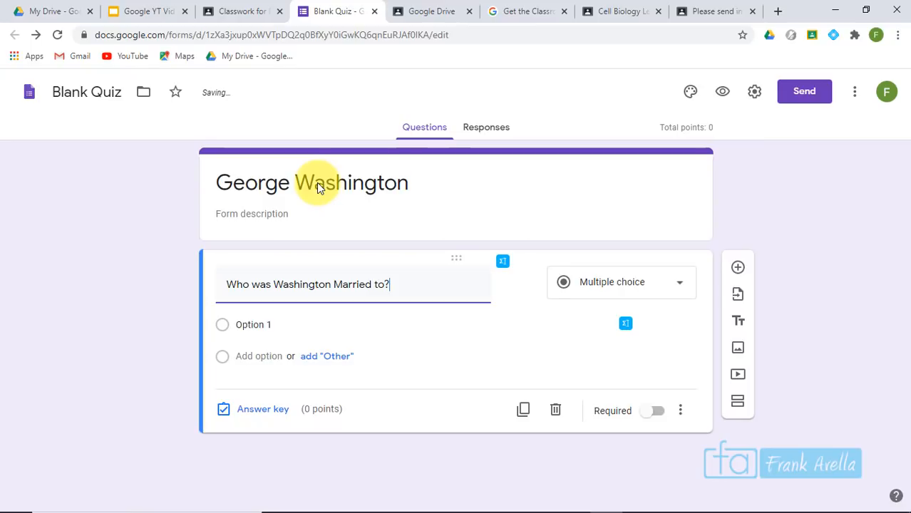
key("Tab")
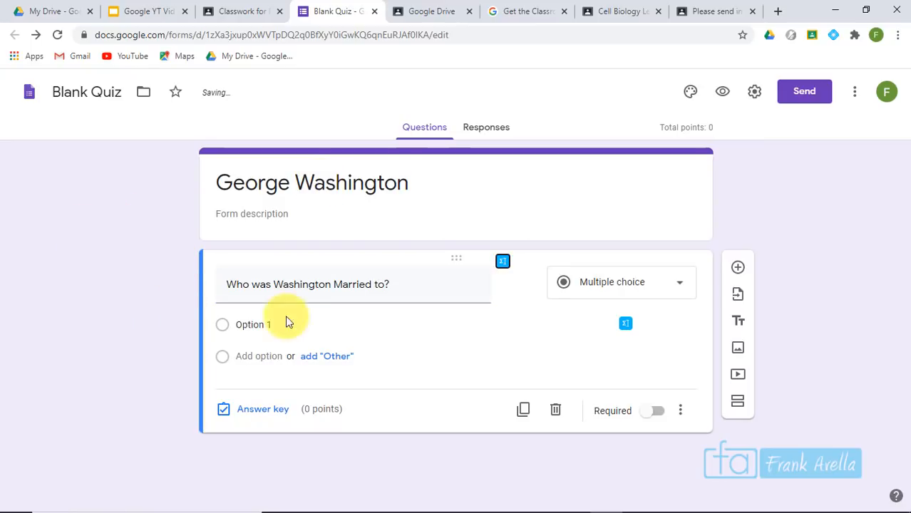
Give the question the answer choices Martha, Jeanine and Marie
left_click(293, 326)
type("Martha")
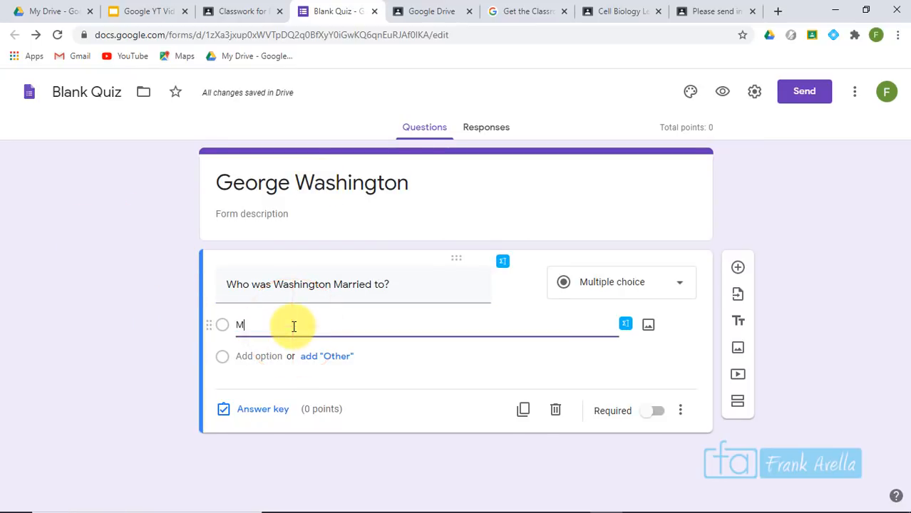
key("Return")
type("Jeanine")
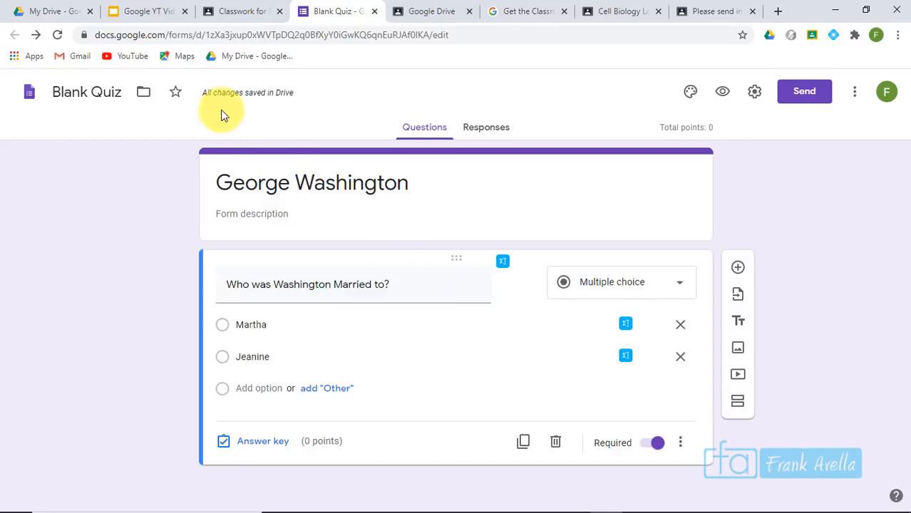
mouse_move(253, 97)
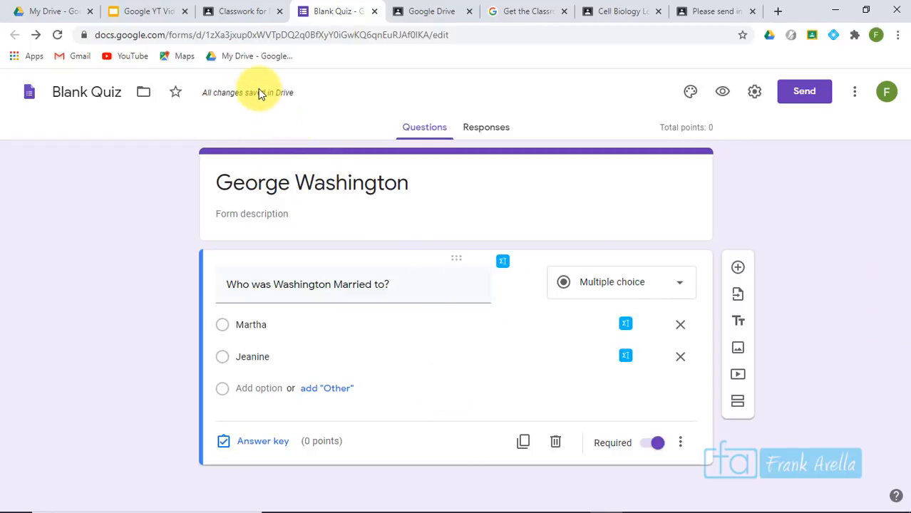
left_click_drag(372, 12, 180, 11)
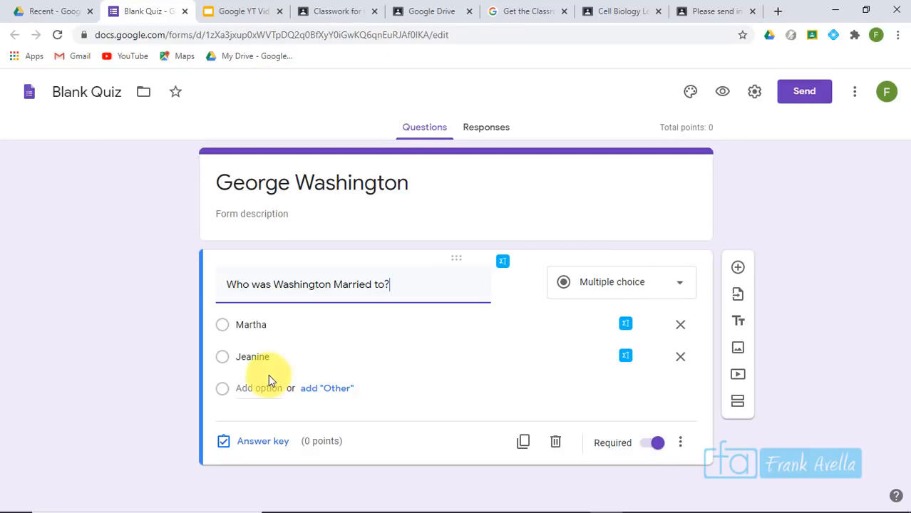
left_click(259, 388)
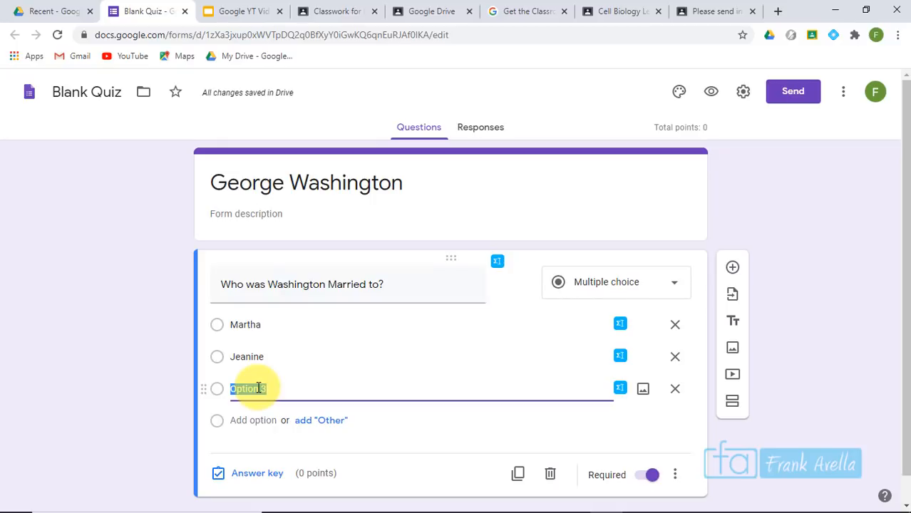
left_click(789, 323)
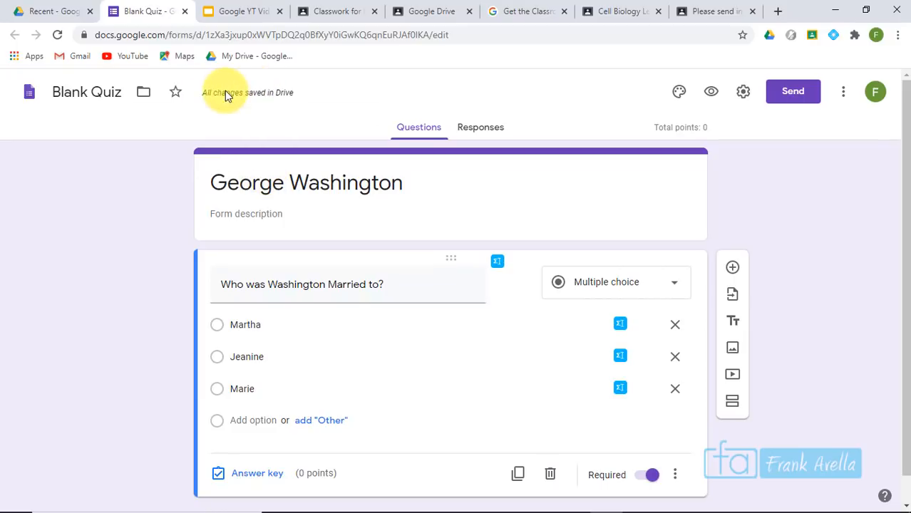
Rename the form from Blank Quiz to Washington Quiz and return to the Classroom assignment
left_click(78, 91)
key("ctrl+a")
type("Washington Quiz")
left_click(782, 189)
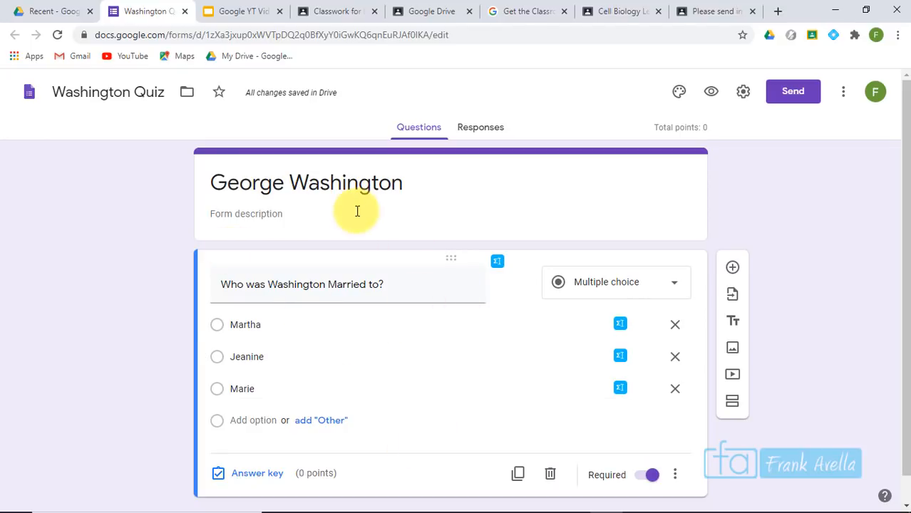
left_click(185, 12)
left_click(249, 11)
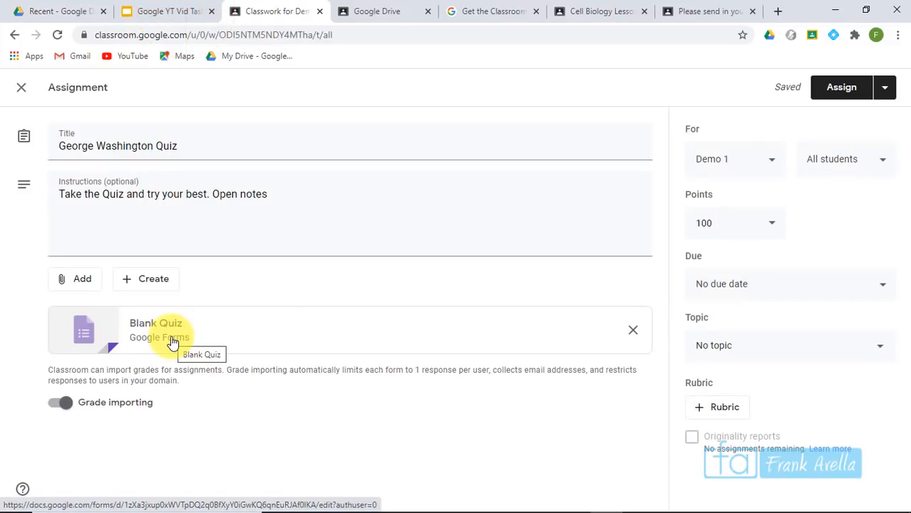
Check the attached Washington Quiz form, then assign George Washington Quiz to the class
left_click(193, 329)
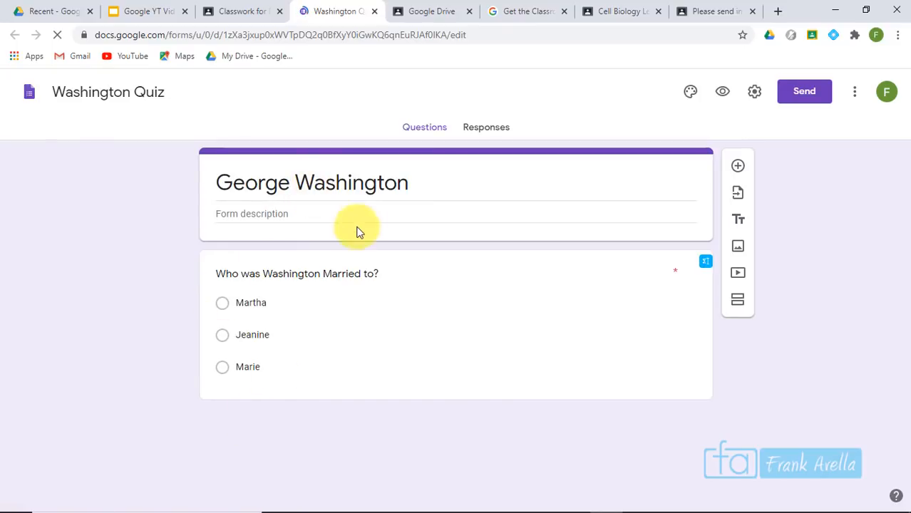
left_click(375, 12)
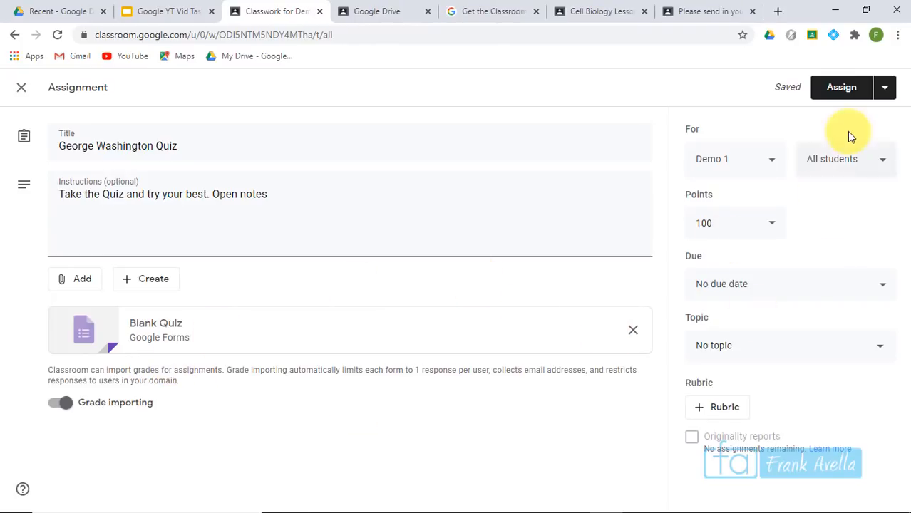
left_click(829, 92)
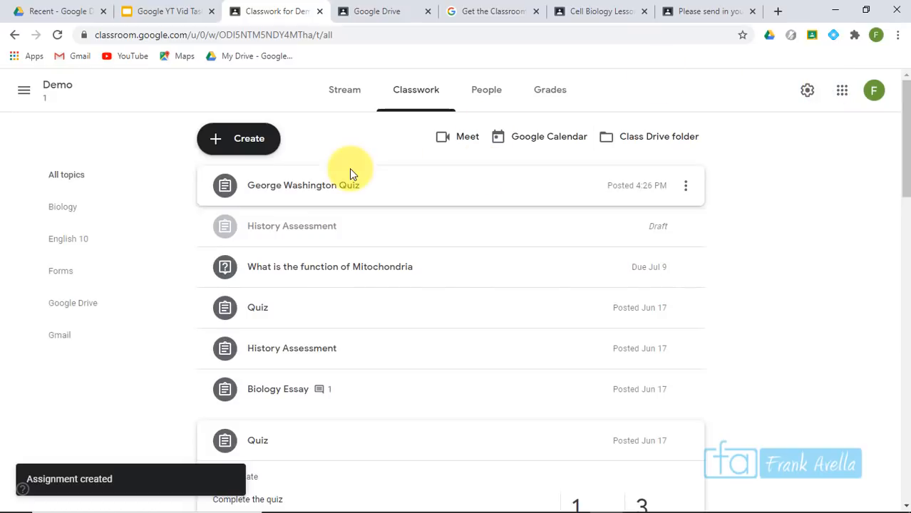
left_click(302, 196)
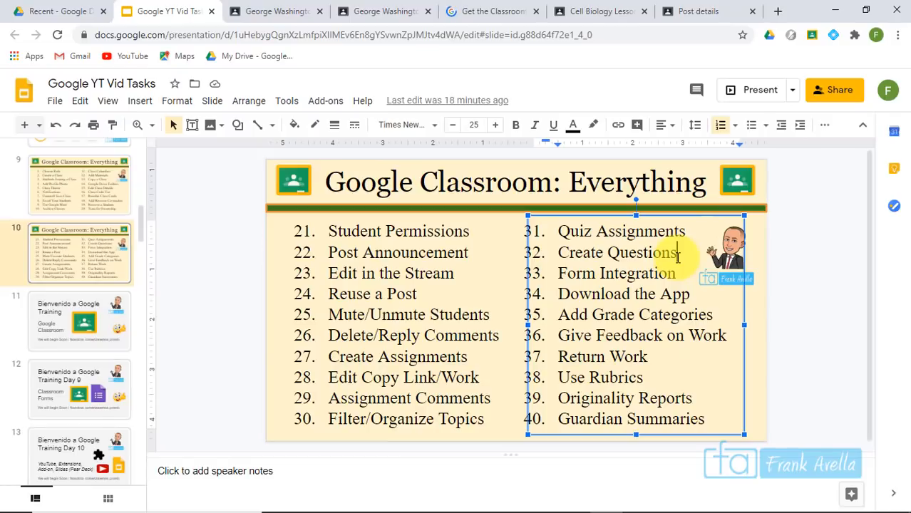
Highlight item 32, 'Create Questions', on the topics slide and return to the Demo 1 Classroom stream
left_click_drag(617, 257, 562, 252)
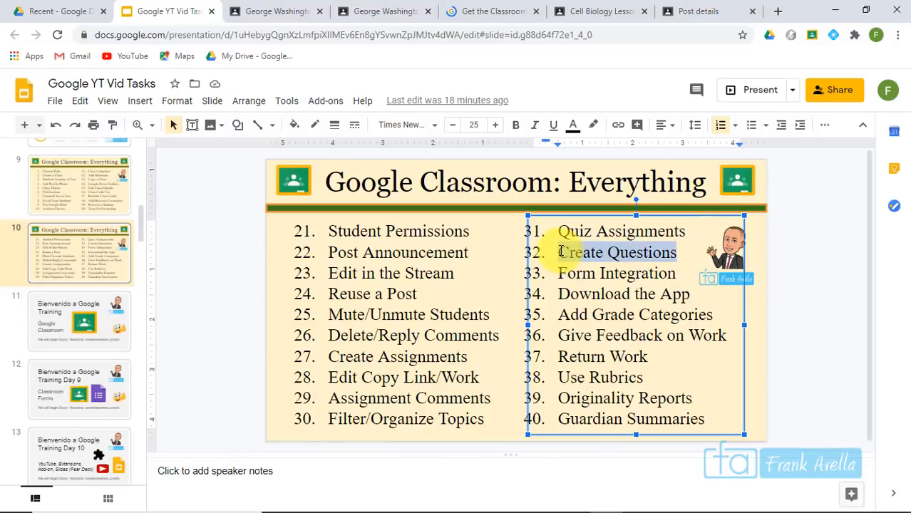
left_click(281, 10)
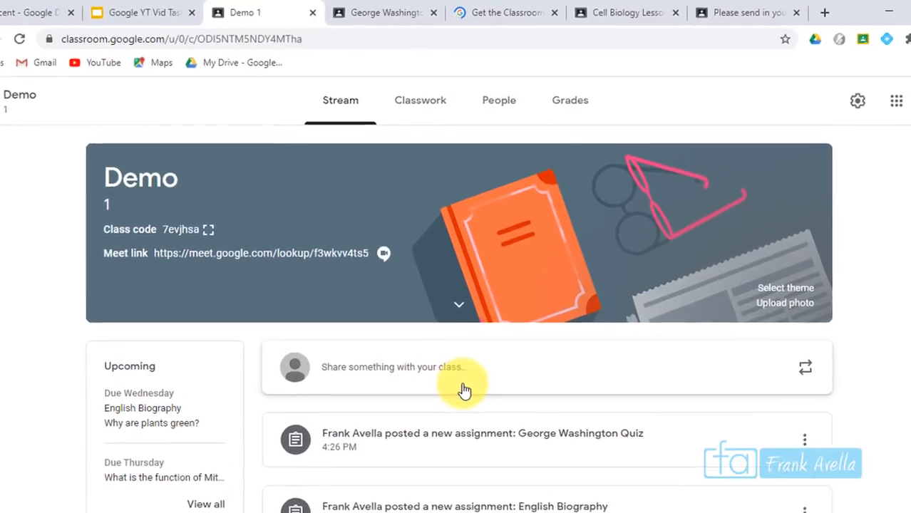
From Classwork, start a new question asking 'What is the function of cytoplasm?'
left_click(419, 109)
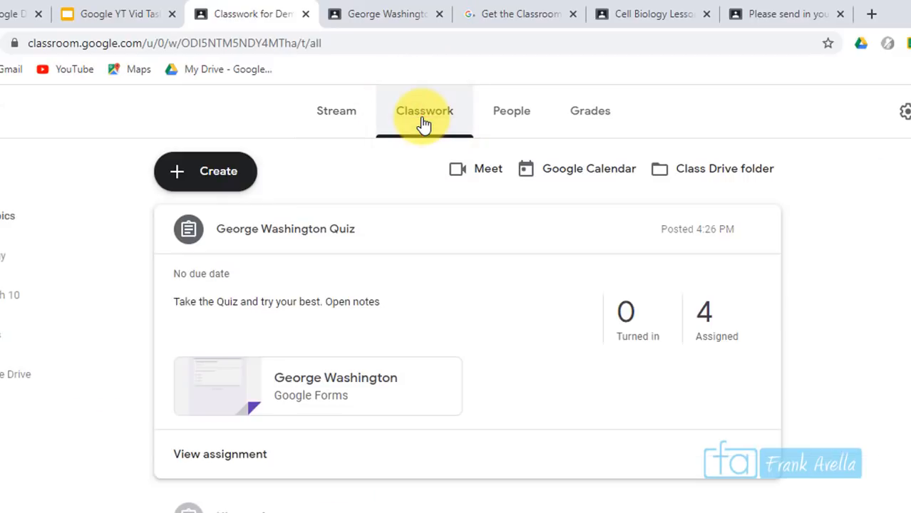
left_click(241, 180)
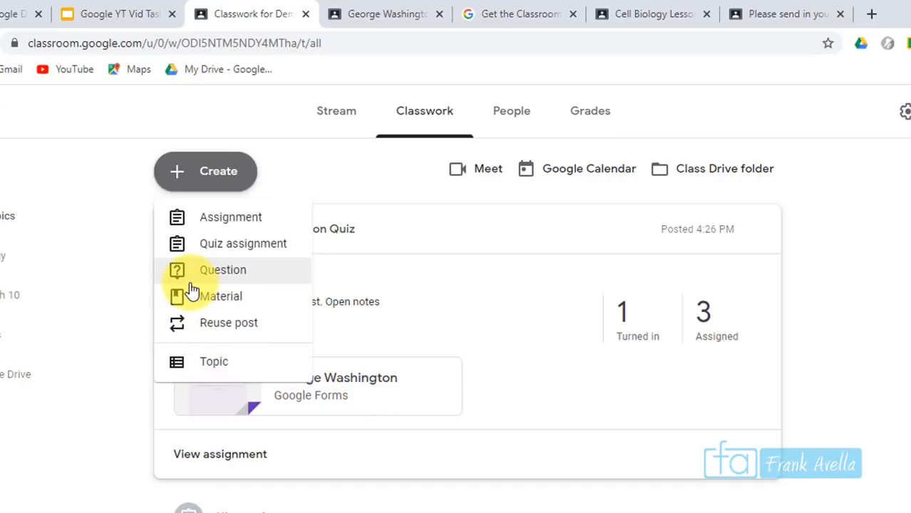
left_click(233, 277)
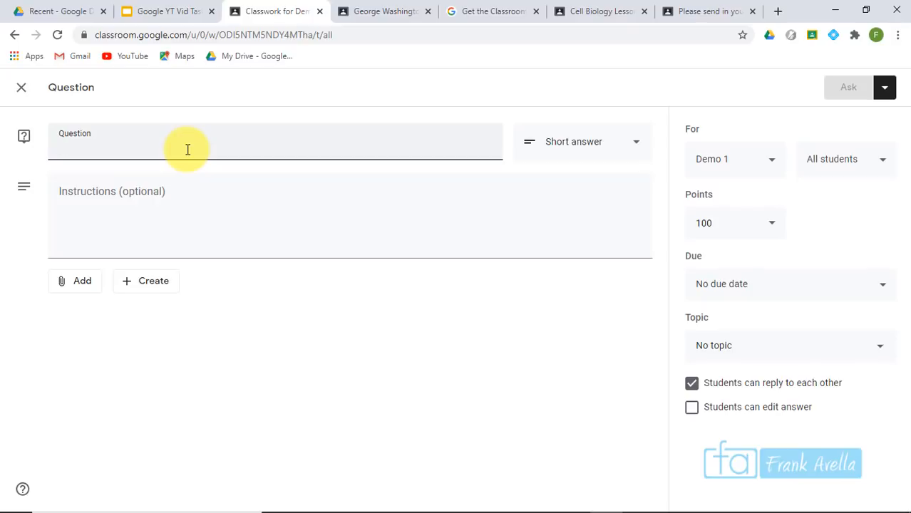
type("What is the function of c")
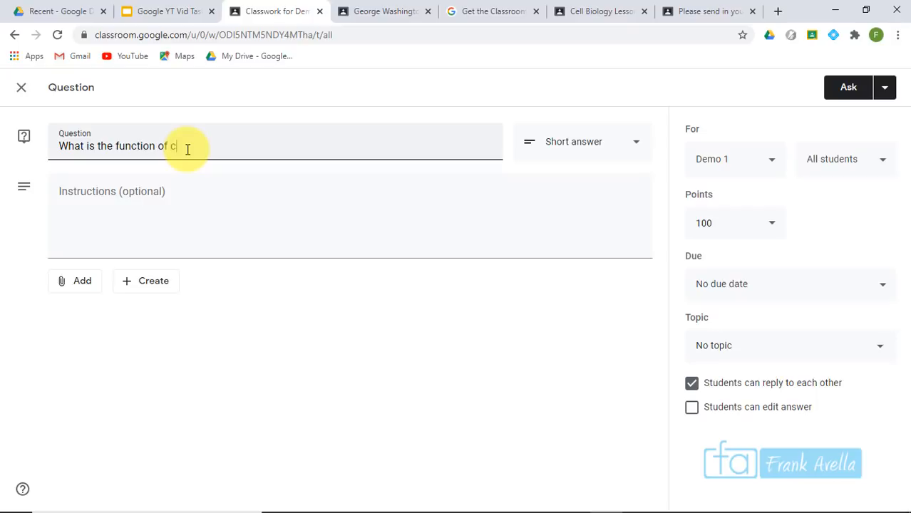
type("m?")
key("Tab")
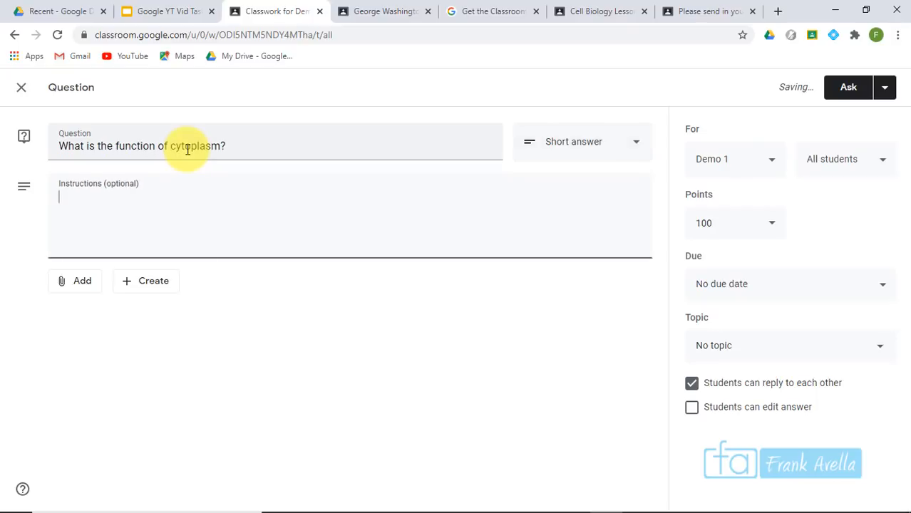
Keep the question type as Short answer and add the instruction 'Try and be concise'
left_click(626, 142)
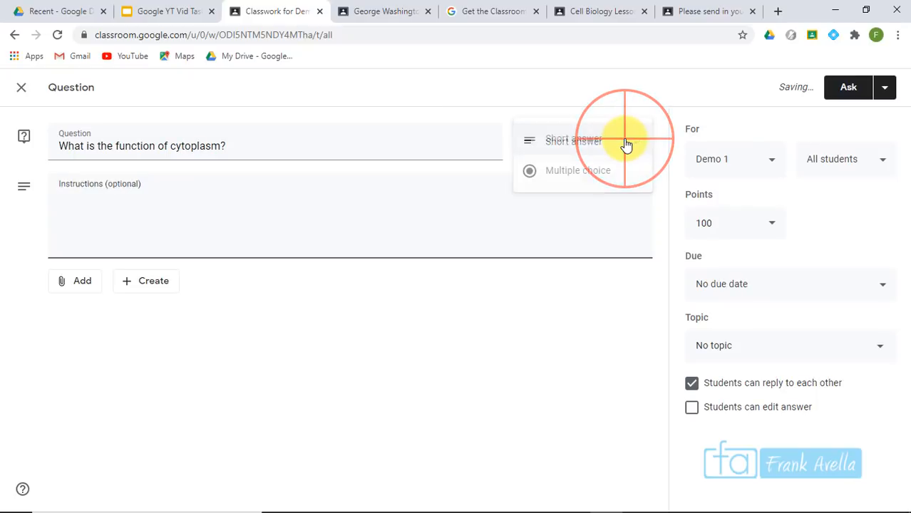
left_click(592, 182)
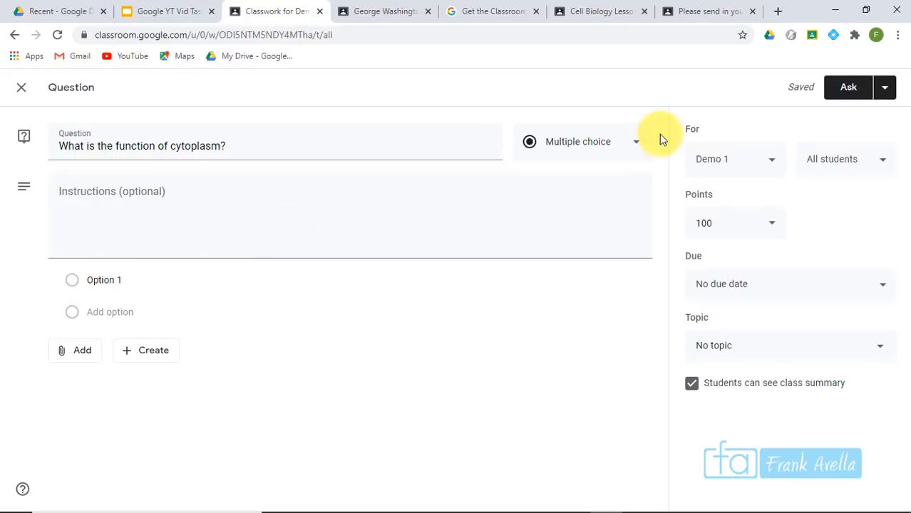
left_click(614, 149)
left_click(581, 111)
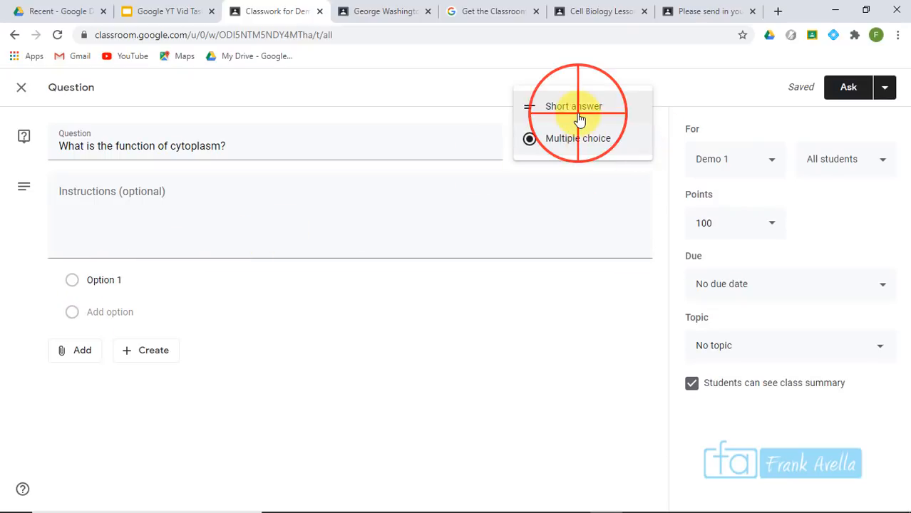
left_click(178, 216)
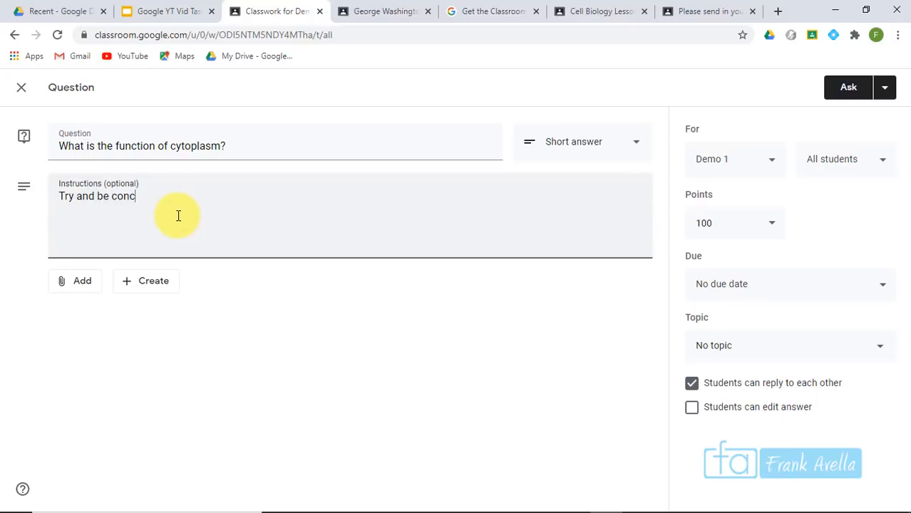
left_click(84, 283)
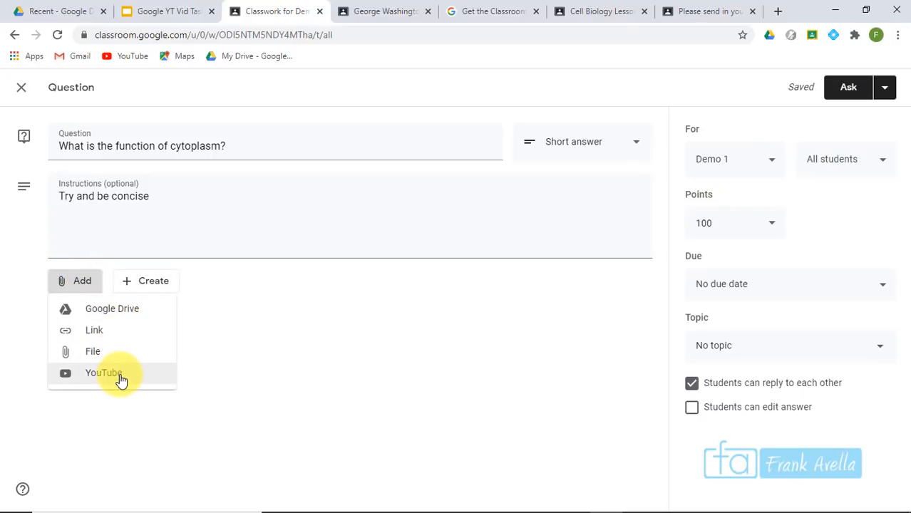
Attach the first 'Cytoplasm' YouTube video result to the question
left_click(121, 379)
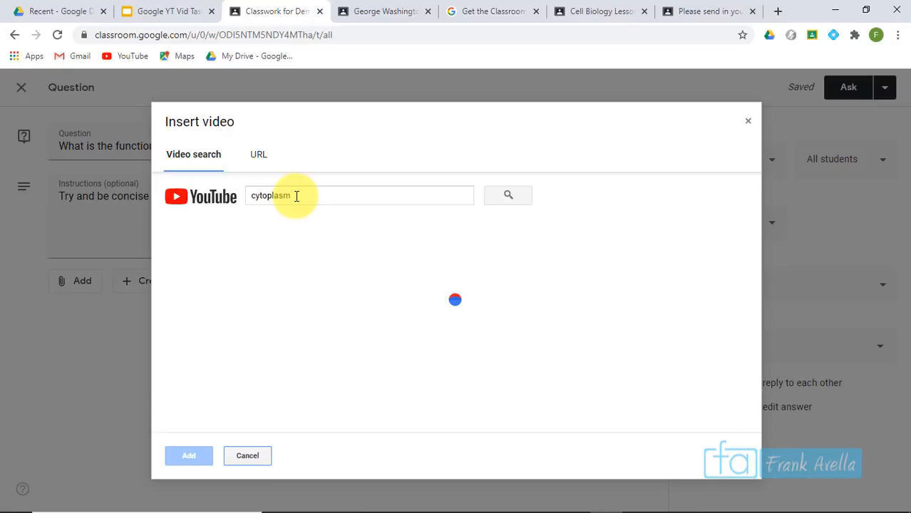
left_click(278, 248)
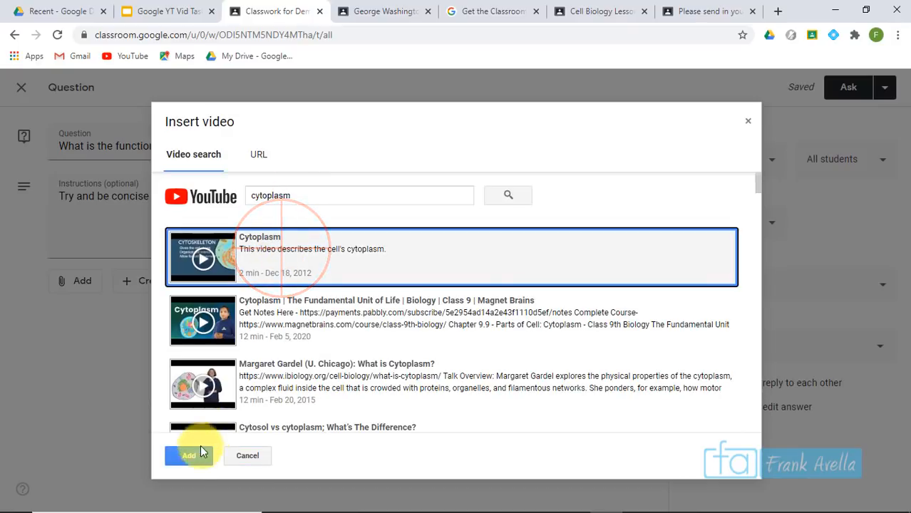
left_click(191, 456)
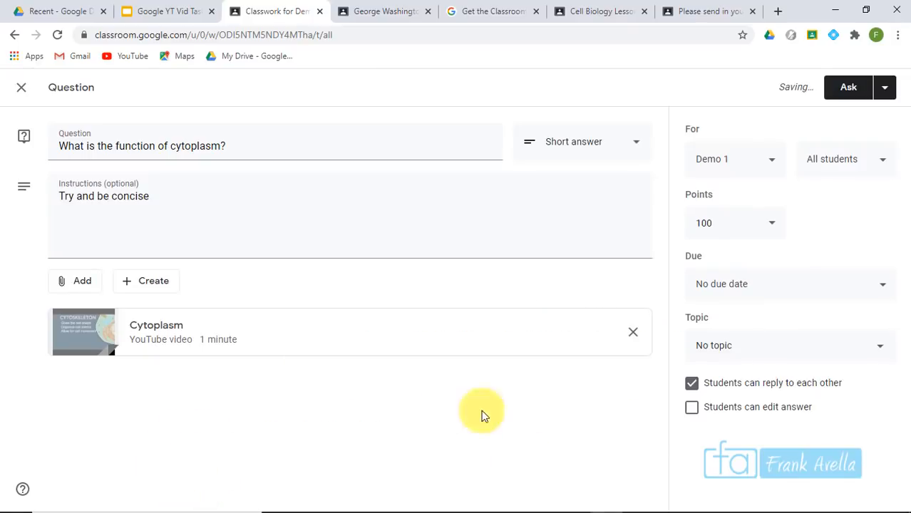
File the question under Biology, set it due July 7, and post it
left_click(763, 352)
left_click(765, 353)
left_click(775, 289)
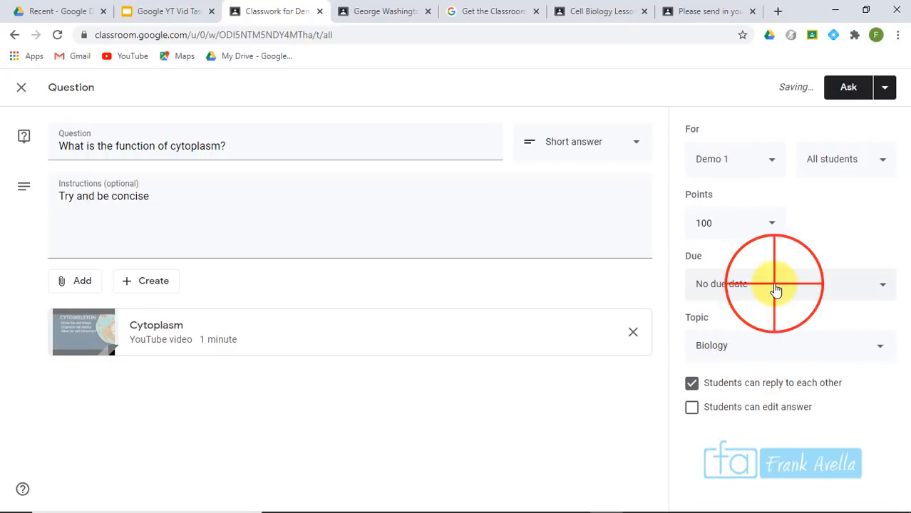
left_click(768, 335)
left_click(768, 430)
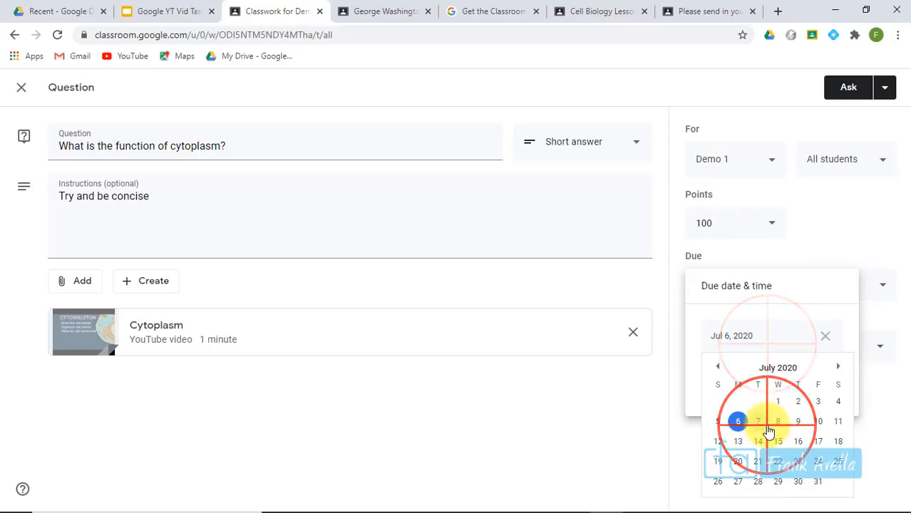
left_click(820, 219)
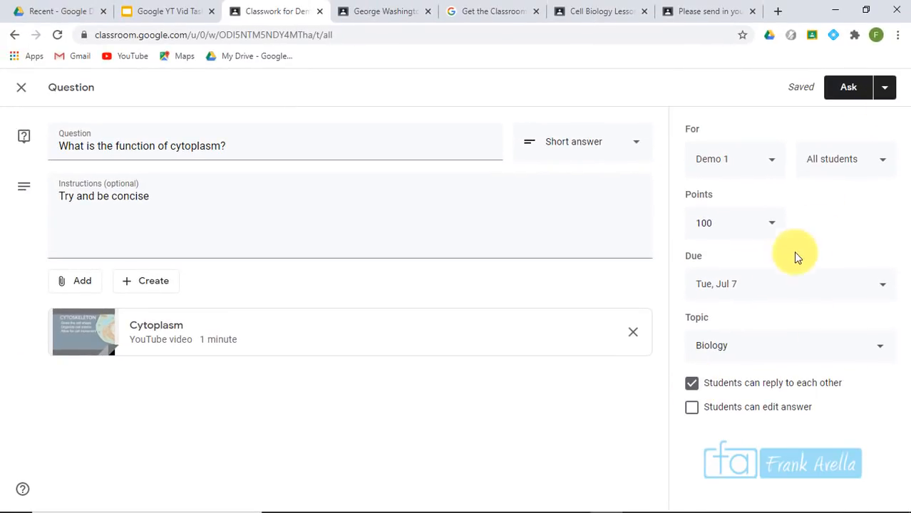
left_click(844, 91)
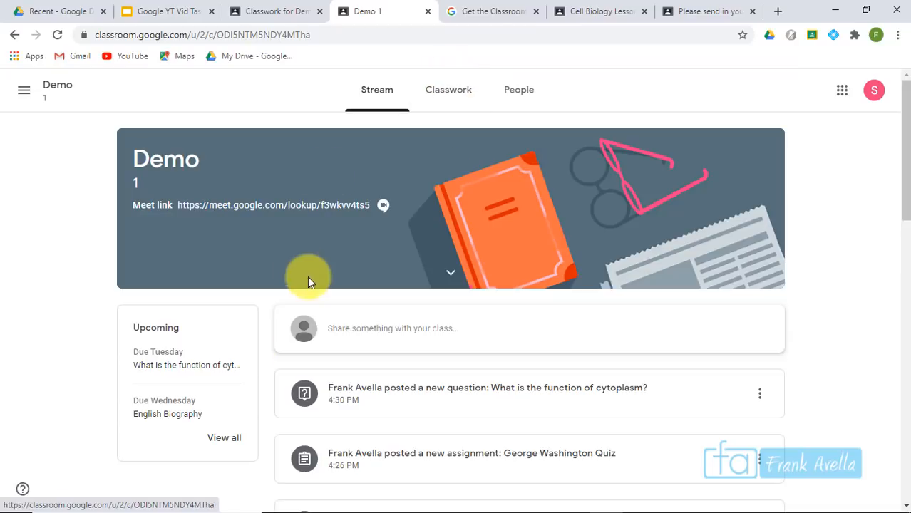
As the student, open the cytoplasm question and compare it with the teacher's edit view
left_click(202, 367)
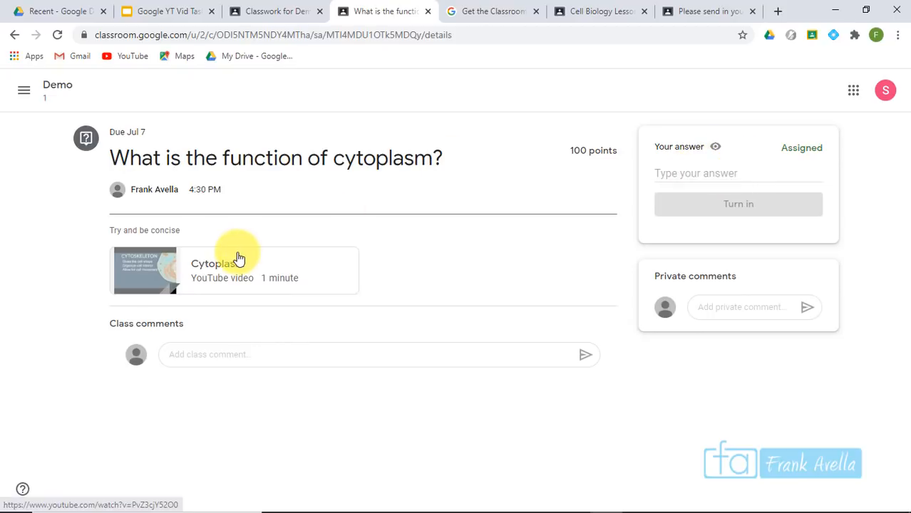
left_click_drag(109, 158, 421, 161)
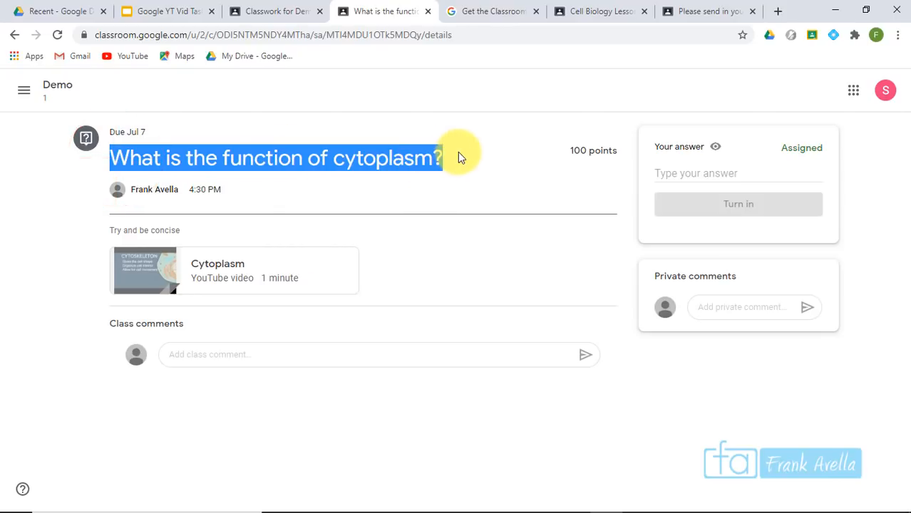
left_click_drag(179, 230, 113, 230)
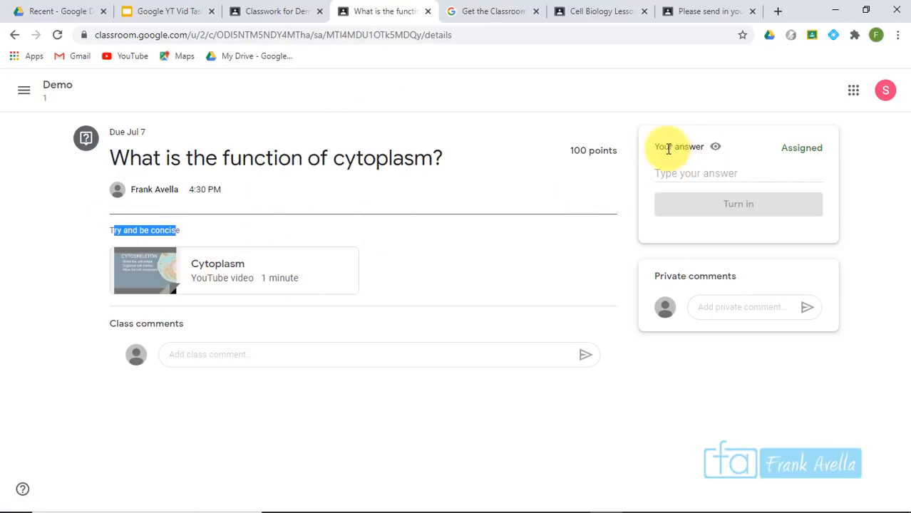
mouse_move(716, 149)
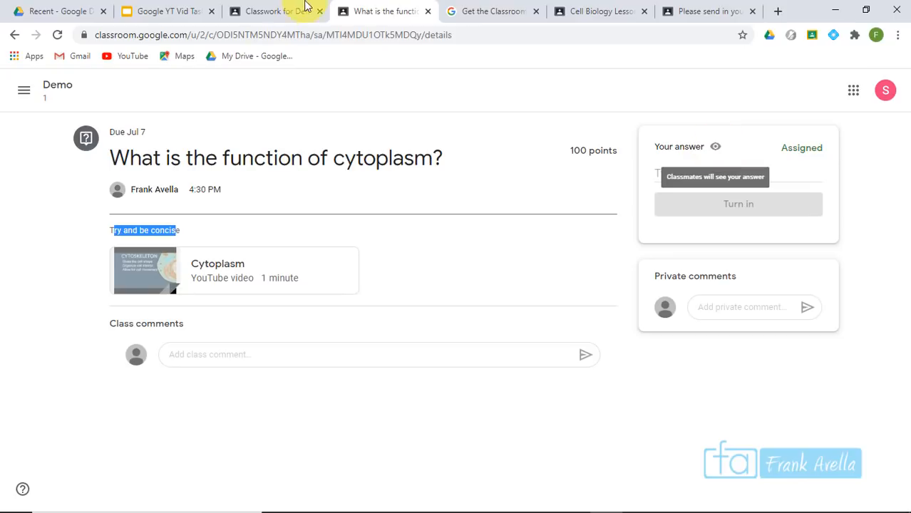
left_click(269, 12)
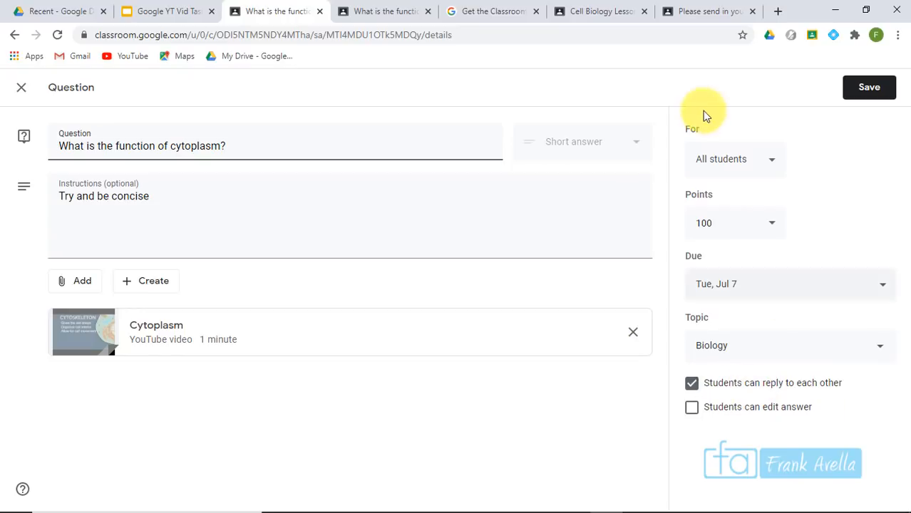
left_click(372, 11)
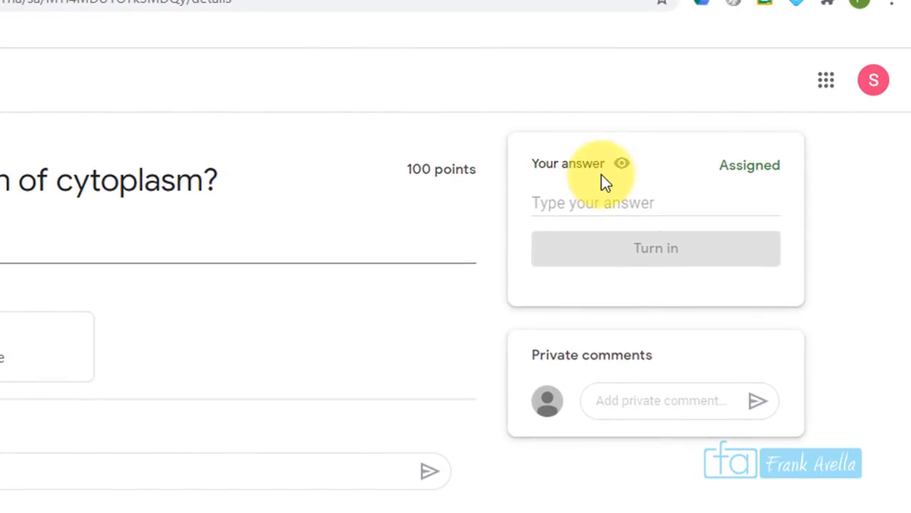
mouse_move(624, 166)
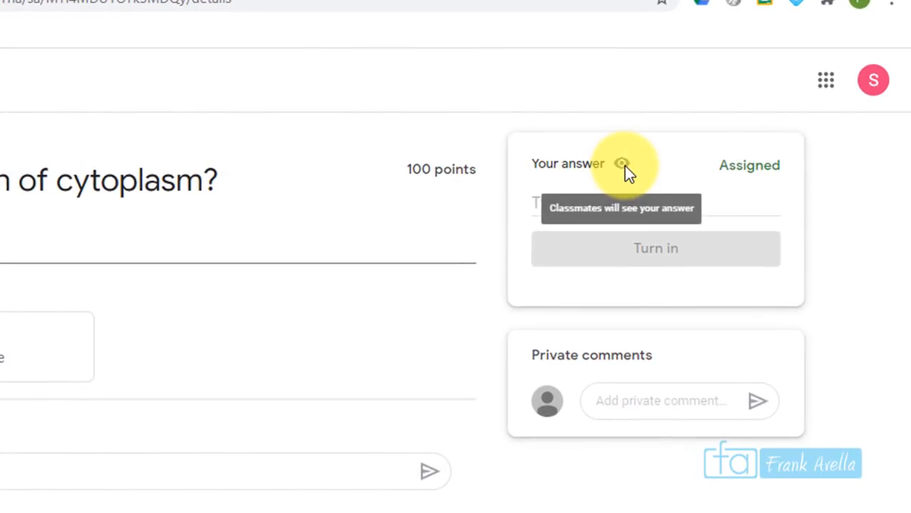
As the student, answer 'It keep the organelles living' and choose Turn in
left_click(560, 204)
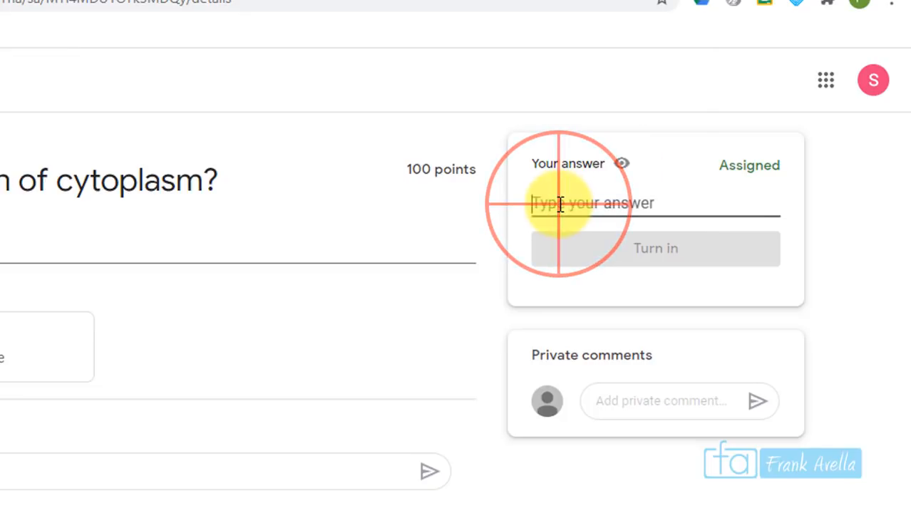
type("It keep the organelles living")
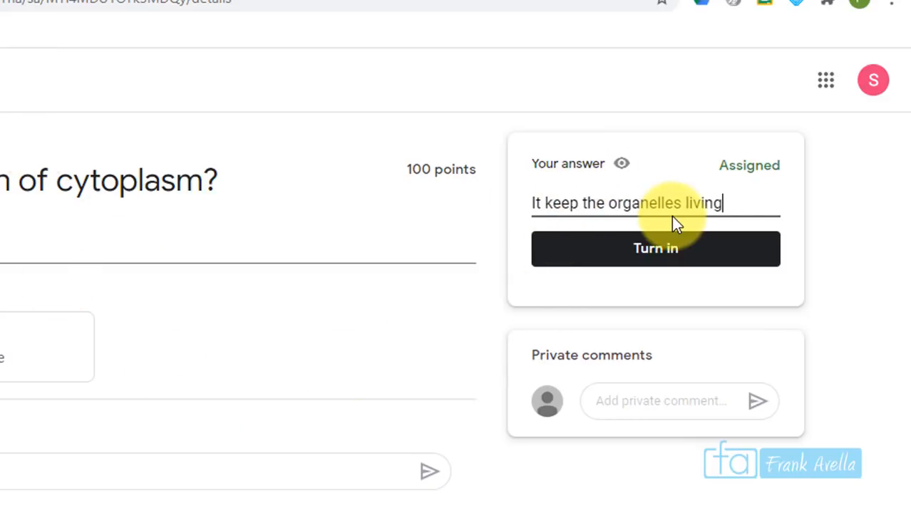
left_click(667, 249)
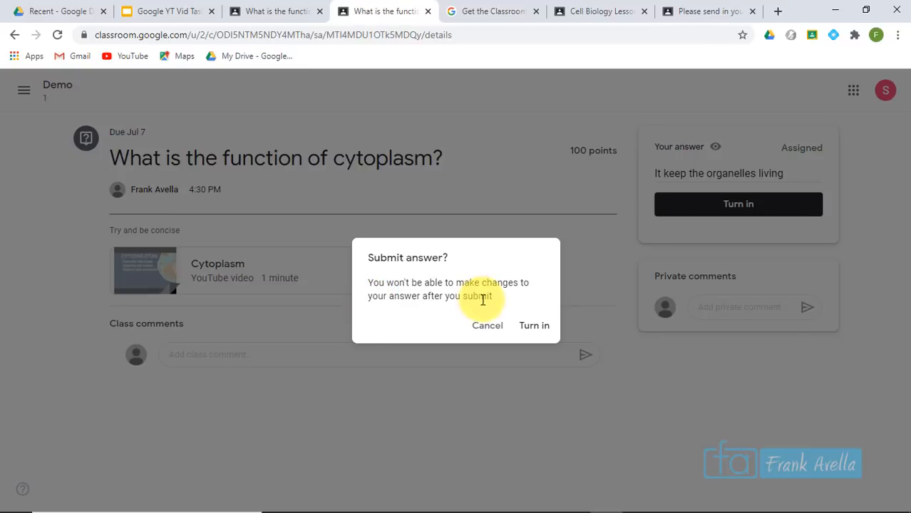
Check the teacher's answer-editing setting, then confirm turning in the answer
left_click(282, 14)
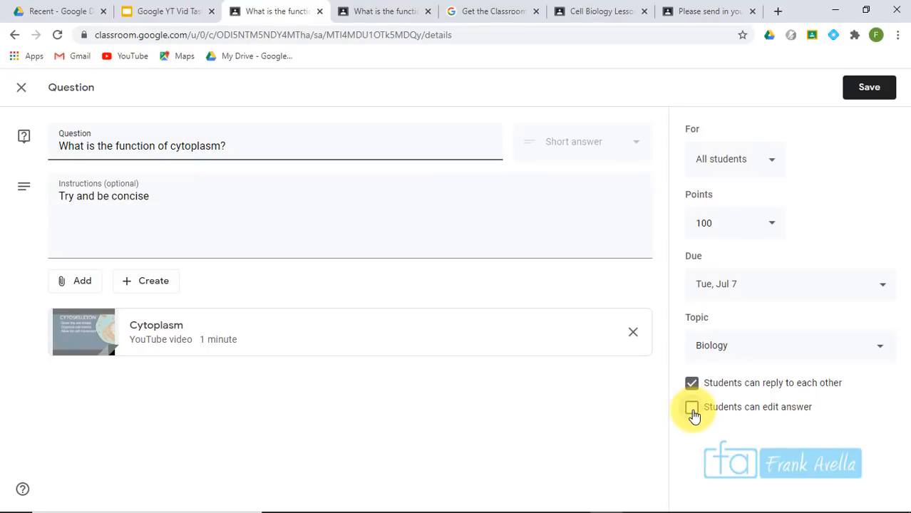
left_click(399, 13)
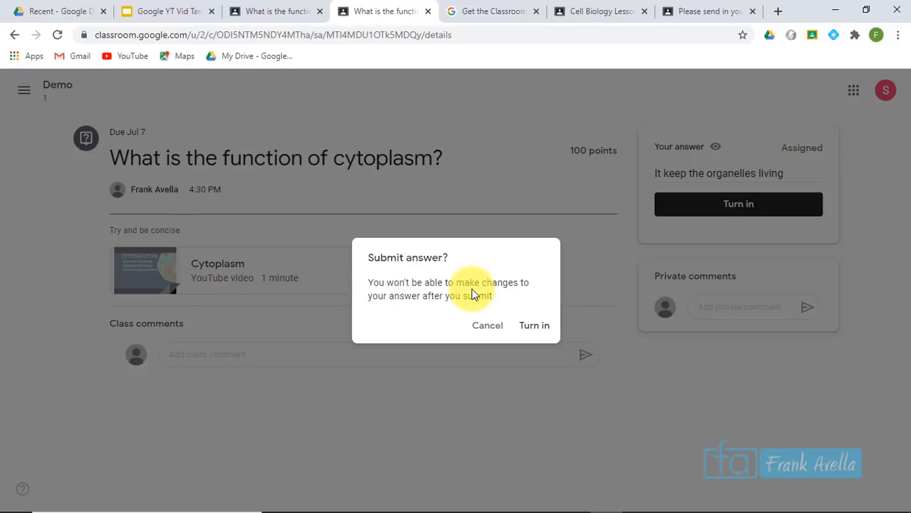
left_click(534, 326)
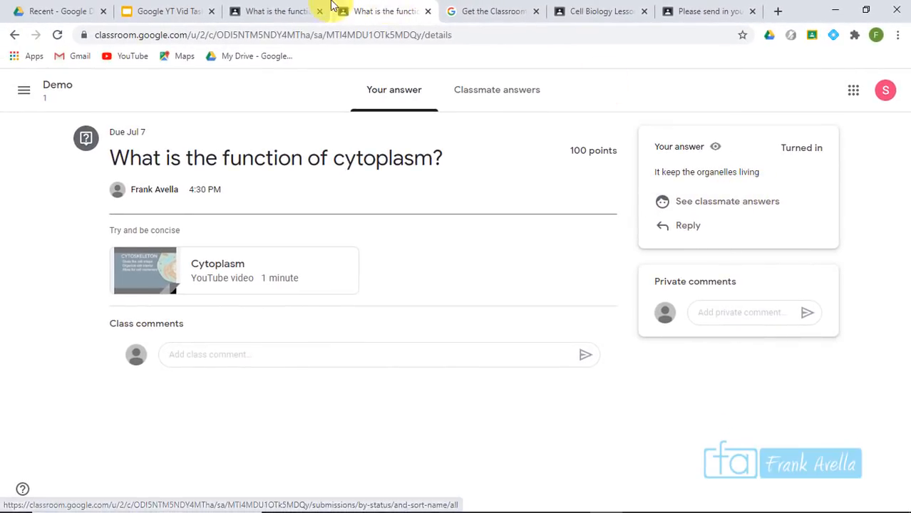
left_click(276, 11)
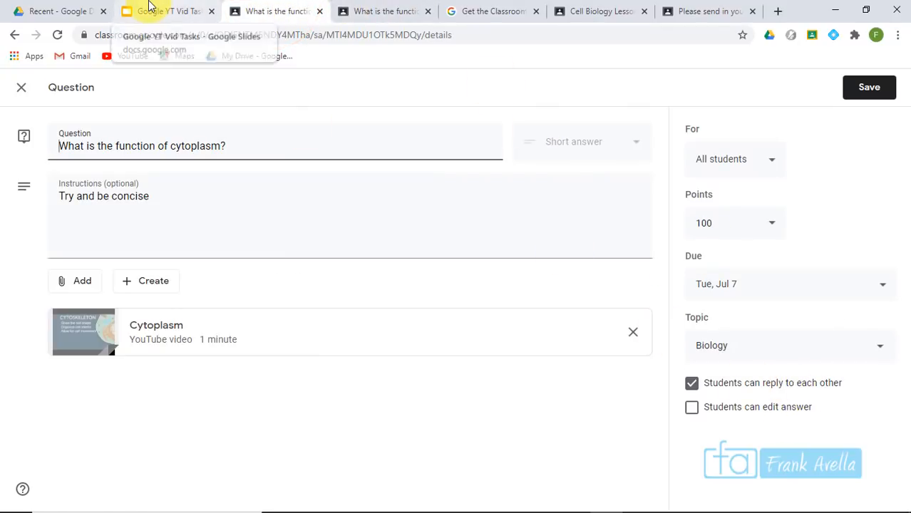
Close the question editor and start a new question from the Classwork page
left_click(276, 10)
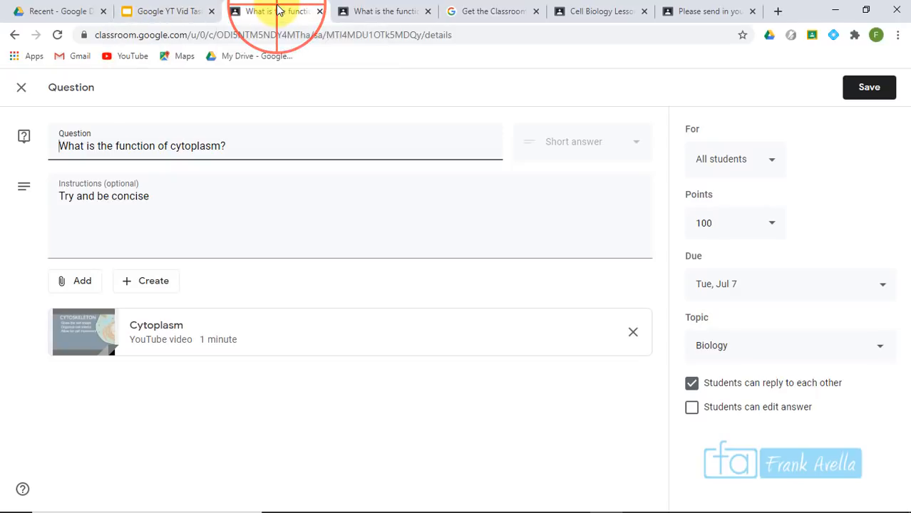
left_click(21, 87)
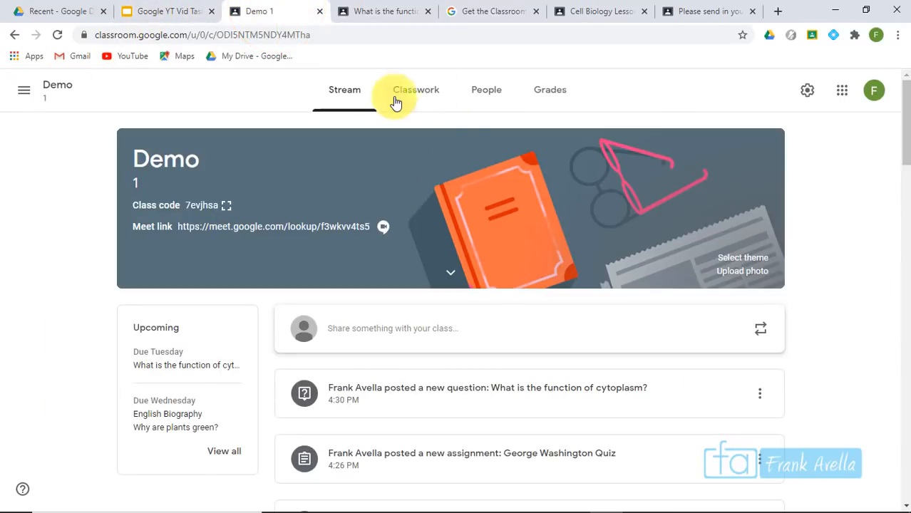
left_click(430, 99)
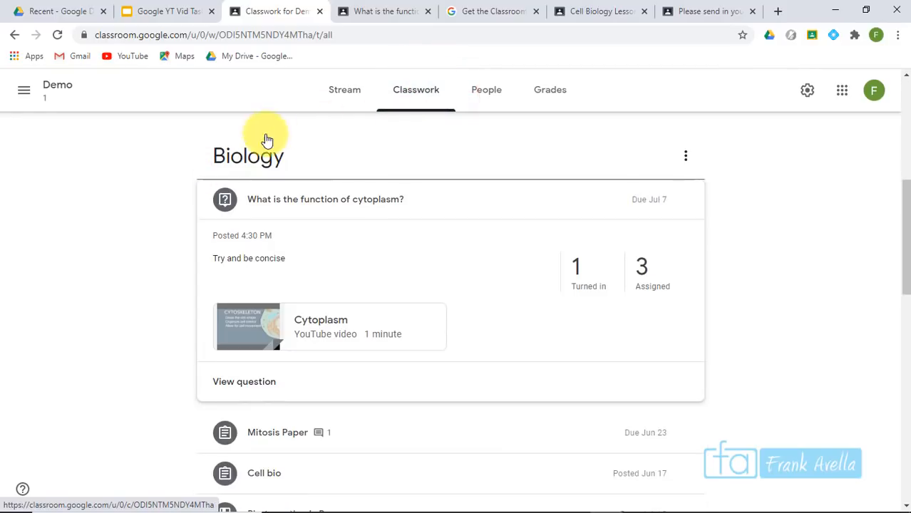
left_click_drag(900, 207, 900, 71)
left_click(242, 138)
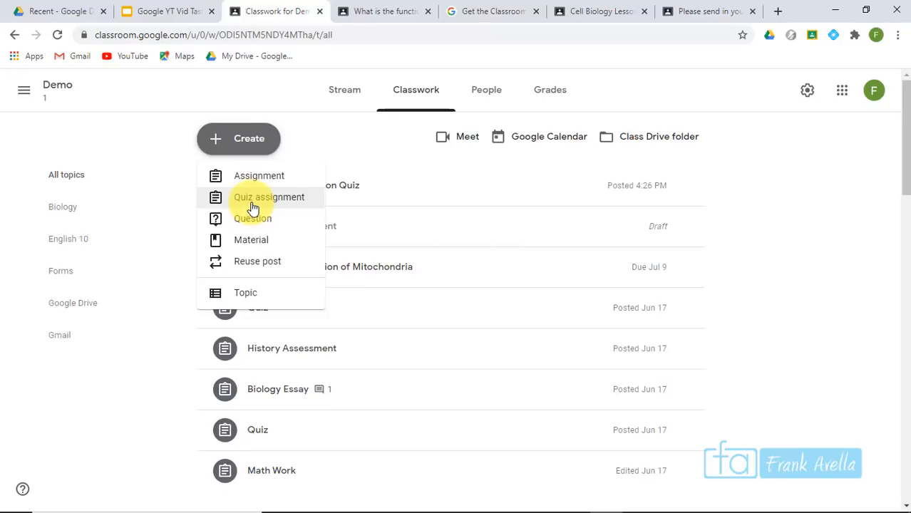
left_click(250, 218)
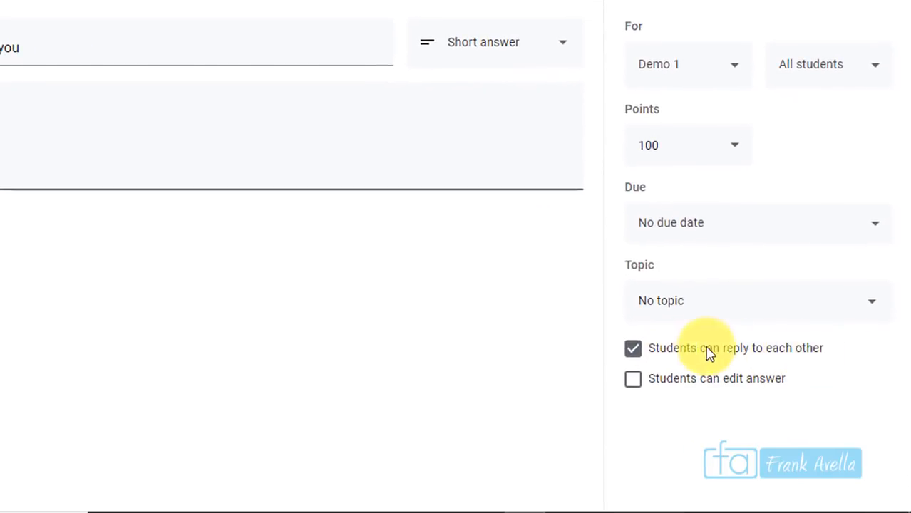
Turn off student replies, allow answer editing, and post 'What does Gravity mean to you'
left_click(634, 349)
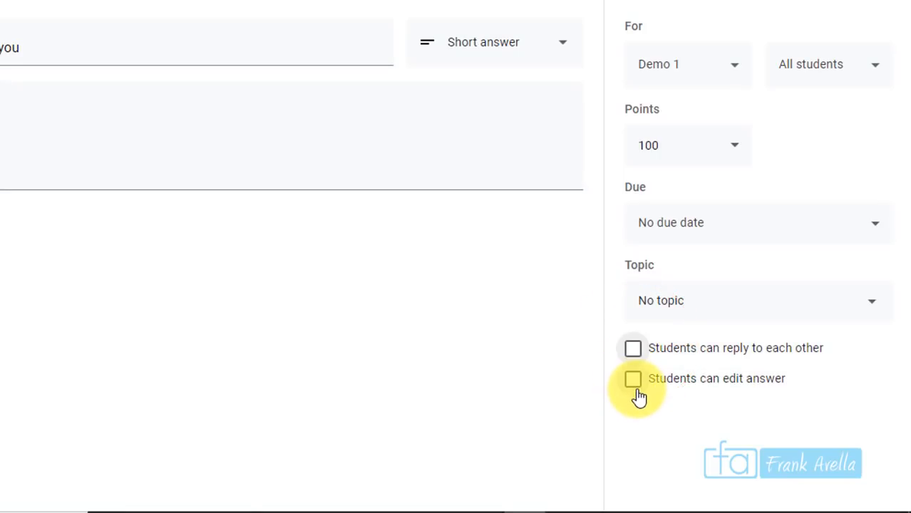
left_click(632, 381)
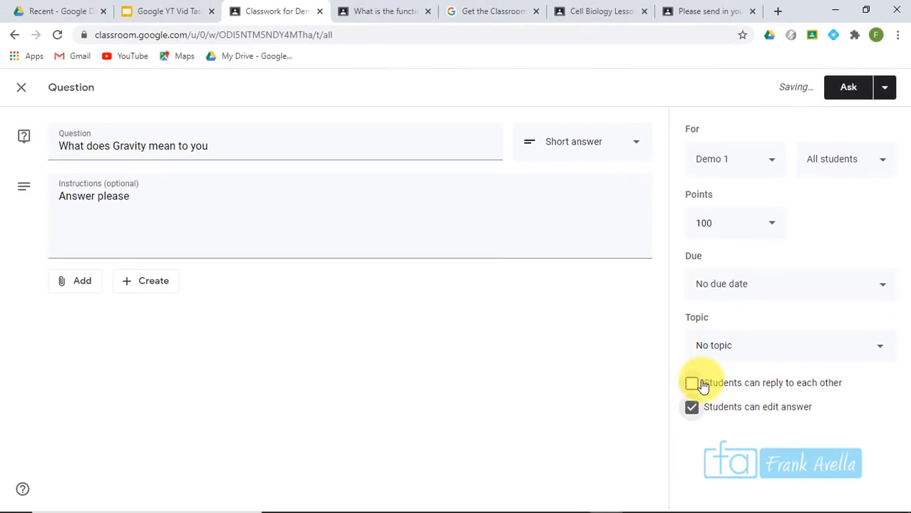
left_click(854, 95)
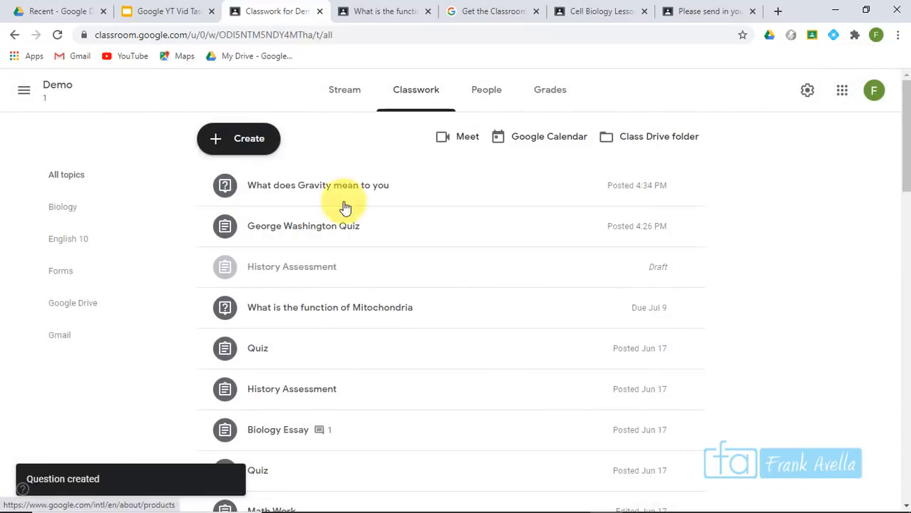
As the teacher, open the Gravity question's Edit view
left_click(367, 187)
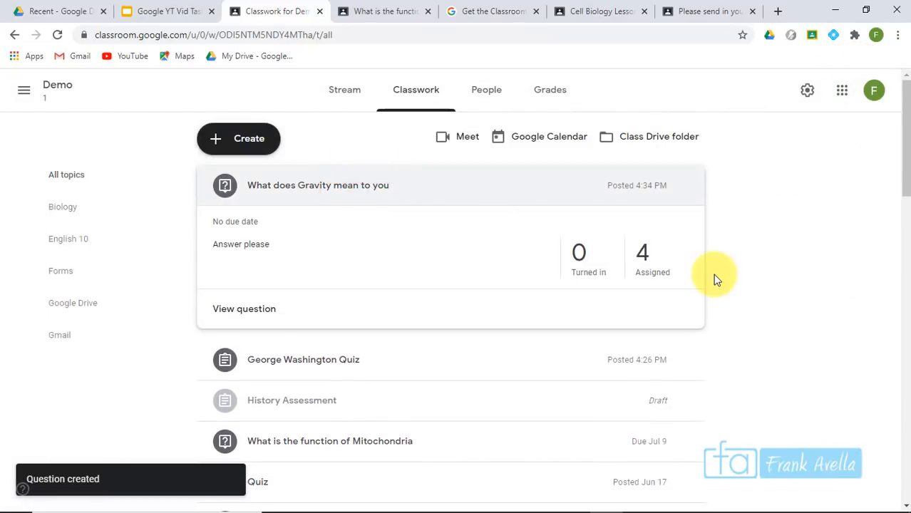
left_click(685, 186)
left_click(660, 214)
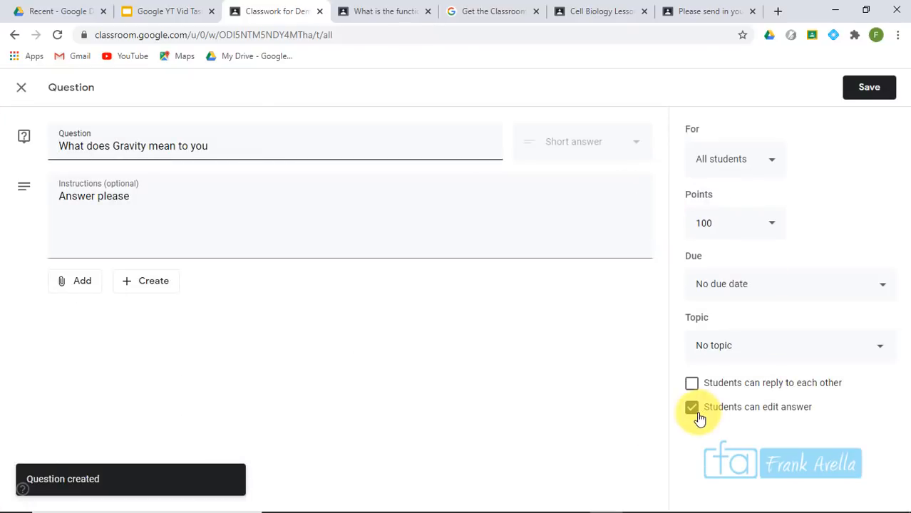
As the student, open the Gravity question from the Demo 1 Classwork list
left_click(369, 9)
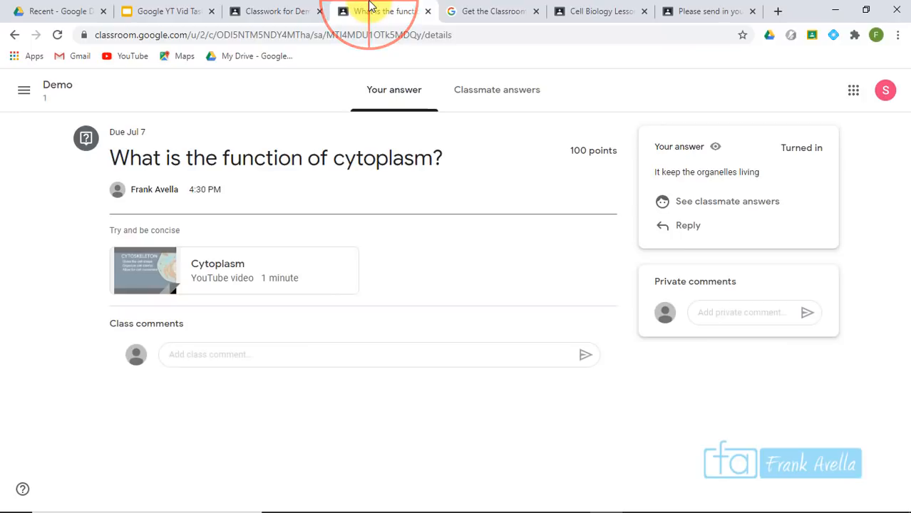
left_click(39, 88)
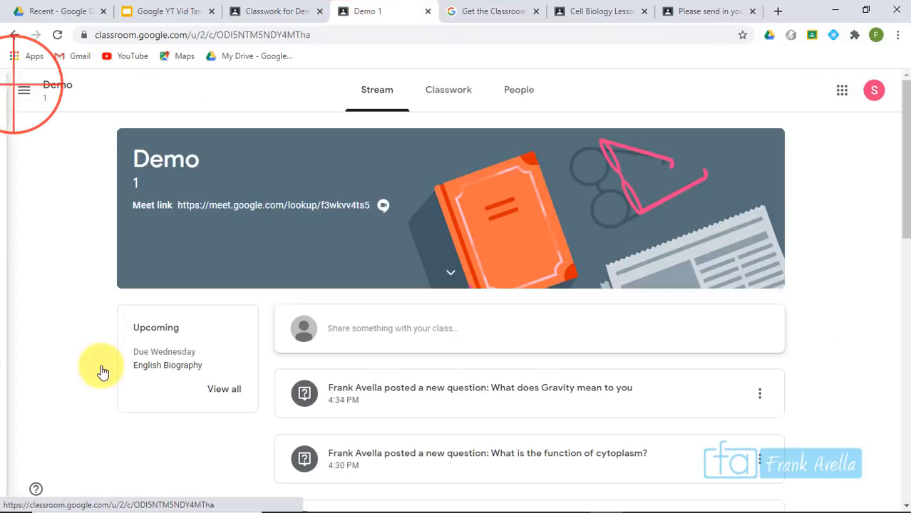
left_click(457, 99)
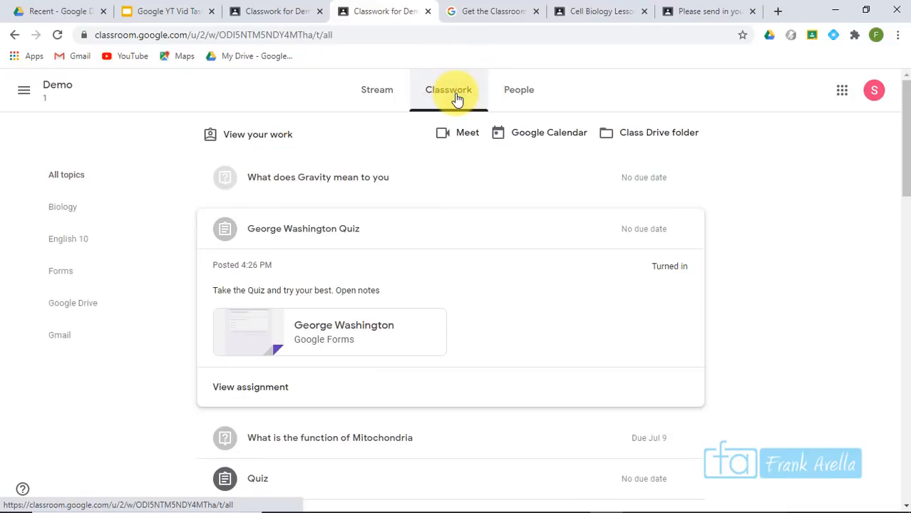
left_click(322, 189)
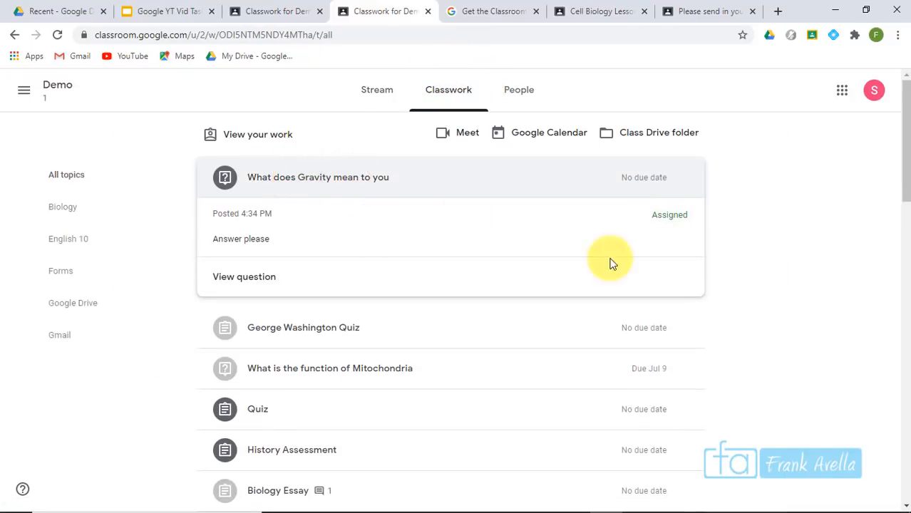
left_click(268, 278)
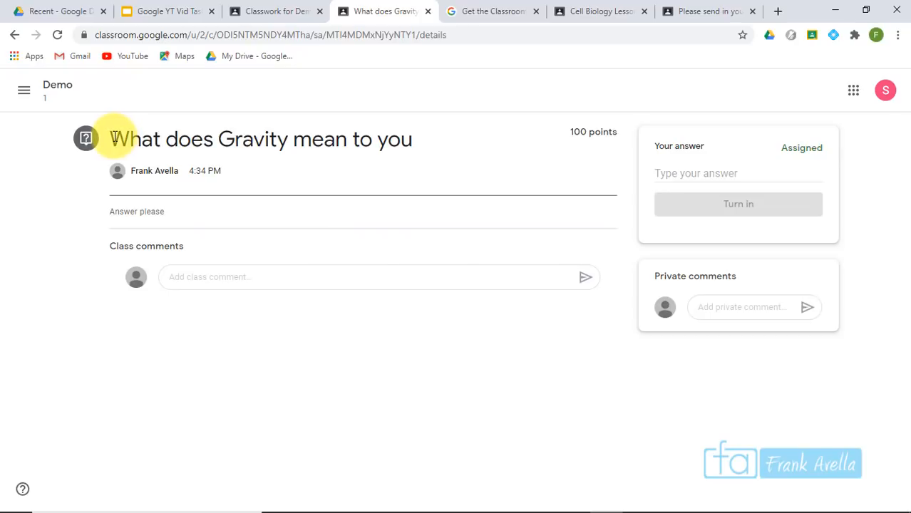
Answer the Gravity question with 'It means that things fall' and turn it in
left_click(711, 169)
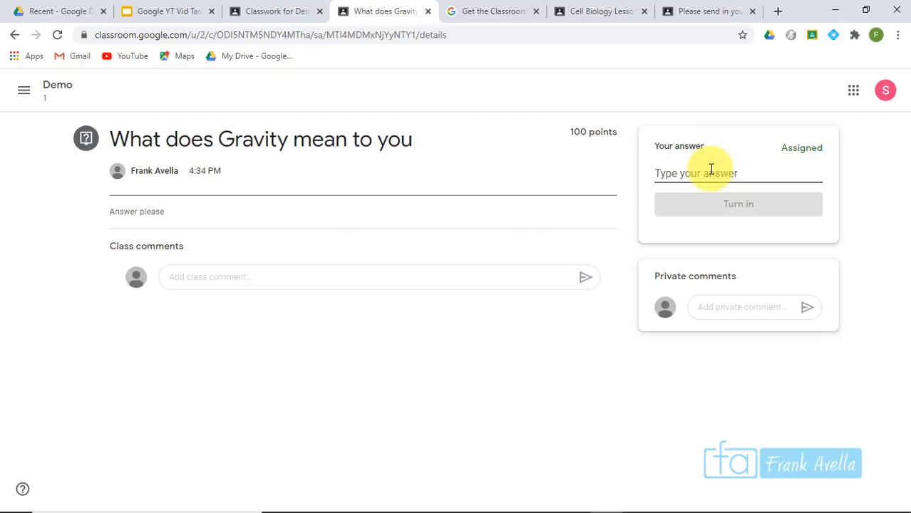
type("It means that things fall")
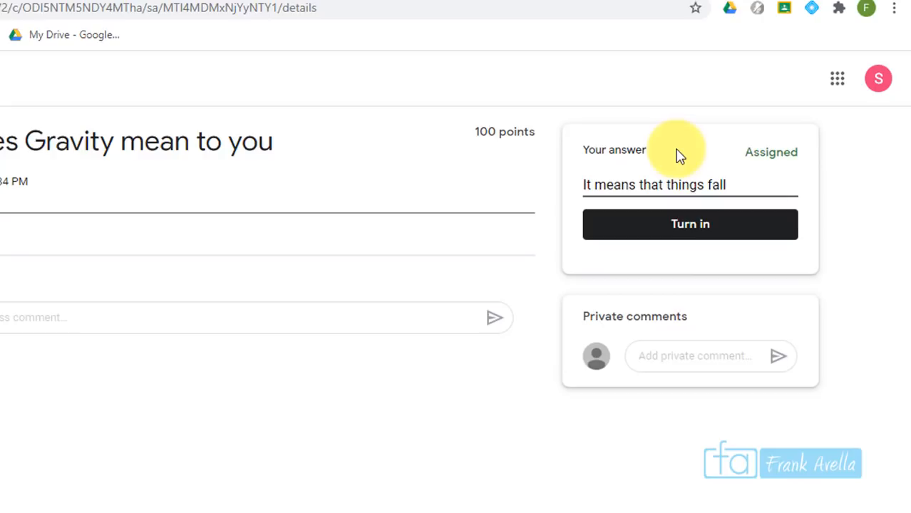
left_click(680, 238)
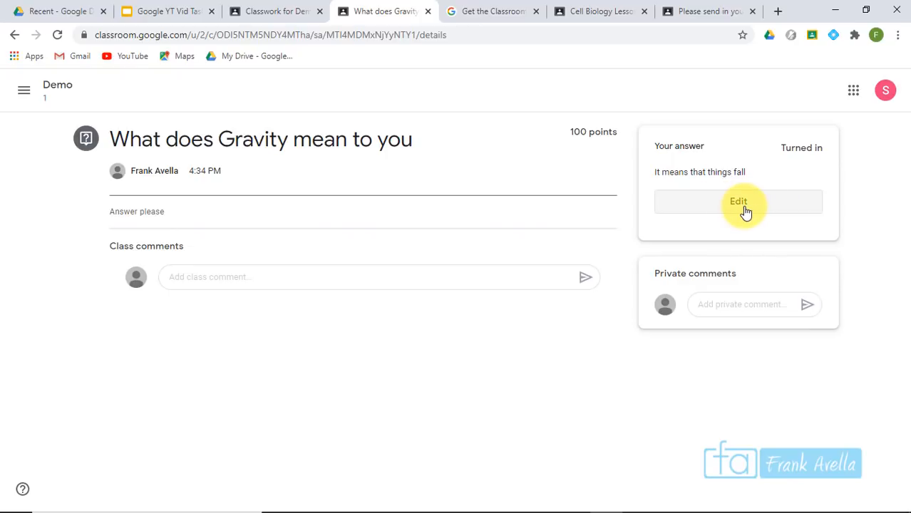
Confirm answer editing is allowed, then extend the Gravity answer with 'because larger object bring smaller object to it.'
left_click(292, 10)
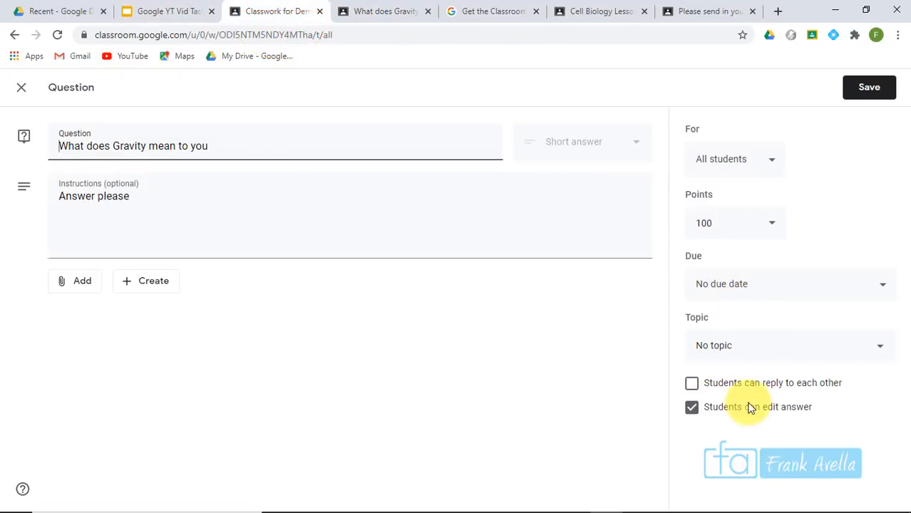
left_click(364, 12)
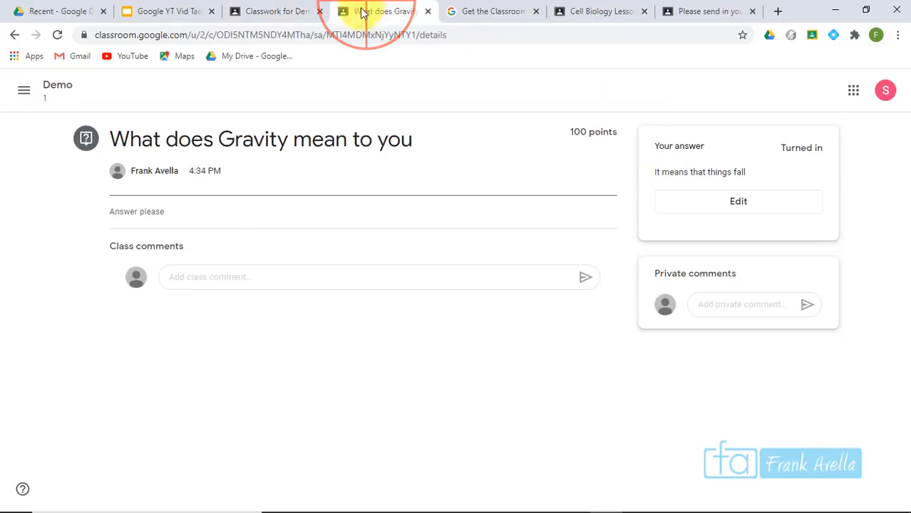
left_click(736, 198)
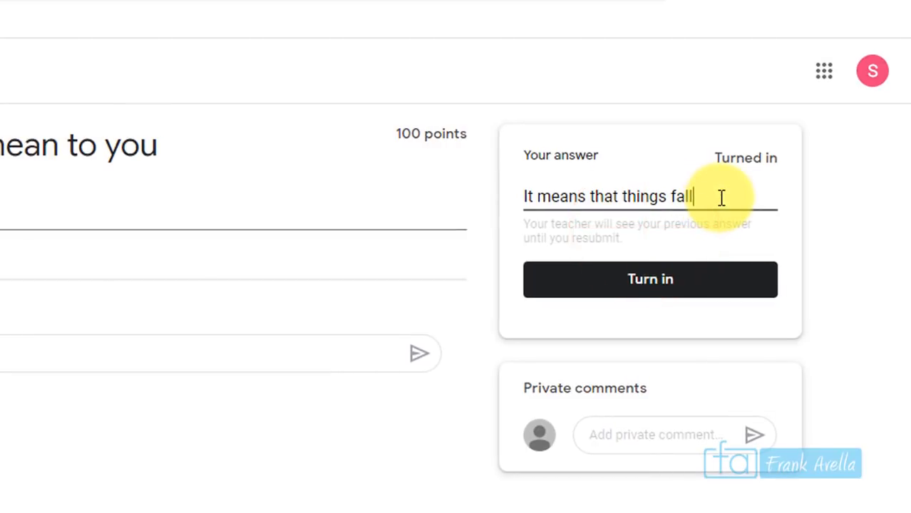
type("because larger object bring smaller object to it.")
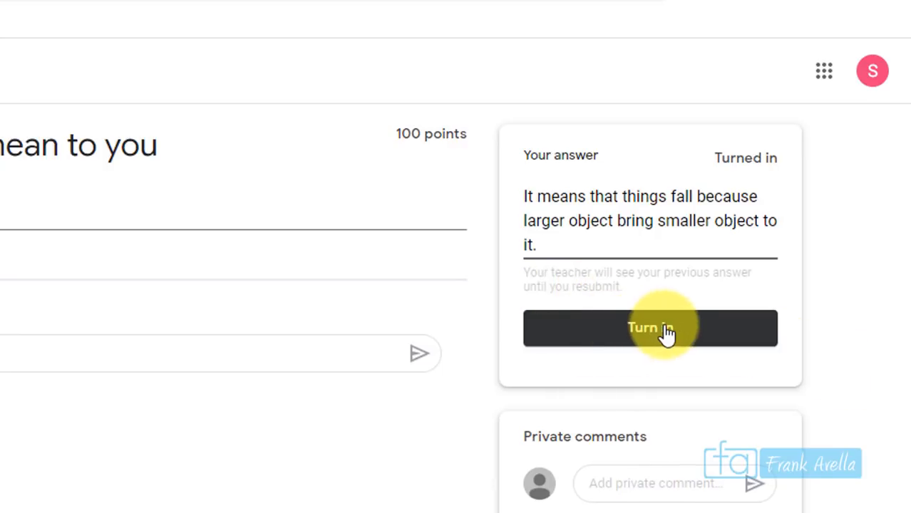
left_click(528, 275)
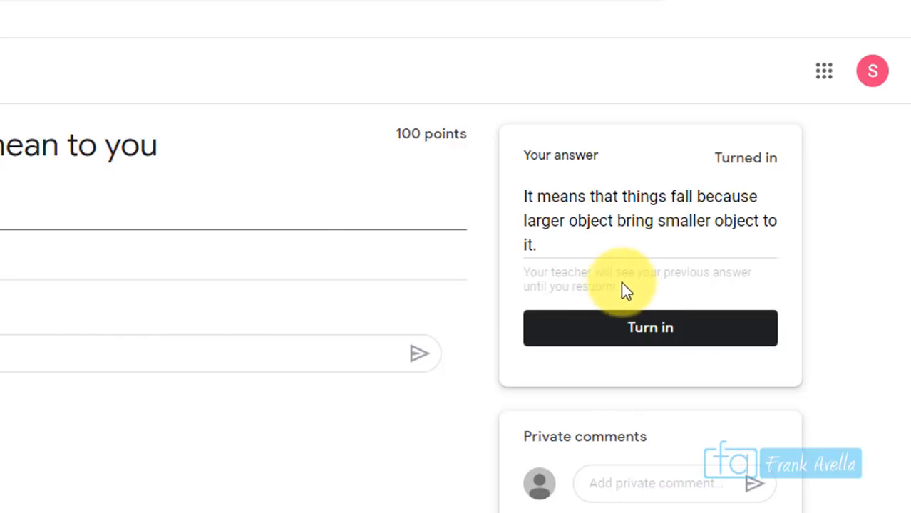
Resubmit the extended Gravity answer and reopen it for editing
left_click(676, 333)
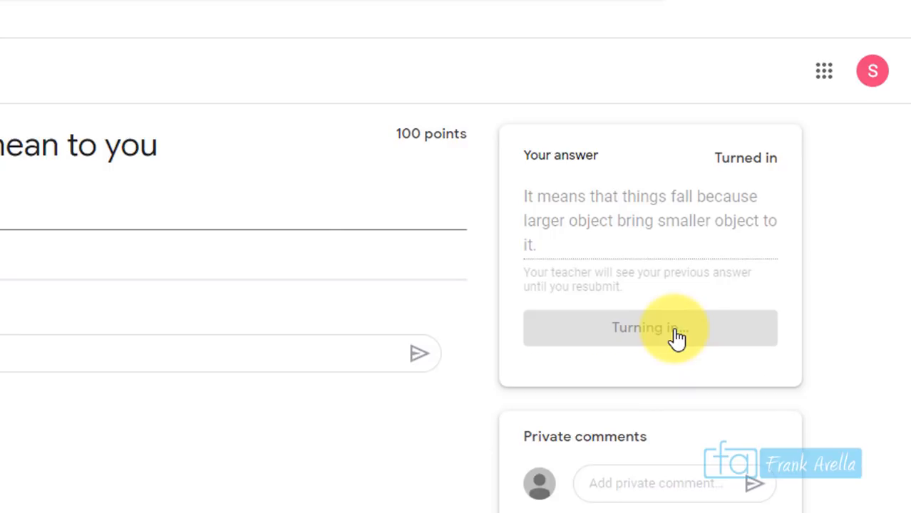
left_click(685, 271)
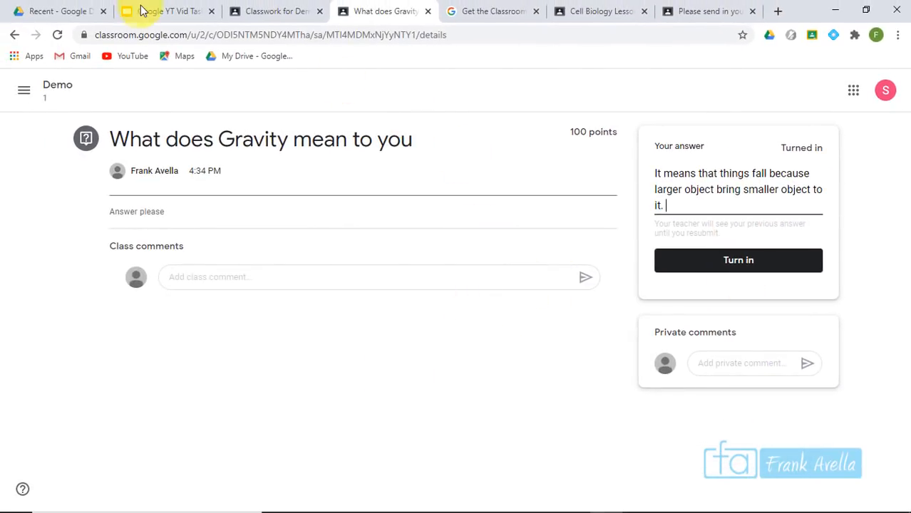
left_click(199, 22)
Mark topic 33, Form Integration, on the slide and close Classroom's unfinished assignment form
left_click(561, 254)
left_click_drag(558, 275, 678, 276)
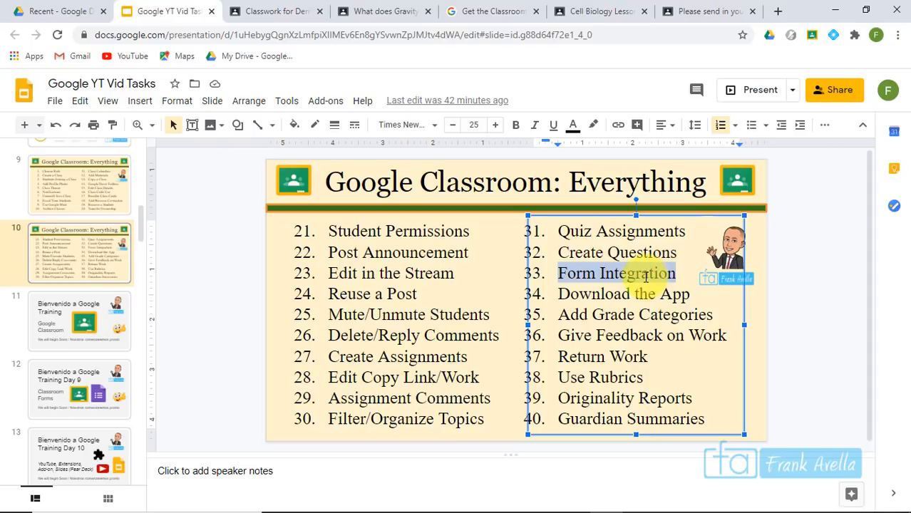
key("ctrl+Tab")
left_click(28, 91)
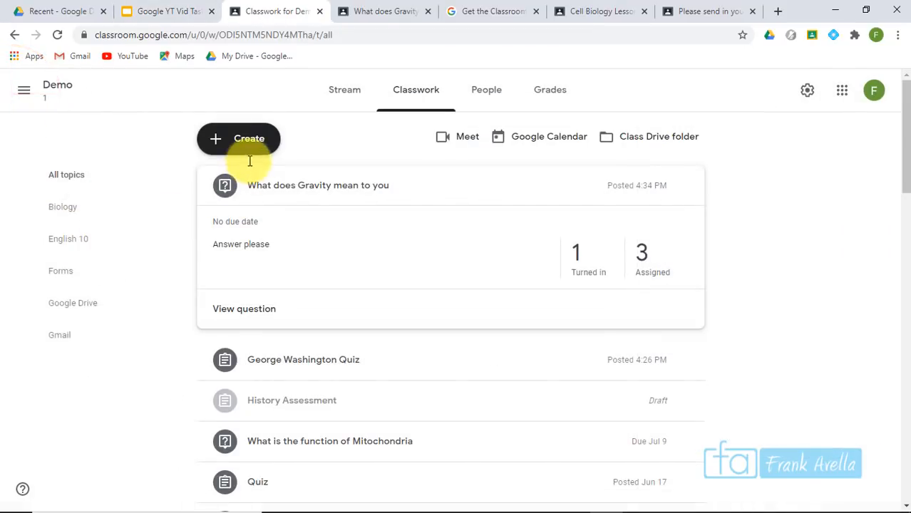
Create a new assignment titled 'Survey for Chess Club' with instructions 'Take the survey'
left_click(257, 150)
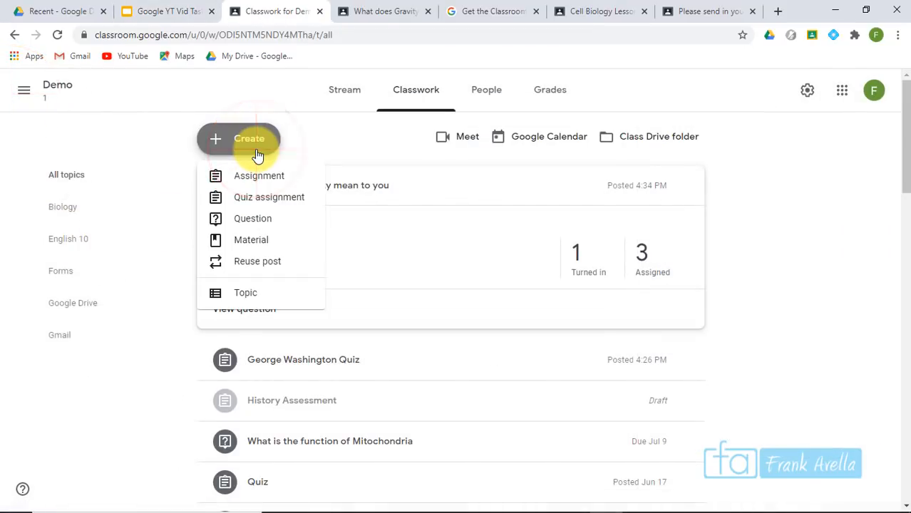
left_click(253, 178)
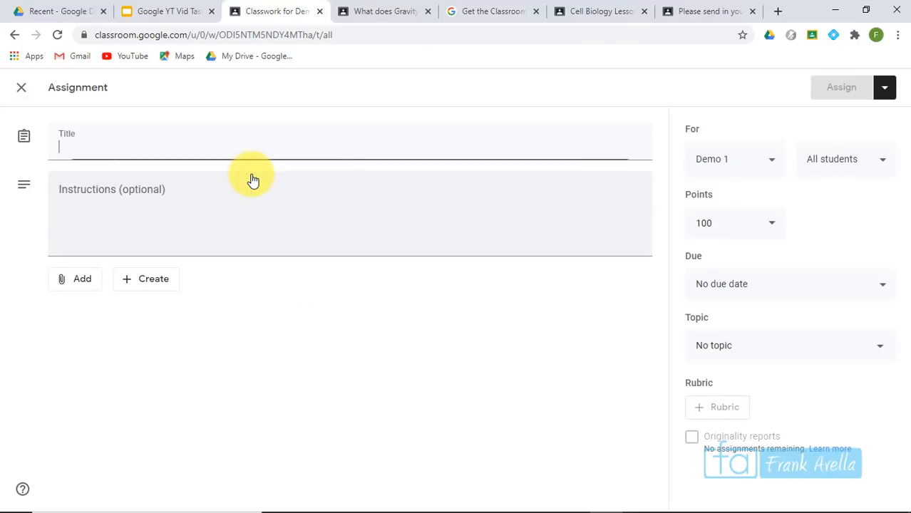
left_click(195, 186)
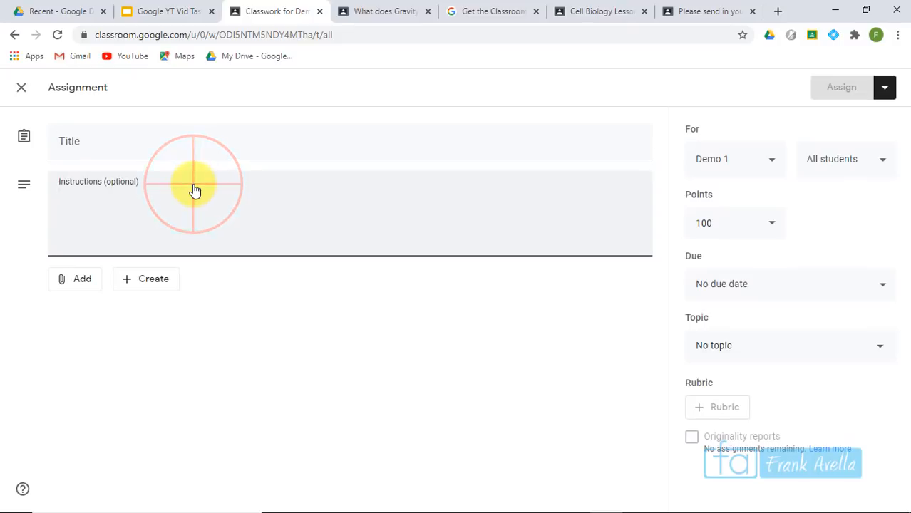
left_click(201, 153)
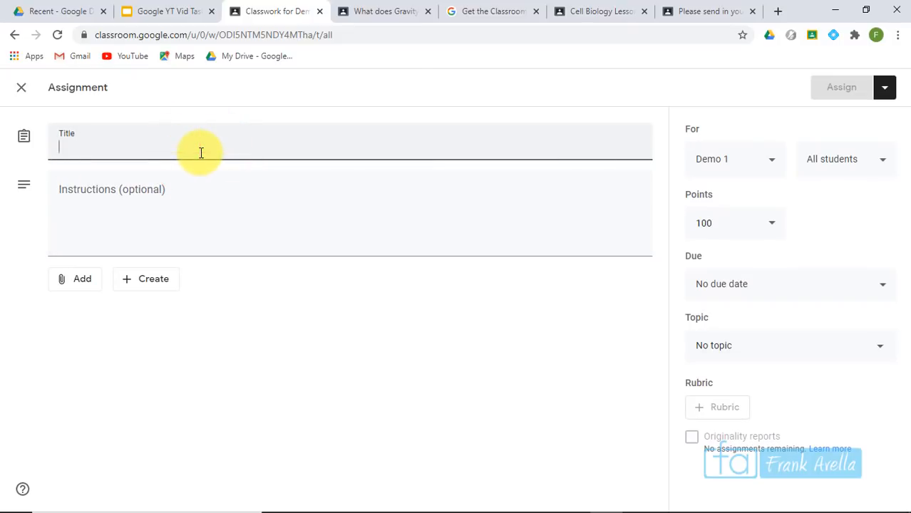
type("Survey for Chess Club")
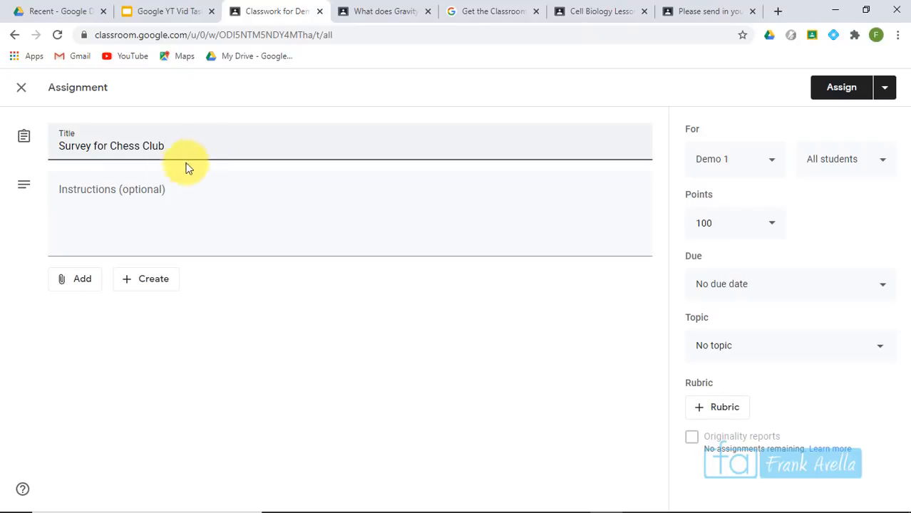
left_click(162, 191)
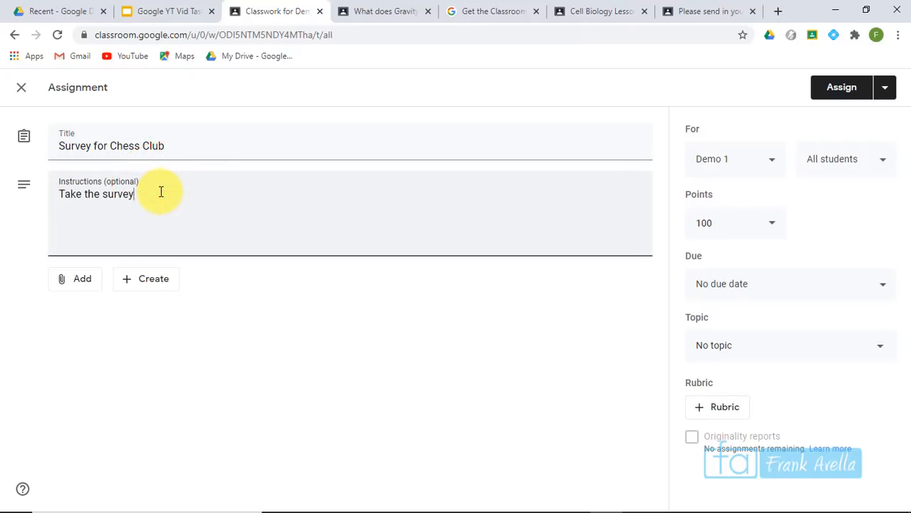
Attach the Lesson Survey form from Google Drive
left_click(84, 283)
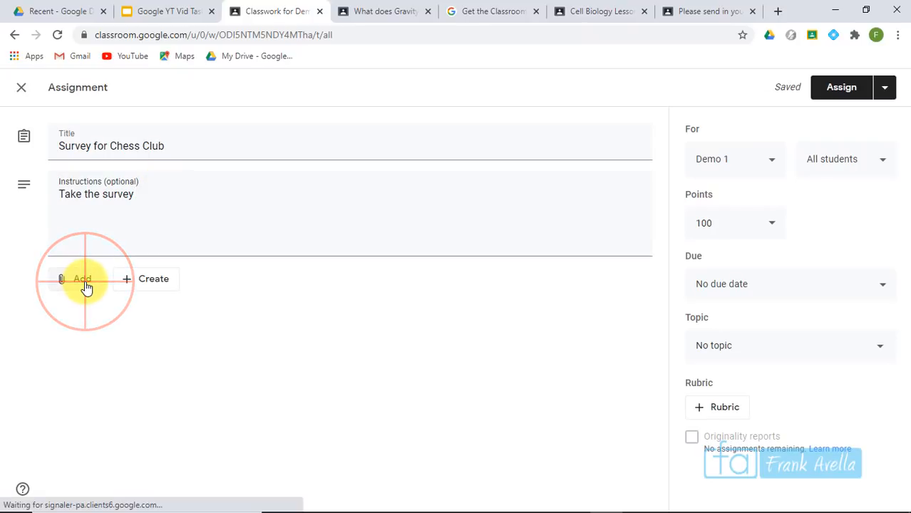
left_click(99, 318)
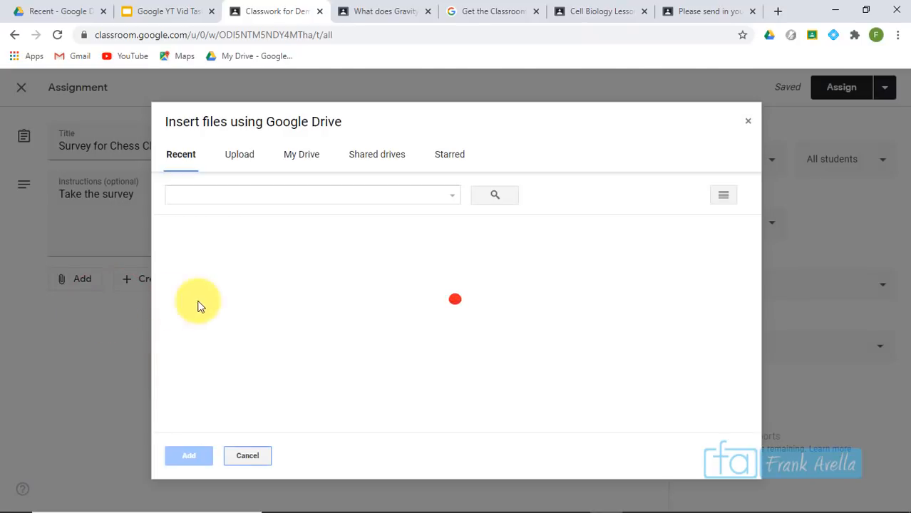
left_click(265, 197)
type("sr")
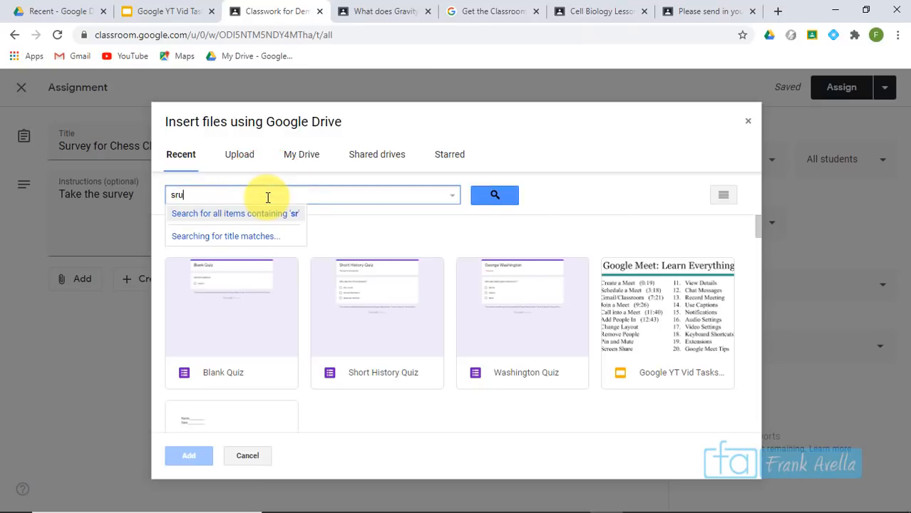
key("BackSpace")
type("u")
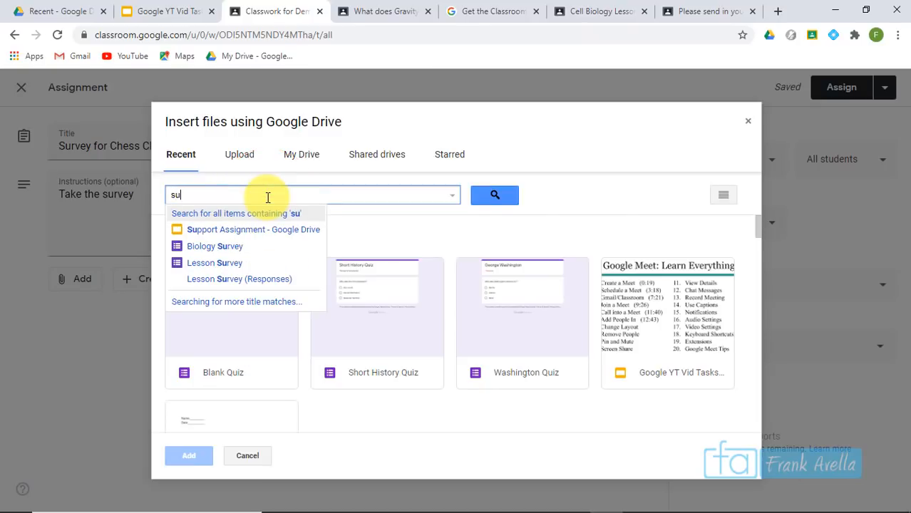
left_click(228, 265)
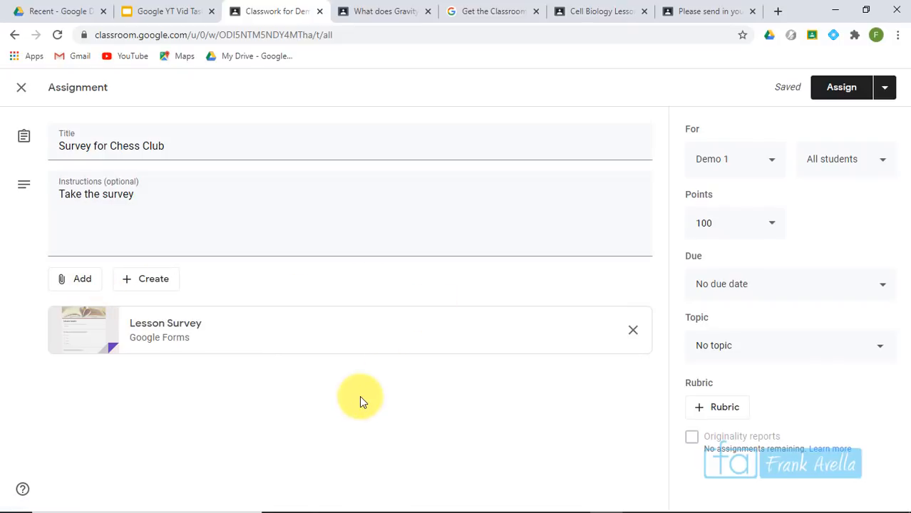
Make the assignment ungraded and close it, keeping it as a draft
left_click(773, 228)
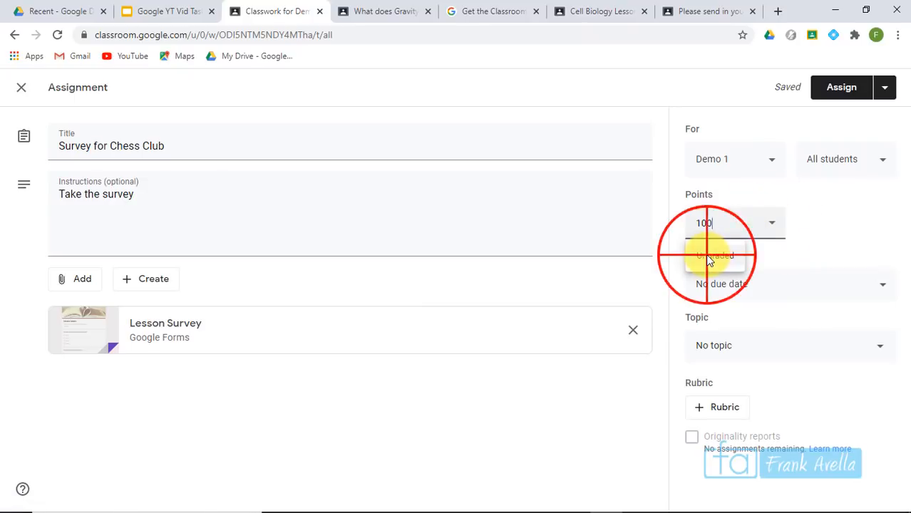
left_click(708, 256)
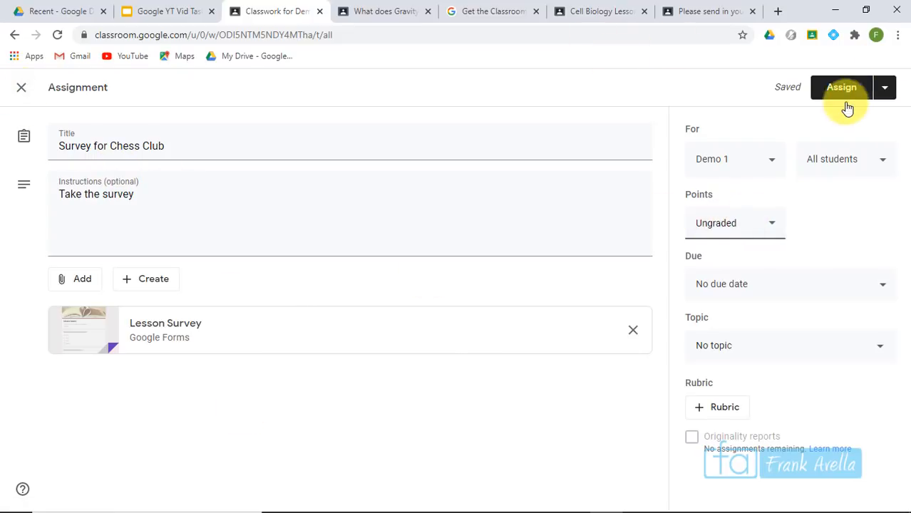
left_click(24, 89)
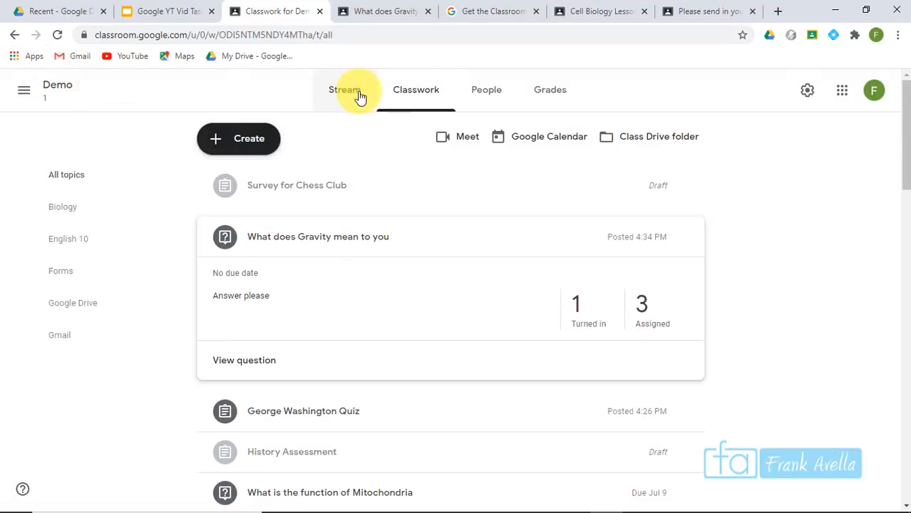
left_click(338, 101)
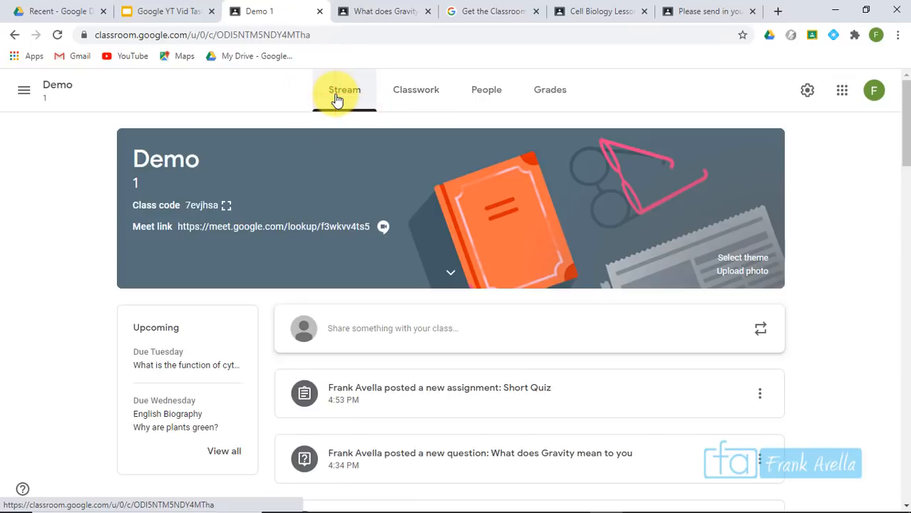
Start a new class material post with the Biology Survey form attached from Drive
left_click(416, 102)
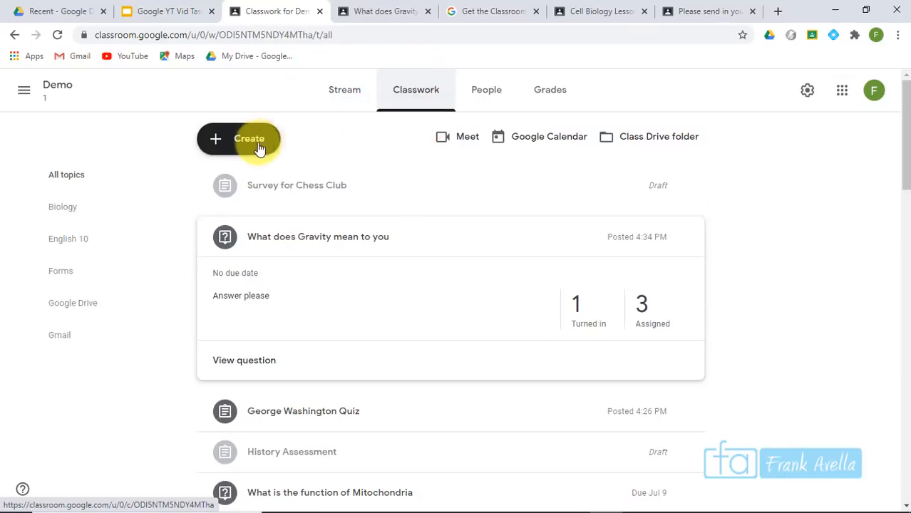
left_click(247, 140)
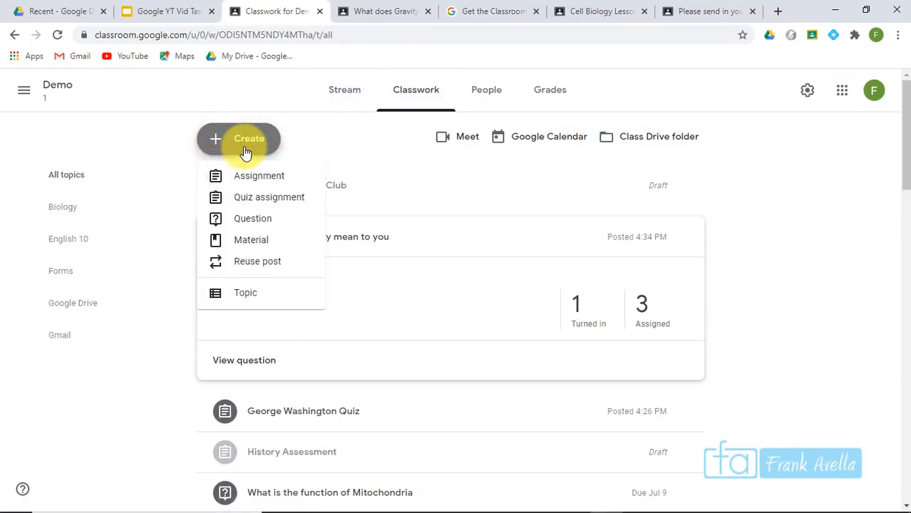
left_click(260, 242)
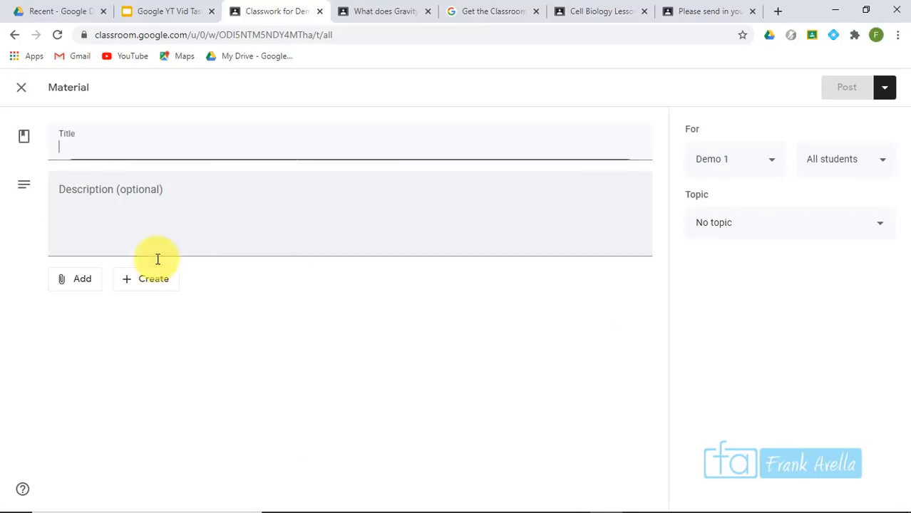
left_click(85, 285)
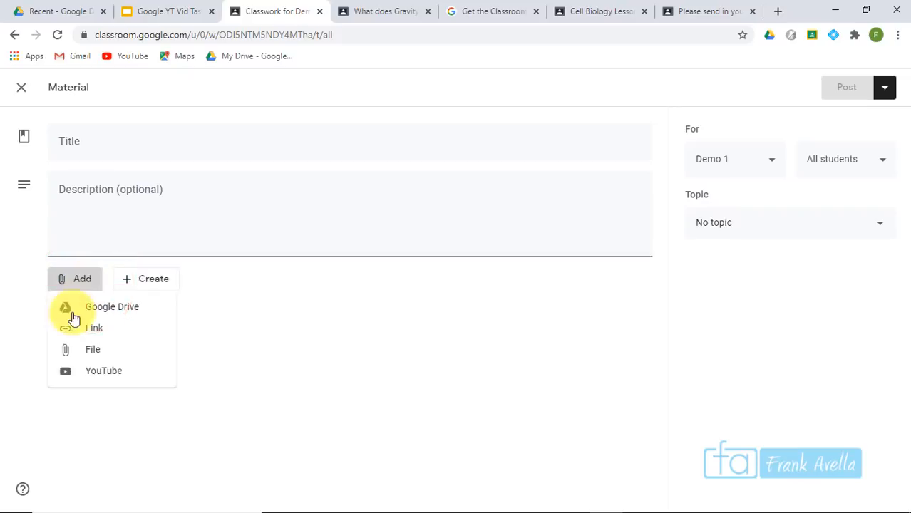
left_click(126, 307)
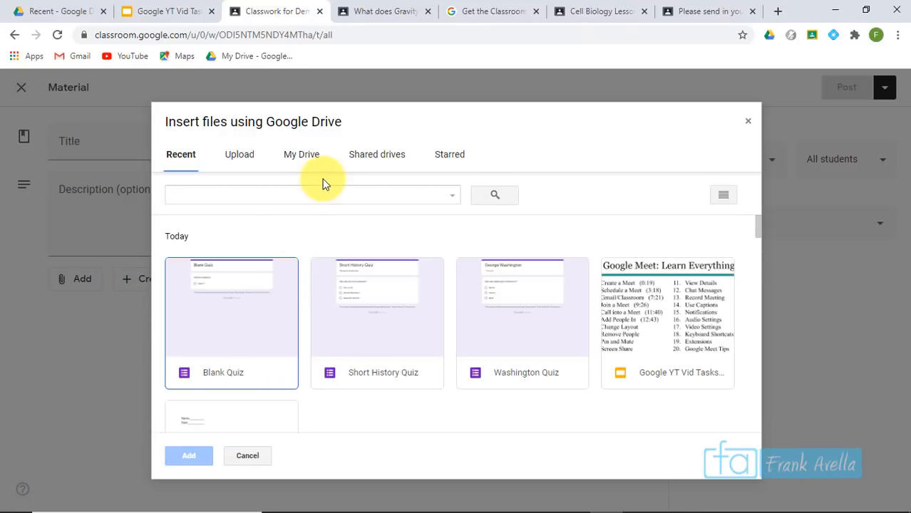
left_click(238, 230)
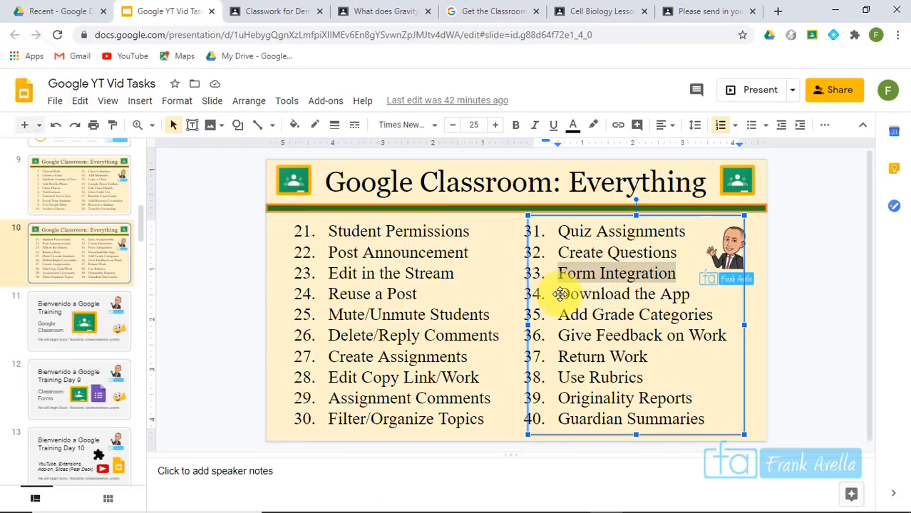
Highlight 'Download the App' on the agenda slide and go to the Get the Classroom app help page
left_click(643, 294)
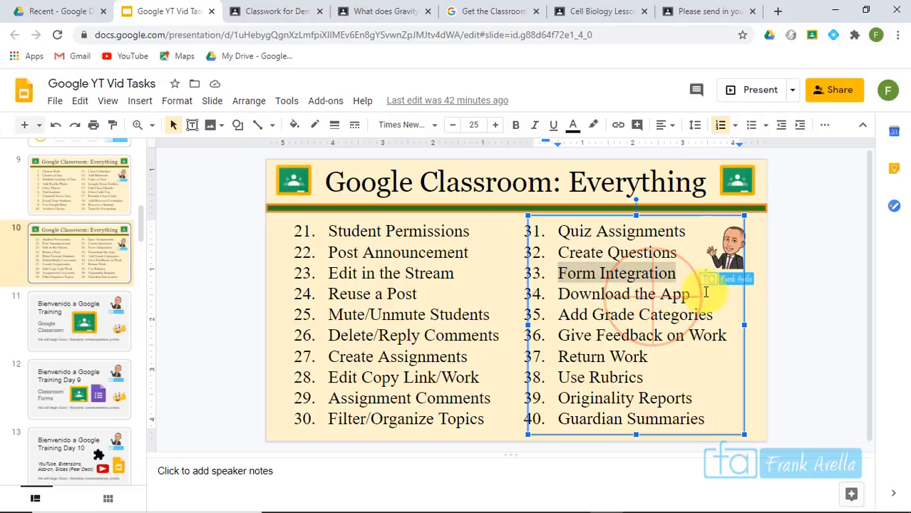
left_click(692, 295)
left_click(693, 295)
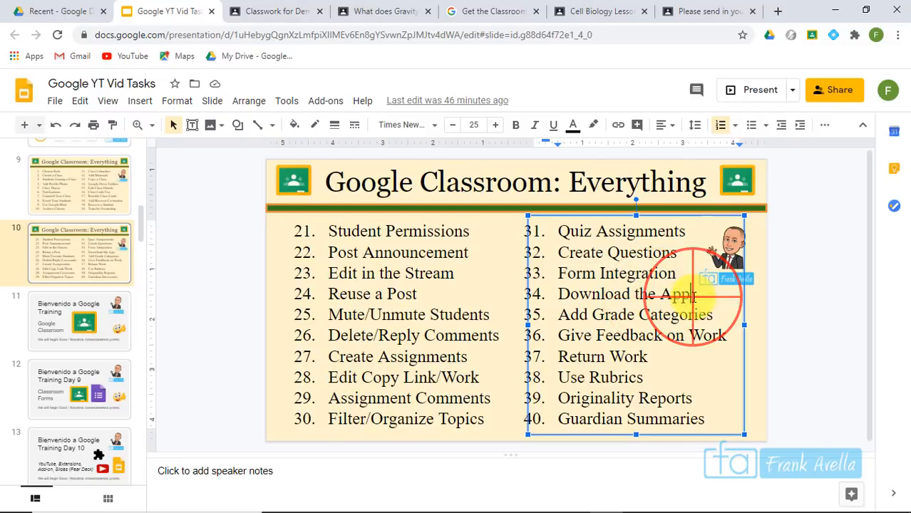
left_click_drag(572, 310, 546, 296)
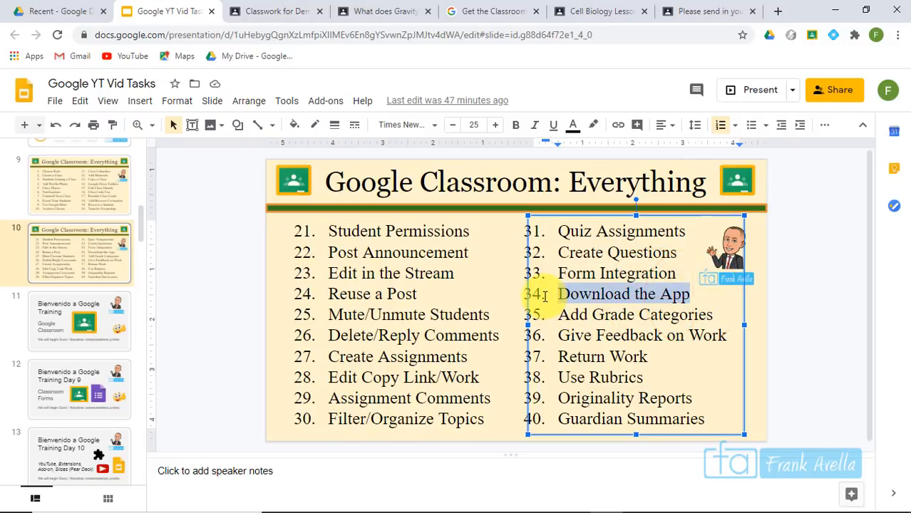
left_click(491, 12)
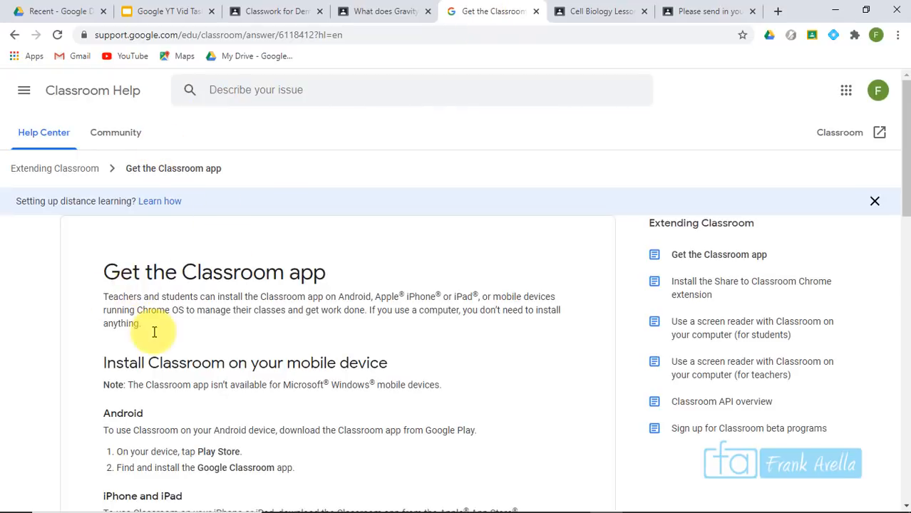
Highlight the Android steps: Play Store, find and install, and Google Classroom
scroll(344, 242, "down", 4)
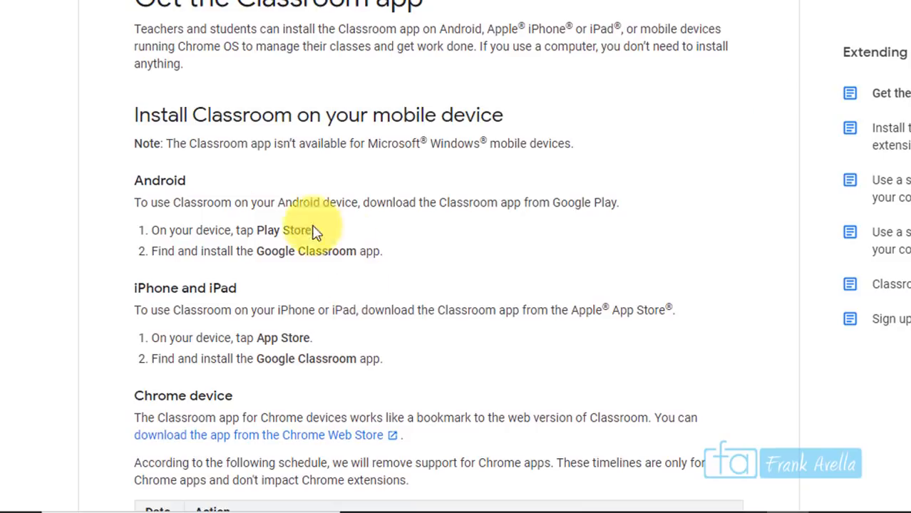
left_click_drag(131, 181, 186, 181)
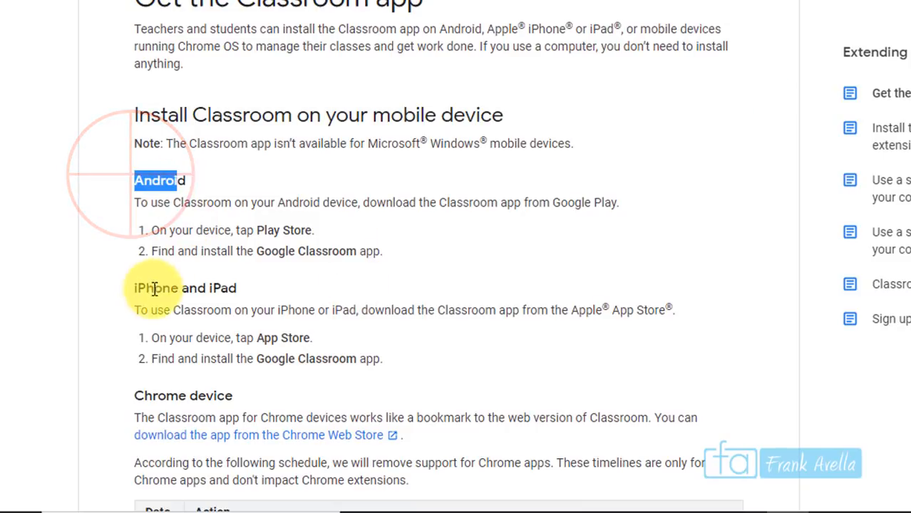
left_click(157, 290)
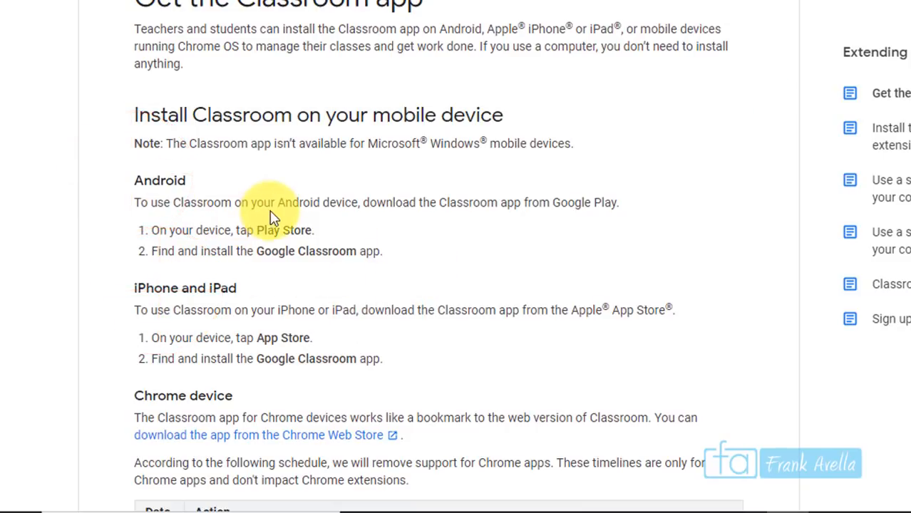
left_click_drag(256, 229, 312, 229)
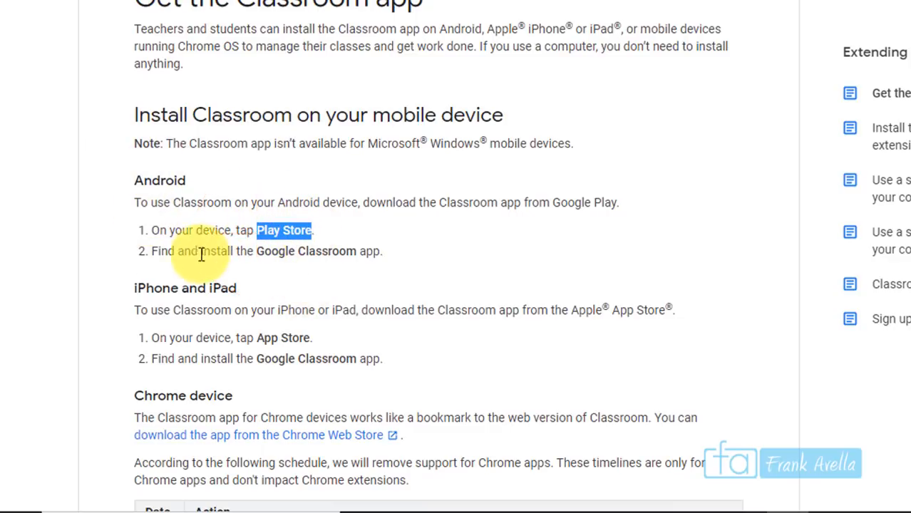
left_click(146, 255)
left_click_drag(150, 261, 242, 251)
left_click(350, 208)
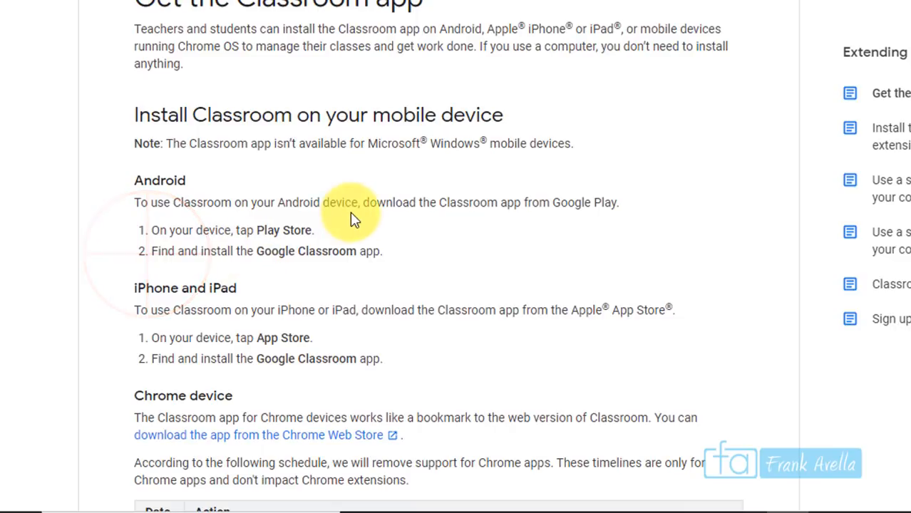
triple_click(357, 253)
left_click_drag(357, 252, 255, 250)
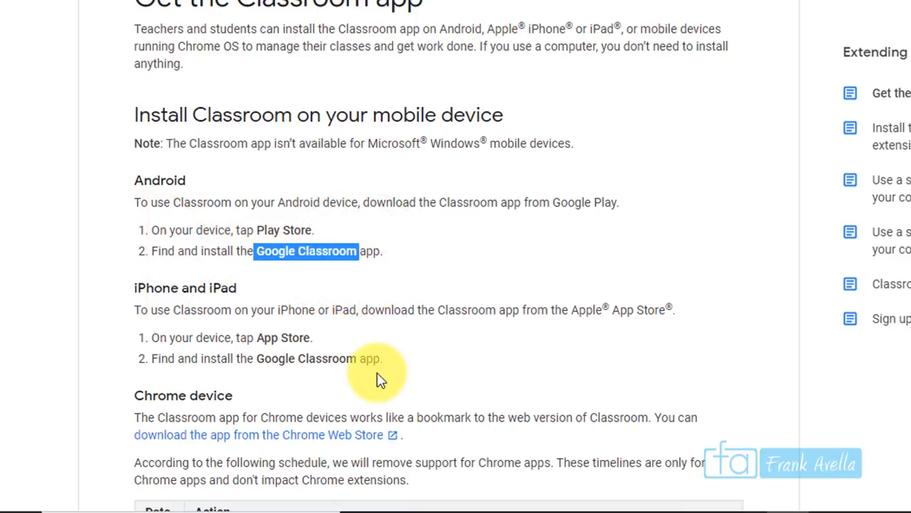
left_click(356, 365)
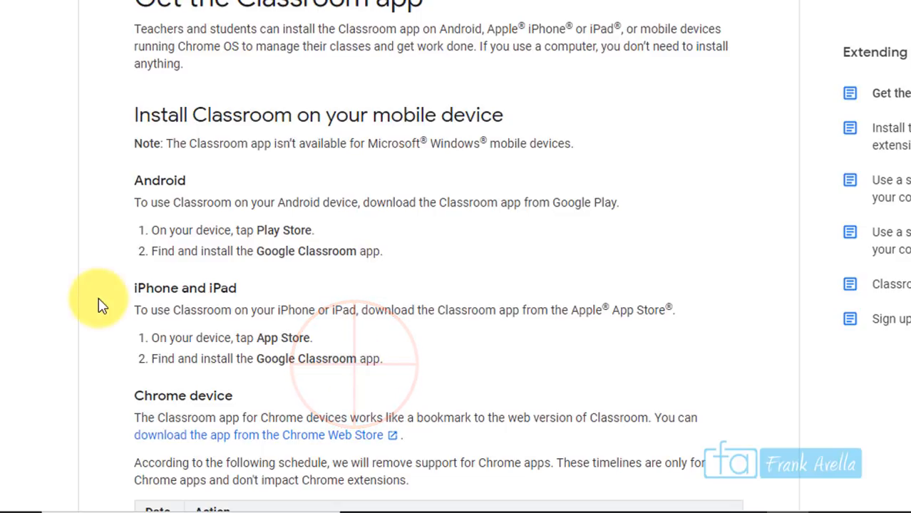
Highlight App Store and Google Classroom in the iPhone steps, then mark agenda item 'Add Grade Categories'
left_click_drag(256, 340, 307, 338)
left_click_drag(255, 359, 355, 360)
scroll(456, 285, "up", 3)
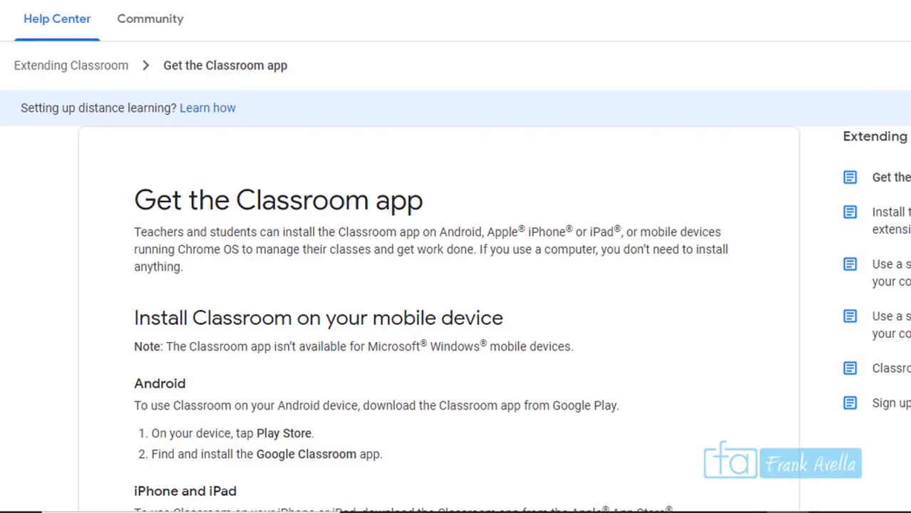
scroll(456, 285, "down", 15)
scroll(576, 221, "down", 3)
scroll(576, 221, "up", 20)
scroll(894, 178, "down", 6)
scroll(456, 257, "down", 7)
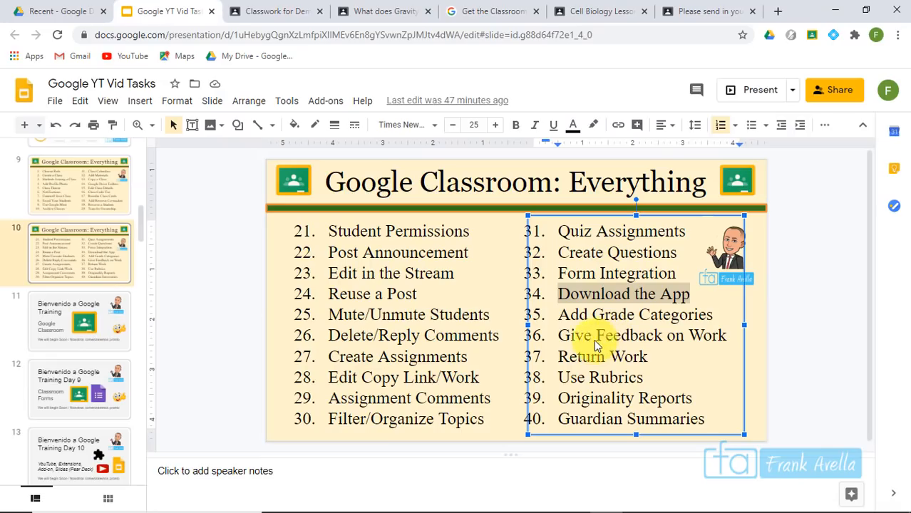
left_click(591, 347)
left_click_drag(558, 315, 721, 313)
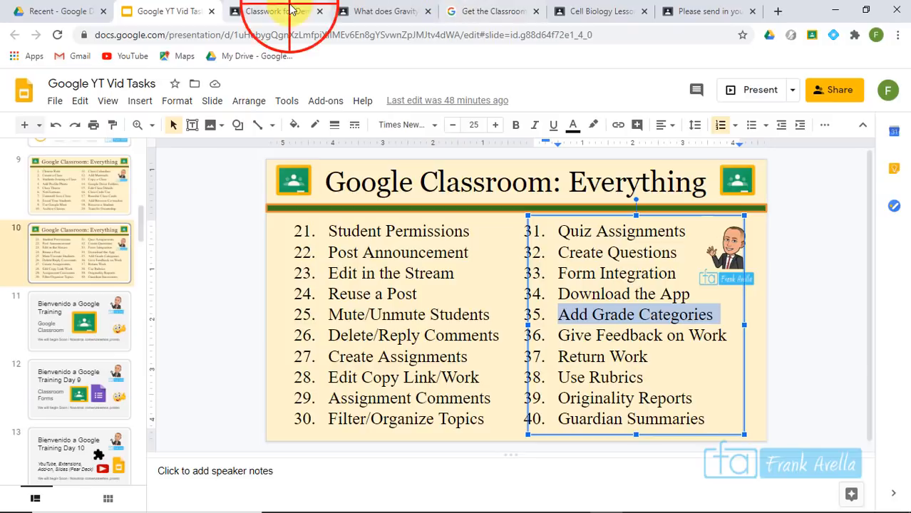
Open the Biology class settings and scroll to Grading, which shows No overall grade
left_click(289, 9)
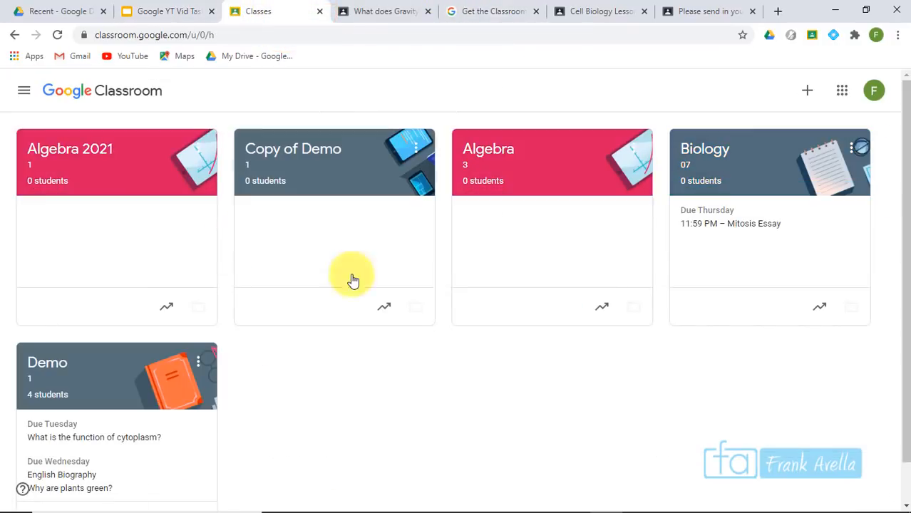
left_click(702, 152)
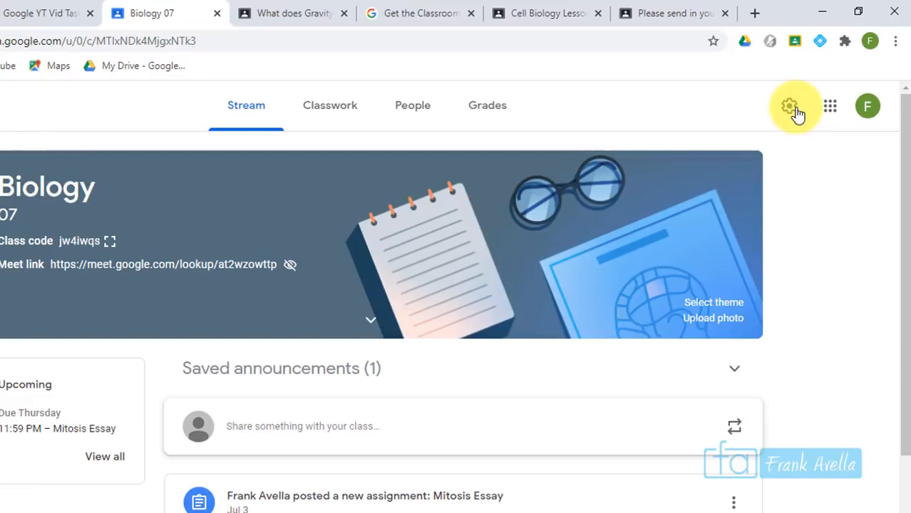
left_click(792, 109)
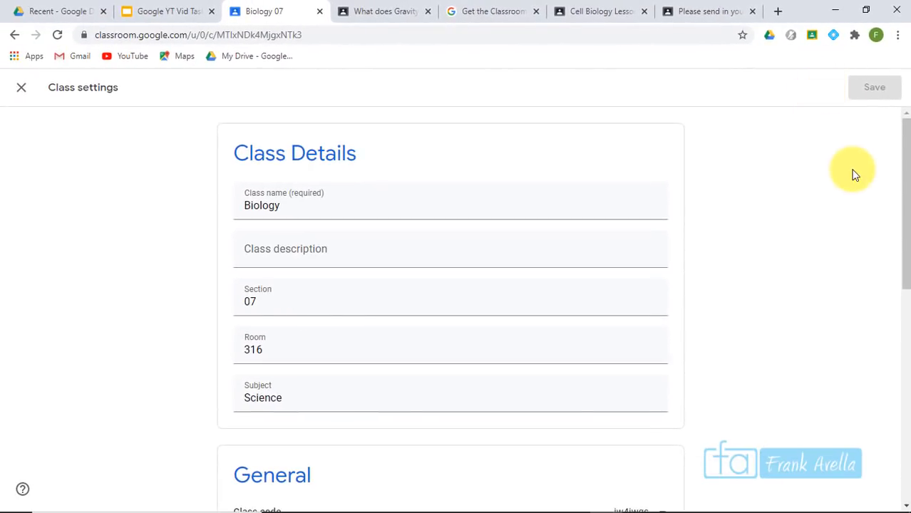
left_click_drag(903, 164, 901, 401)
left_click_drag(235, 298, 301, 300)
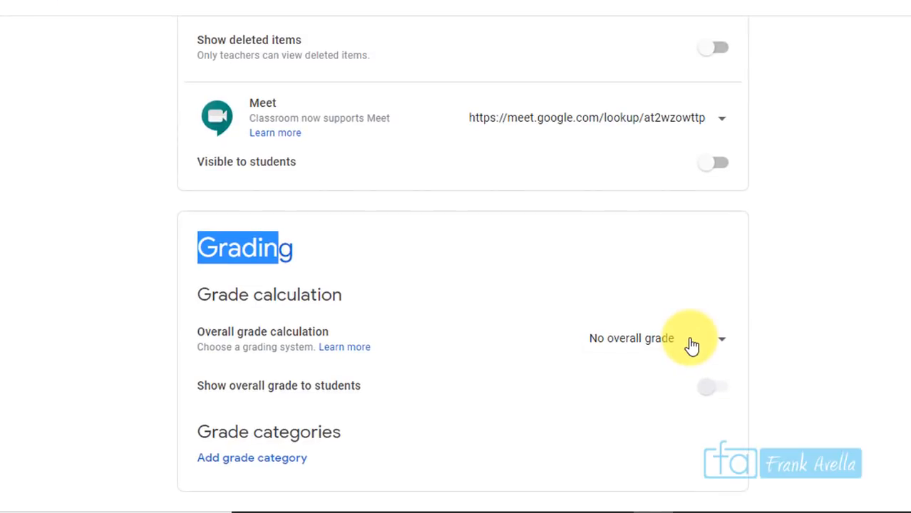
left_click_drag(298, 253, 192, 245)
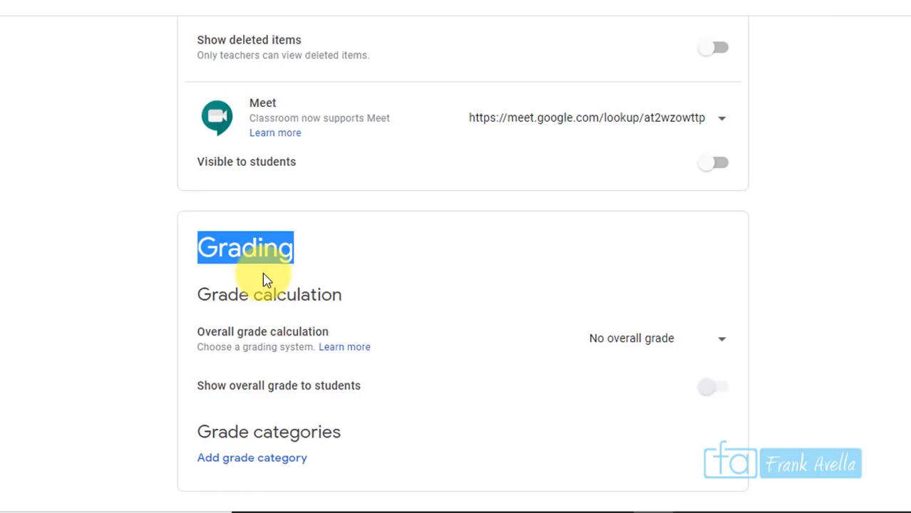
left_click(291, 246)
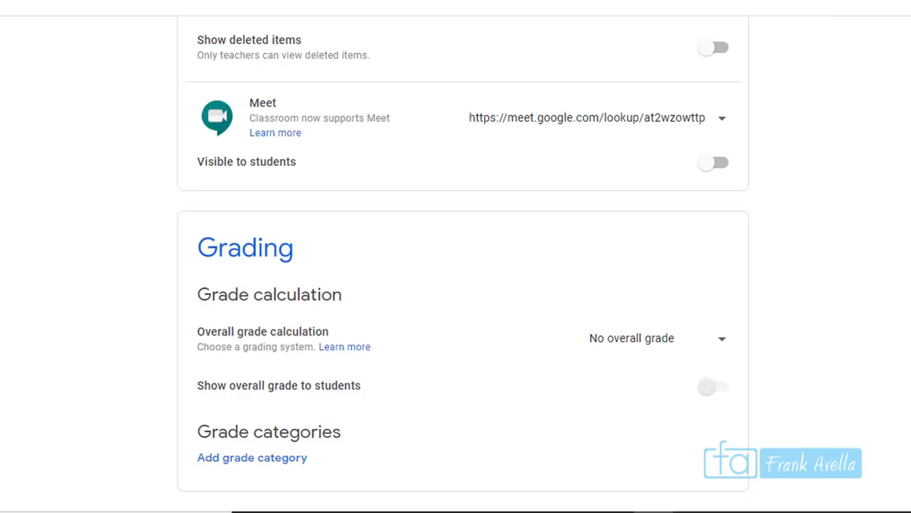
Choose Weighted by category for overall grade calculation and turn on showing it to students
left_click(702, 347)
left_click(631, 390)
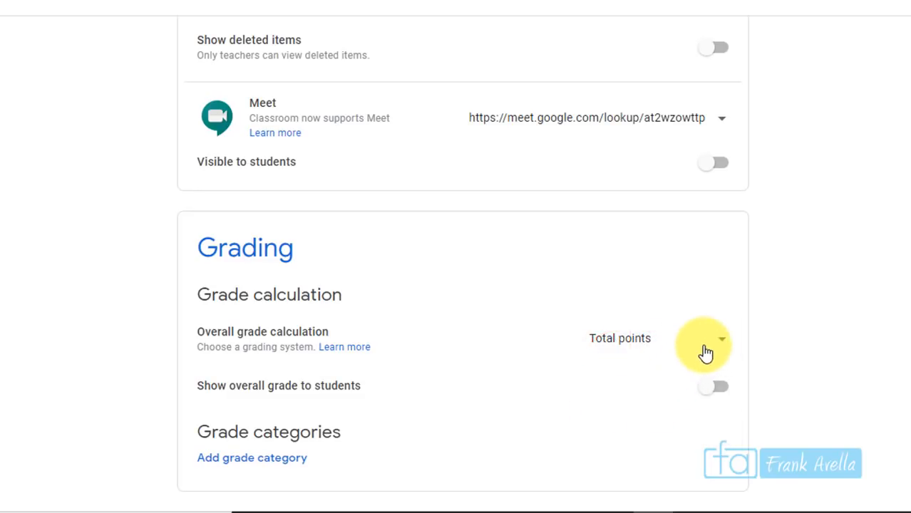
left_click(713, 347)
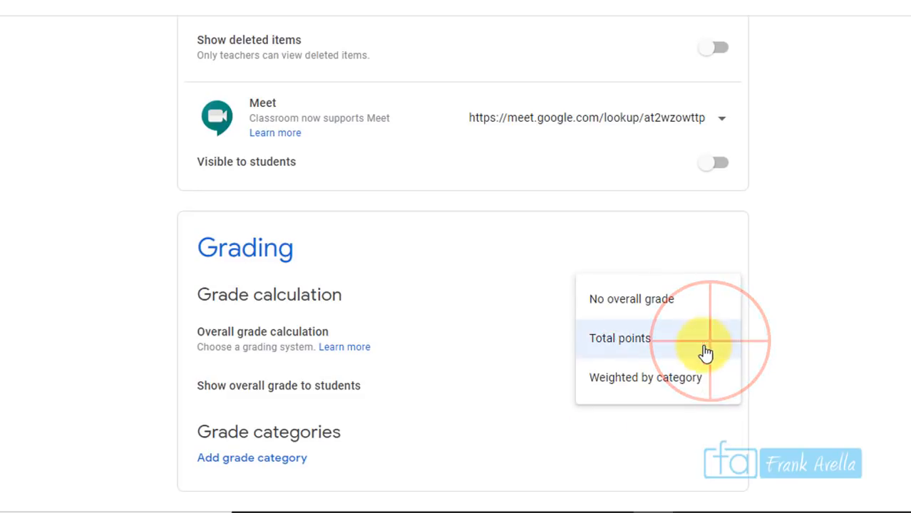
left_click(702, 359)
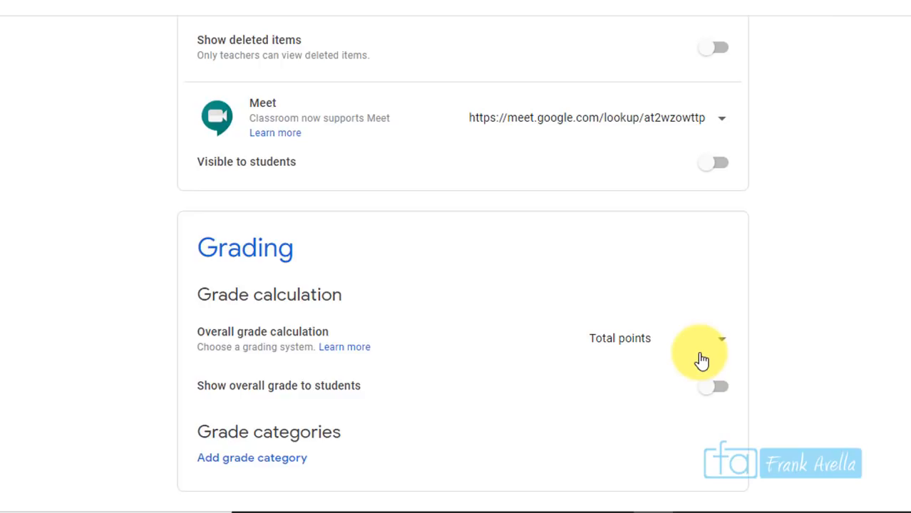
left_click(702, 360)
left_click(664, 393)
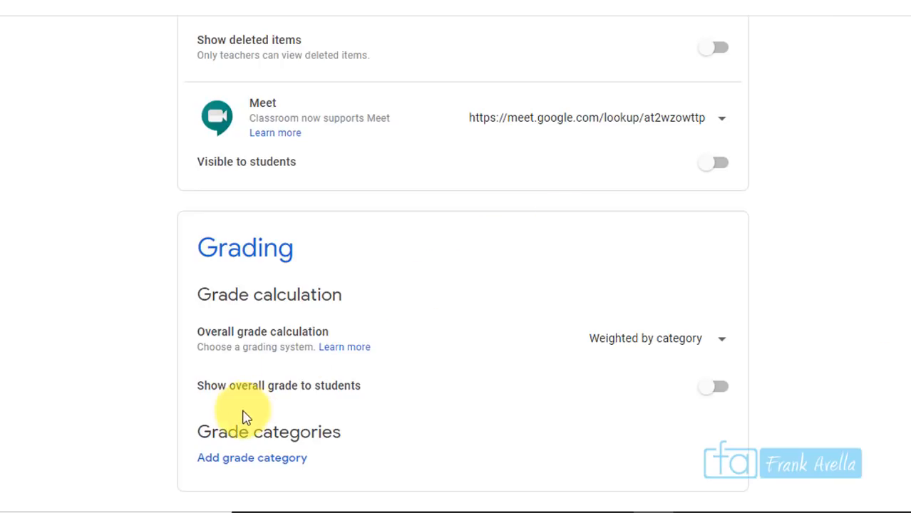
left_click(715, 387)
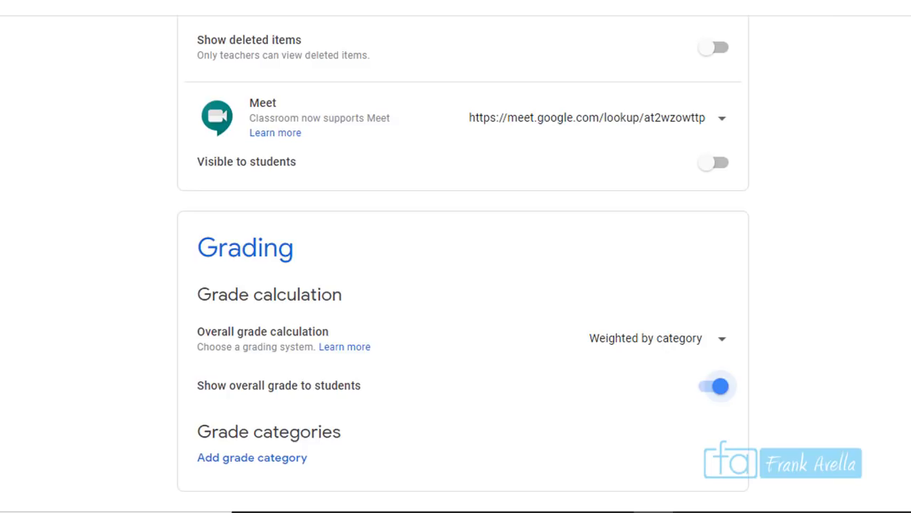
Add the Homework (20%) and Class Participation (10%) grade categories
left_click(282, 463)
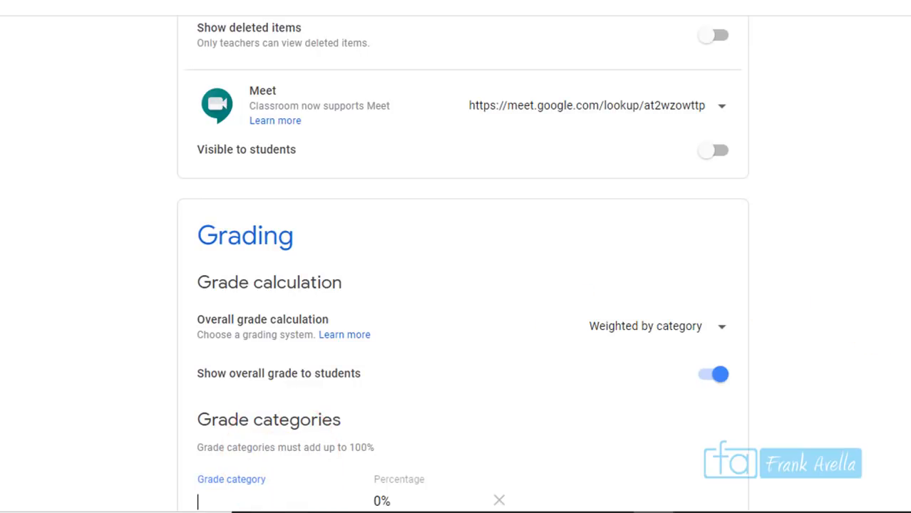
scroll(456, 285, "down", 2)
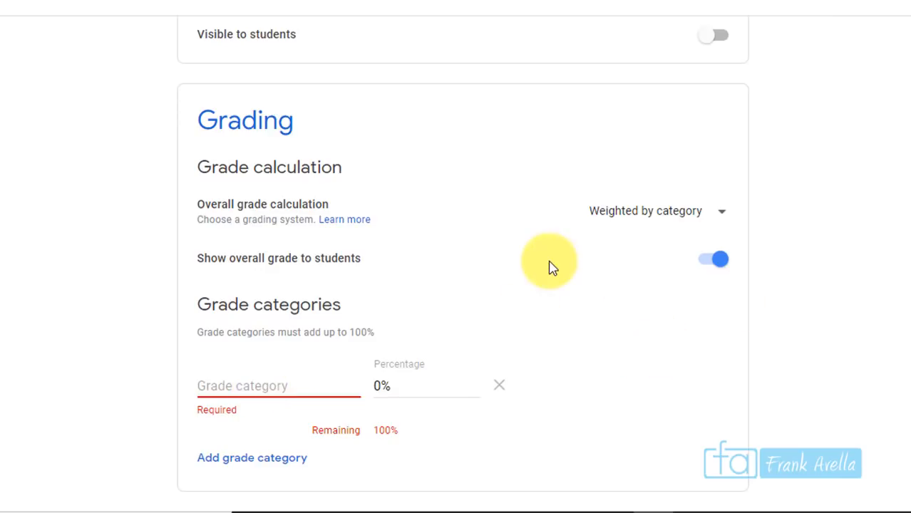
left_click_drag(176, 305, 289, 306)
left_click_drag(350, 331, 346, 376)
left_click(263, 381)
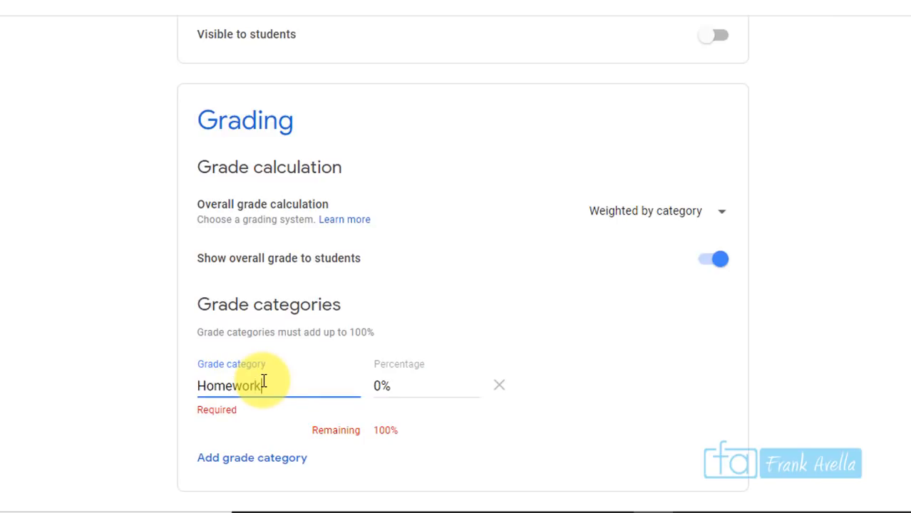
type("Homework")
key("Tab")
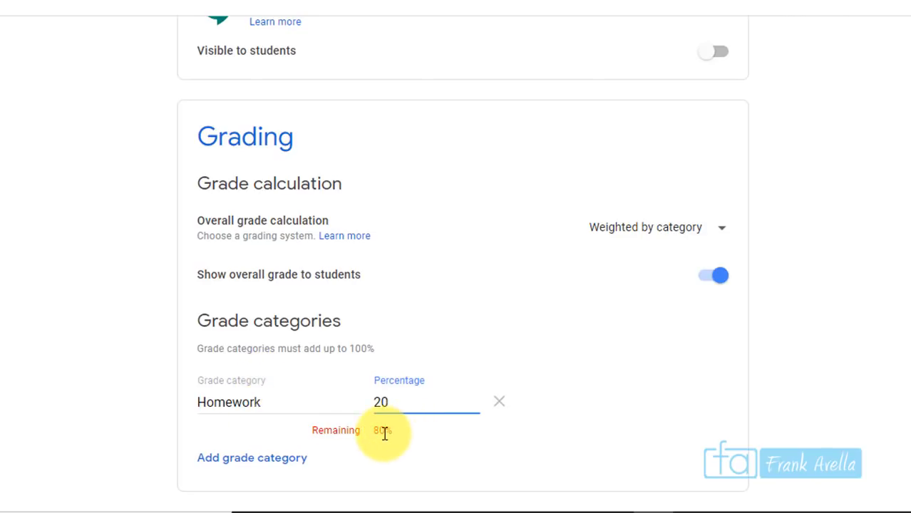
left_click_drag(397, 436, 310, 431)
left_click(285, 459)
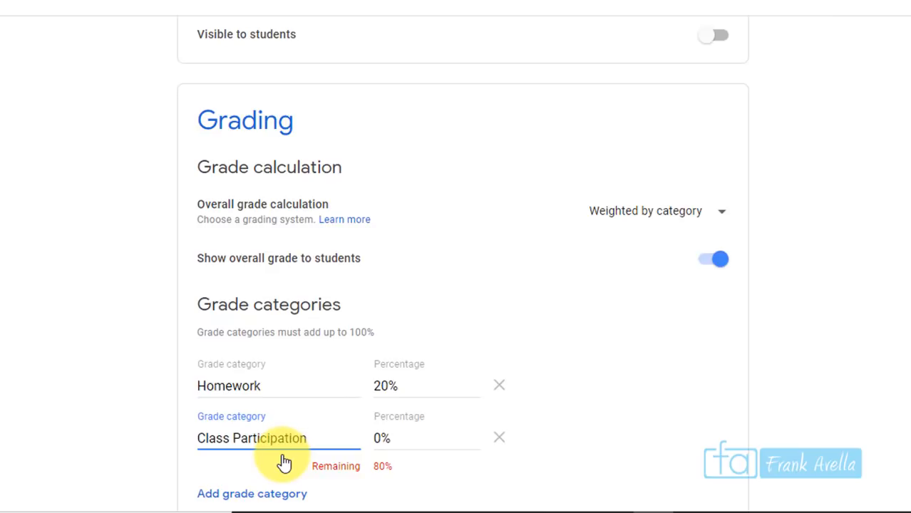
key("Tab")
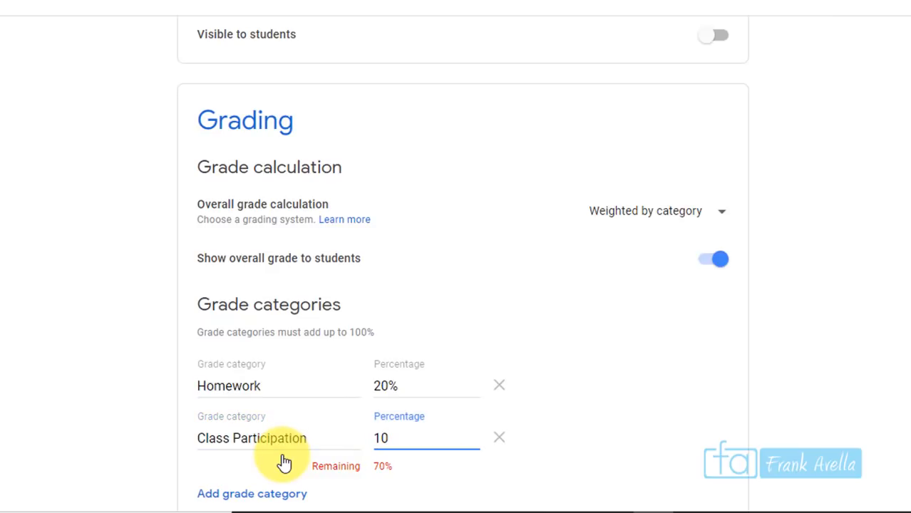
Add the Quizzes (20%) and Tests (50%) grade categories
left_click(277, 494)
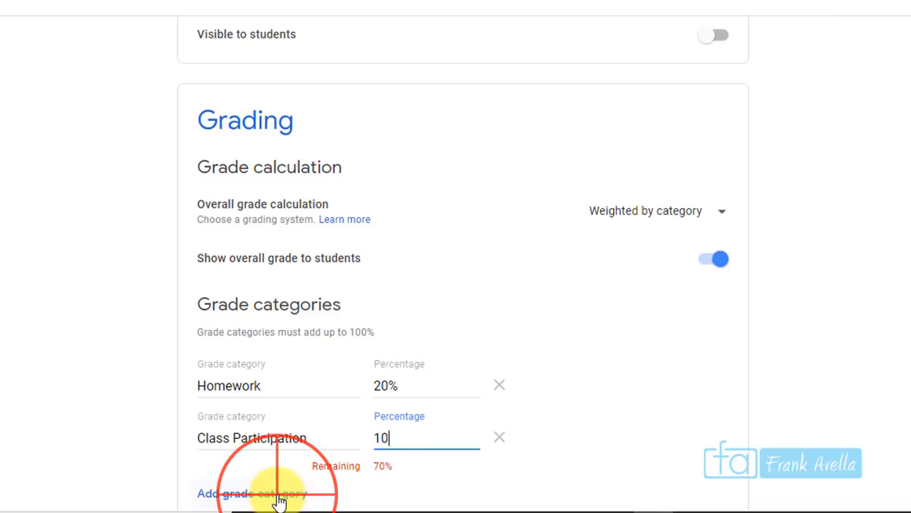
scroll(456, 285, "down", 2)
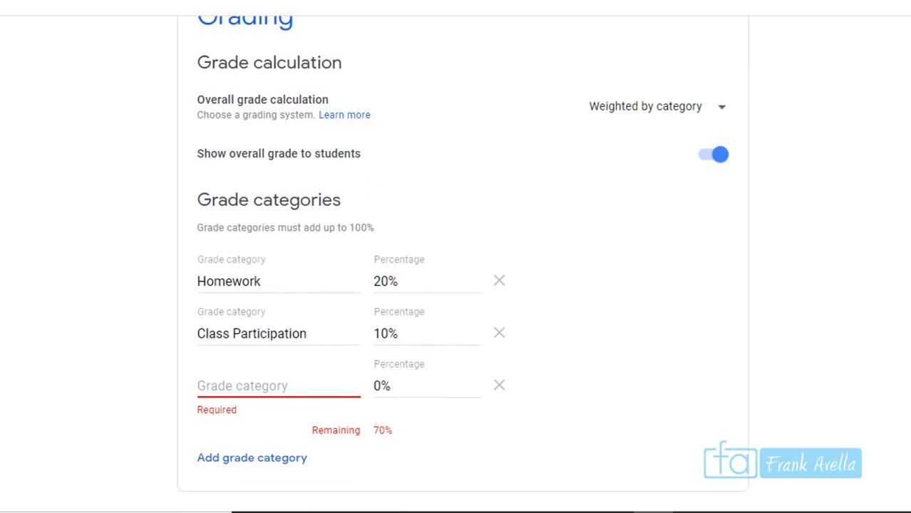
left_click(336, 387)
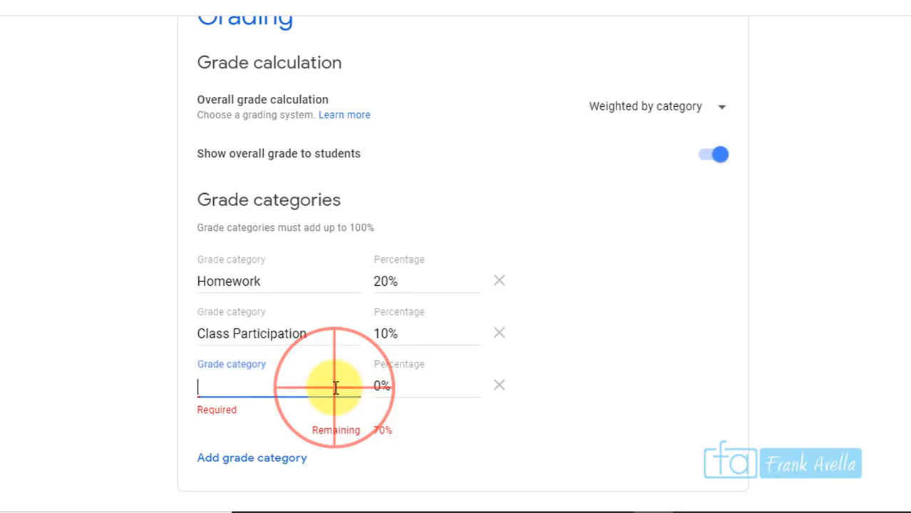
type("Quizzes")
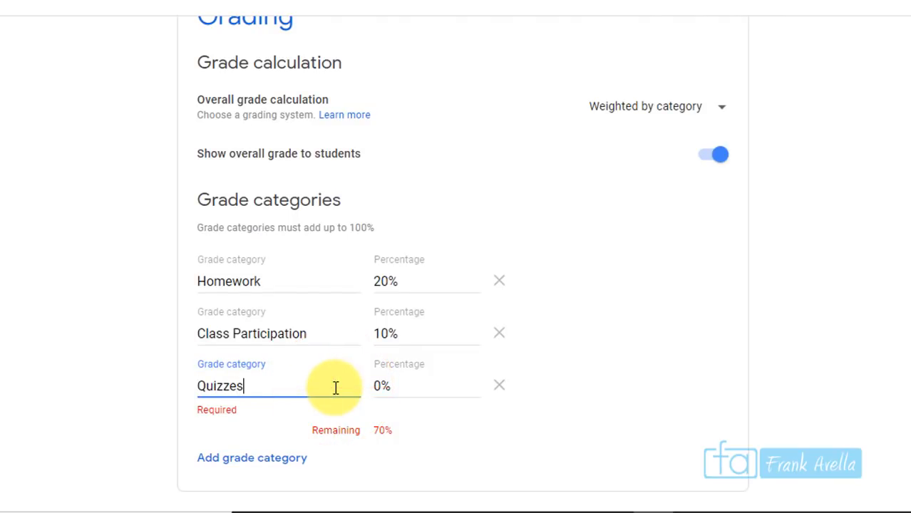
key("Tab")
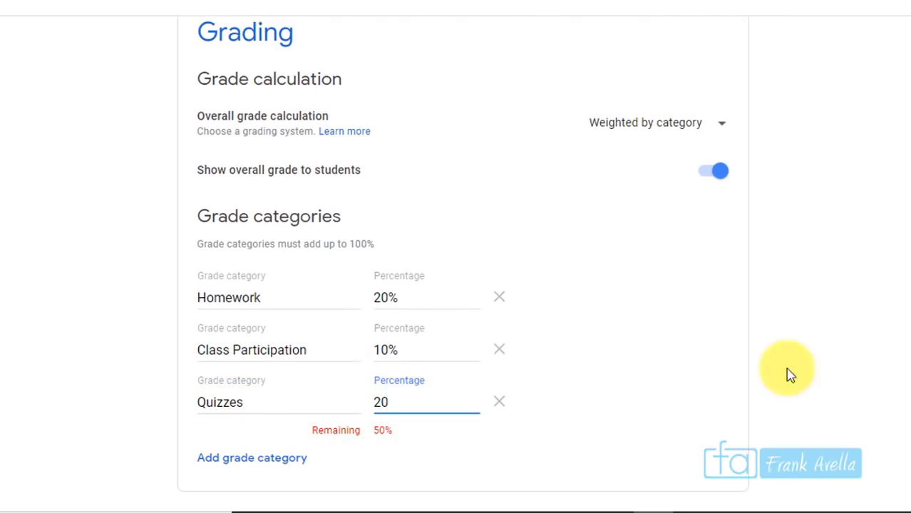
left_click(256, 463)
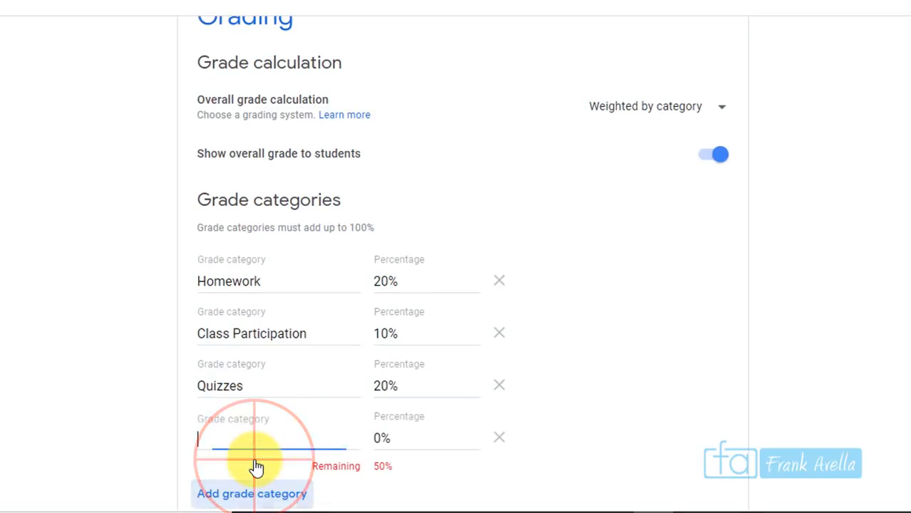
type("Tests")
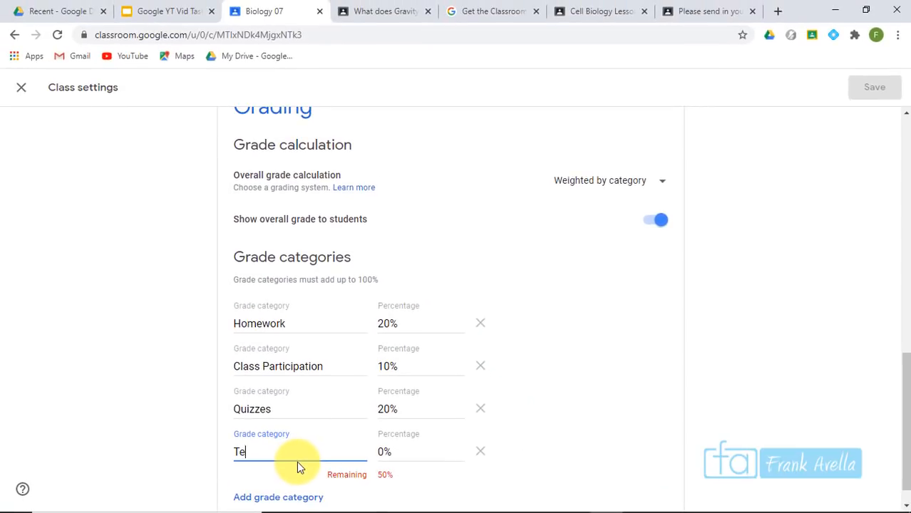
key("Tab")
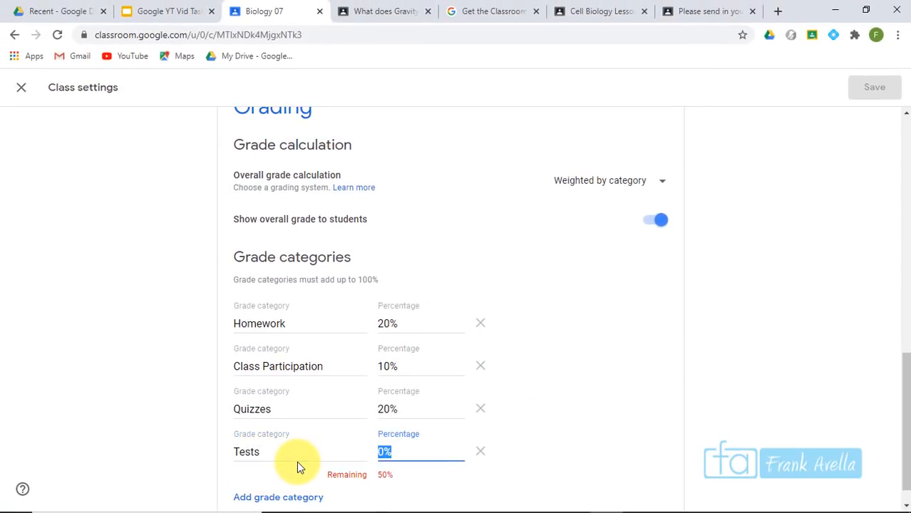
type("50")
left_click_drag(903, 368, 903, 388)
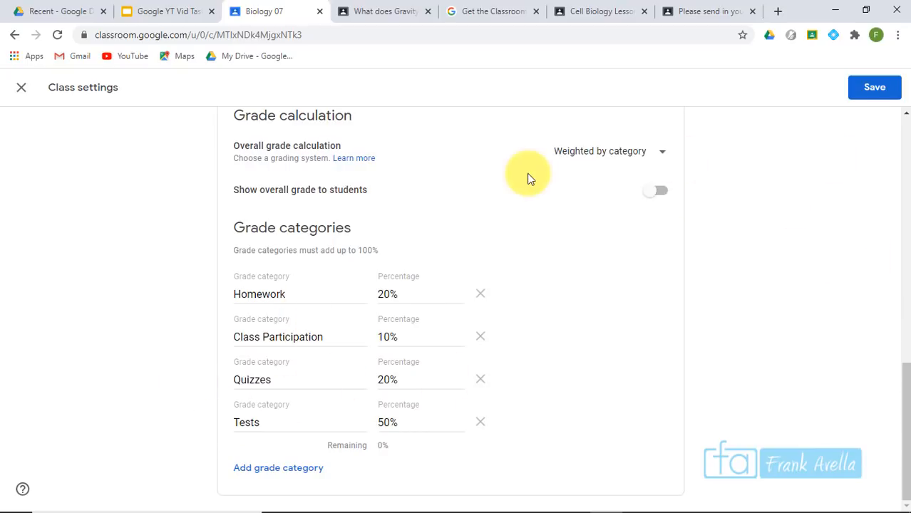
Open the Mitosis Essay from the Biology 07 classwork list for editing
left_click(367, 11)
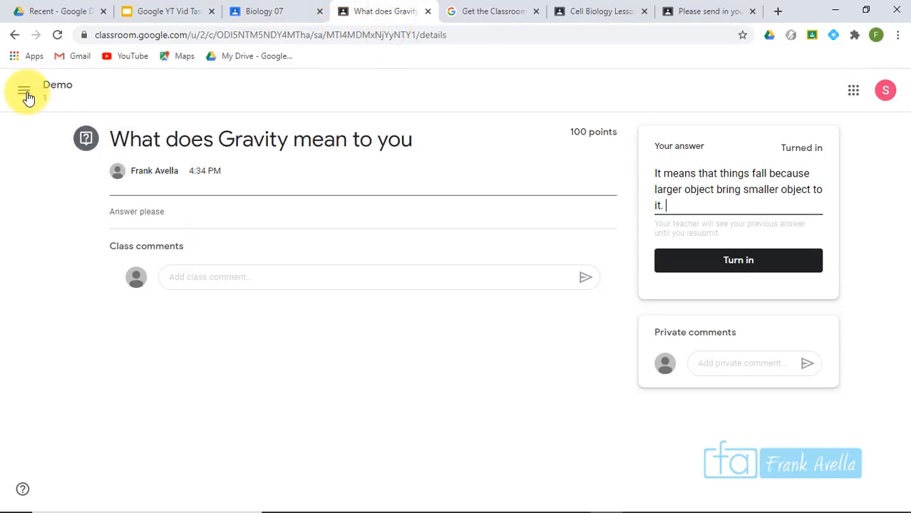
left_click(25, 94)
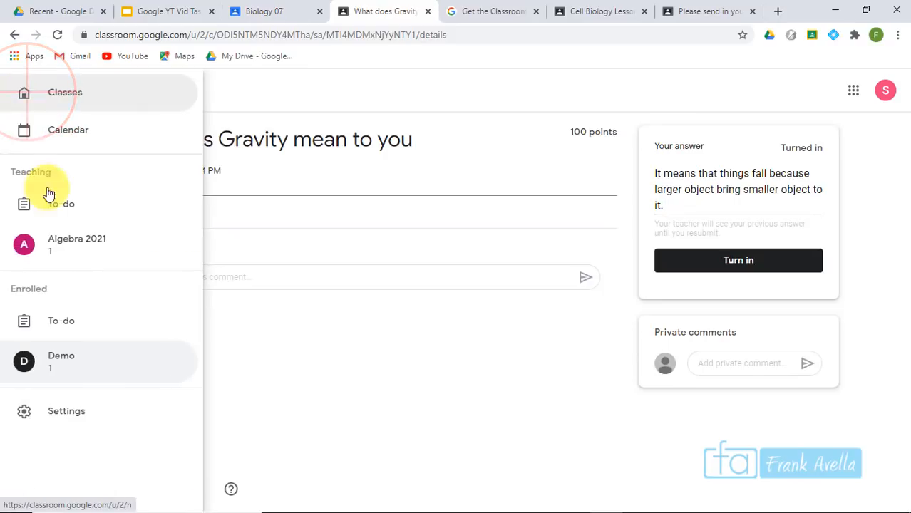
left_click(416, 100)
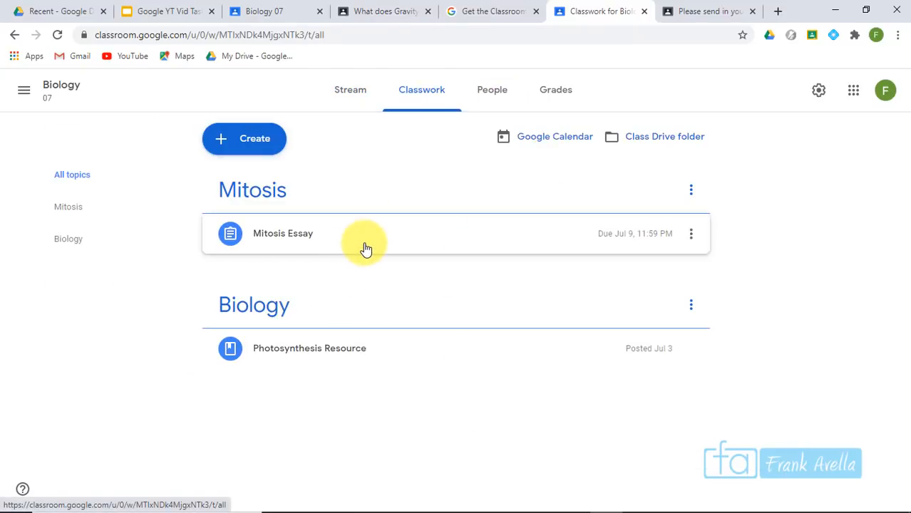
left_click(364, 248)
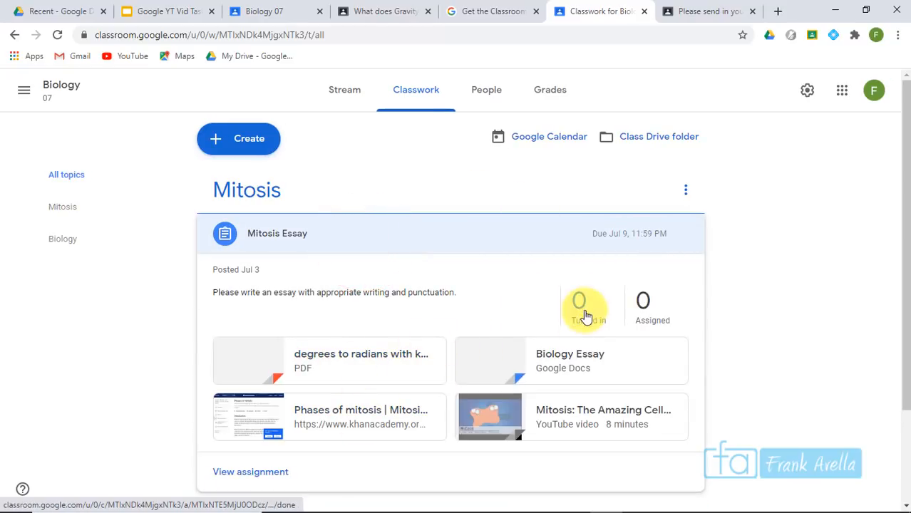
left_click(684, 236)
left_click(669, 264)
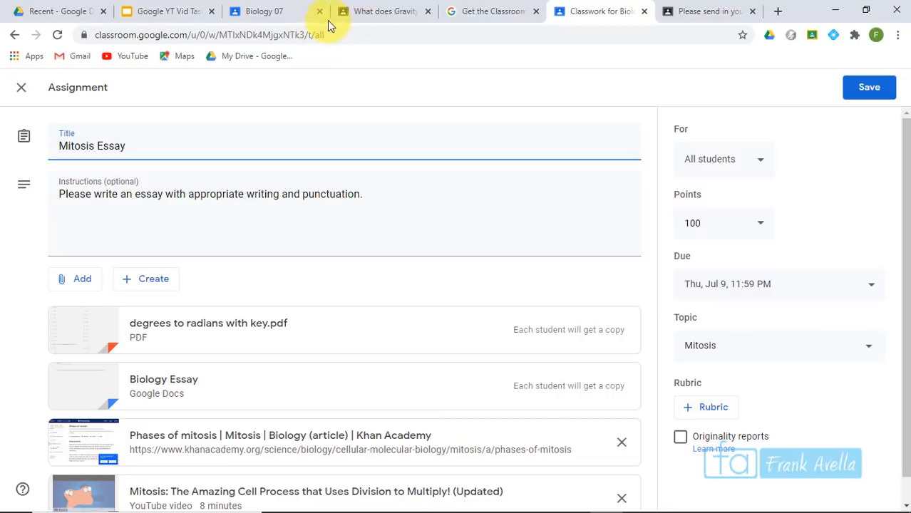
Save the weighted grade categories in the Biology 07 class settings
left_click(273, 11)
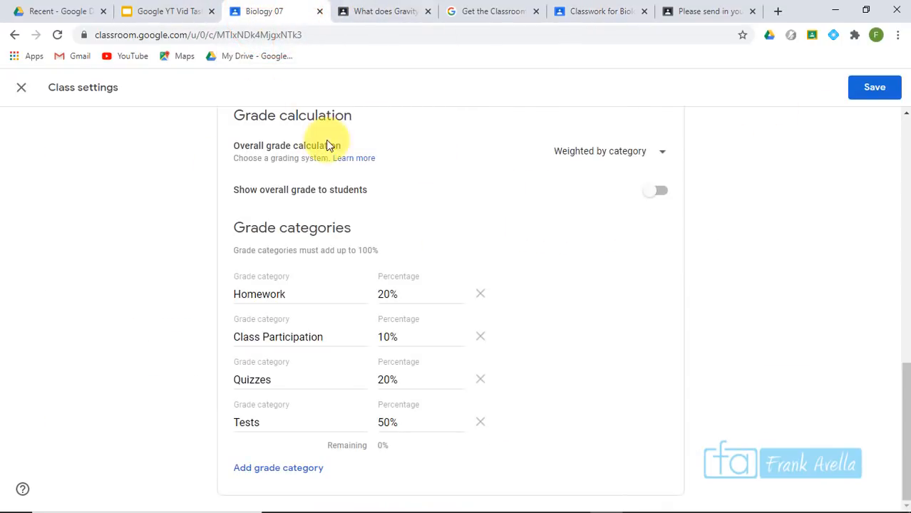
scroll(895, 444, "up", 1)
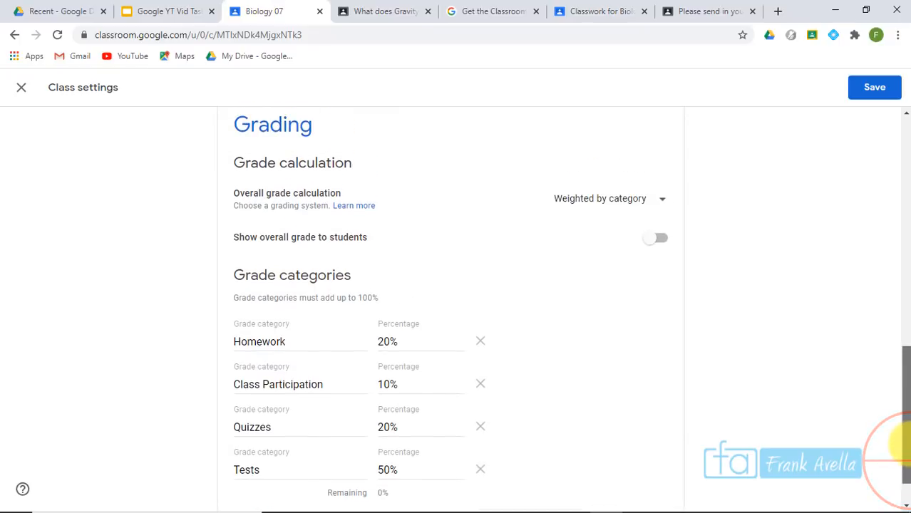
scroll(895, 387, "down", 1)
scroll(899, 428, "up", 1)
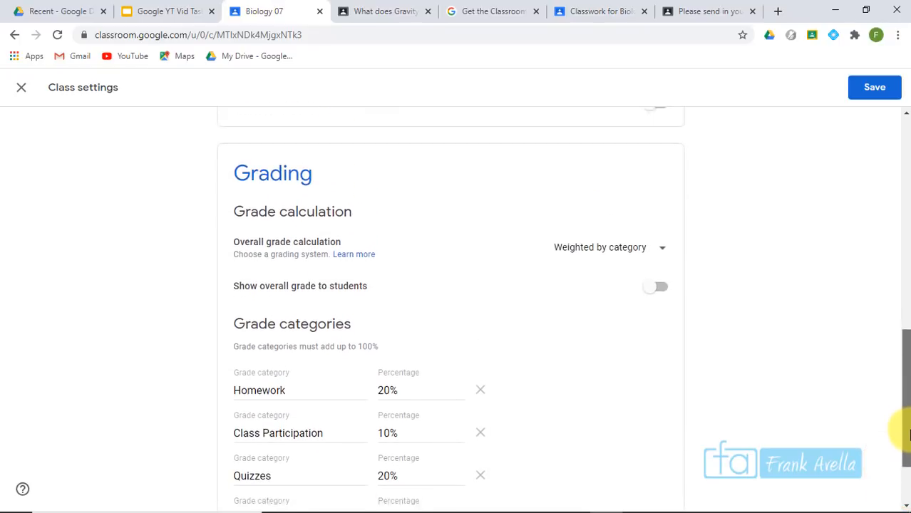
left_click(873, 89)
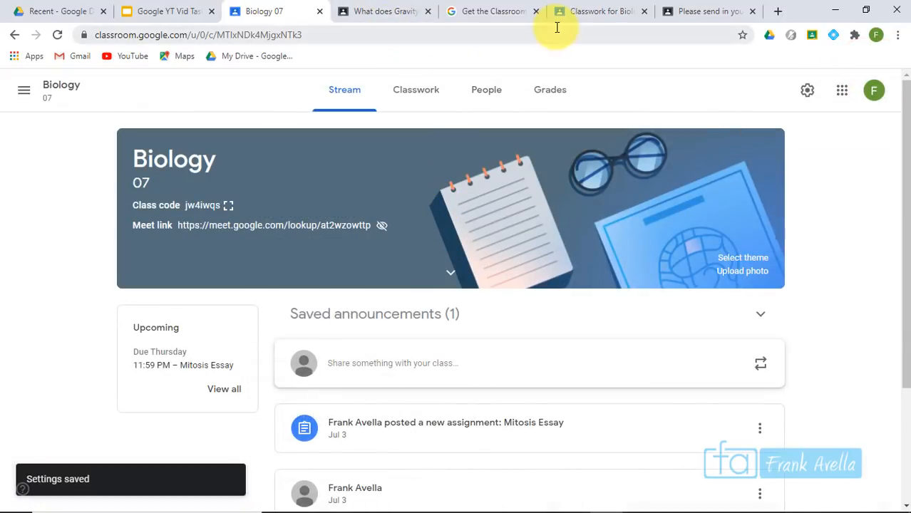
Reload the Mitosis Essay editor so its grade category choices appear
left_click(601, 12)
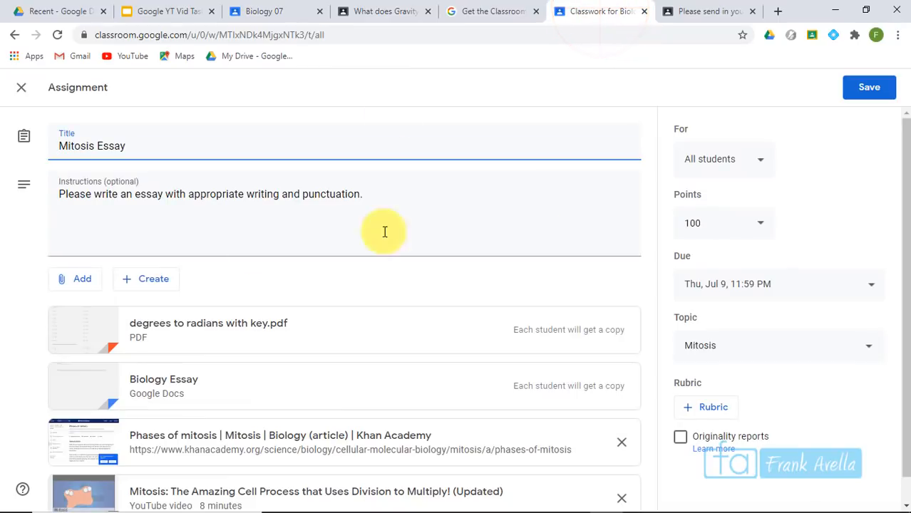
left_click(376, 31)
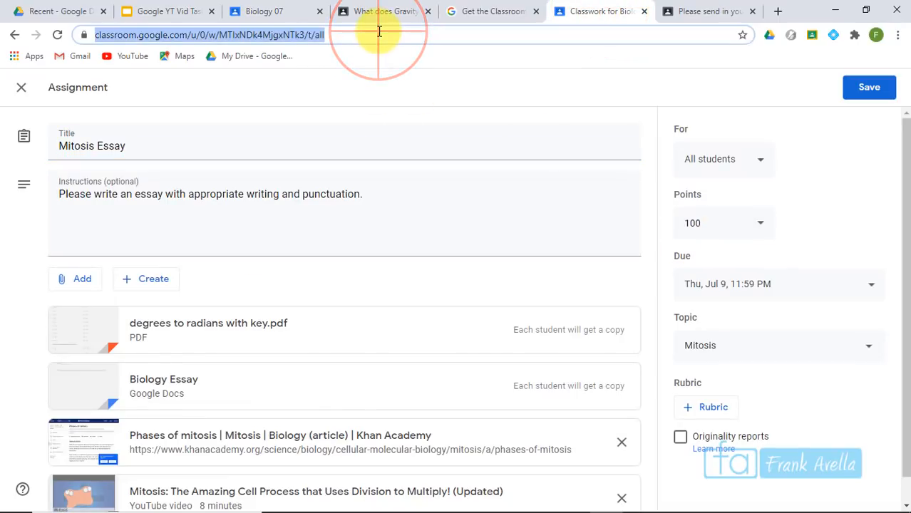
key("Return")
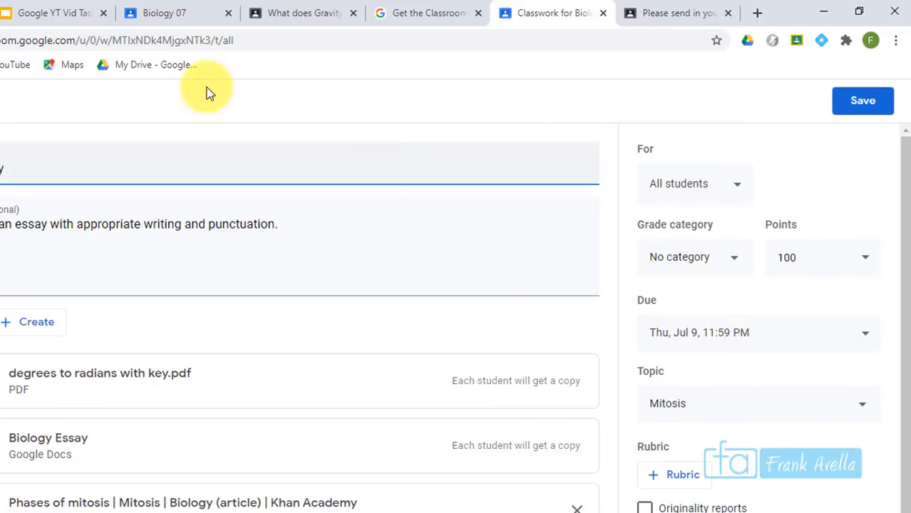
left_click(728, 262)
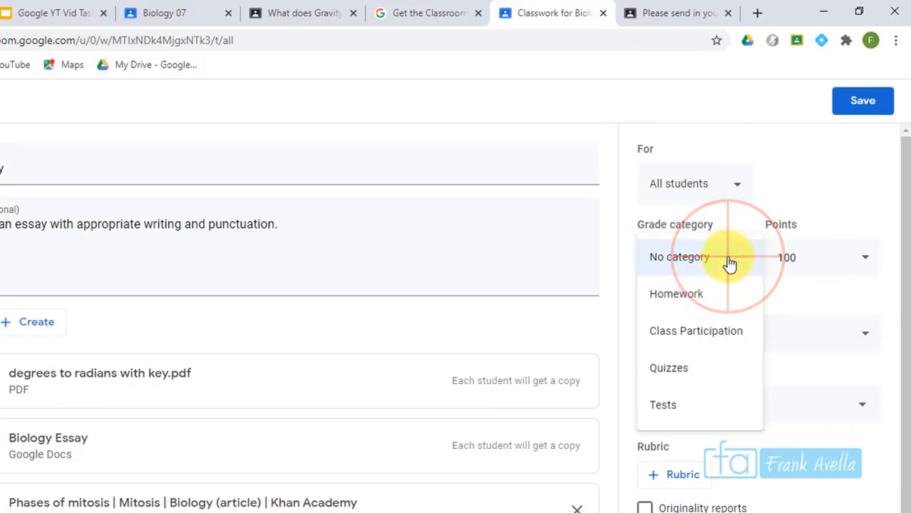
left_click(689, 339)
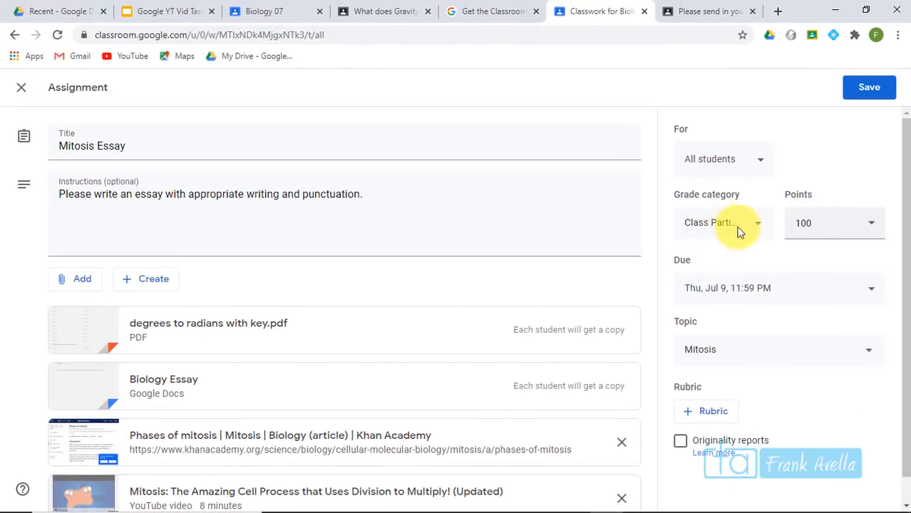
left_click(277, 10)
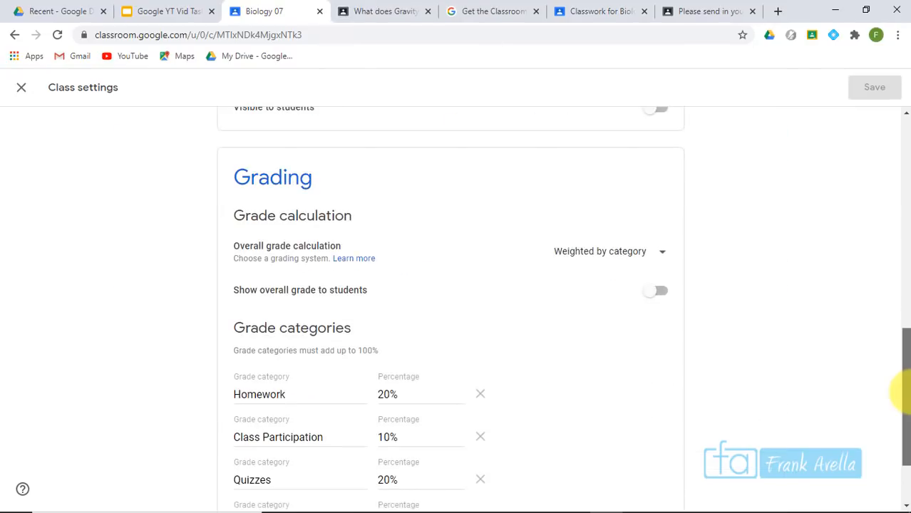
scroll(895, 427, "down", 2)
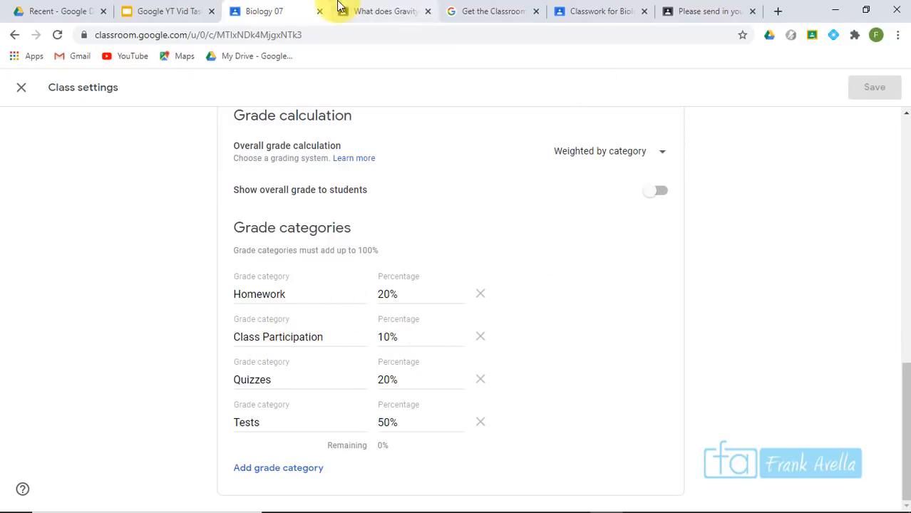
left_click(590, 8)
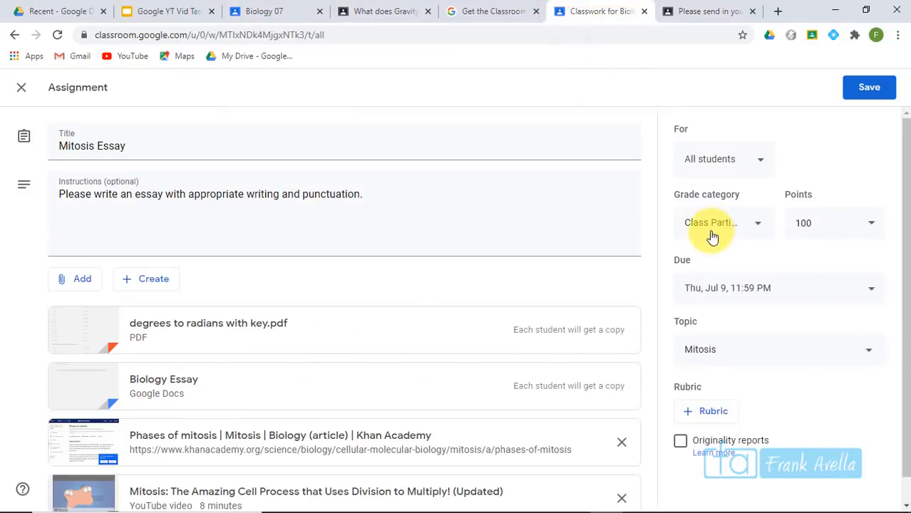
Set the Mitosis Essay to 50 points in the Tests grade category
left_click(834, 222)
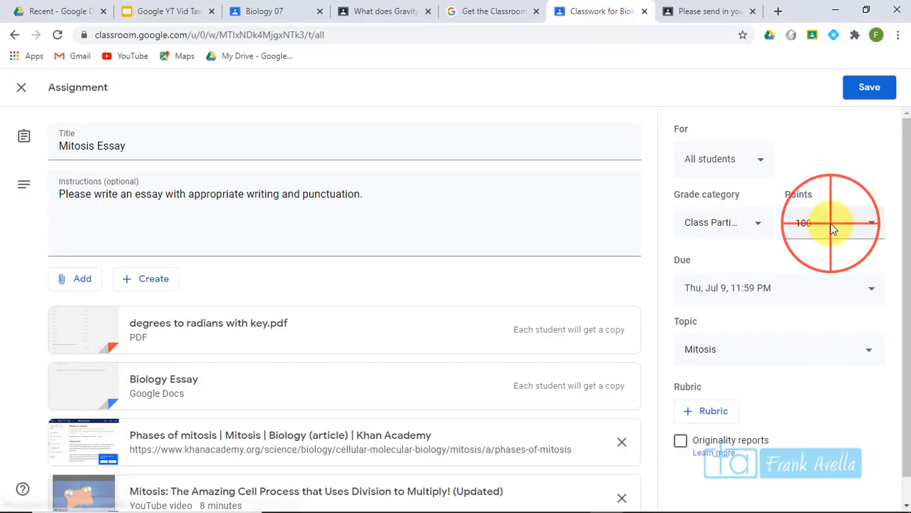
left_click_drag(831, 223, 782, 233)
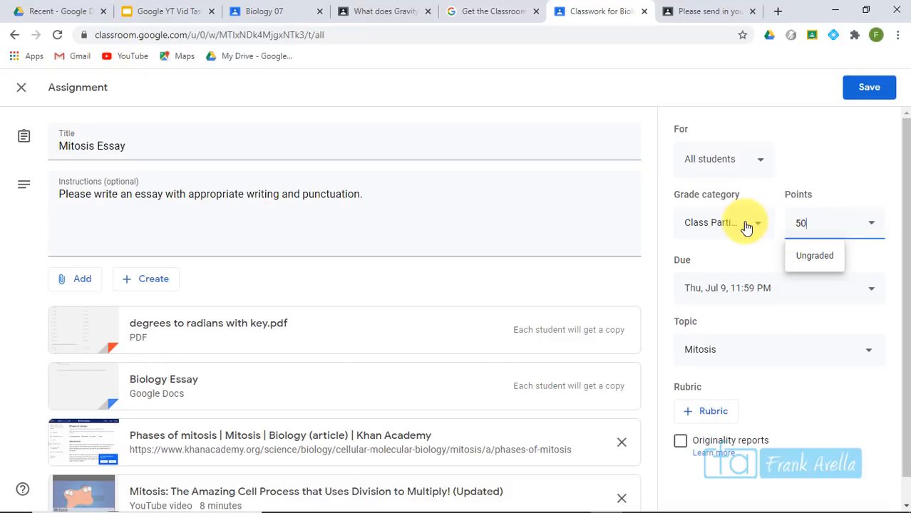
left_click(856, 174)
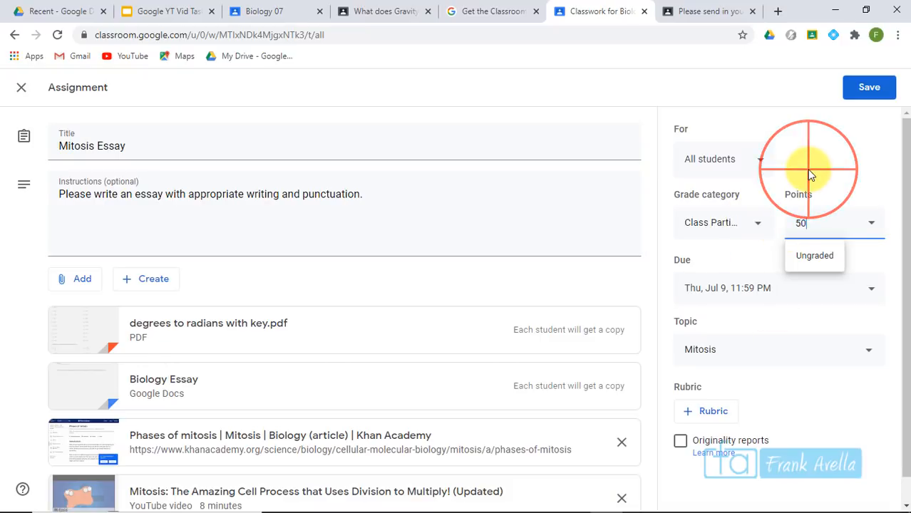
left_click(767, 228)
left_click(735, 290)
Mark 'Give Feedback on Work' on the task slide, then open the Demo 1 class's Classwork
left_click_drag(906, 162, 900, 123)
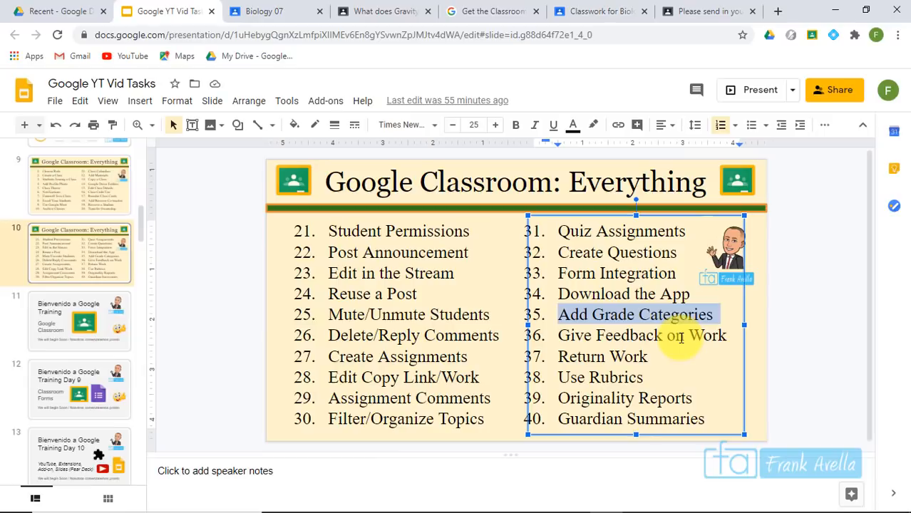
left_click(682, 338)
left_click_drag(734, 336, 549, 343)
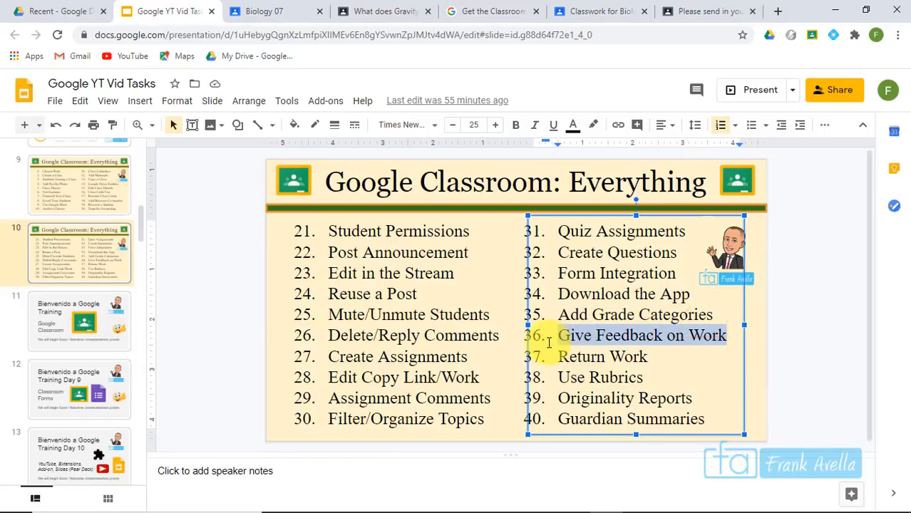
left_click(617, 379)
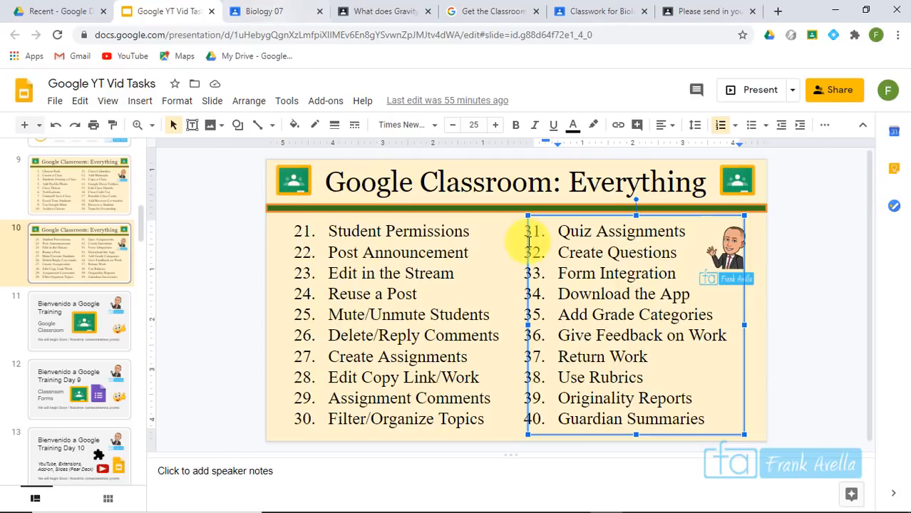
left_click(651, 351)
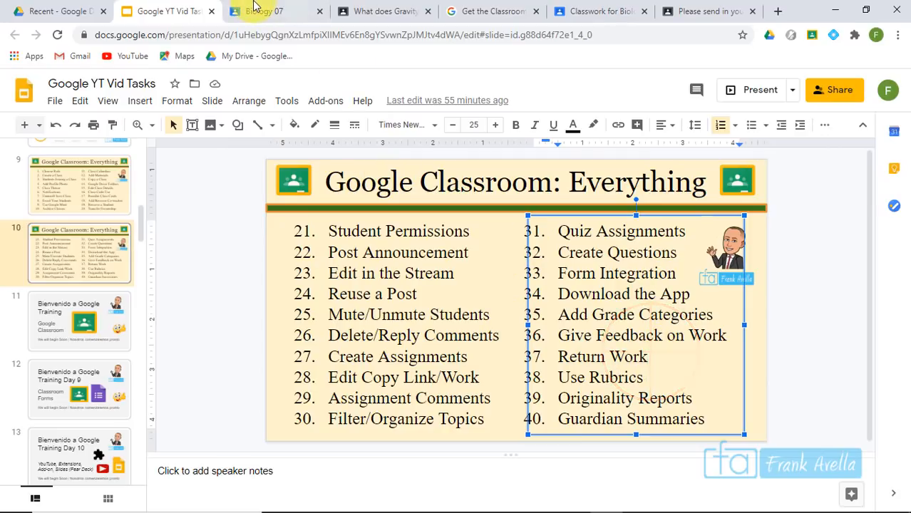
left_click(261, 11)
left_click(410, 91)
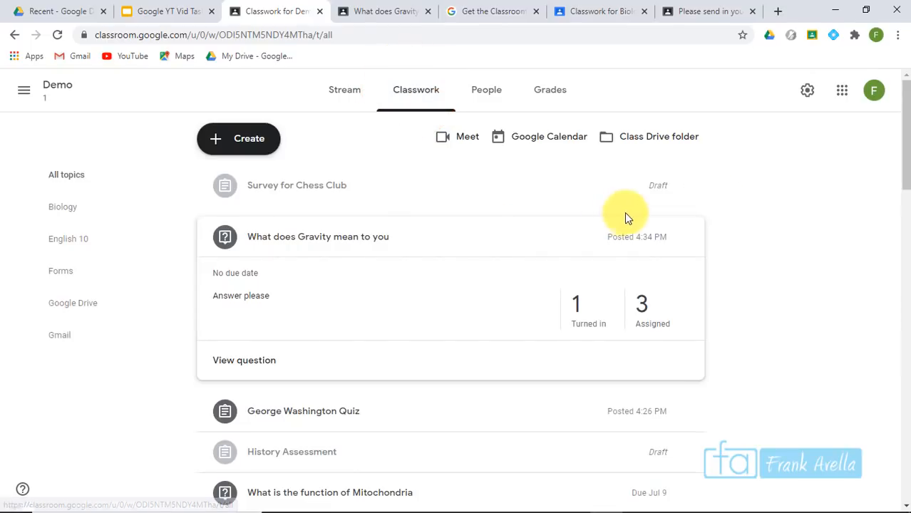
Expand Biology Essay, view the assignment and open the turned-in student's submission
left_click_drag(903, 153, 903, 249)
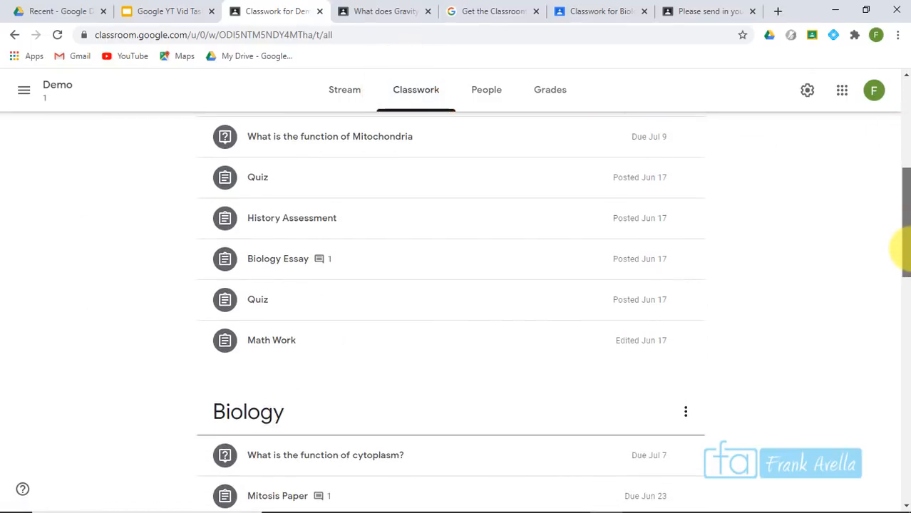
left_click(296, 259)
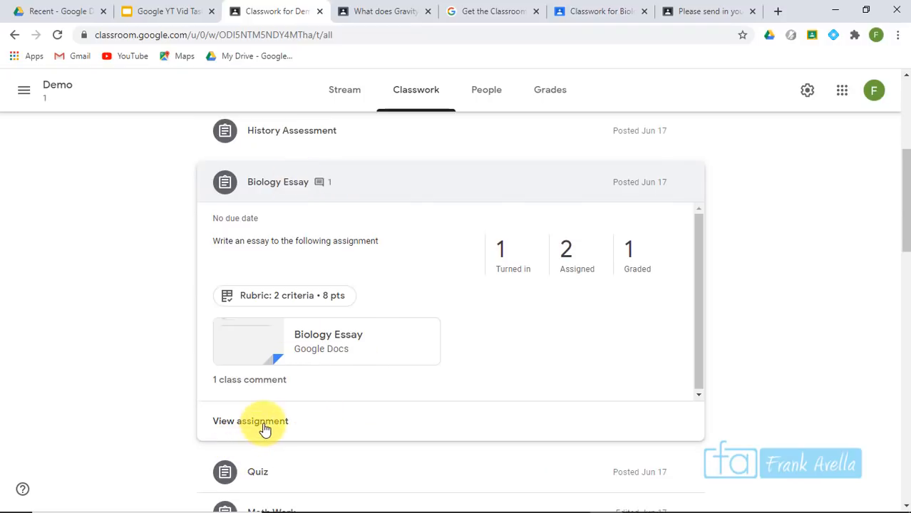
left_click(263, 427)
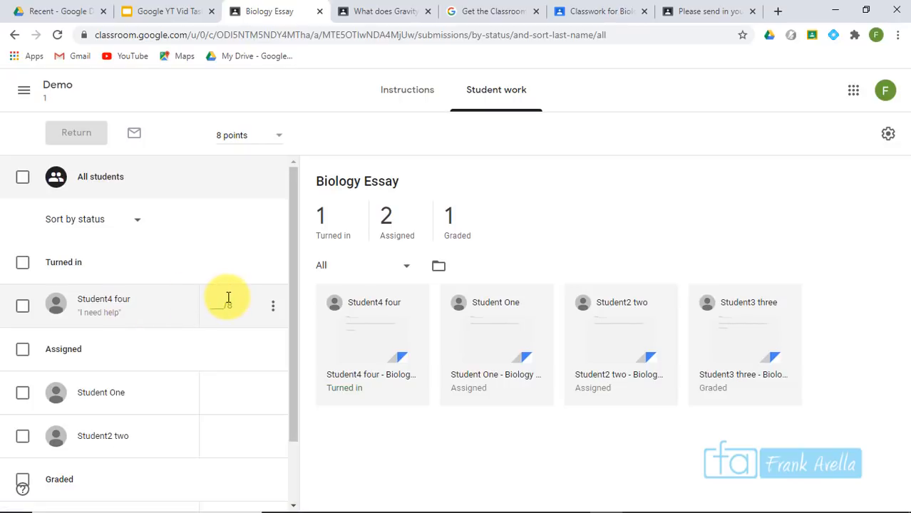
left_click_drag(296, 243, 291, 312)
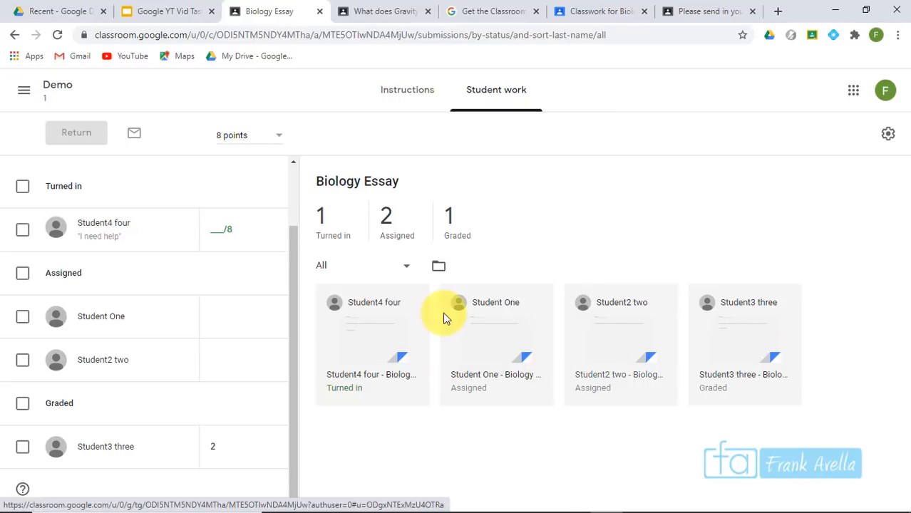
left_click(362, 311)
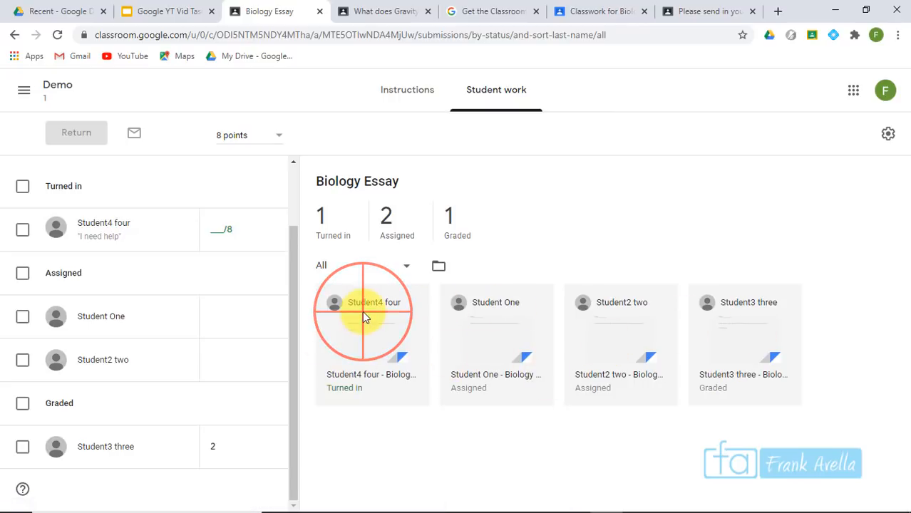
left_click(362, 378)
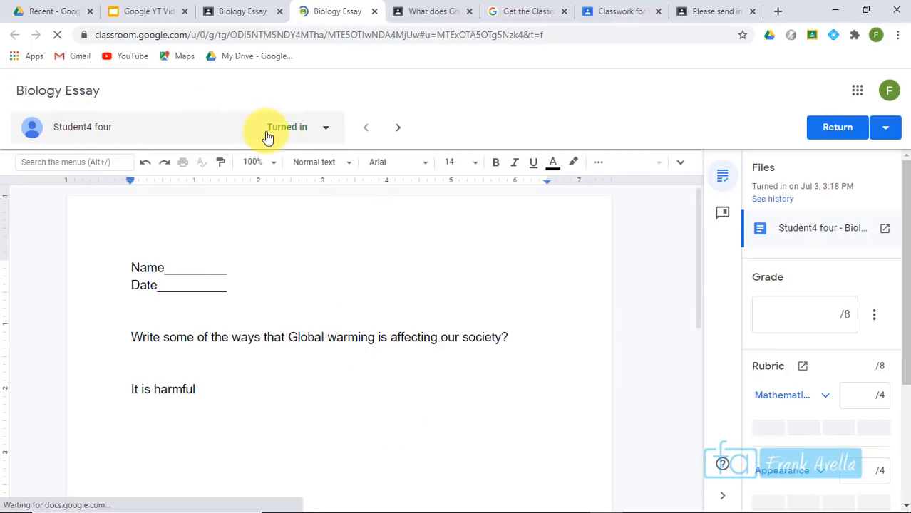
Check the student list in the grading view and scroll down to Private comments
left_click(327, 130)
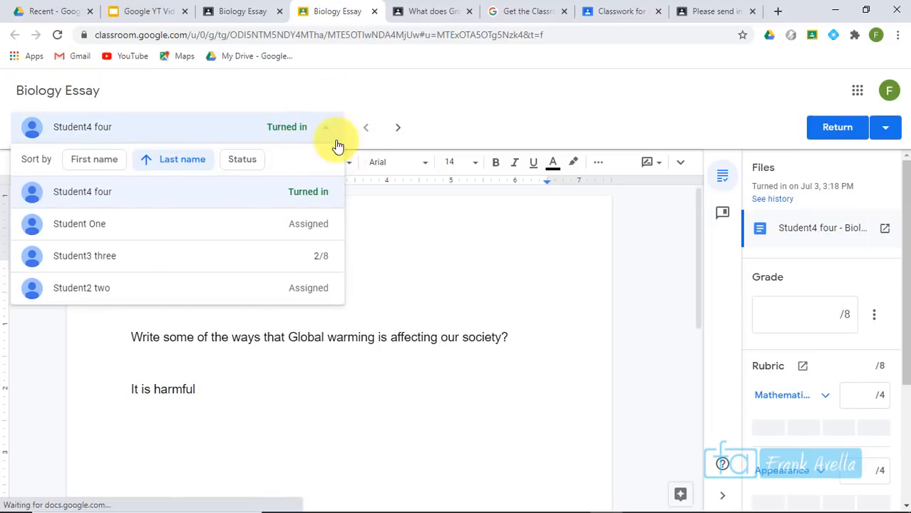
left_click(326, 131)
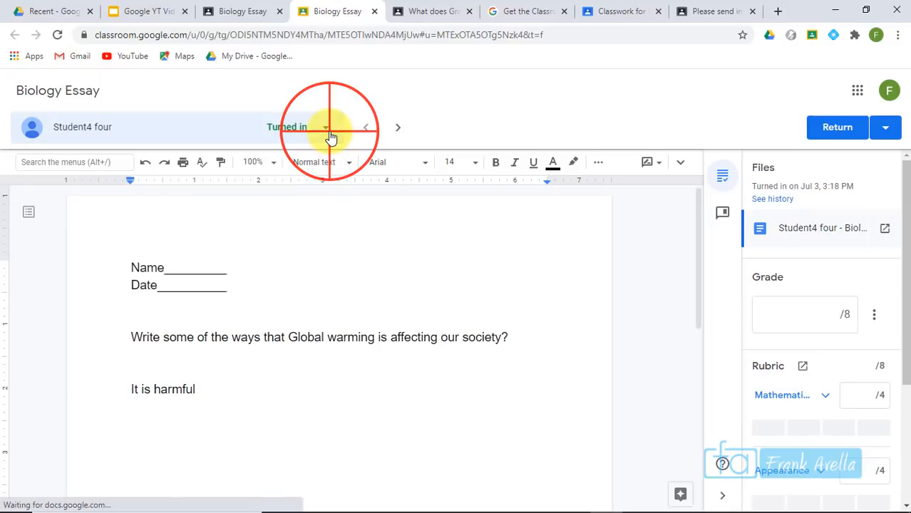
left_click(327, 130)
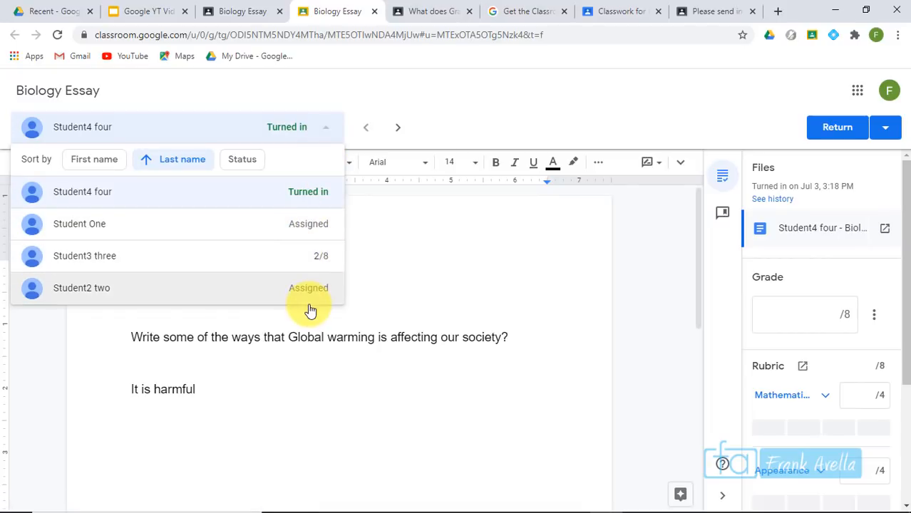
left_click(326, 129)
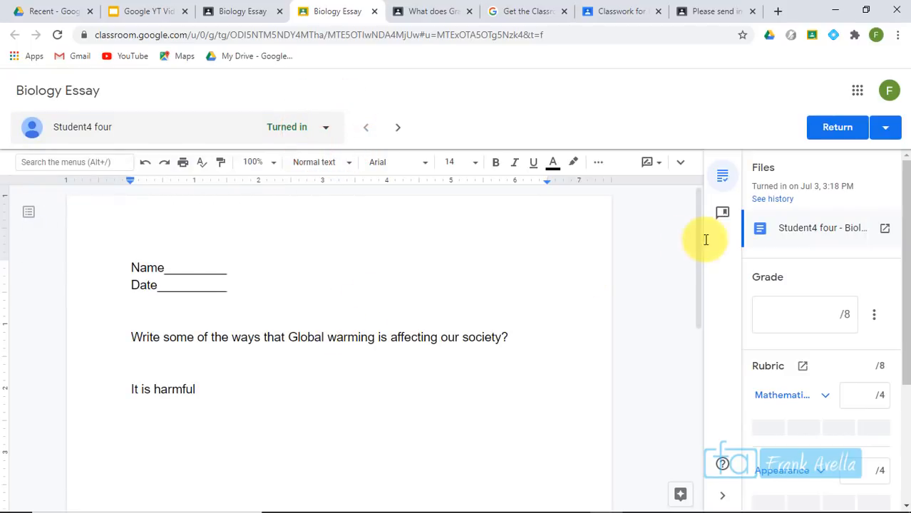
left_click(699, 218)
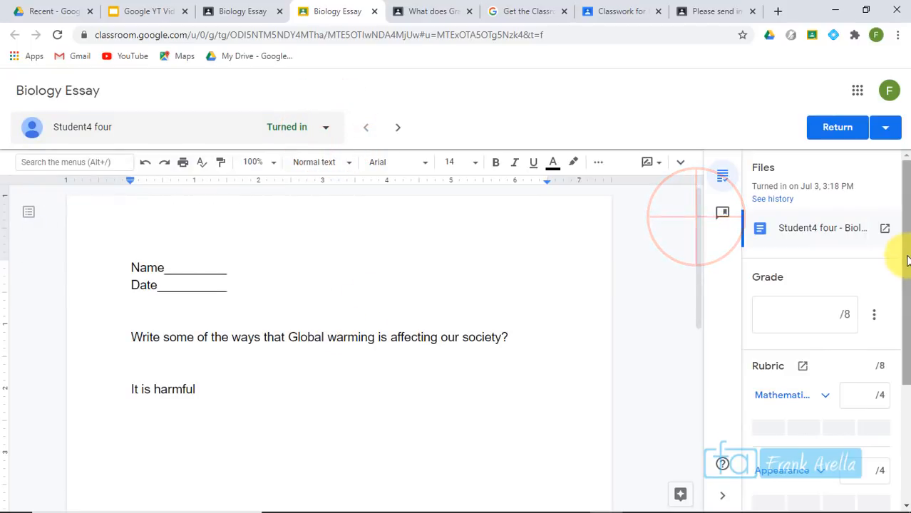
left_click_drag(900, 235, 899, 396)
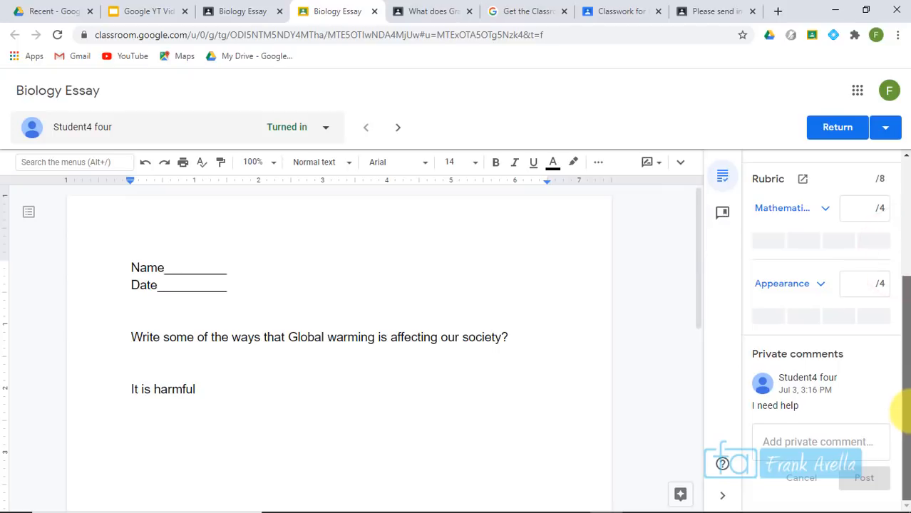
Post the private comment 'You need to write more' on the student's essay
left_click(791, 444)
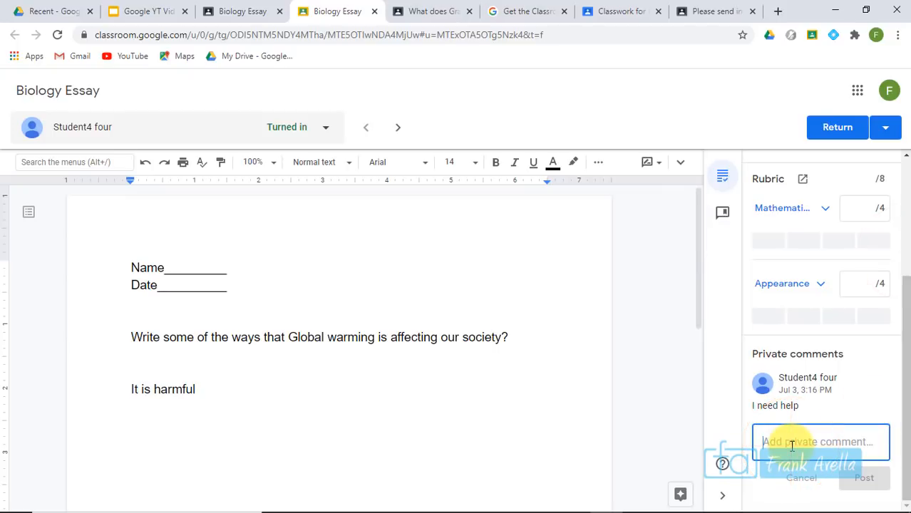
left_click_drag(205, 389, 124, 392)
left_click(808, 442)
type("You need to write more")
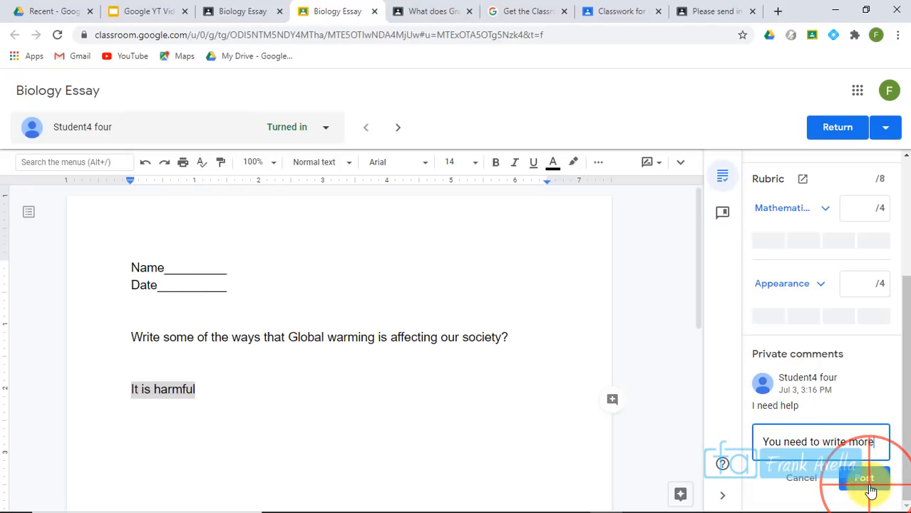
left_click(864, 478)
left_click_drag(903, 307, 903, 214)
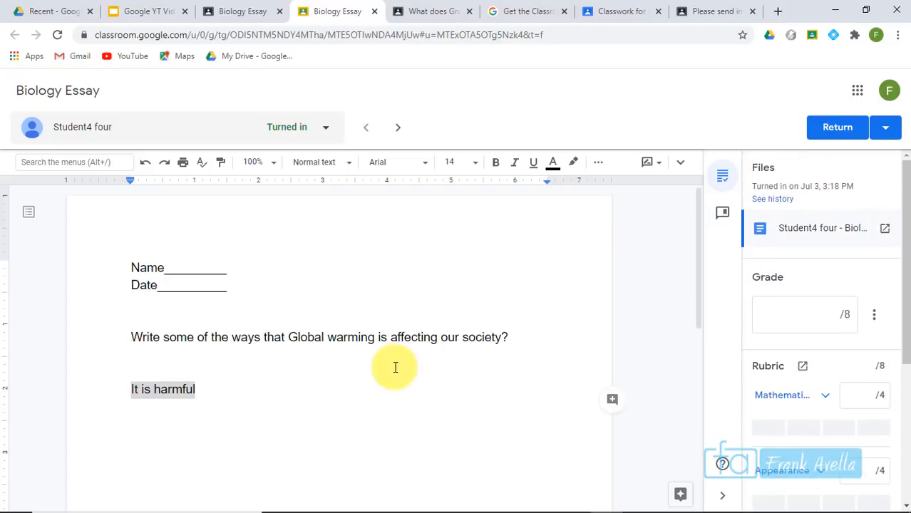
left_click(441, 337)
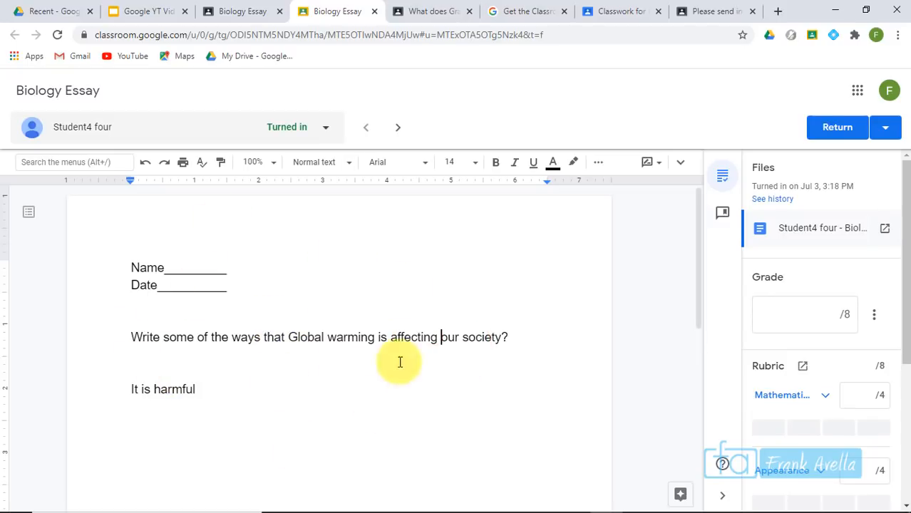
left_click(198, 389)
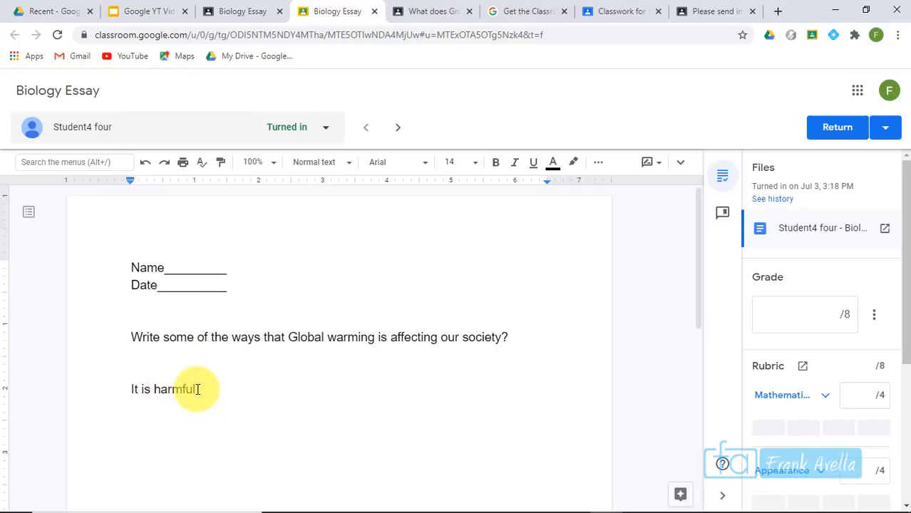
In Suggesting mode, comment 'This is all you wrote' on the 'It is harmful' answer
left_click(653, 143)
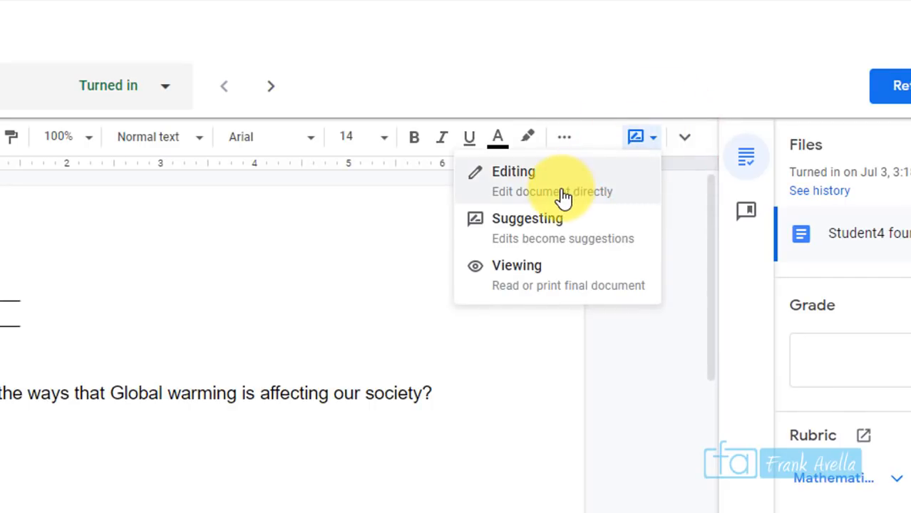
left_click(584, 244)
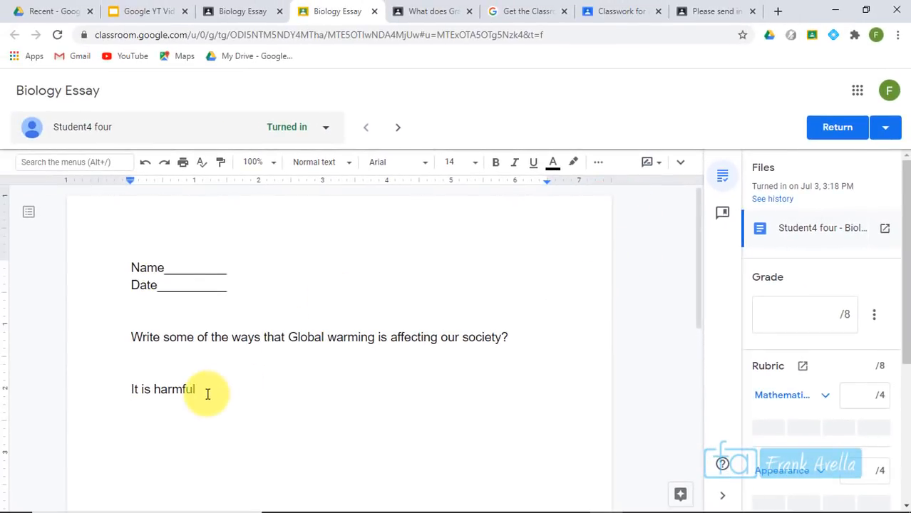
left_click_drag(207, 394, 119, 395)
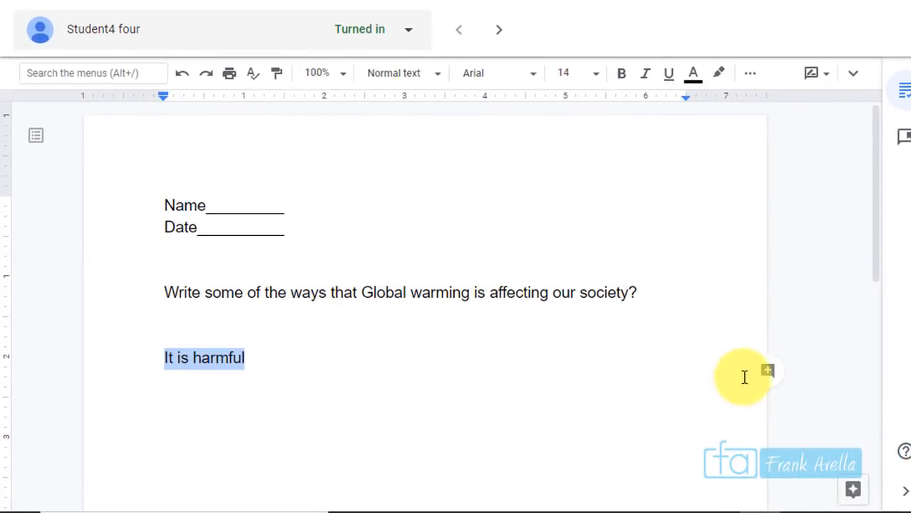
left_click(768, 371)
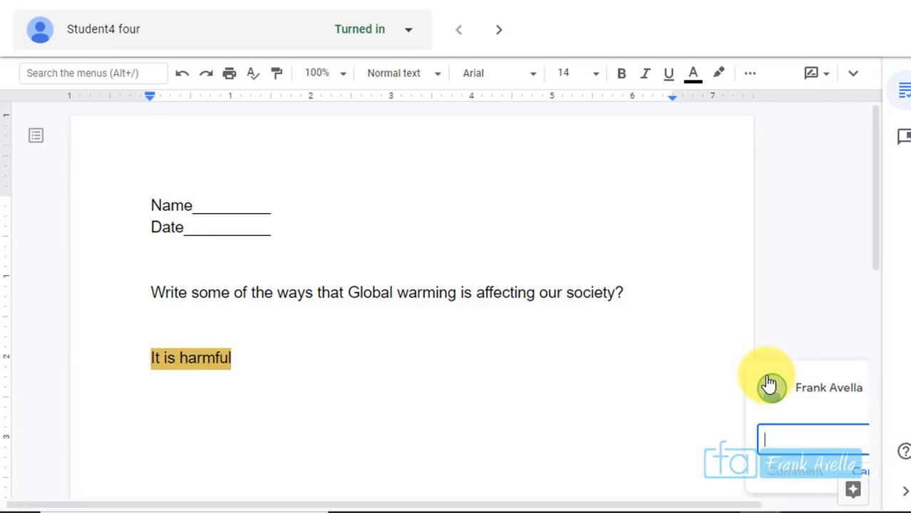
type("This is all you wrote")
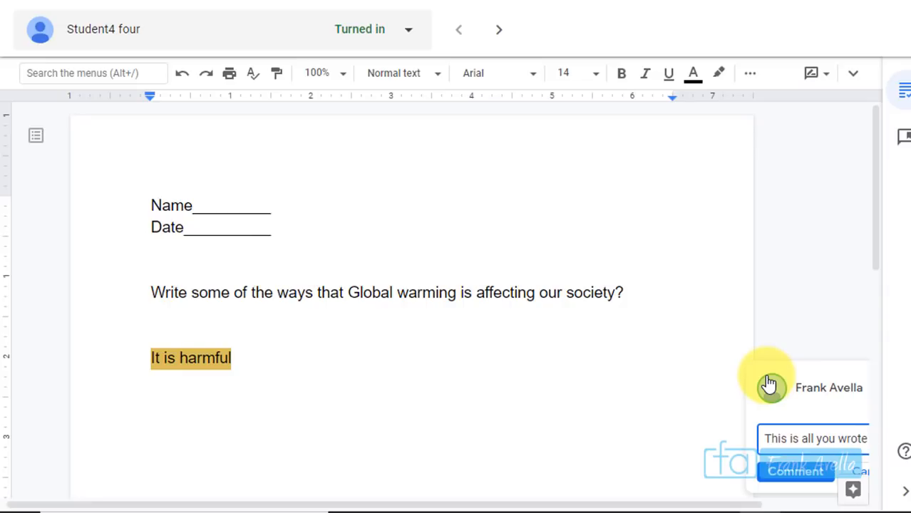
left_click(803, 474)
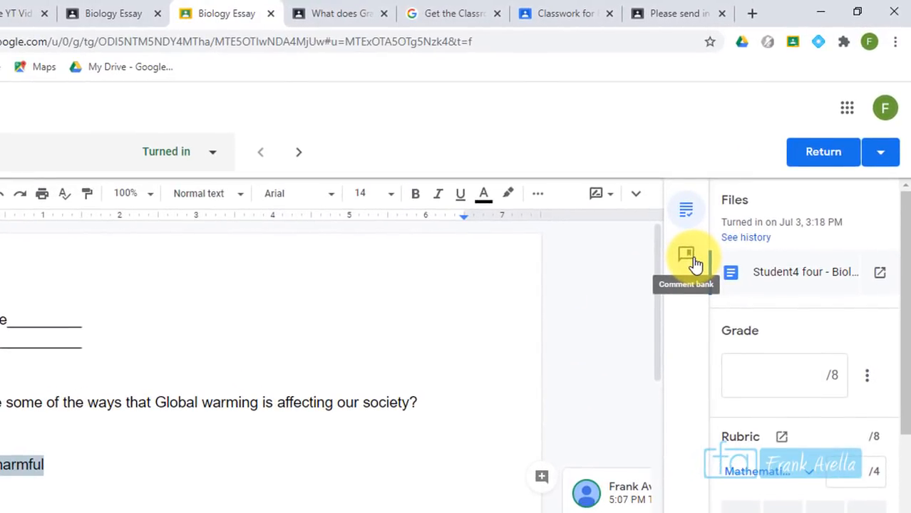
Save 'I need you to put more effort' as a new comment in the empty comment bank
left_click(694, 262)
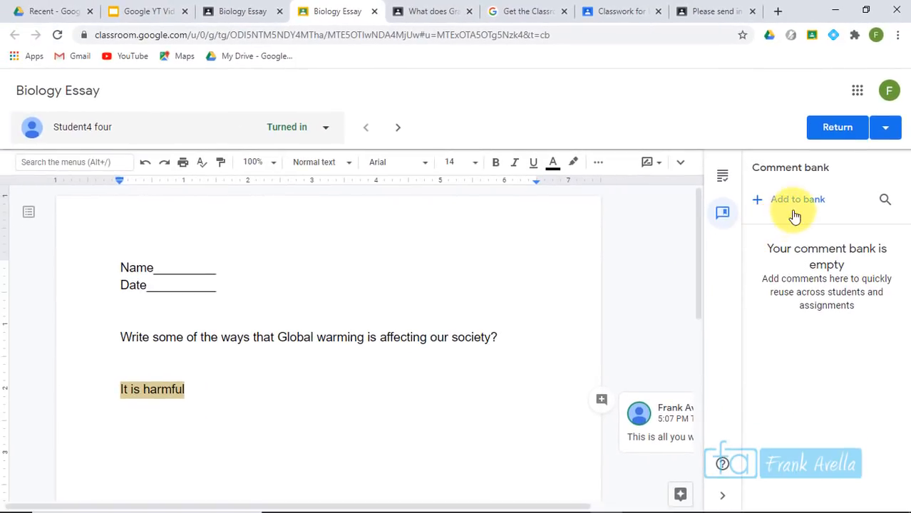
left_click(798, 203)
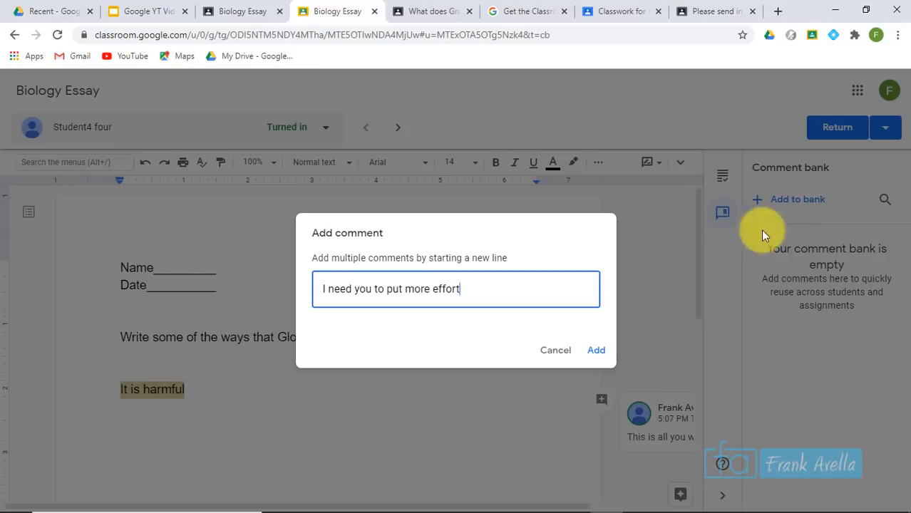
left_click(595, 350)
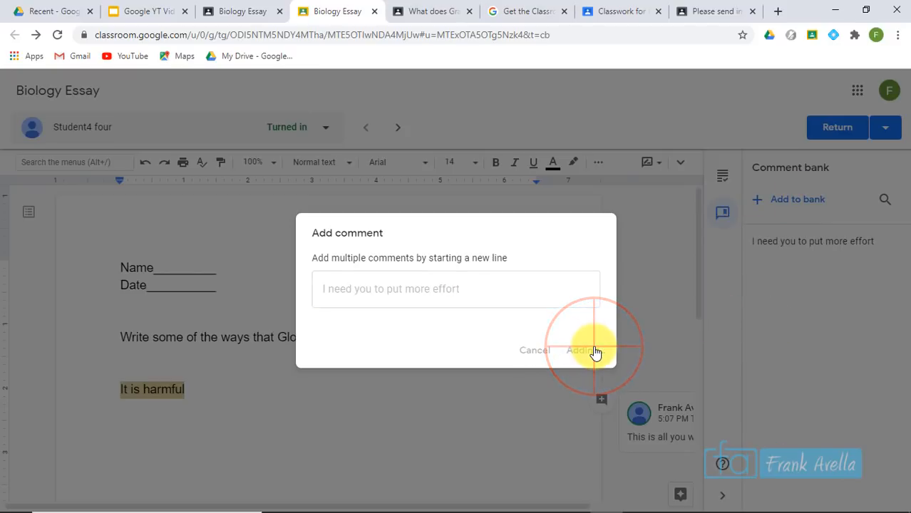
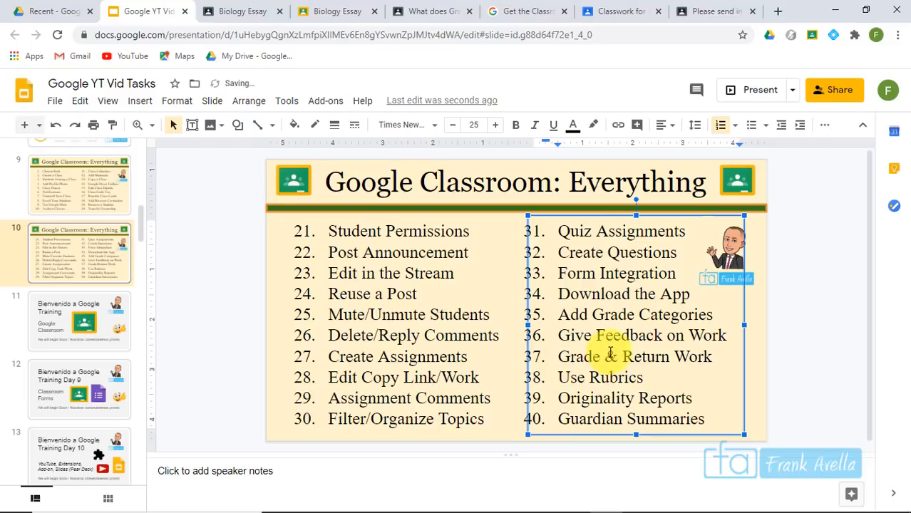
Highlight topic 37 'Grade & Return Work' on the slide, then return to the Demo class in Classroom
left_click_drag(558, 357, 709, 362)
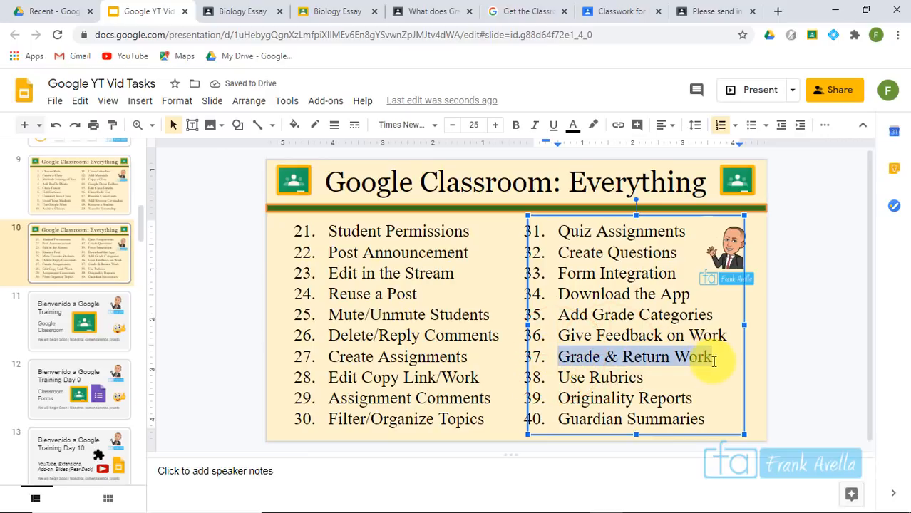
left_click(592, 345)
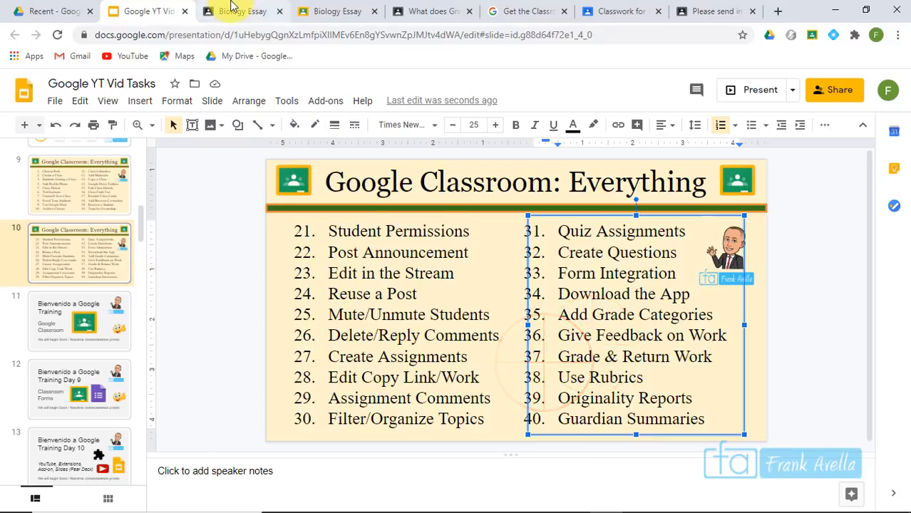
left_click(230, 8)
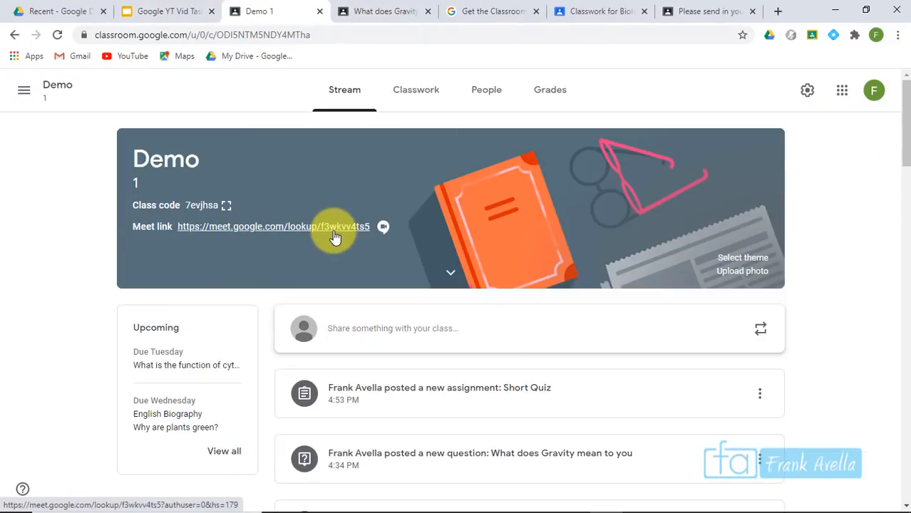
On Classwork, expand the 'What does Gravity mean to you' question and the Biology Essay assignment
left_click(413, 88)
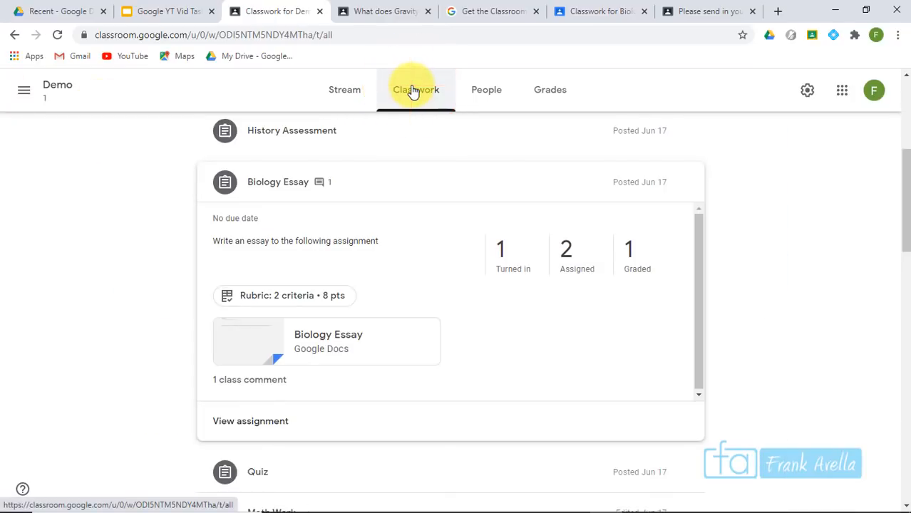
left_click_drag(905, 223, 907, 147)
left_click(353, 226)
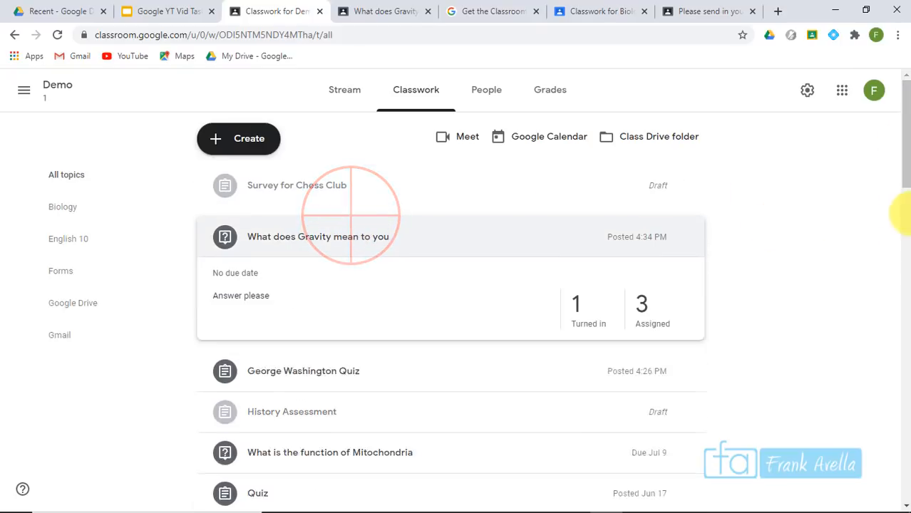
left_click_drag(901, 178, 900, 260)
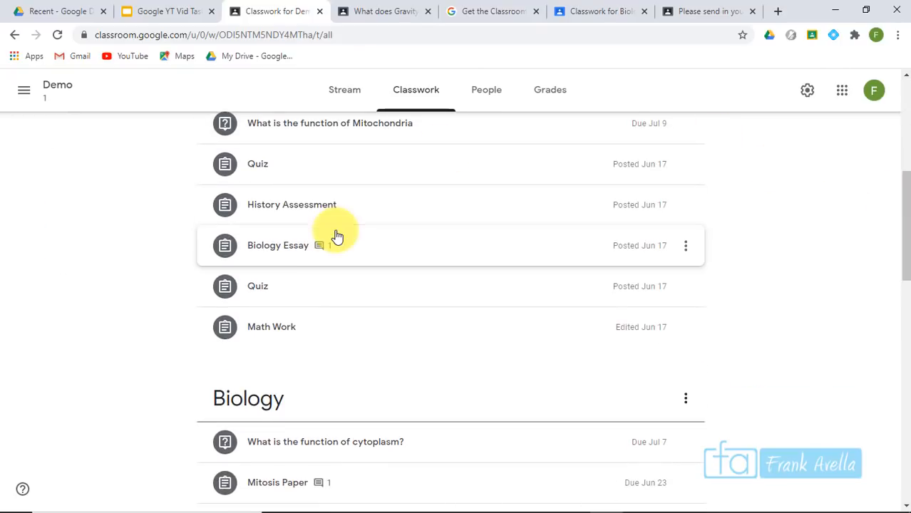
left_click(264, 253)
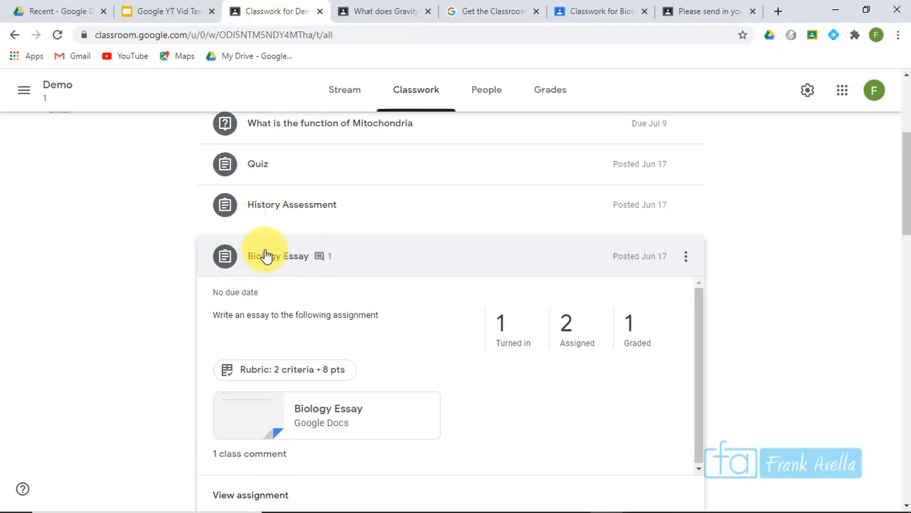
left_click_drag(902, 206, 901, 226)
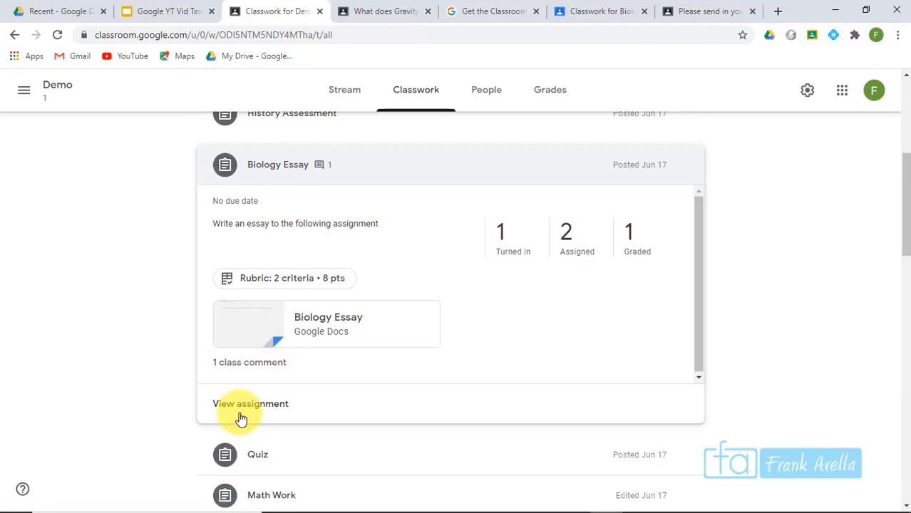
Check the People and Grades pages, then open one student's assignment overview from People
left_click(491, 93)
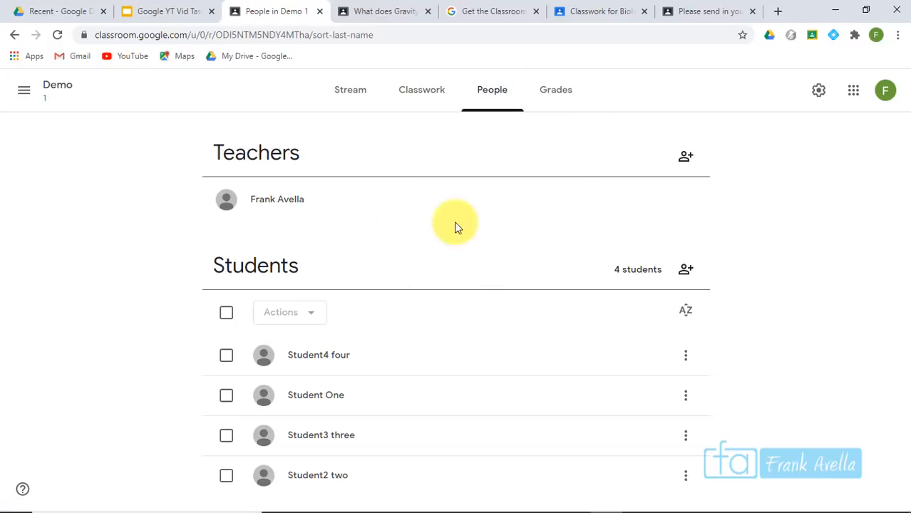
left_click(554, 97)
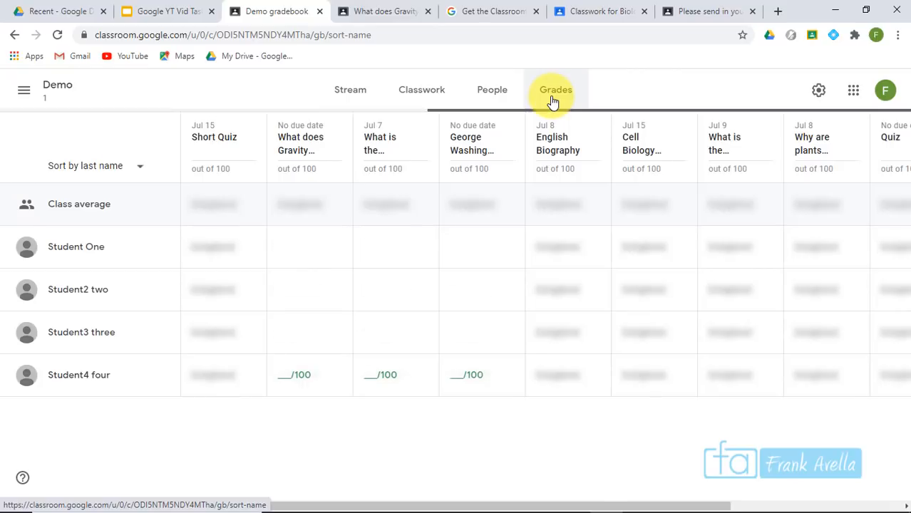
left_click_drag(401, 504, 642, 476)
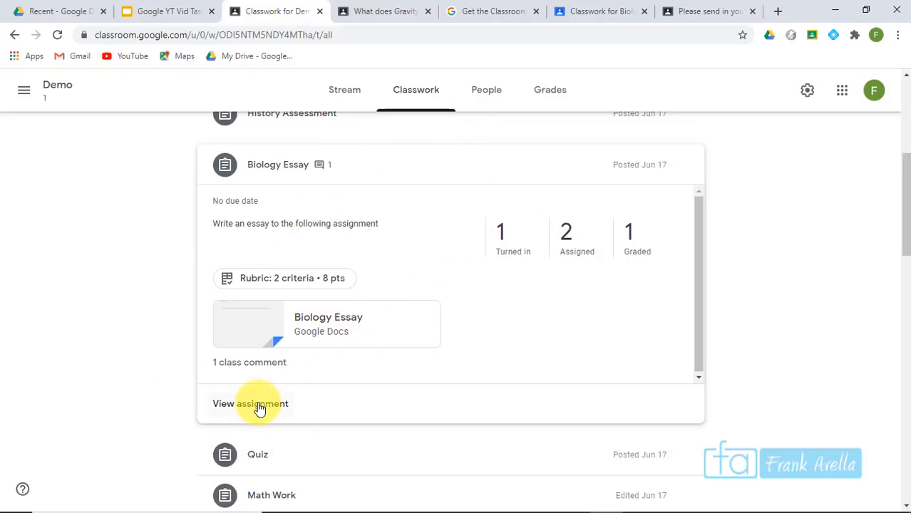
left_click(475, 100)
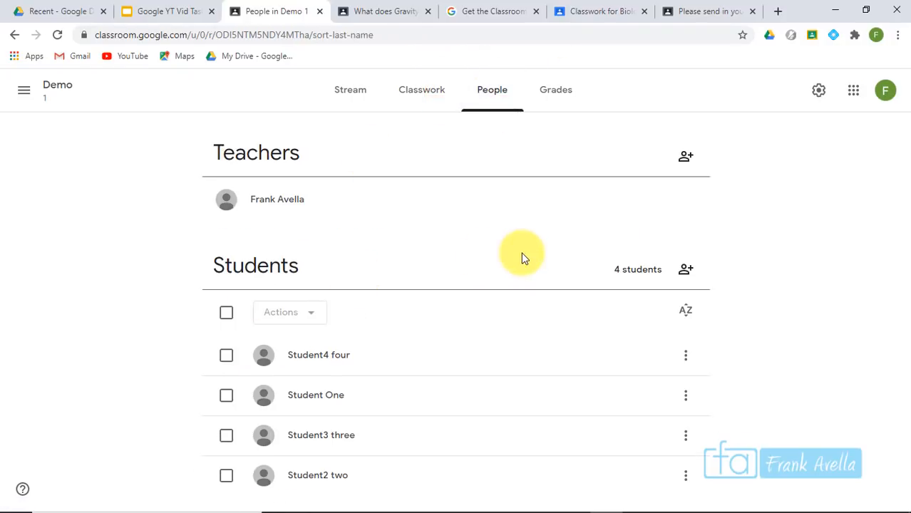
left_click(392, 360)
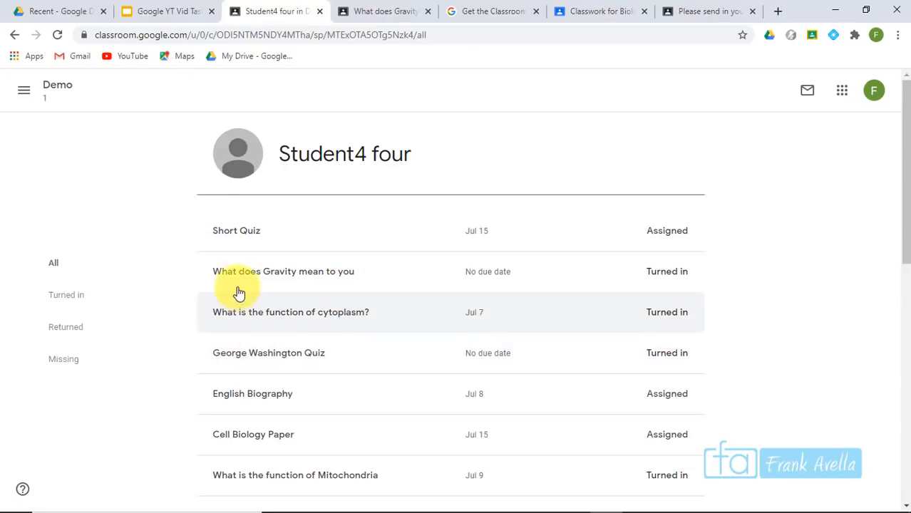
Open the To-do review page from the class menu, listing assignments to review across classes
left_click_drag(900, 139, 854, 36)
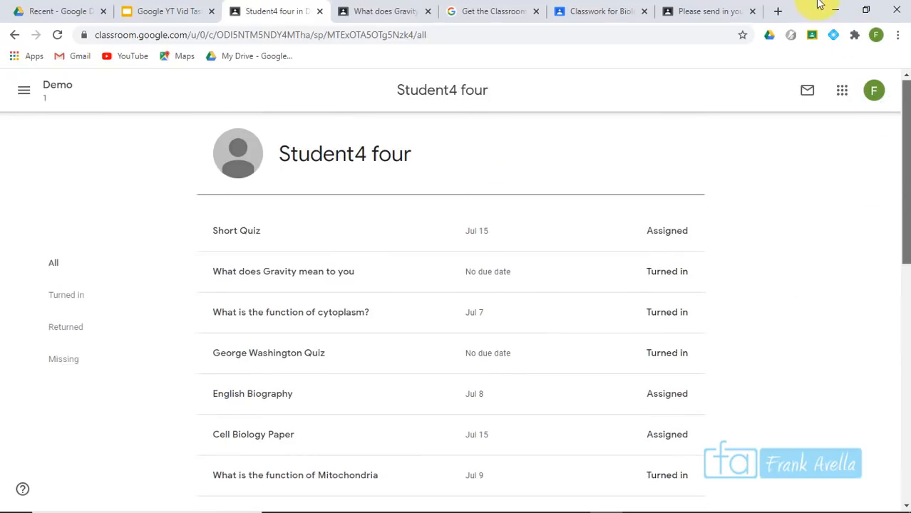
left_click(24, 89)
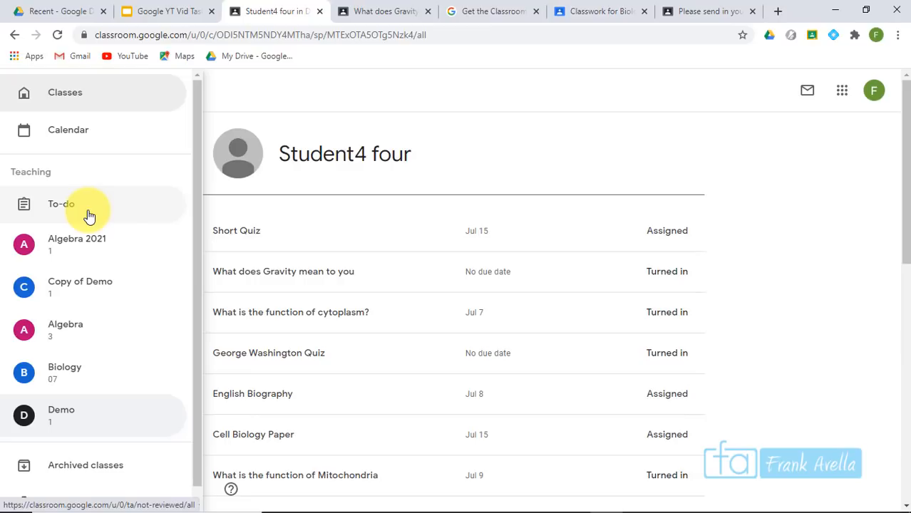
left_click(89, 216)
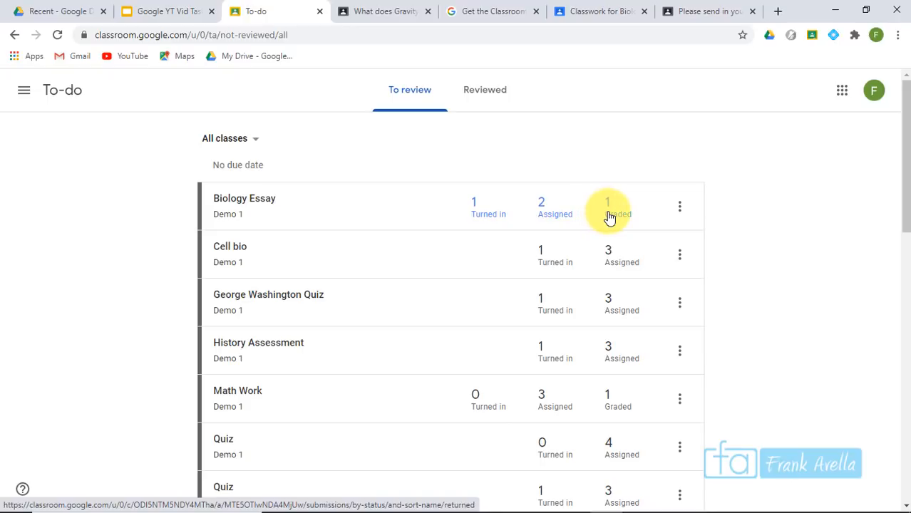
left_click(24, 91)
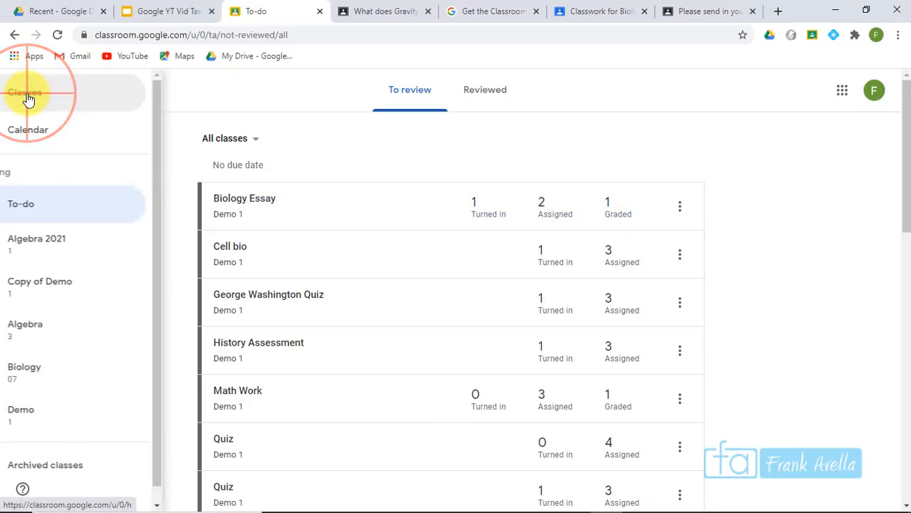
left_click(210, 81)
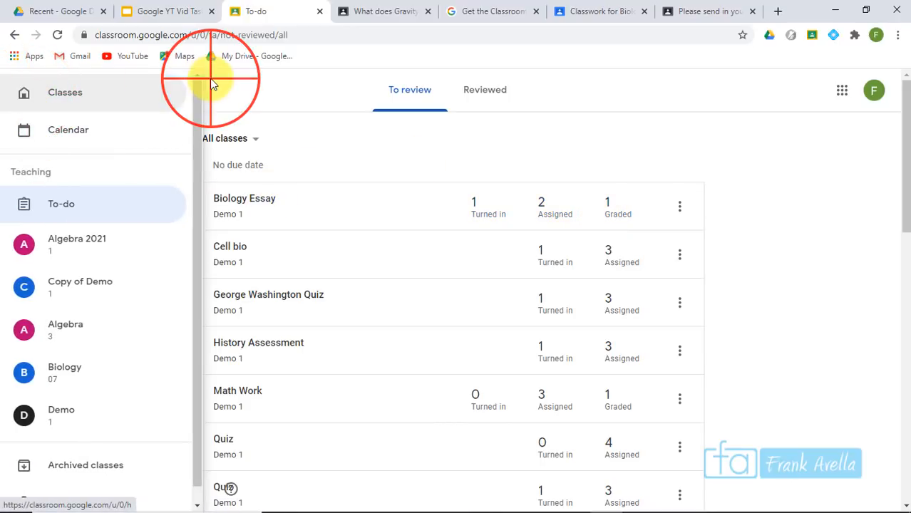
left_click(26, 92)
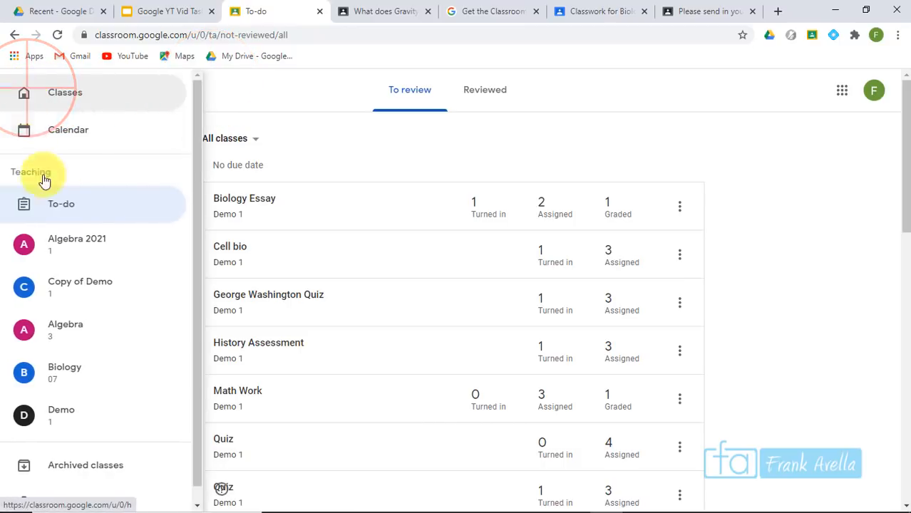
left_click_drag(197, 179, 202, 153)
left_click(345, 148)
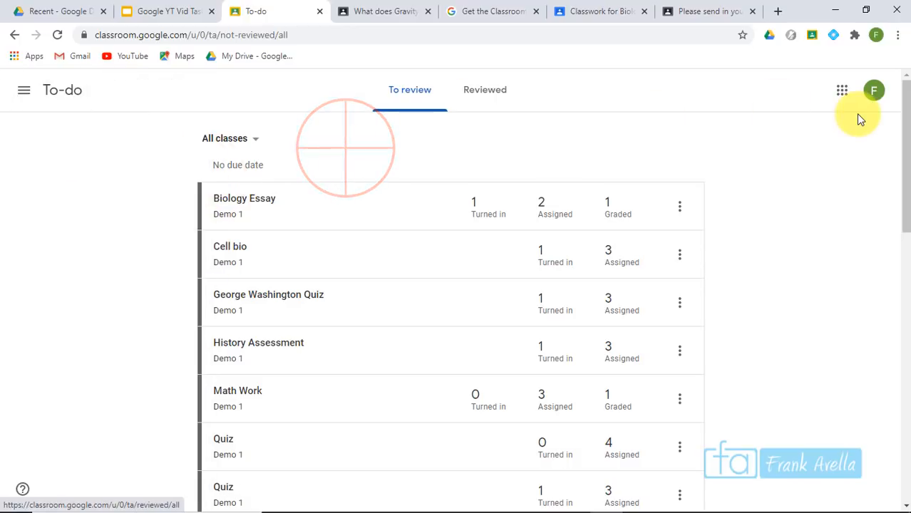
left_click_drag(904, 120, 903, 140)
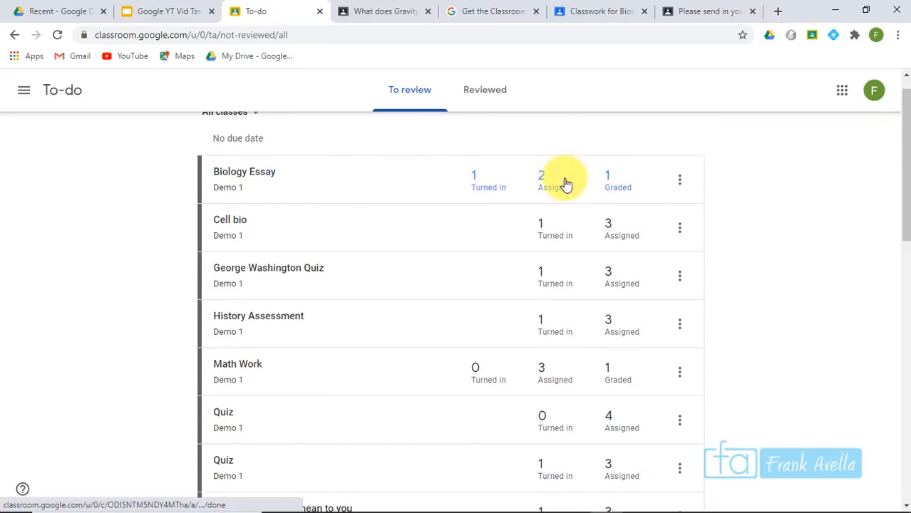
Inspect Biology Essay's turned-in and graded submissions, then reopen its turned-in list from To-do
left_click(477, 193)
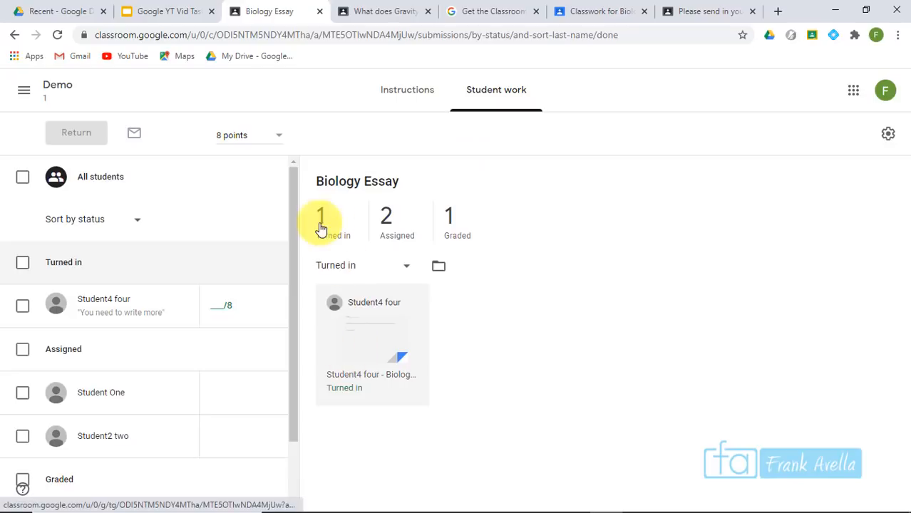
left_click(13, 37)
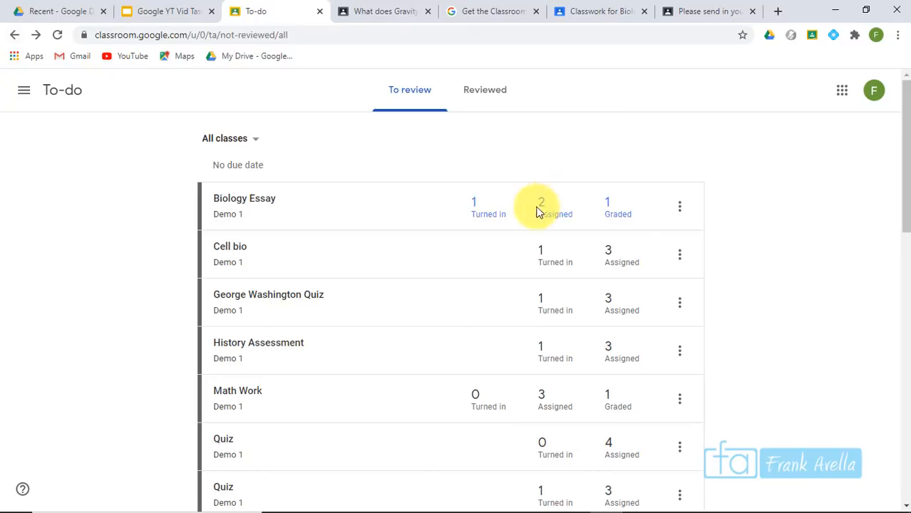
left_click(616, 206)
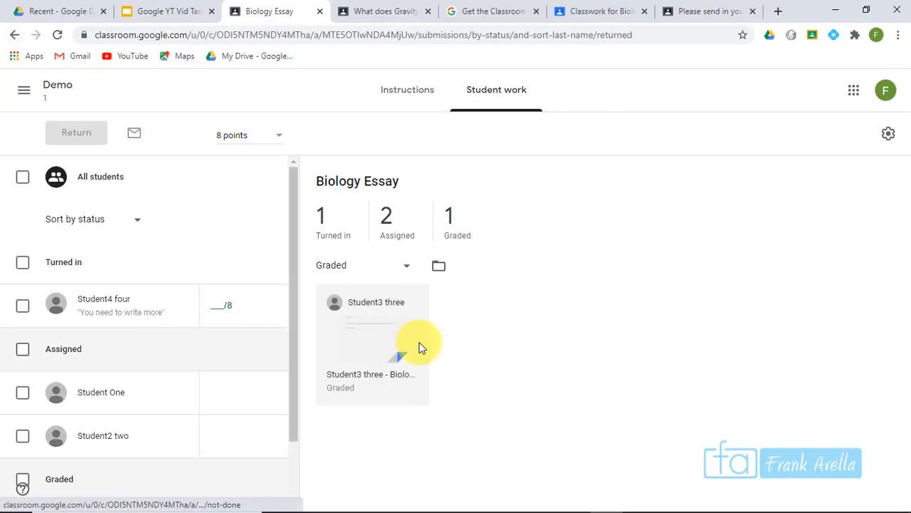
left_click_drag(295, 376, 284, 460)
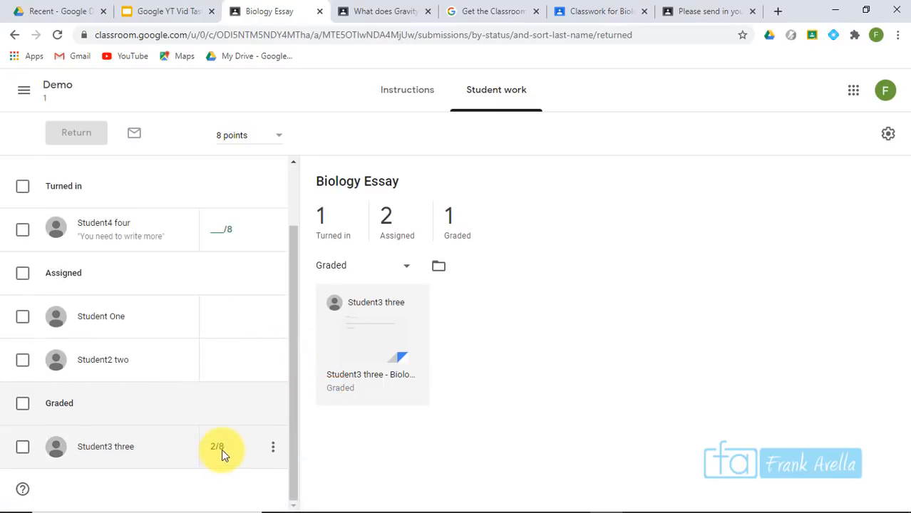
left_click(22, 93)
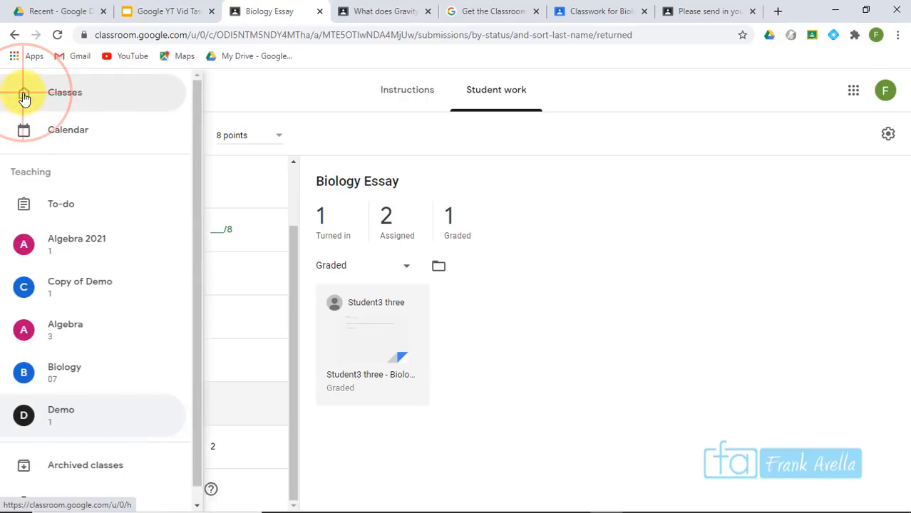
left_click(66, 208)
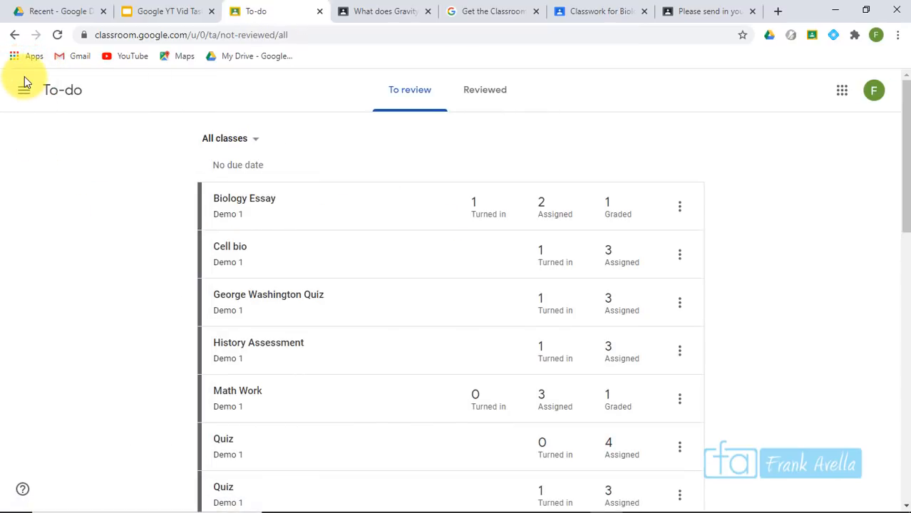
left_click(481, 207)
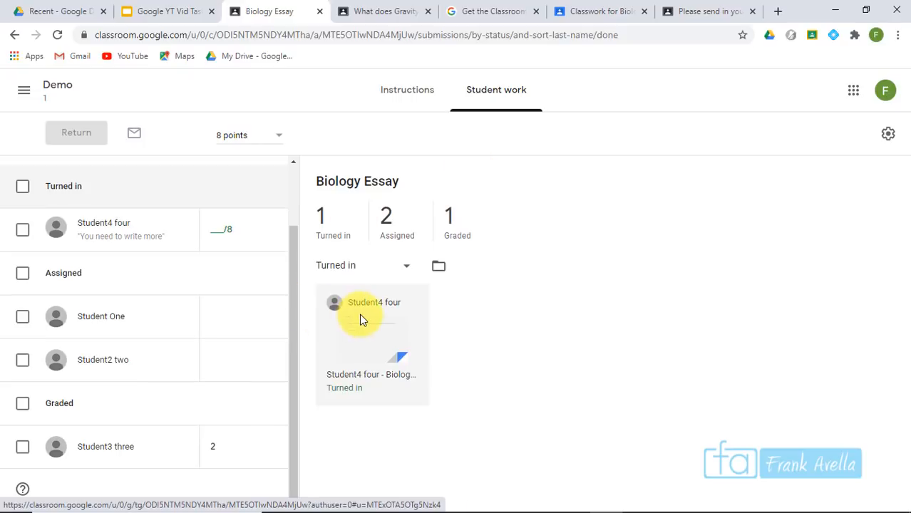
Open the turned-in Biology Essay submission for grading
left_click(345, 333)
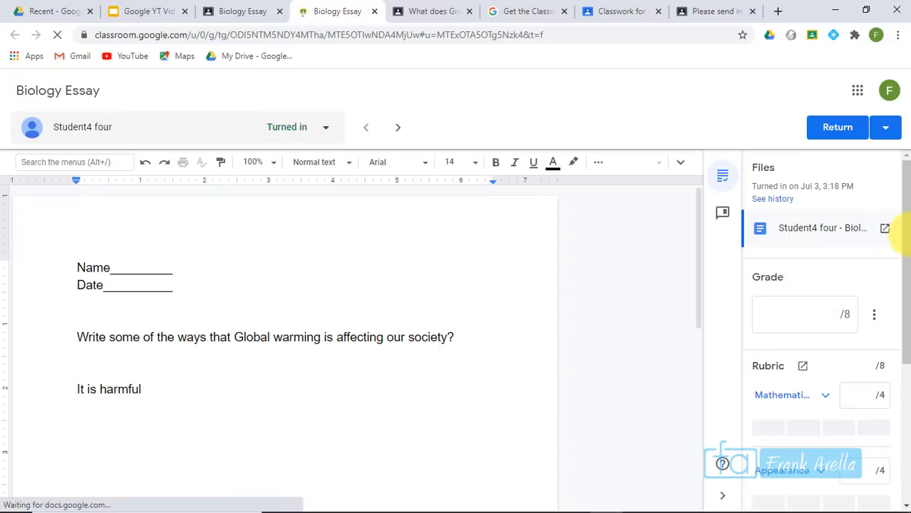
left_click_drag(904, 204, 905, 313)
left_click_drag(909, 280, 910, 255)
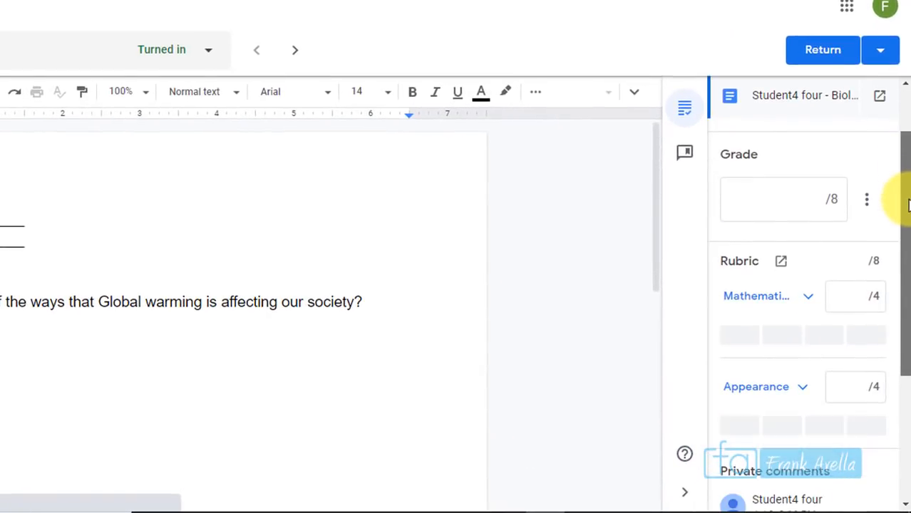
left_click_drag(908, 205, 909, 208)
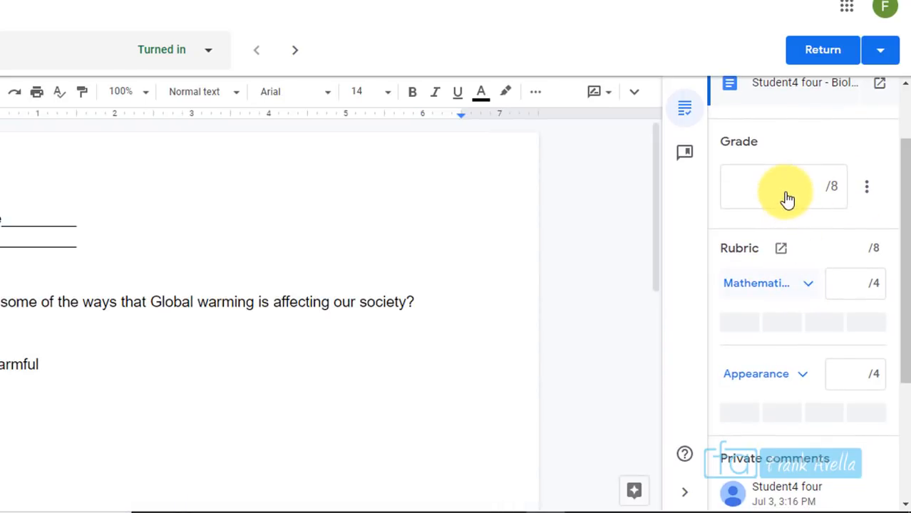
left_click(813, 197)
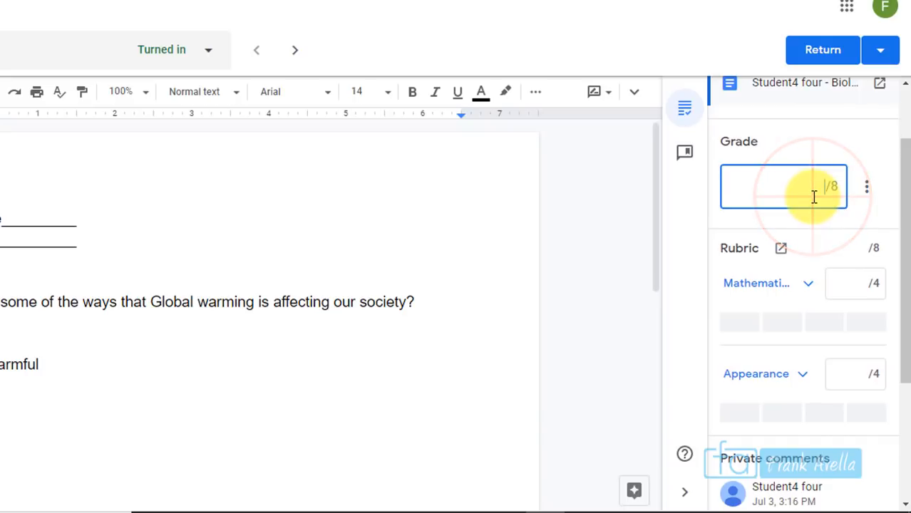
Score both the Mathematics and Appearance rubric criteria as Unsatisfactory, 1 point each
left_click(811, 284)
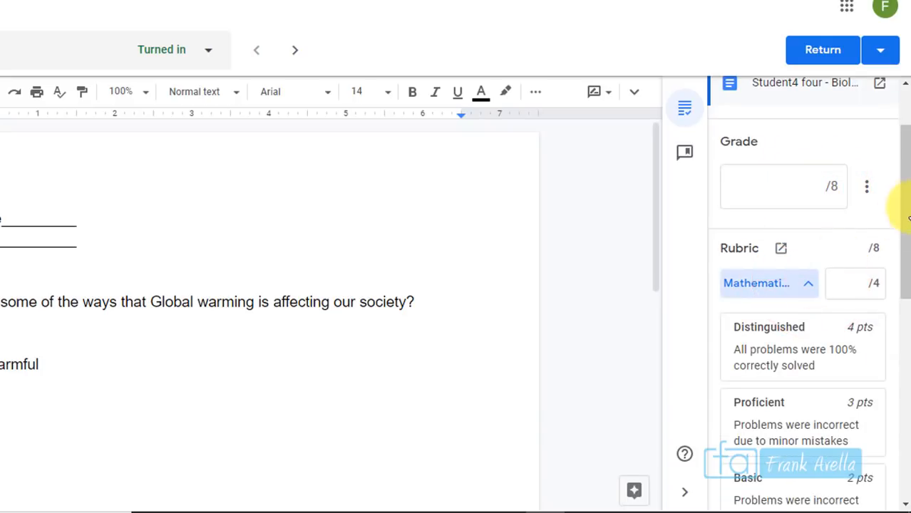
left_click_drag(907, 175, 908, 244)
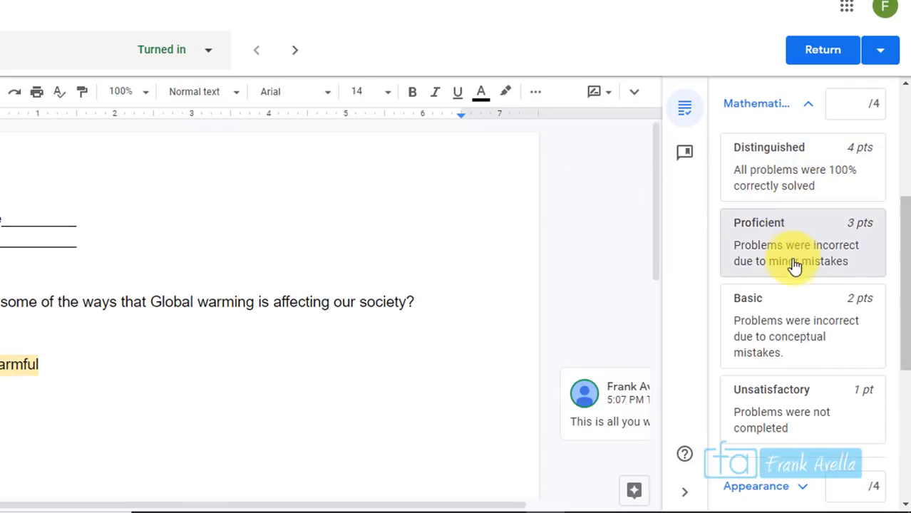
left_click(775, 401)
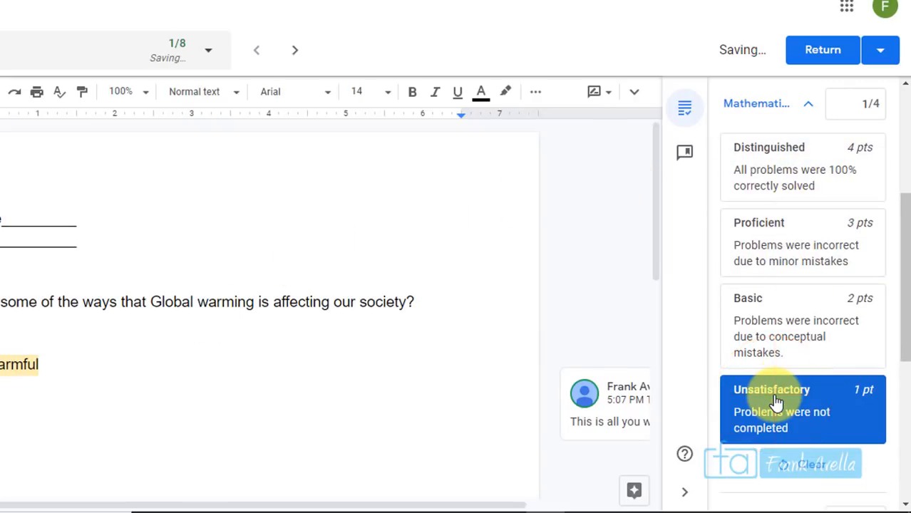
left_click_drag(902, 297, 895, 405)
left_click(803, 227)
left_click(758, 262)
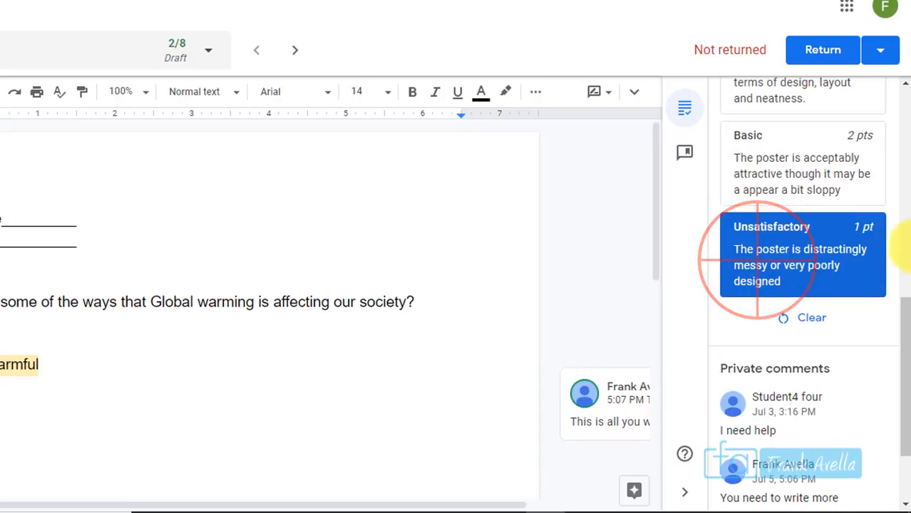
left_click_drag(899, 346, 905, 165)
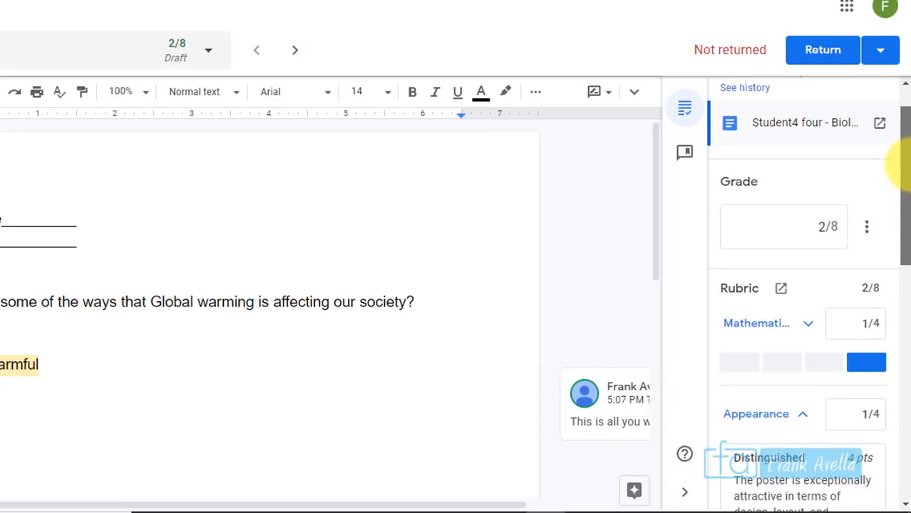
left_click_drag(906, 240, 906, 199)
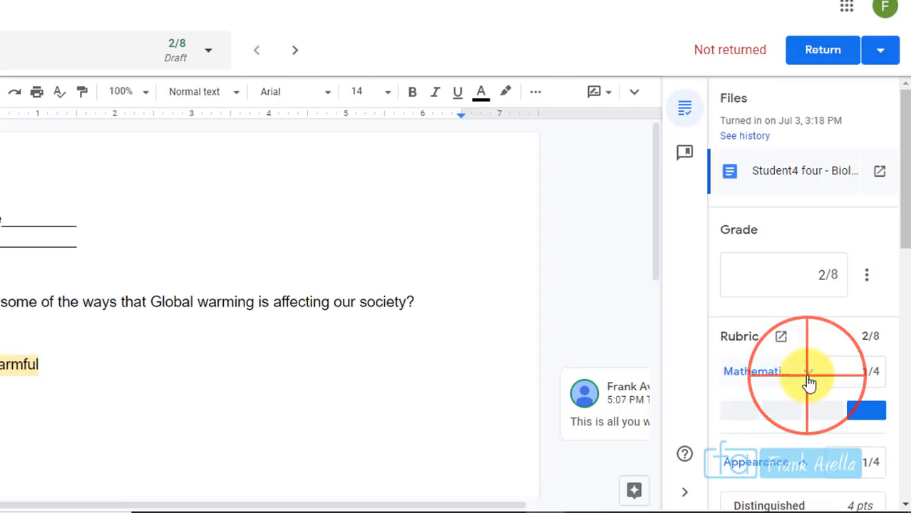
left_click(808, 372)
left_click(809, 383)
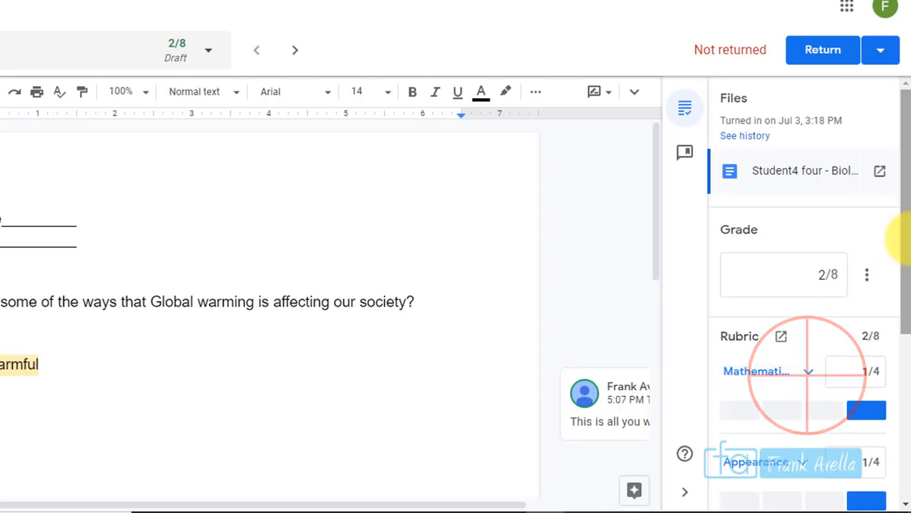
left_click_drag(907, 245, 908, 310)
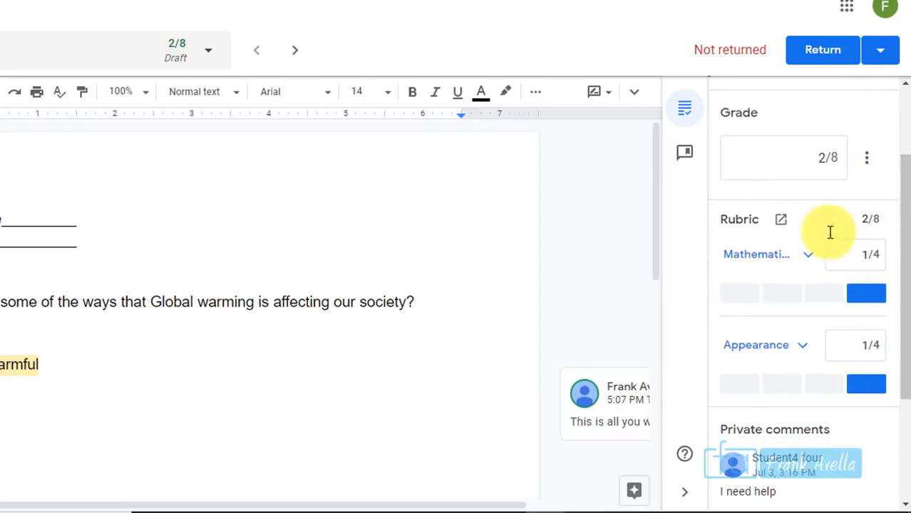
left_click(823, 158)
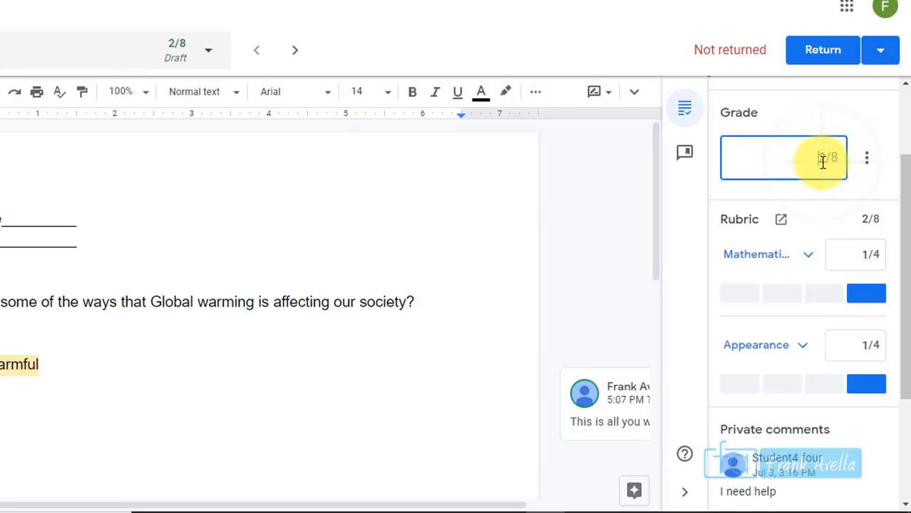
Enter 1 as the essay's overall grade out of 8
type("1")
left_click_drag(896, 251, 906, 347)
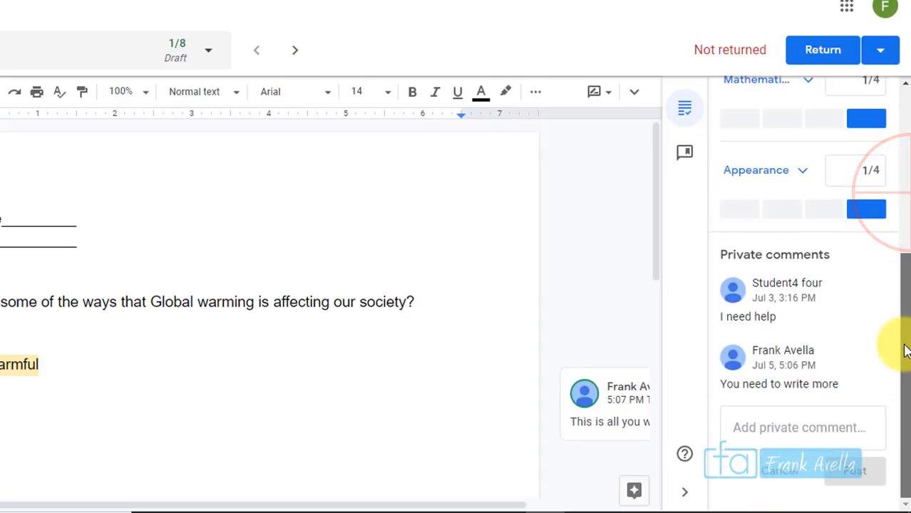
scroll(900, 157, "up", 5)
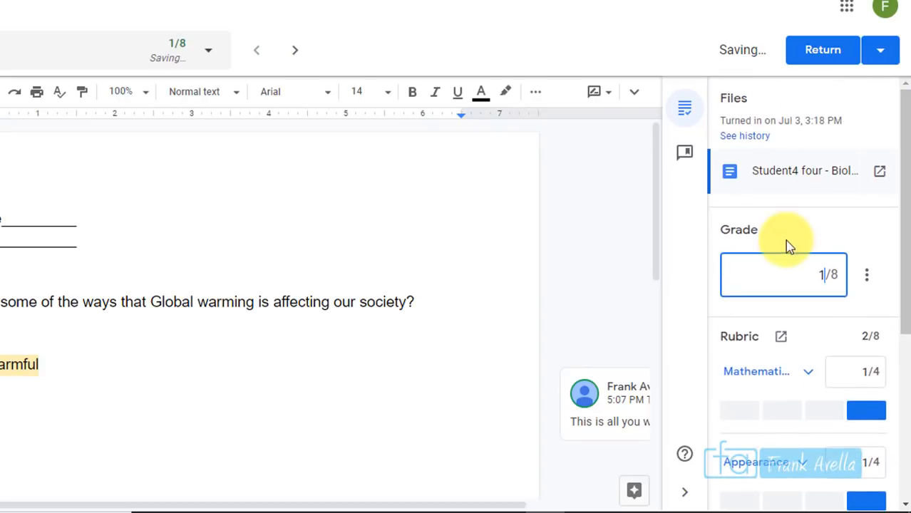
left_click(793, 265)
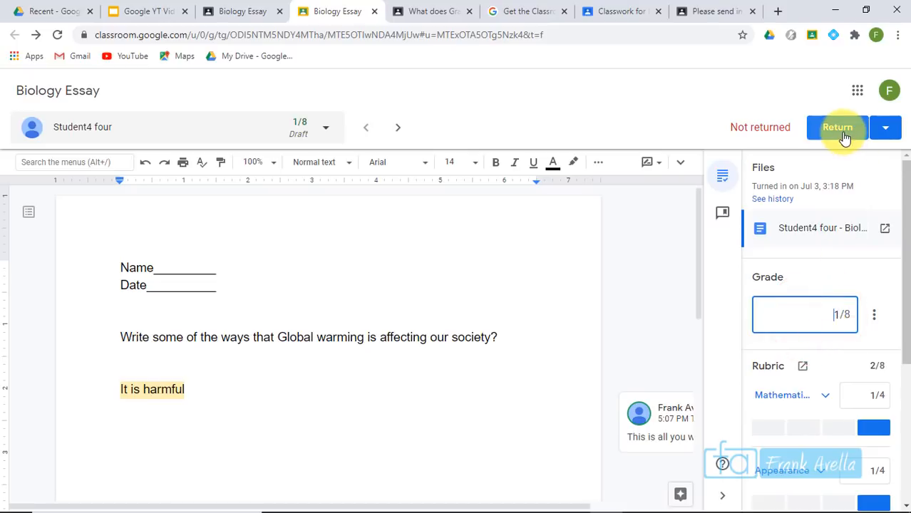
Return the graded essay to the student and confirm in the dialog
left_click_drag(727, 134, 785, 127)
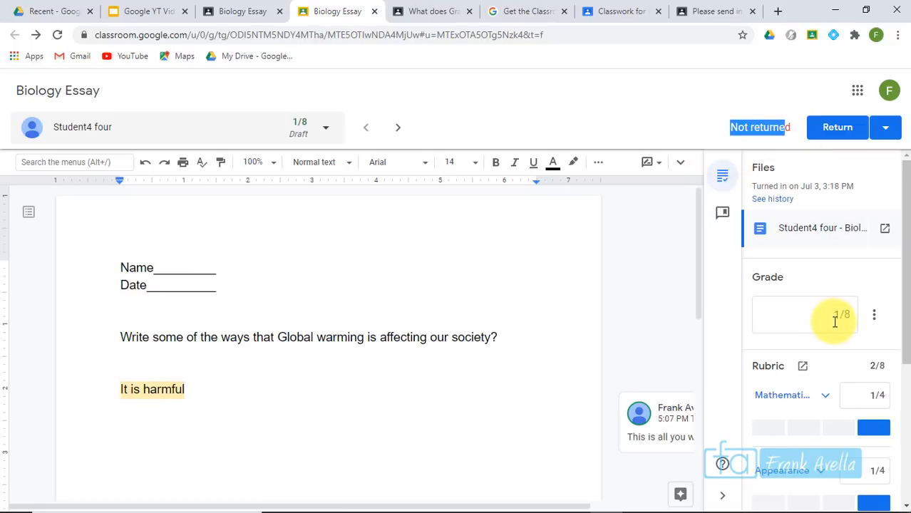
left_click(778, 125)
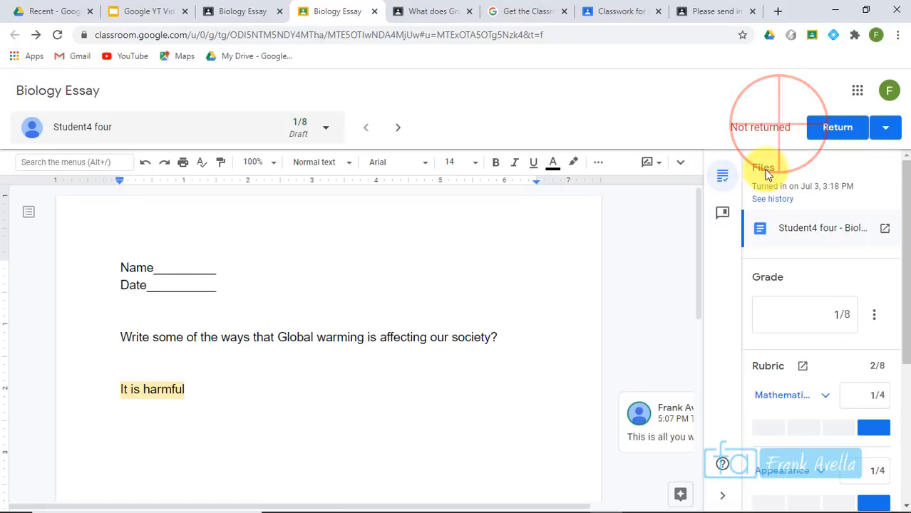
left_click(839, 131)
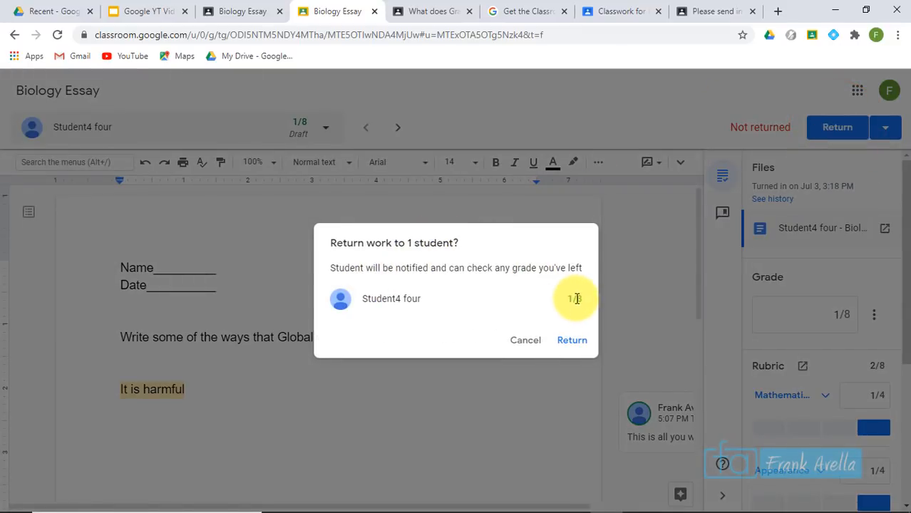
left_click(573, 342)
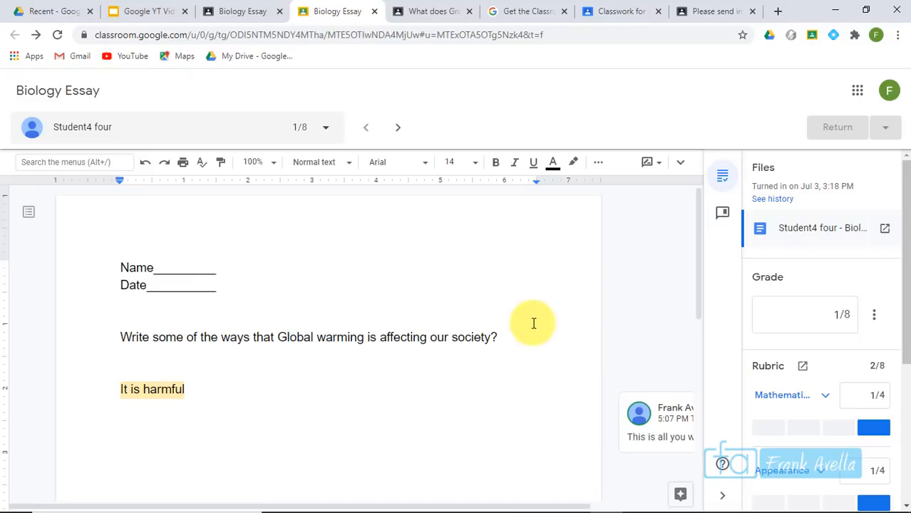
Highlight topic 38 'Use Rubrics' on the course topic slide, then go back to the Classroom class list
left_click(613, 325)
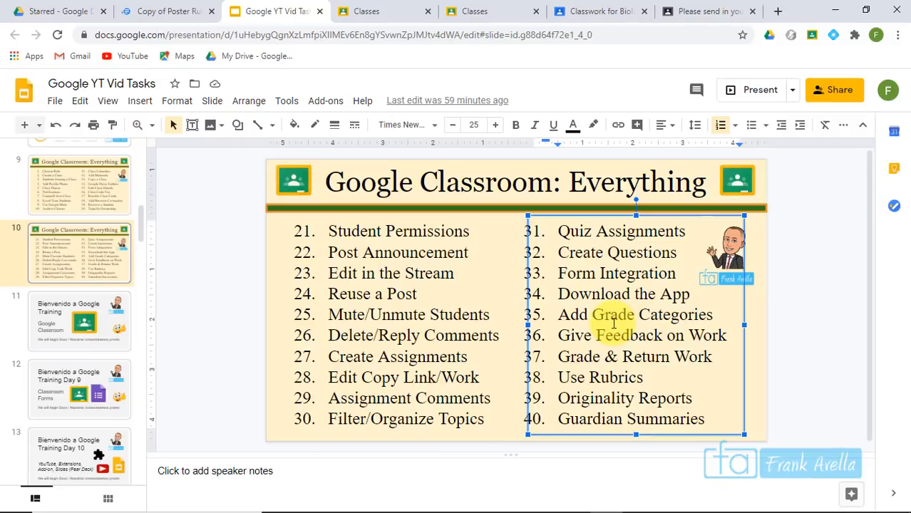
left_click_drag(561, 378, 646, 378)
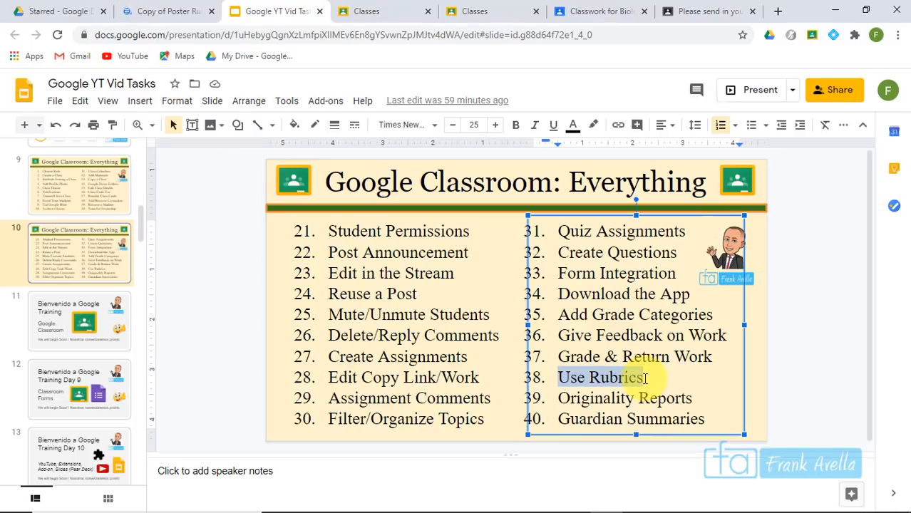
left_click(370, 10)
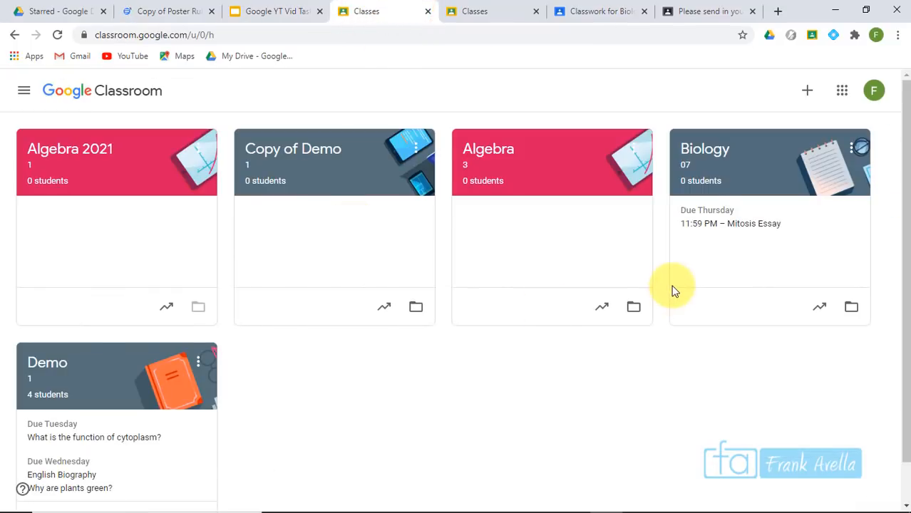
Start a new assignment from the Biology class's Classwork page
left_click(707, 151)
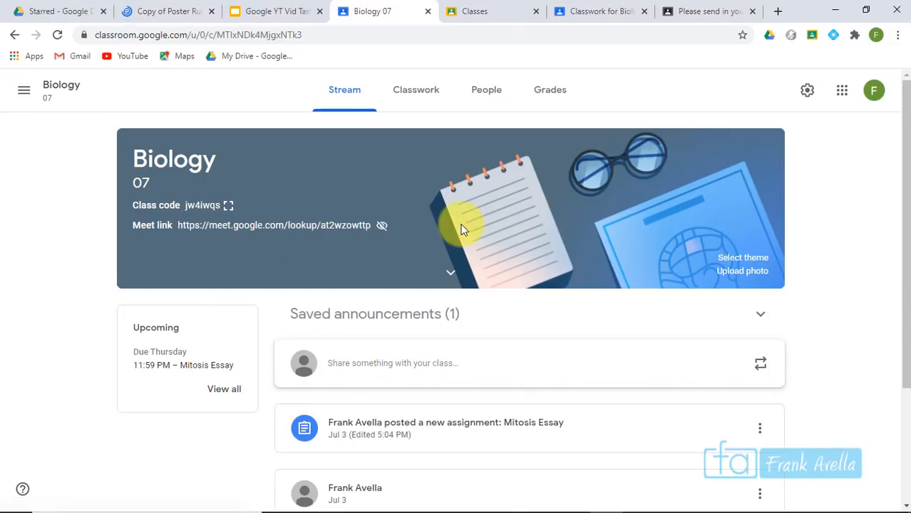
left_click(416, 90)
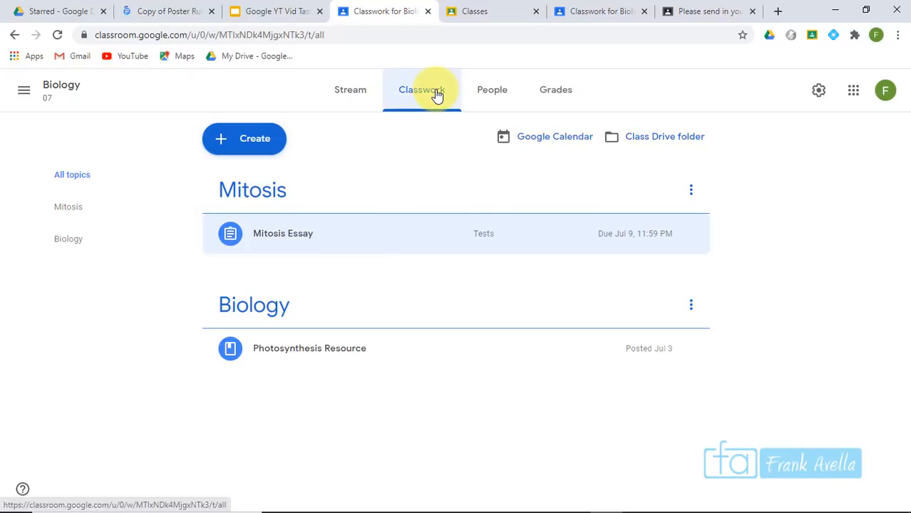
left_click(253, 138)
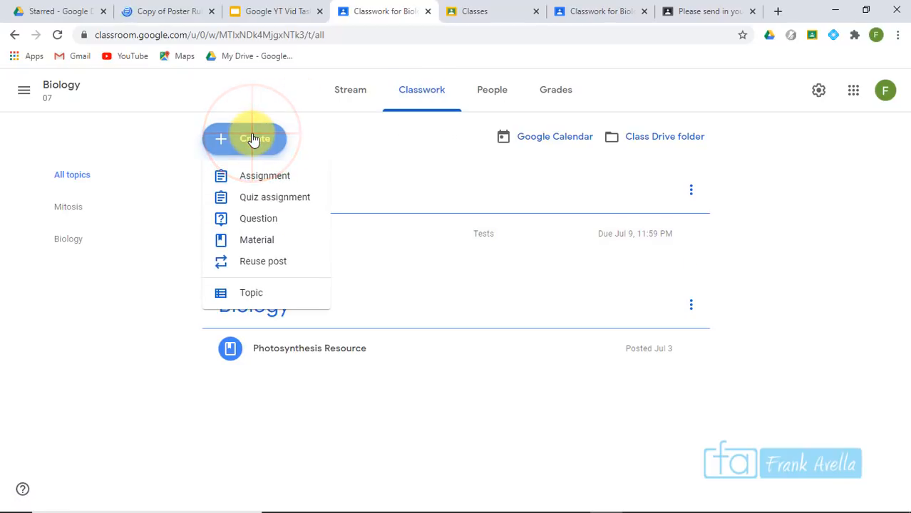
left_click(255, 177)
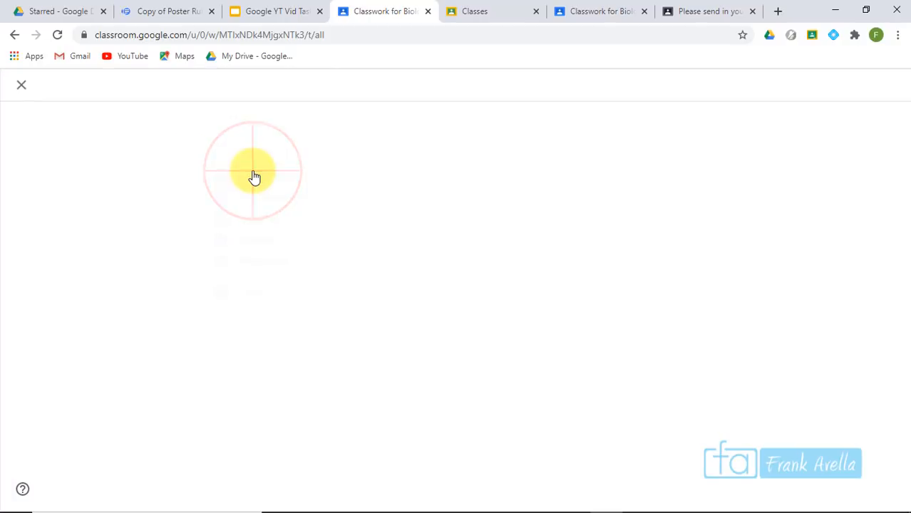
Paste 'Solar System Poster Presentation' as the assignment title
left_click(143, 158)
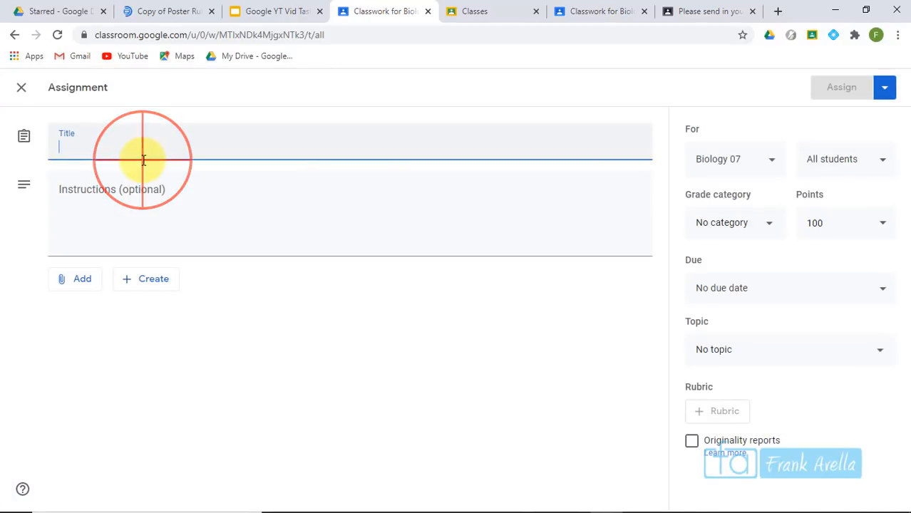
type("Solar System Poster Presentation")
key("Tab")
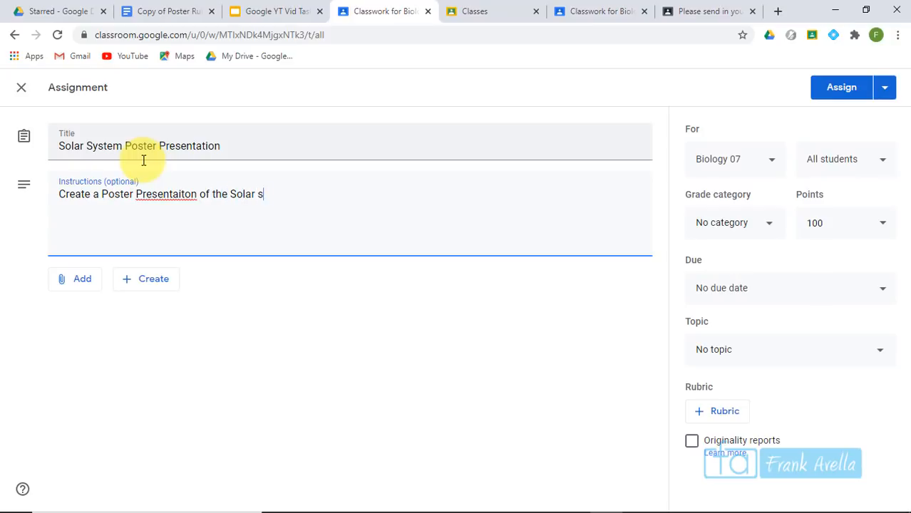
Correct 'Presentaiton' to 'Presentation' in the instructions and bring up the rubric options
left_click(174, 197)
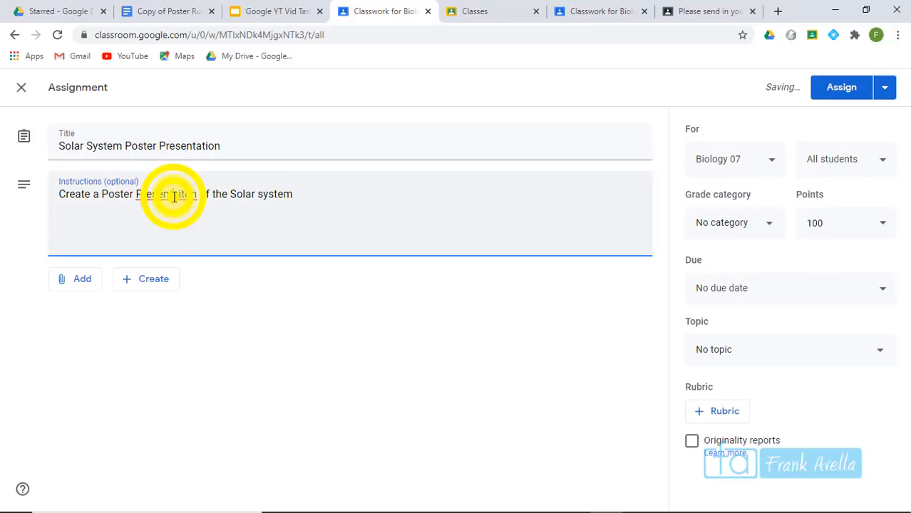
double_click(174, 197)
right_click(175, 199)
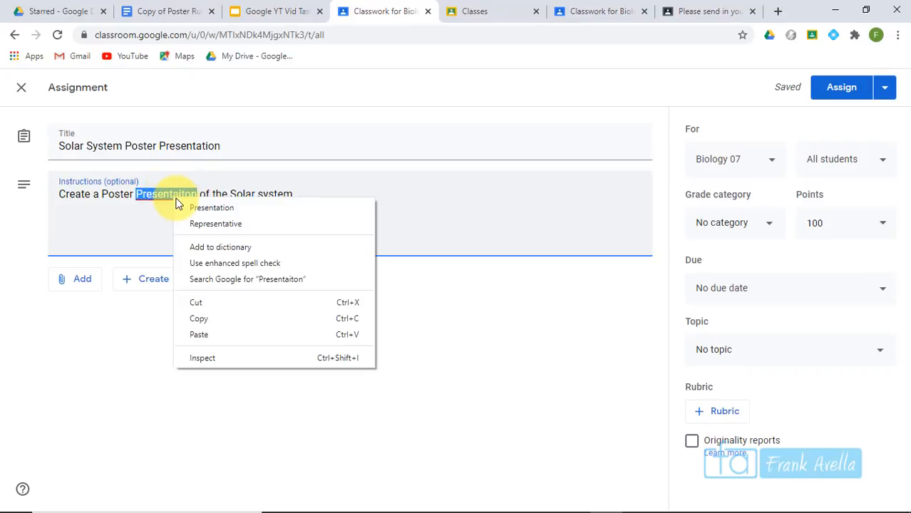
left_click(214, 207)
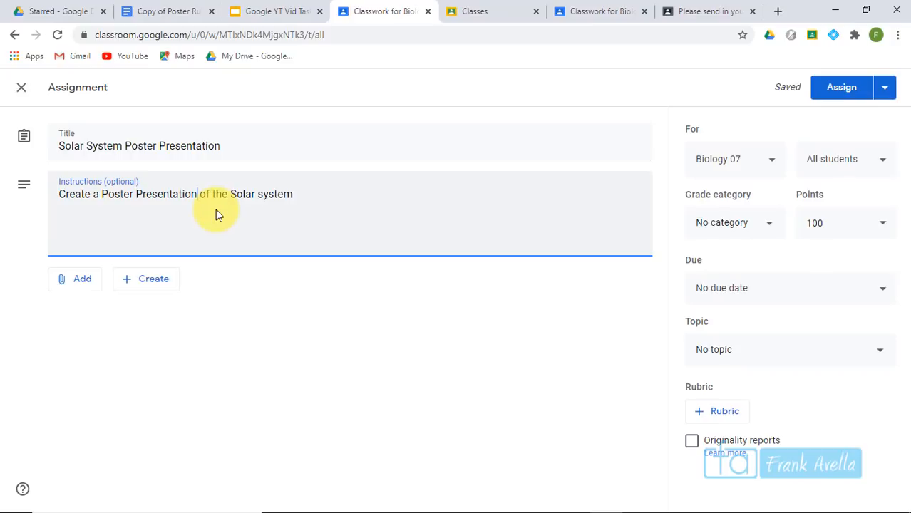
left_click(292, 201)
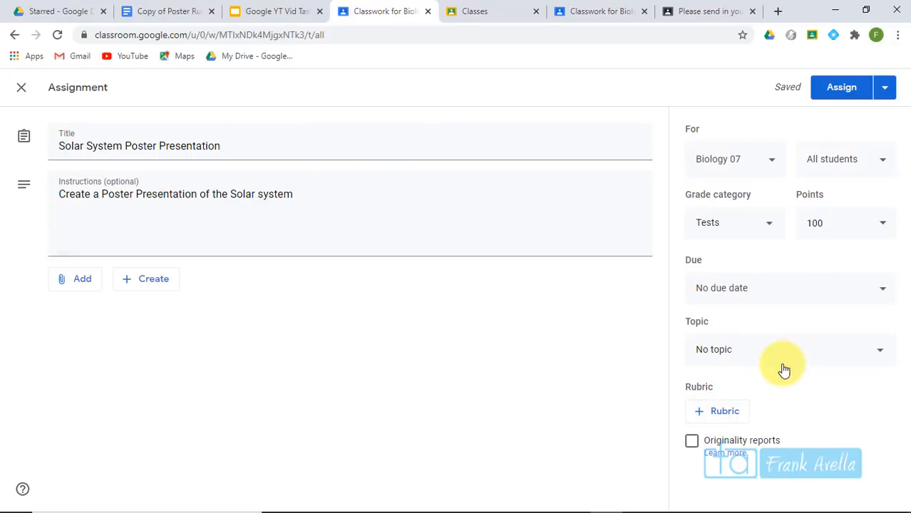
left_click(722, 415)
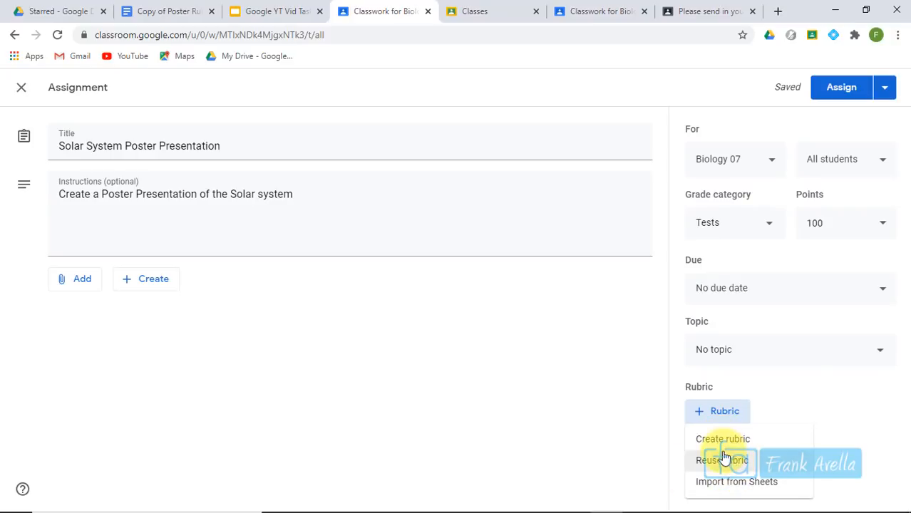
Start a new blank rubric, then switch to the Copy of Poster Rubric document
left_click(736, 451)
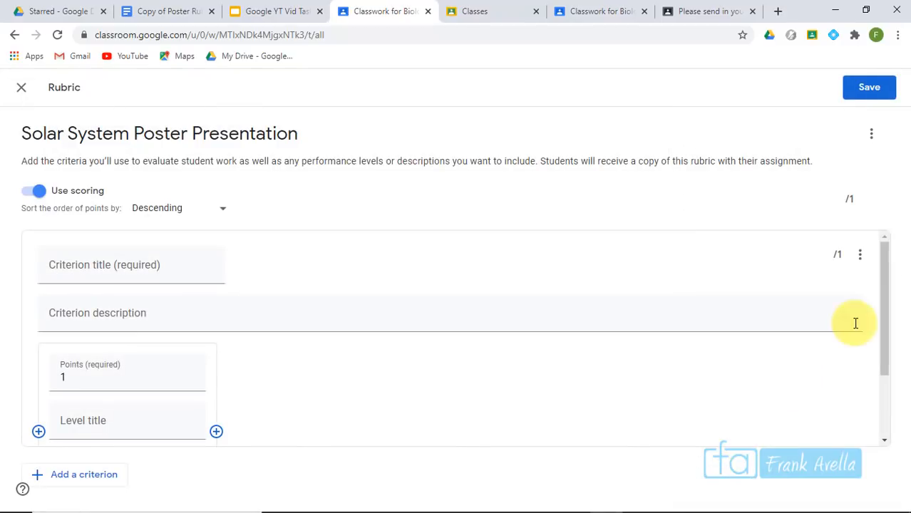
left_click(889, 289)
left_click_drag(889, 288, 880, 220)
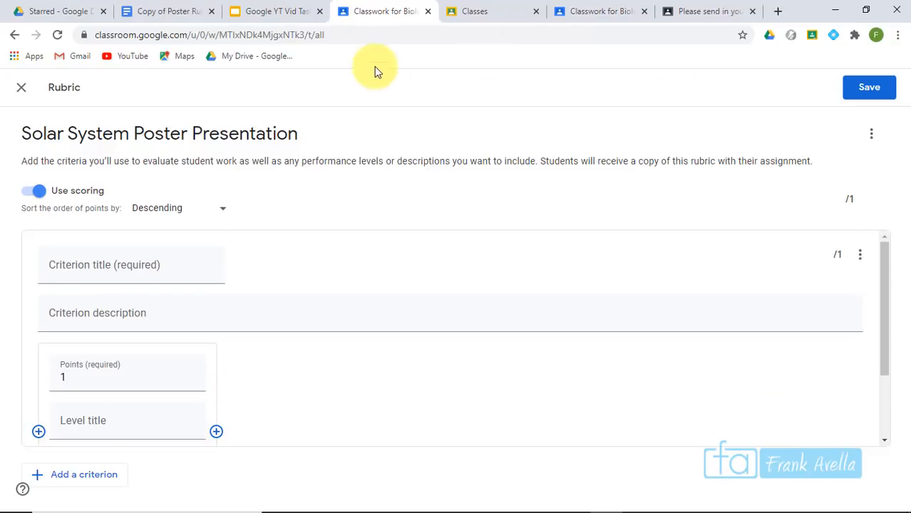
left_click(164, 12)
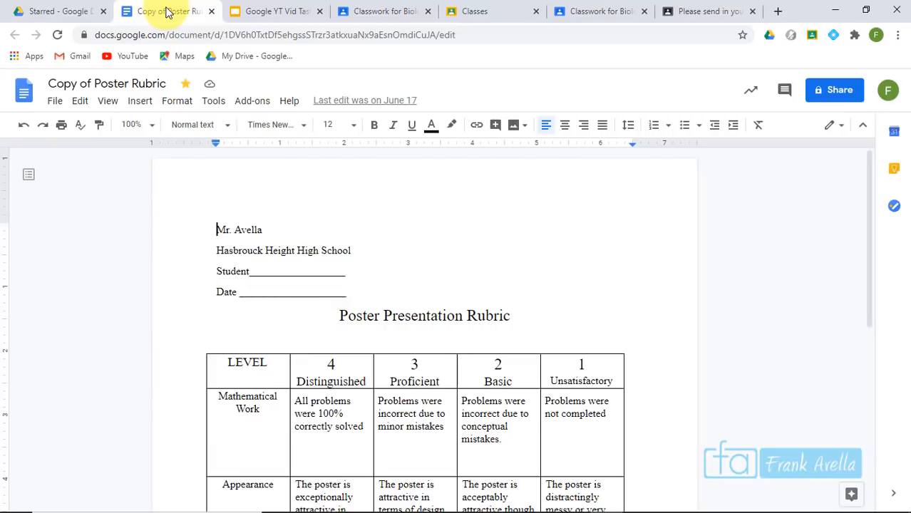
Compare the rubric document's 'Poster Presentation Rubric' heading with the Classroom rubric title
left_click(868, 180)
left_click_drag(868, 178, 865, 248)
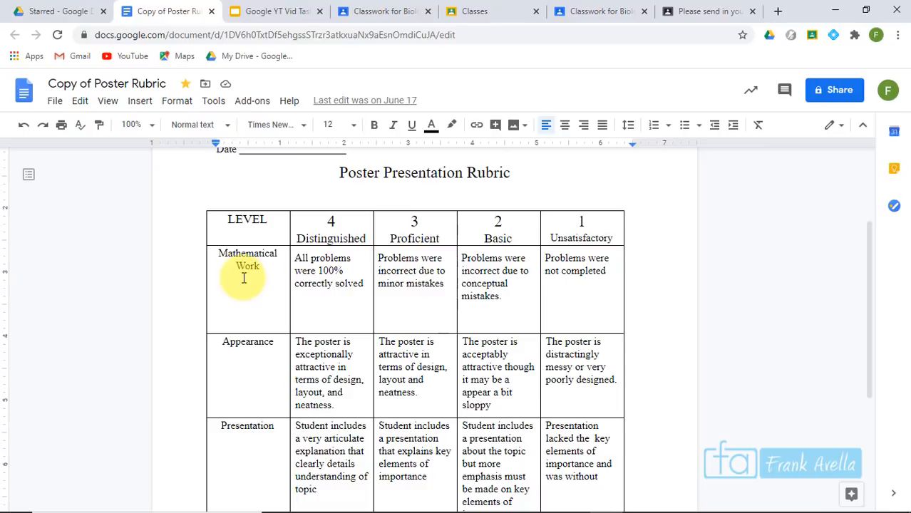
left_click(358, 10)
left_click_drag(883, 271, 878, 232)
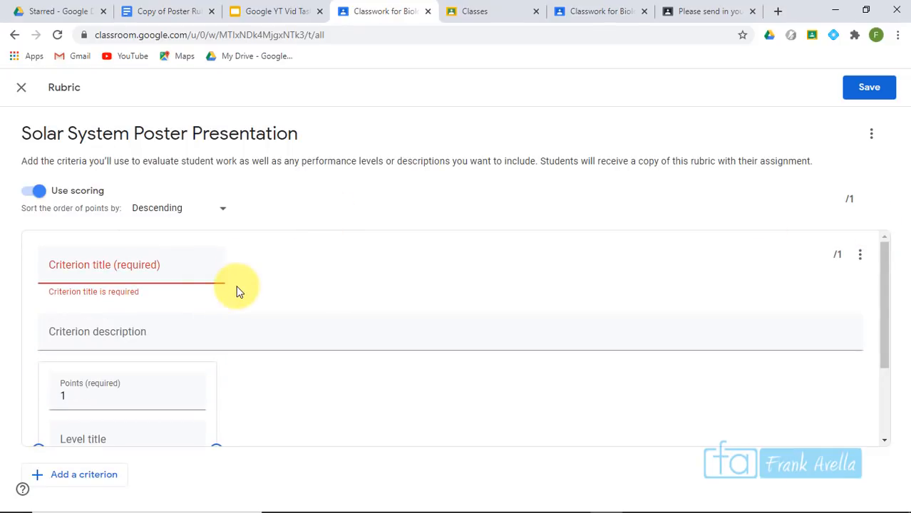
left_click_drag(298, 134, 26, 133)
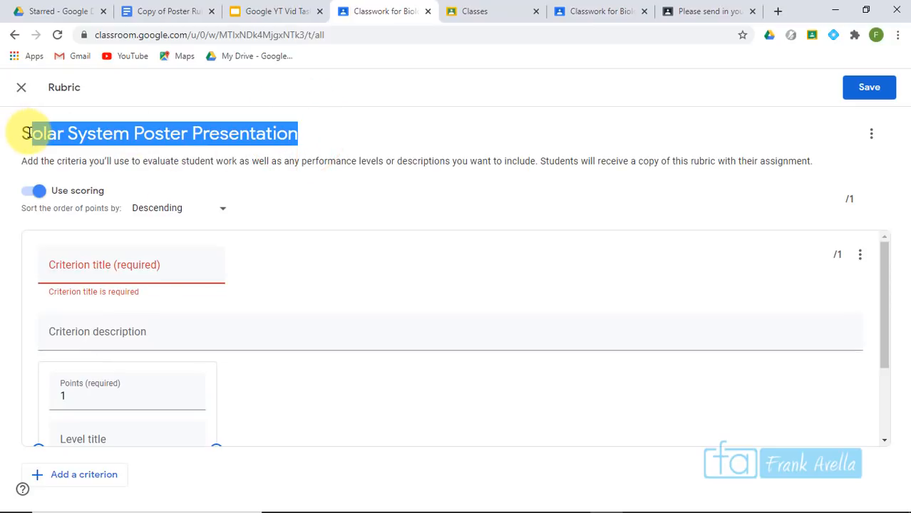
left_click(171, 12)
left_click_drag(511, 174, 335, 172)
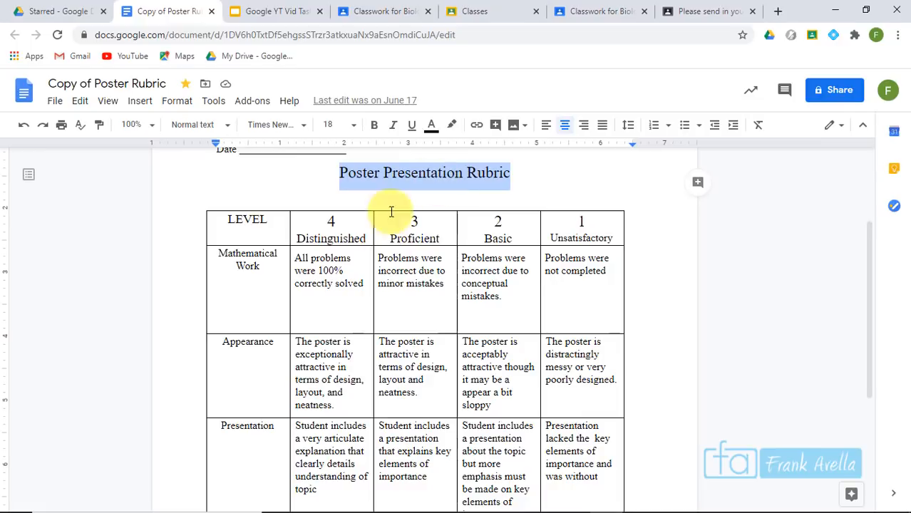
left_click(361, 10)
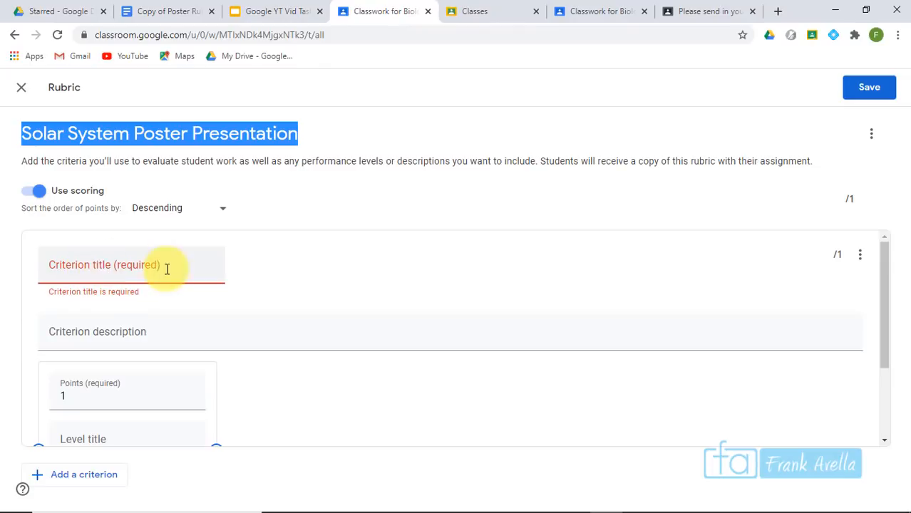
Select 'Work Ethic' in the Poster Rubric table and return to the Classroom rubric editor
left_click(159, 12)
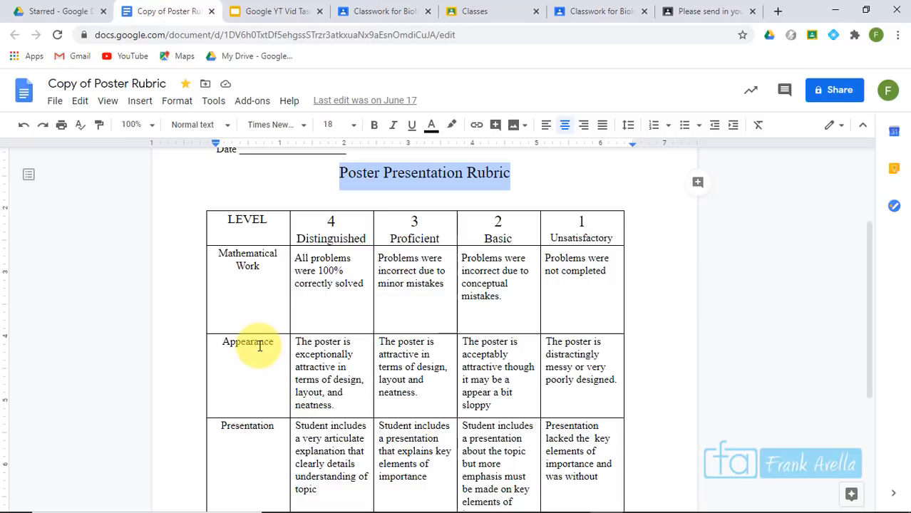
left_click(870, 290)
left_click_drag(869, 291, 871, 369)
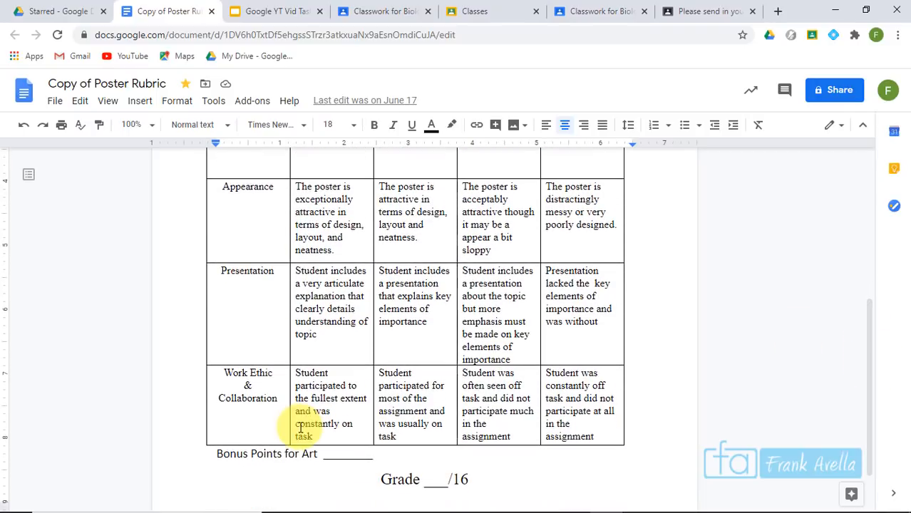
left_click_drag(272, 372, 223, 376)
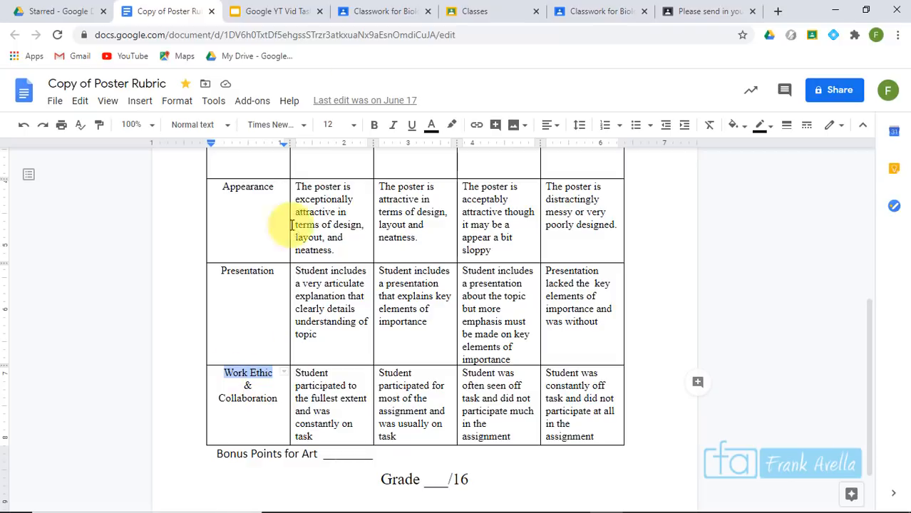
left_click(397, 11)
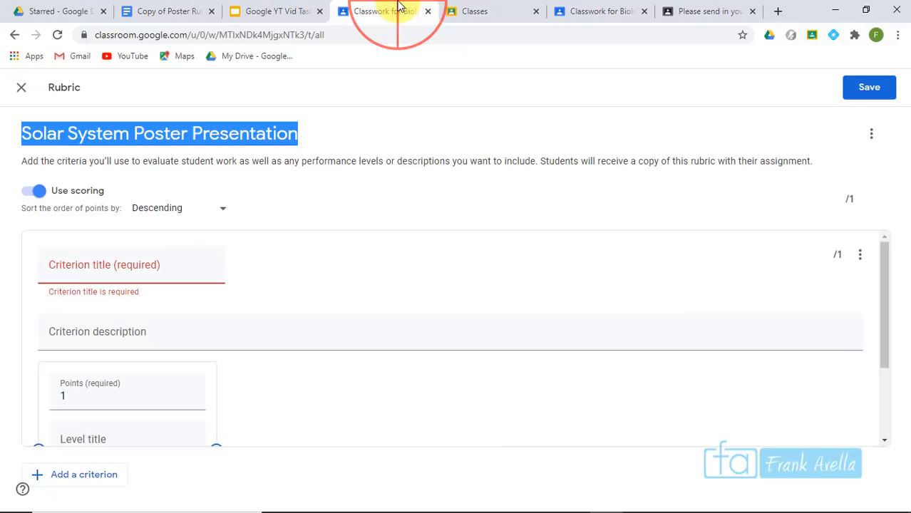
Describe the criterion as 'Are the students in the group working well and participating in their assignments', first level 4 points
left_click(163, 268)
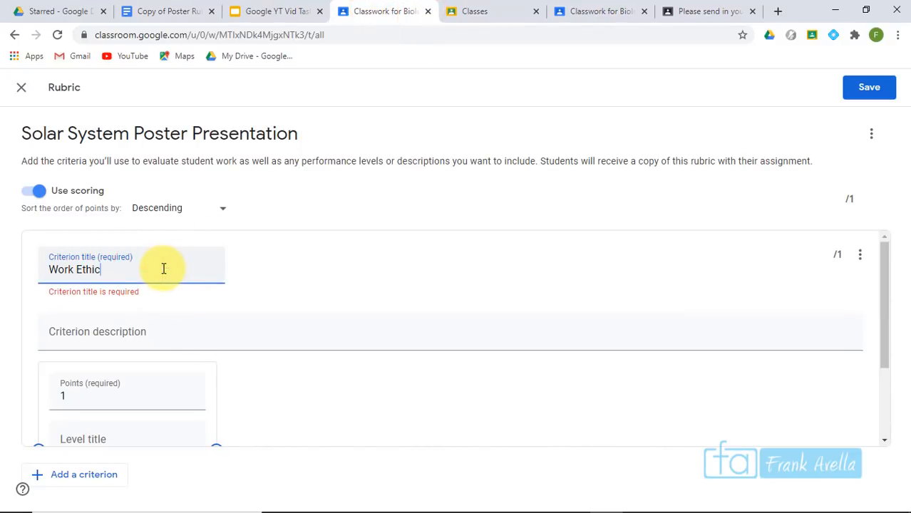
left_click(111, 337)
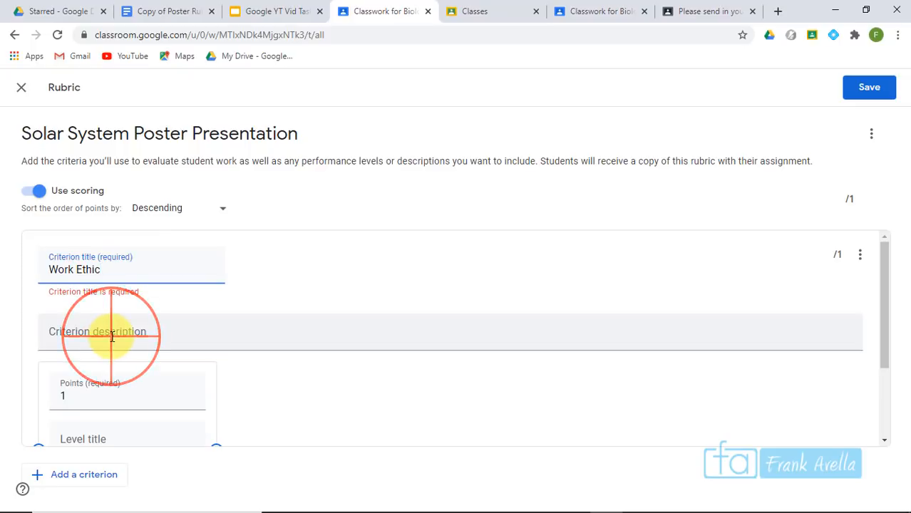
type("Are the students in the group working well and participating in ")
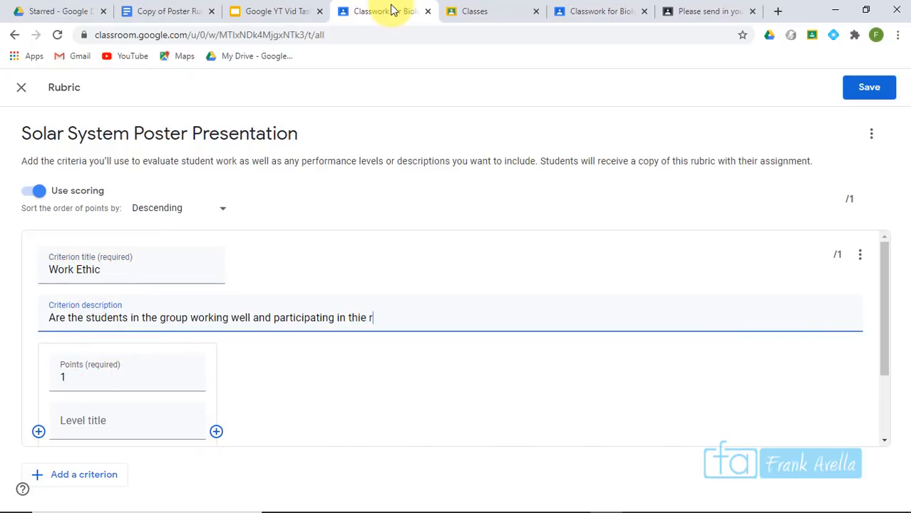
type("thier")
key("BackSpace")
key("BackSpace")
key("BackSpace")
type("eir assignments")
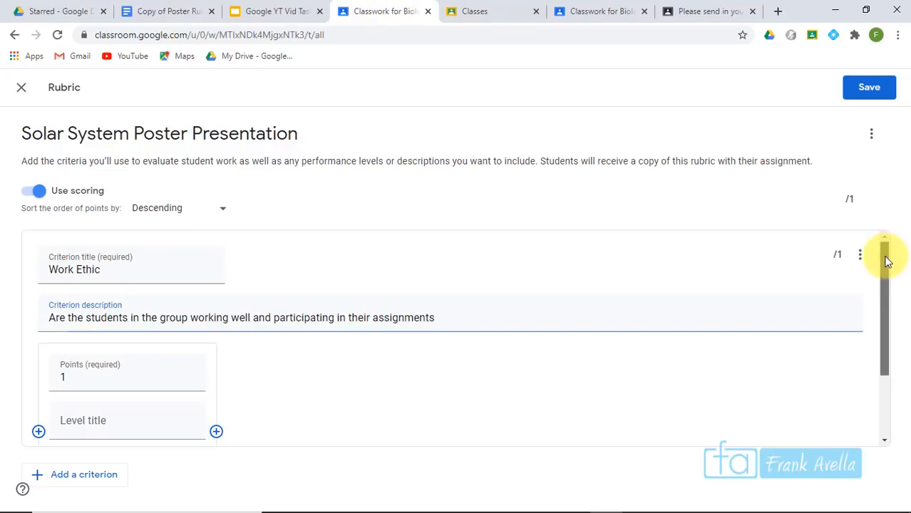
scroll(885, 285, "down", 2)
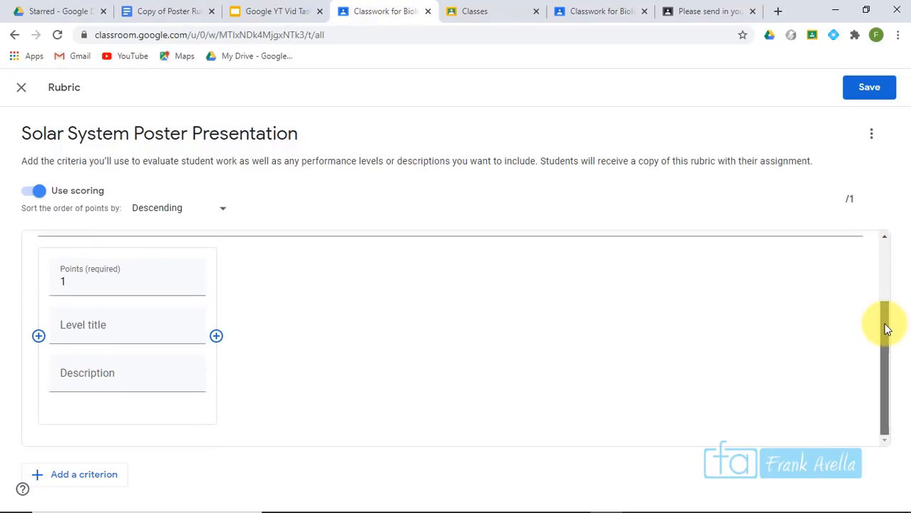
mouse_move(881, 281)
left_mouse_down()
mouse_move(878, 269)
mouse_move(879, 297)
left_mouse_up()
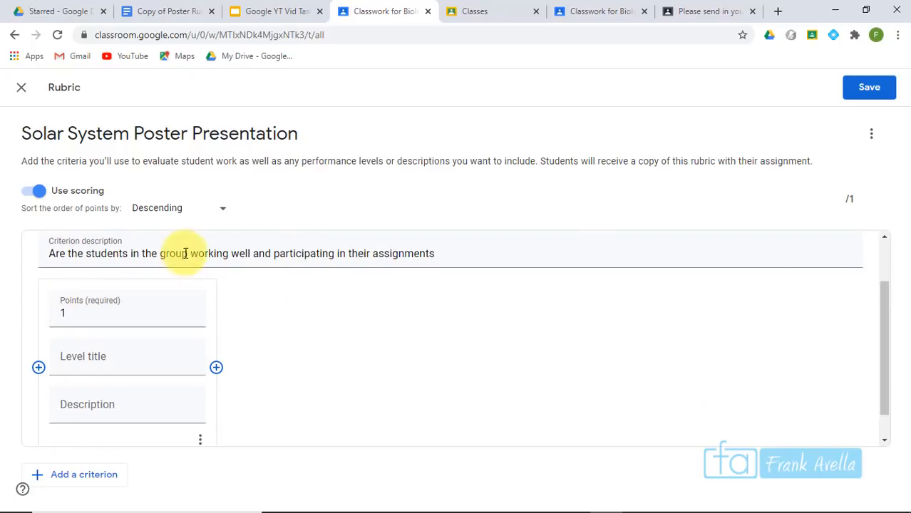
left_click(84, 316)
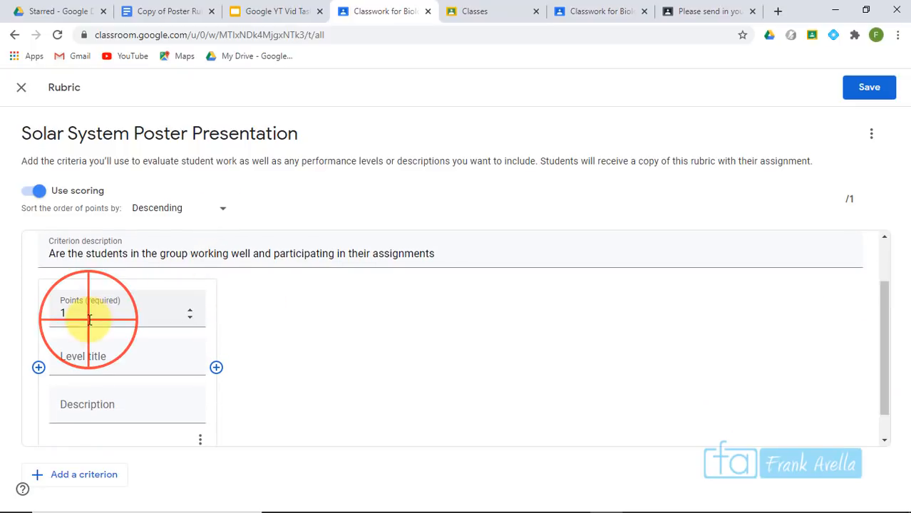
left_click(188, 300)
left_click(188, 300)
left_click(188, 300)
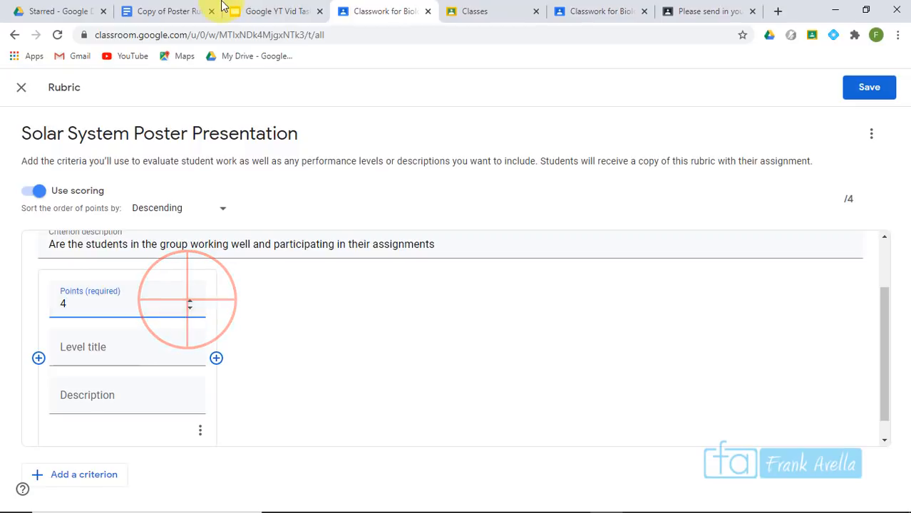
Fill the 4-point level with the fullest-extent Work Ethic description and the title Distinguished from the Docs rubric
left_click(160, 12)
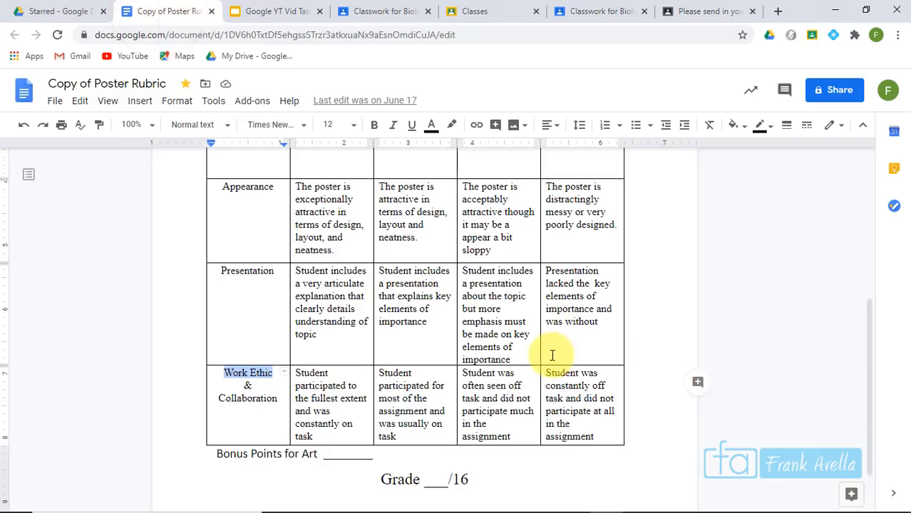
left_click_drag(867, 398, 862, 309)
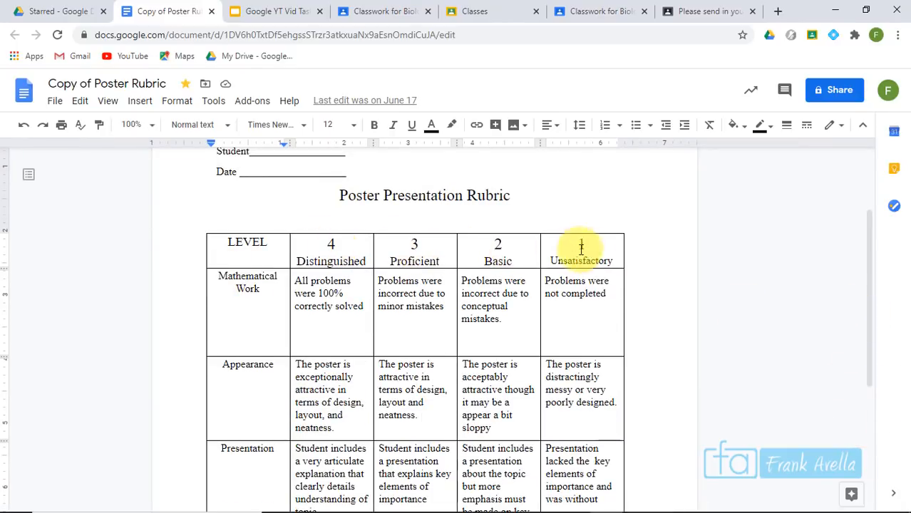
left_click_drag(874, 220, 870, 317)
left_click(310, 436)
left_click_drag(308, 399, 298, 369)
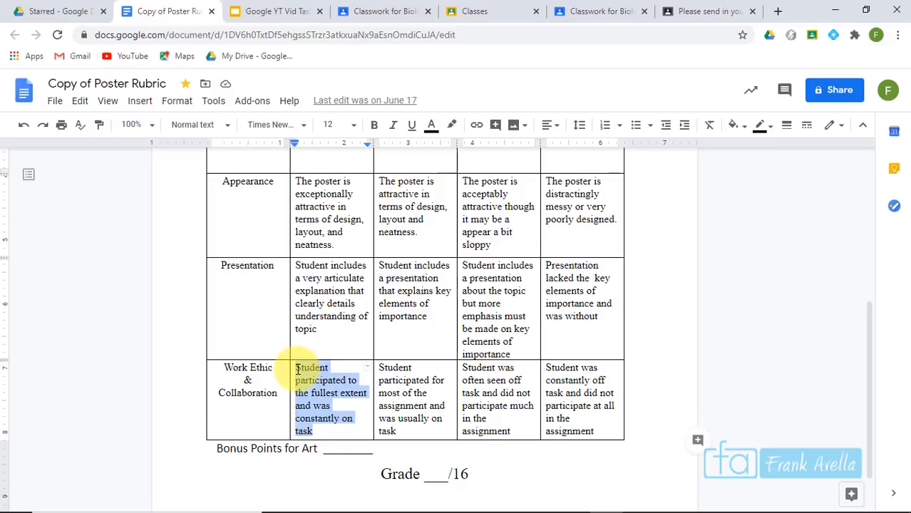
left_click(383, 12)
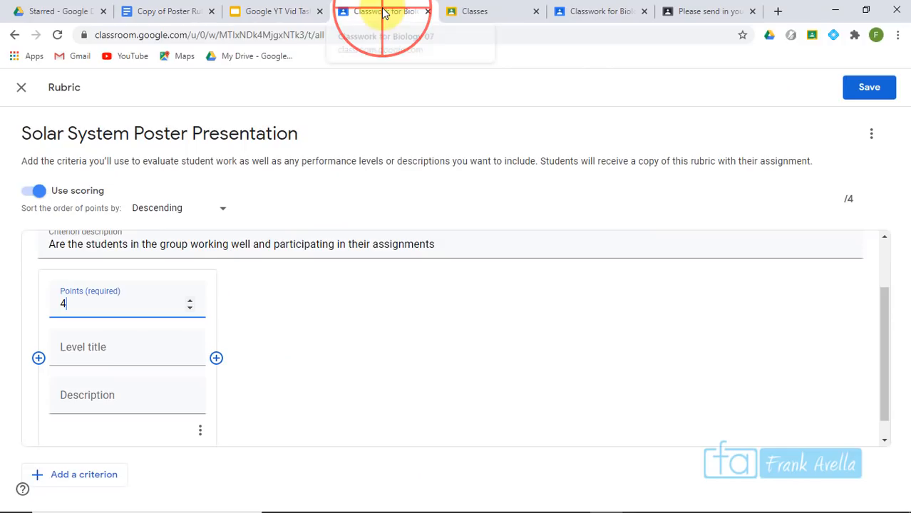
left_click(96, 395)
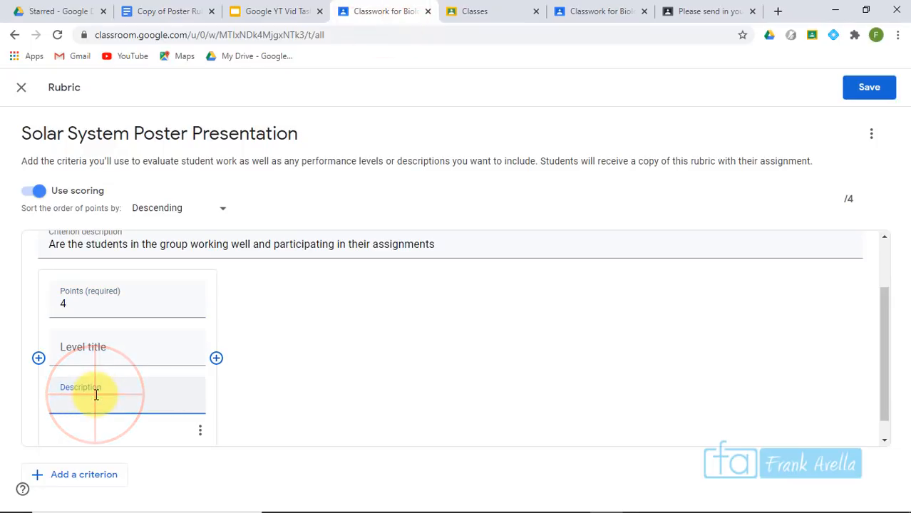
key("ctrl+v")
left_click(91, 348)
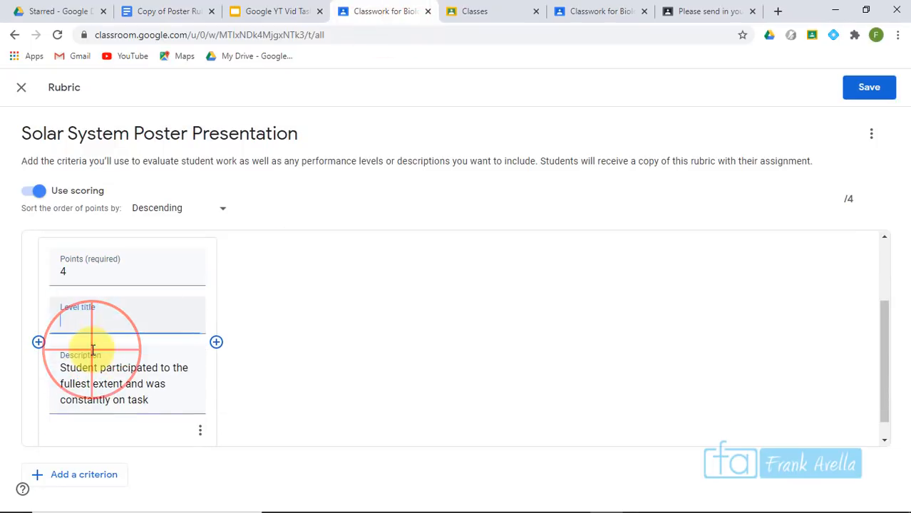
left_click(164, 11)
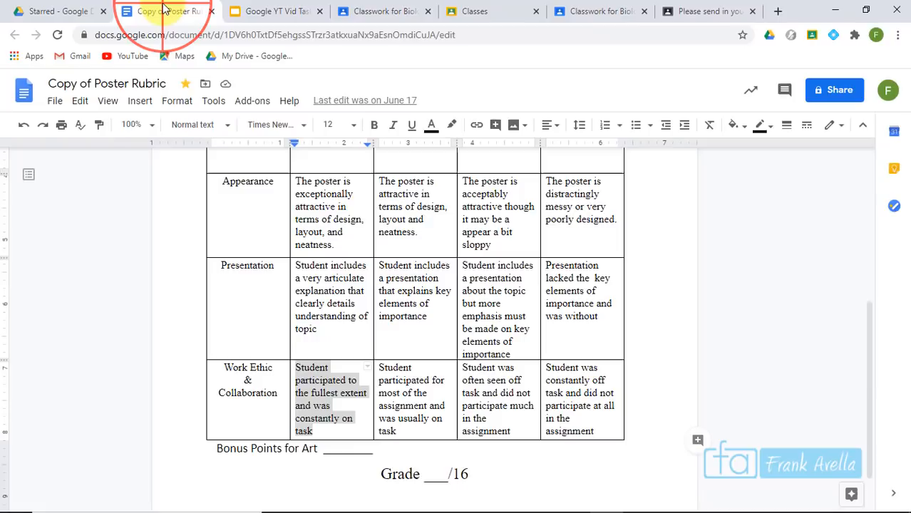
left_click_drag(874, 406, 857, 304)
left_click_drag(367, 268, 296, 268)
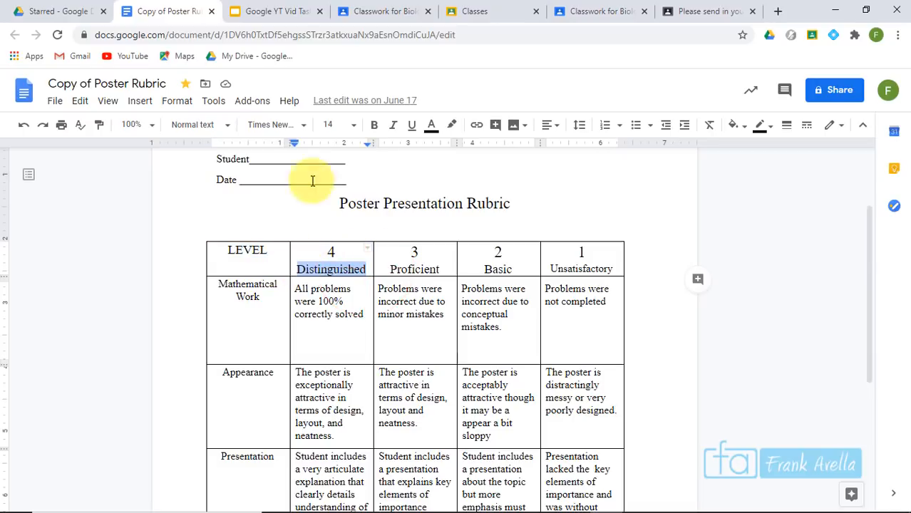
left_click(389, 10)
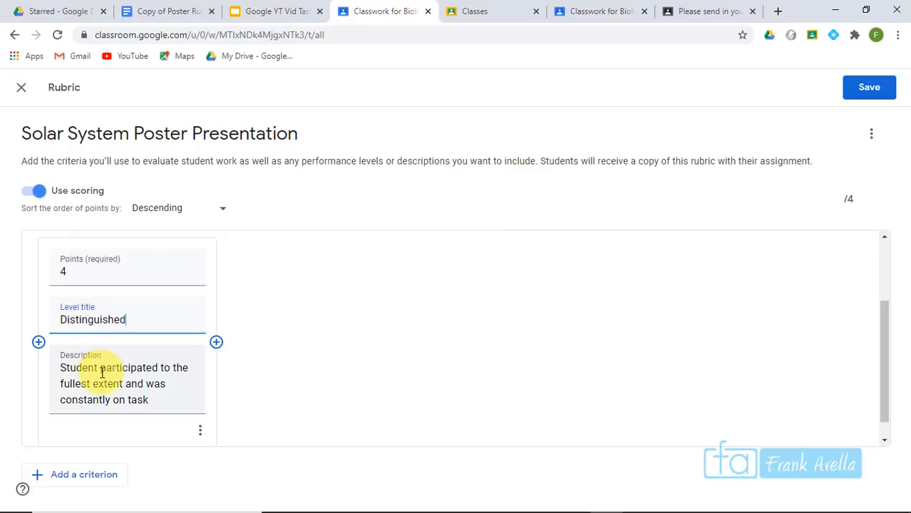
Add a 3-point Proficient level with the Proficient Work Ethic description pasted from the Docs rubric
left_click_drag(883, 339, 885, 366)
left_click(216, 320)
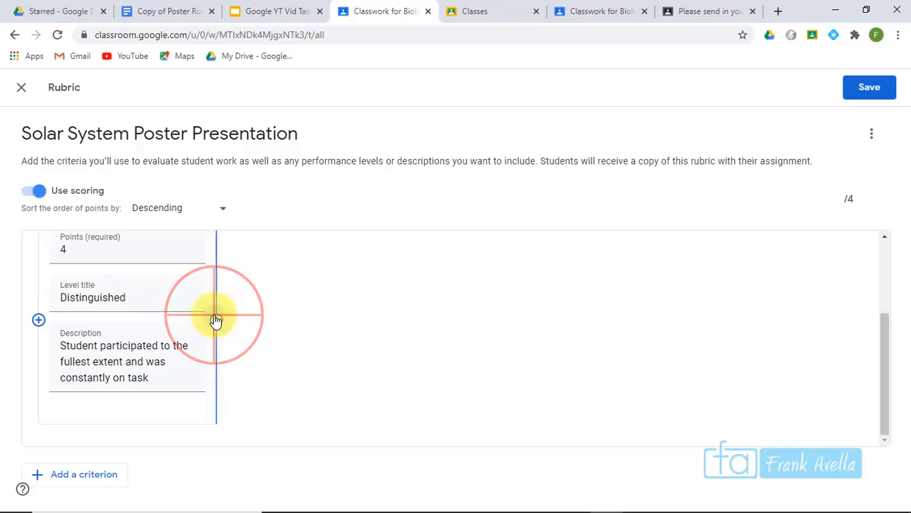
left_click(368, 265)
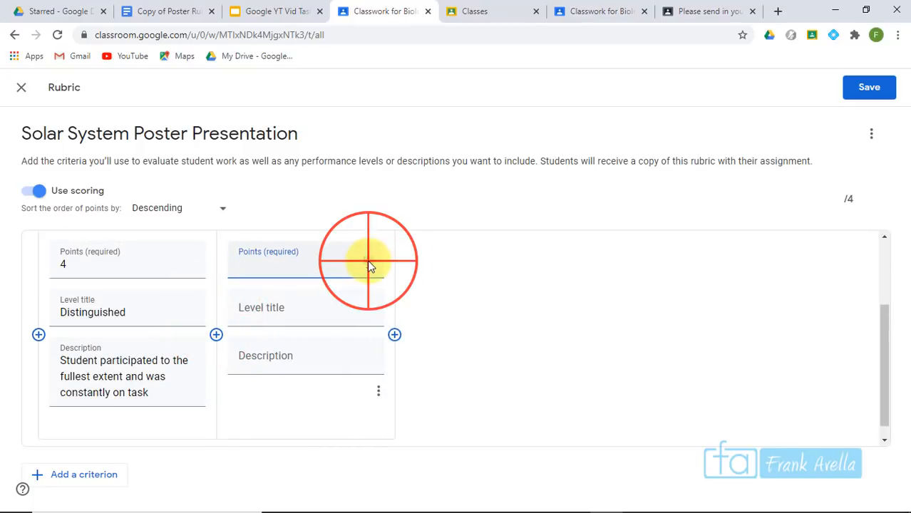
left_click(161, 9)
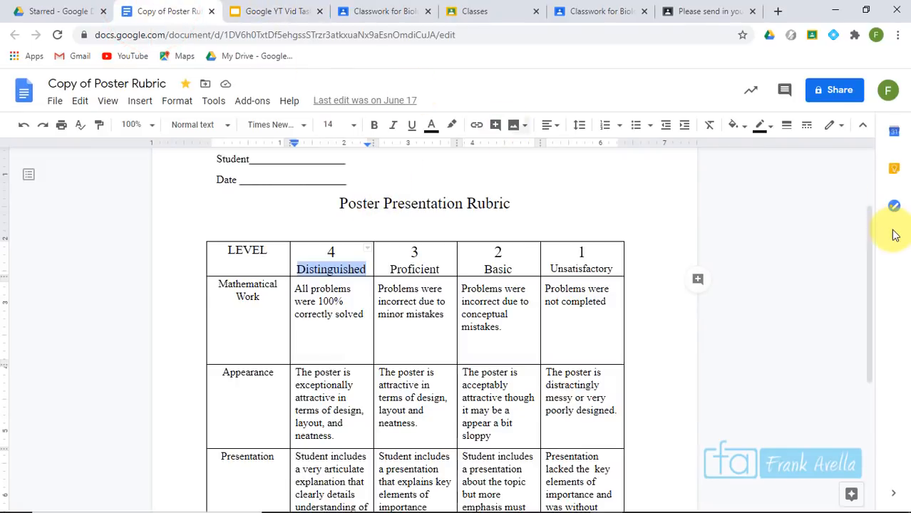
left_click_drag(866, 239, 867, 309)
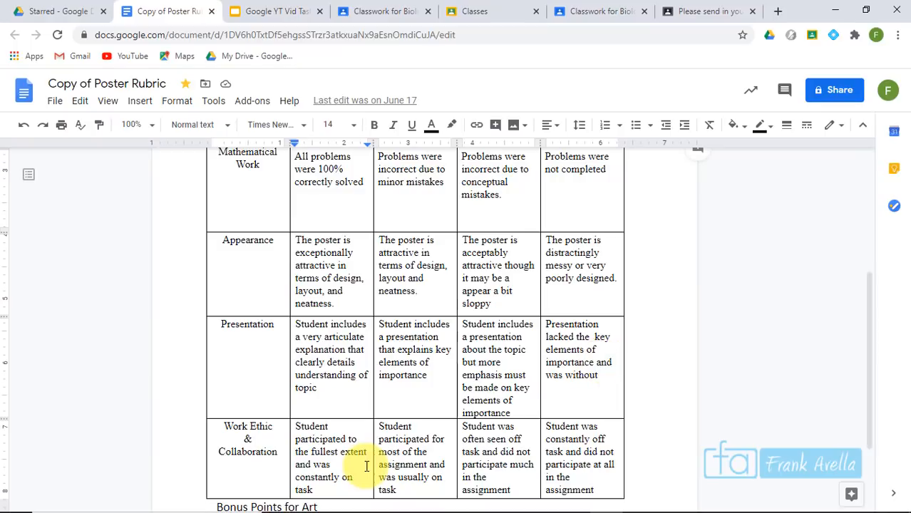
left_click_drag(401, 490, 380, 428)
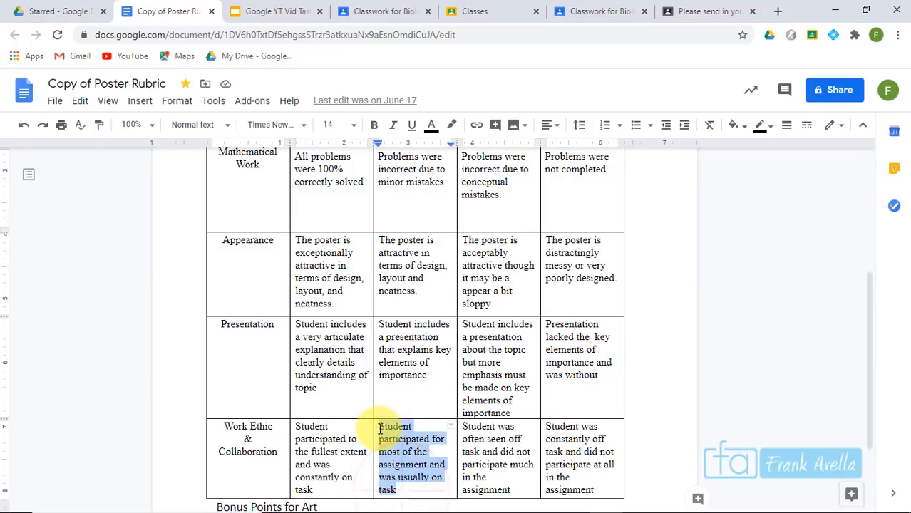
left_click(396, 10)
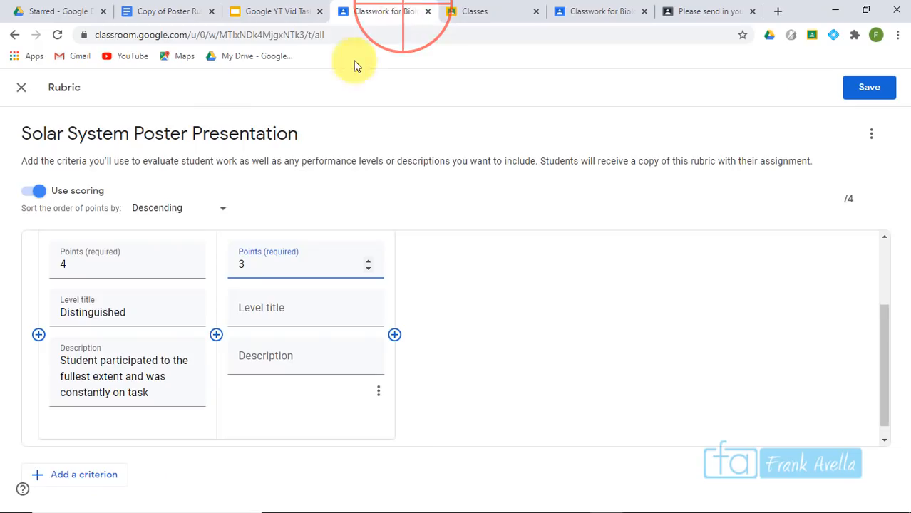
left_click(281, 363)
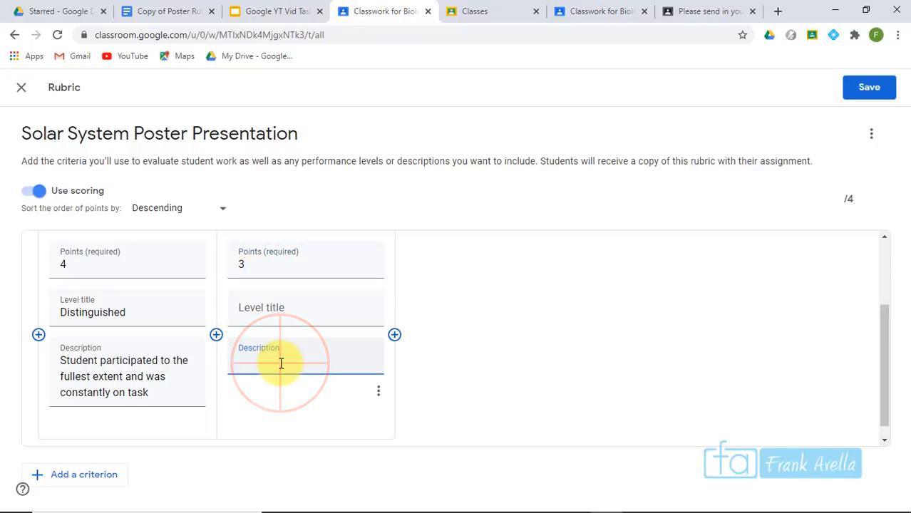
key("ctrl+v")
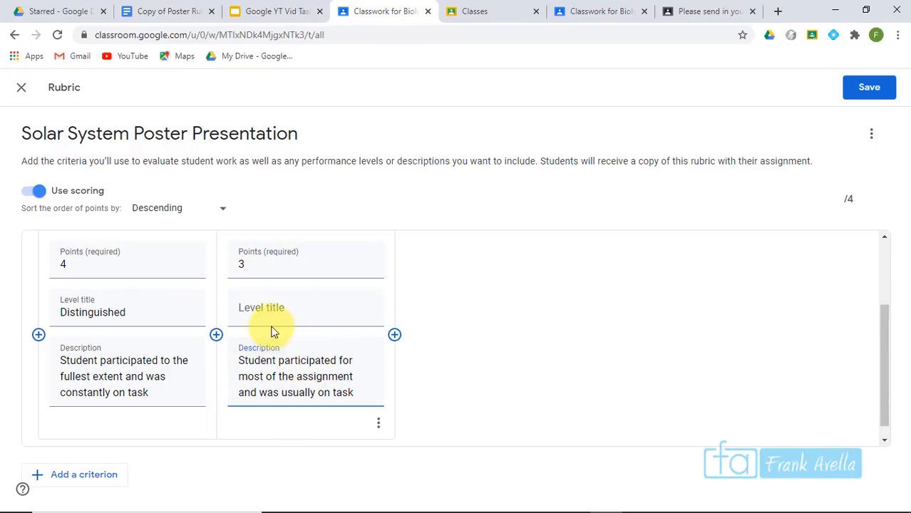
left_click(274, 313)
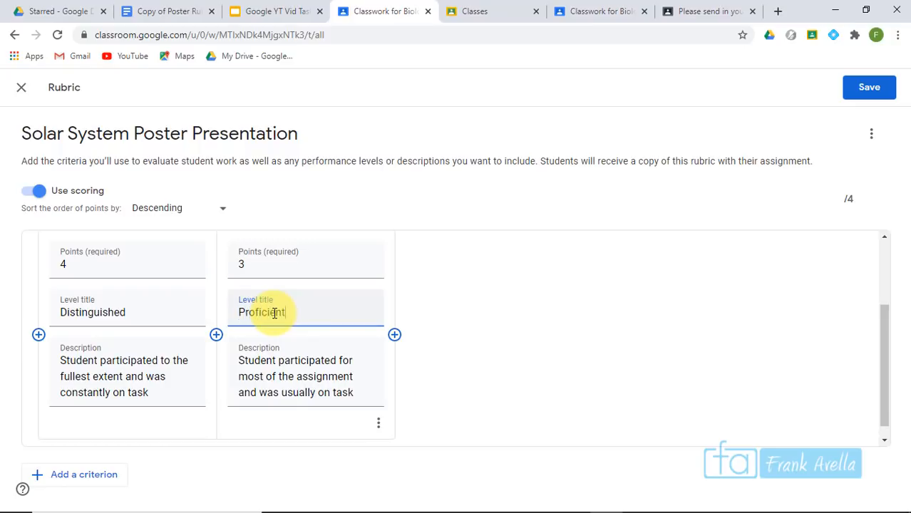
Add the 2-point Basic and 1-point Unsatisfactory levels, correcting 'Unsatisfactor' to 'Unsatisfactory' via spell-check
left_click(394, 334)
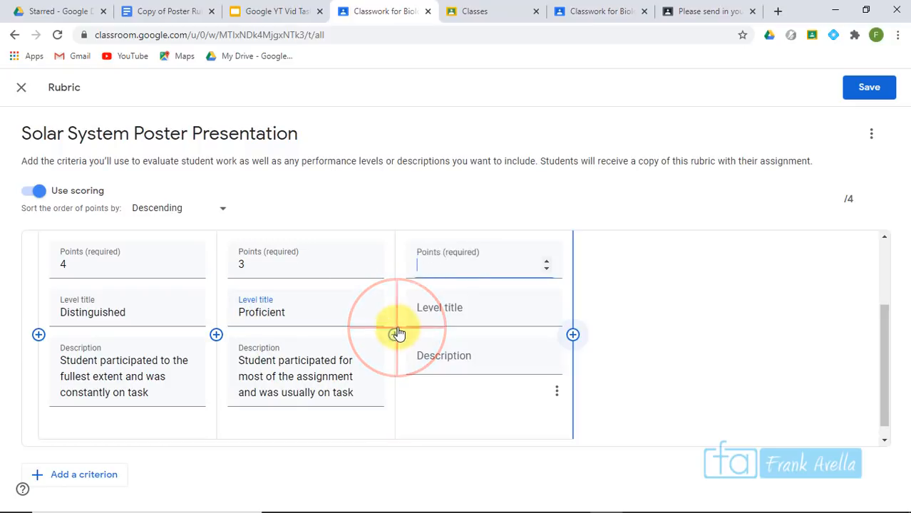
type("satisfactor")
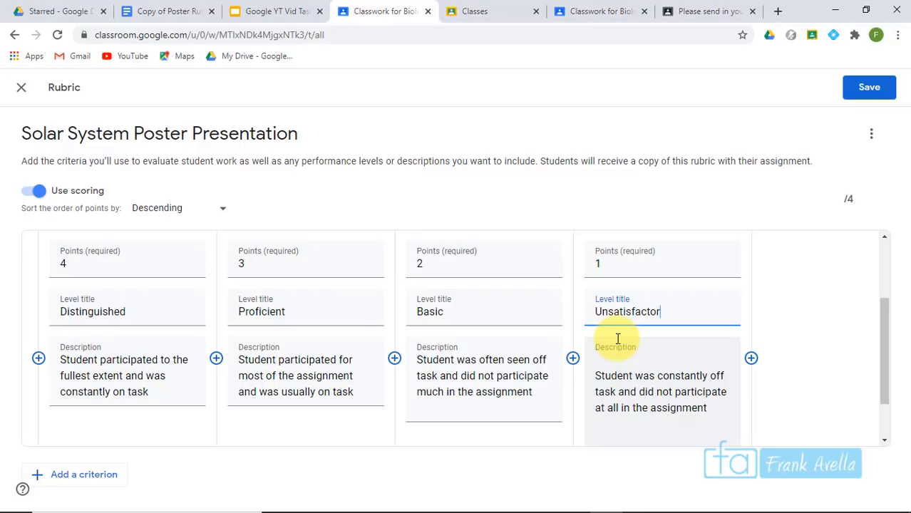
left_click(618, 338)
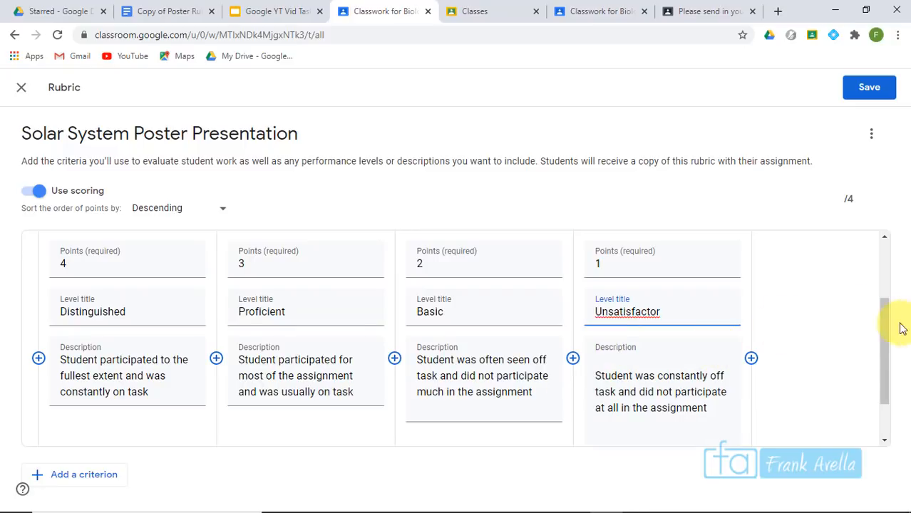
left_click_drag(882, 328, 879, 348)
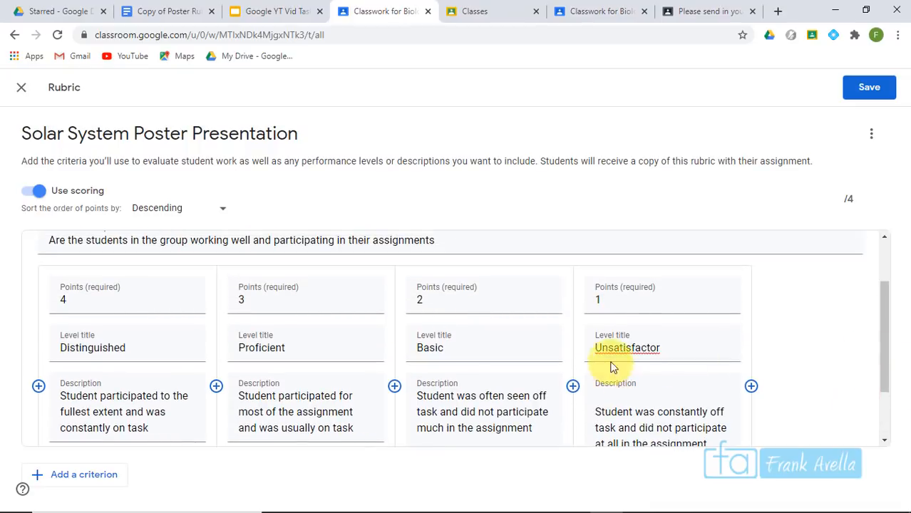
right_click(623, 346)
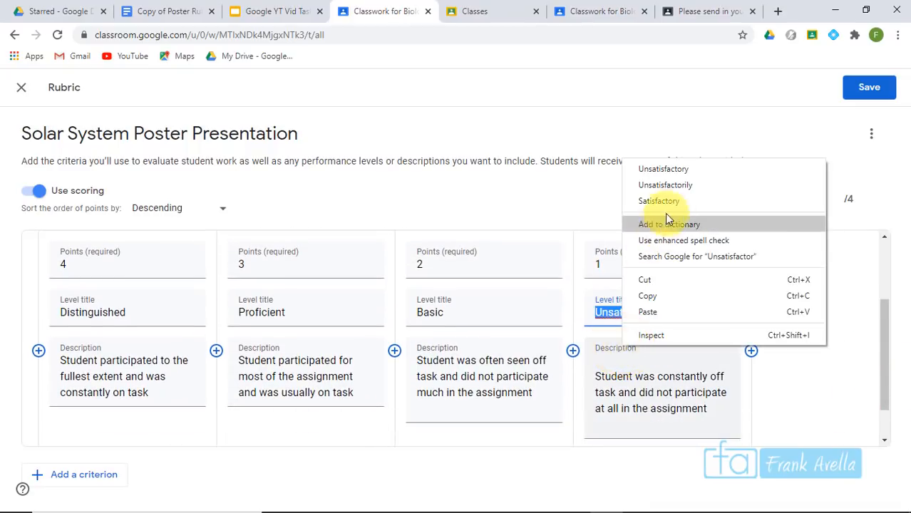
left_click(690, 171)
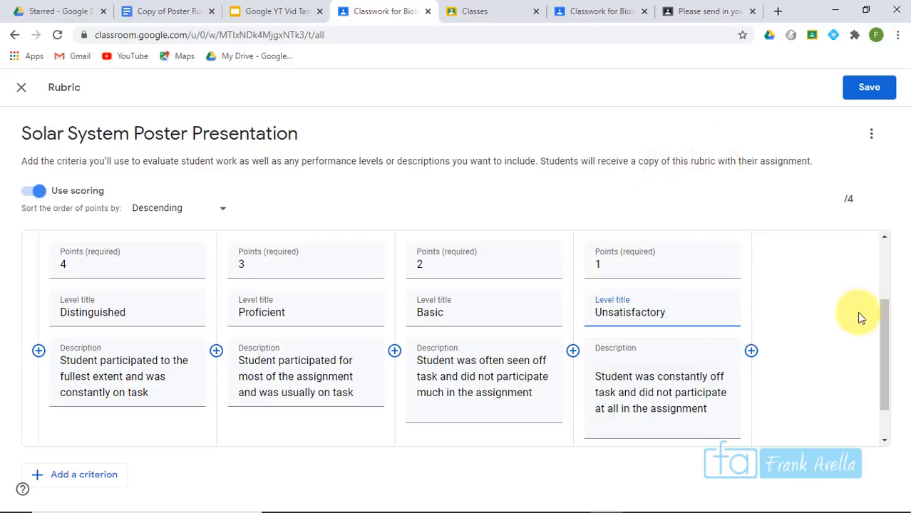
left_click(884, 324)
Duplicate the Work Ethic criterion from its options menu, bringing the rubric total to 8 points
left_click_drag(887, 323, 883, 241)
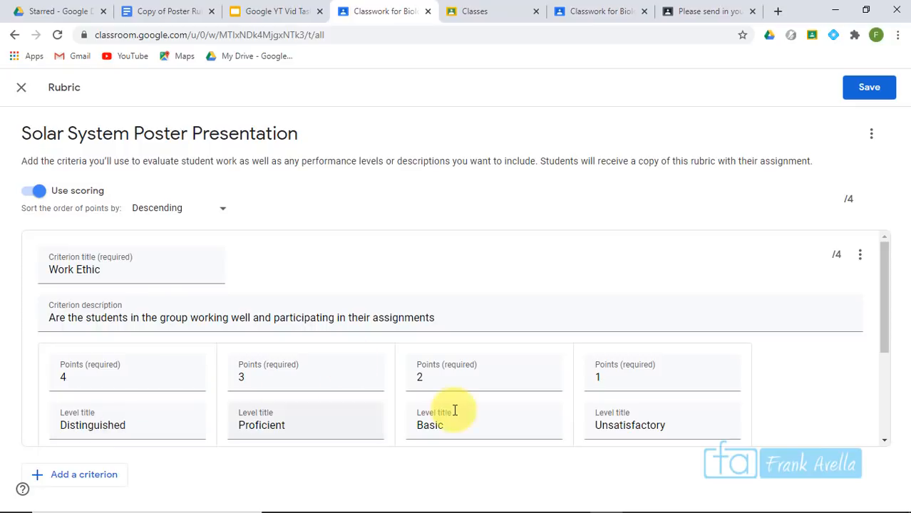
scroll(882, 328, "down", 5)
left_click_drag(885, 334, 888, 433)
scroll(858, 241, "up", 7)
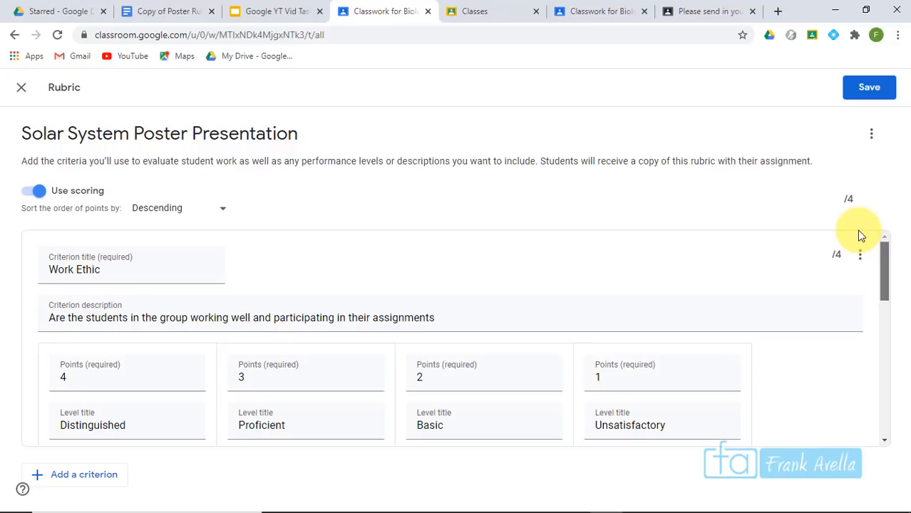
left_click_drag(886, 302, 889, 269)
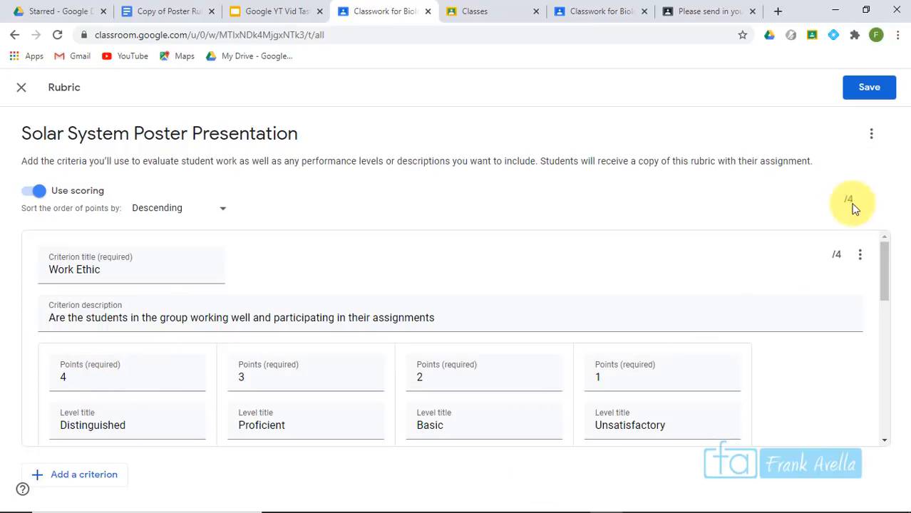
left_click(863, 257)
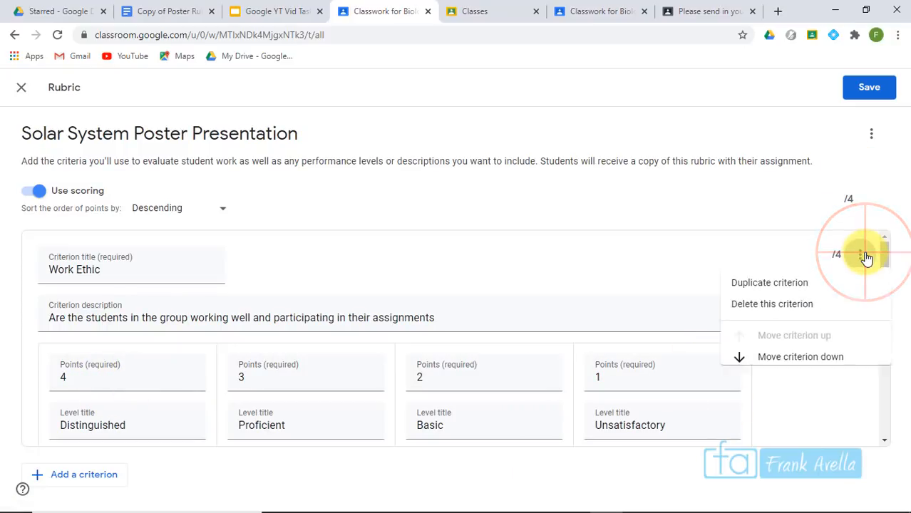
left_click(776, 294)
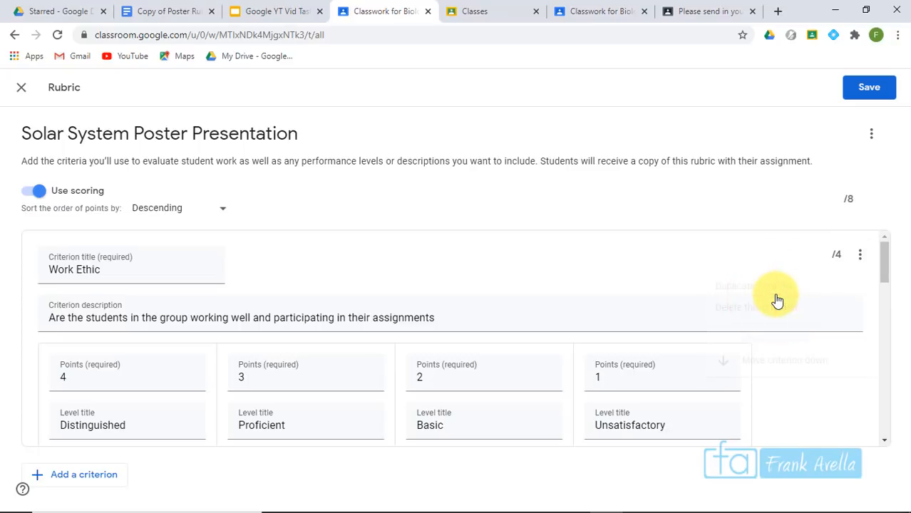
left_click(885, 330)
left_click_drag(886, 305, 888, 341)
Copy 'Appearance' from the Poster Rubric document and replace the duplicate criterion's title and description
left_click(163, 12)
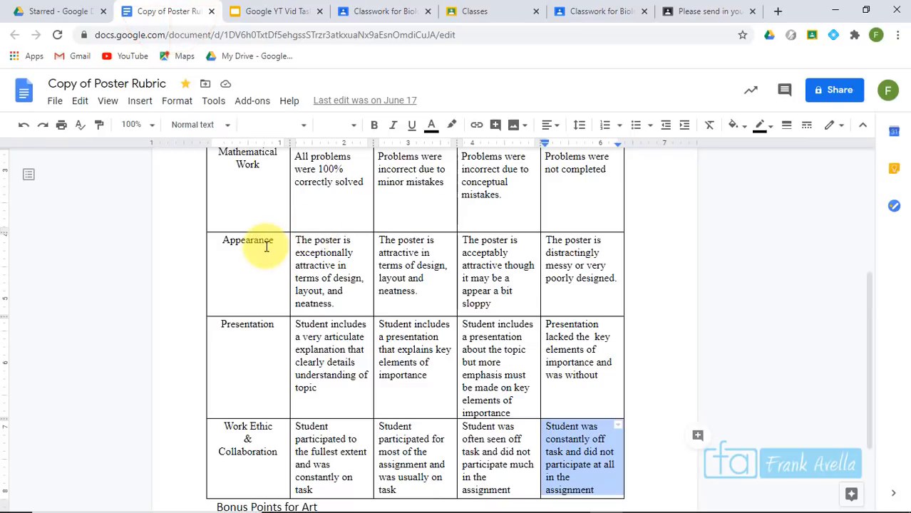
left_click(275, 240)
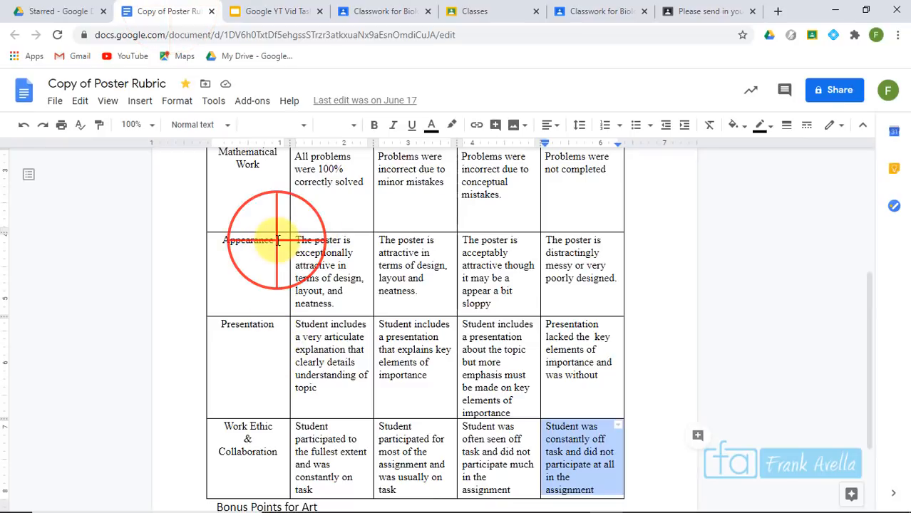
left_click_drag(275, 240, 203, 237)
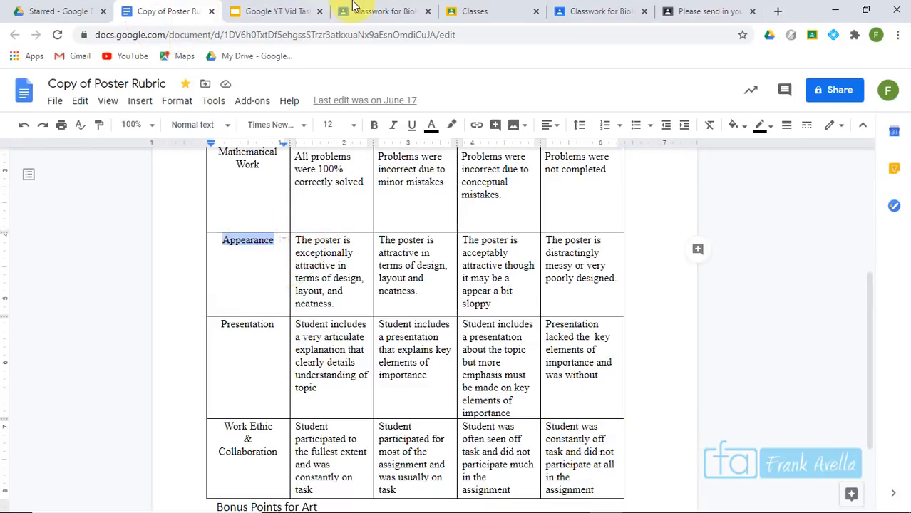
left_click(392, 10)
left_click_drag(107, 246, 44, 248)
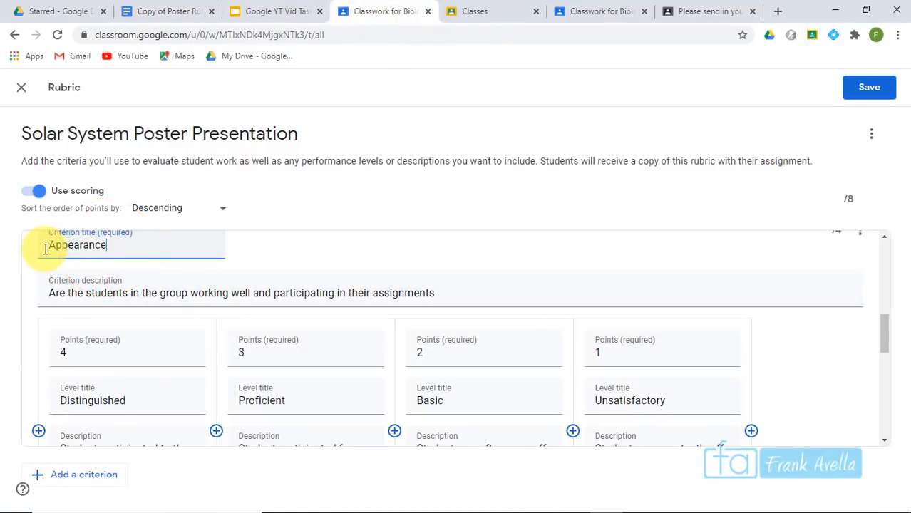
left_click_drag(436, 287, 46, 291)
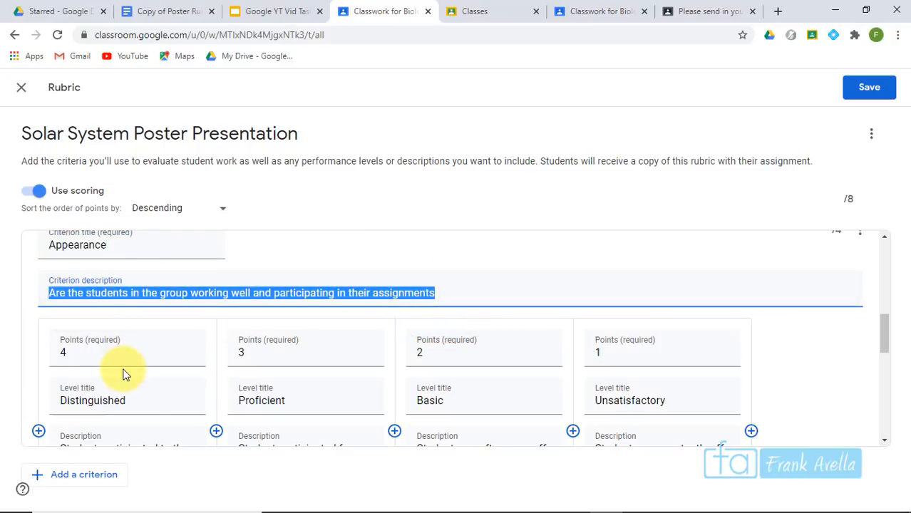
type("How doe")
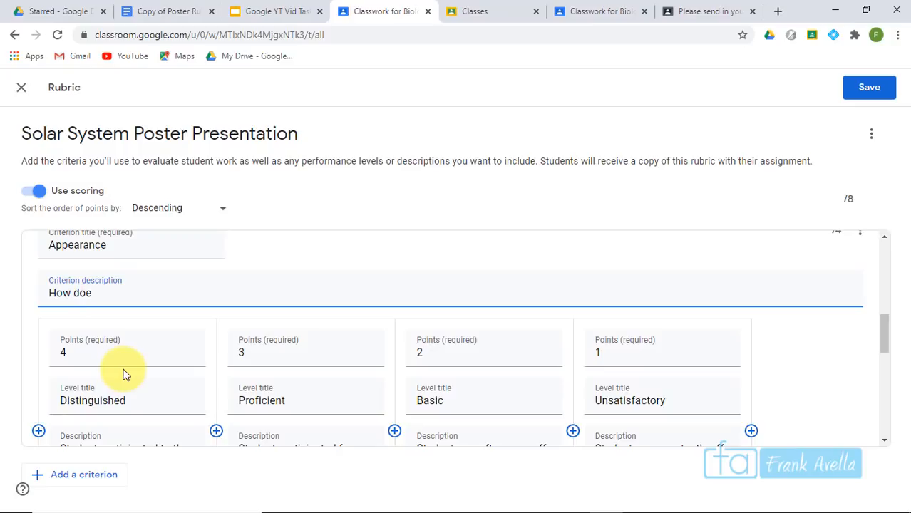
Paste the Appearance wording into the Proficient level and copy the remaining Appearance level descriptions
scroll(123, 374, "down", 2)
left_click_drag(354, 392, 220, 353)
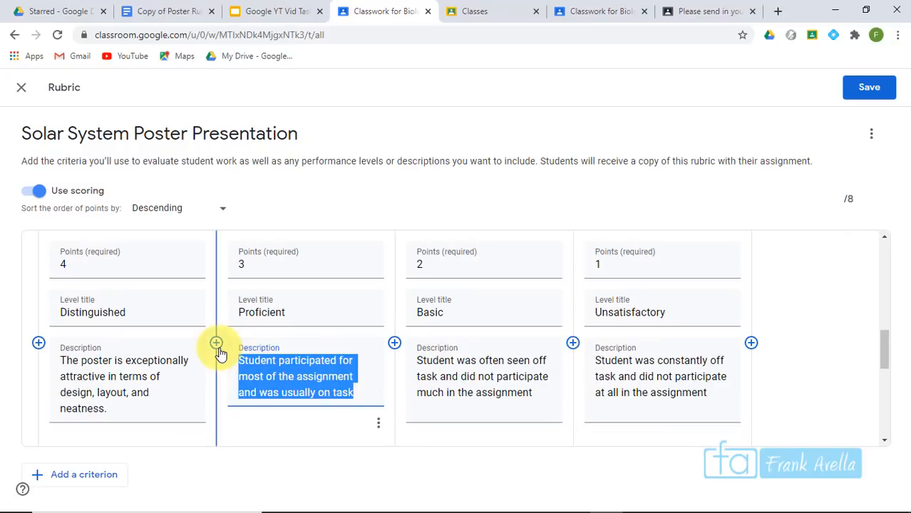
type("The poster is attractive in terms of design, layout and neatness.")
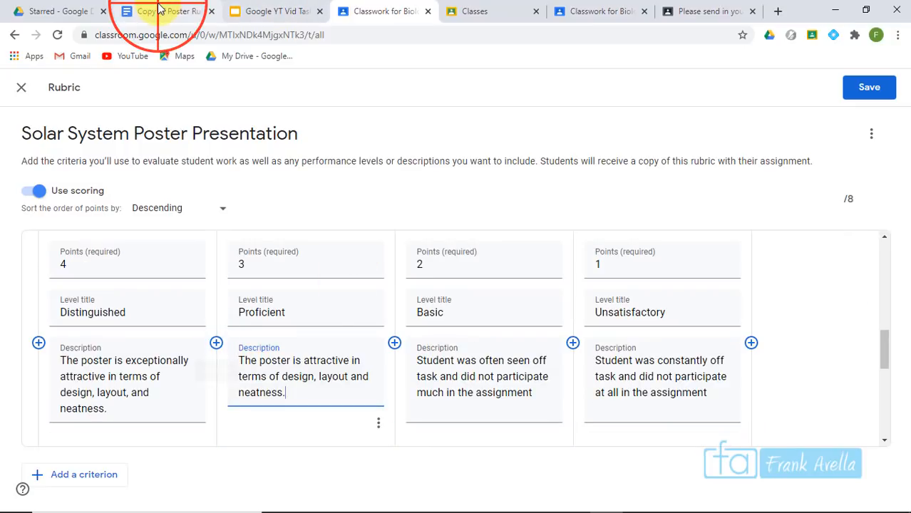
left_click(165, 11)
left_click_drag(492, 304, 463, 239)
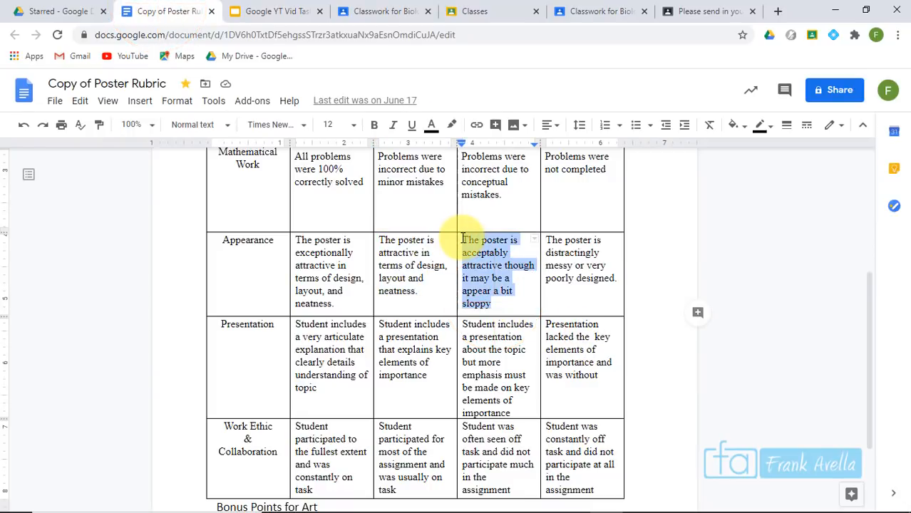
left_click(369, 12)
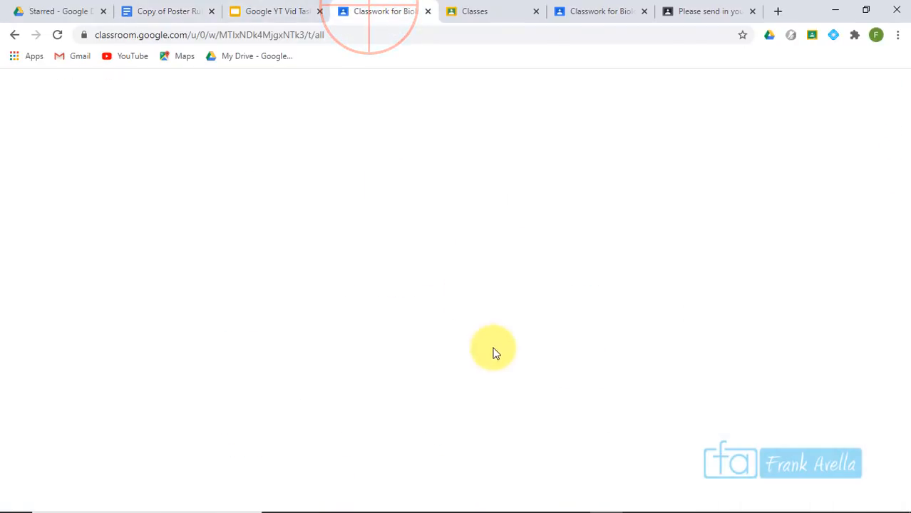
Paste the Appearance descriptions into the Basic and Unsatisfactory levels
left_click(482, 366)
key("ctrl+v")
left_click(884, 349)
left_click_drag(879, 311, 858, 264)
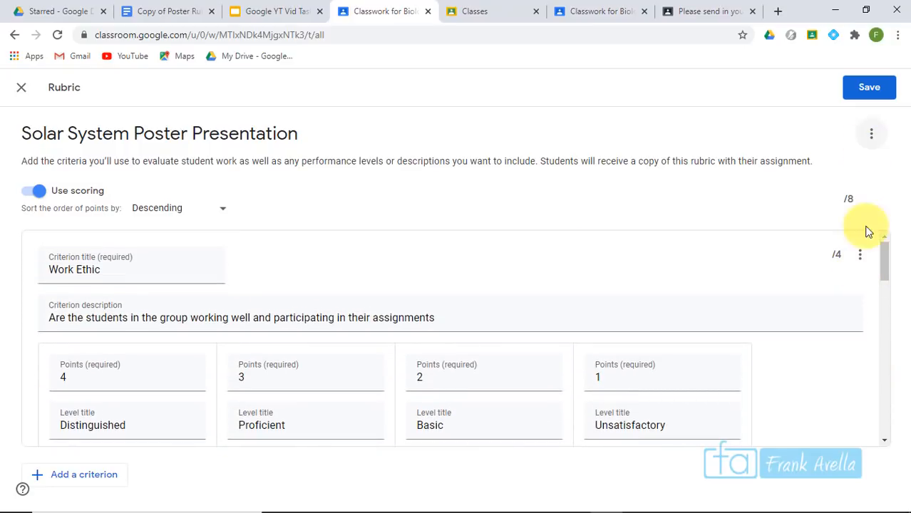
Move the Work Ethic criterion below Appearance and save the 2-criteria, 8-point rubric
left_click(857, 261)
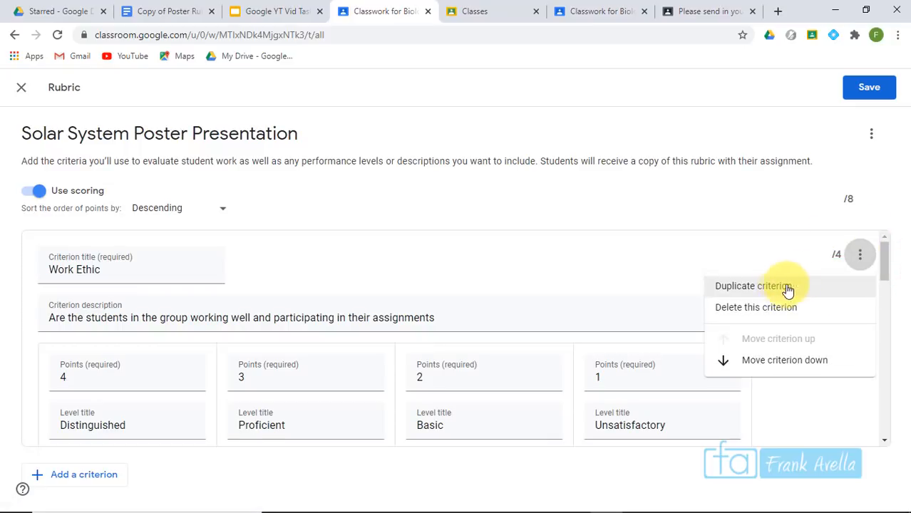
left_click(793, 362)
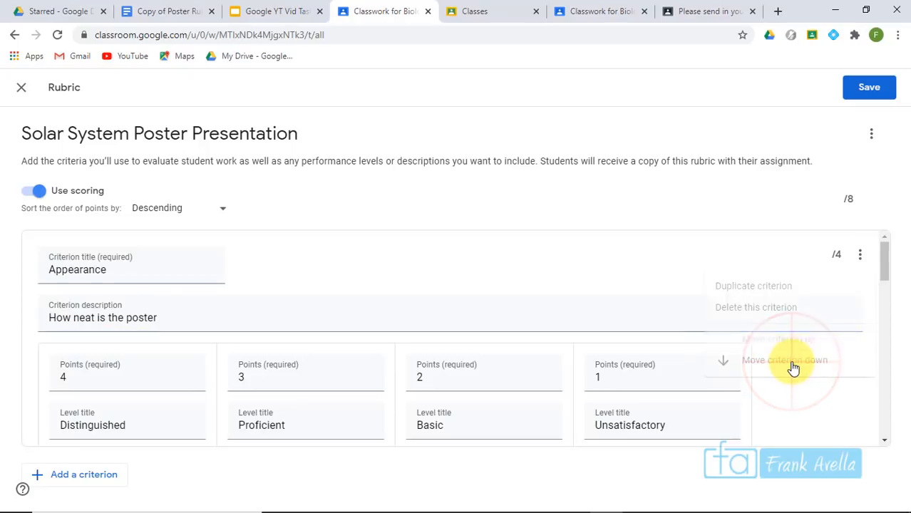
left_click_drag(884, 263, 881, 213)
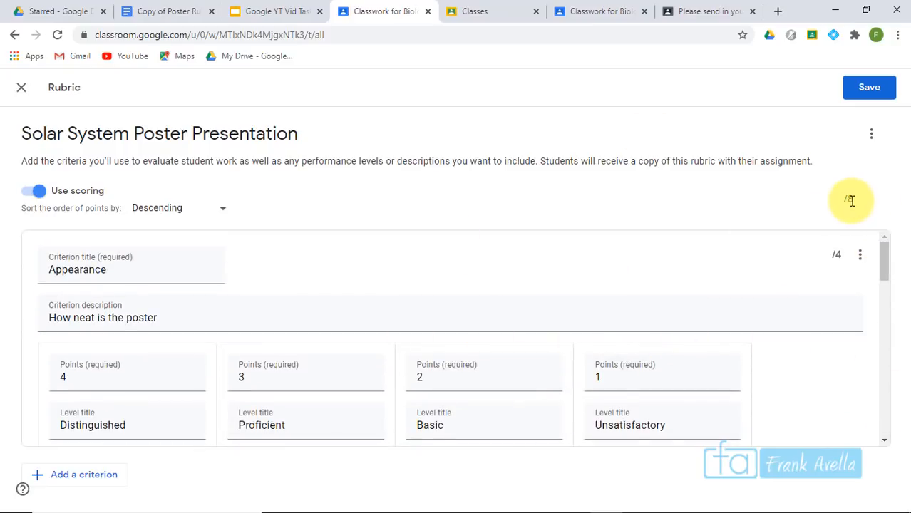
left_click_drag(882, 254, 882, 258)
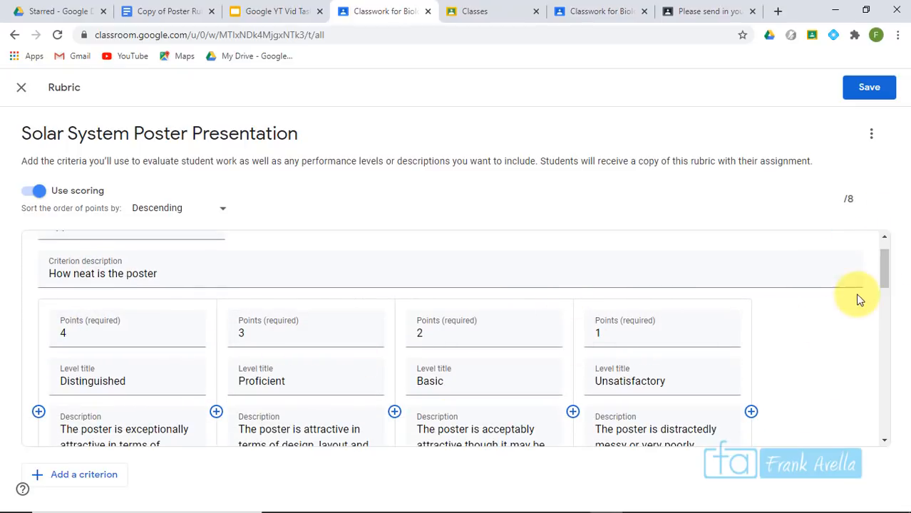
left_click_drag(884, 278, 887, 350)
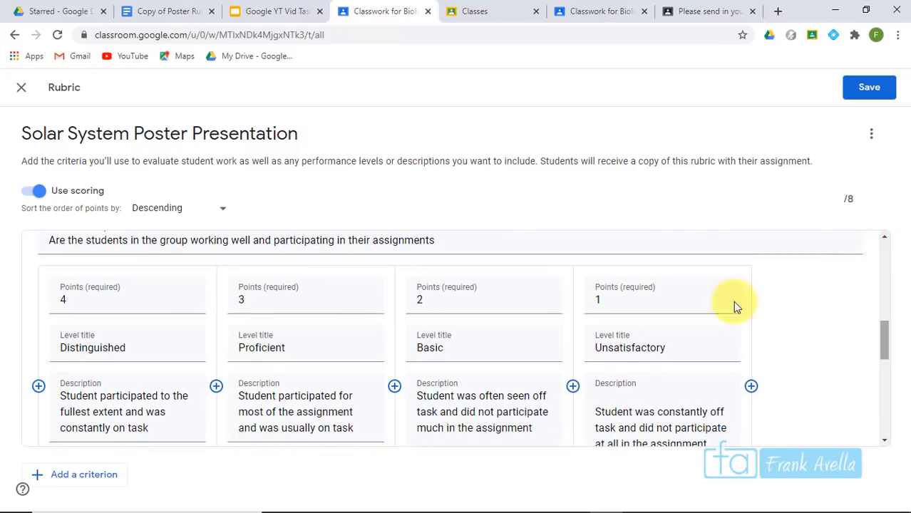
left_click_drag(887, 353, 883, 266)
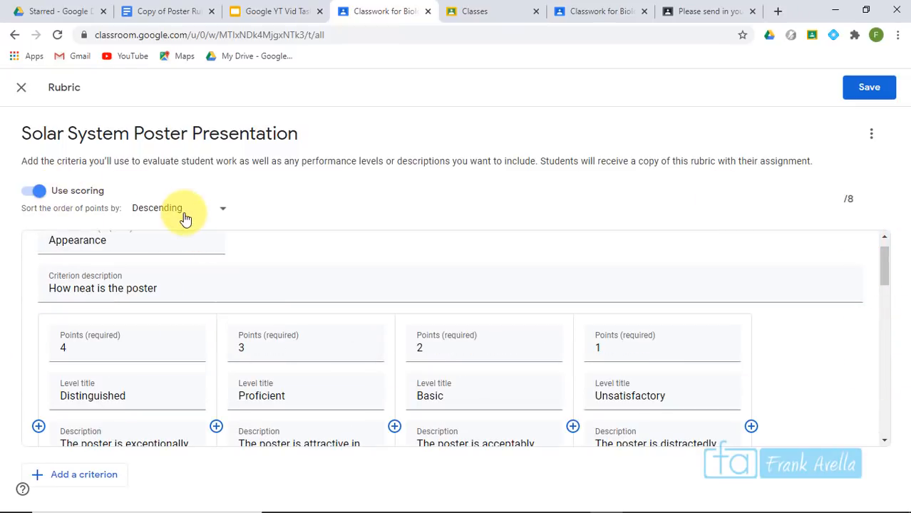
left_click(864, 94)
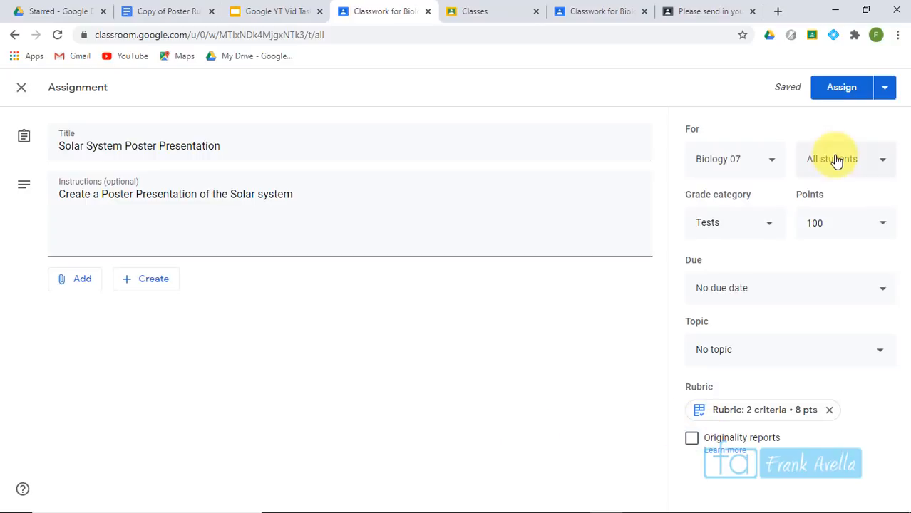
Assign Solar System Poster Presentation and open it from the student account in Biology 07
left_click(829, 95)
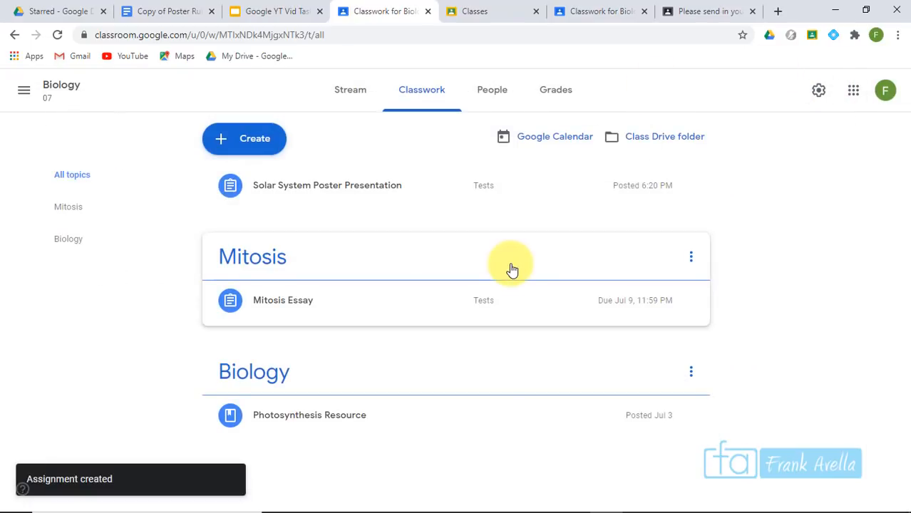
left_click(499, 9)
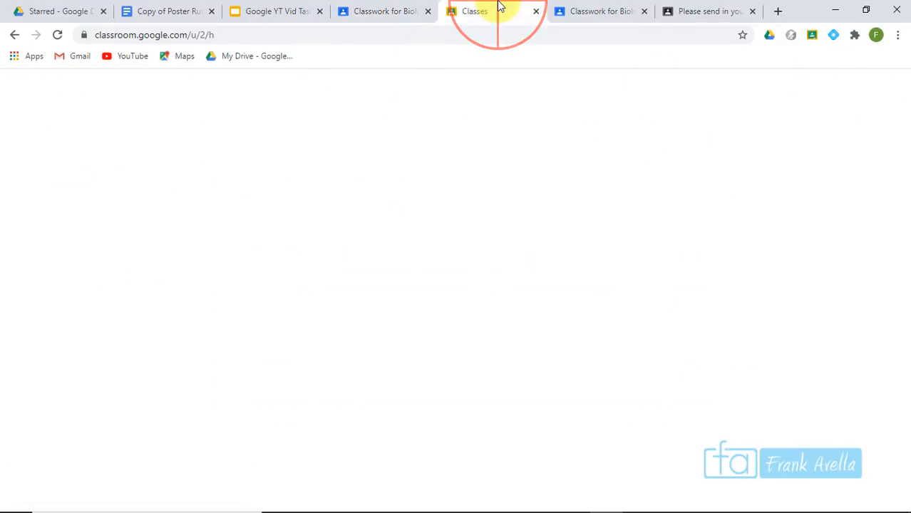
left_click(183, 238)
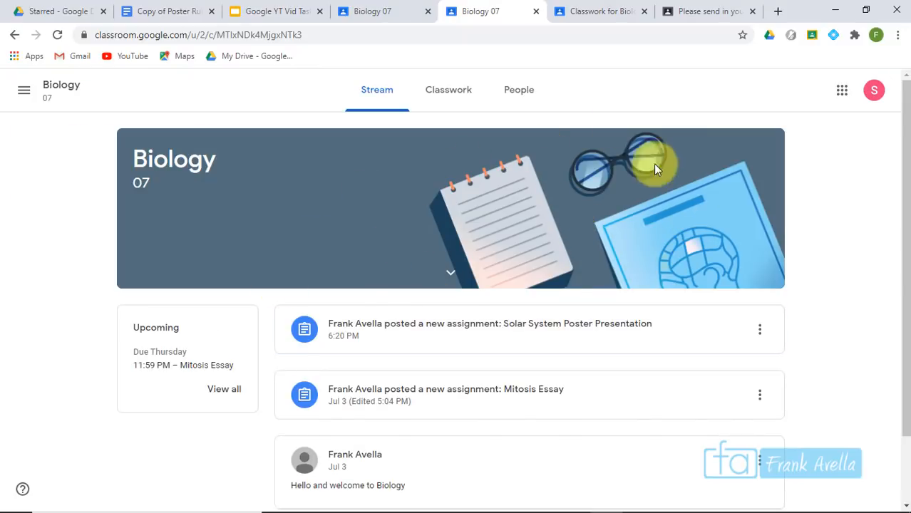
left_click(445, 335)
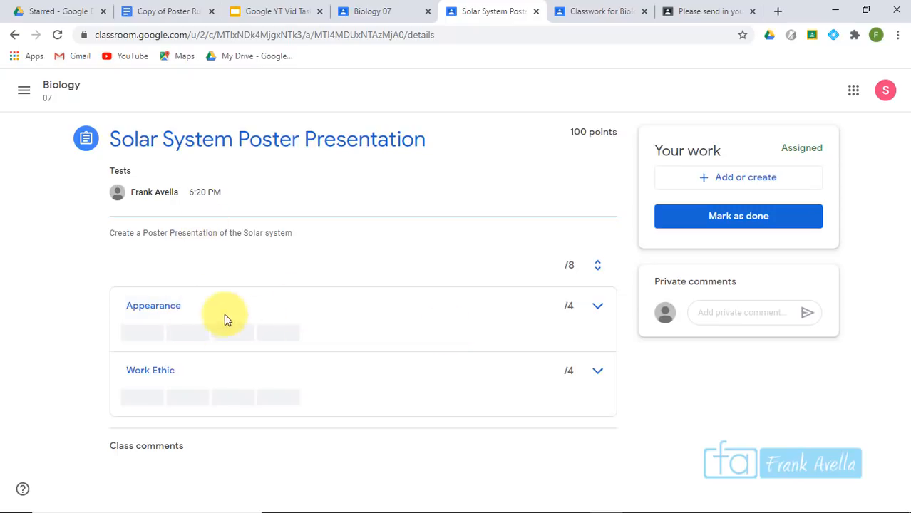
Expand and collapse the Appearance and Work Ethic rubric criteria in the student view
left_click(599, 308)
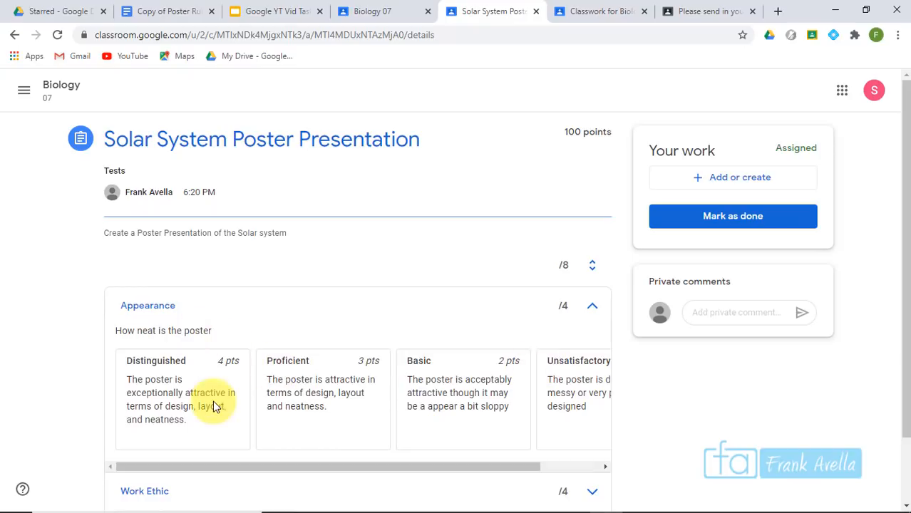
left_click_drag(903, 194, 904, 259)
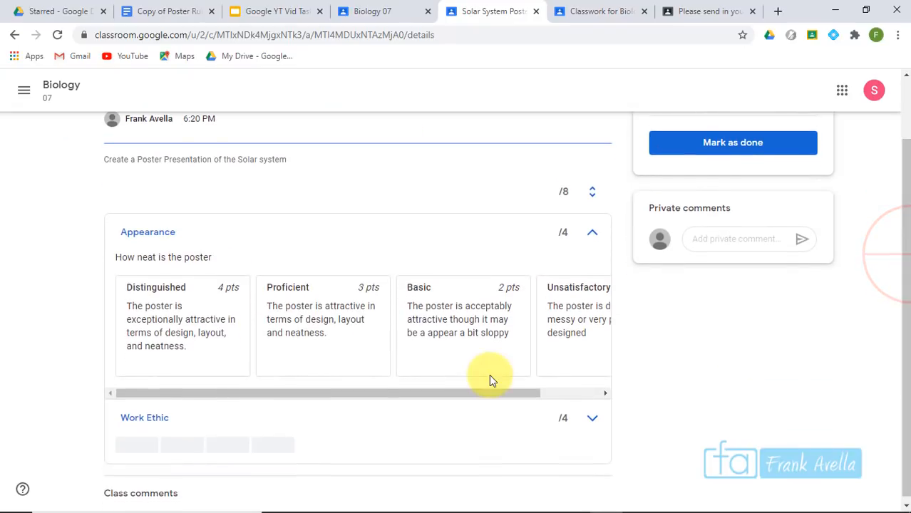
left_click_drag(470, 397, 542, 395)
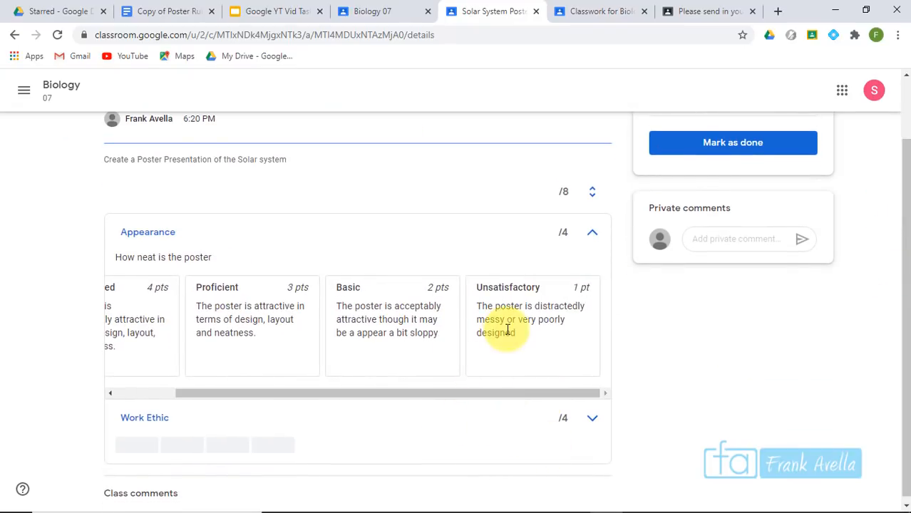
left_click(591, 419)
left_click_drag(903, 331, 903, 412)
left_click(591, 291)
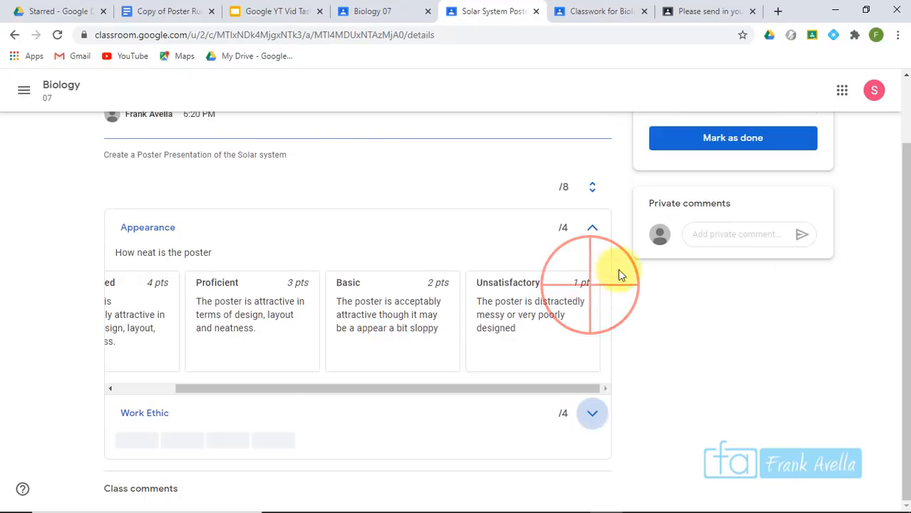
left_click_drag(903, 335, 904, 315)
left_click(589, 255)
Review the assignment's rubric from the teacher's Classwork list, then open its Student work page
left_click(372, 11)
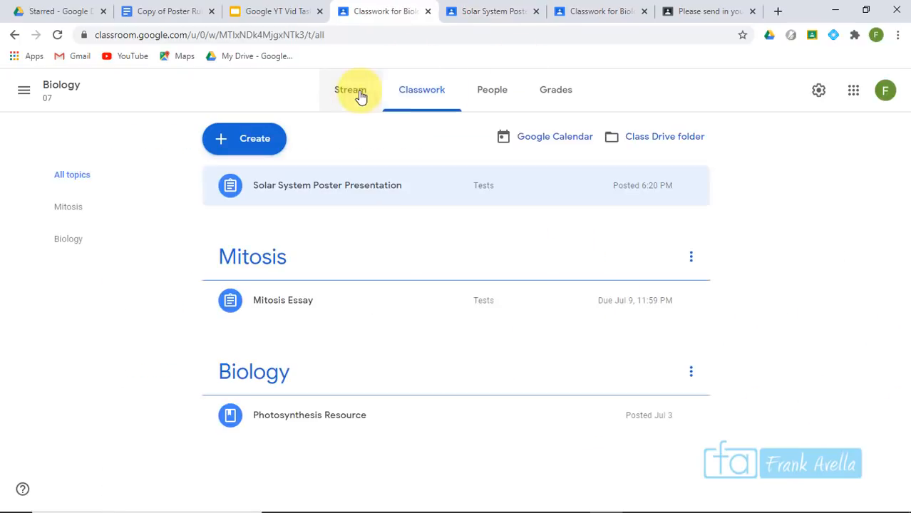
left_click(355, 94)
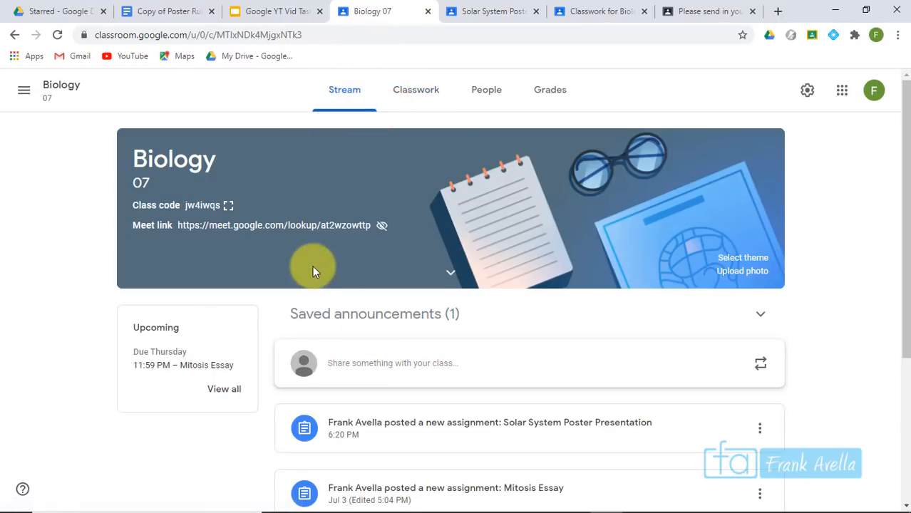
left_click(427, 93)
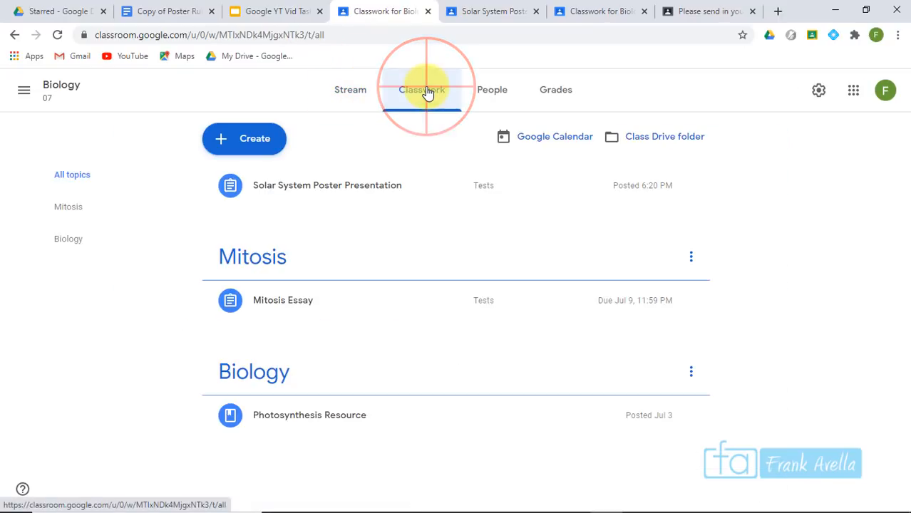
left_click(321, 189)
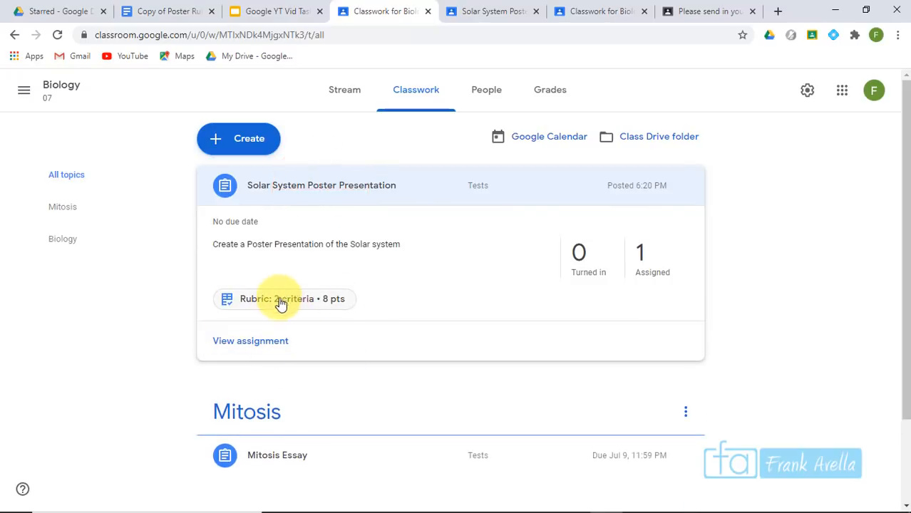
left_click(292, 305)
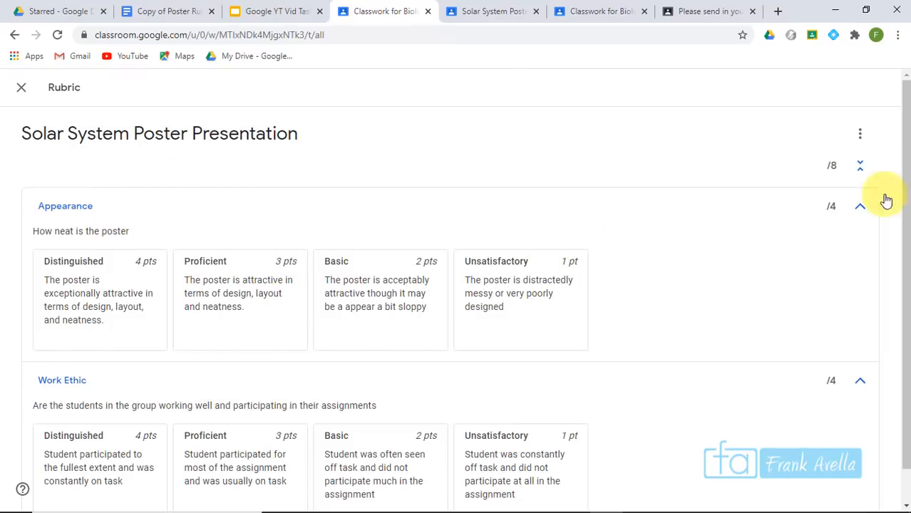
left_click_drag(903, 150, 895, 112)
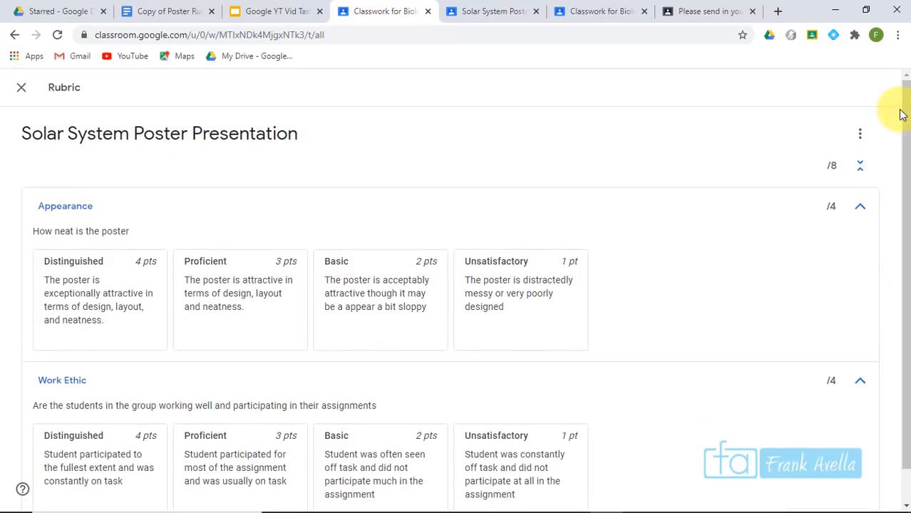
left_click(22, 91)
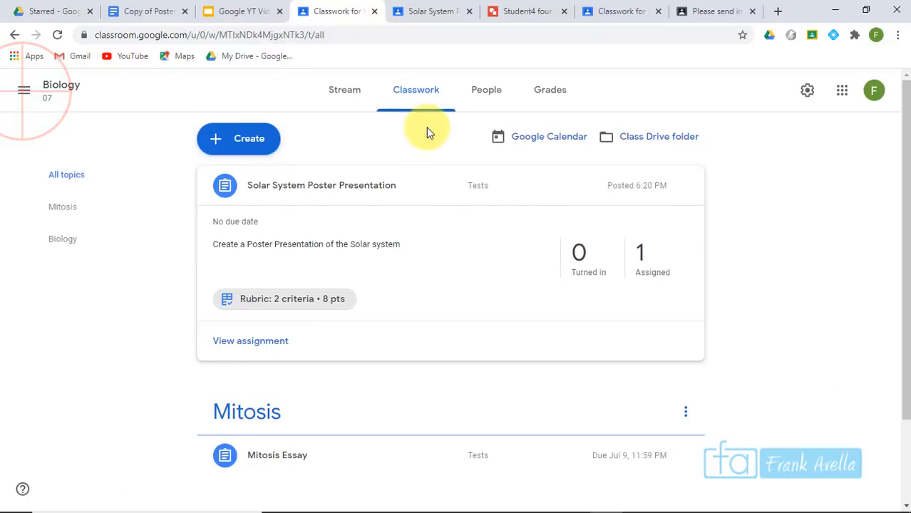
left_click(781, 228)
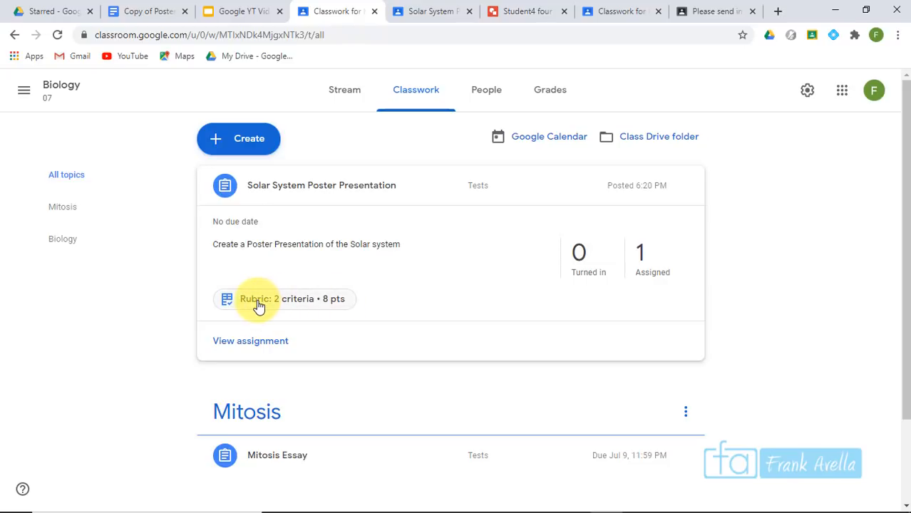
left_click(270, 343)
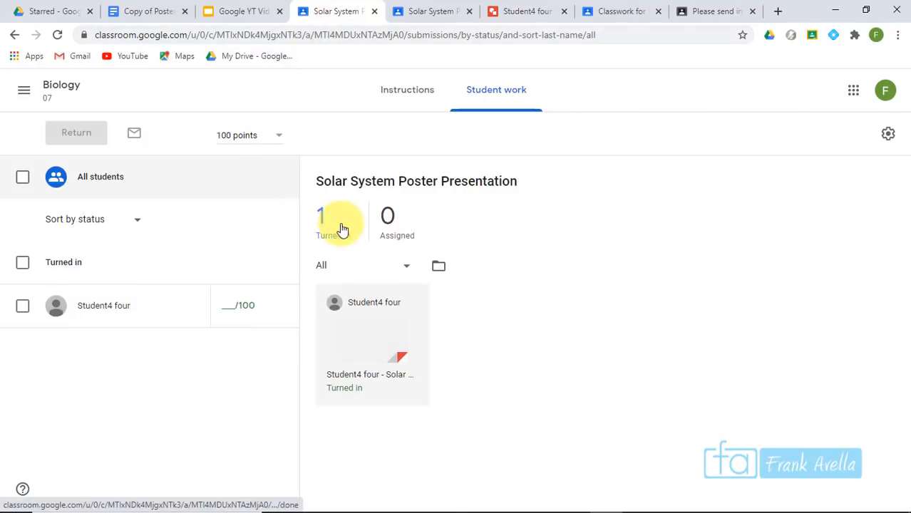
Open the submitted poster and score Appearance Distinguished (4) and Work Ethic Proficient (3)
left_click(370, 345)
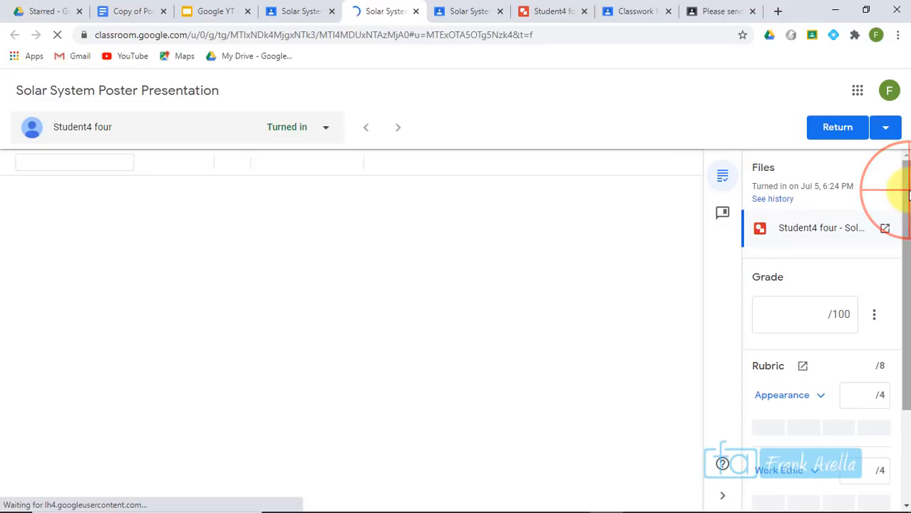
left_click_drag(908, 194, 908, 265)
scroll(904, 264, "down", 1)
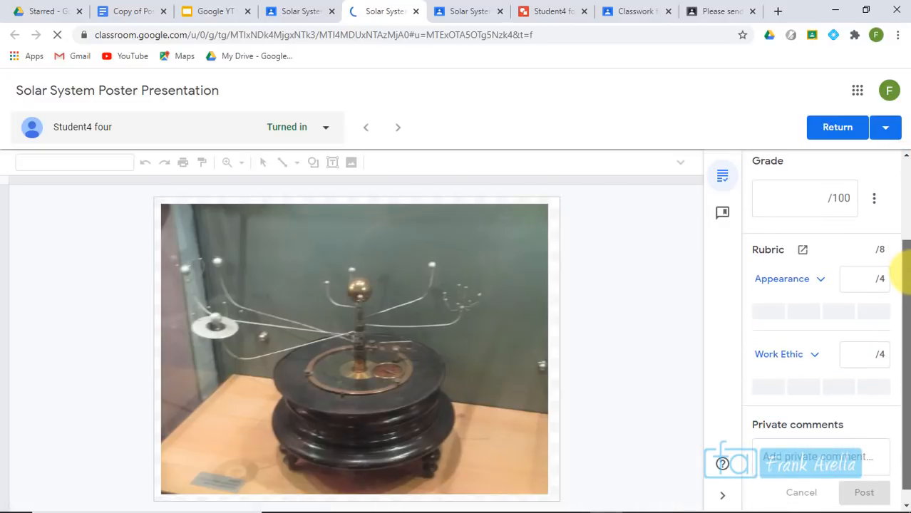
scroll(906, 208, "up", 2)
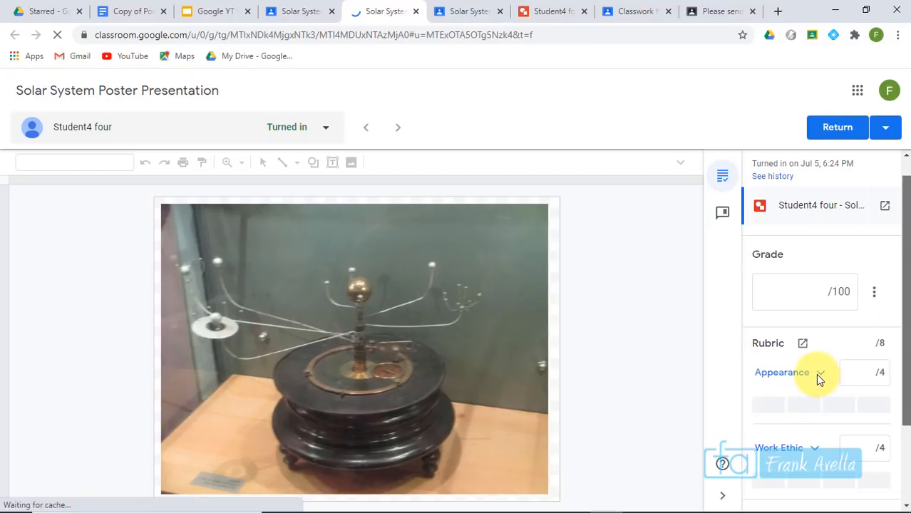
left_click(817, 373)
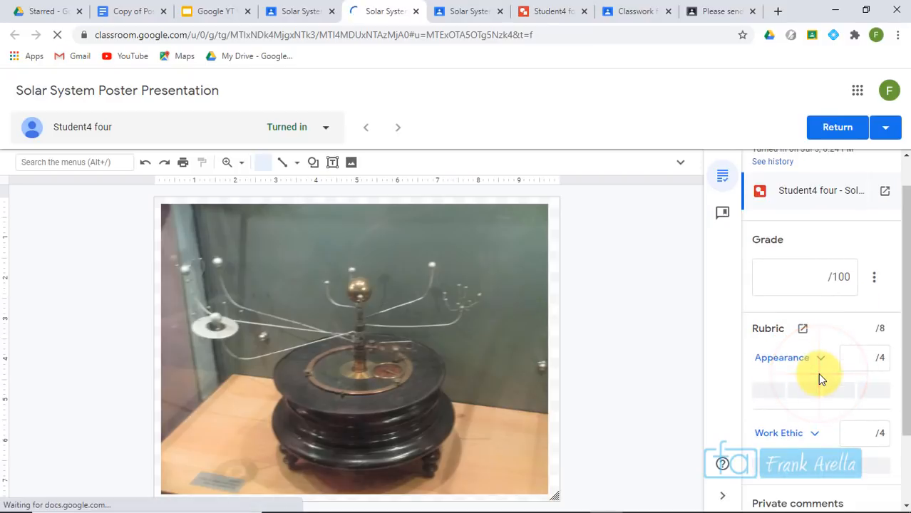
left_click(820, 363)
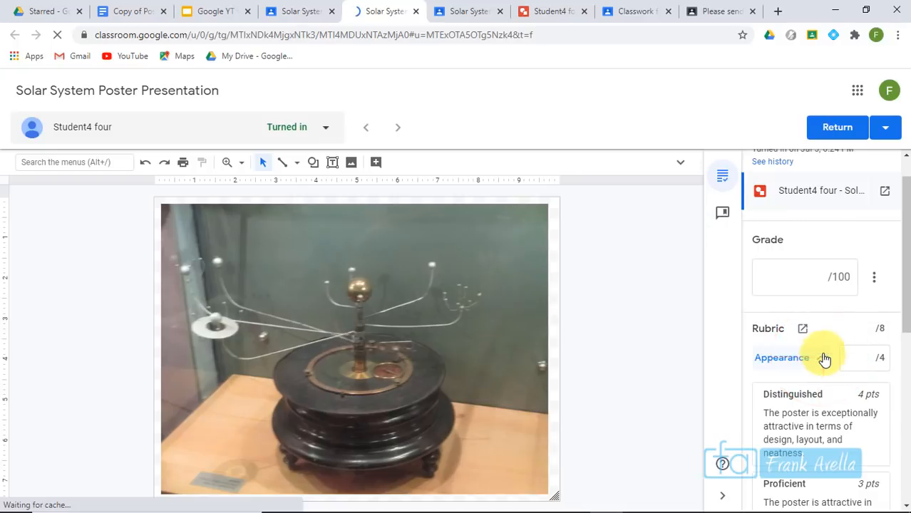
left_click_drag(906, 285, 905, 331)
left_click(820, 343)
left_click_drag(900, 285, 904, 408)
left_click(794, 426)
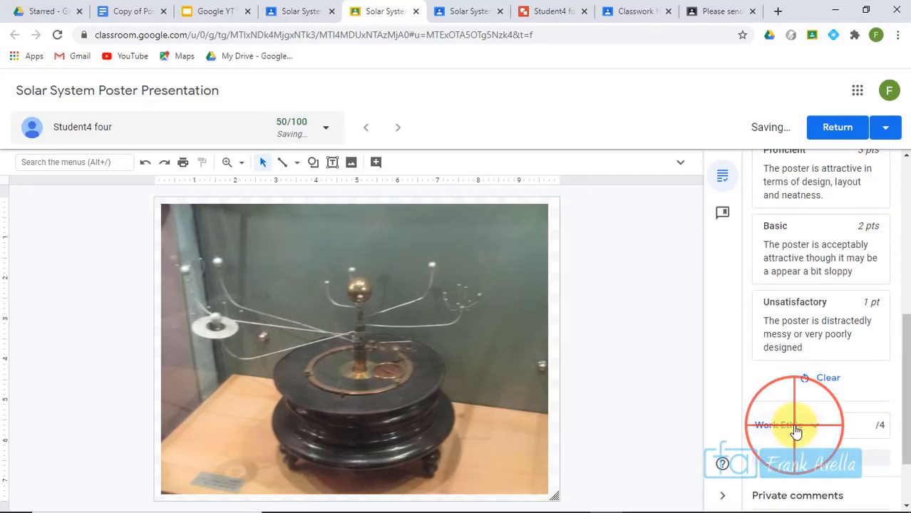
left_click(819, 243)
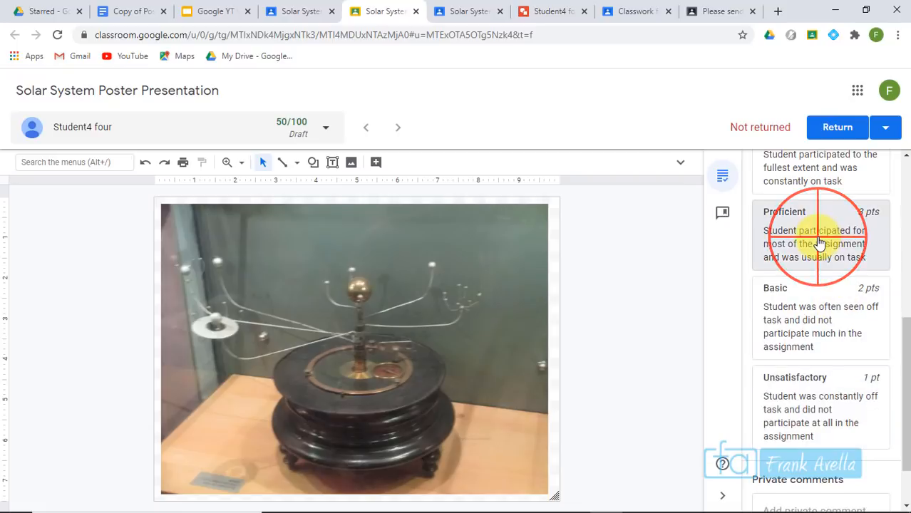
left_click_drag(896, 335, 905, 258)
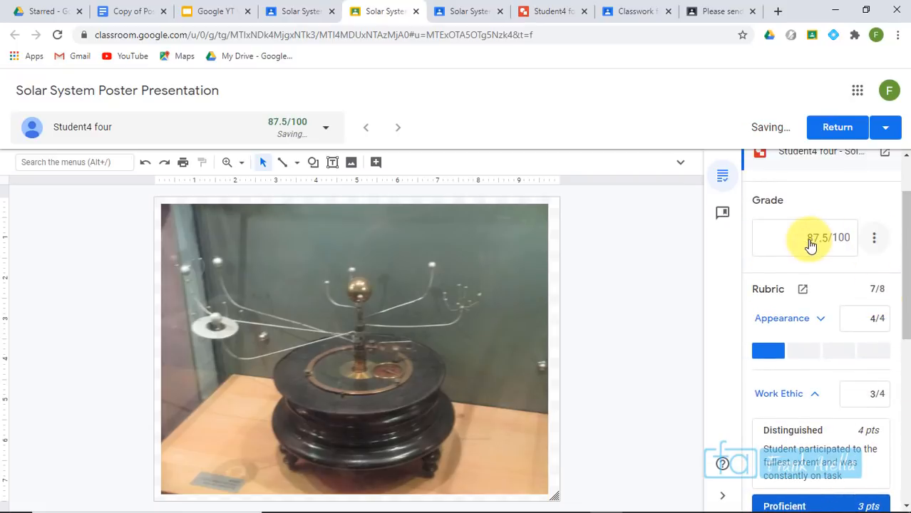
Change the grade's total points from 100 to 8
left_click(849, 237)
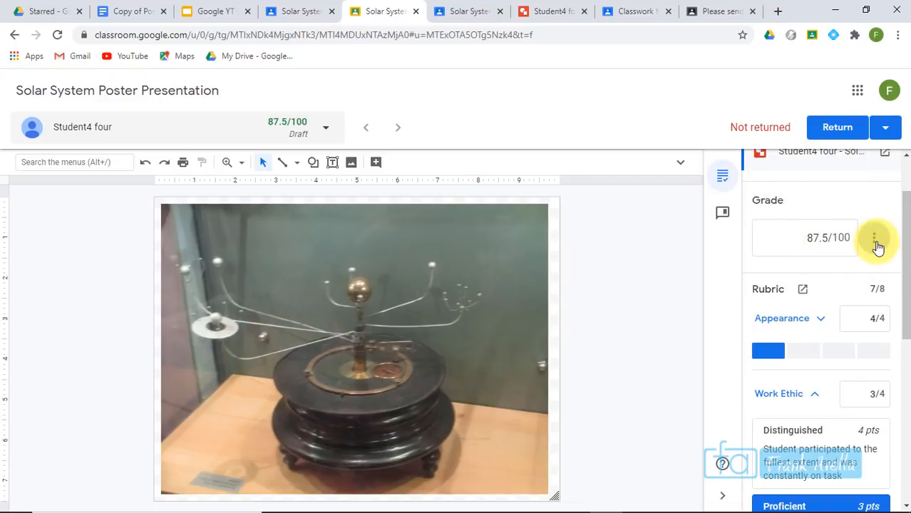
left_click(844, 272)
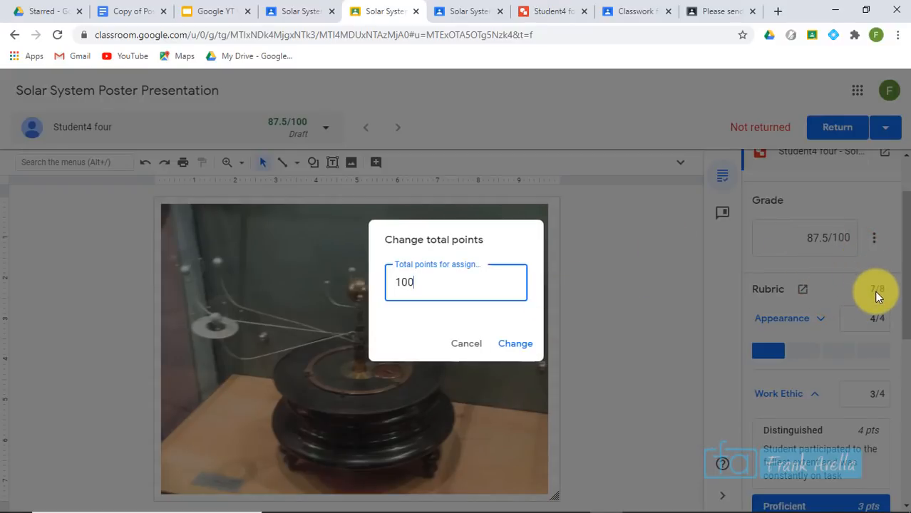
key("BackSpace")
key("BackSpace")
type("8")
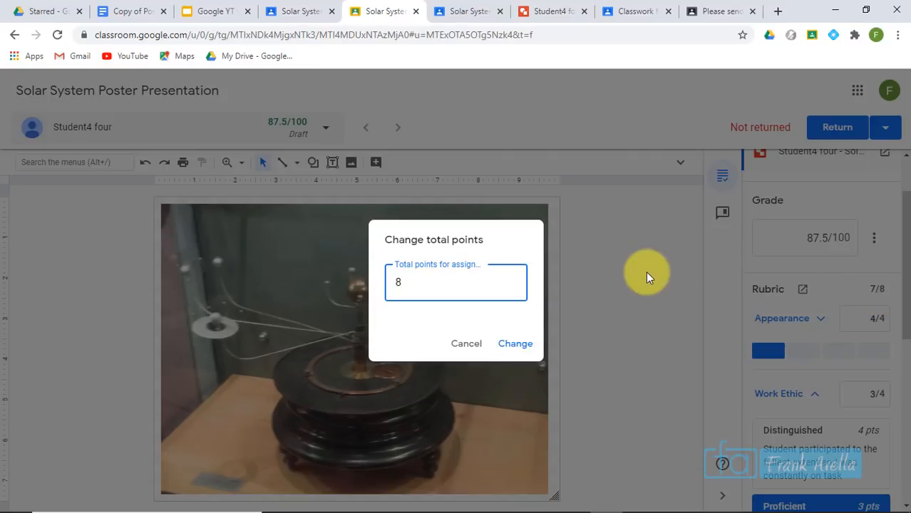
left_click(516, 344)
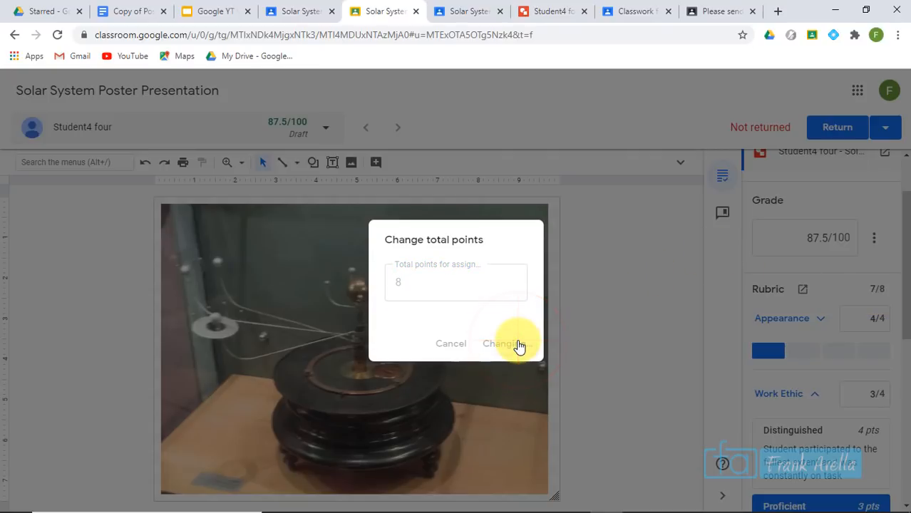
Return the 7/8-graded poster to the student and go back to the Student work tab
left_click_drag(905, 307, 904, 228)
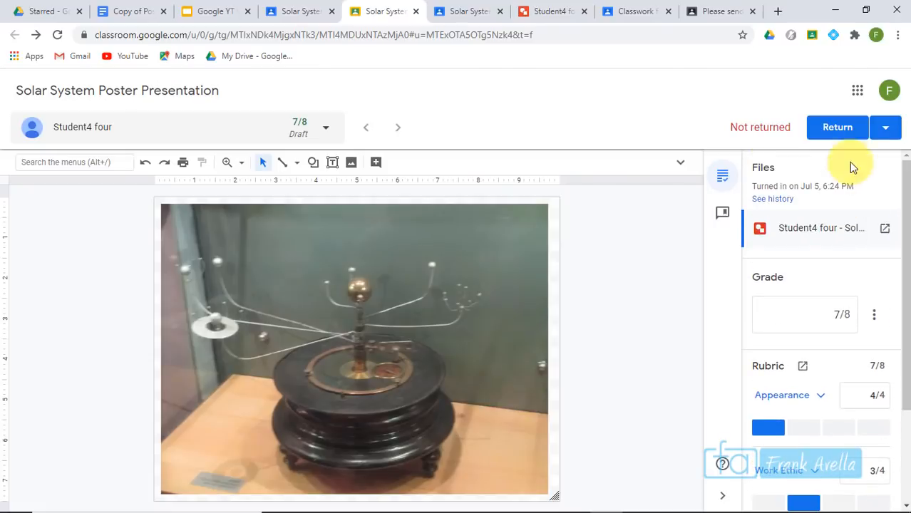
left_click(833, 128)
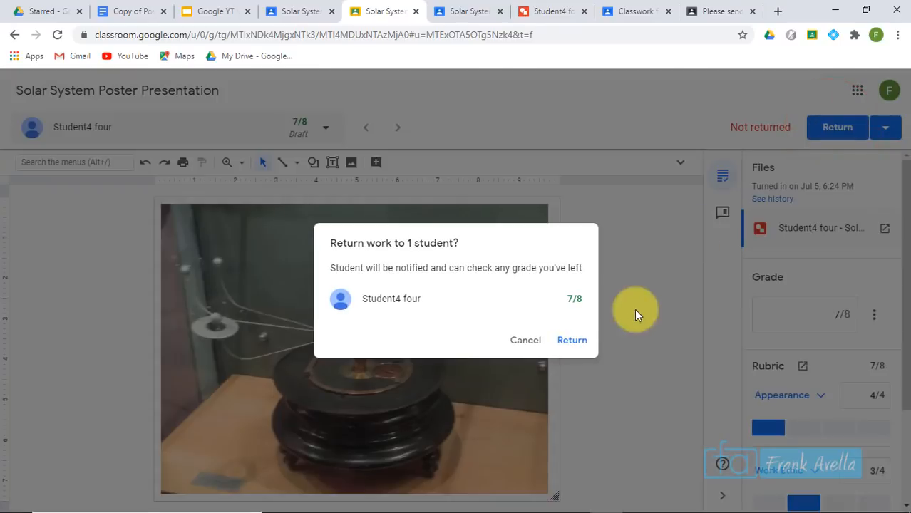
left_click(571, 341)
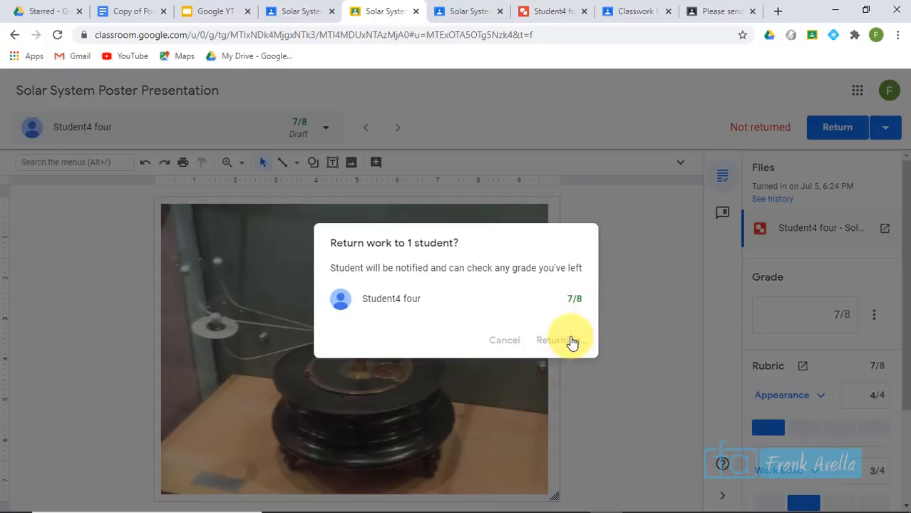
left_click(295, 12)
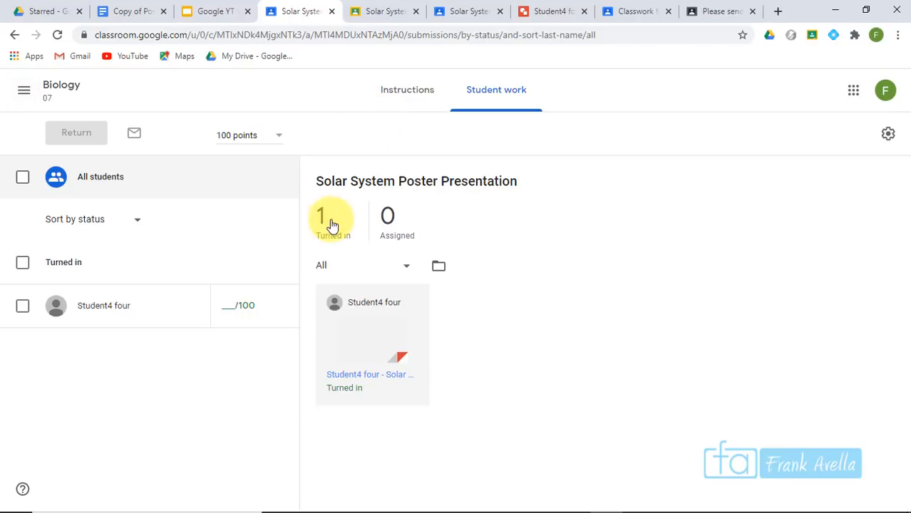
Edit the assignment from its Instructions page, changing Points from 100 to 8, and save
left_click(412, 88)
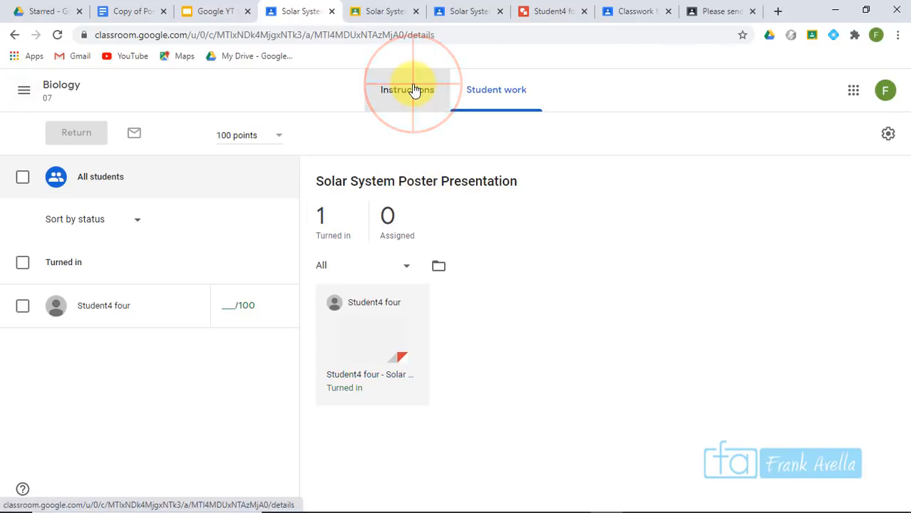
left_click(723, 141)
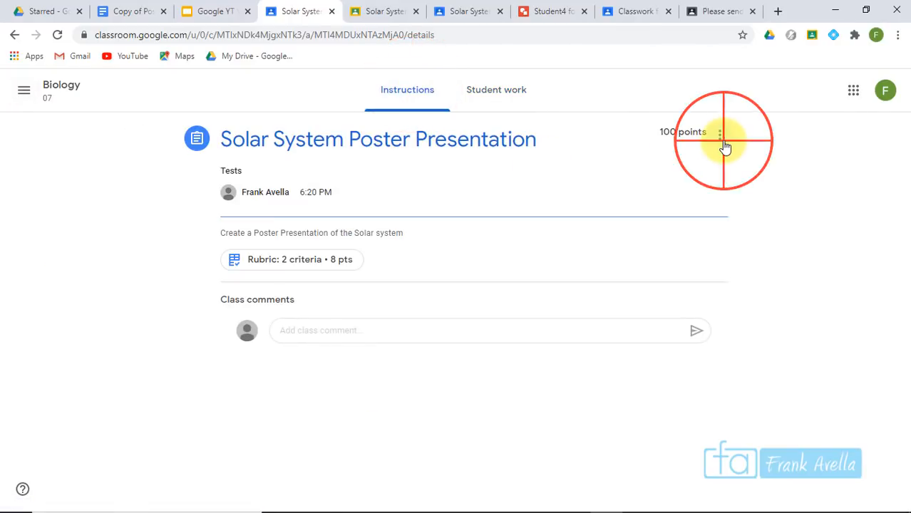
left_click(688, 166)
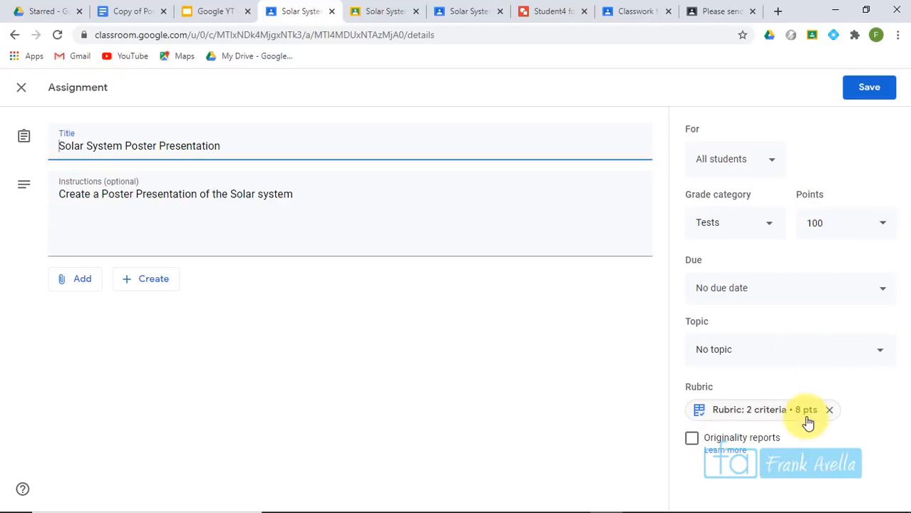
left_click(862, 221)
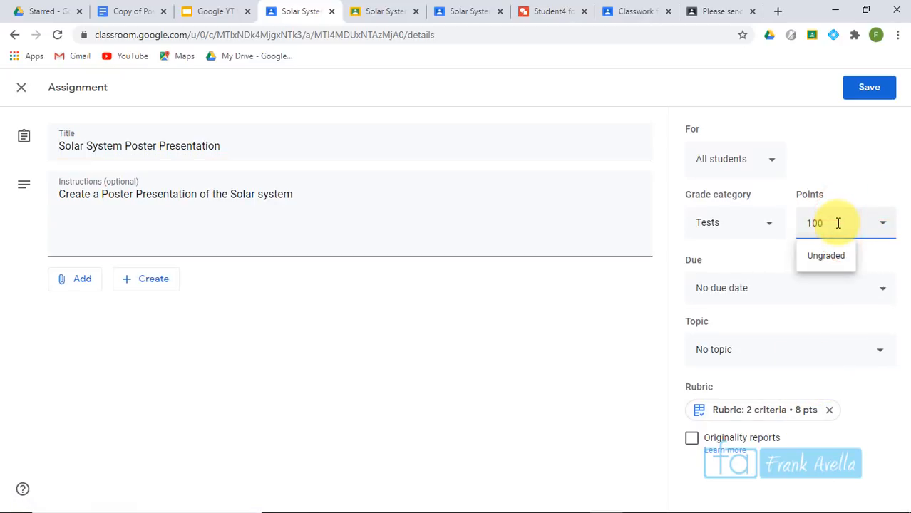
double_click(839, 223)
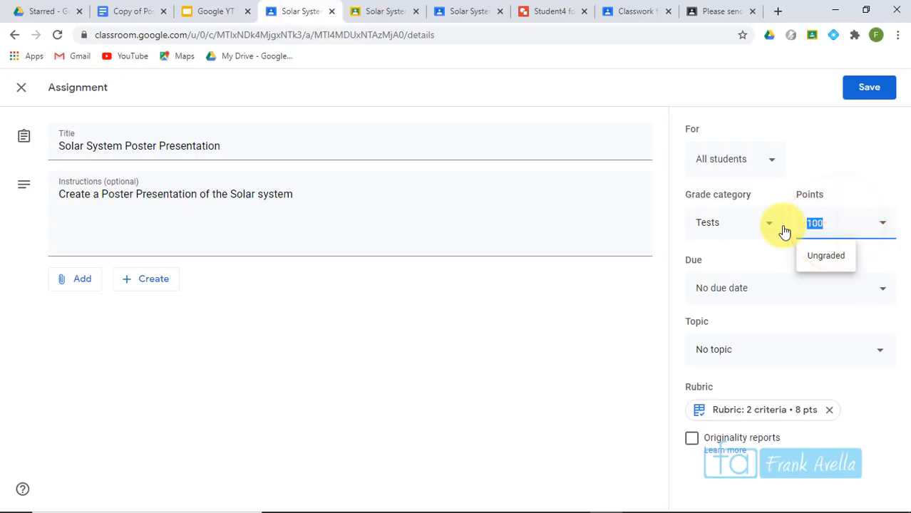
type("8")
left_click(864, 167)
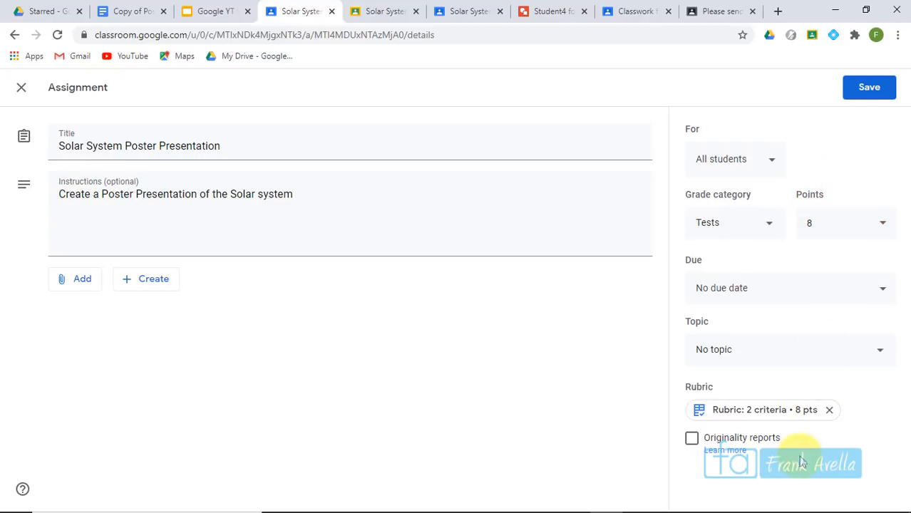
left_click(871, 88)
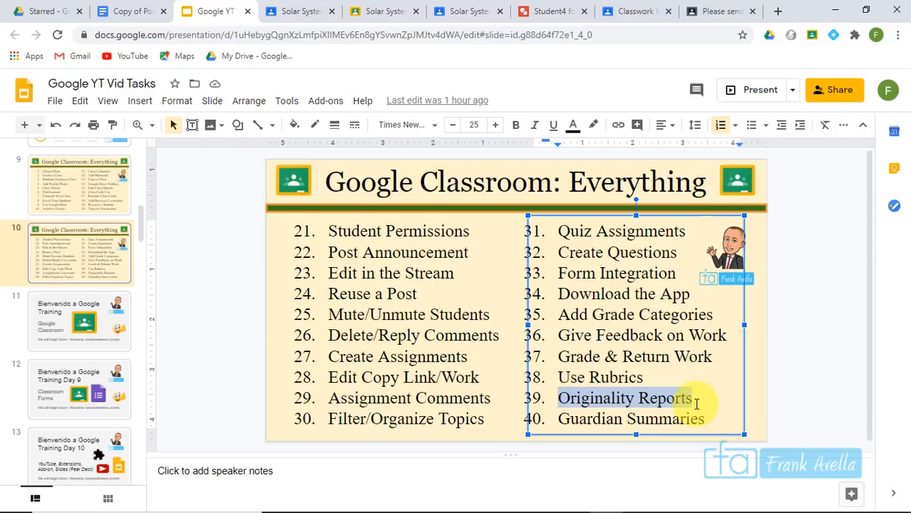
Switch back to the Solar System Classroom assignment tab
left_click(308, 16)
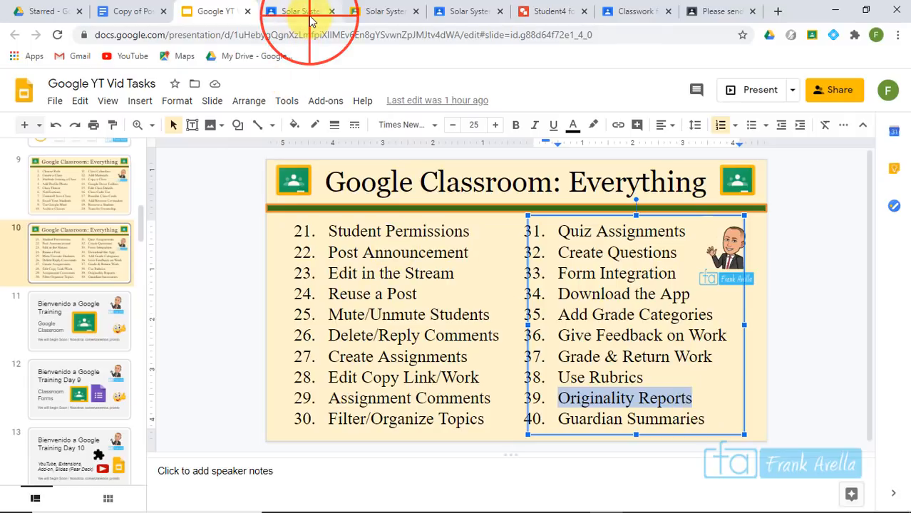
Enable originality reports on the Meiosis Essay and assign it without a grade category
left_click(24, 90)
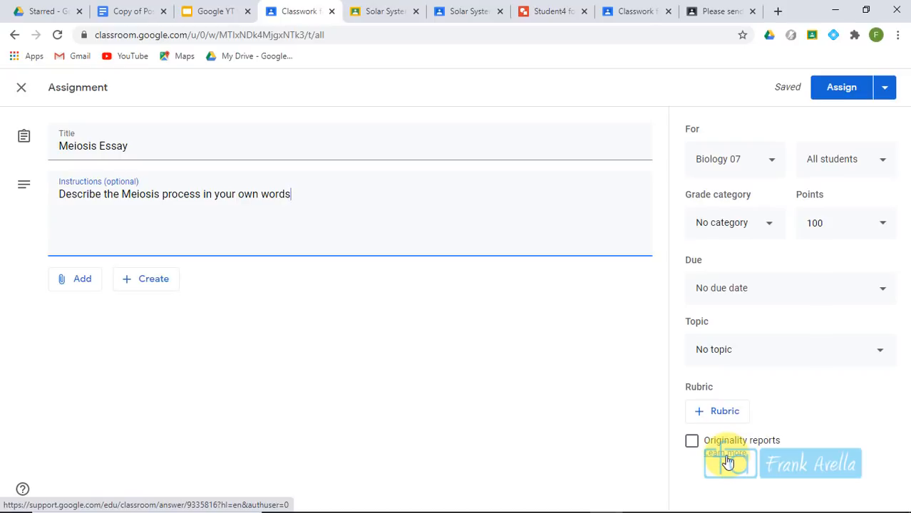
left_click(692, 442)
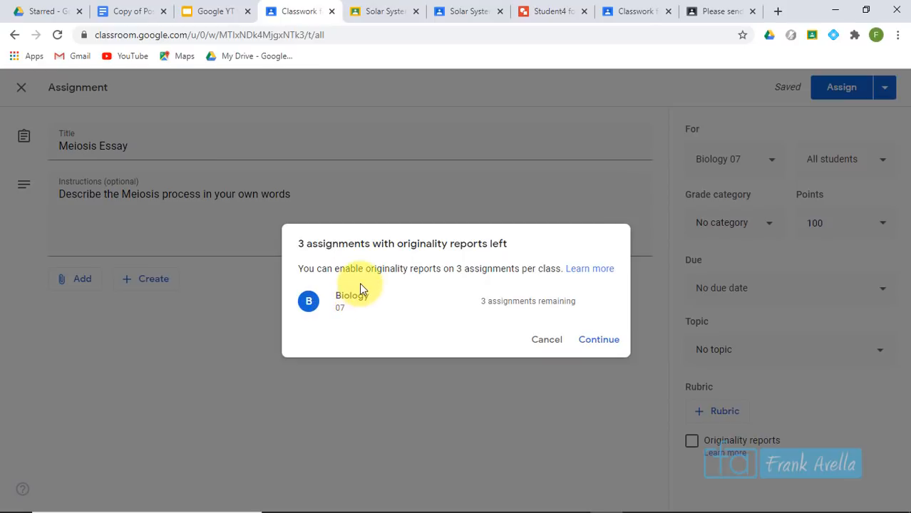
left_click(596, 342)
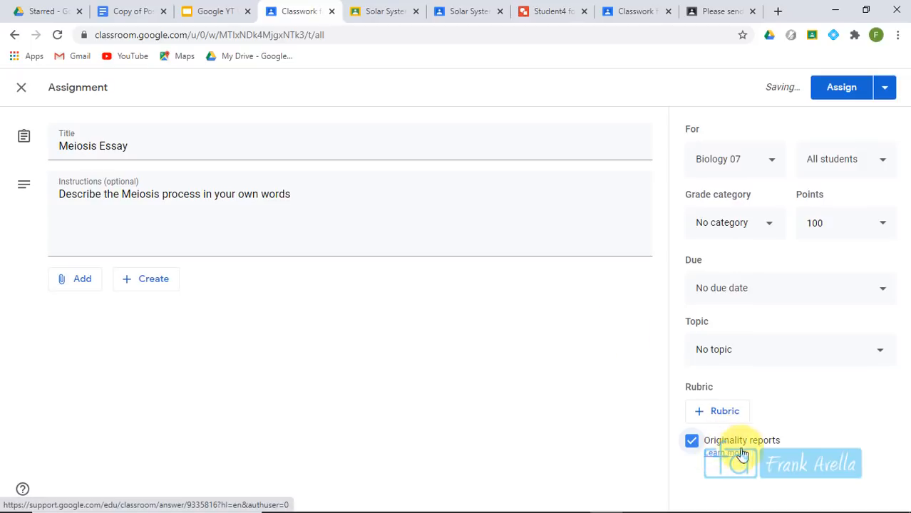
left_click(847, 97)
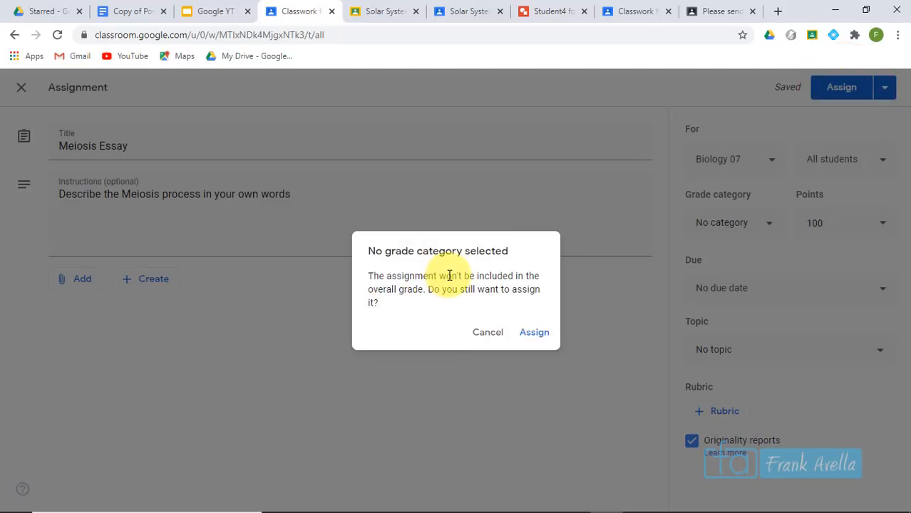
left_click(836, 91)
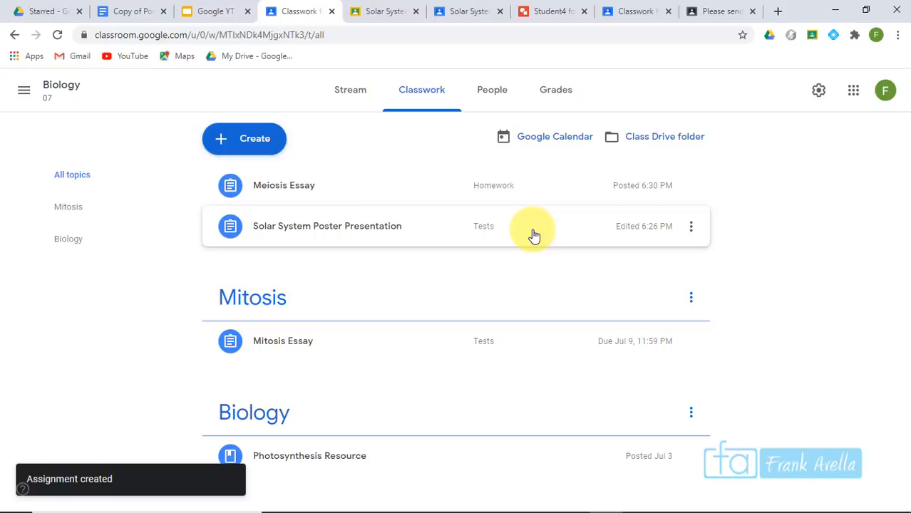
As the student, open Biology's Meiosis Essay and create a new Google Docs attachment
left_click(449, 13)
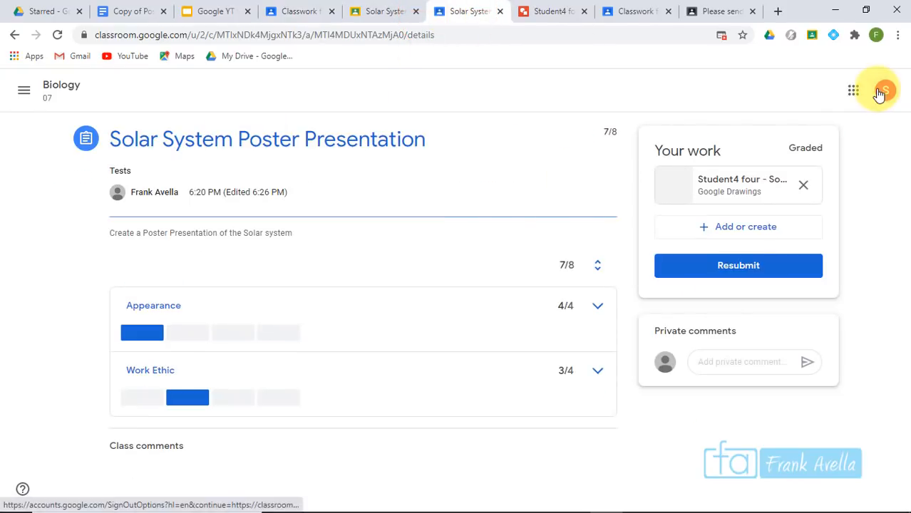
left_click(24, 93)
left_click(71, 356)
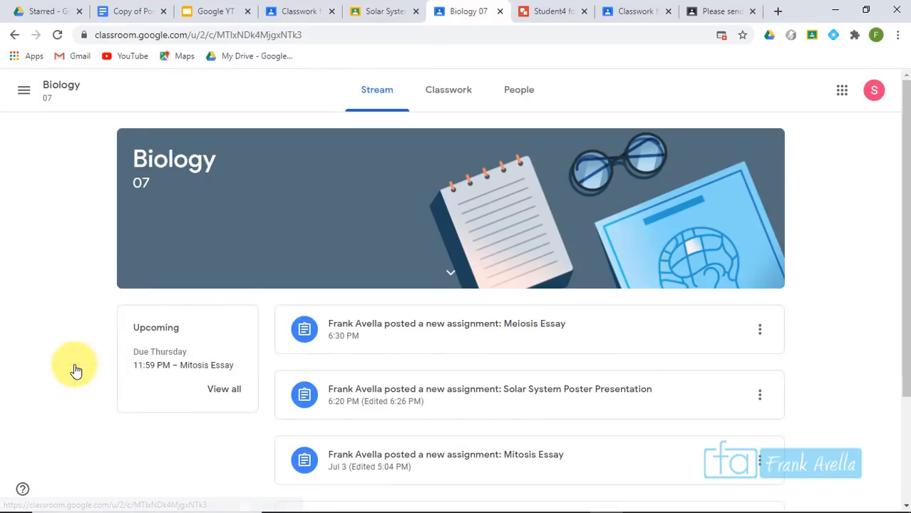
left_click(480, 338)
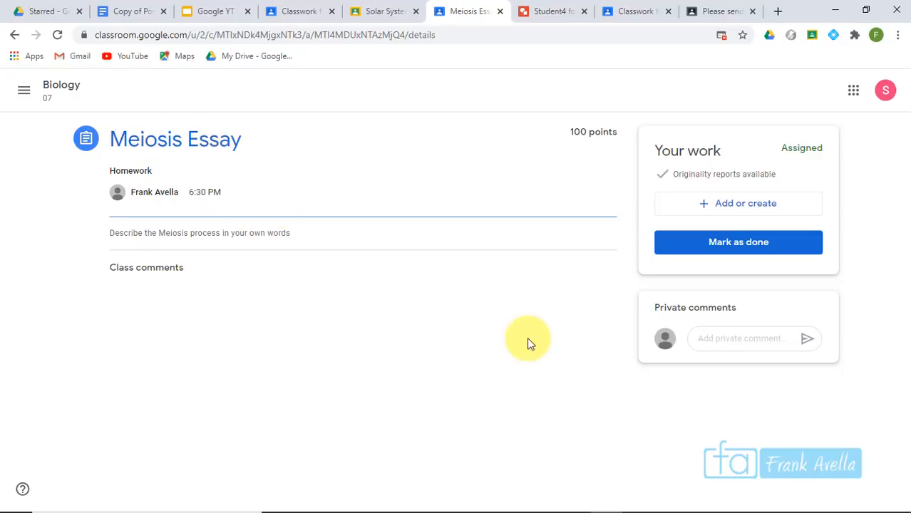
left_click(734, 203)
left_click(702, 328)
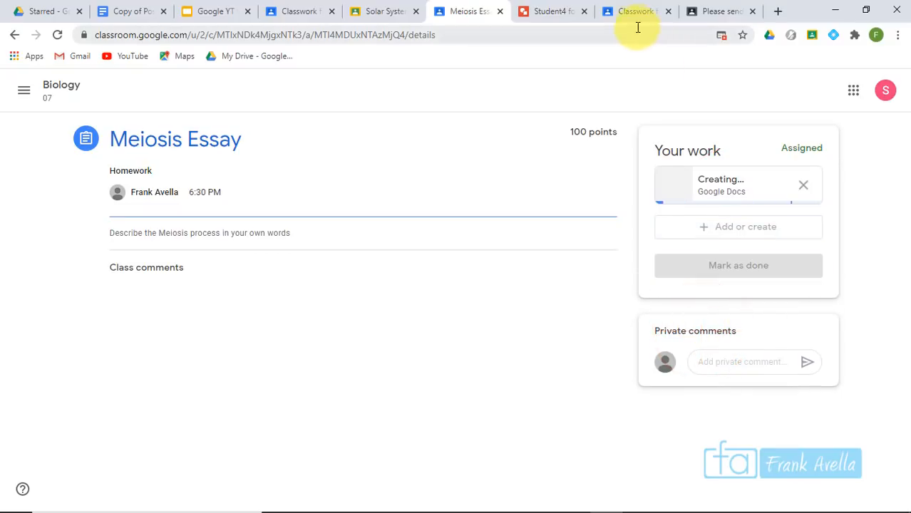
Search Google for 'meiosis' and select the definition snippet to copy
left_click(551, 13)
left_click(514, 36)
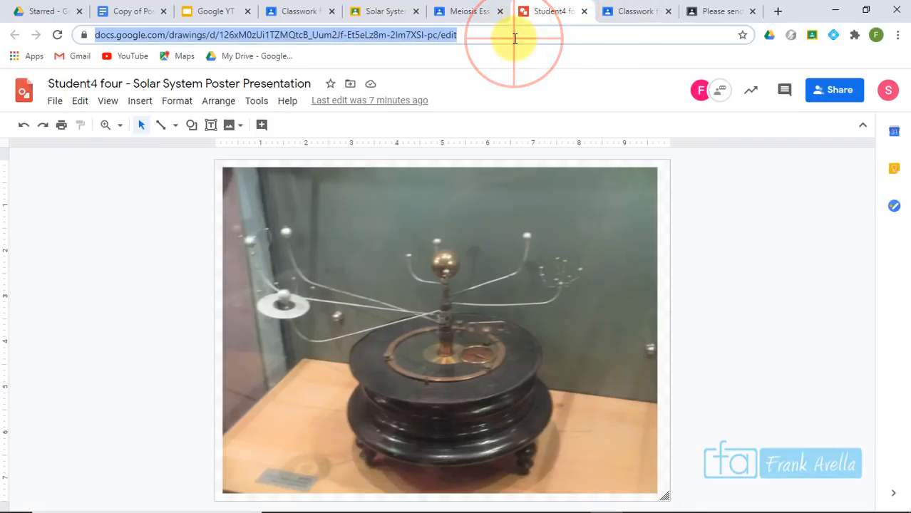
type("meiosis")
key("Return")
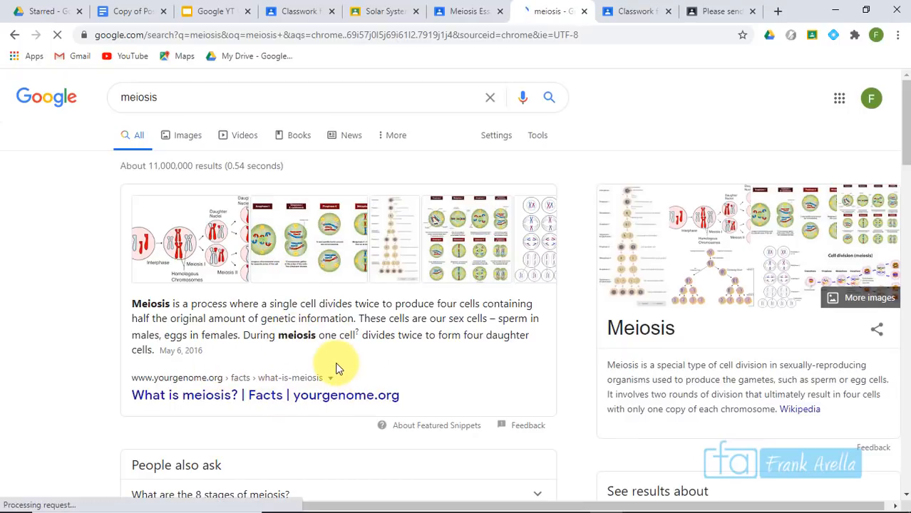
left_click(150, 347)
left_click_drag(150, 341, 136, 305)
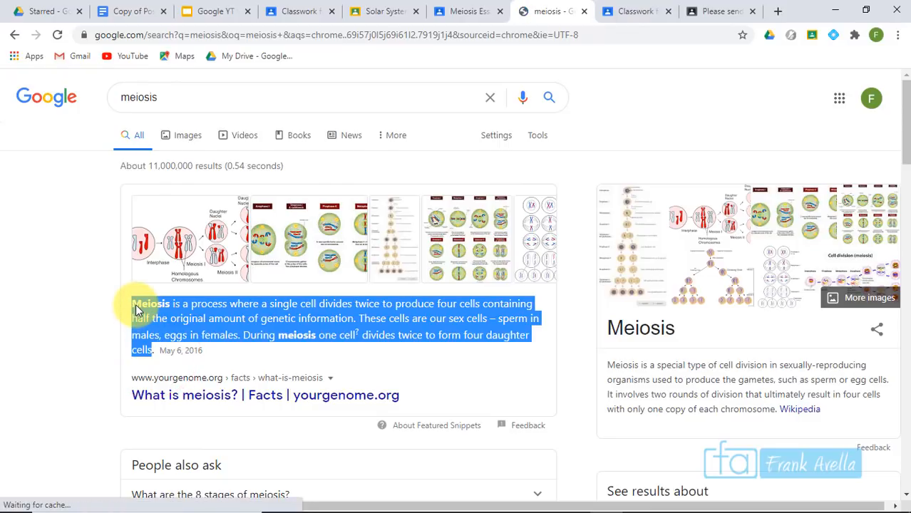
Expand 'How does meiosis work in humans?' and select its answer to copy
left_click(470, 15)
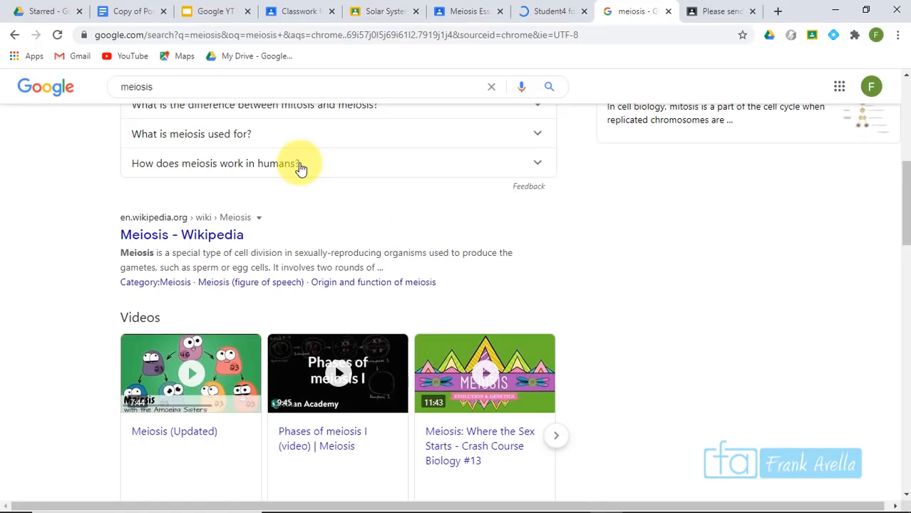
left_click(301, 169)
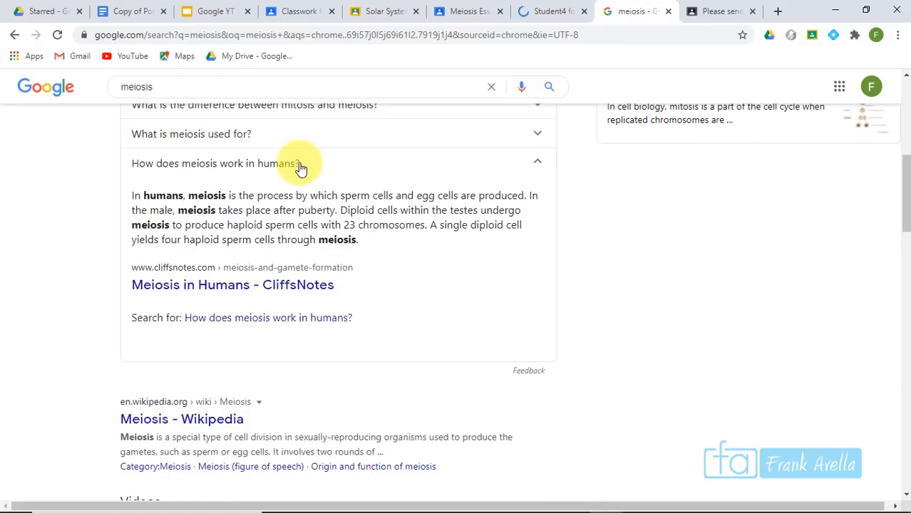
left_click_drag(362, 242, 124, 202)
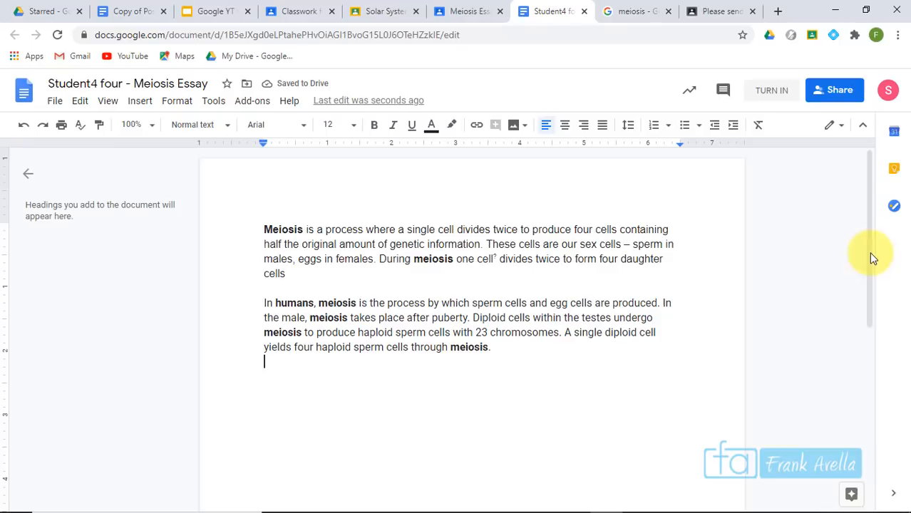
Review the two pasted meiosis paragraphs in the essay document, then close it
left_click(868, 254)
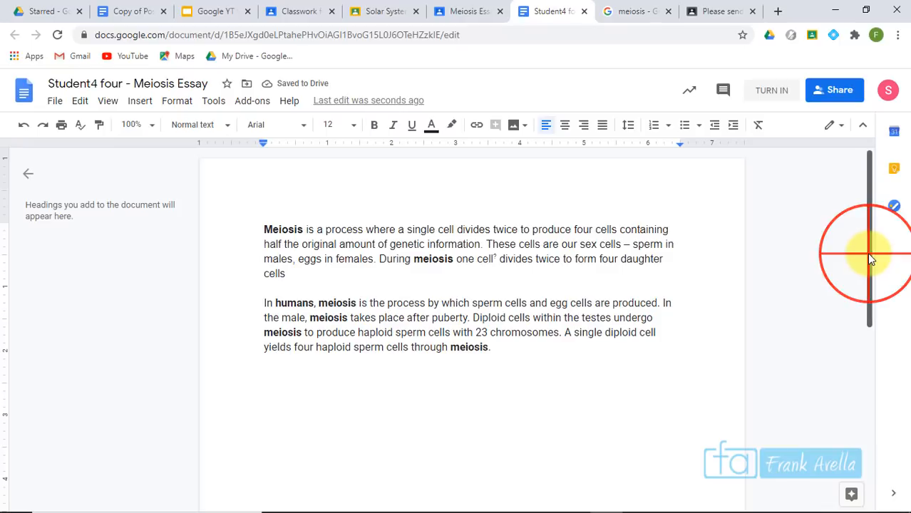
left_click_drag(870, 258, 870, 351)
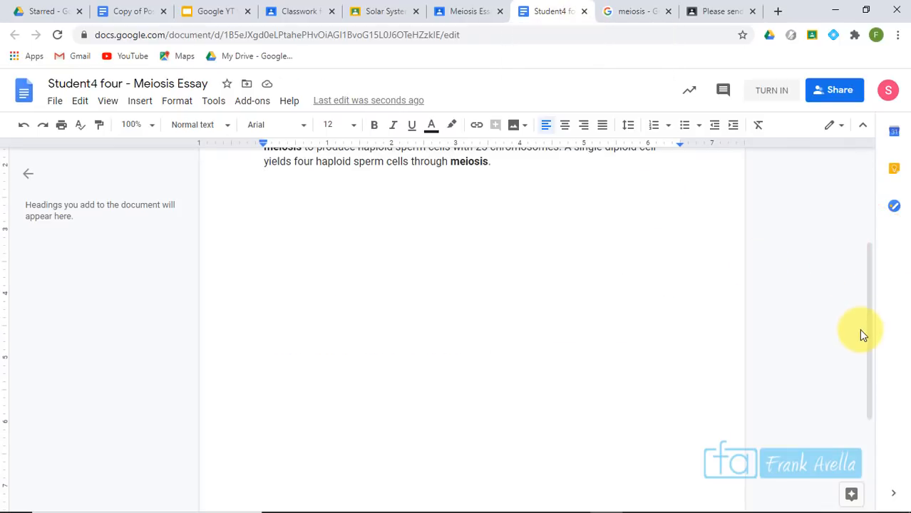
left_click_drag(864, 346, 881, 208)
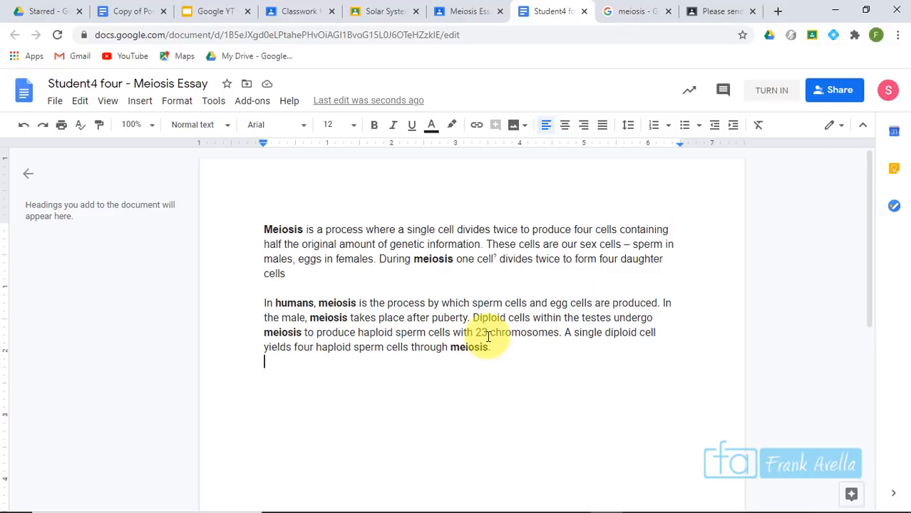
left_click(589, 14)
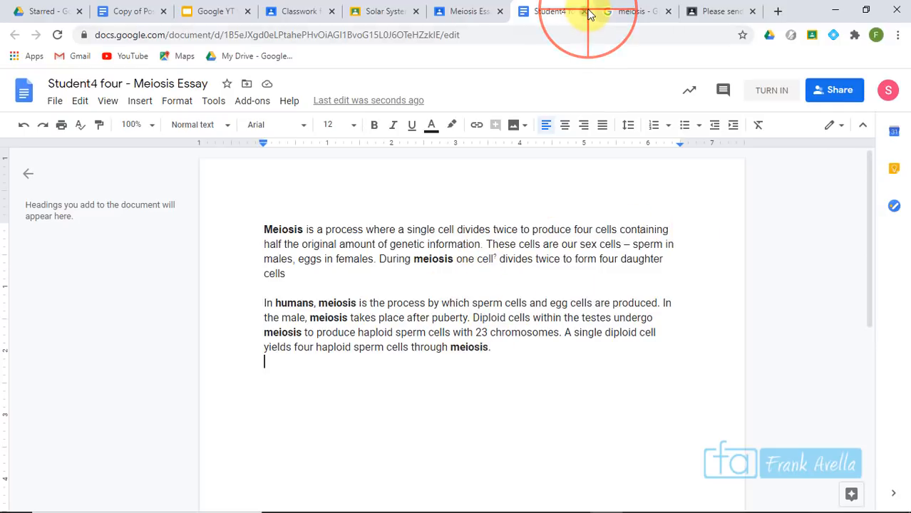
Run an originality report on the student's attached Meiosis Essay document
left_click(446, 13)
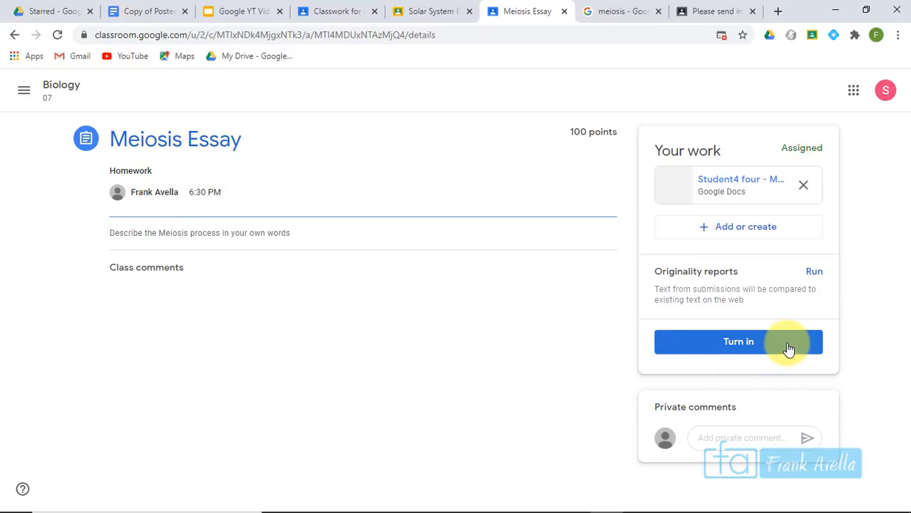
left_click(815, 275)
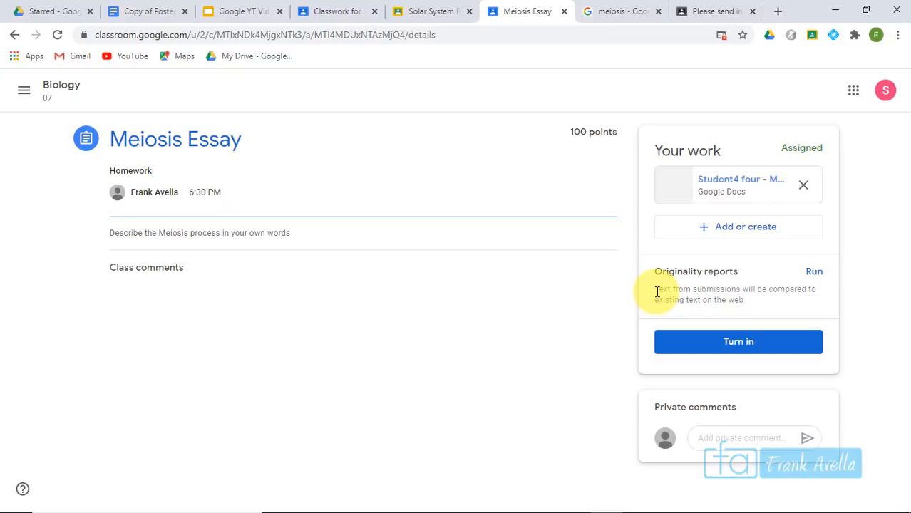
left_click(812, 276)
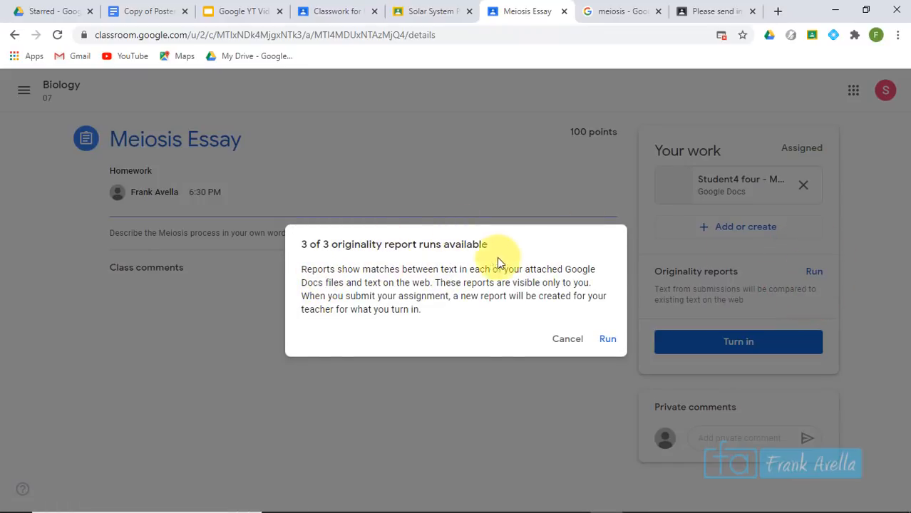
left_click(608, 340)
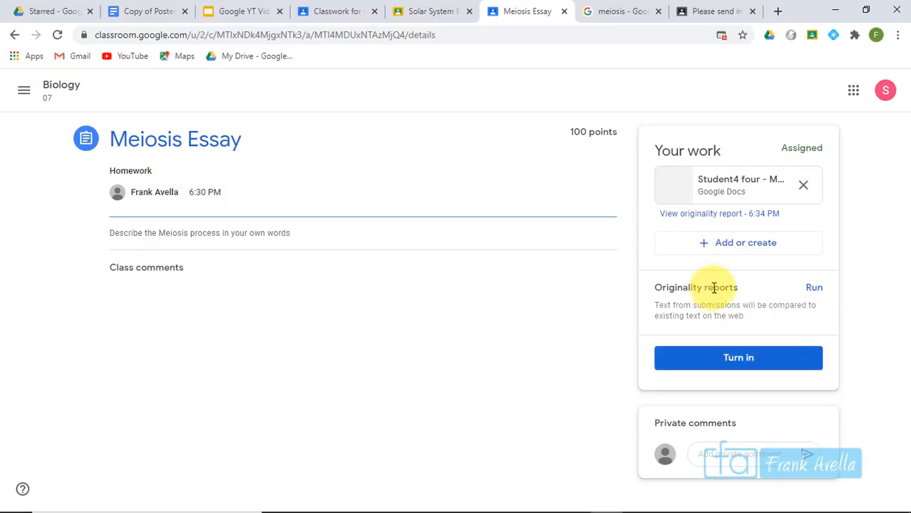
Open the essay's originality report in a new tab
left_click(704, 216)
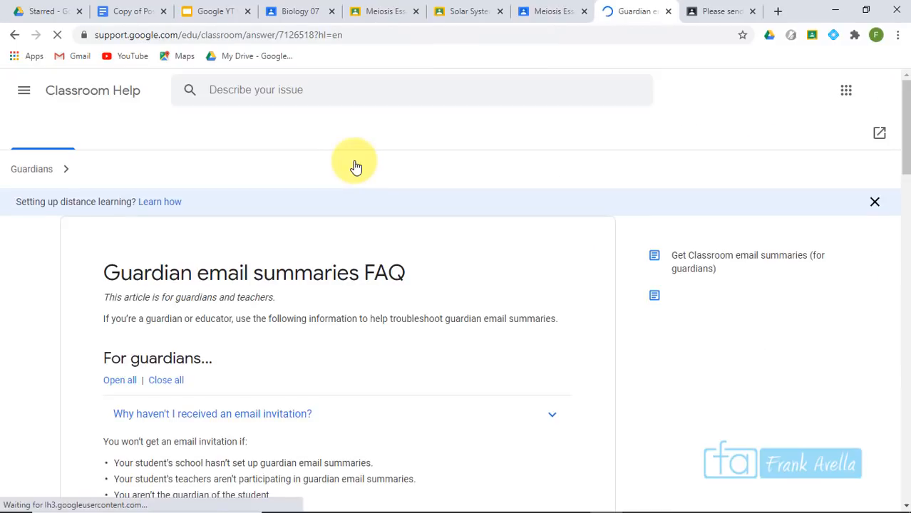
Expand the educator answers on class codes, viewing the class stream, and per-class invitations
scroll(516, 244, "down", 6)
left_click(516, 244)
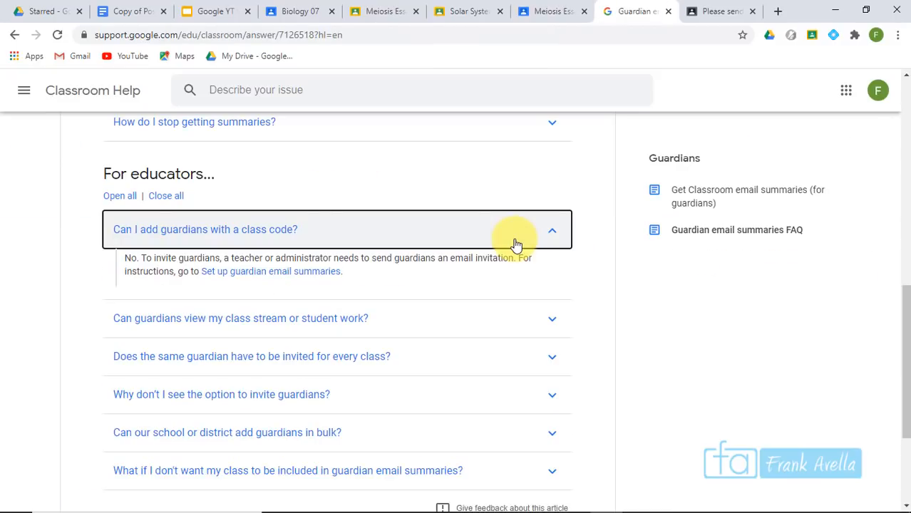
left_click(516, 245)
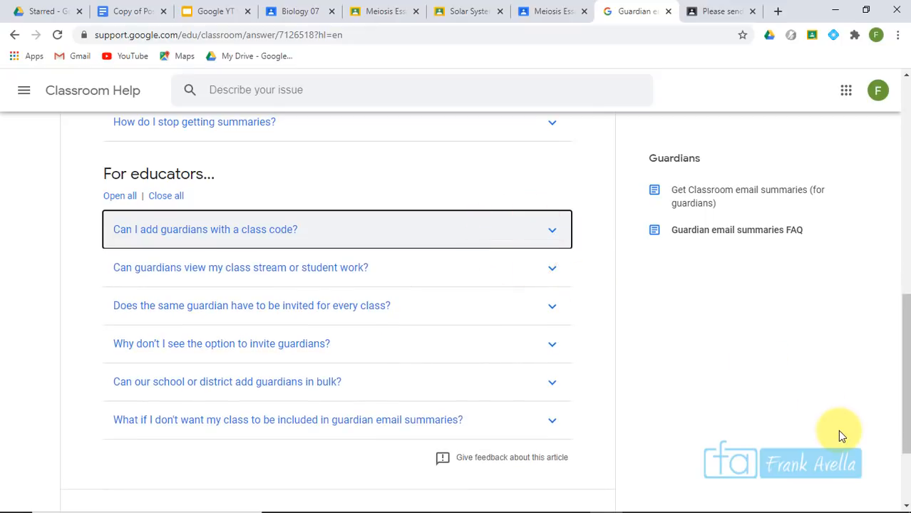
left_click(539, 237)
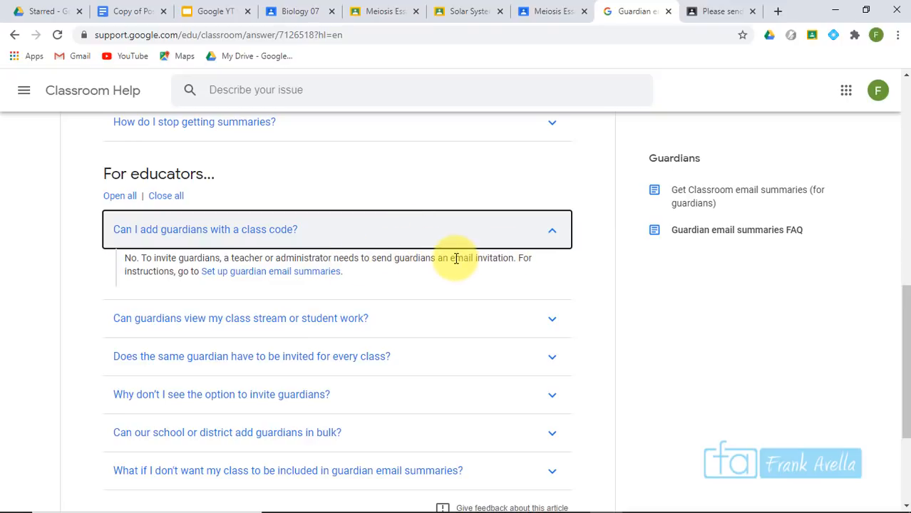
left_click_drag(449, 258, 513, 264)
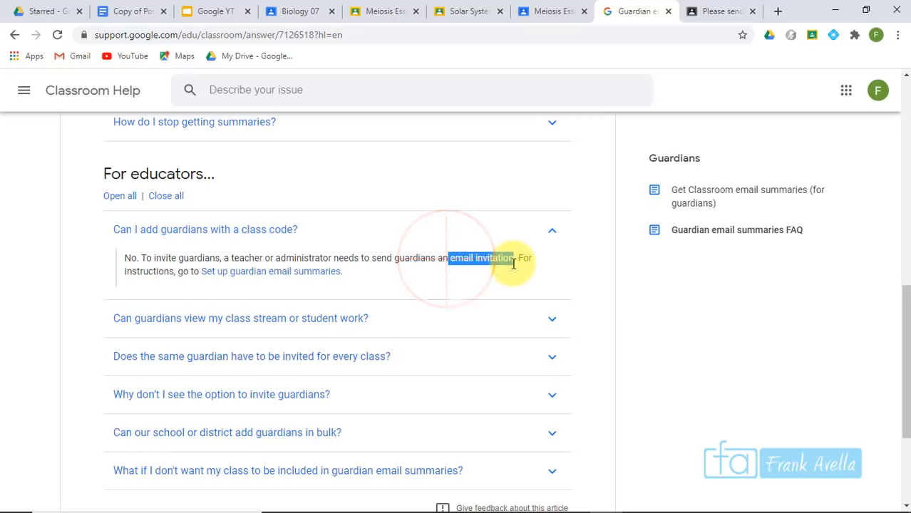
left_click(473, 321)
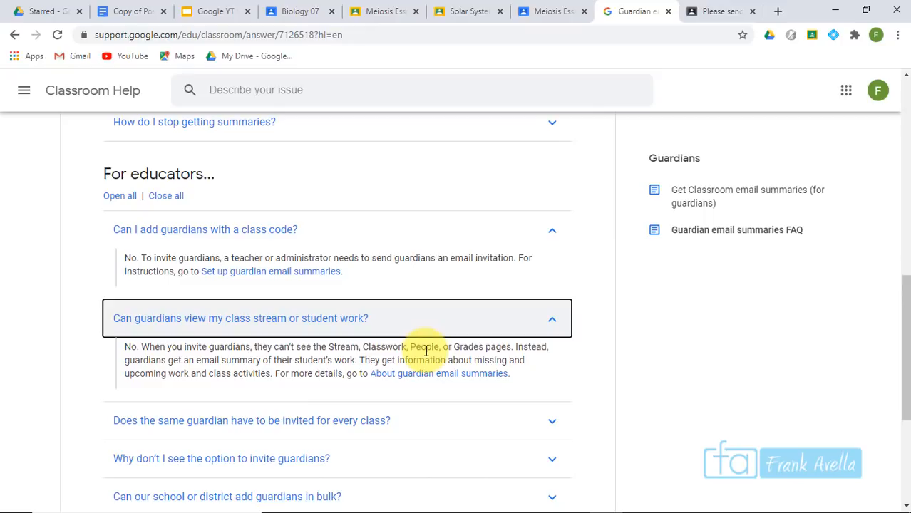
left_click(379, 431)
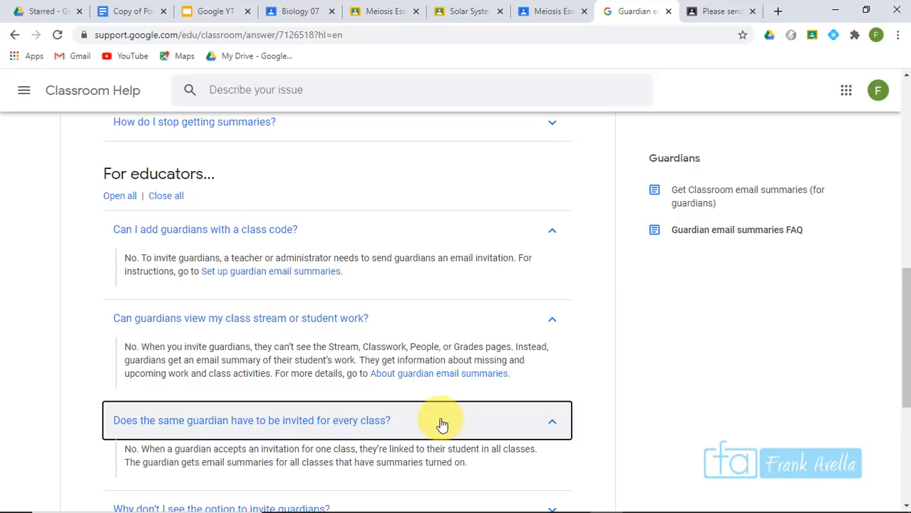
left_click_drag(906, 278, 901, 361)
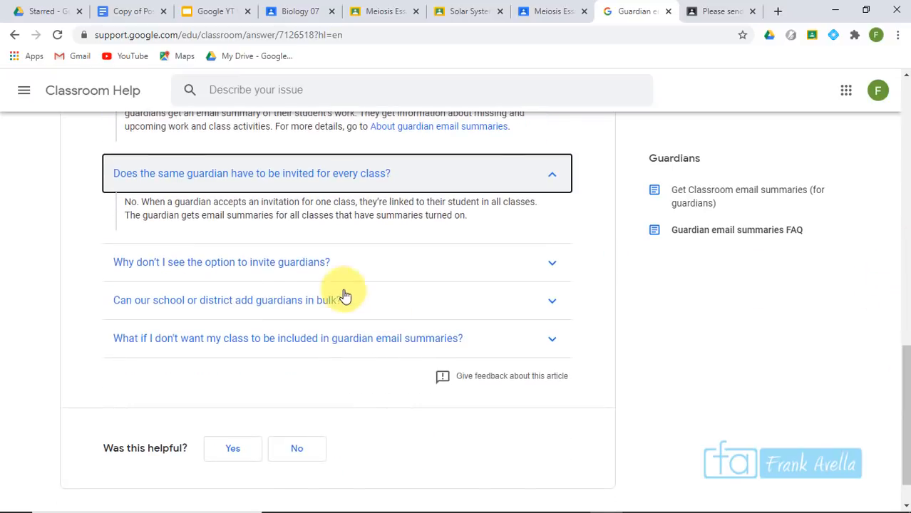
Expand why the invite-guardians option may be missing and highlight the turned-off summaries reason
left_click(392, 261)
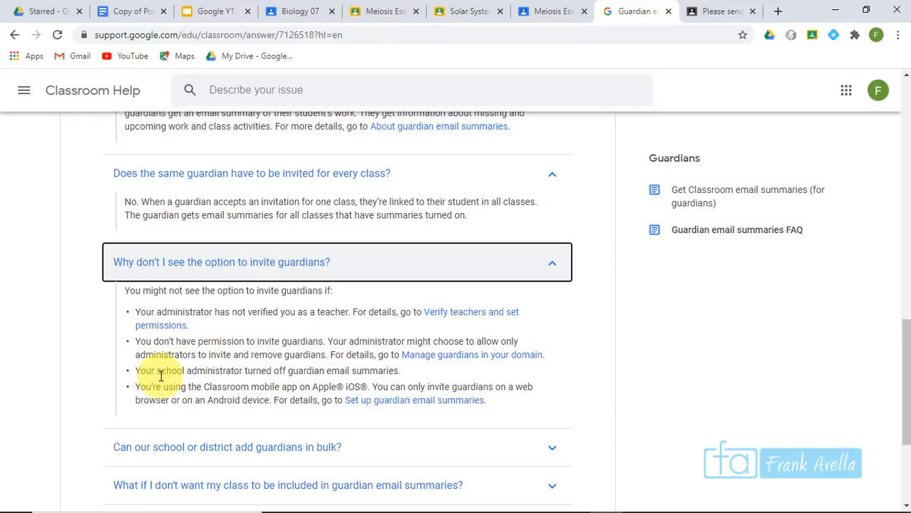
left_click_drag(244, 371, 406, 371)
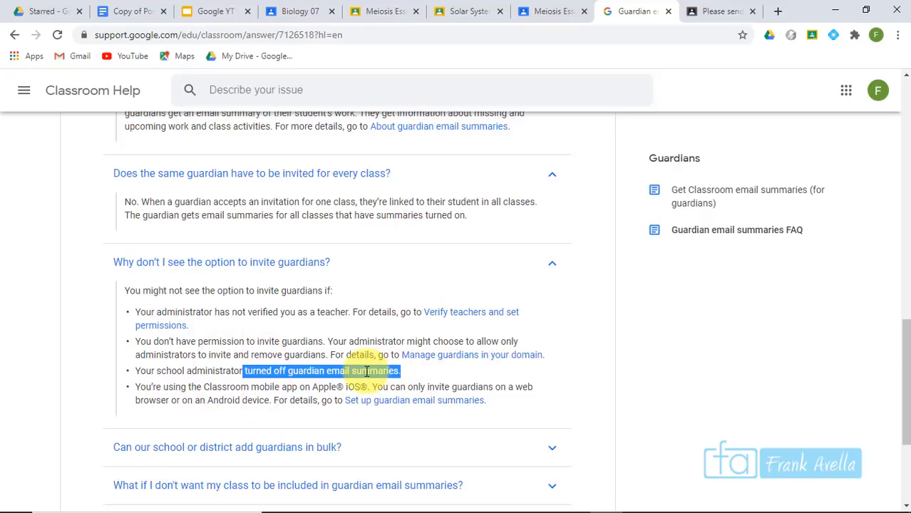
left_click(407, 368)
left_click_drag(399, 372, 243, 370)
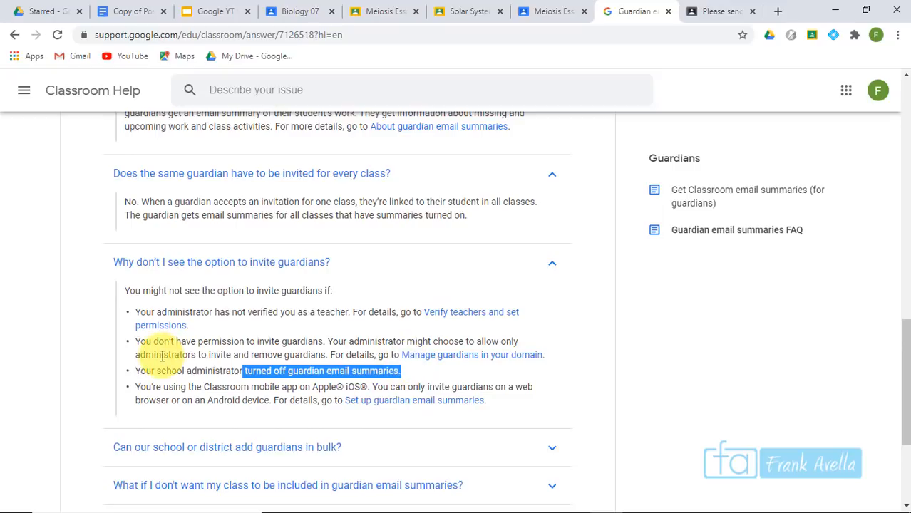
left_click(152, 379)
Expand the answers on bulk-adding guardians and excluding a class from summaries
scroll(393, 327, "down", 3)
left_click(393, 327)
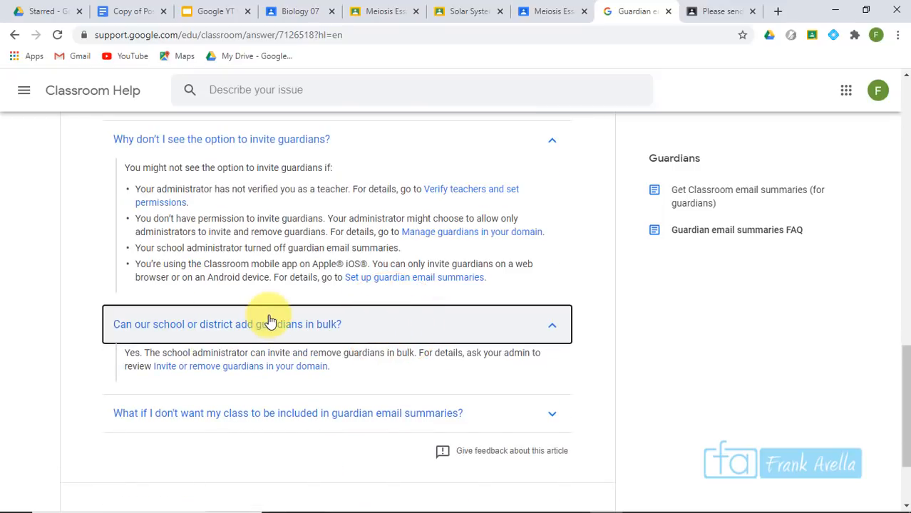
left_click(220, 415)
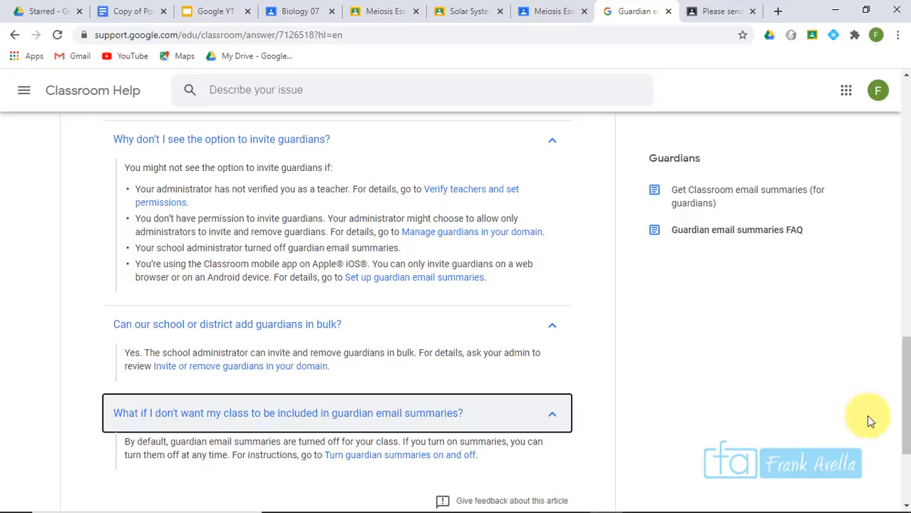
Scroll up the FAQ and return to the Google YT Vid Tasks topic list slide
left_click_drag(905, 382, 904, 275)
left_click(217, 13)
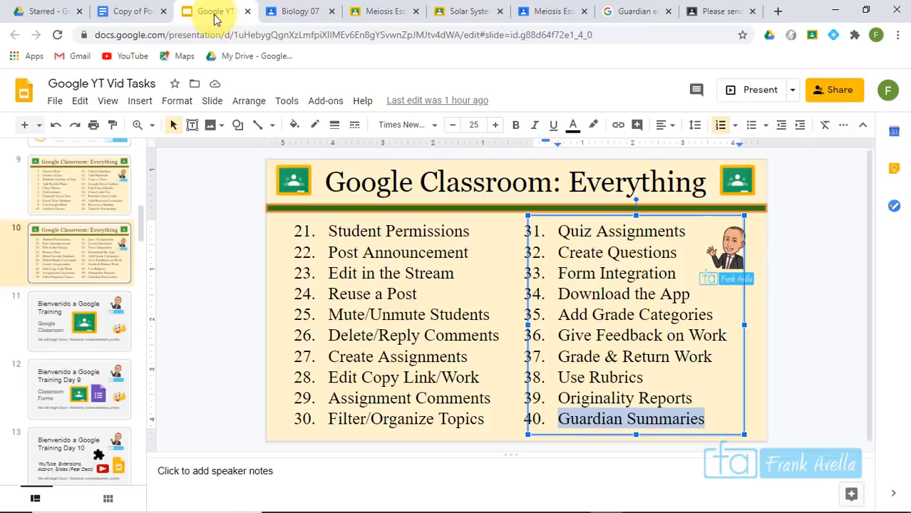